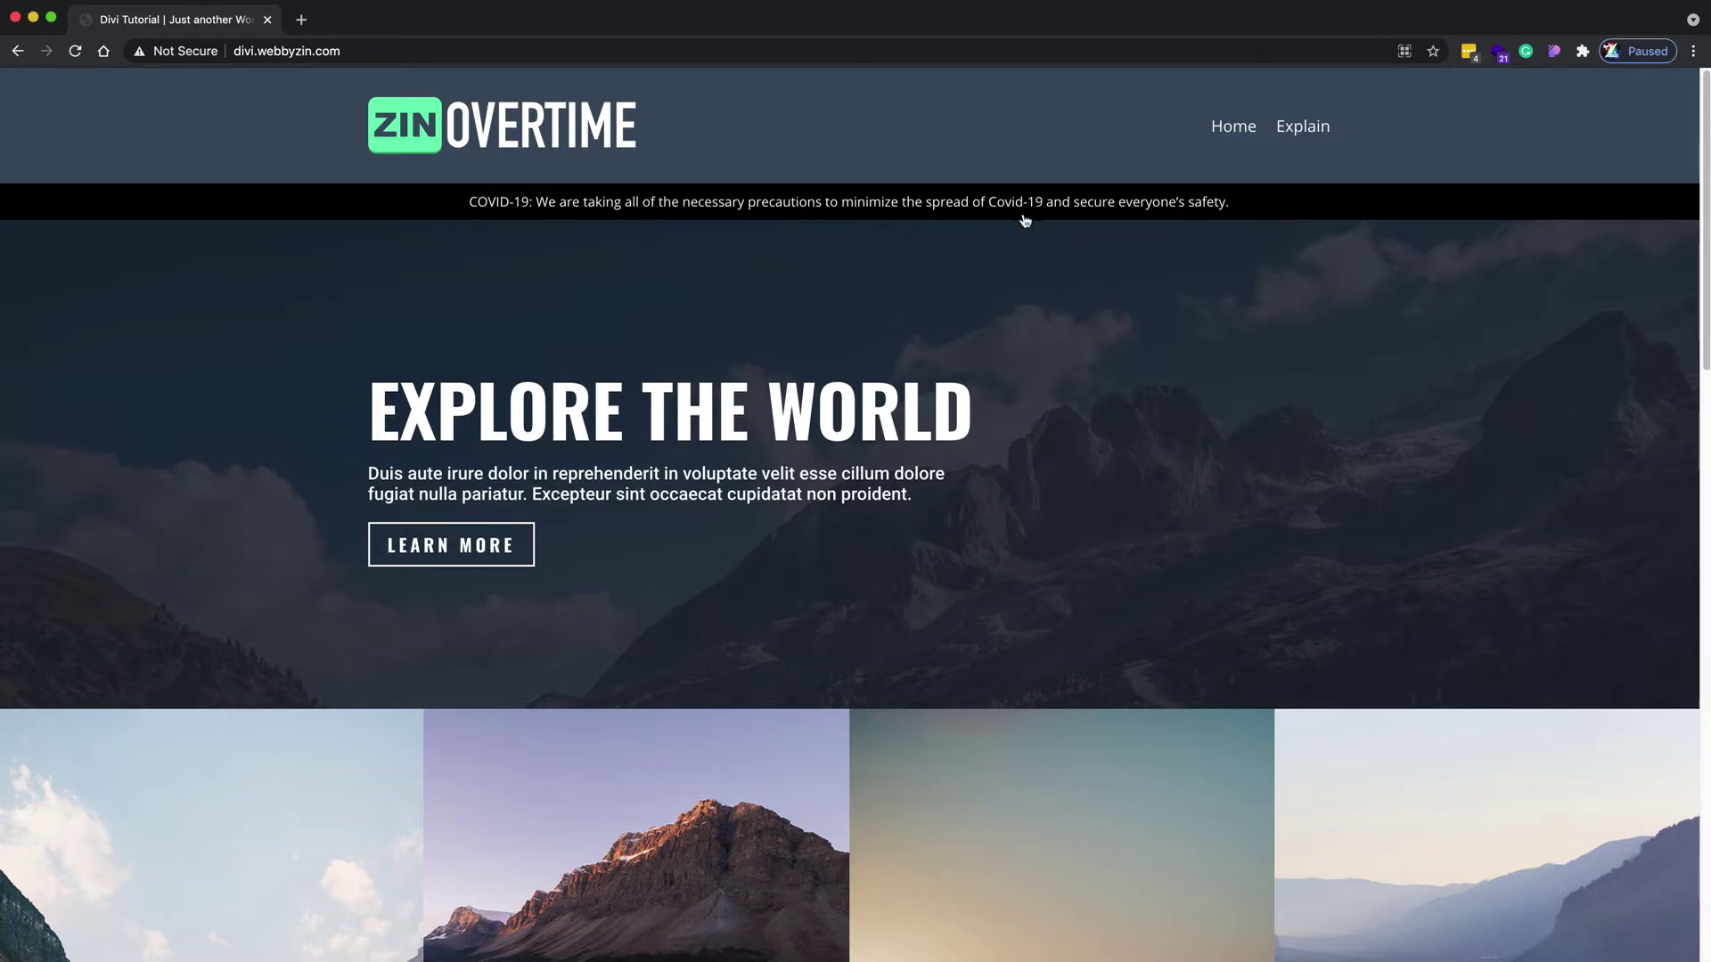
pyautogui.press('super+shift+m')
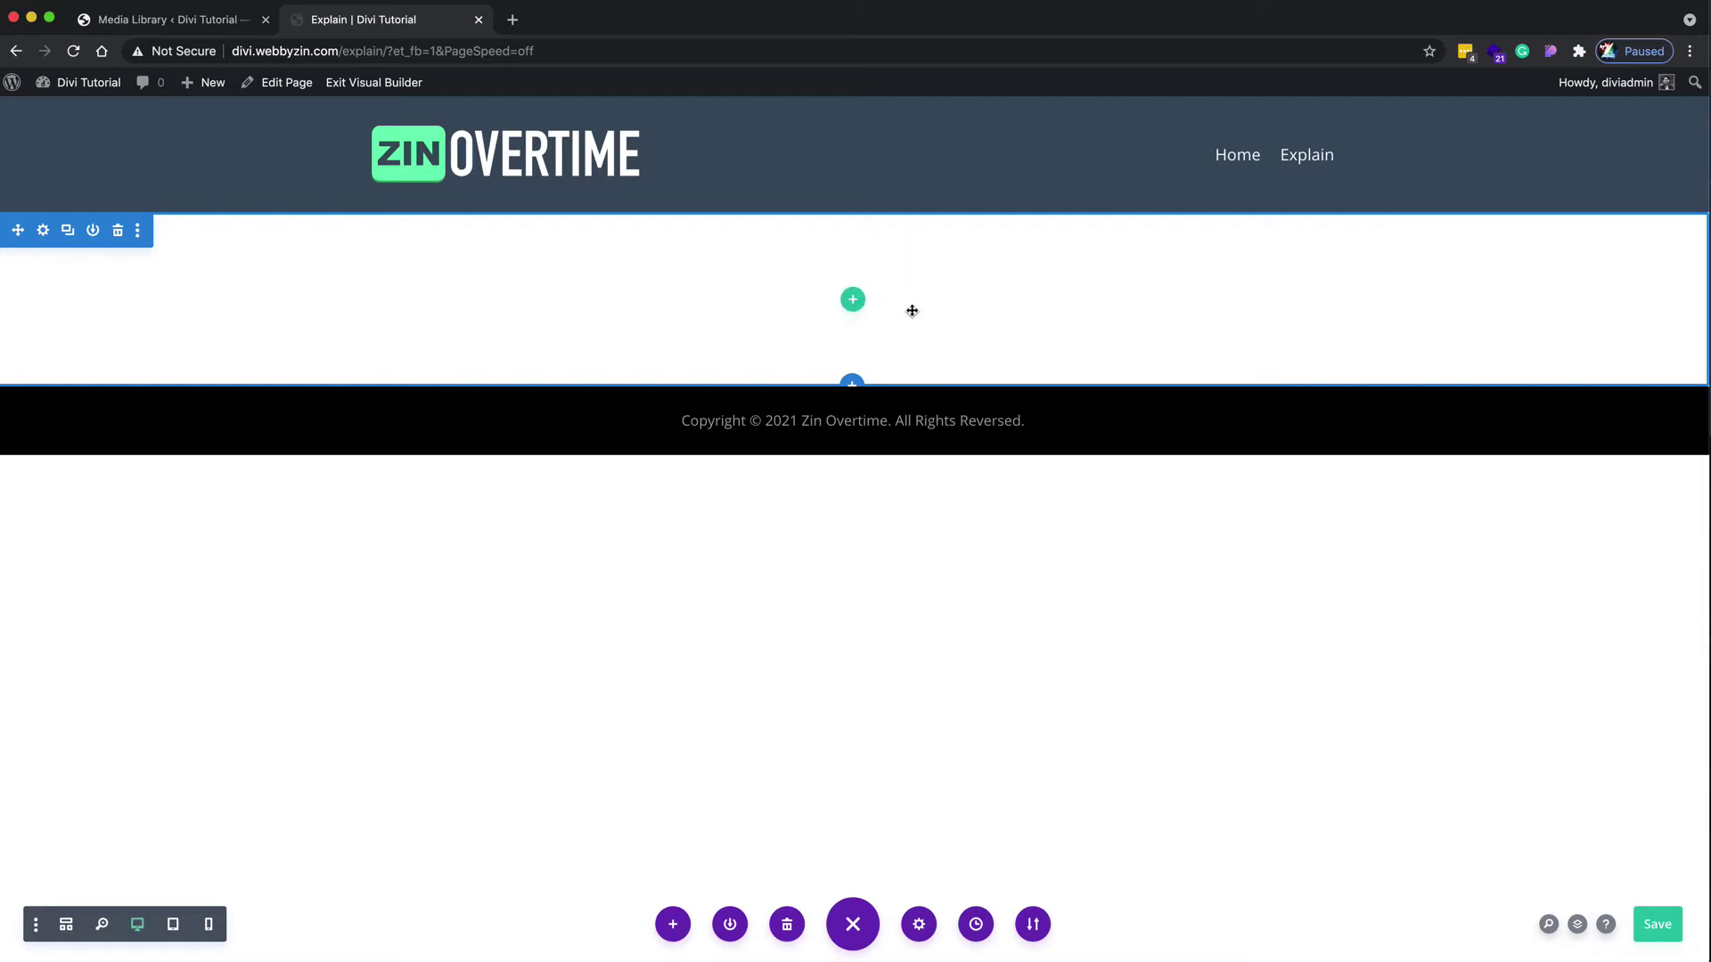
# Step: Insert a single-column row in the empty section and add a Text module to it
pyautogui.click(862, 303)
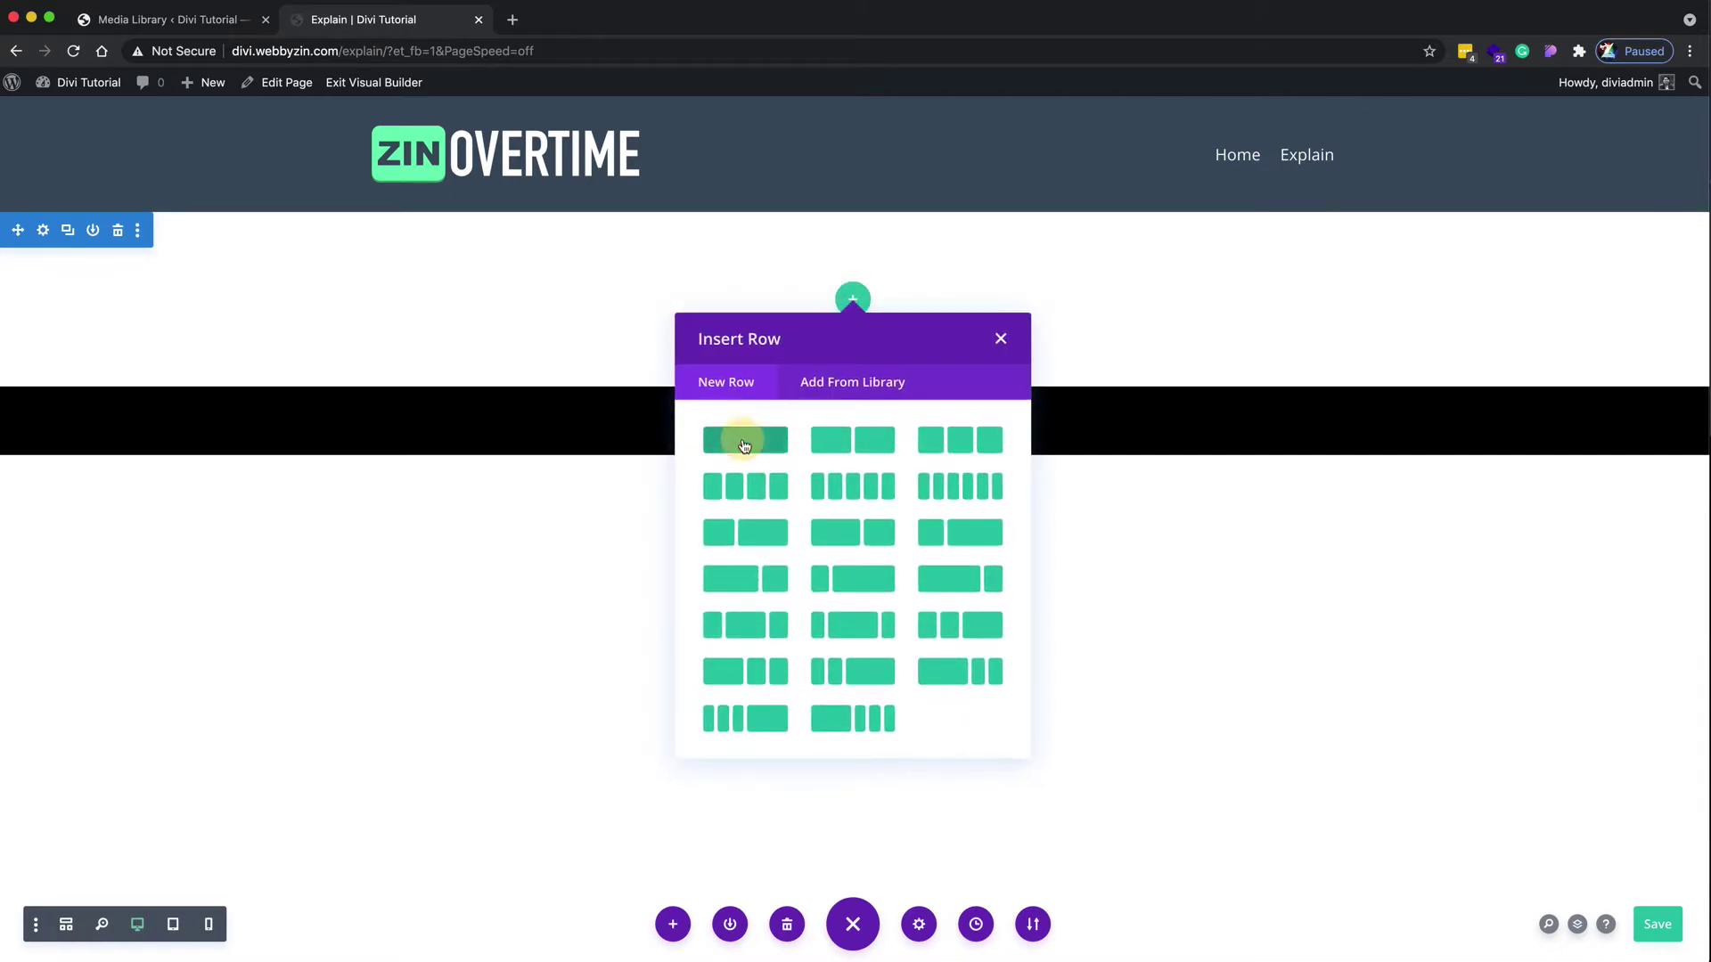
pyautogui.click(744, 439)
pyautogui.click(828, 440)
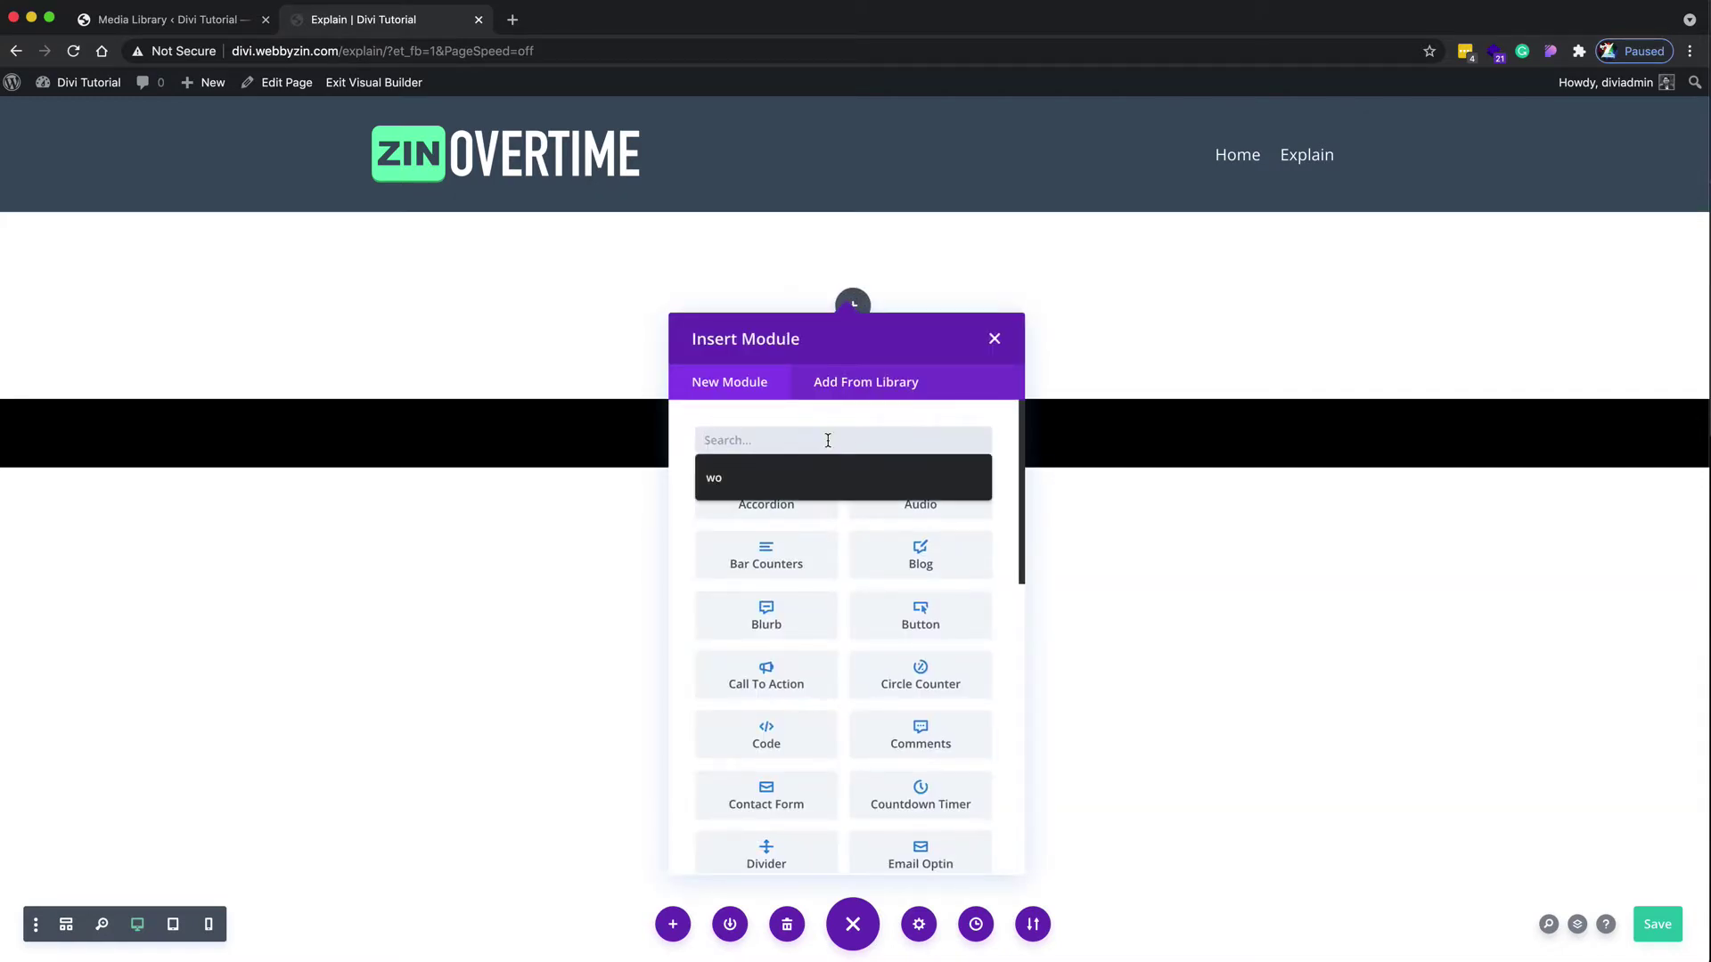
pyautogui.write('text')
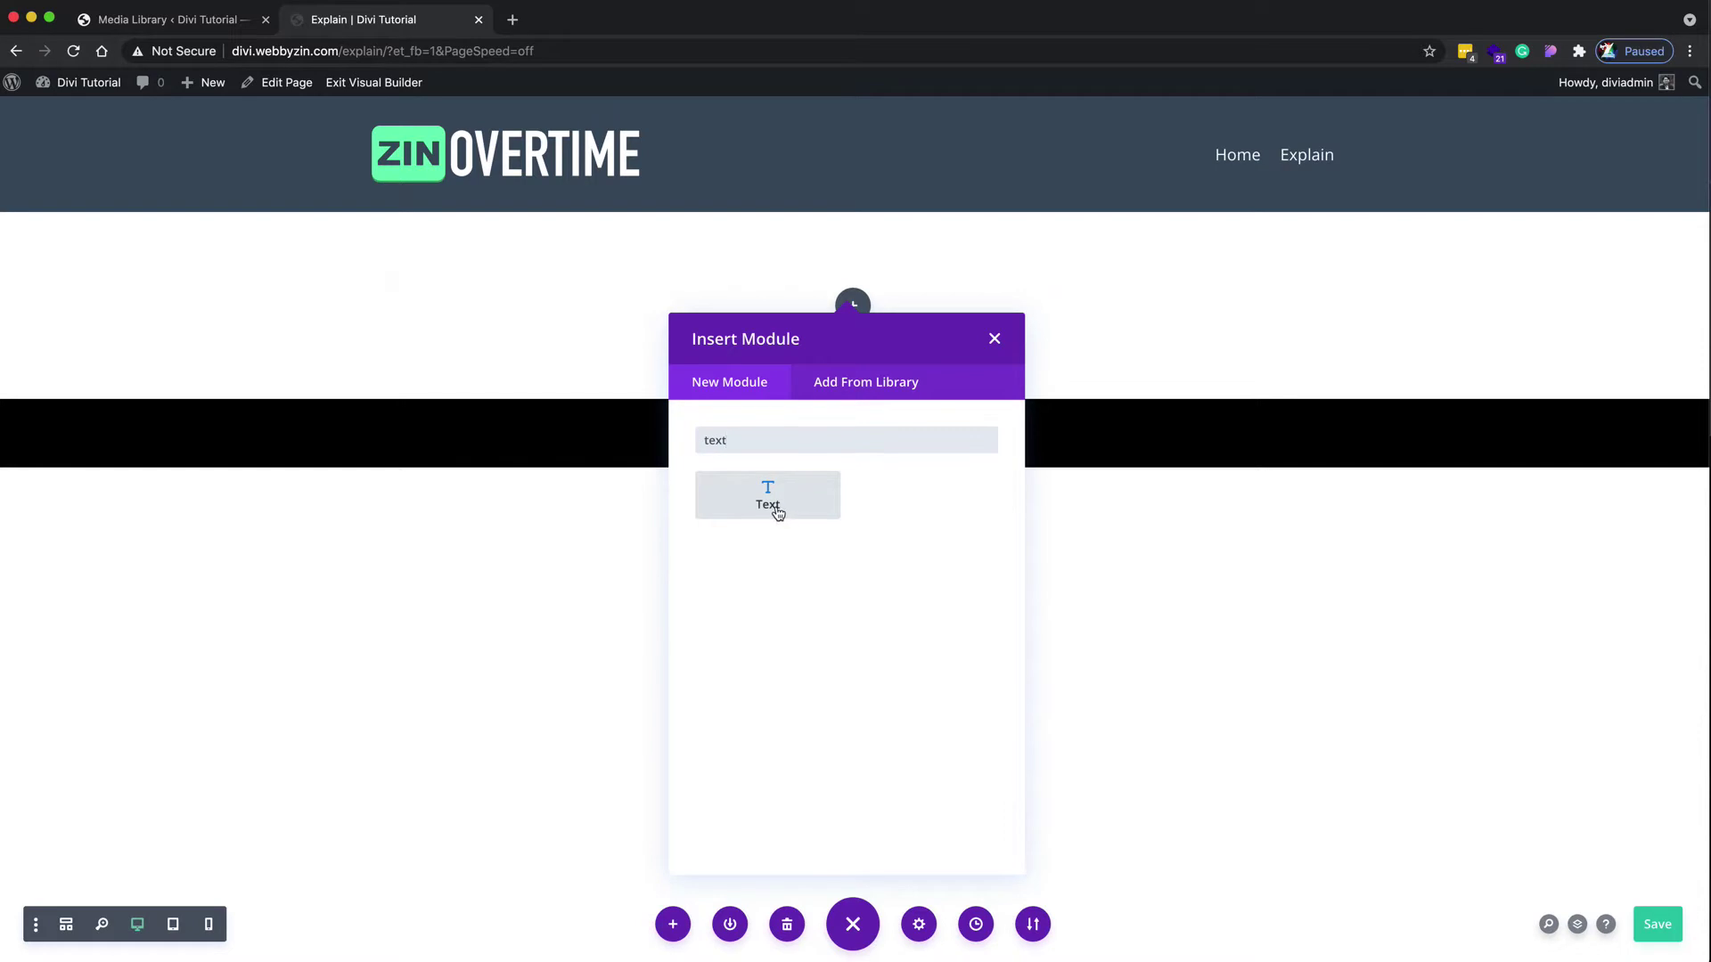
pyautogui.click(777, 509)
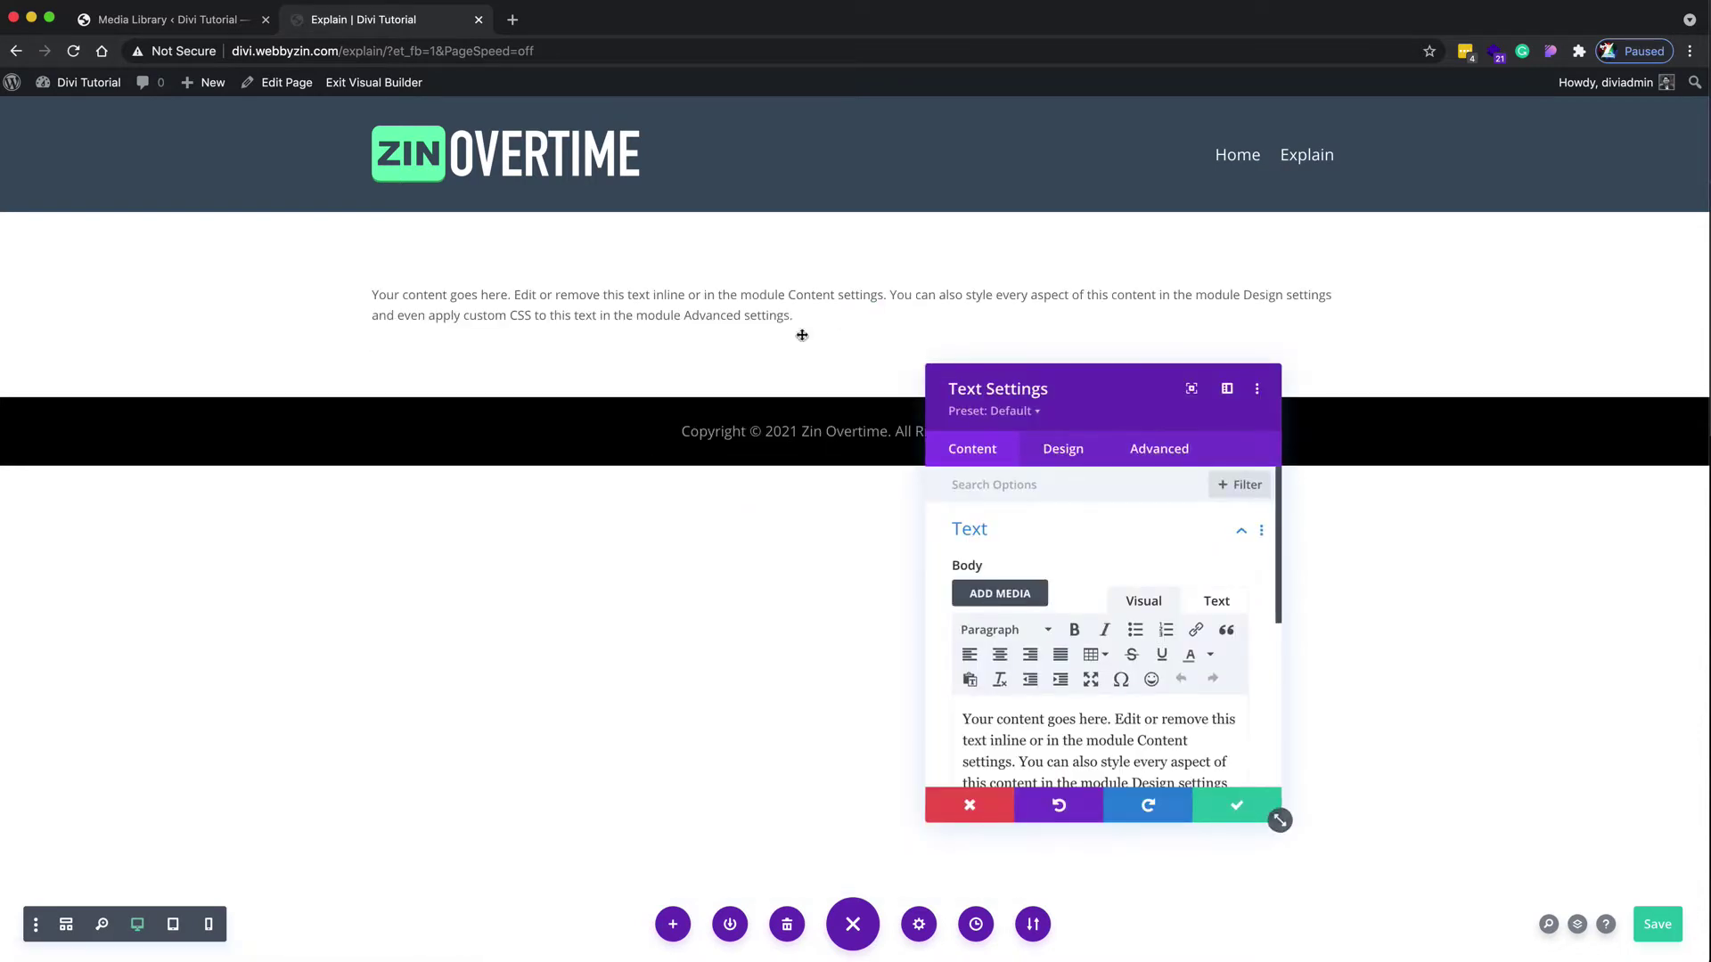
# Step: Look through the new module's text design options, from font and weight to color, size, letter spacing and line height
pyautogui.click(1076, 458)
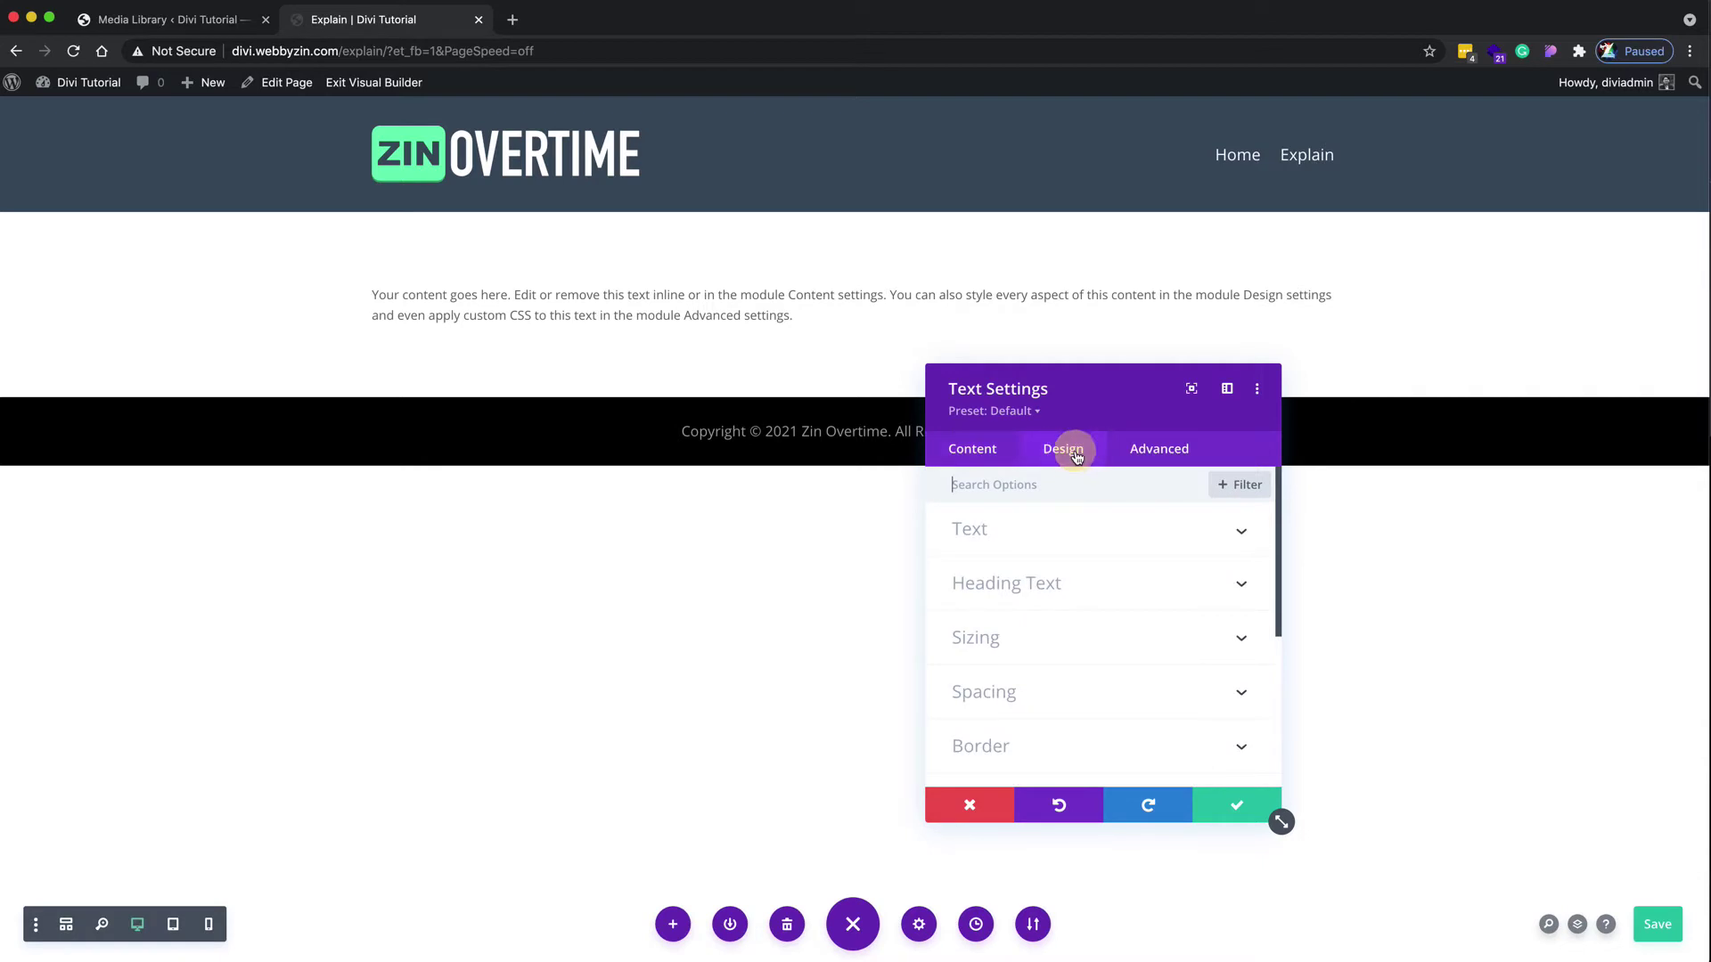
pyautogui.click(1045, 557)
pyautogui.scroll(-3, 1047, 561)
pyautogui.scroll(3, 1049, 623)
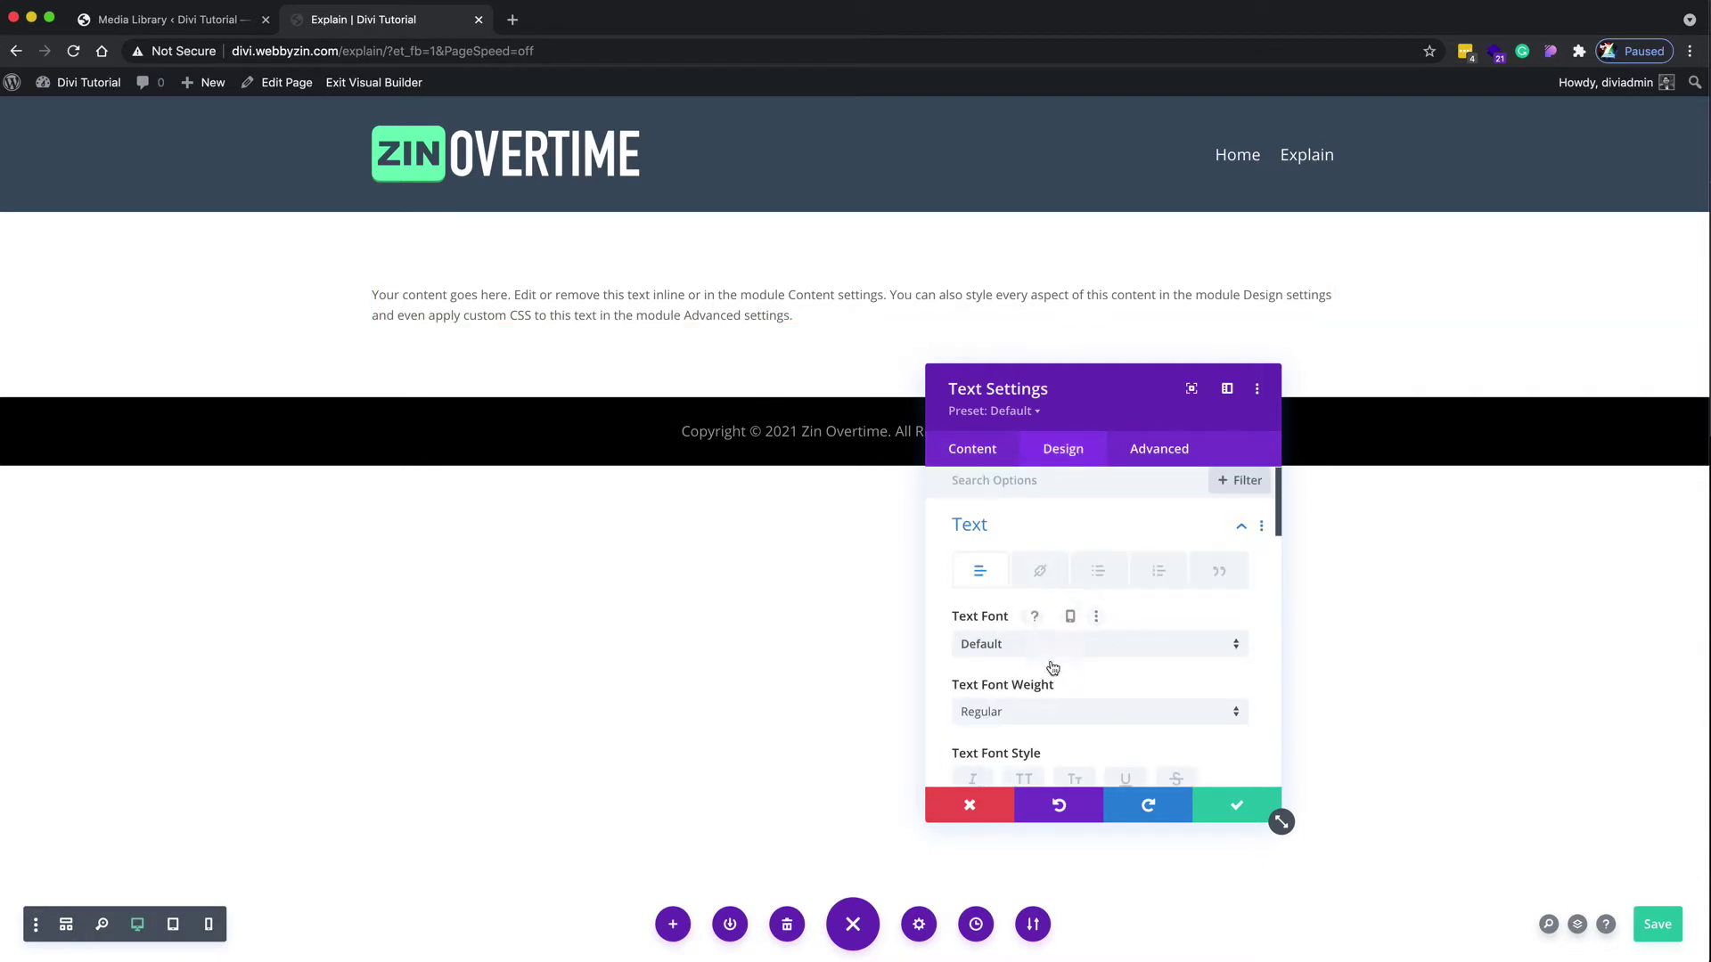
pyautogui.scroll(-7, 1052, 666)
pyautogui.scroll(-1, 1058, 659)
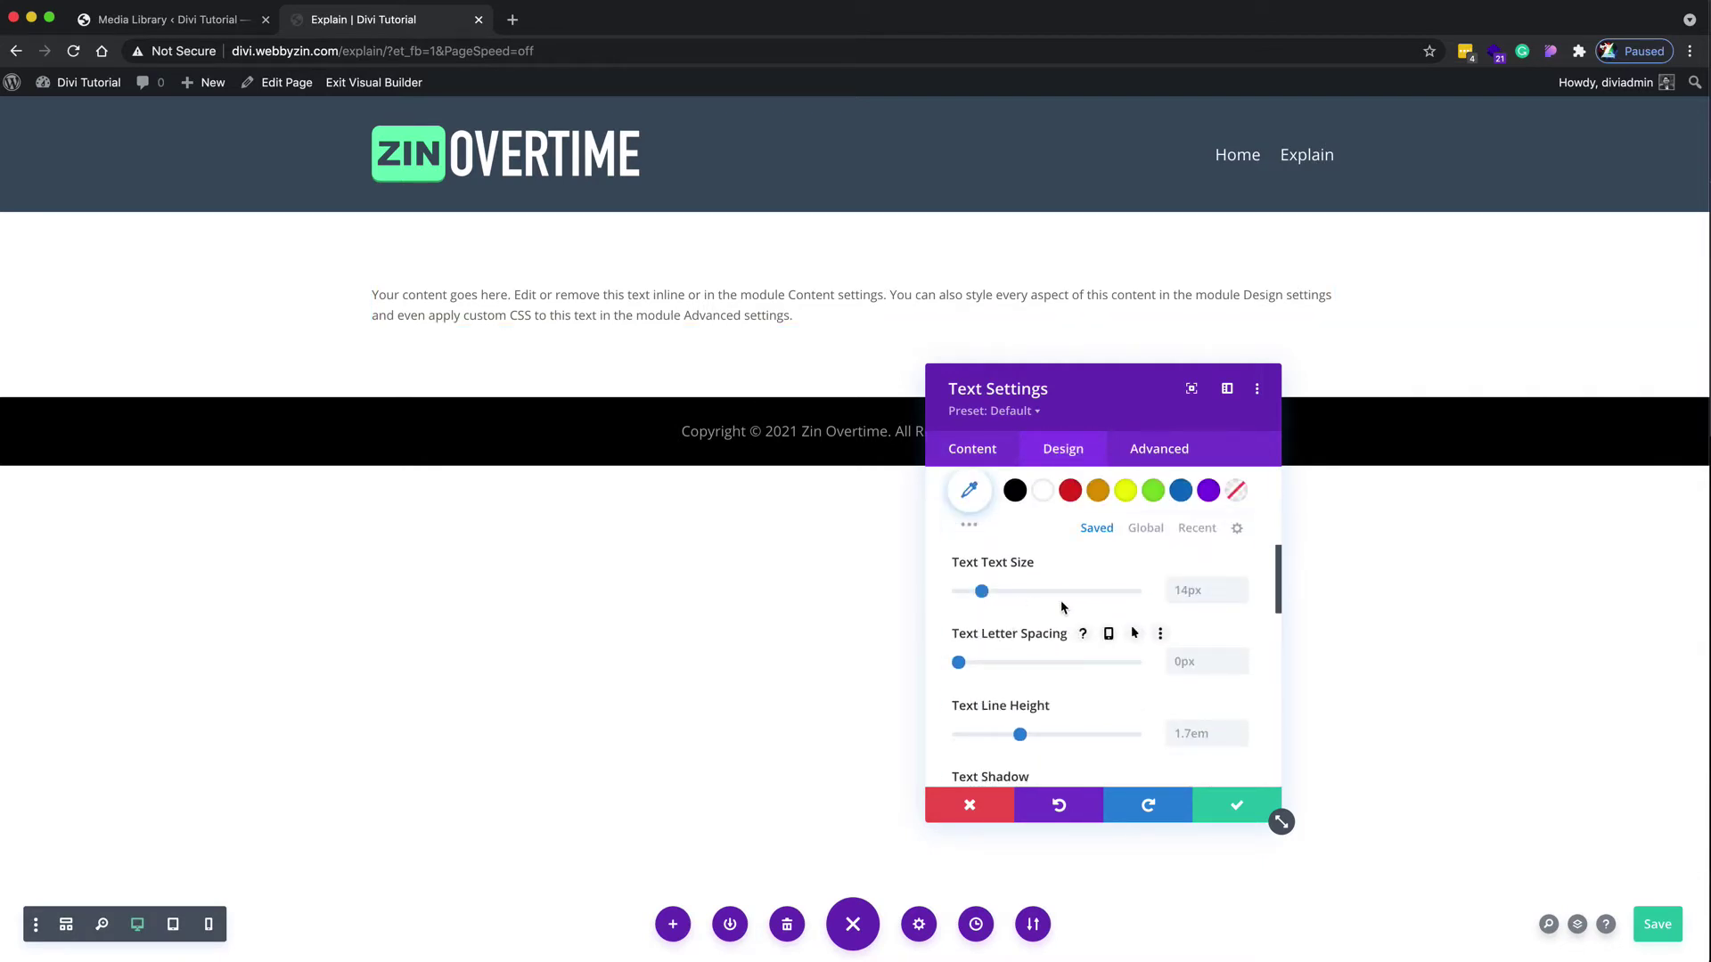
pyautogui.scroll(6, 1069, 614)
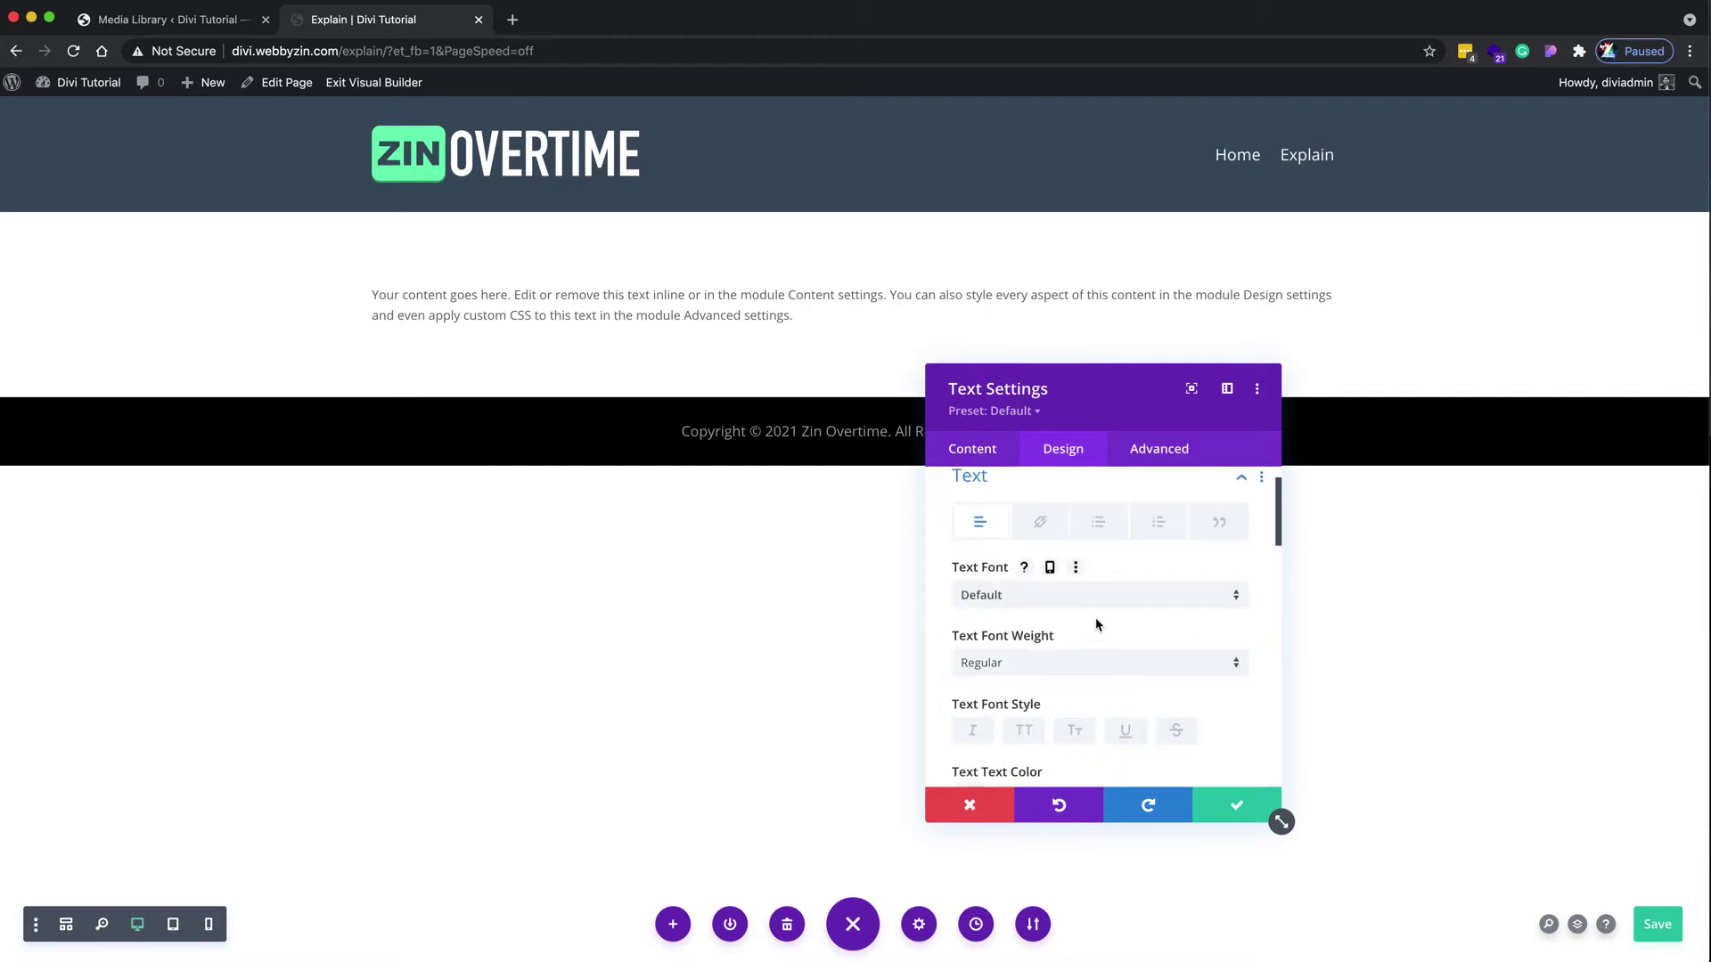
pyautogui.scroll(2, 1097, 618)
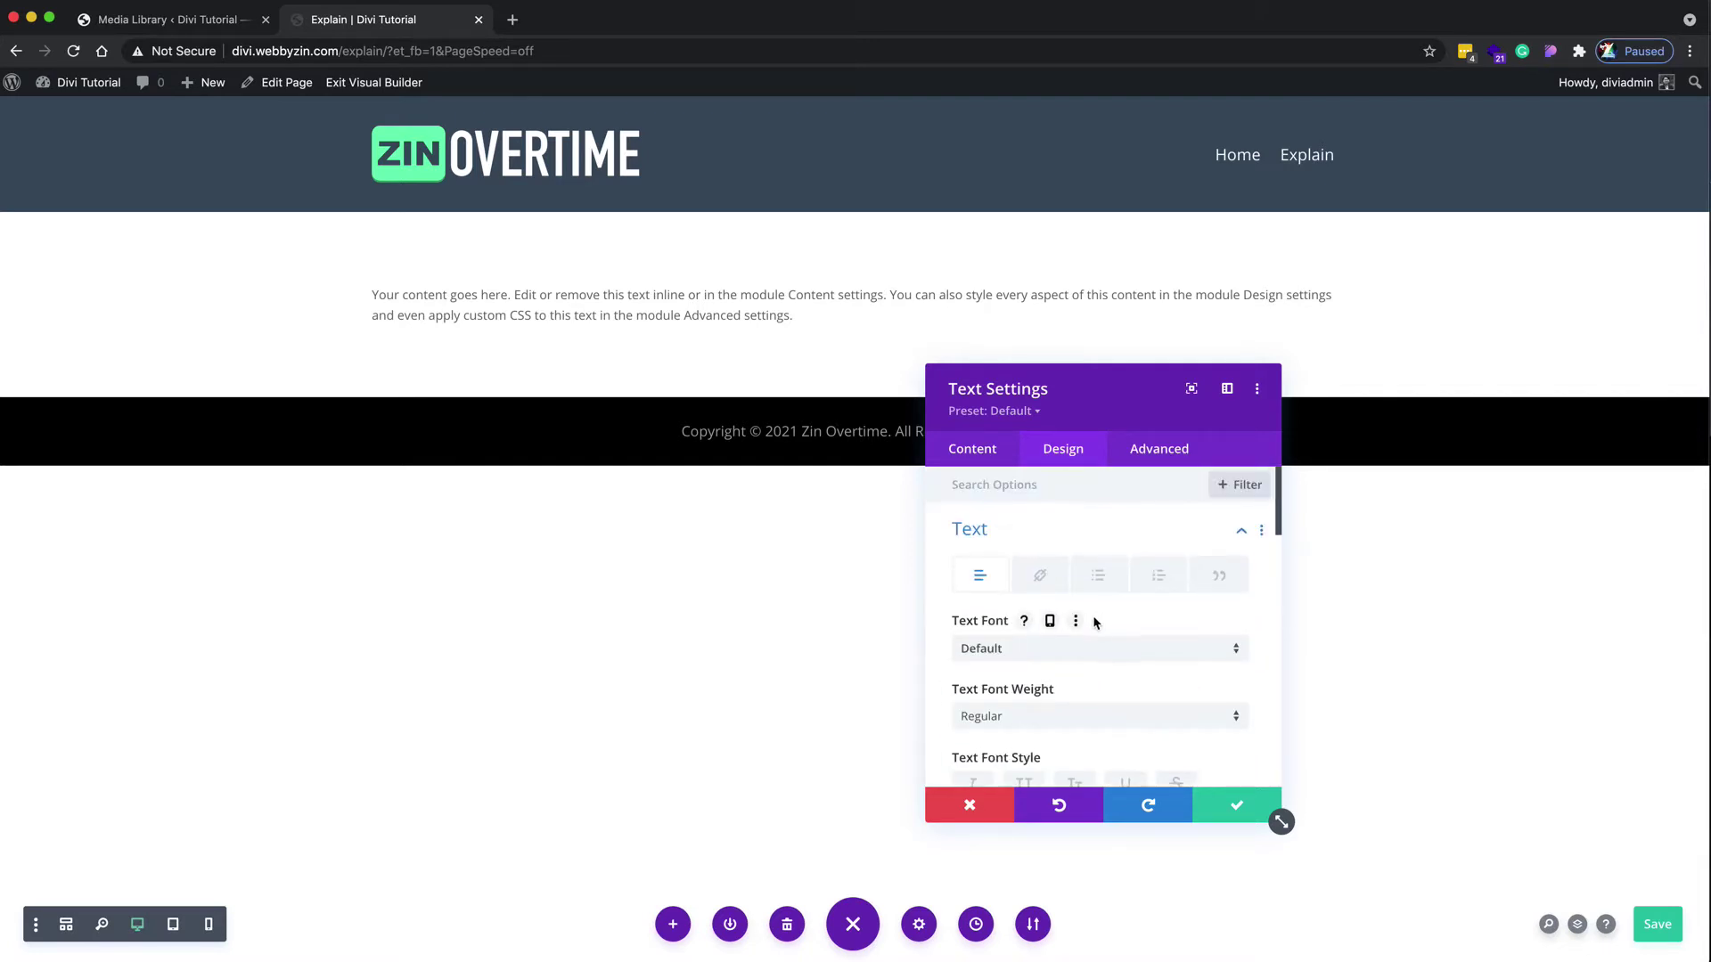
pyautogui.scroll(-3, 1095, 624)
pyautogui.scroll(3, 1087, 615)
# Step: Insert an opening <marquee> tag before the placeholder paragraph in the HTML source of the module's body
pyautogui.click(996, 457)
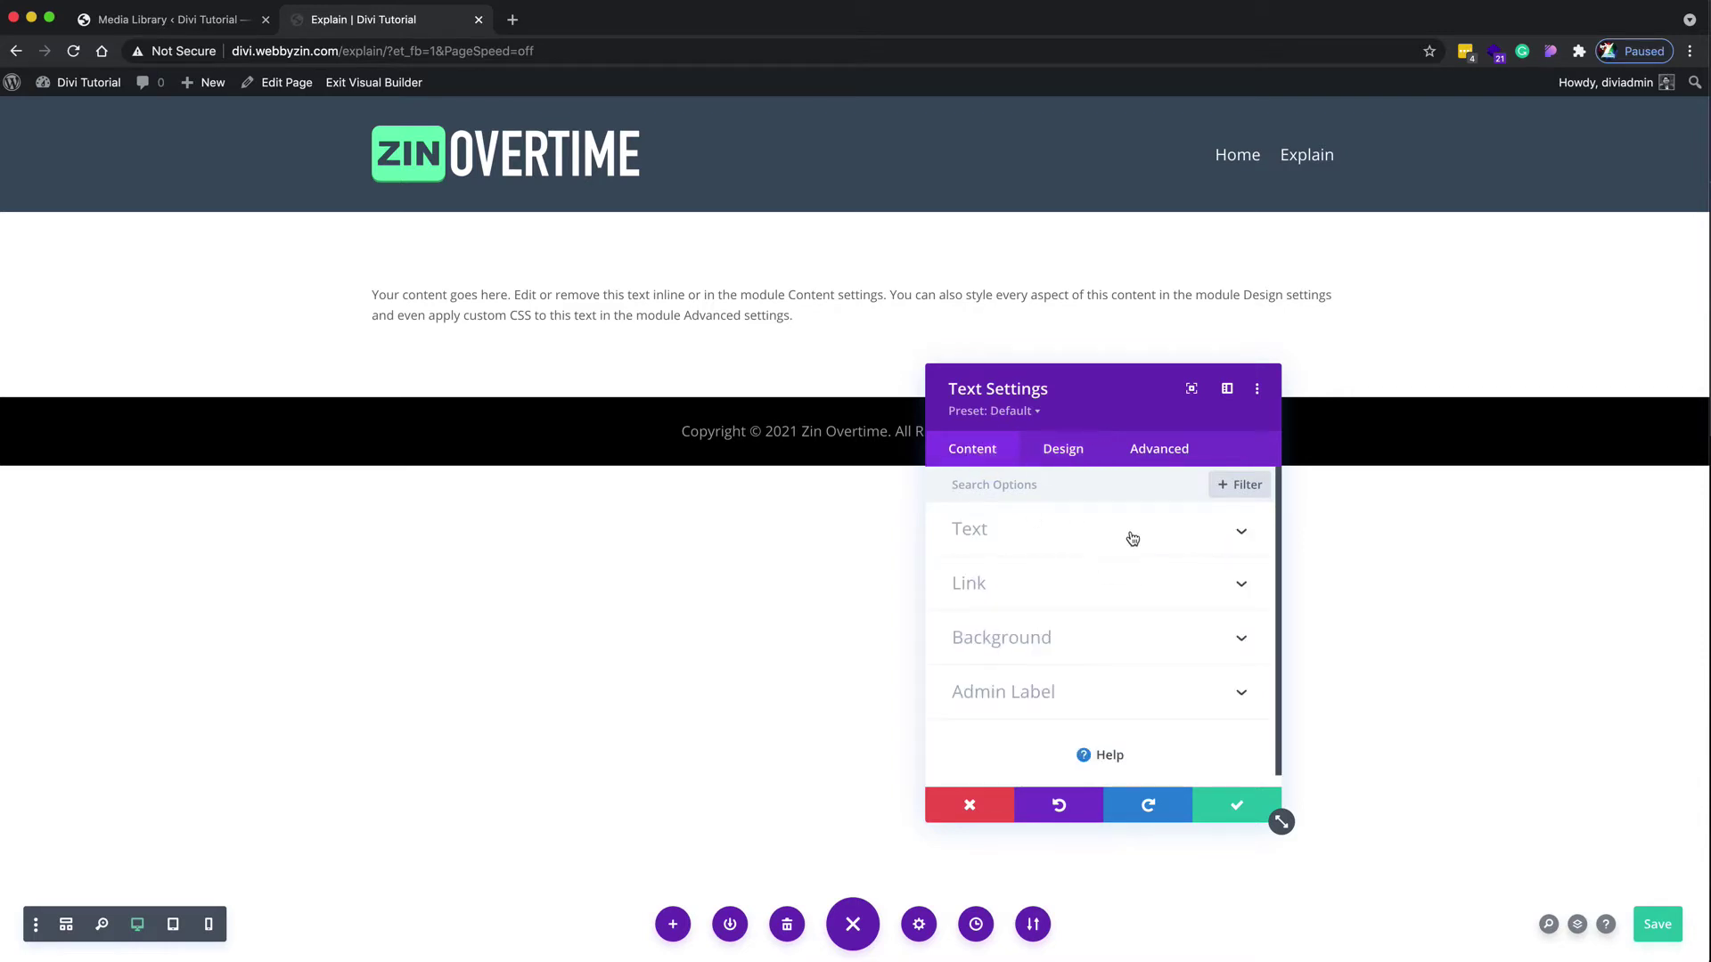
pyautogui.click(1131, 538)
pyautogui.scroll(-3, 1139, 628)
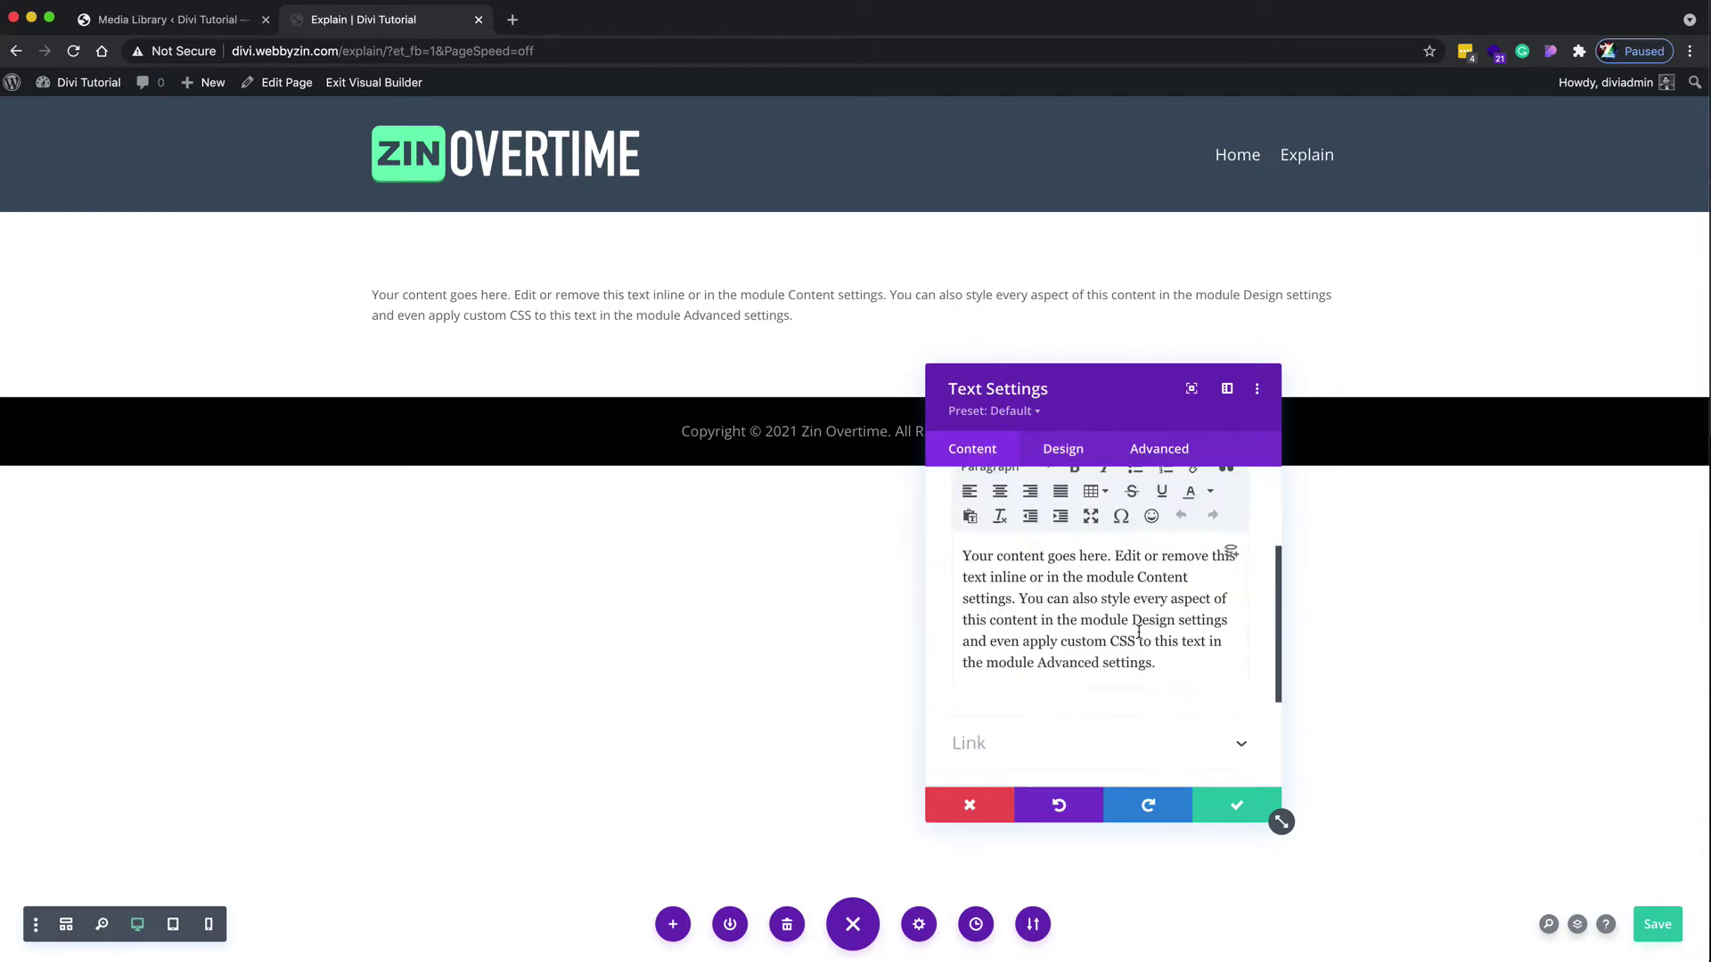
pyautogui.scroll(3, 1139, 633)
pyautogui.scroll(-2, 1127, 632)
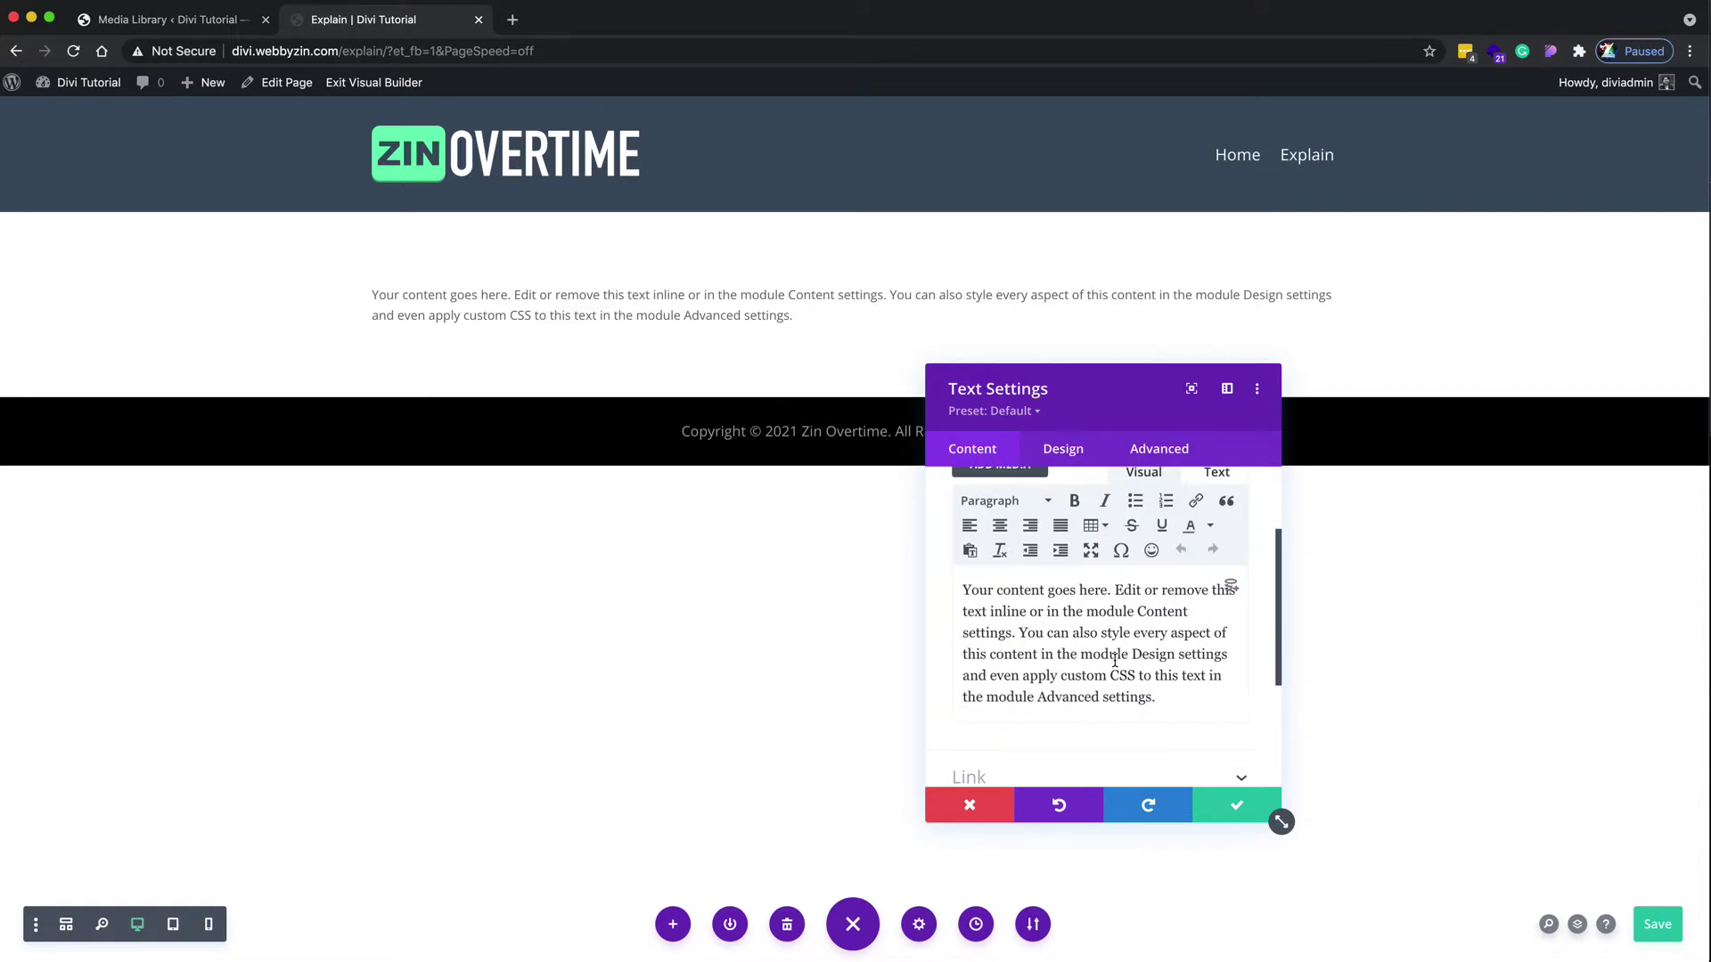
pyautogui.scroll(1, 1159, 624)
pyautogui.scroll(2, 1225, 588)
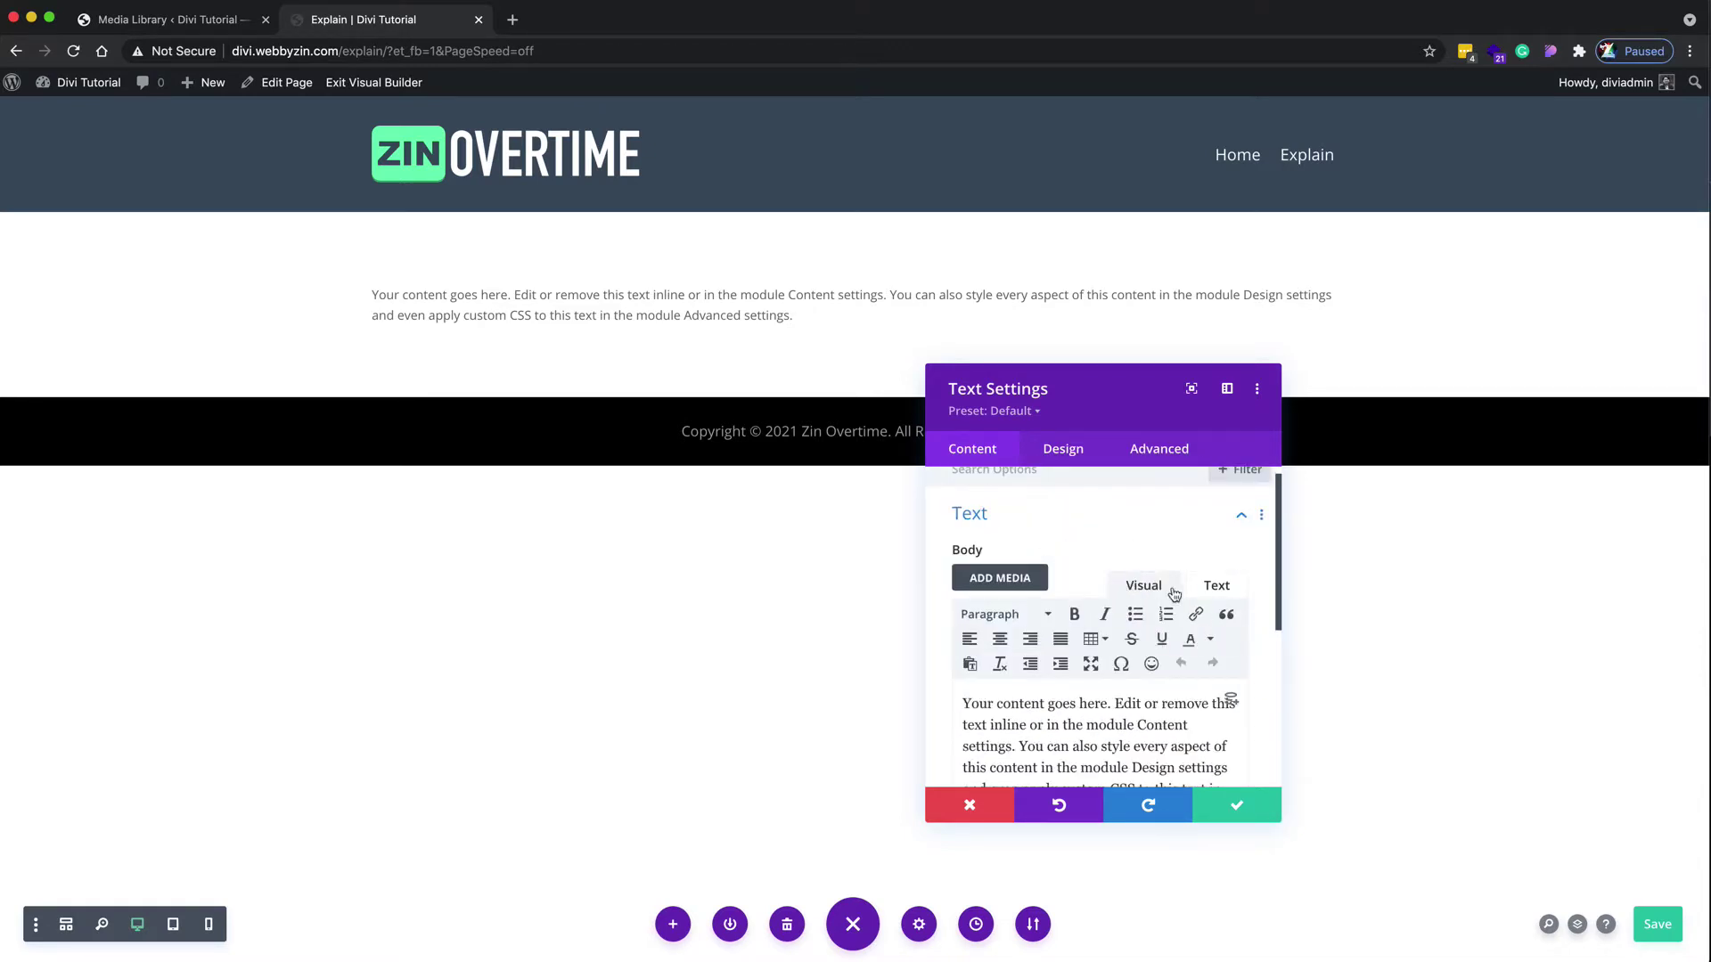
pyautogui.click(1215, 586)
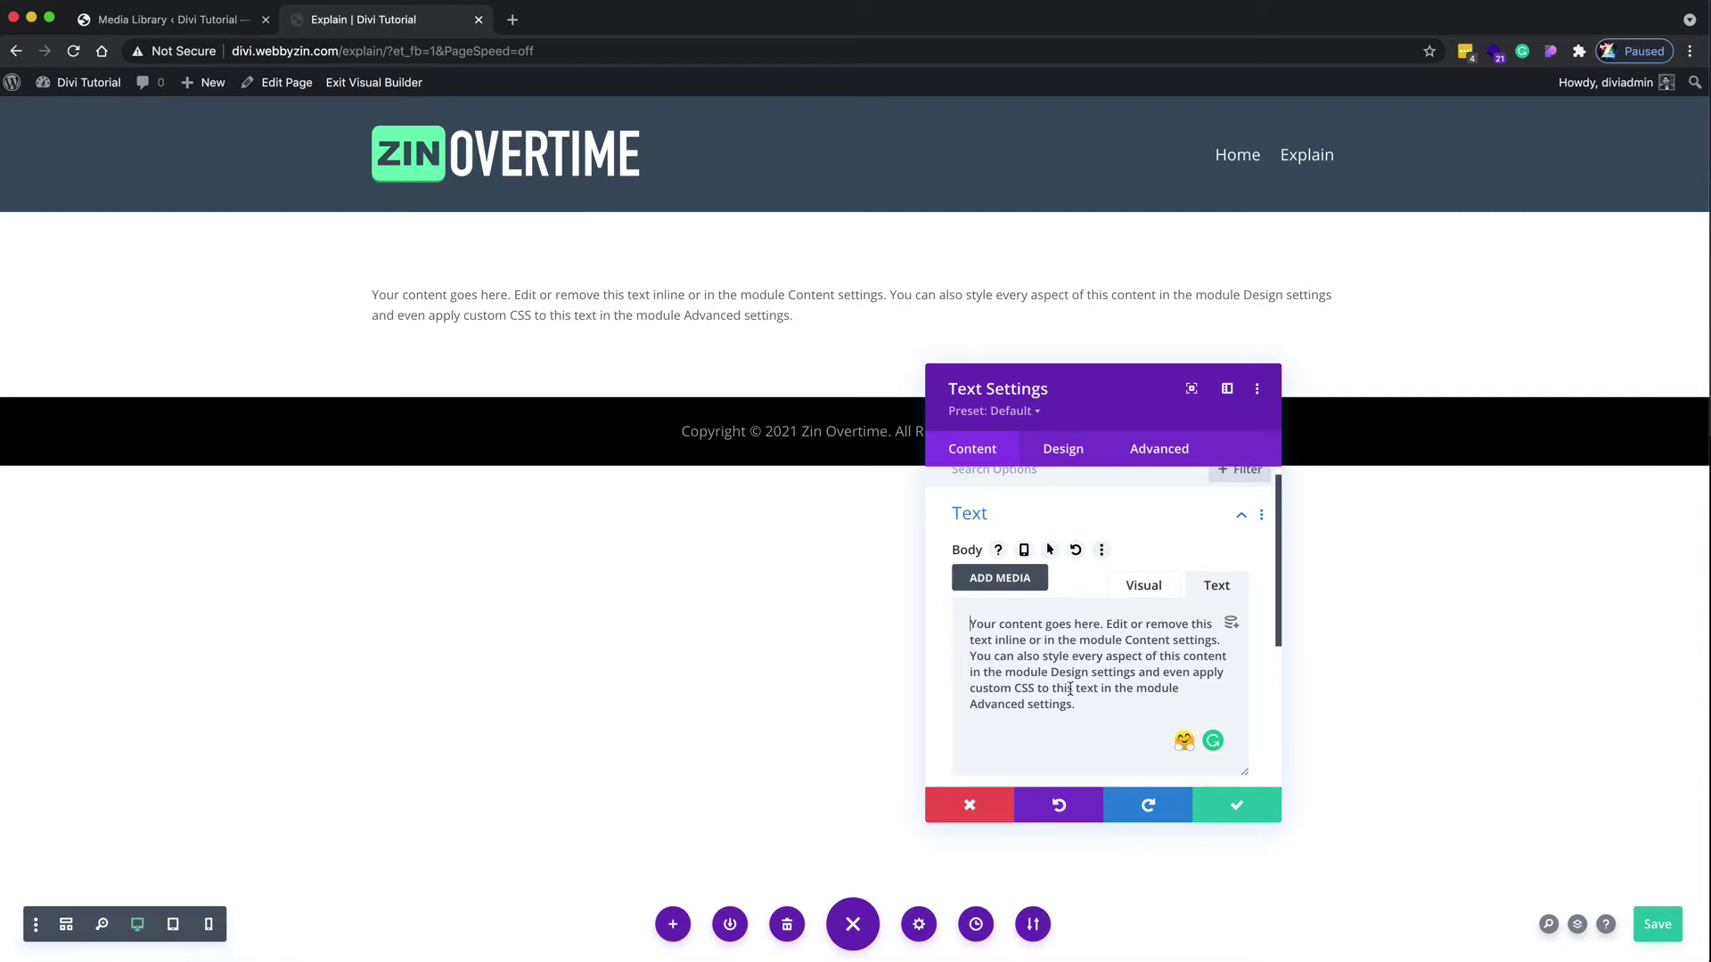
pyautogui.write('<maru')
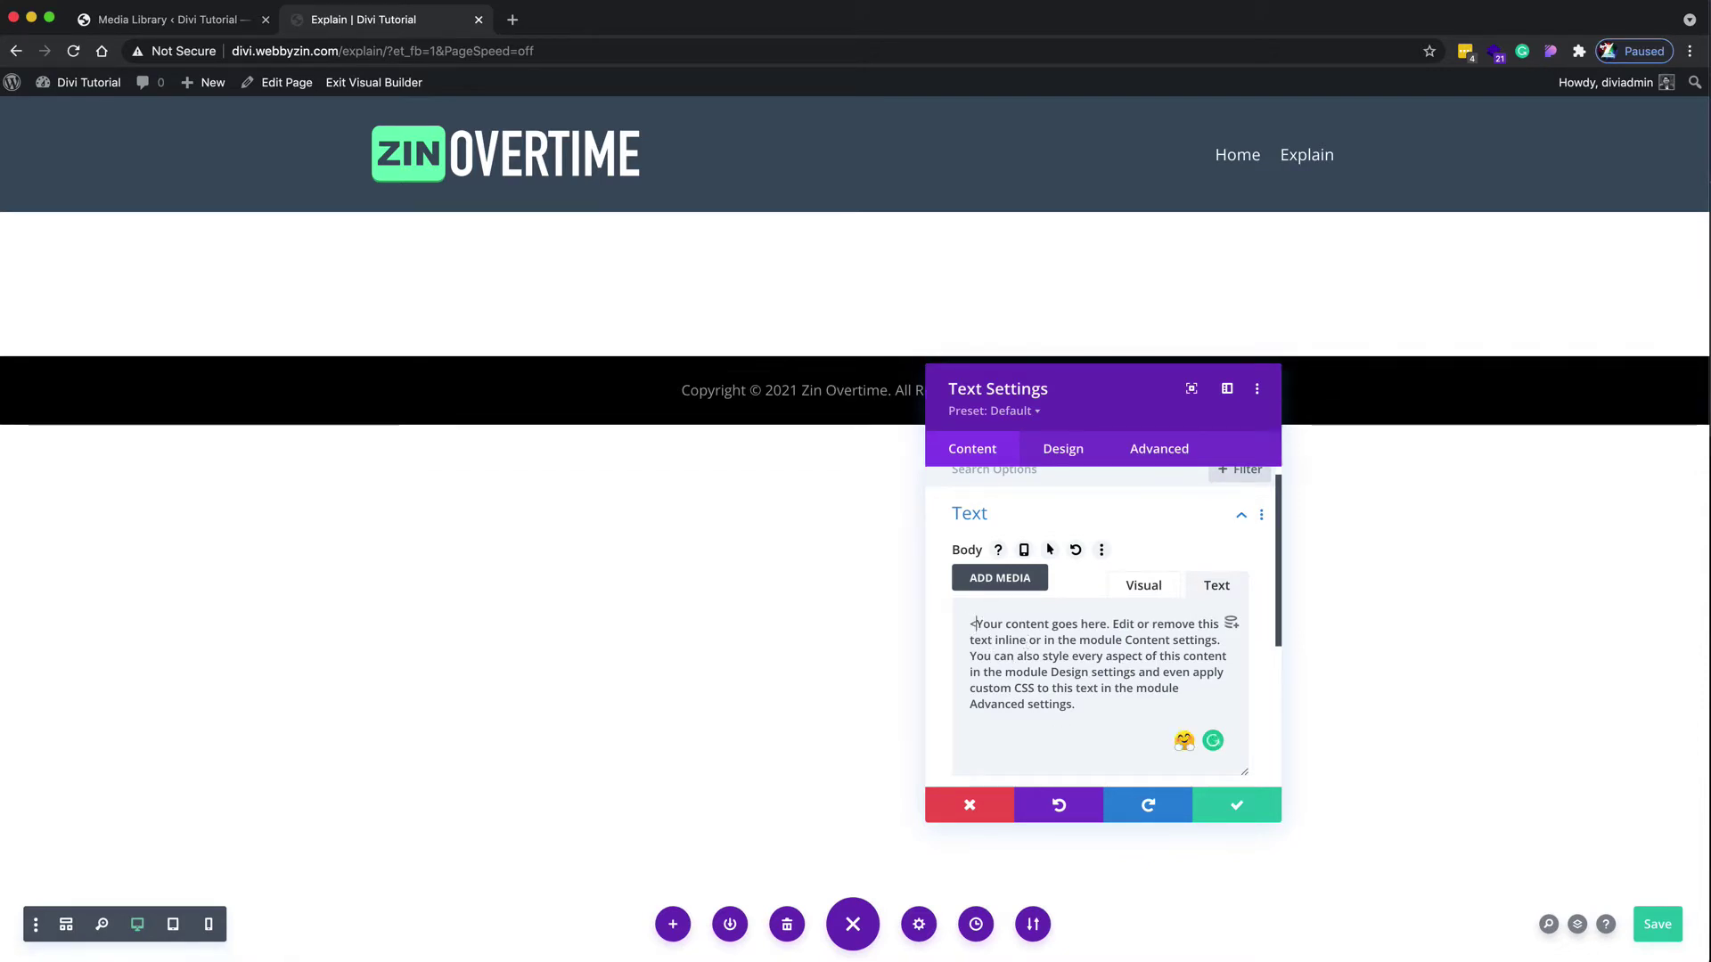
pyautogui.press('BackSpace')
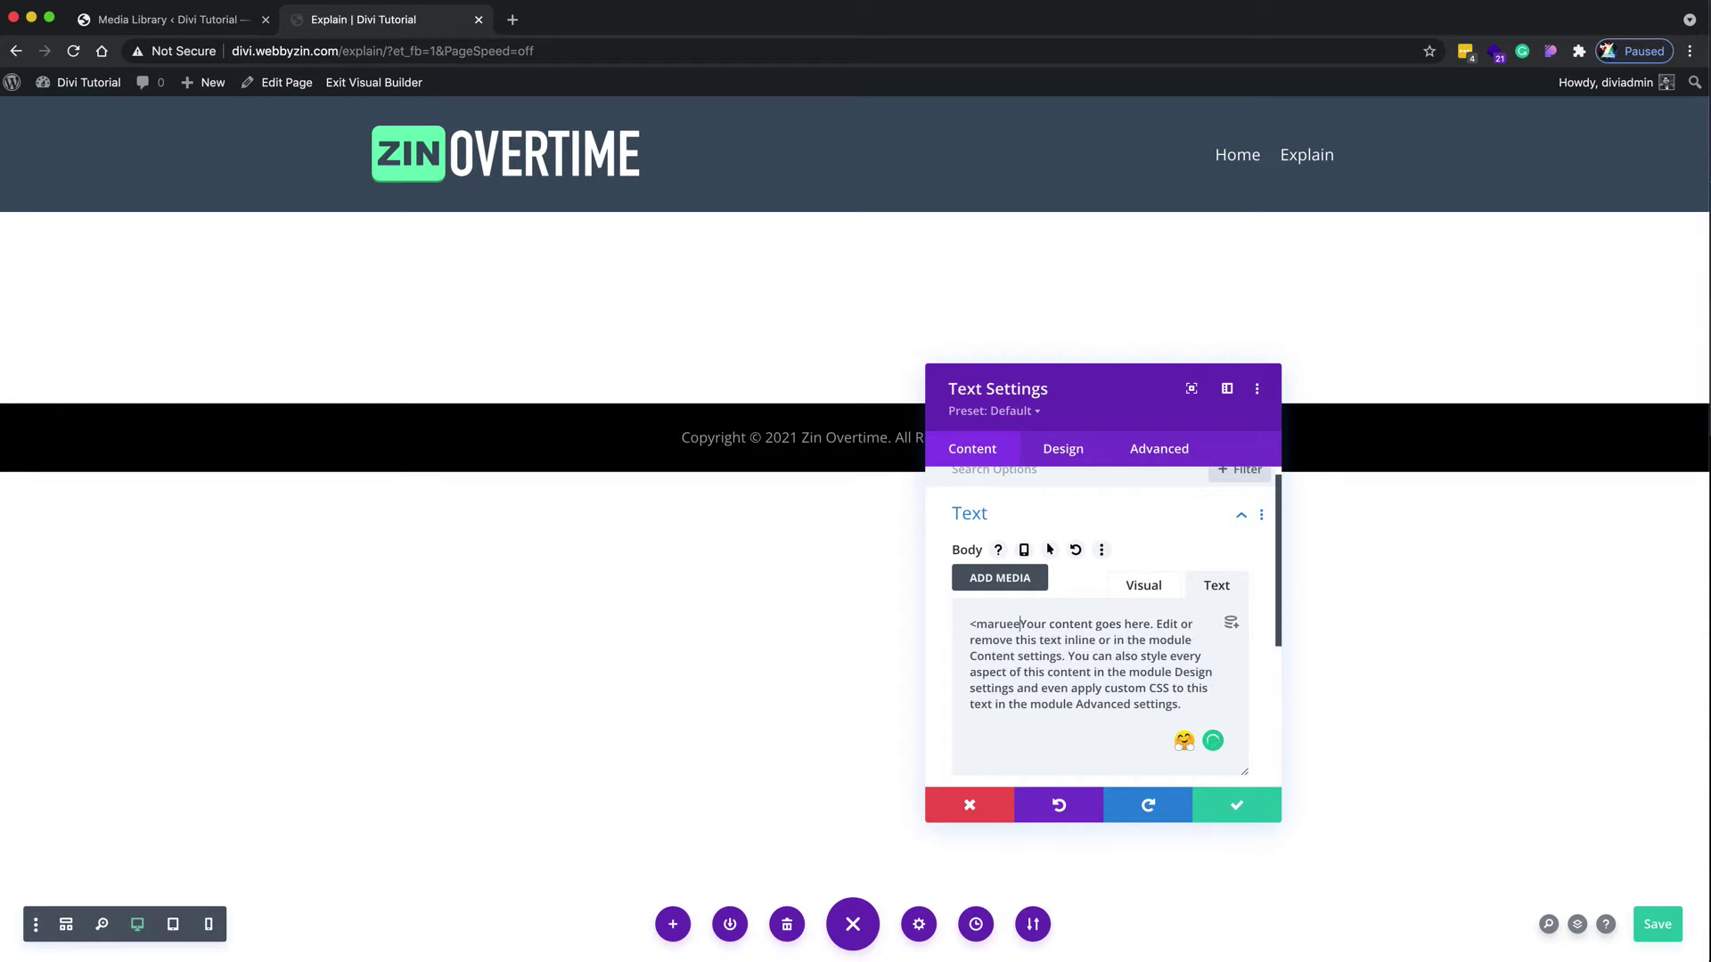
pyautogui.write('quee>')
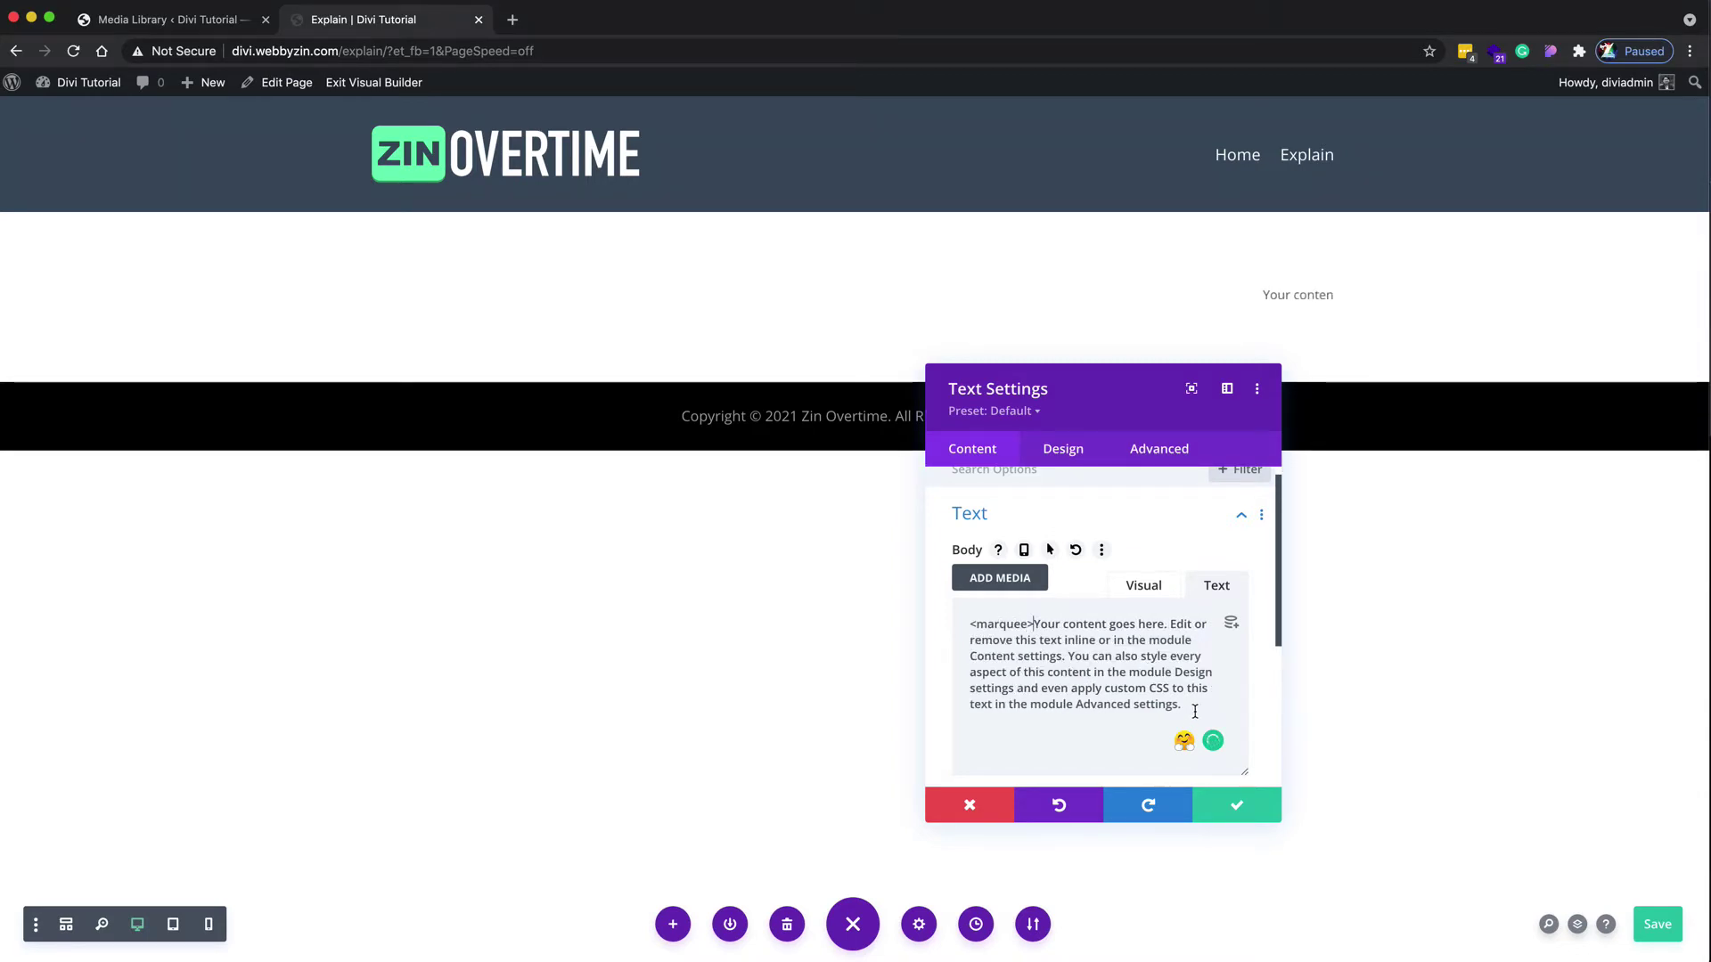
# Step: Close the body text with a </marquee> tag and save the module's settings
pyautogui.click(1194, 710)
pyautogui.write('<')
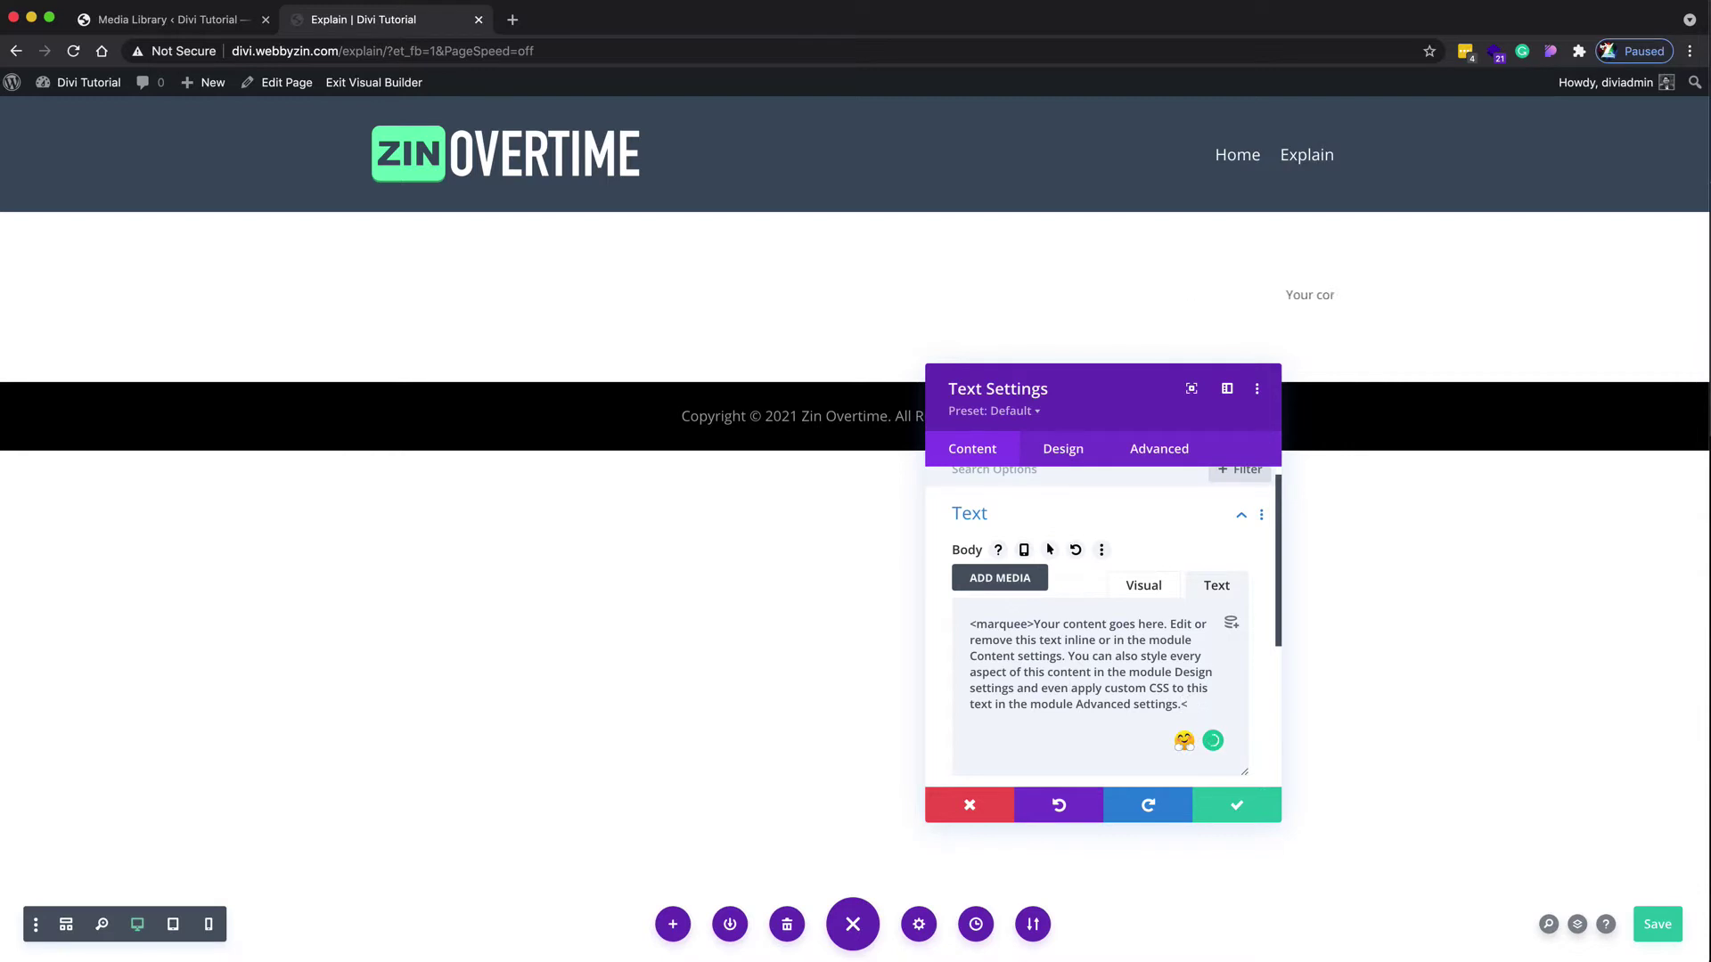
pyautogui.write('/marq')
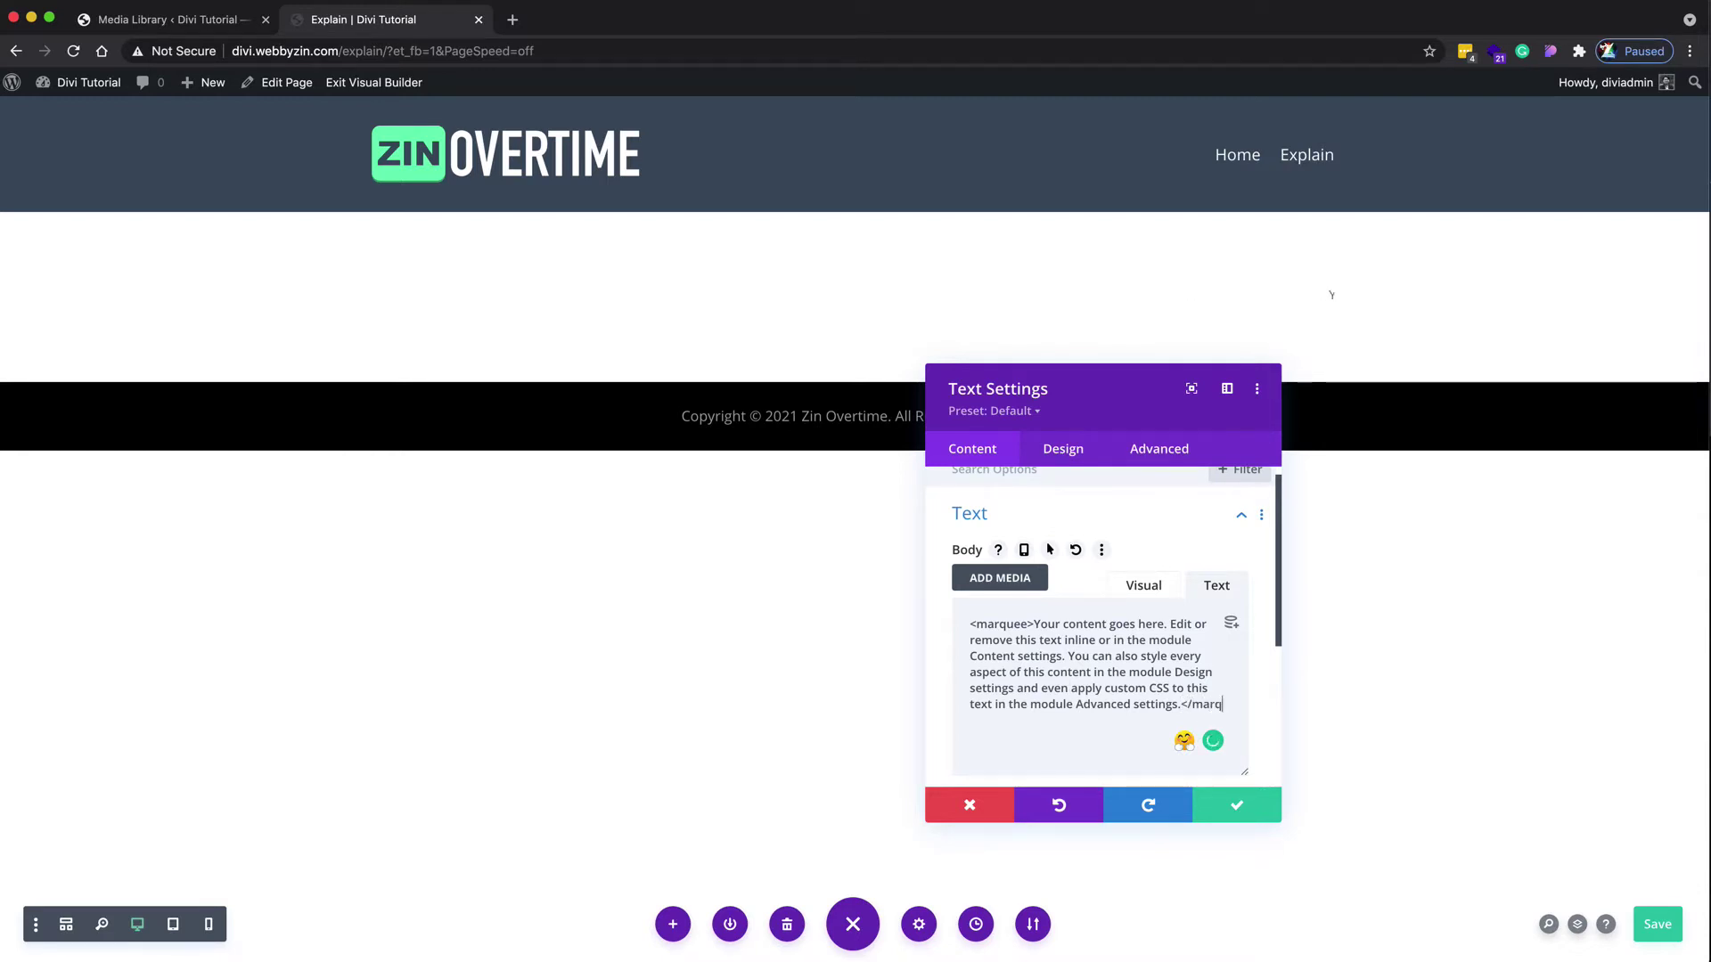
pyautogui.write('ue')
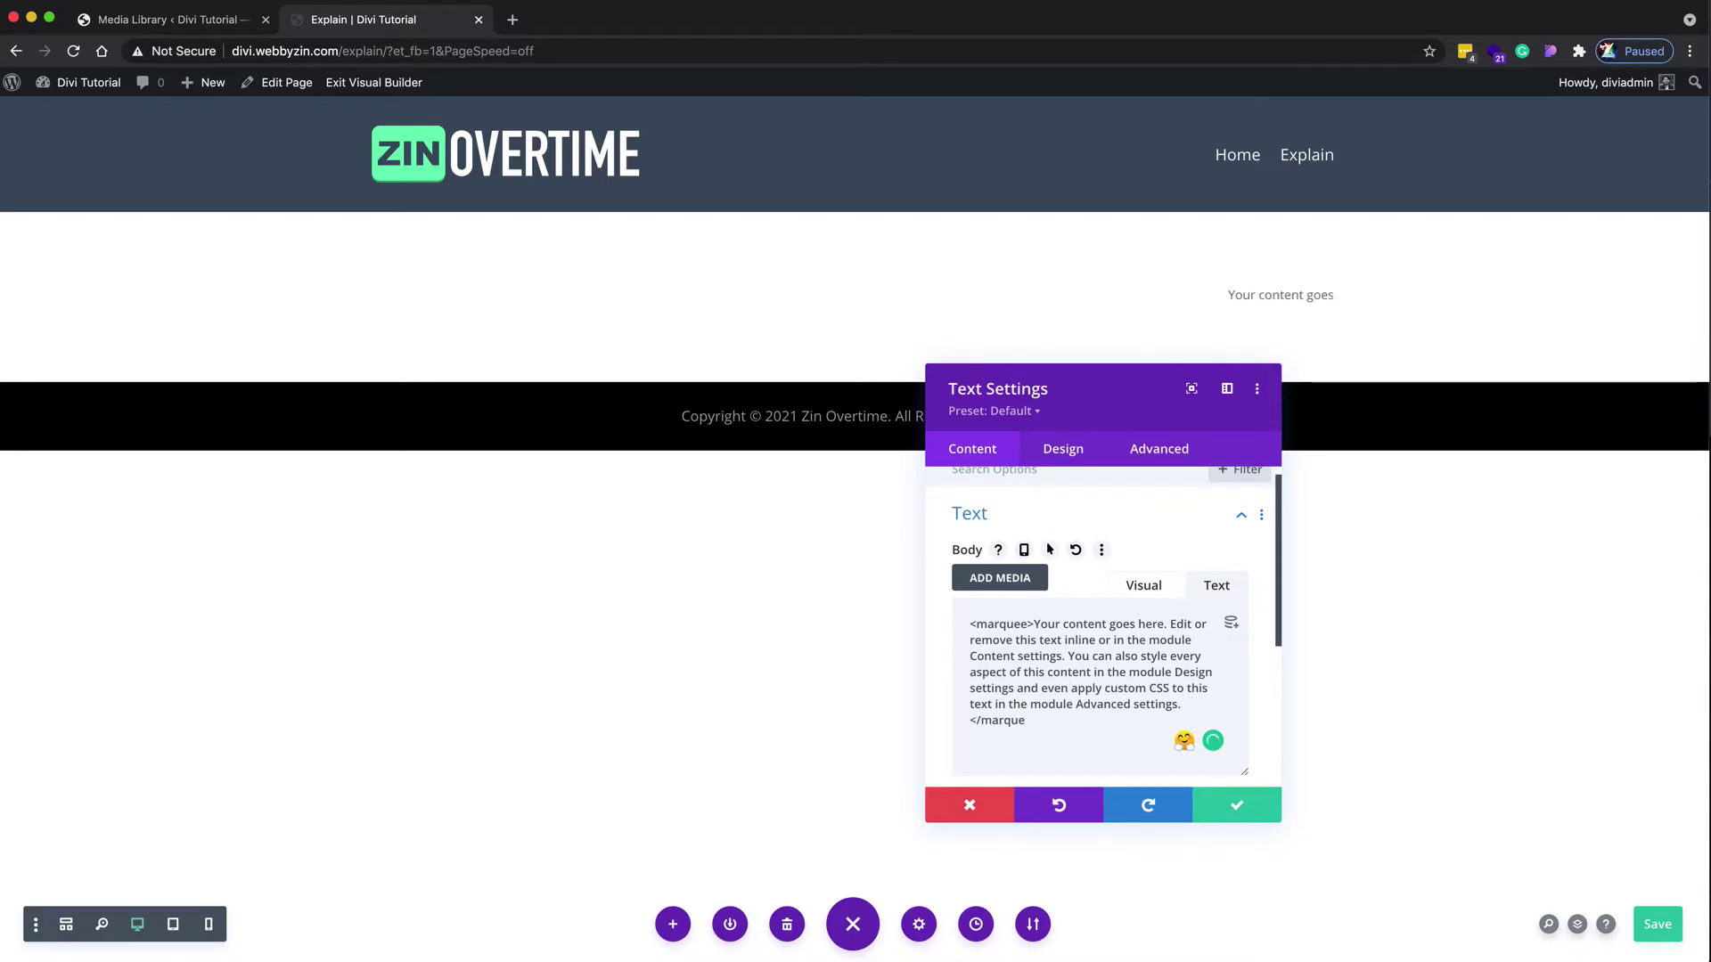
pyautogui.write('e>')
pyautogui.moveTo(1140, 421); pyautogui.dragTo(1037, 426)
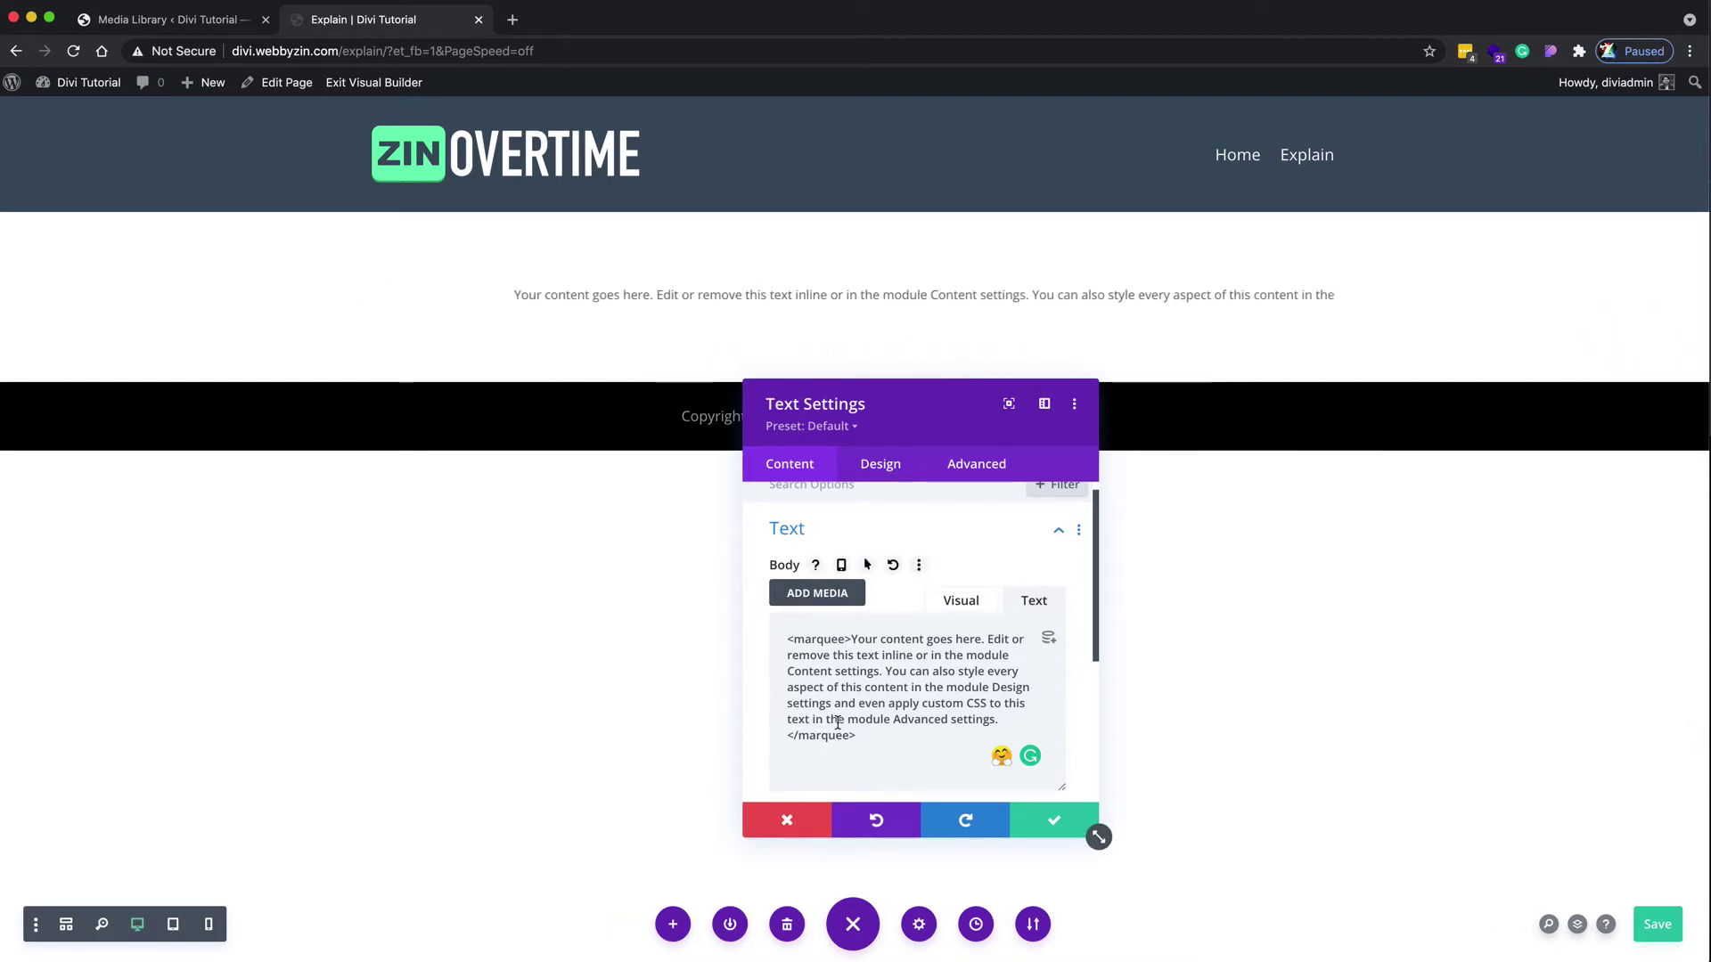
pyautogui.click(1029, 831)
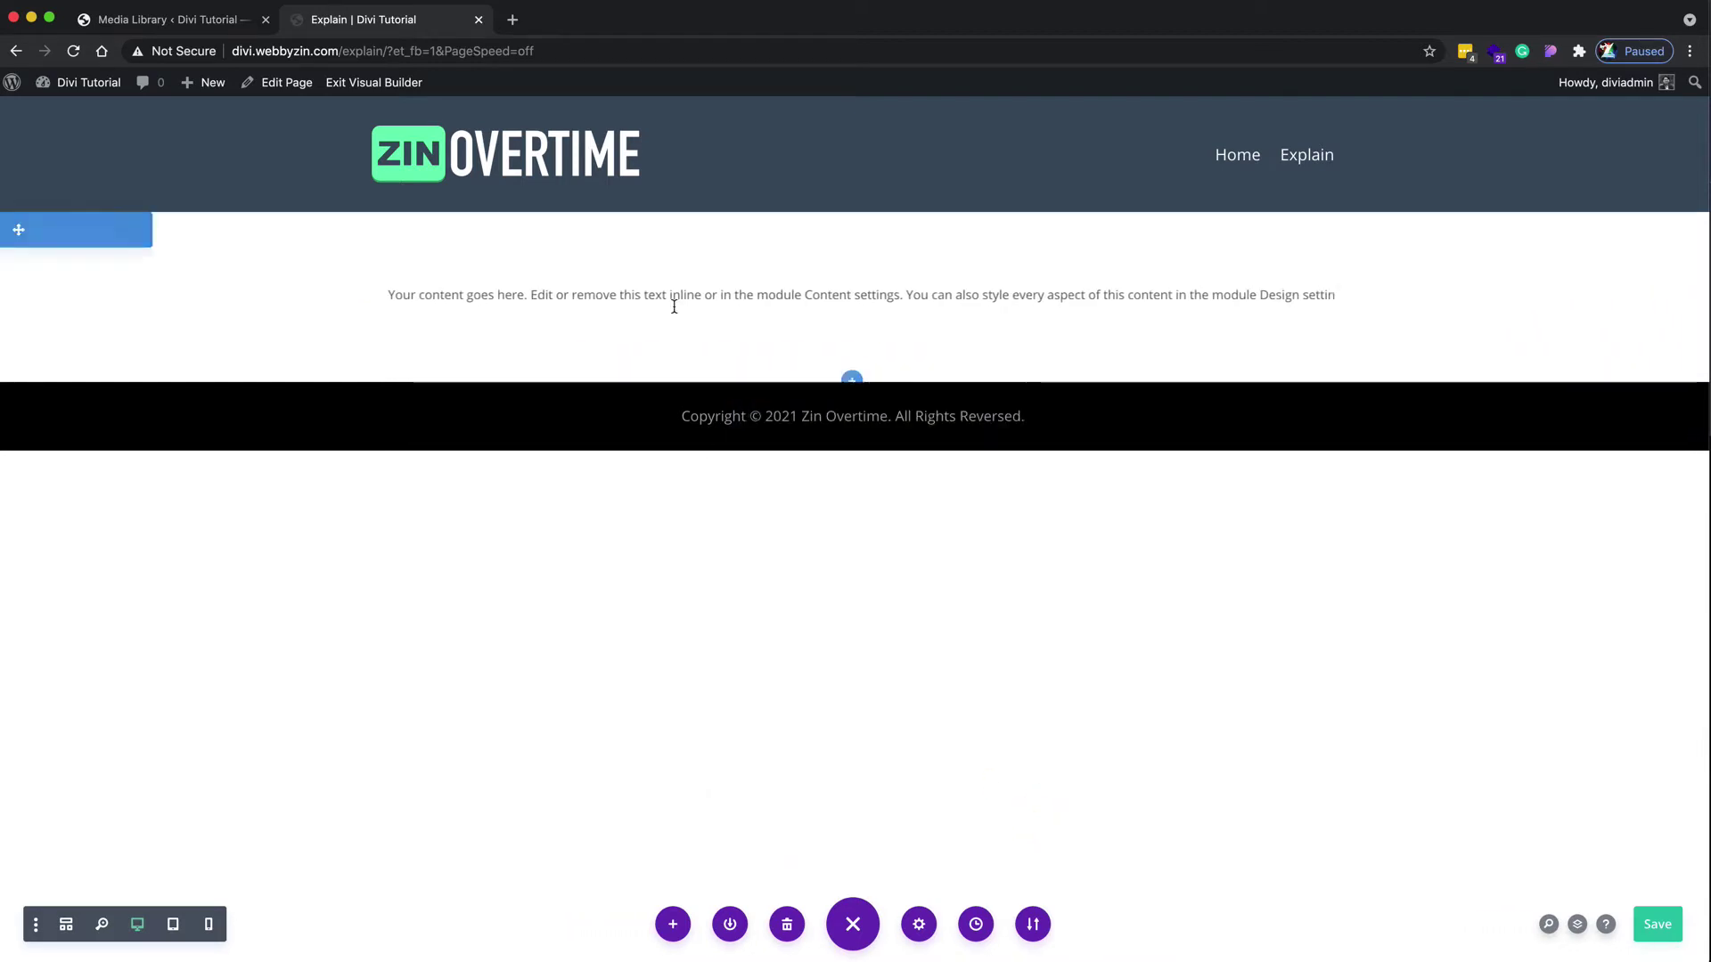
# Step: Add a second Text module in the same row, below the scrolling text
pyautogui.click(852, 280)
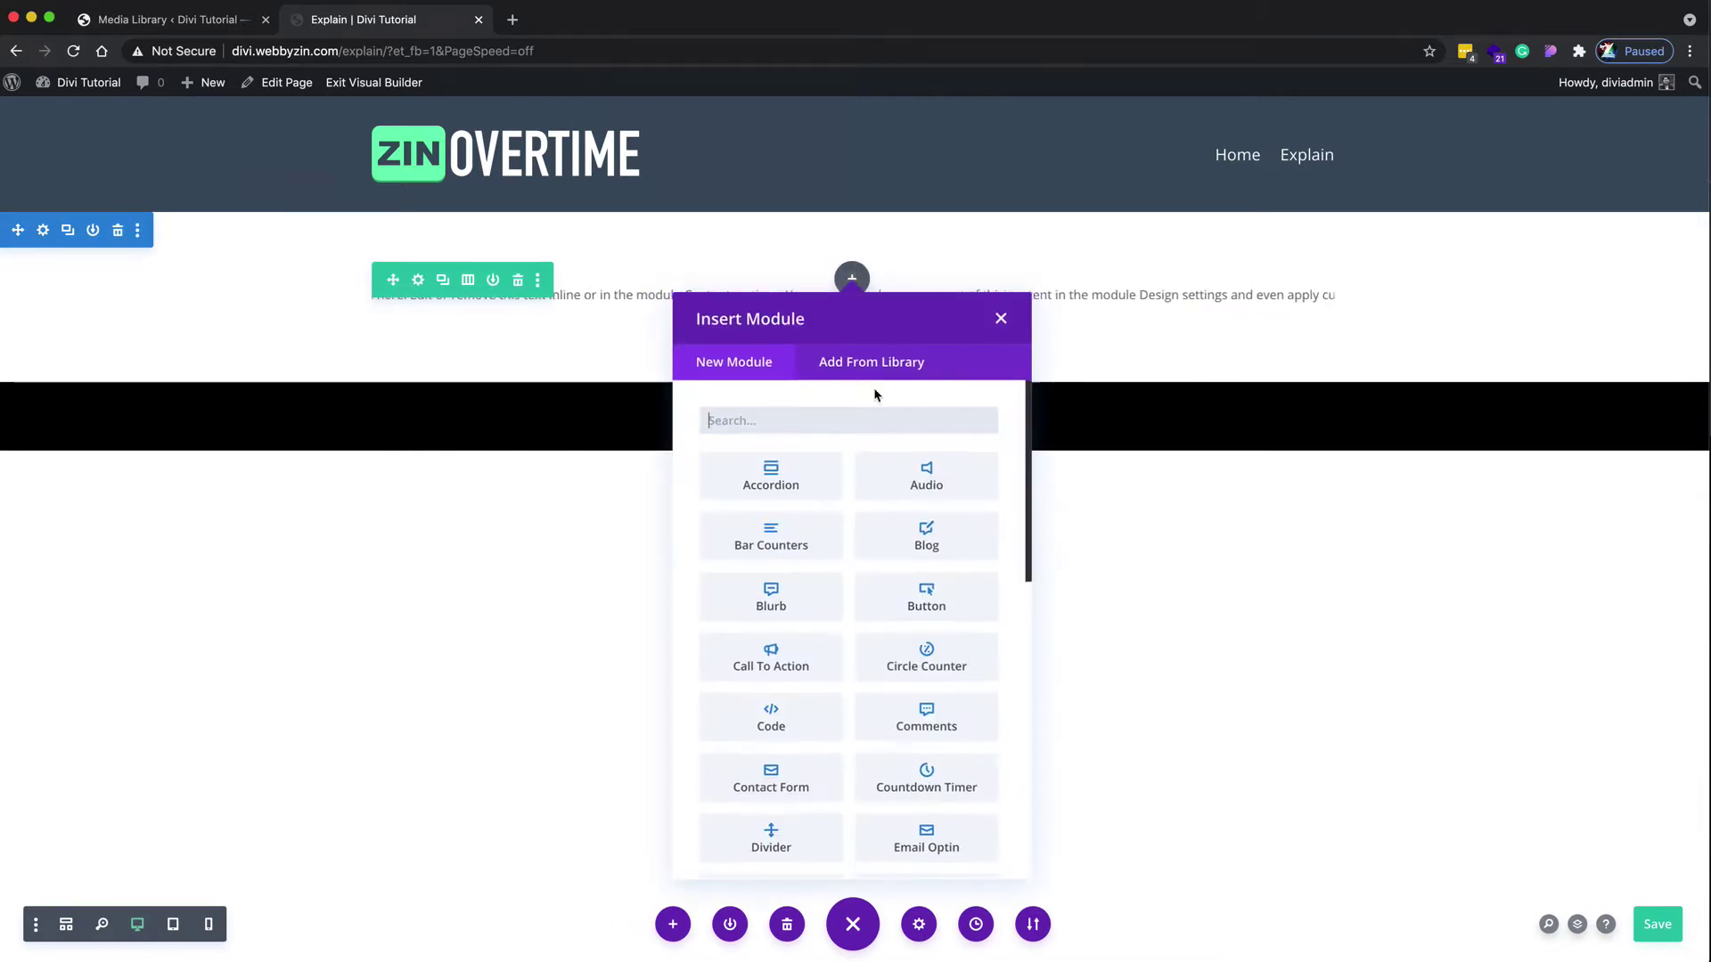
pyautogui.click(830, 423)
pyautogui.write('text')
pyautogui.click(785, 463)
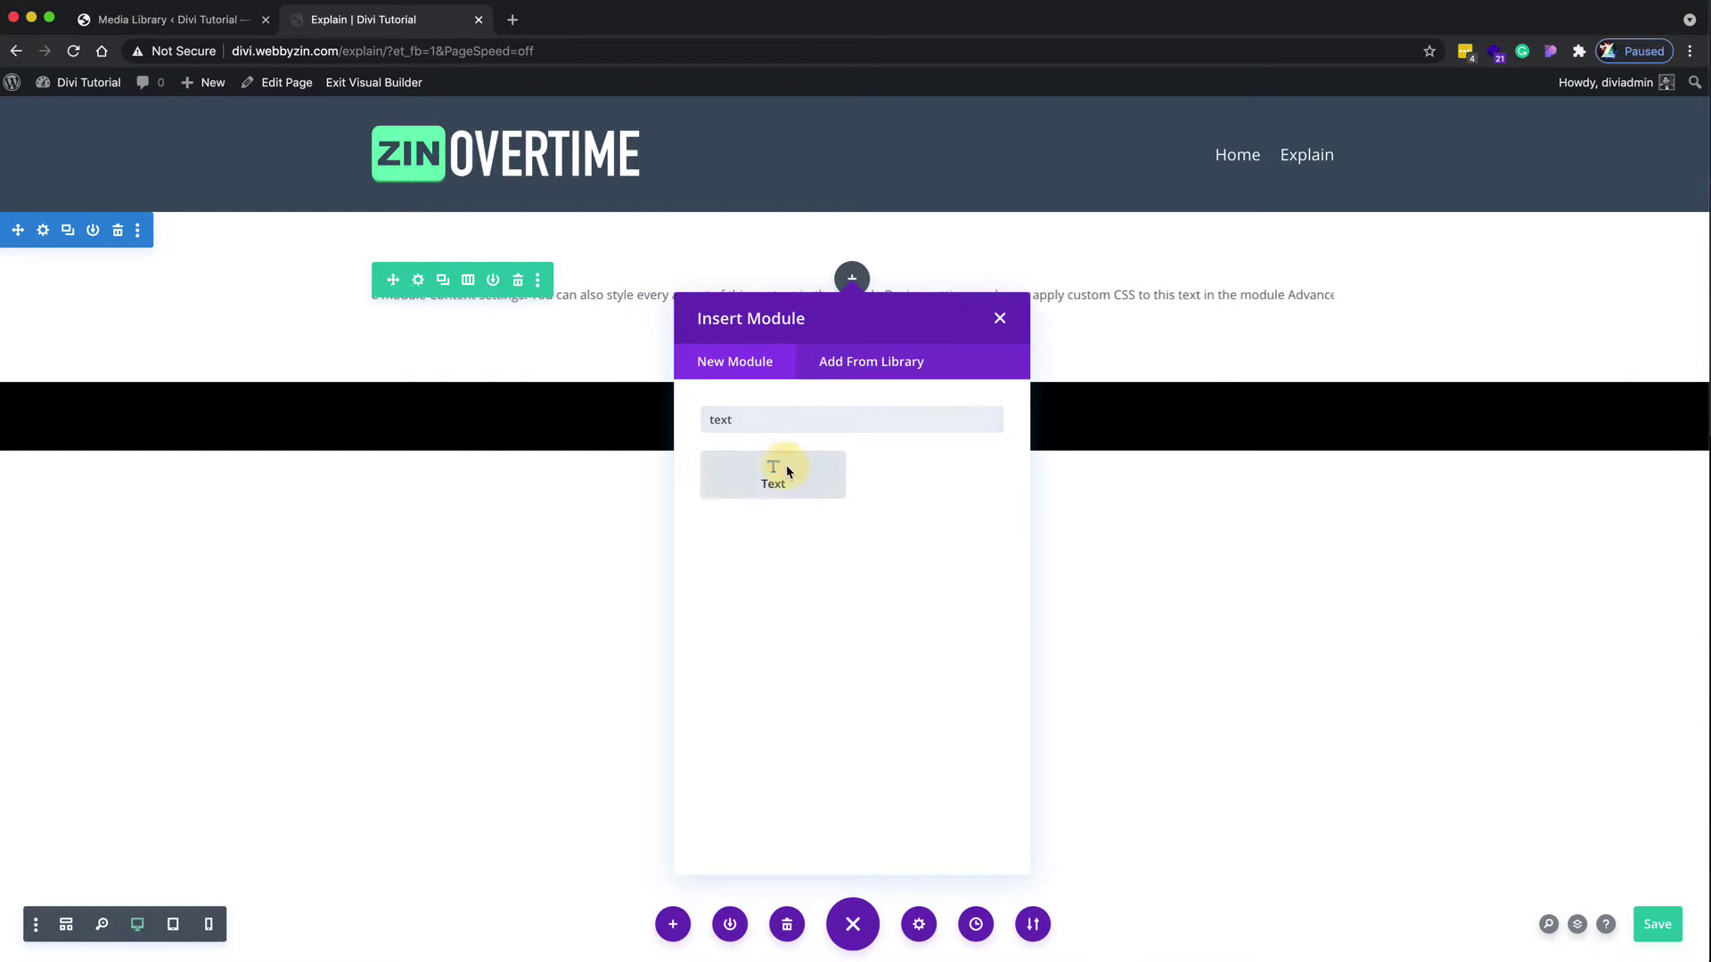
# Step: Replace the second module's placeholder text with "Marquee Code" and format it as Heading 2
pyautogui.tripleClick(886, 754)
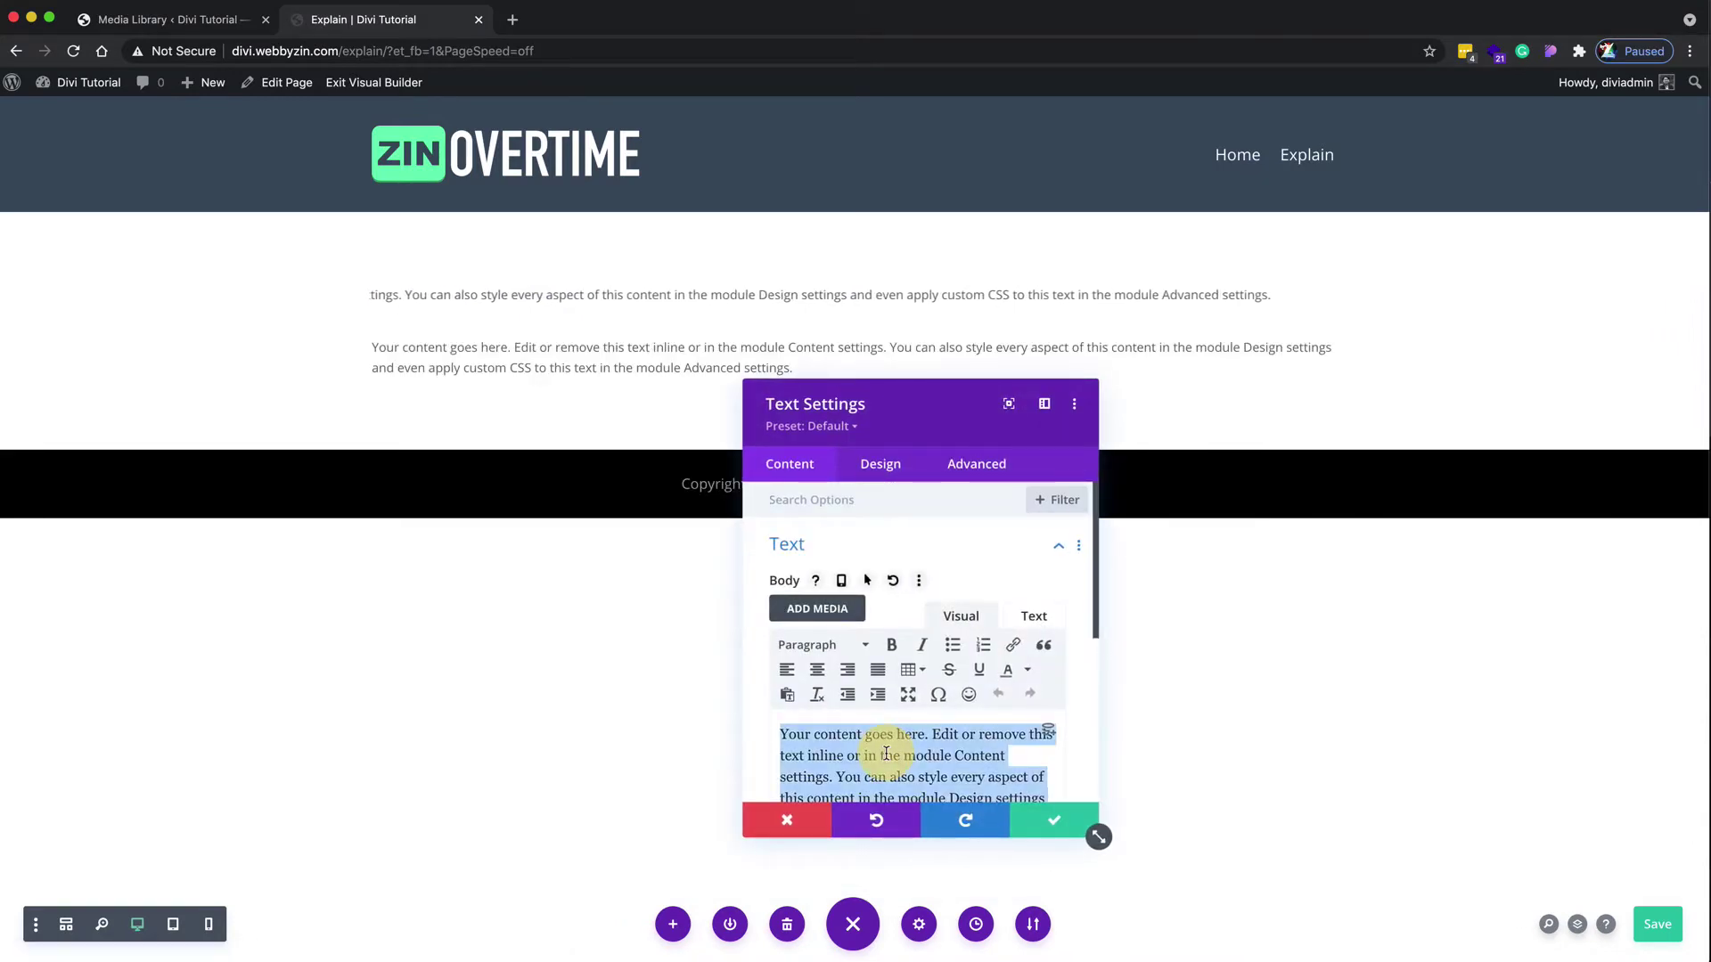
pyautogui.press('BackSpace')
pyautogui.write('Marquee Code')
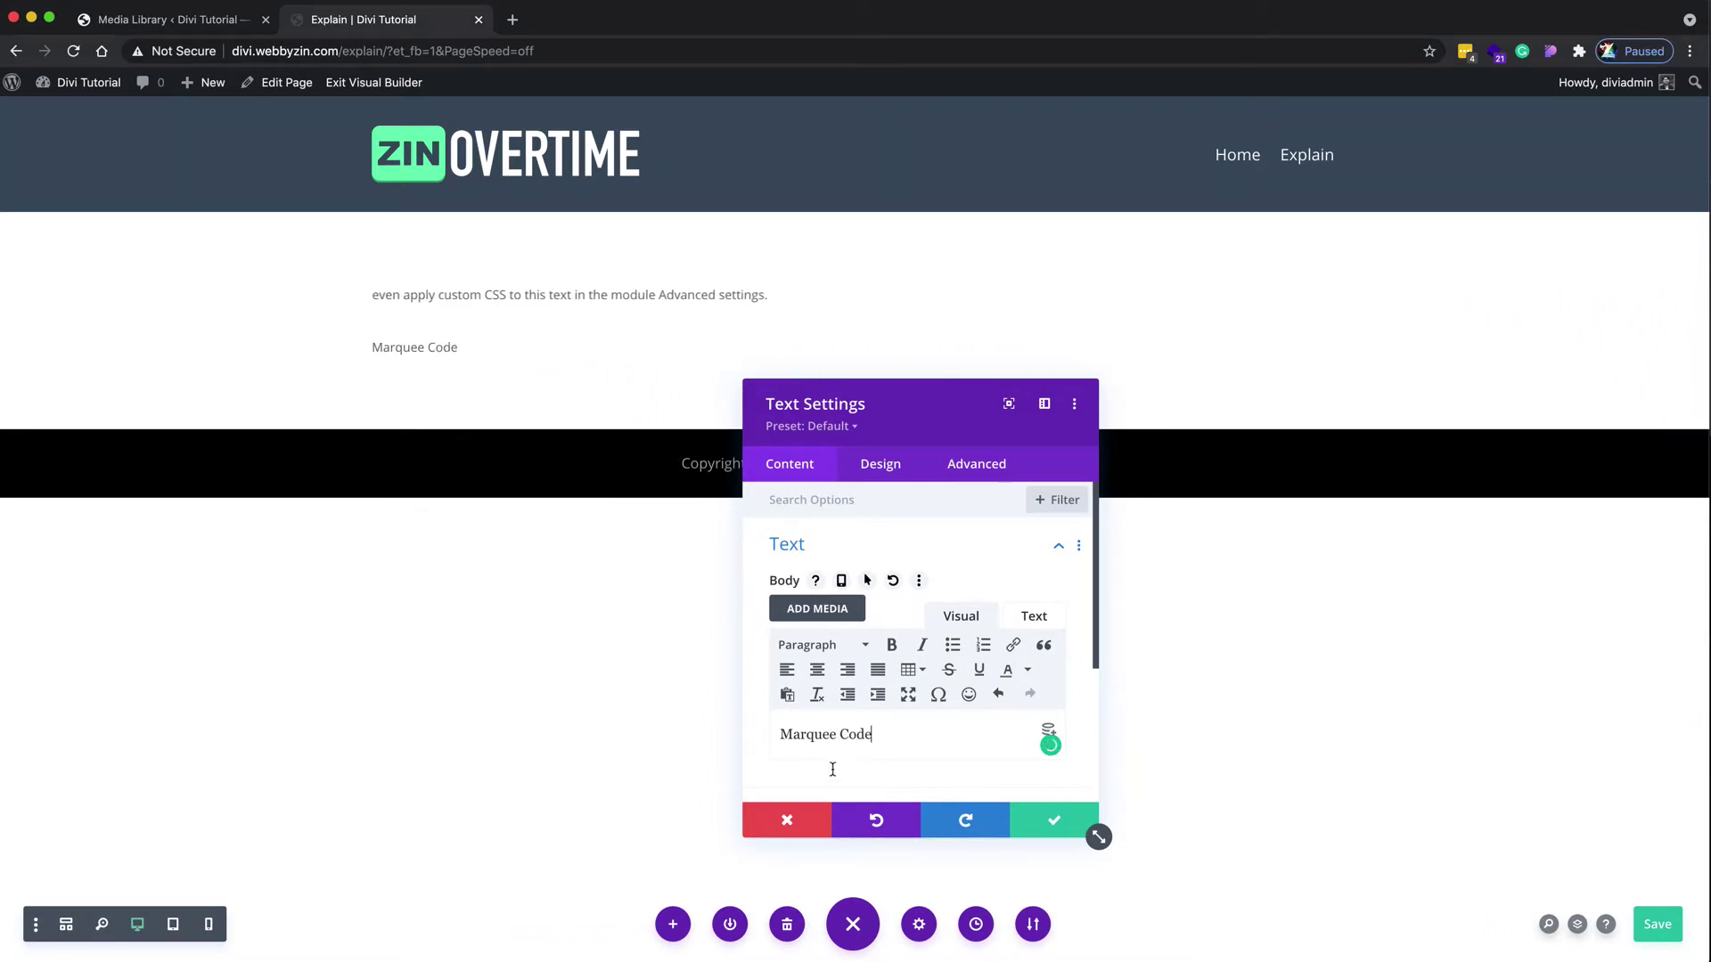
pyautogui.click(820, 643)
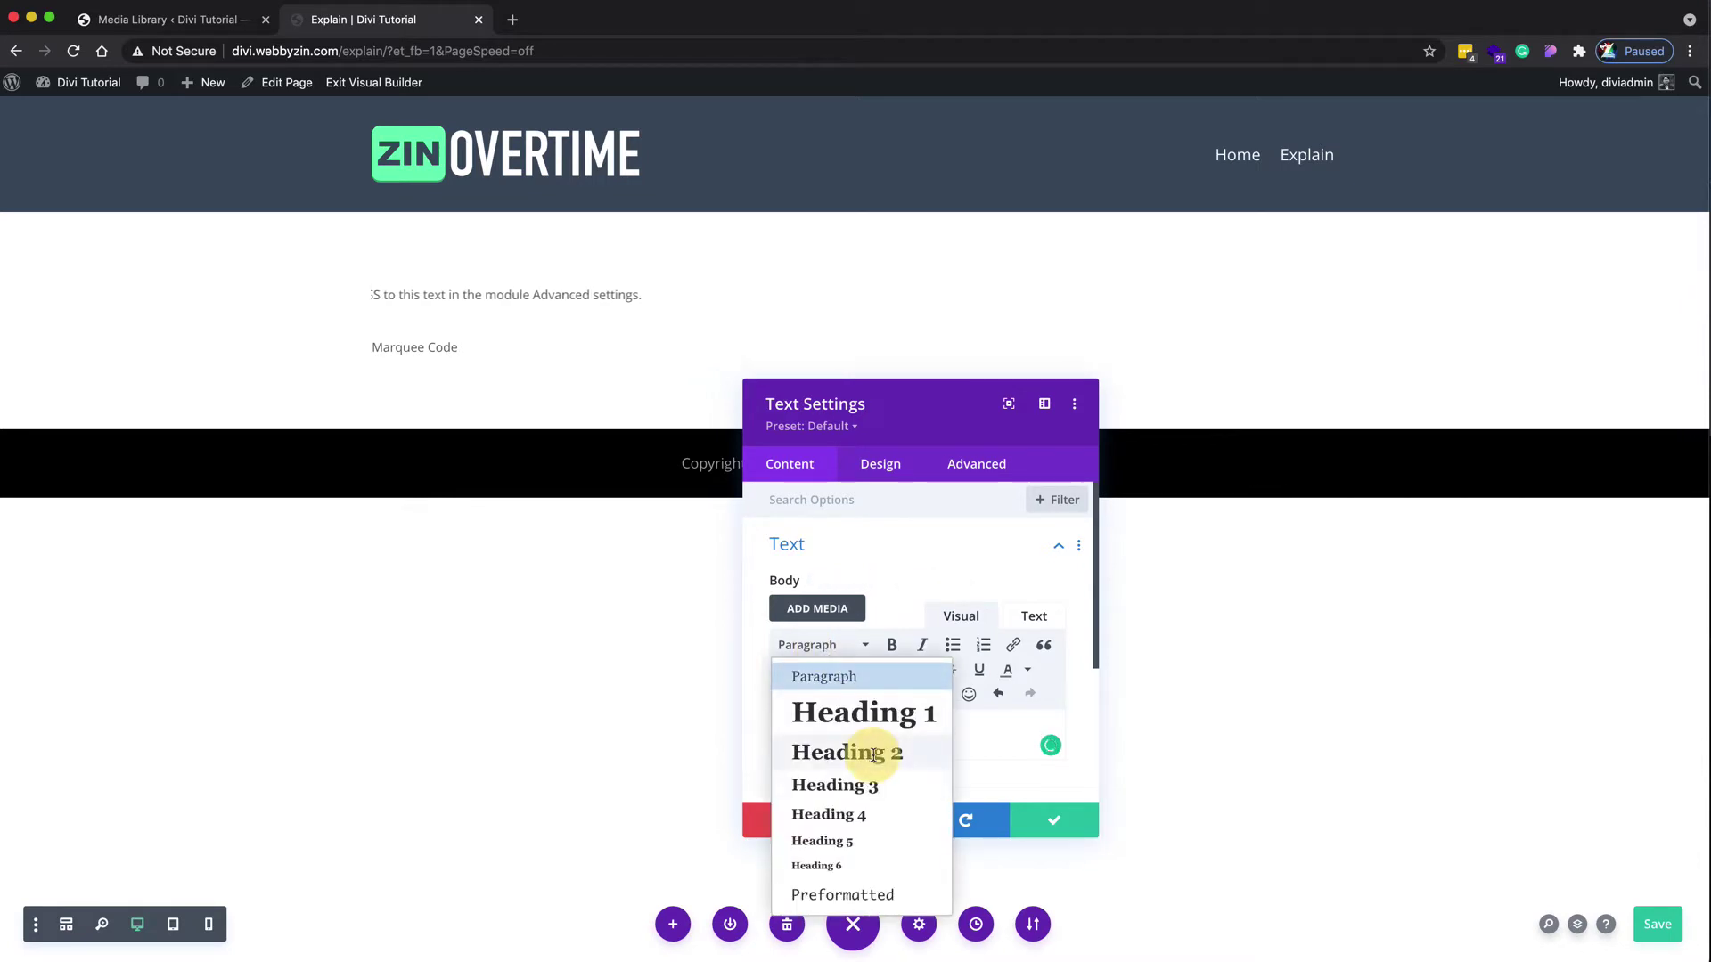
pyautogui.click(869, 752)
# Step: Style the module's H2 heading with Bold weight and the blue color #0c71c3, and save its settings
pyautogui.click(876, 467)
pyautogui.click(860, 595)
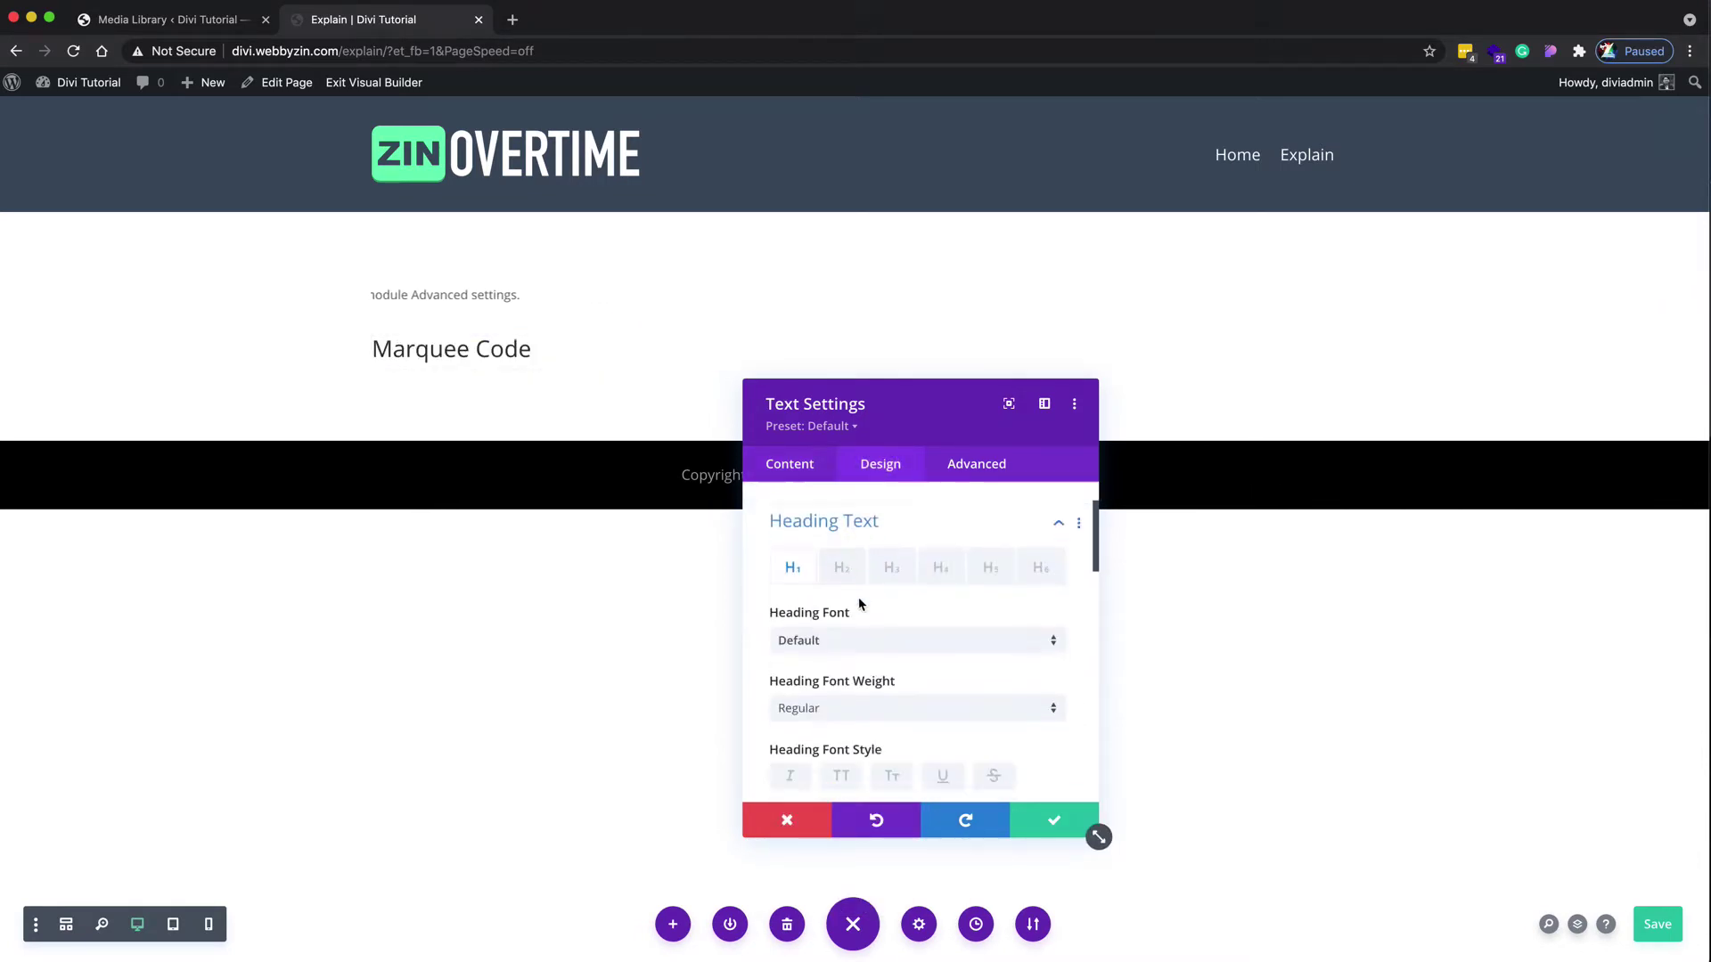
pyautogui.click(841, 555)
pyautogui.click(827, 698)
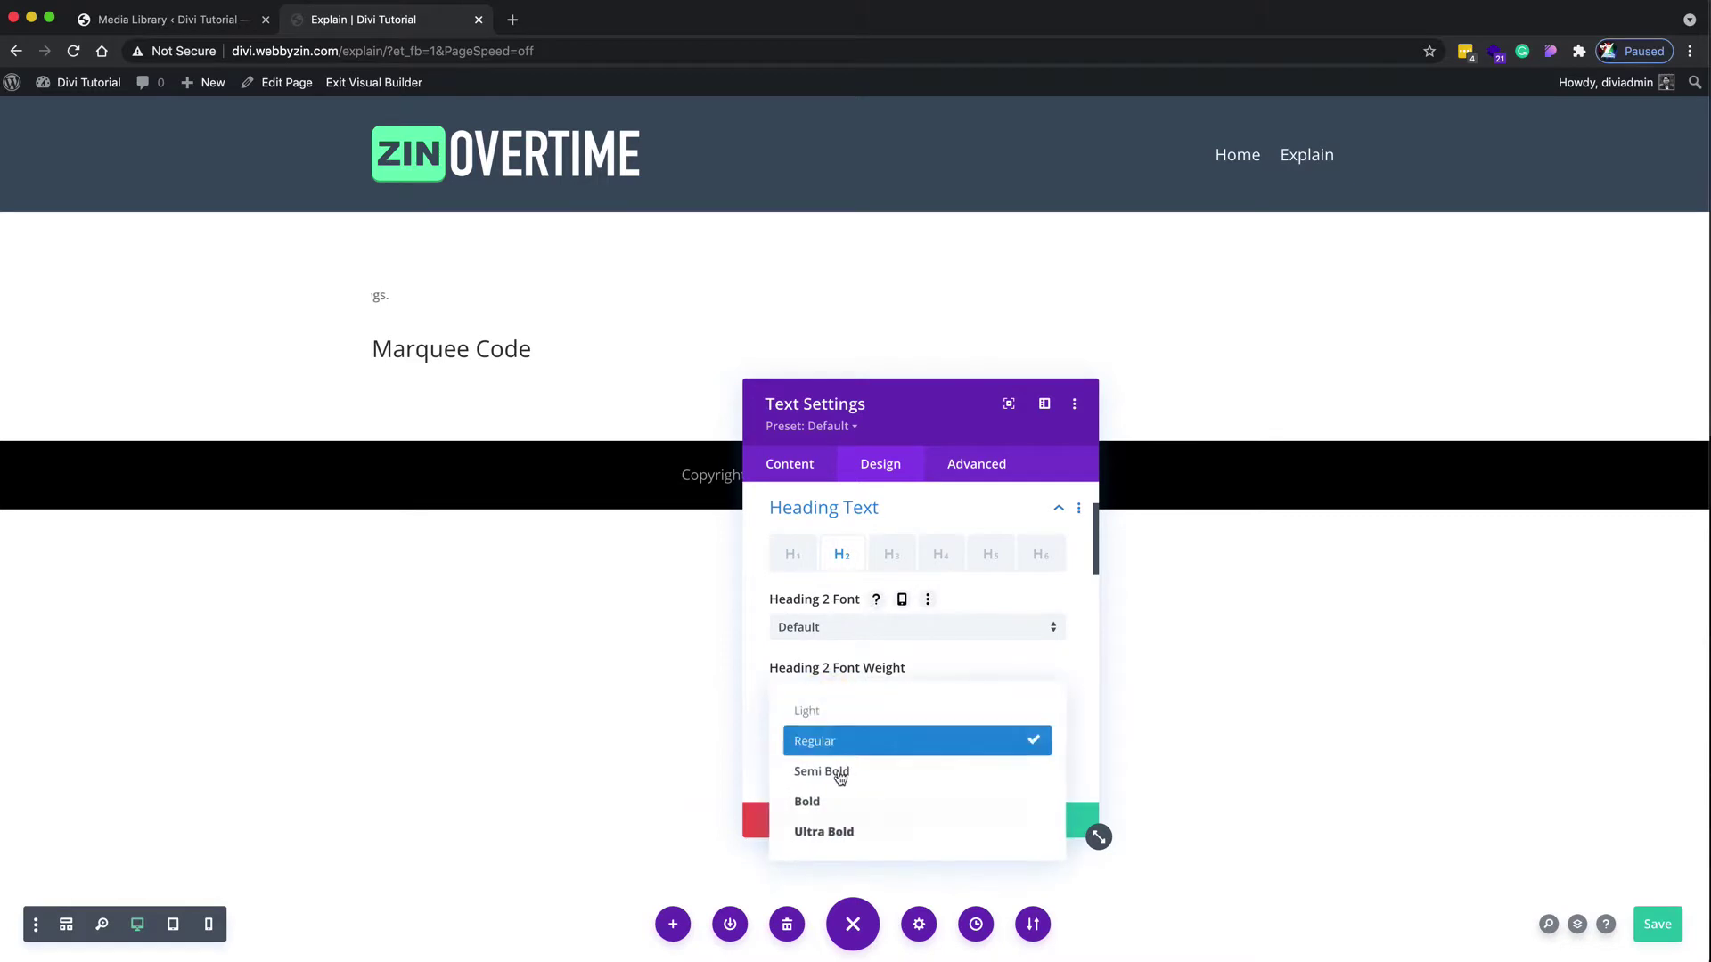
pyautogui.click(833, 801)
pyautogui.scroll(-3, 926, 695)
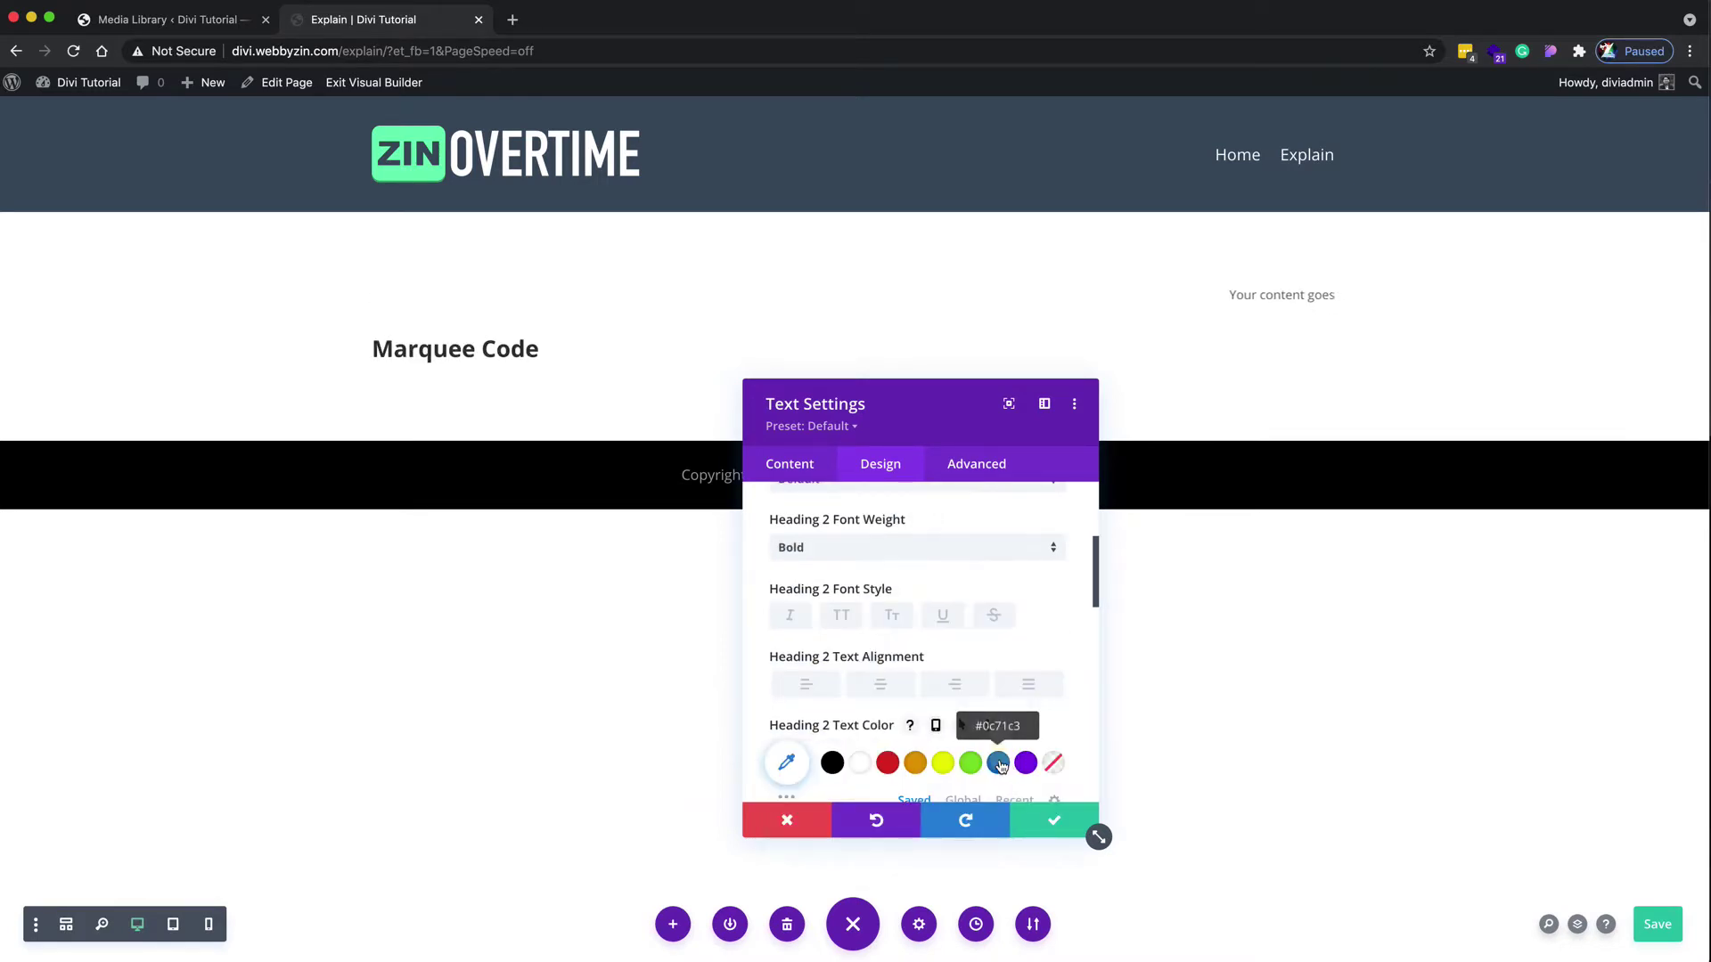
pyautogui.click(1034, 818)
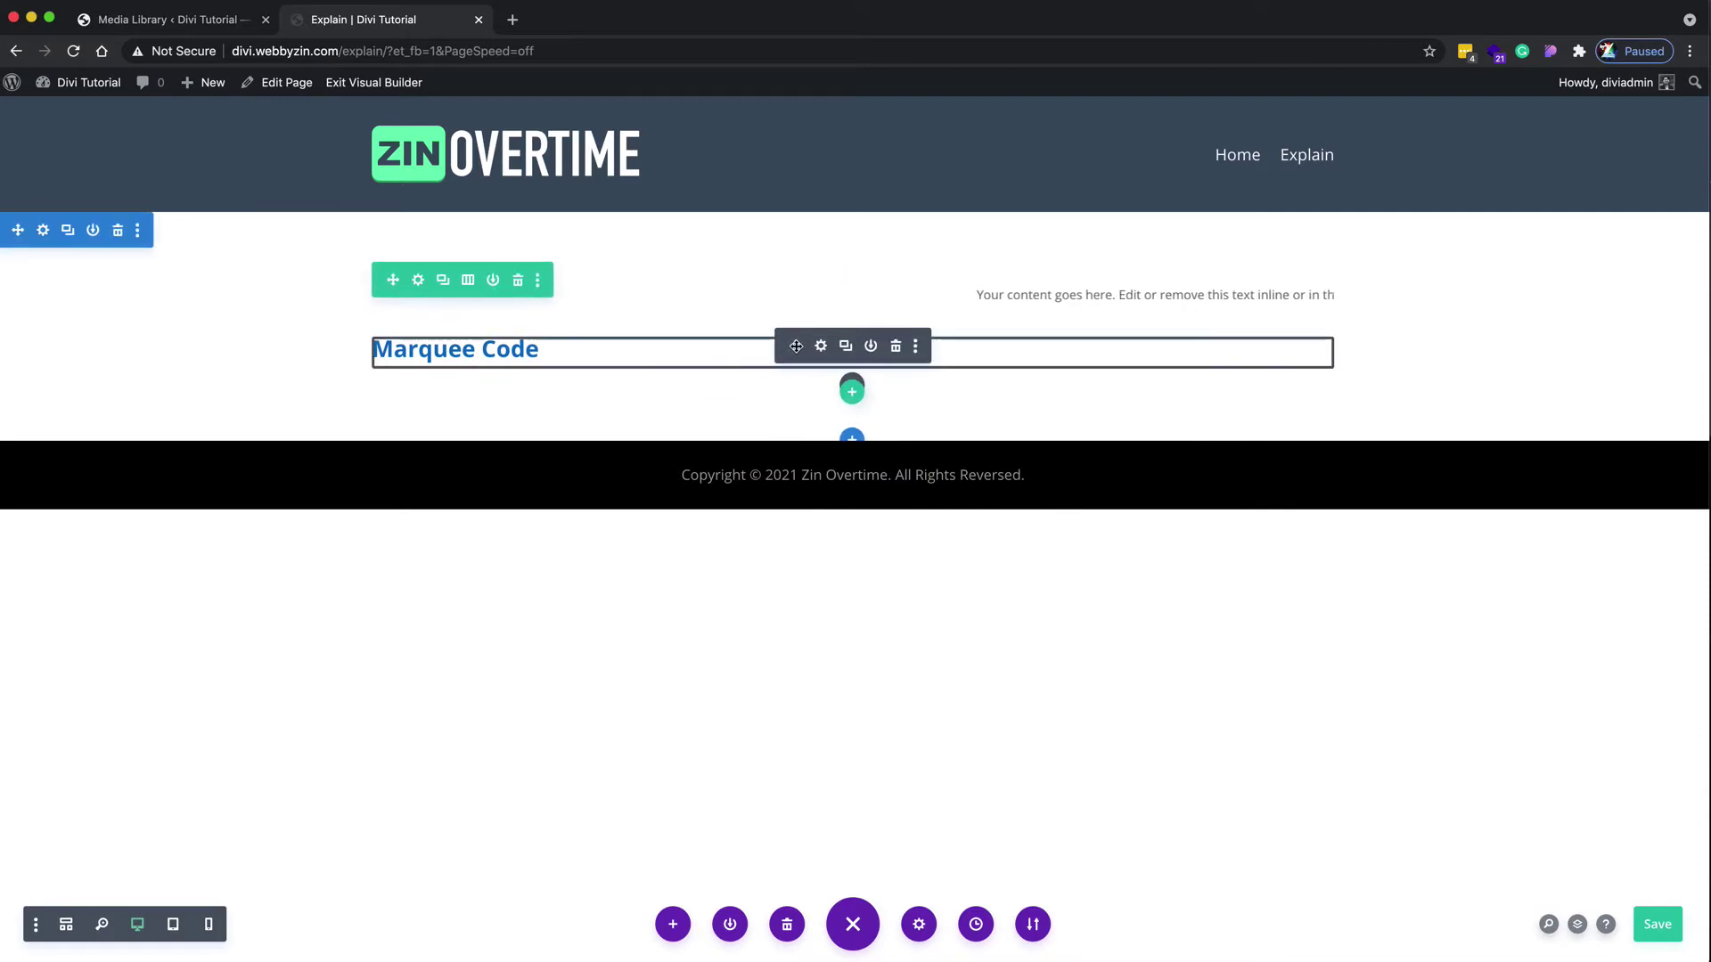
# Step: Move the "Marquee Code" heading module above the scrolling text module
pyautogui.click(796, 346)
pyautogui.moveTo(796, 347); pyautogui.dragTo(791, 294)
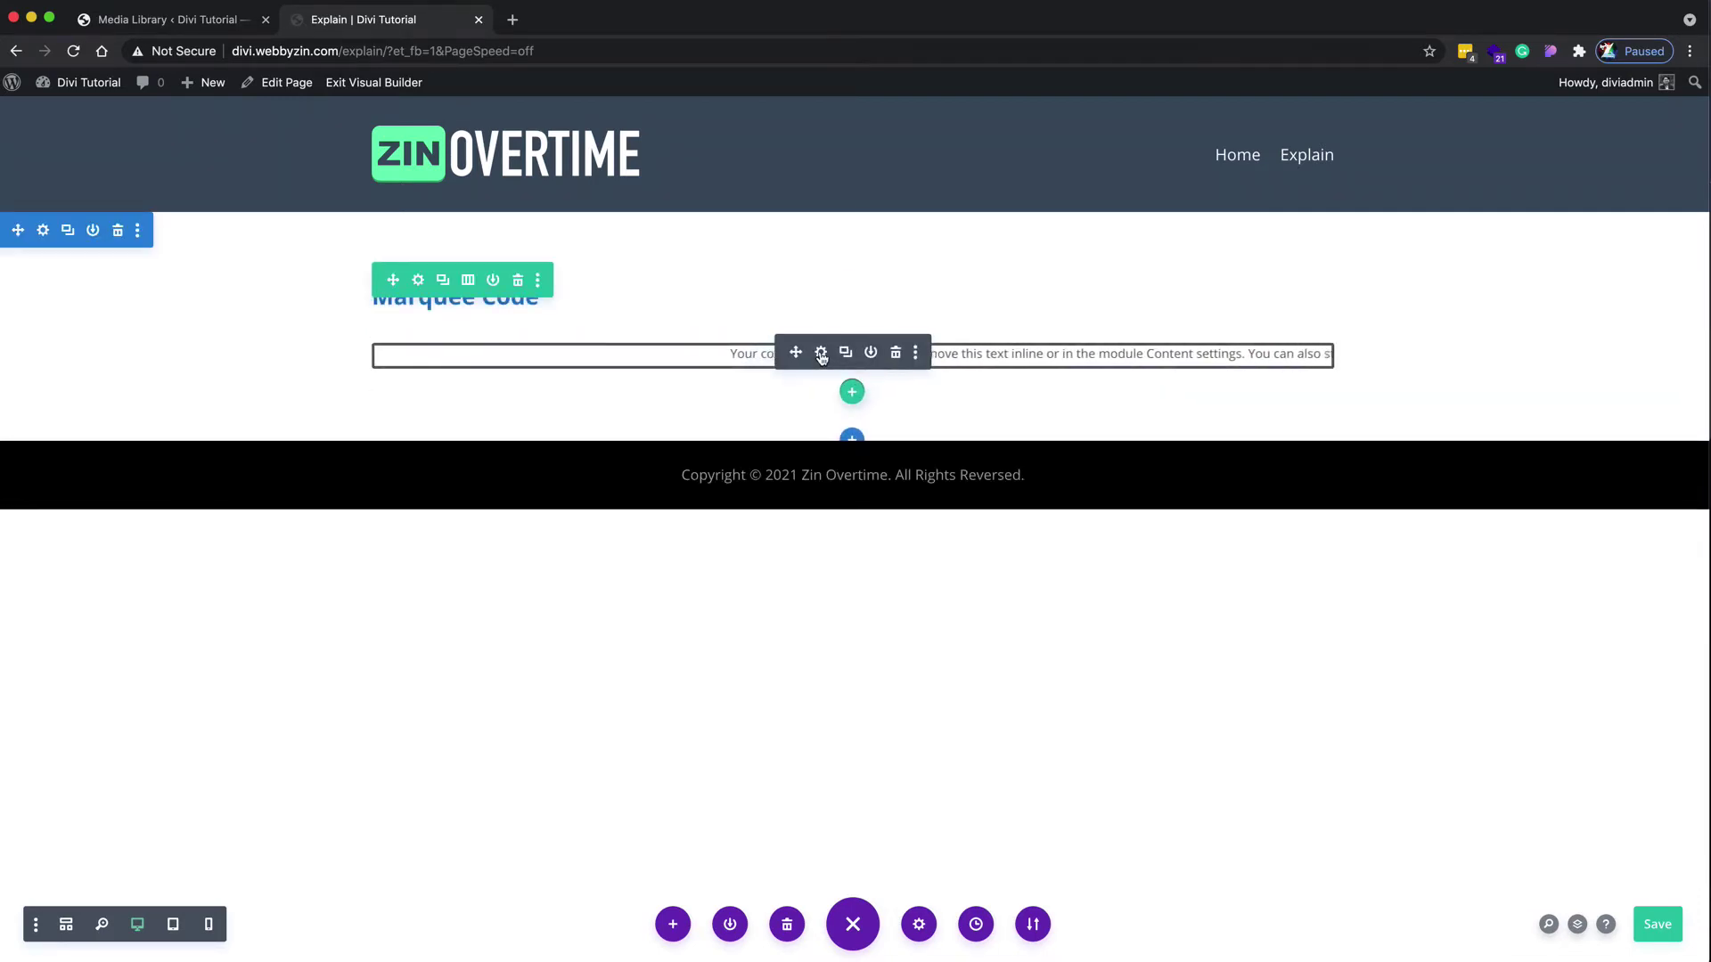
# Step: Set the scrolling text module's font to Adamina with the all-uppercase font style
pyautogui.click(821, 353)
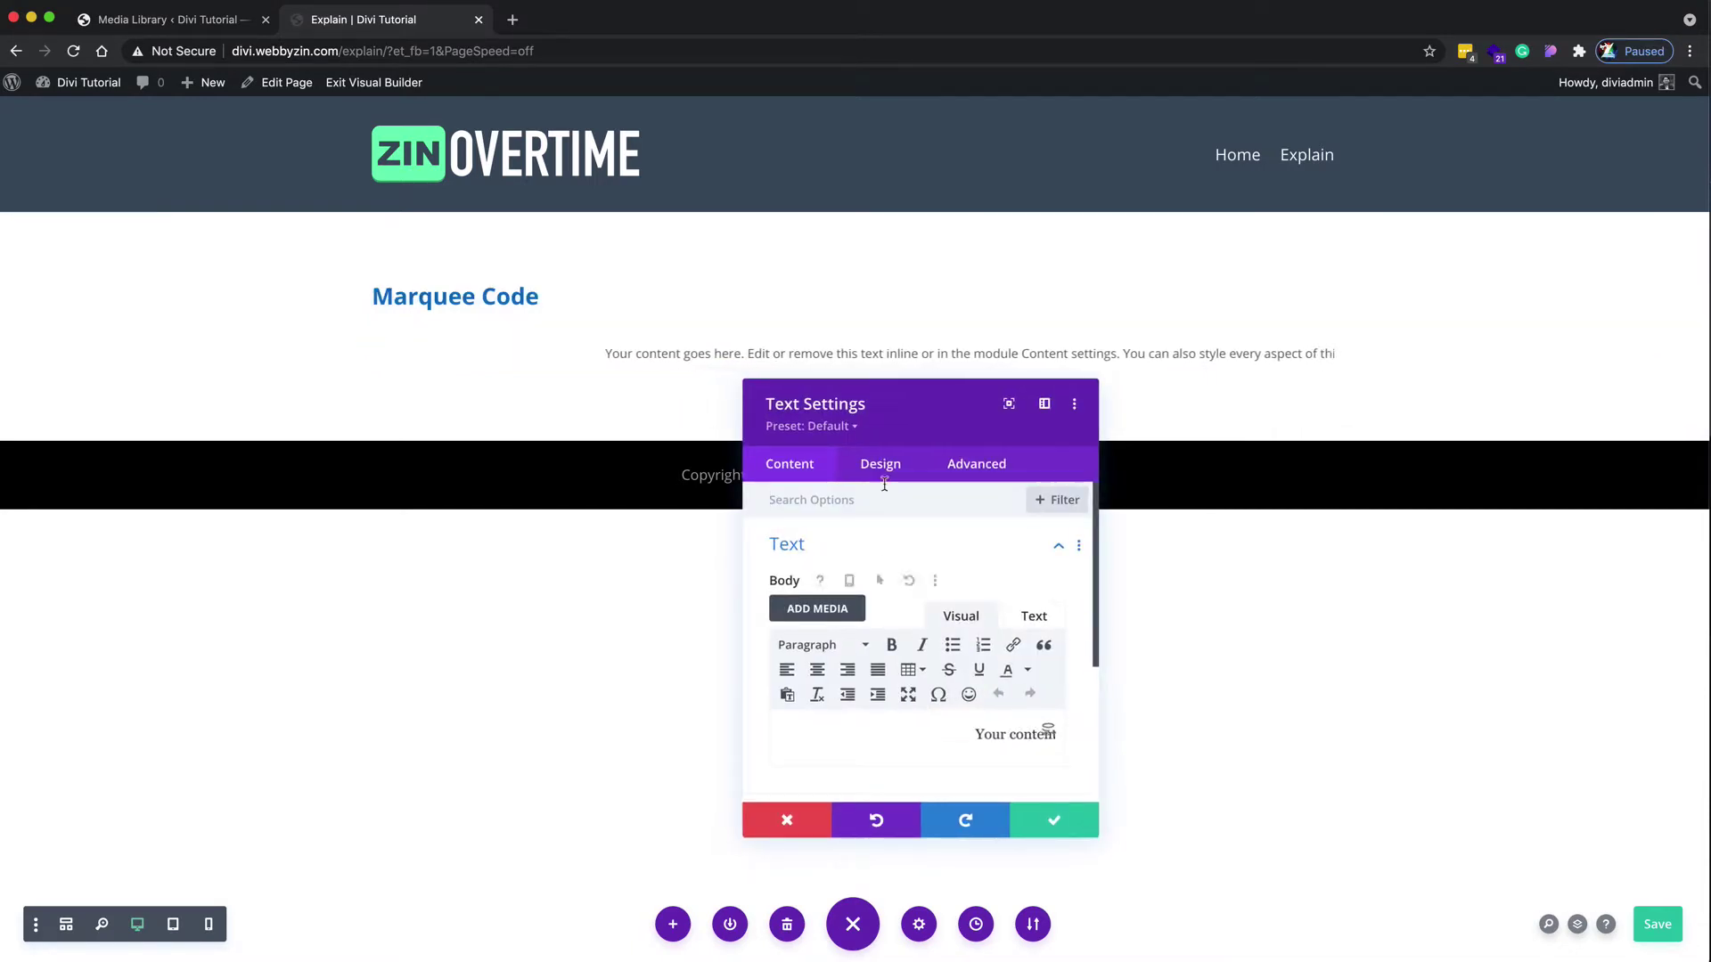
pyautogui.click(880, 464)
pyautogui.moveTo(917, 420); pyautogui.dragTo(874, 455)
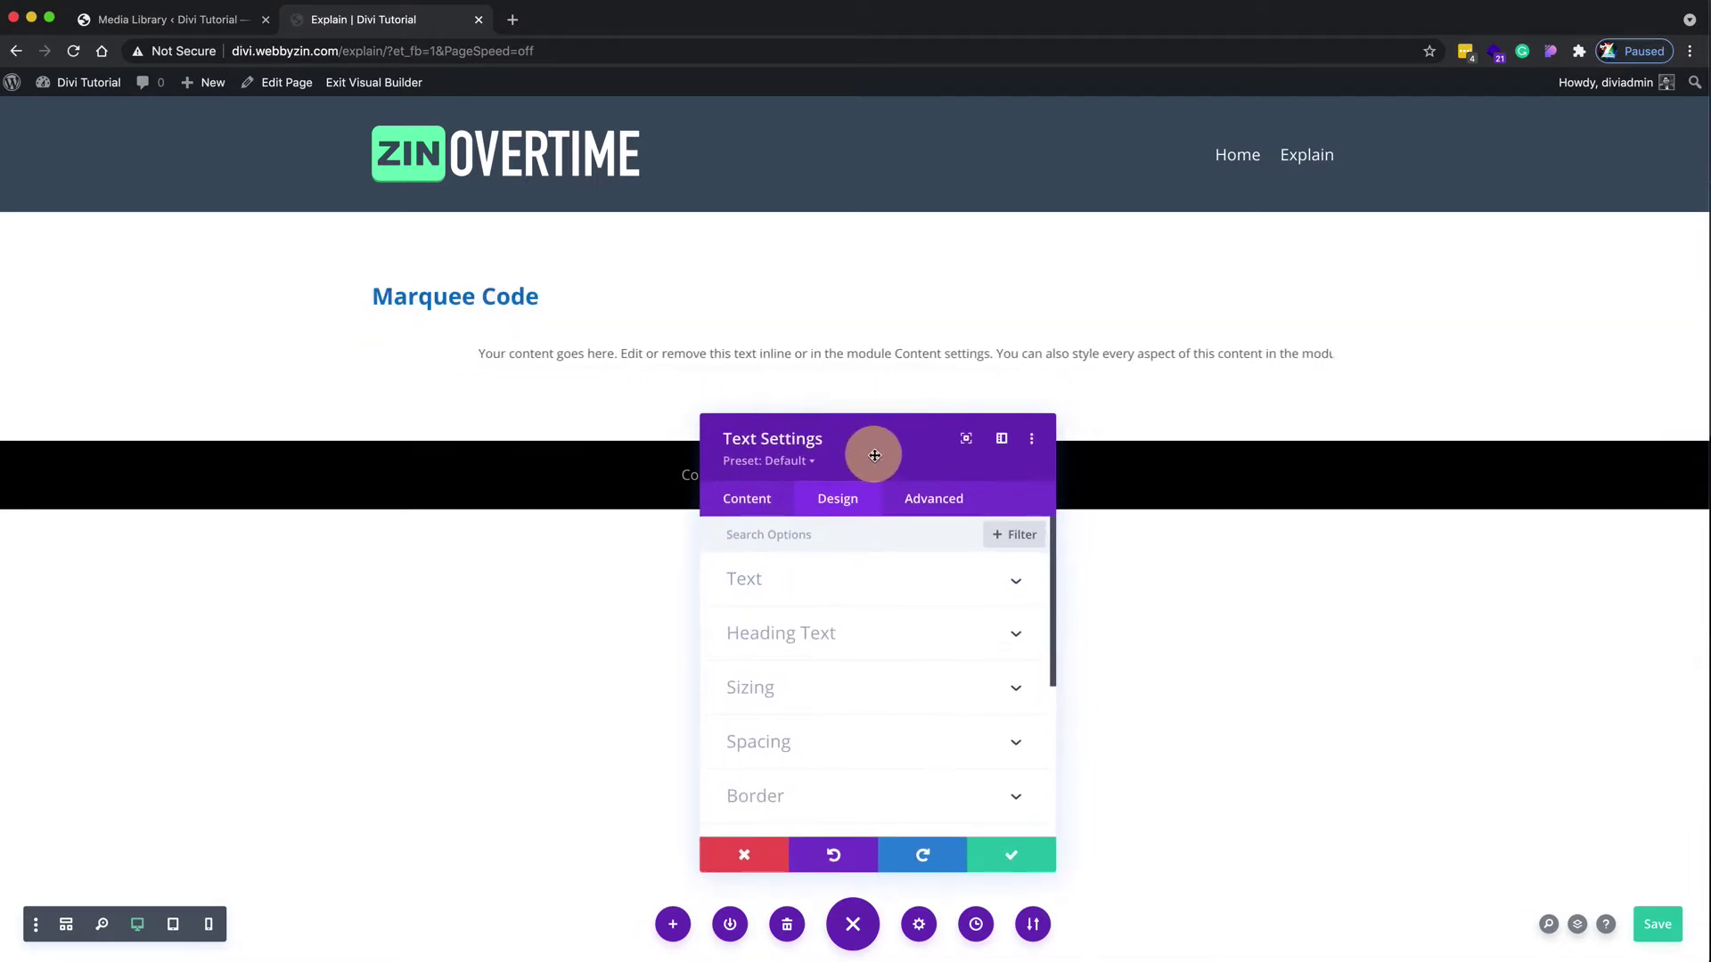
pyautogui.click(748, 498)
pyautogui.click(988, 650)
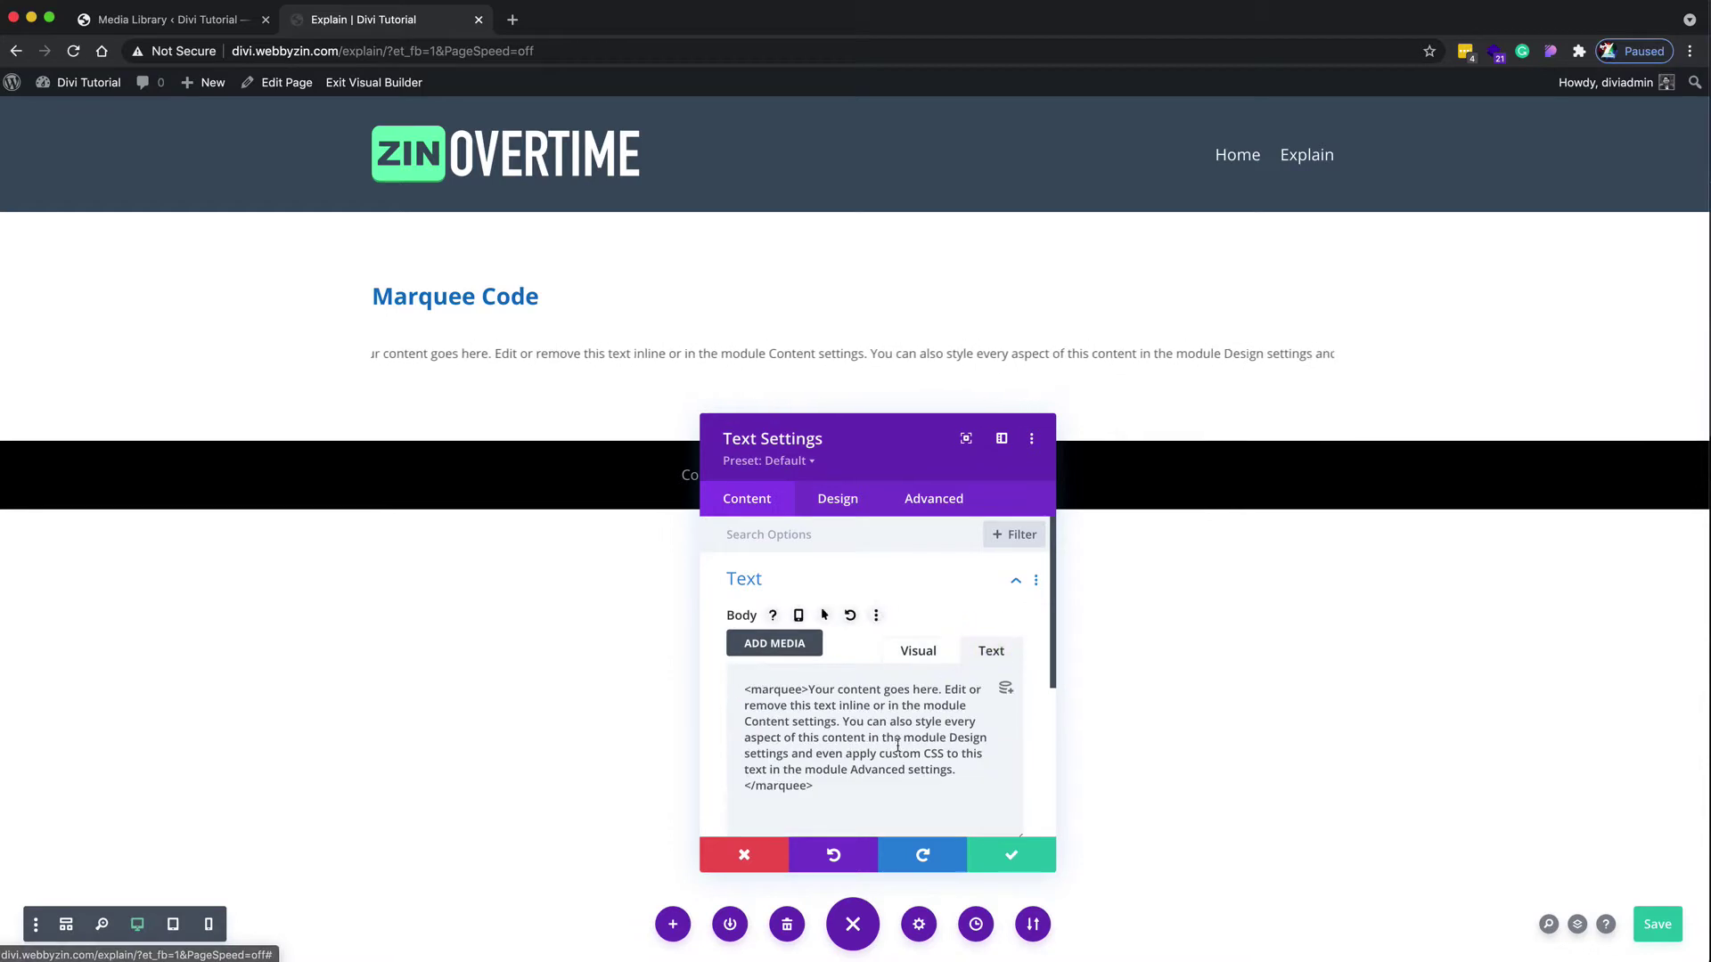
pyautogui.click(842, 500)
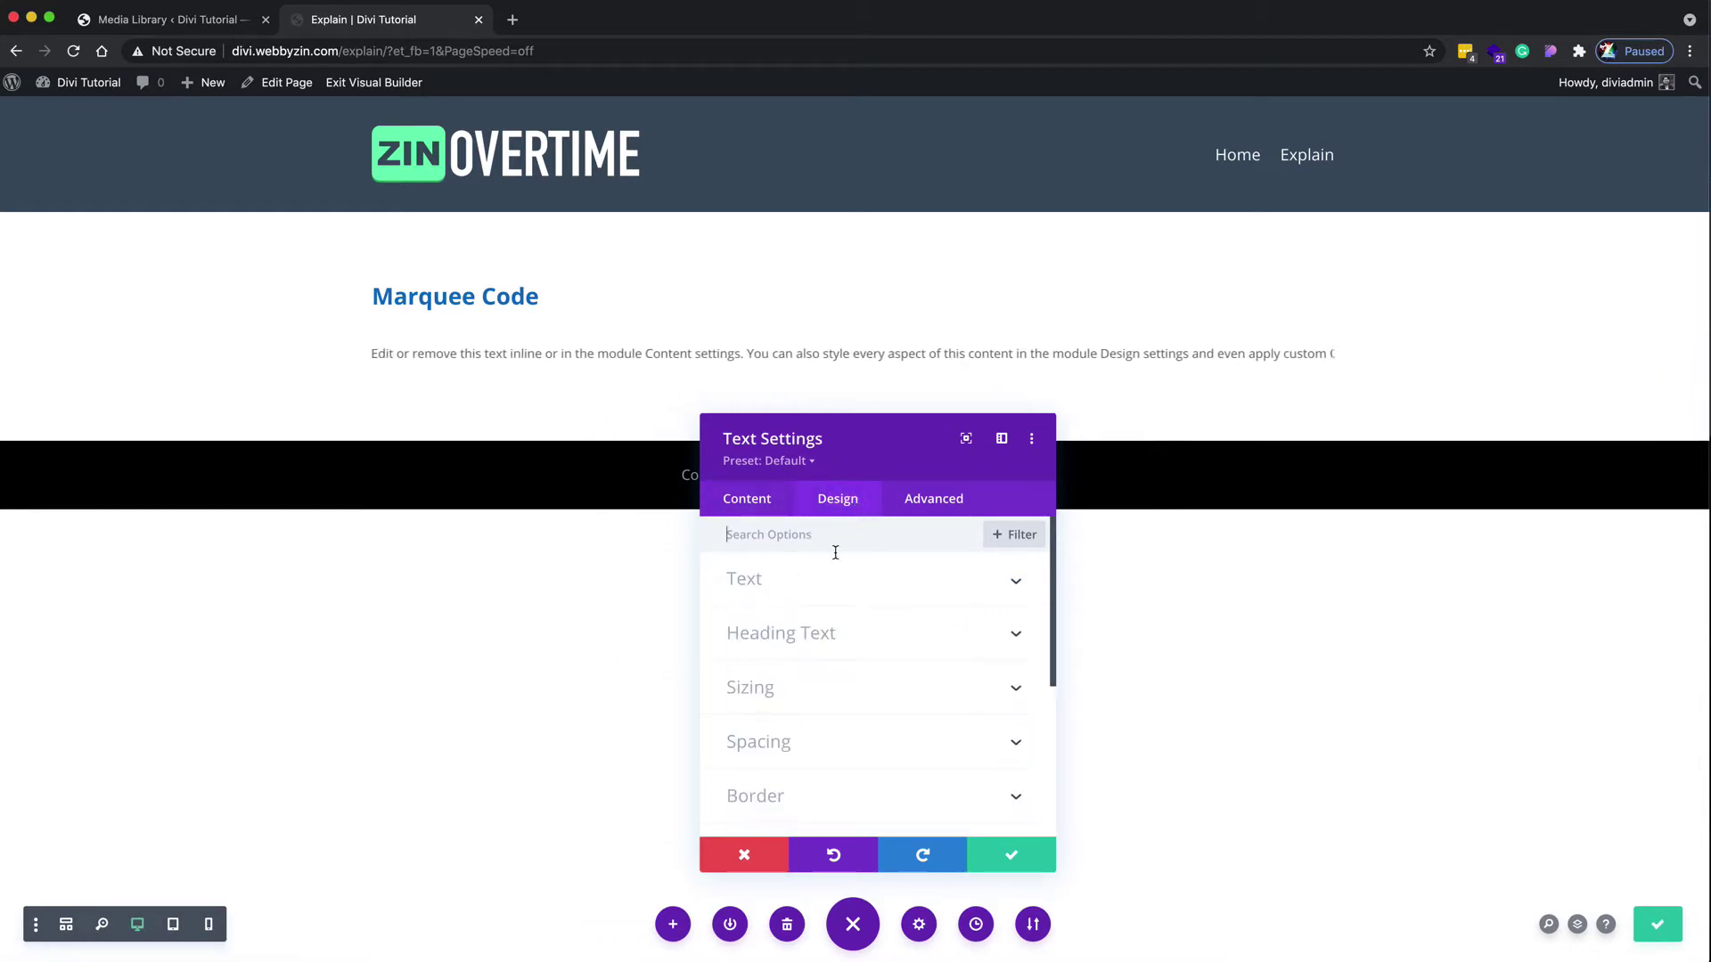
pyautogui.click(806, 574)
pyautogui.click(839, 675)
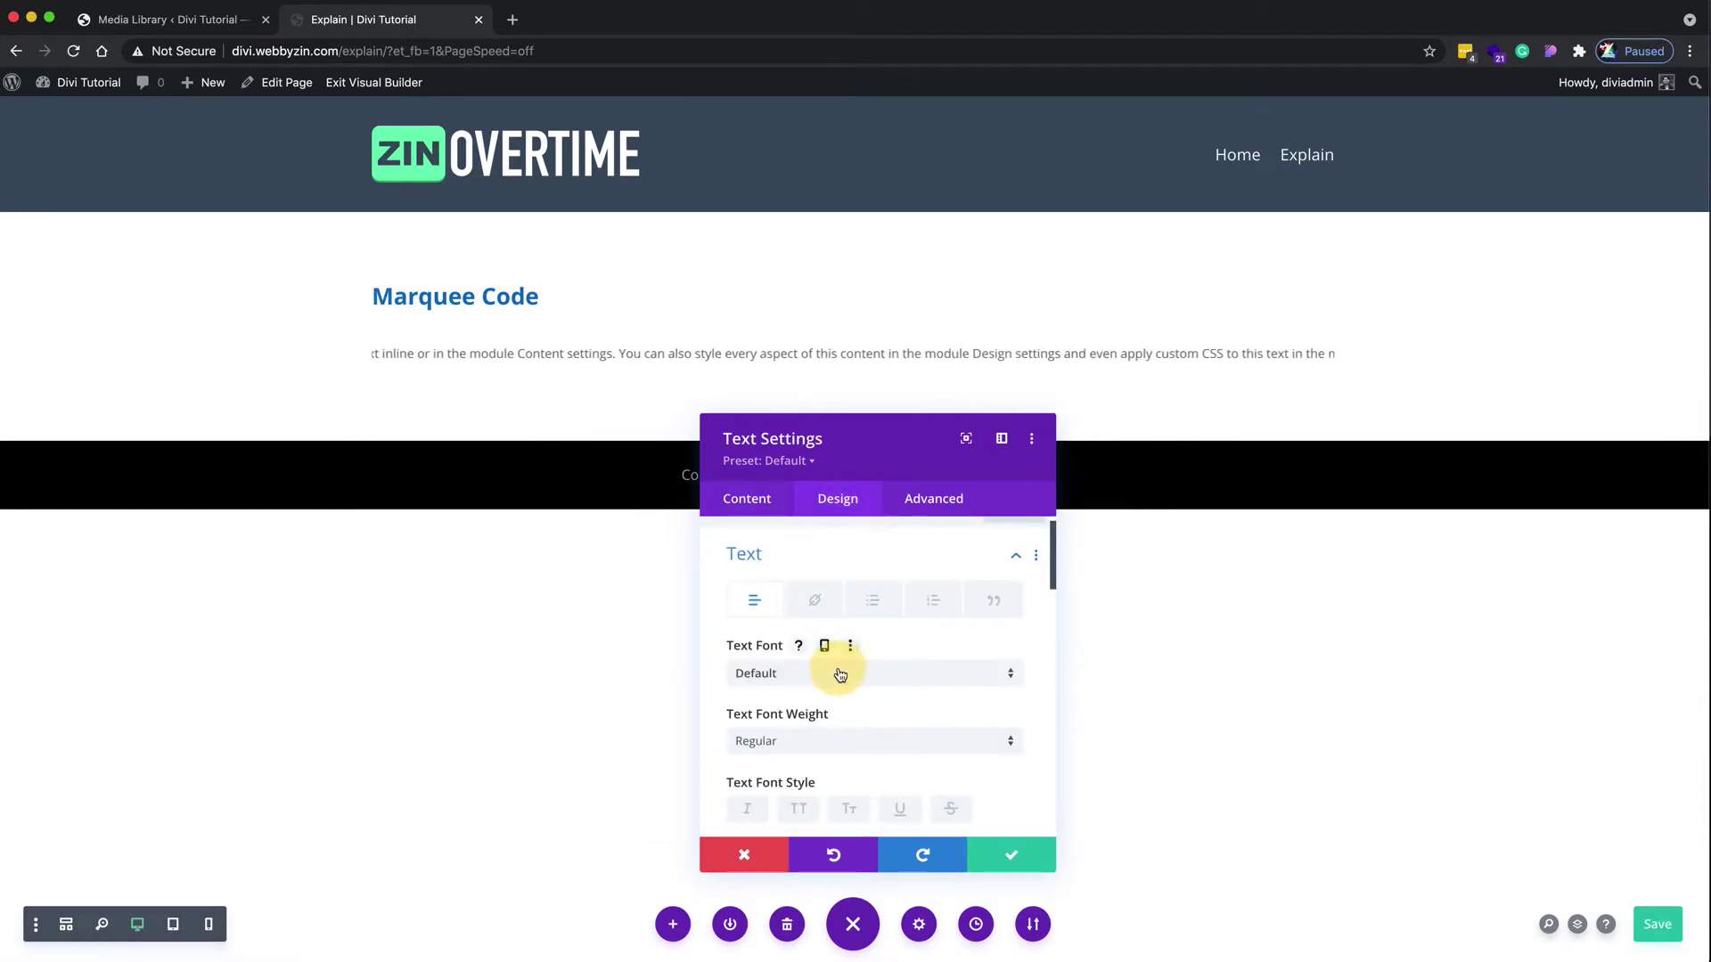
pyautogui.click(800, 491)
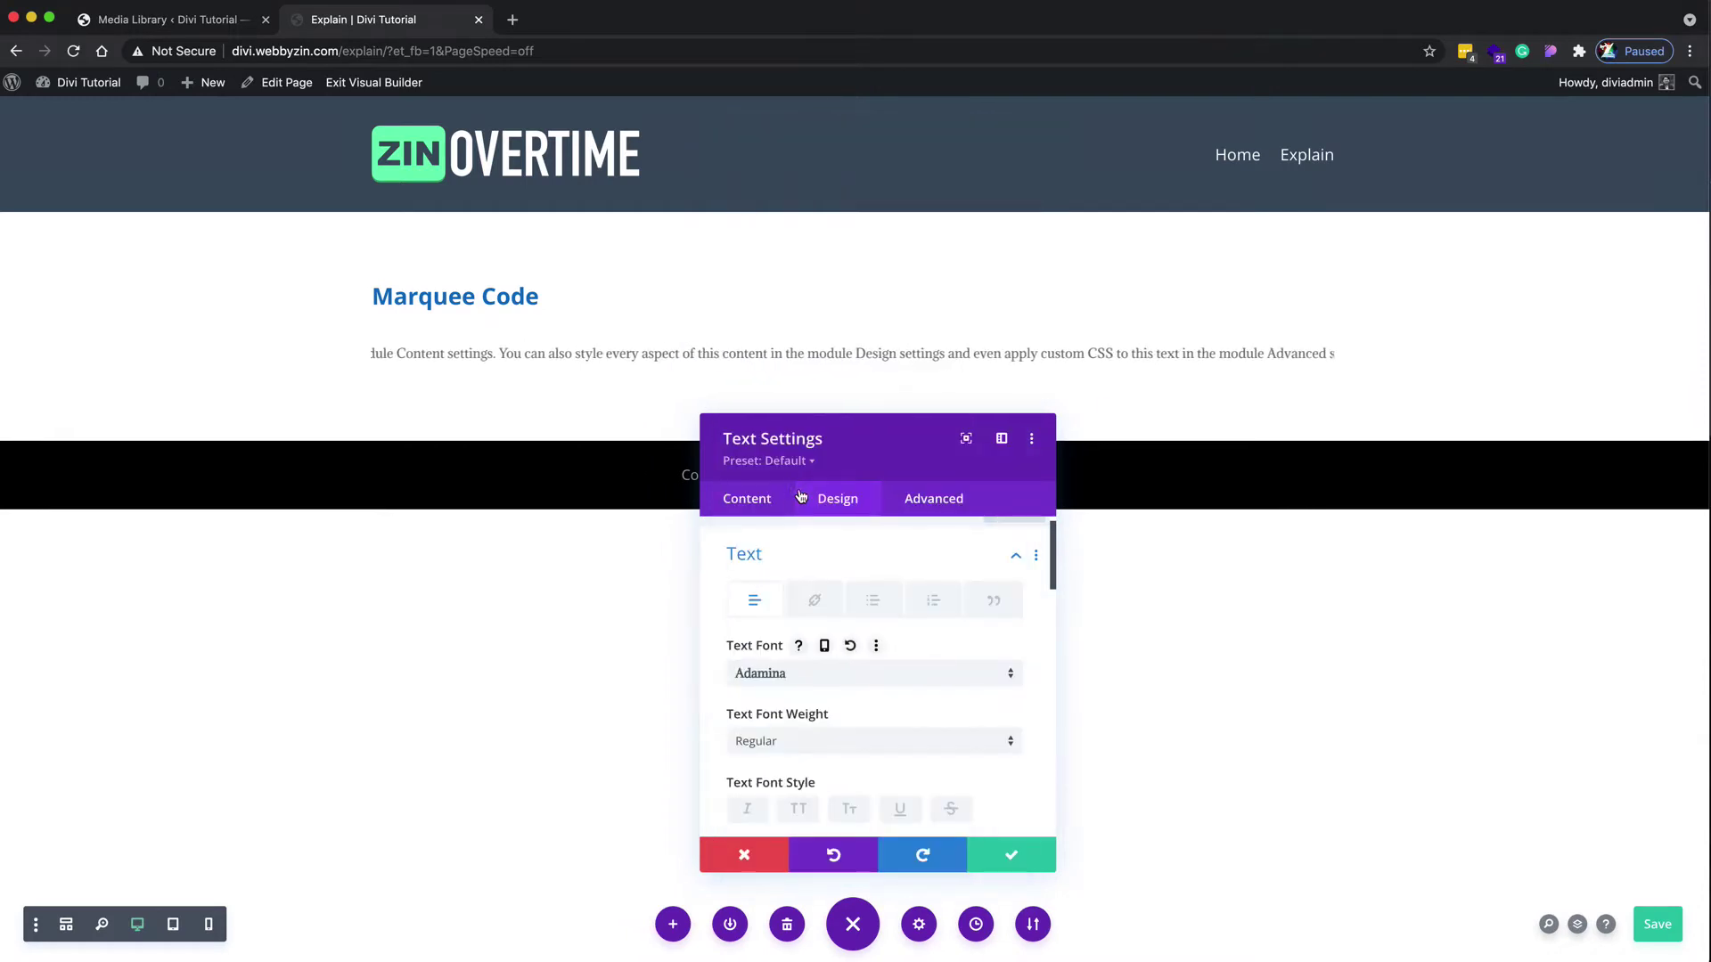
pyautogui.scroll(-1, 851, 746)
pyautogui.click(799, 779)
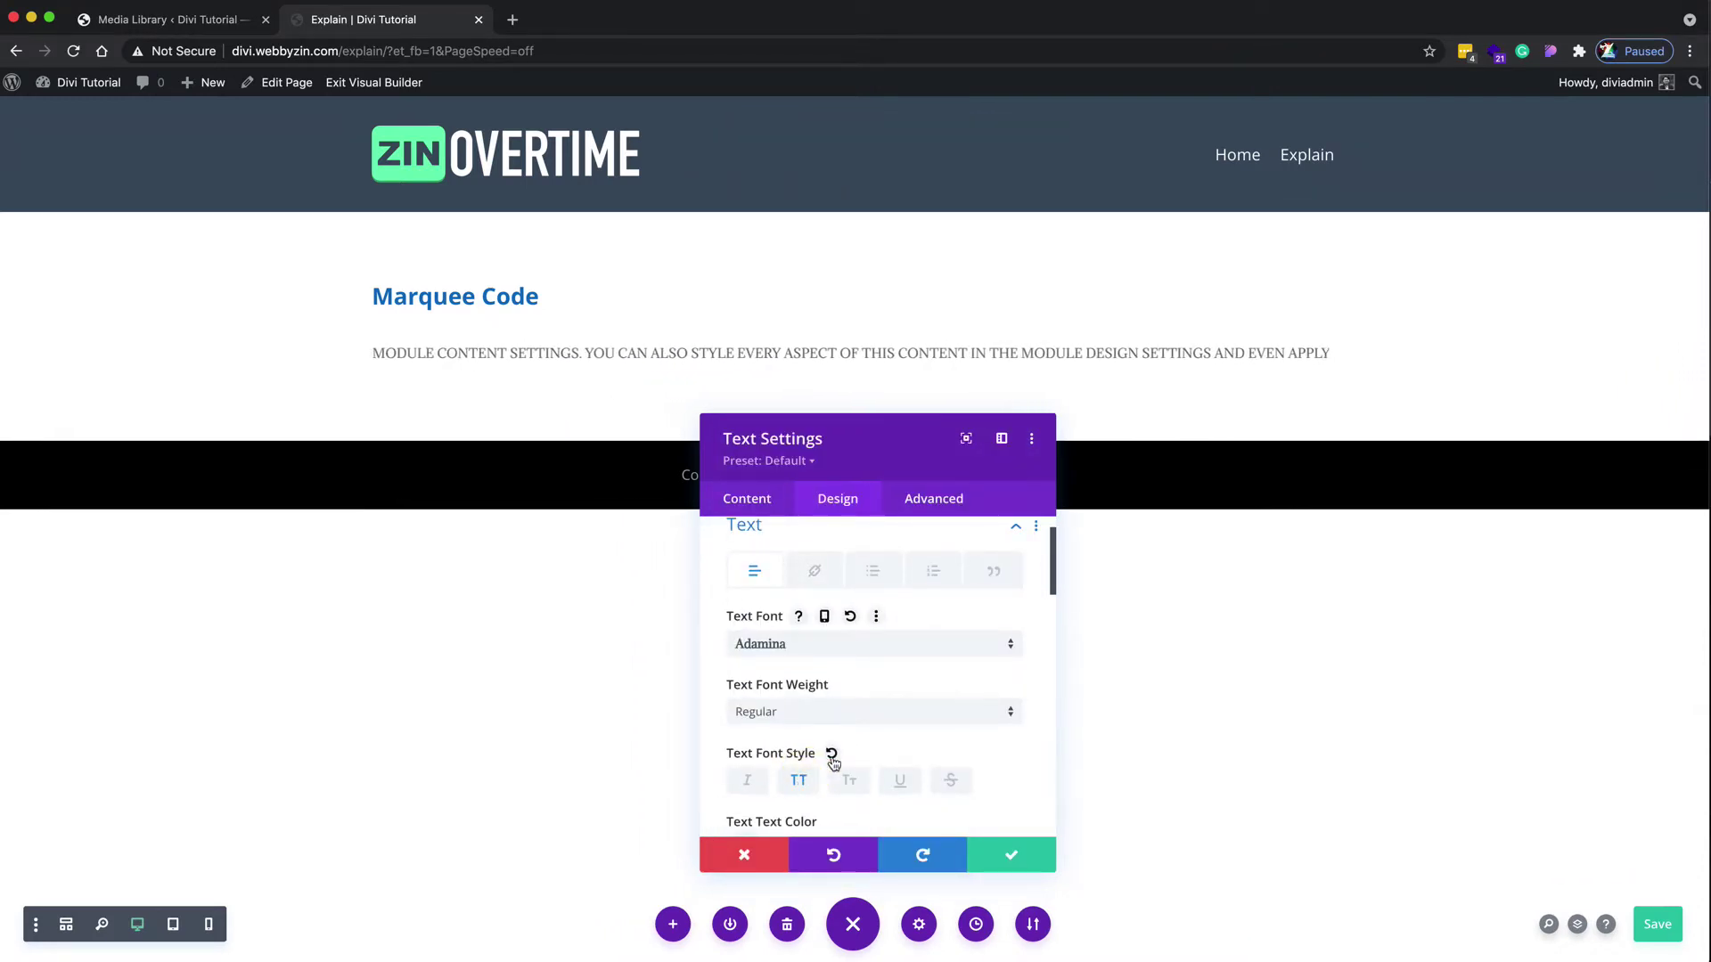
# Step: Set the scrolling text's color to black and its size to 16px, and save the module settings
pyautogui.scroll(-3, 802, 766)
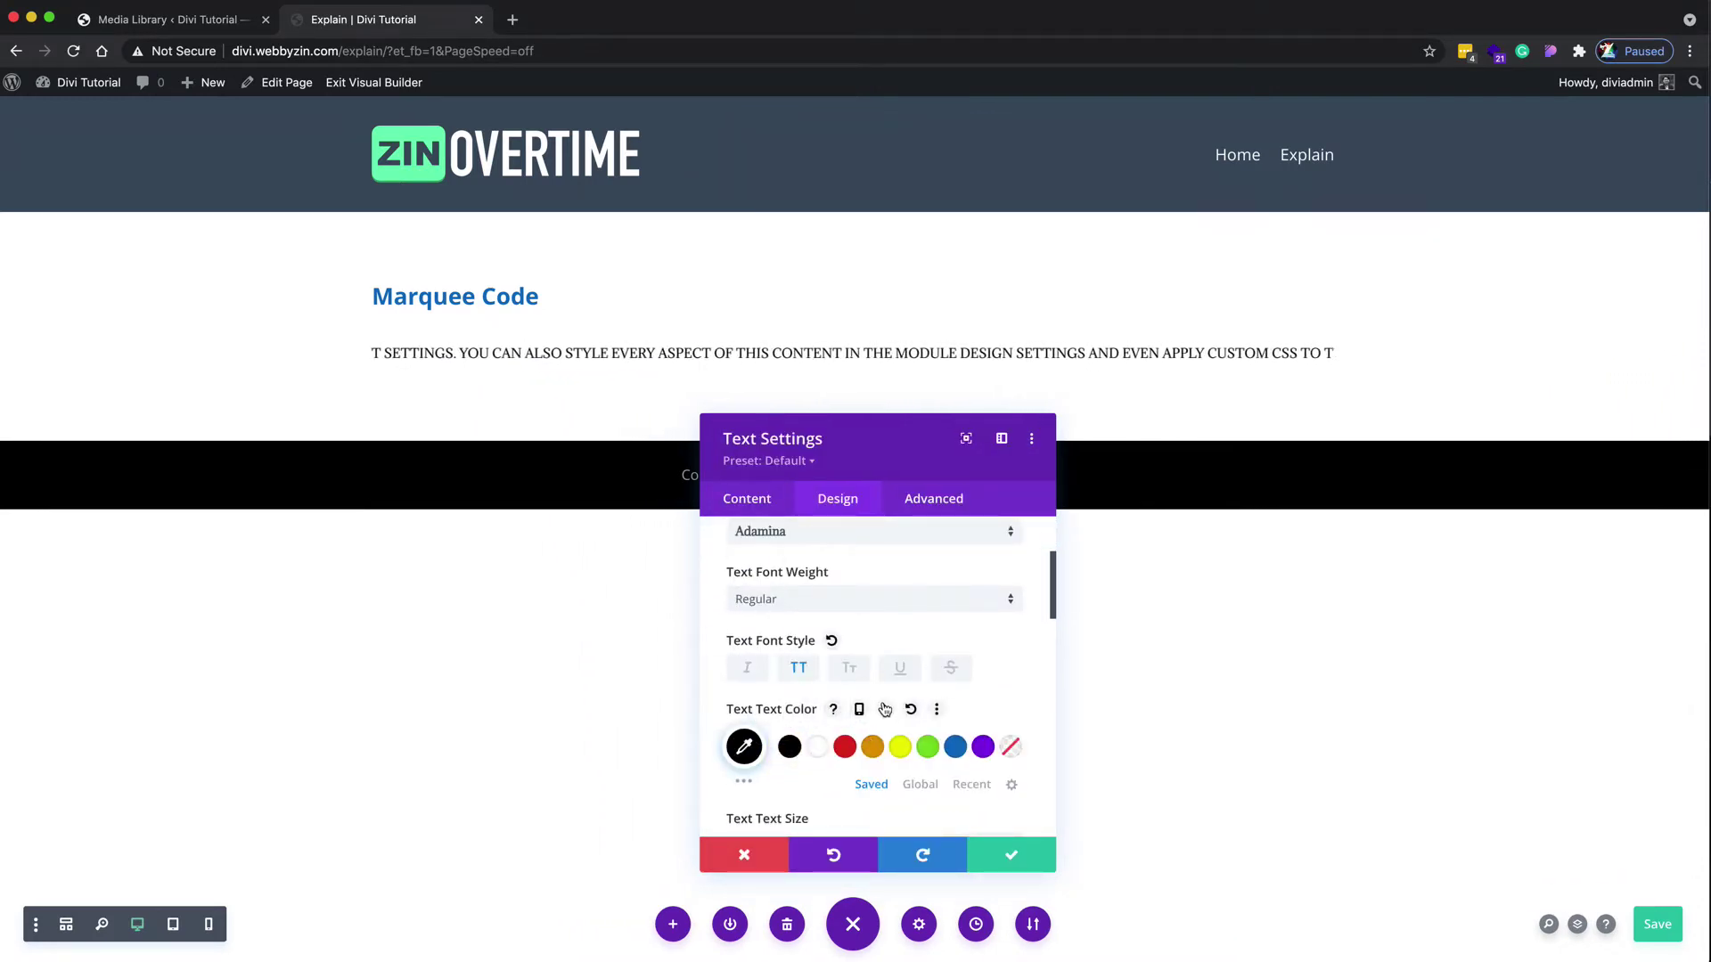
pyautogui.scroll(-1, 811, 754)
pyautogui.click(930, 722)
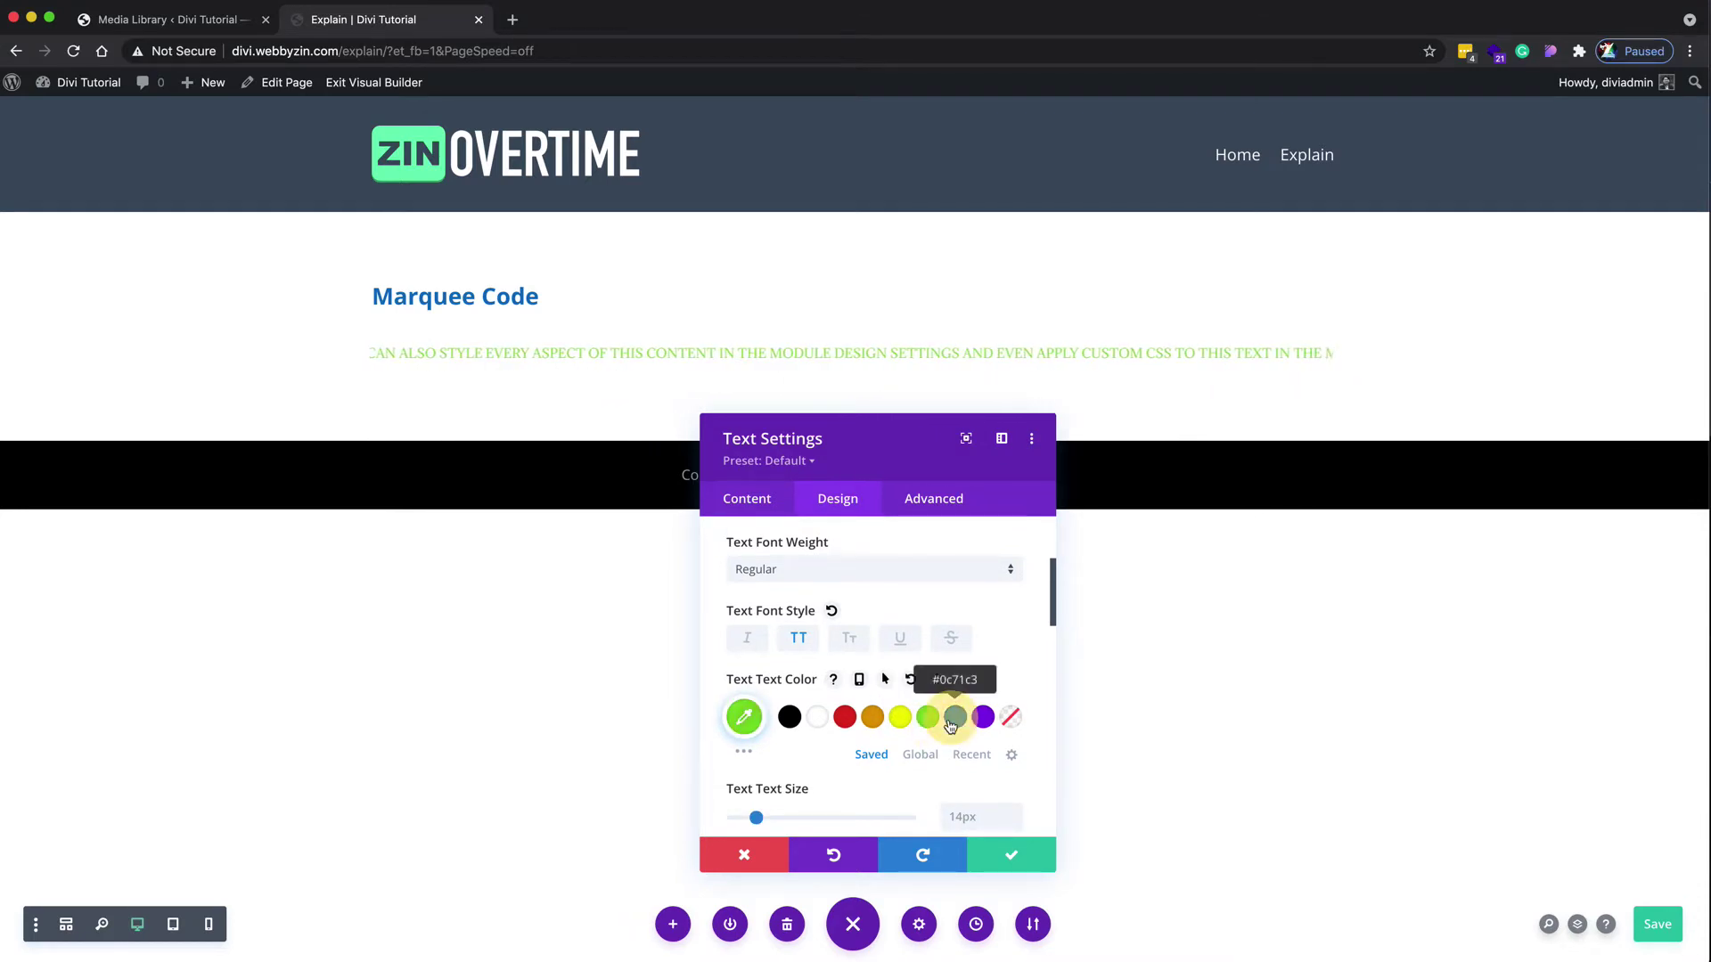
pyautogui.click(789, 717)
pyautogui.scroll(-5, 785, 713)
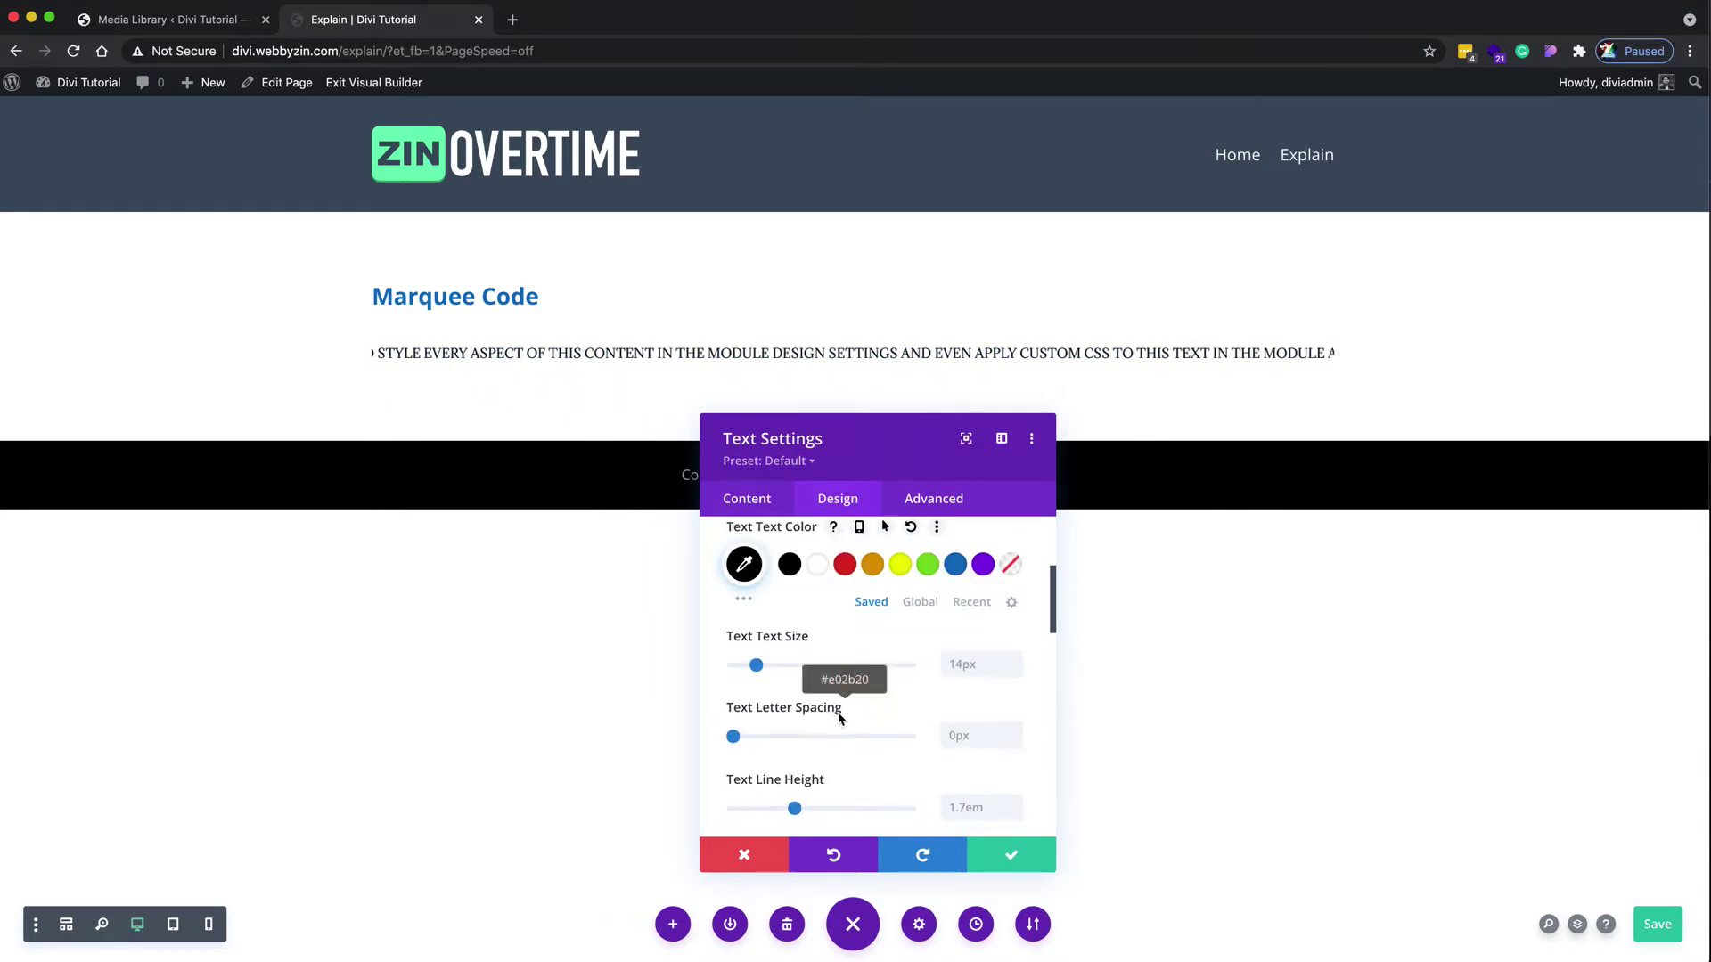
pyautogui.click(1013, 659)
pyautogui.click(1013, 659)
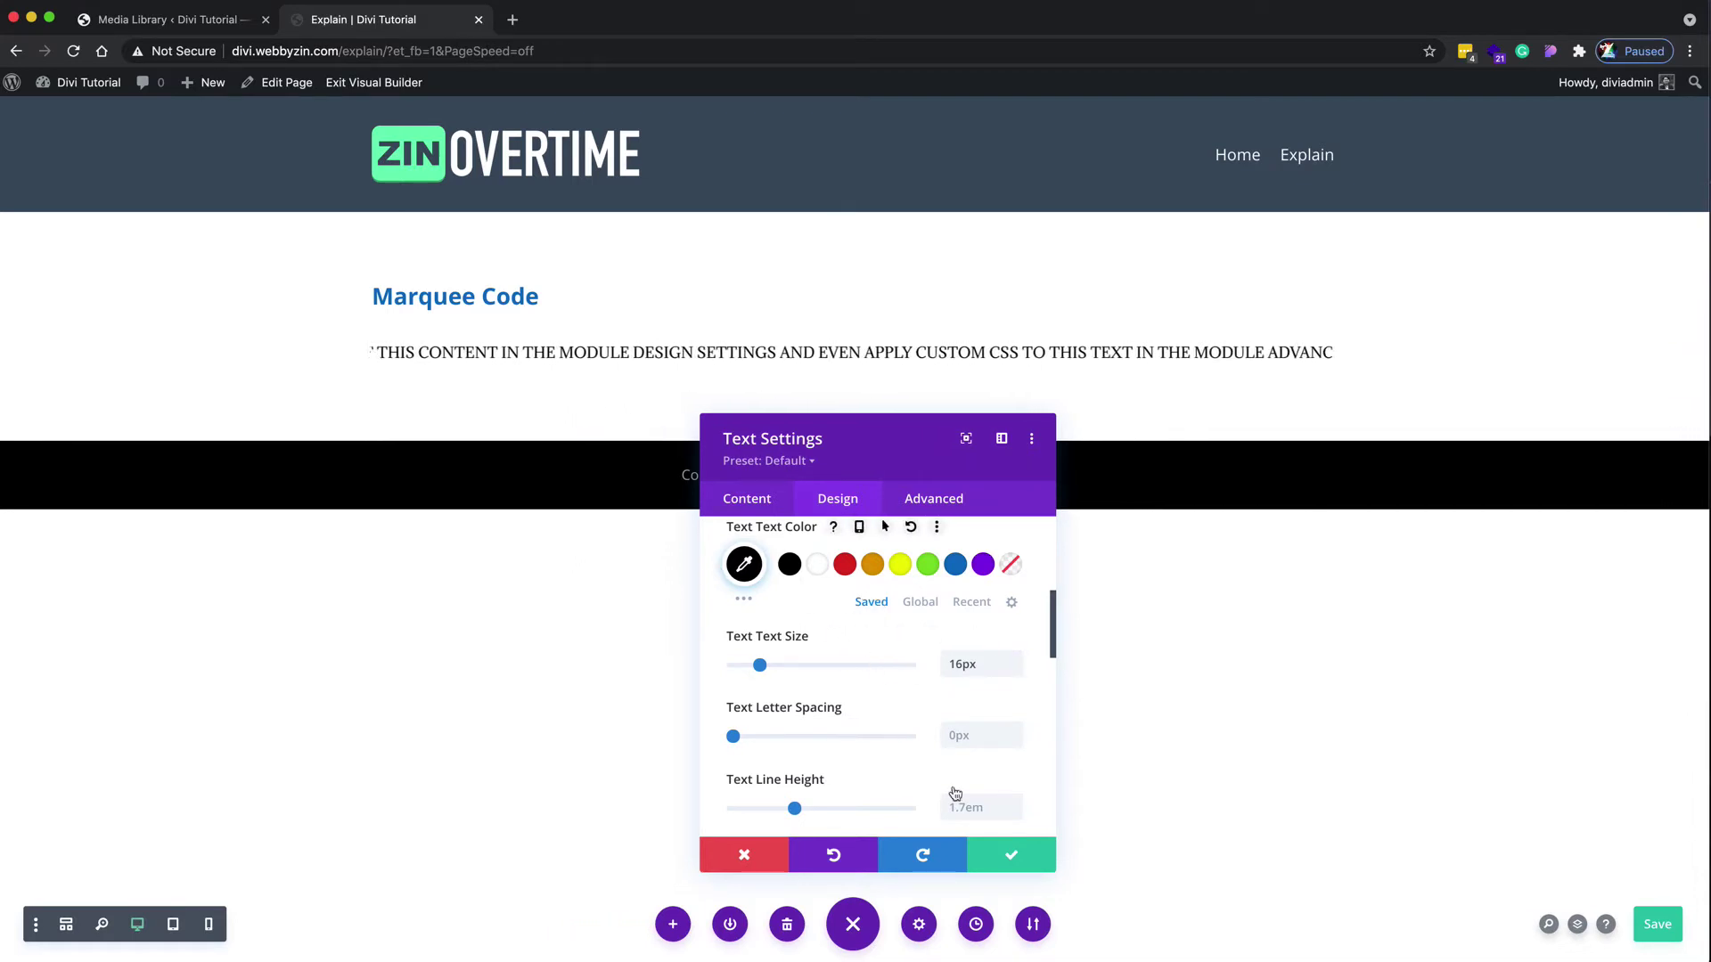
pyautogui.click(984, 857)
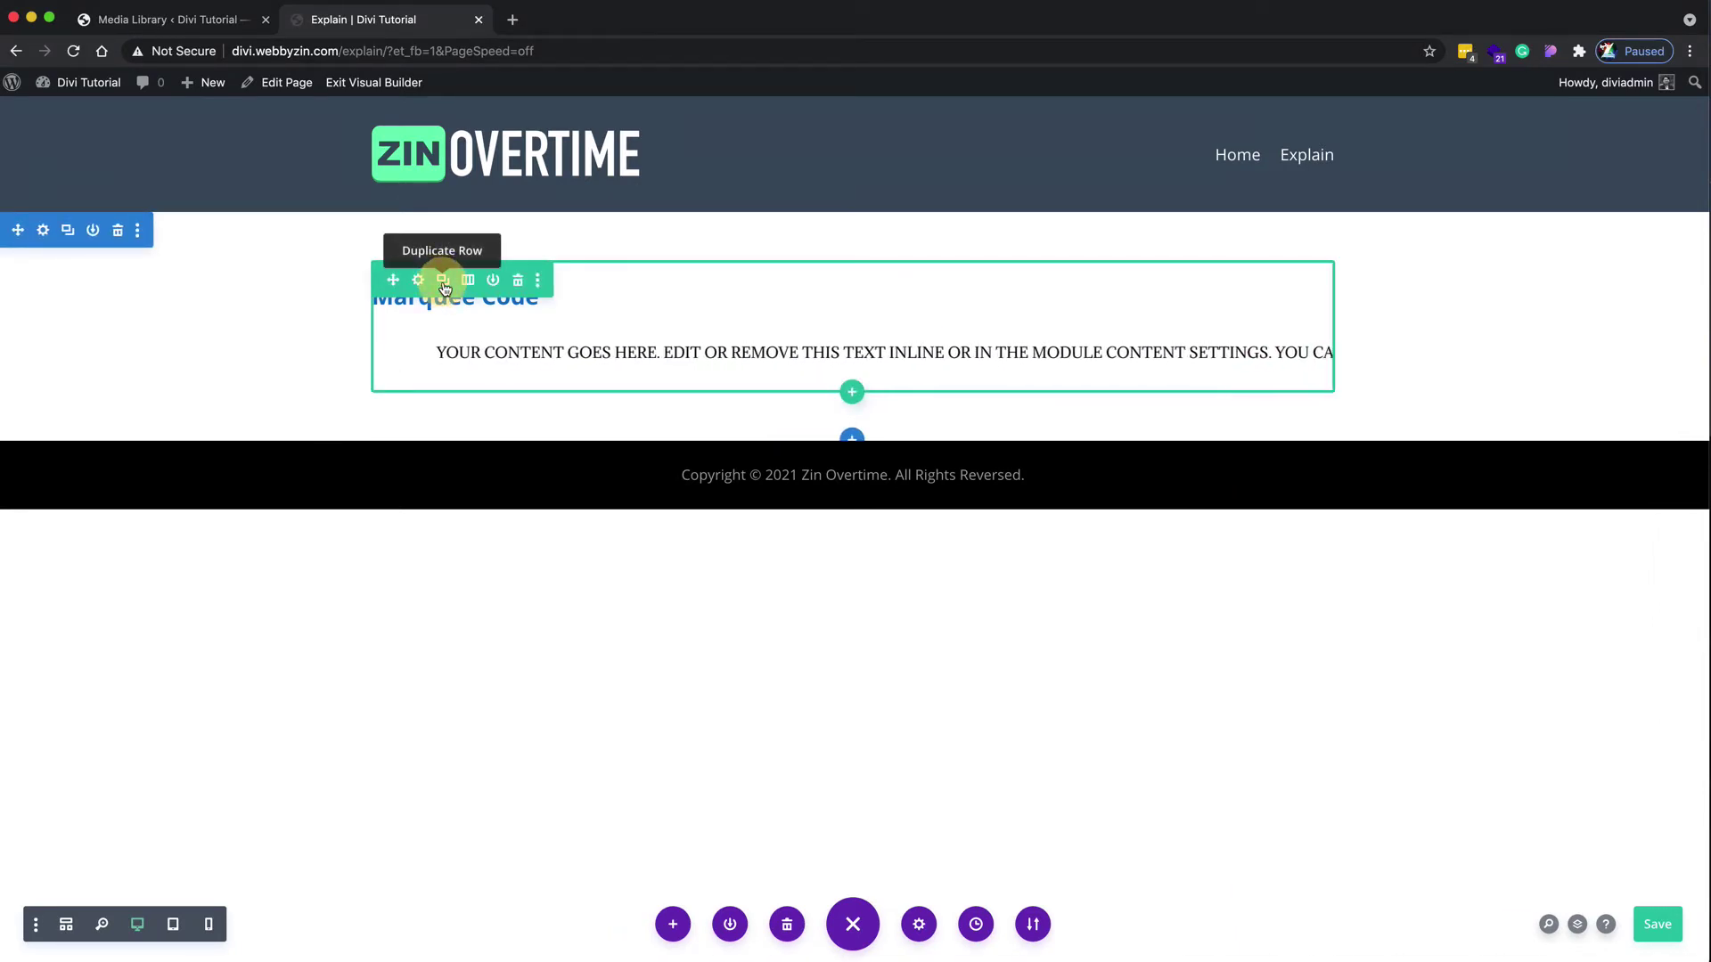
# Step: Duplicate the "Marquee Code" row and change the copy's heading to "Marquee Direction"
pyautogui.click(442, 282)
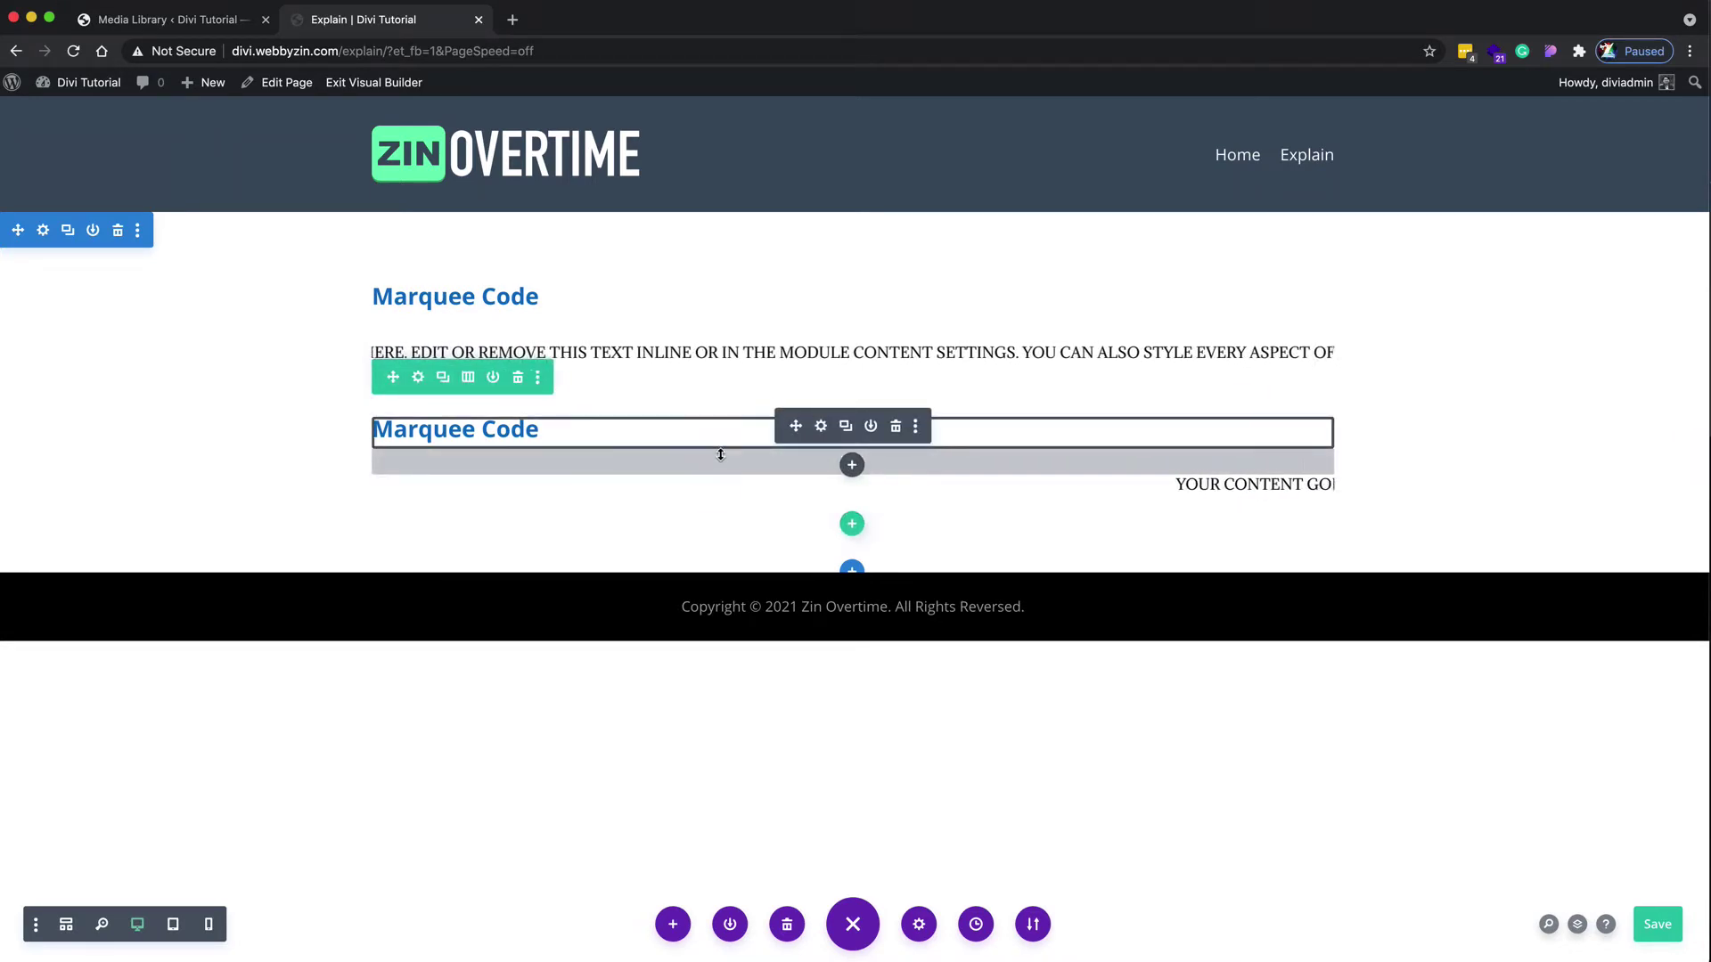
pyautogui.click(822, 426)
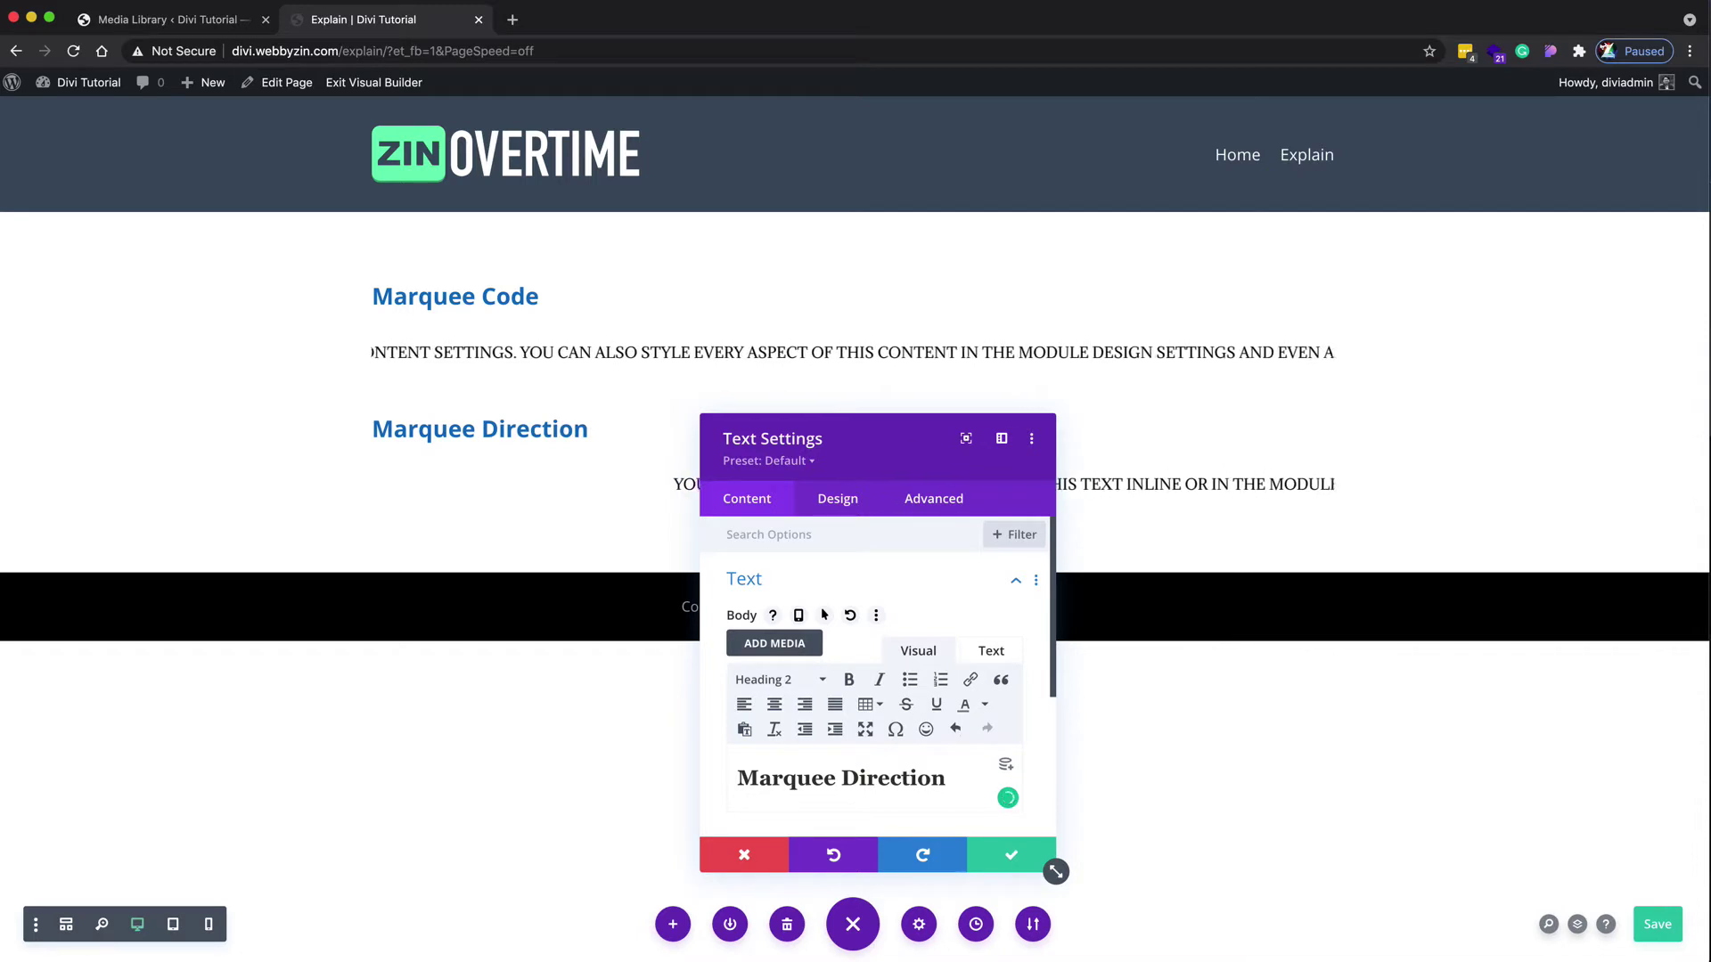
pyautogui.click(994, 862)
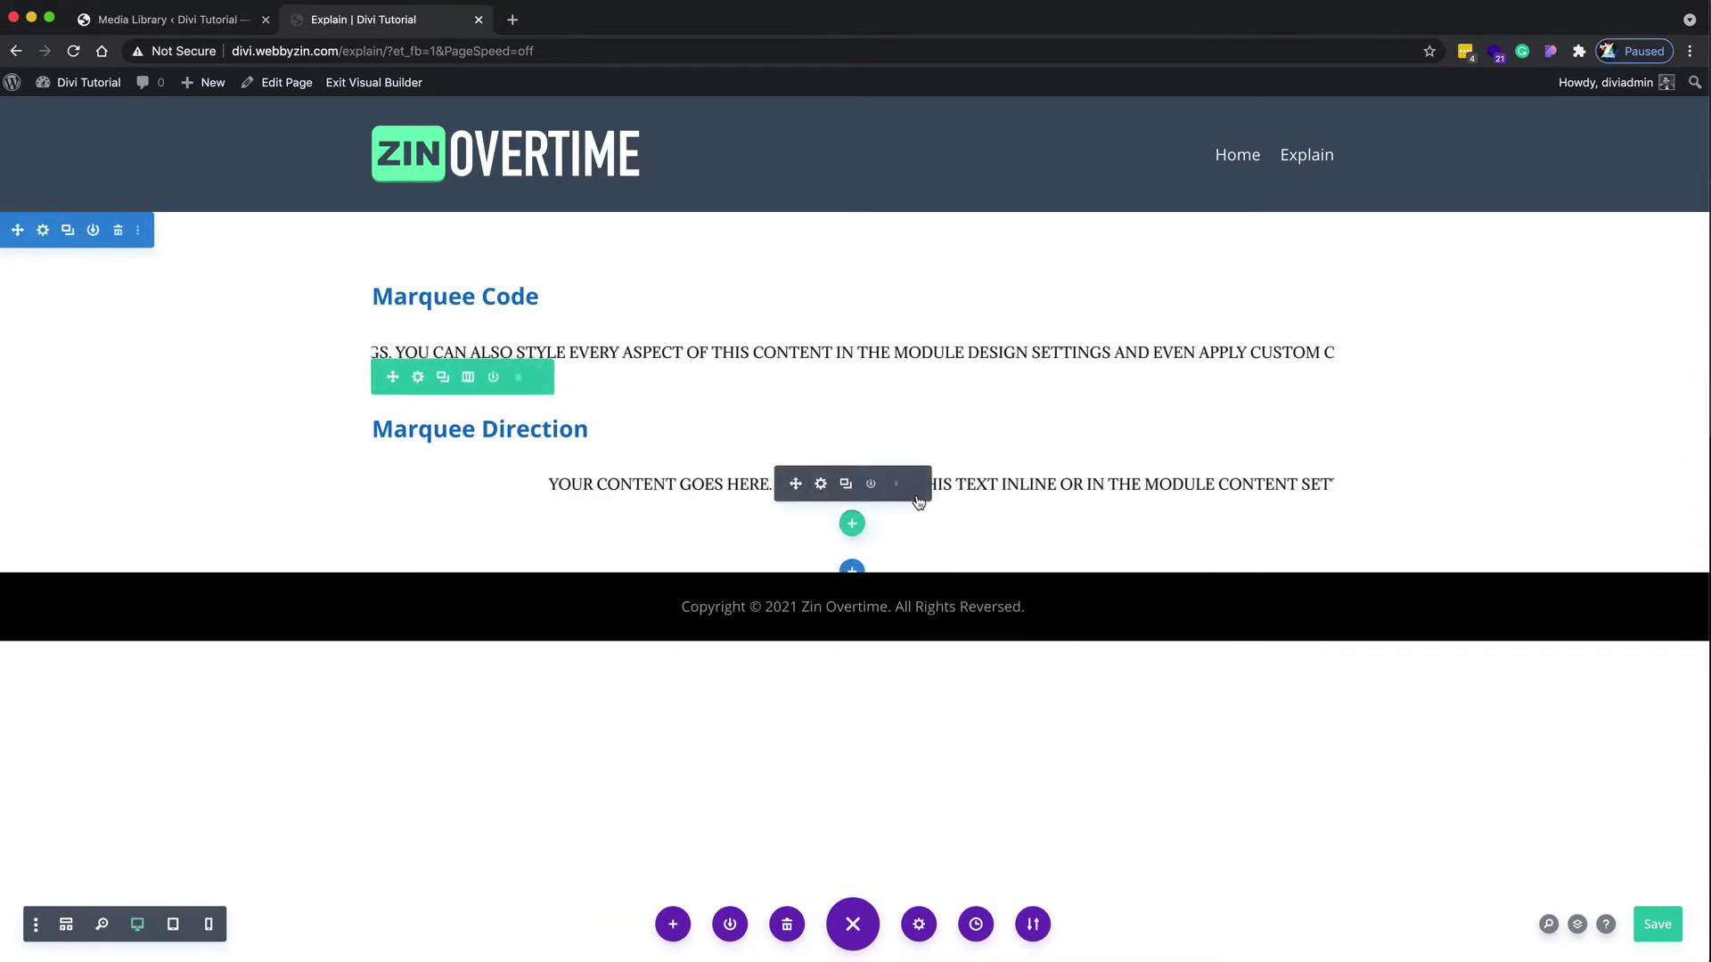
# Step: Add direction="right" to the opening marquee tag of the text under "Marquee Direction" and save the module
pyautogui.click(819, 486)
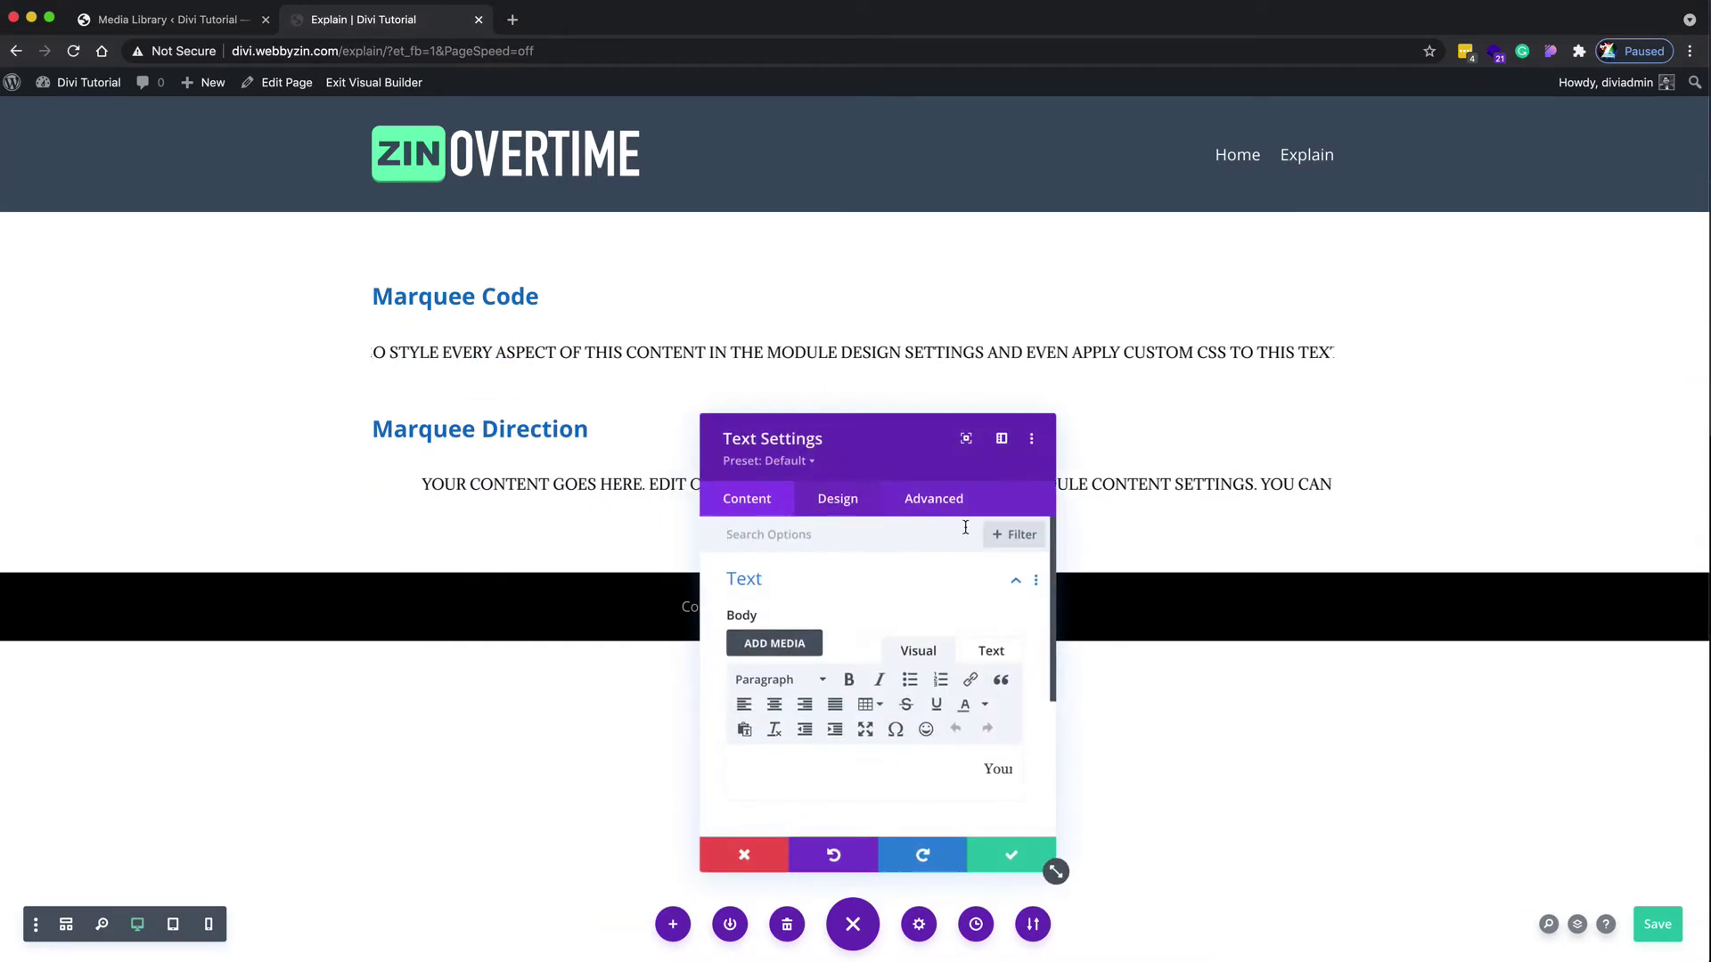
pyautogui.click(984, 654)
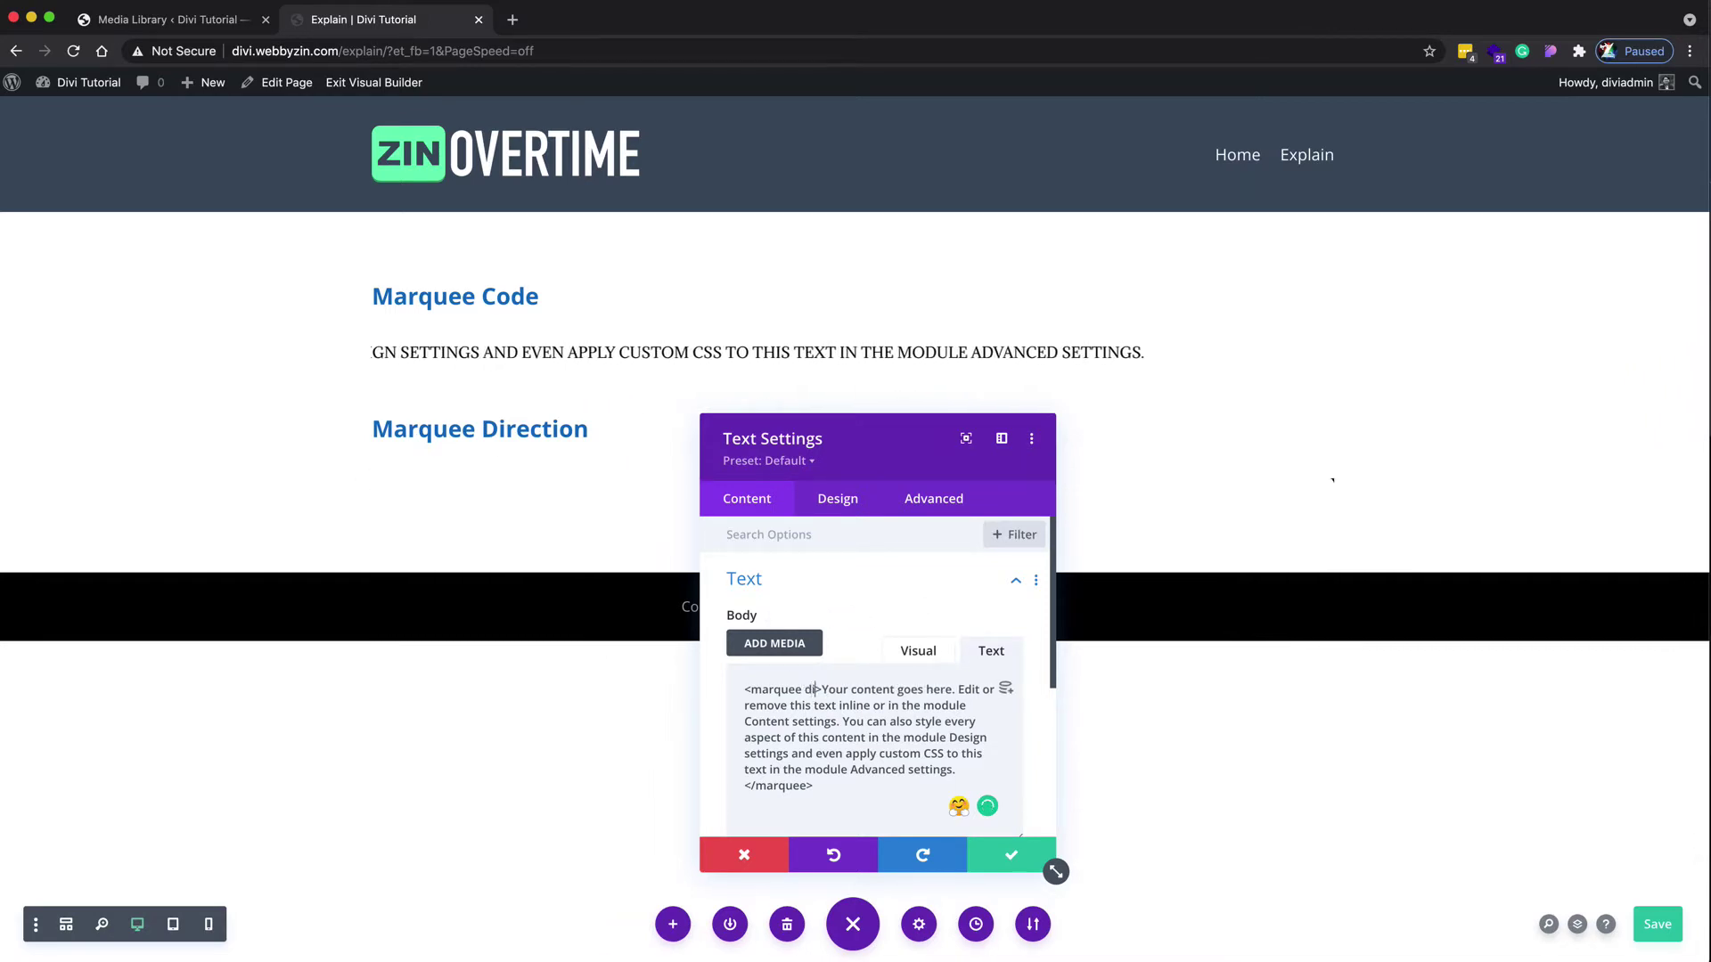
pyautogui.write('io')
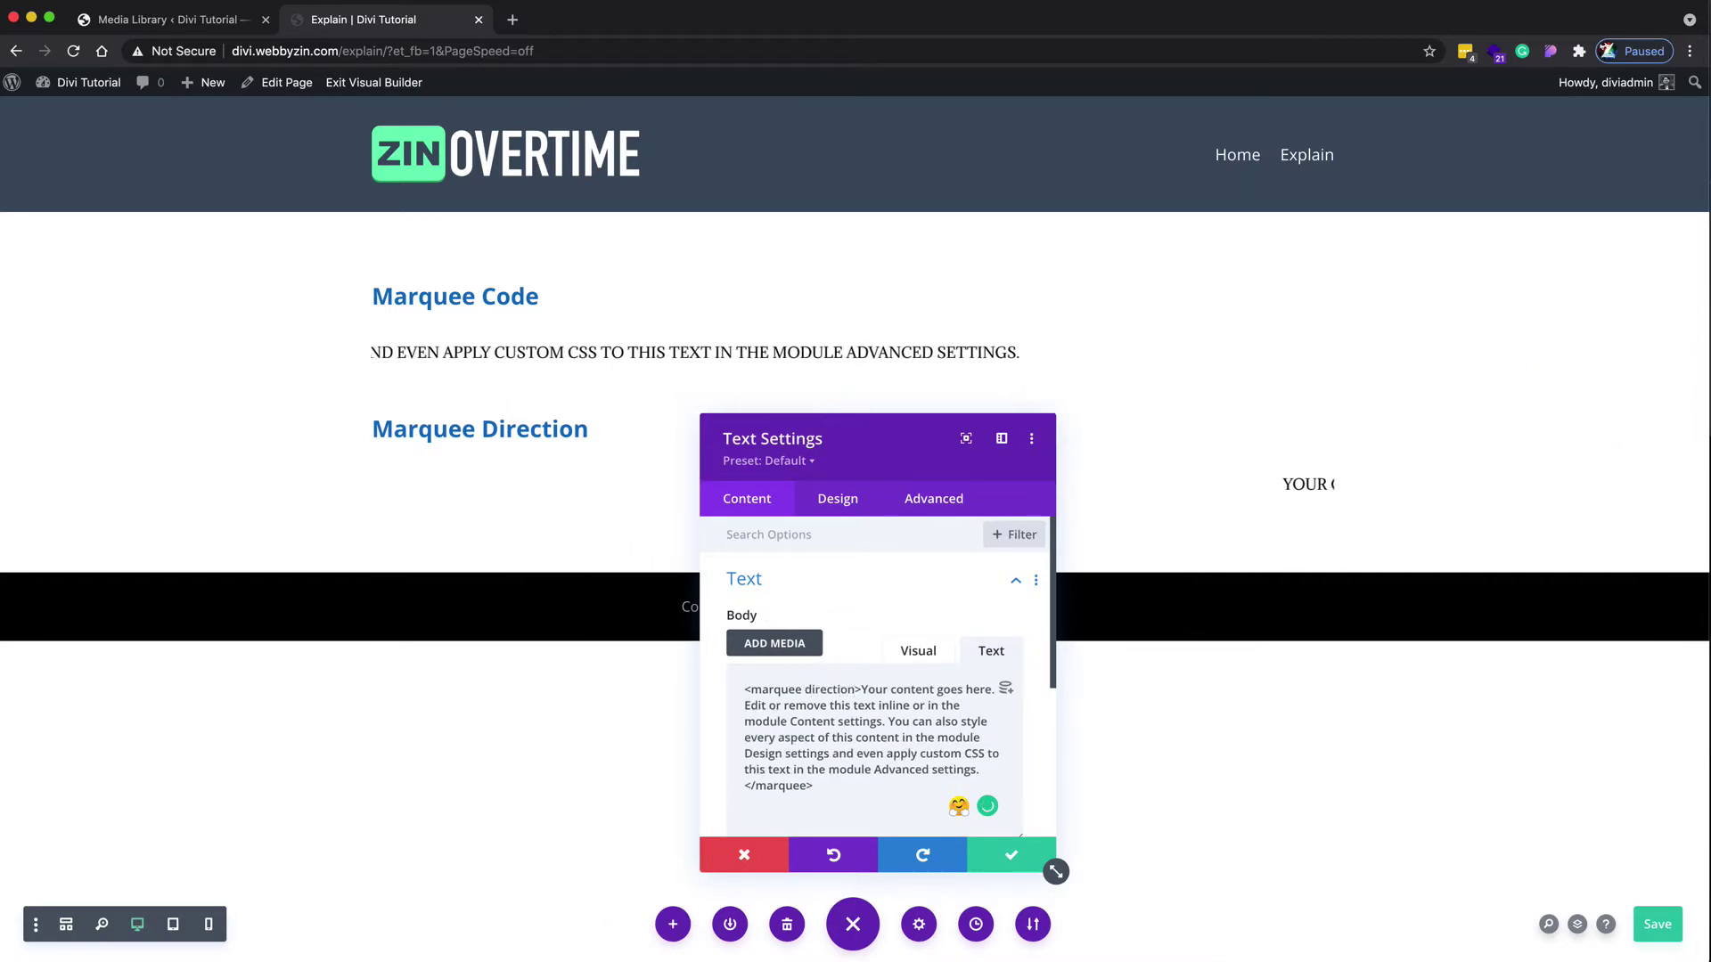
pyautogui.write('n=""')
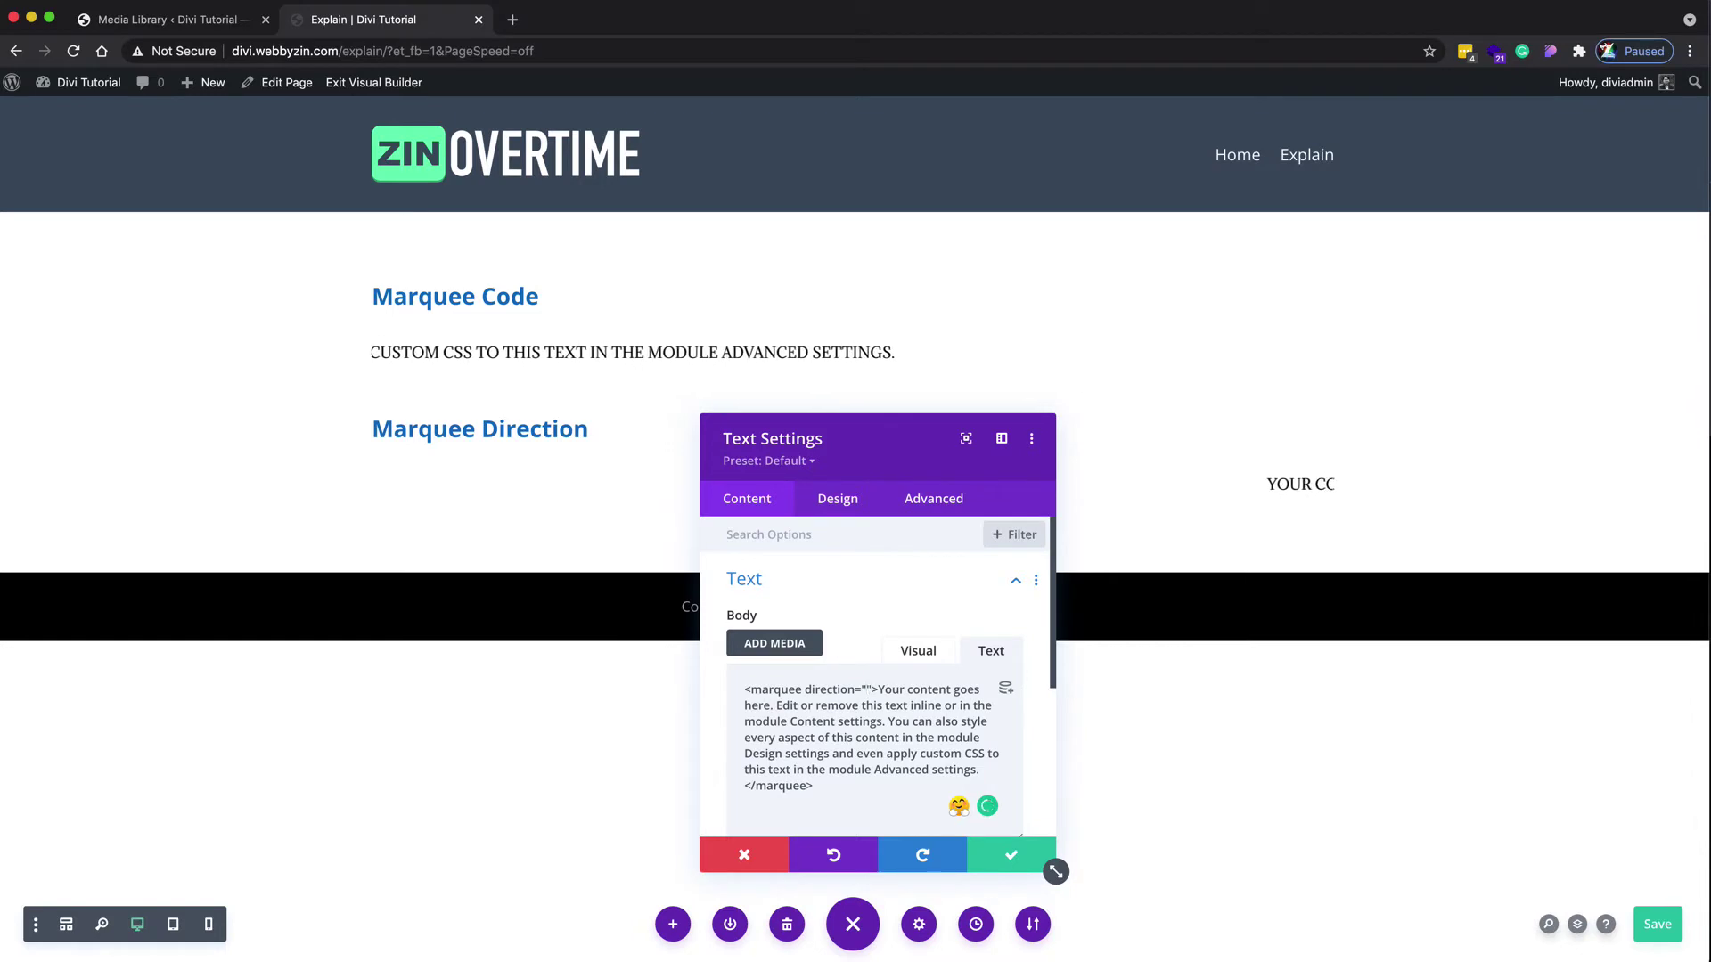
pyautogui.write('right')
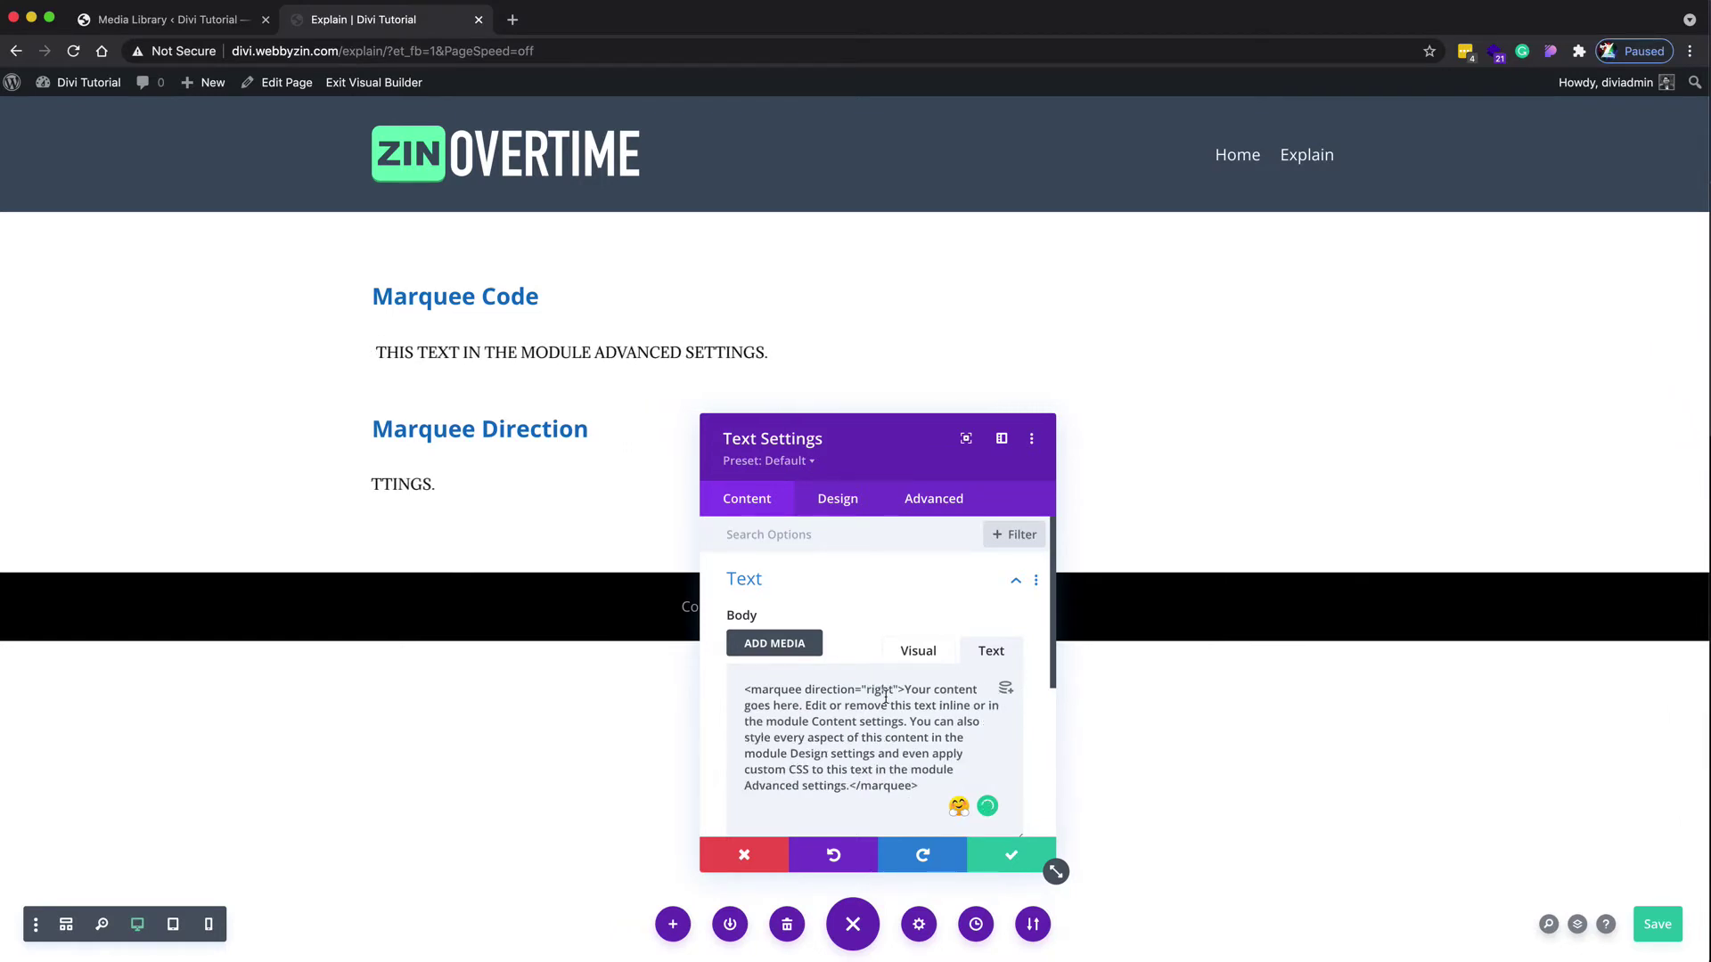
pyautogui.click(1012, 857)
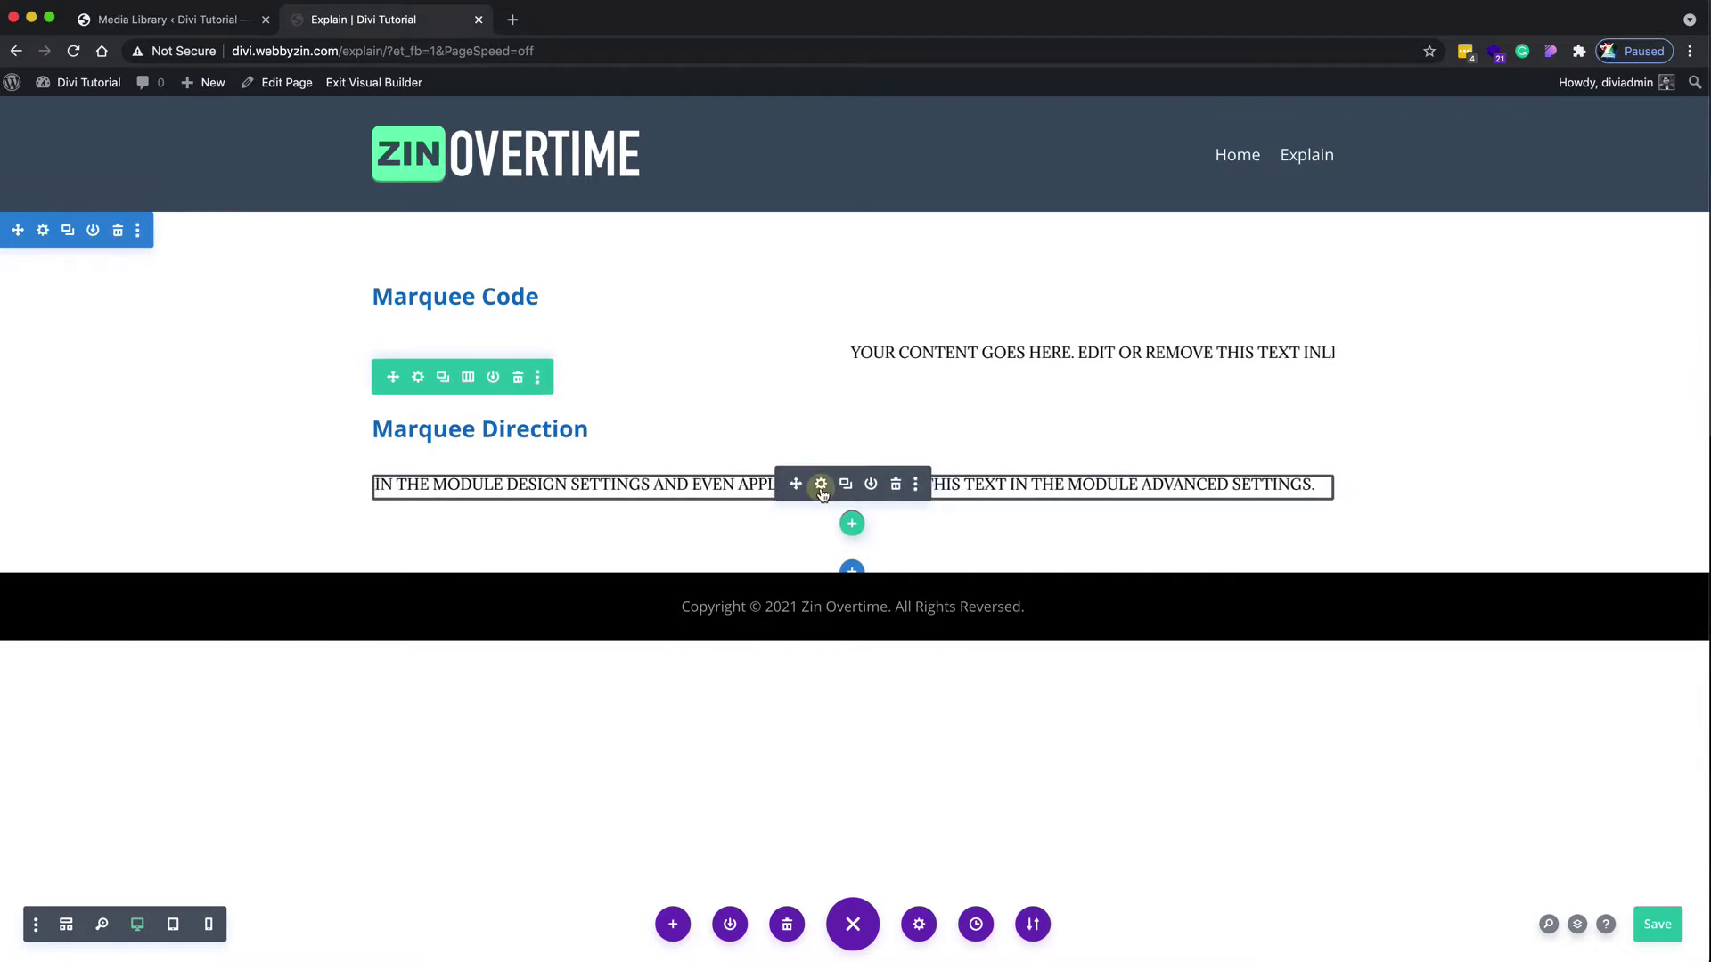
# Step: Review the HTML code of the scrolling text under "Marquee Direction" and close its settings
pyautogui.click(820, 485)
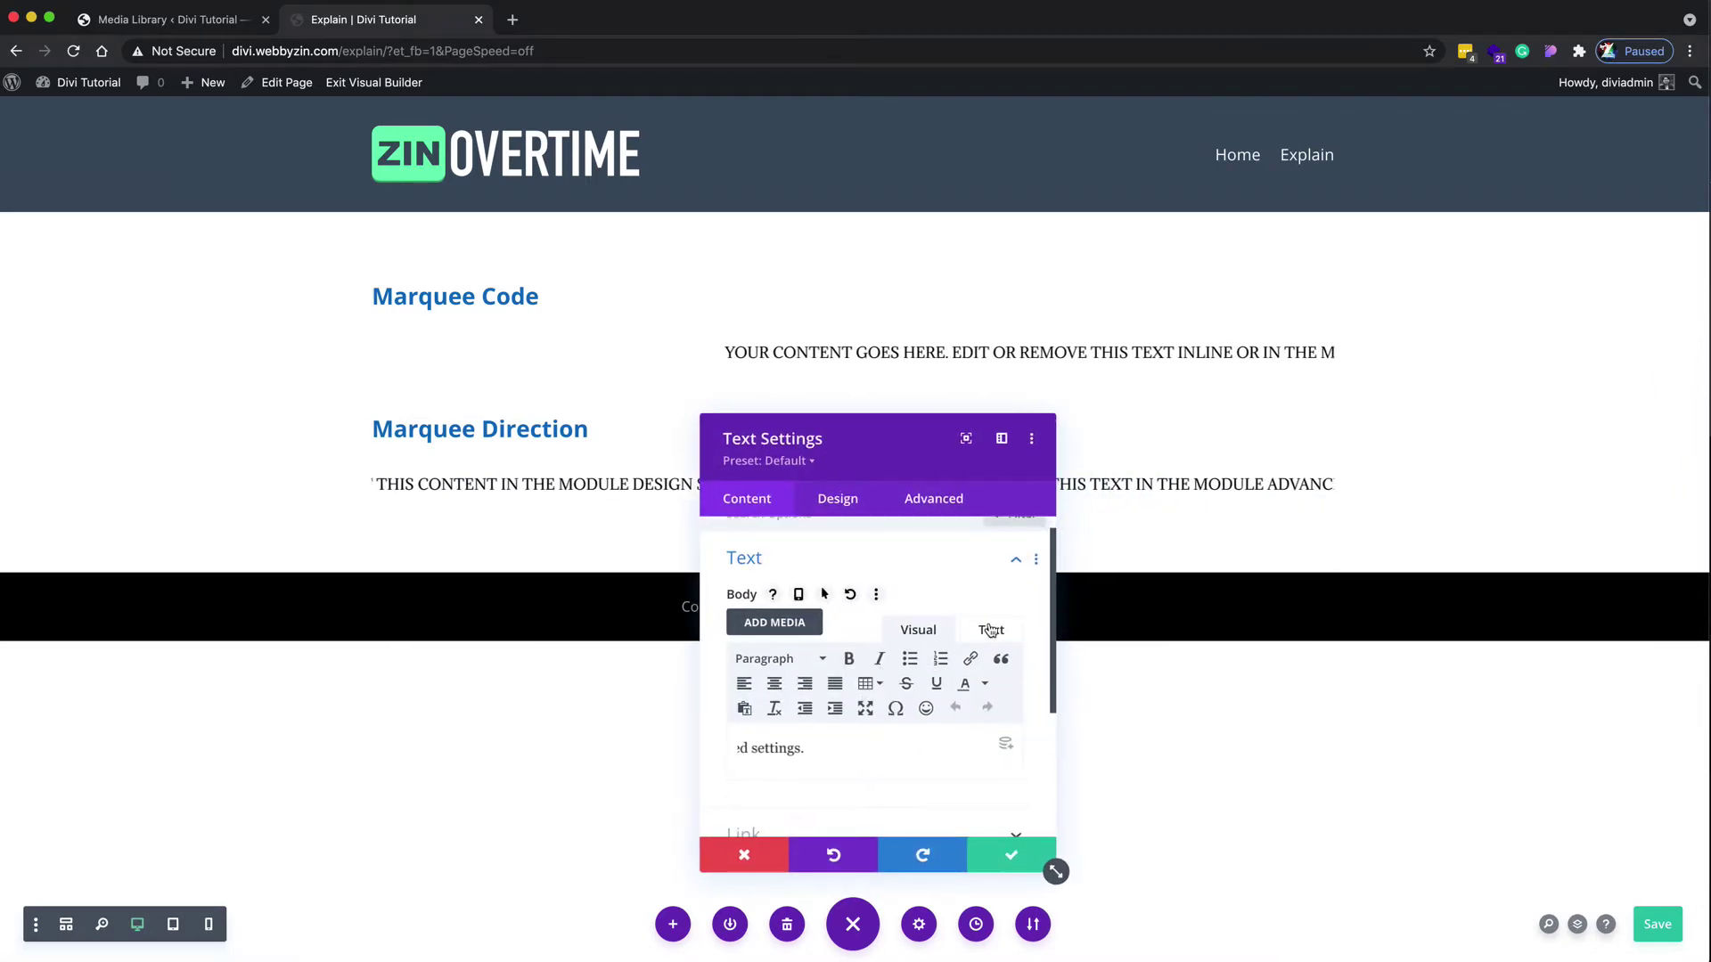
pyautogui.click(991, 630)
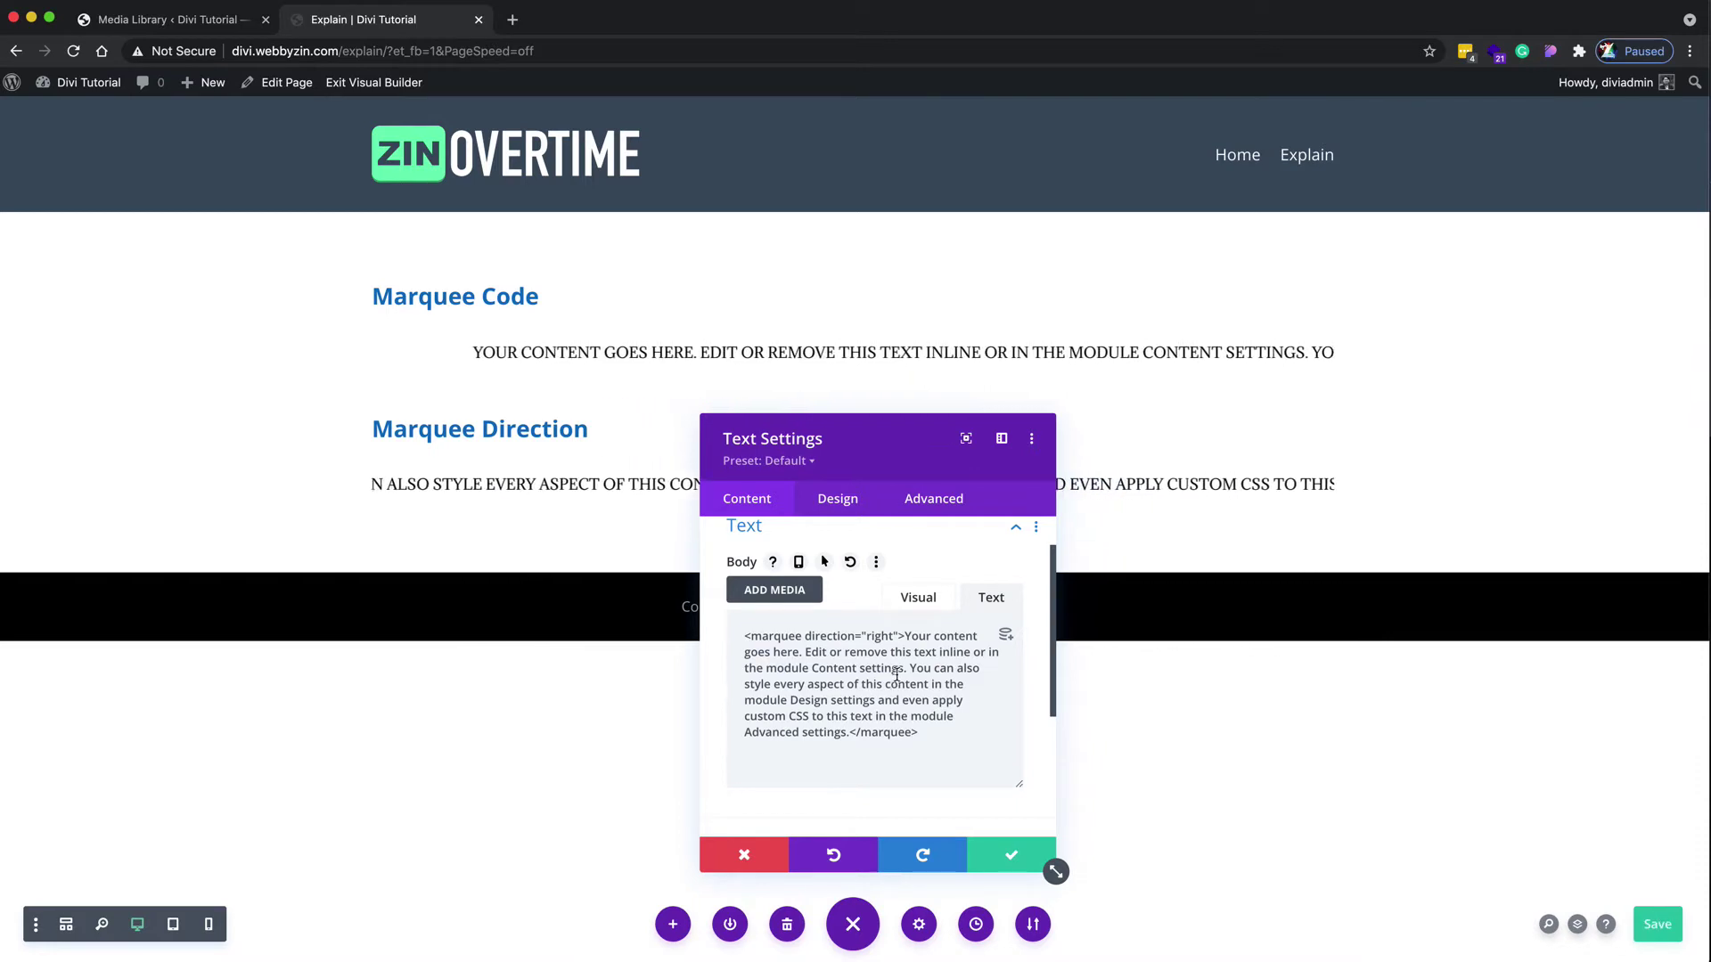
pyautogui.click(1007, 853)
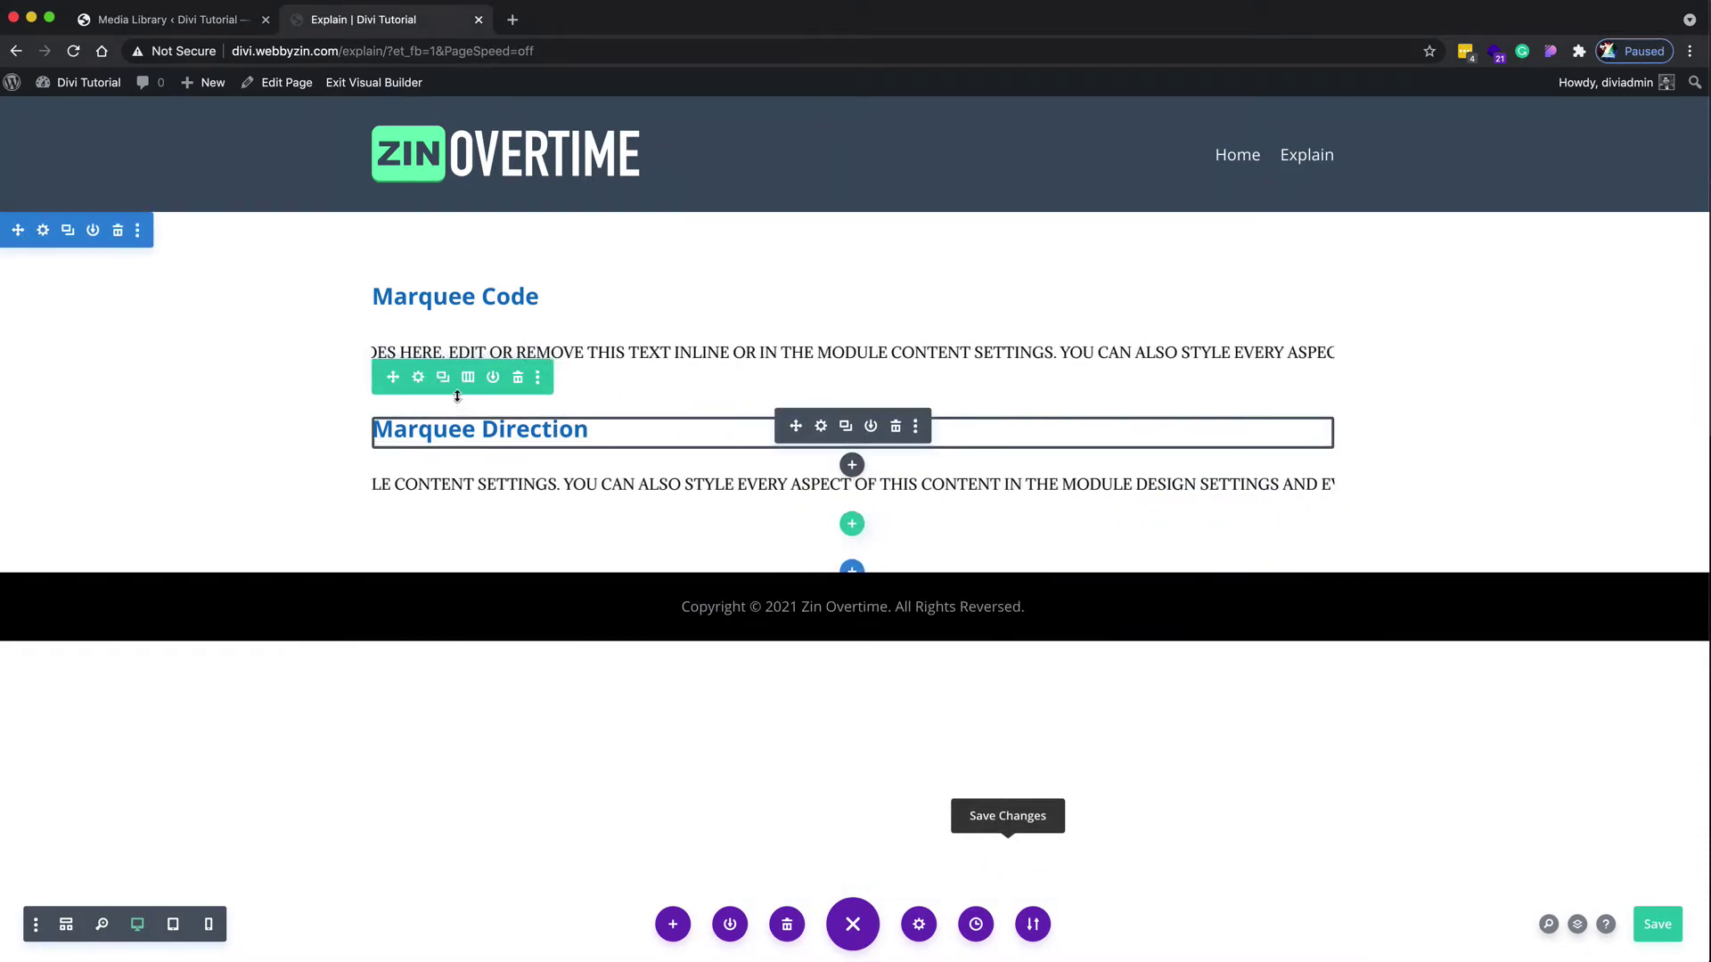
# Step: Duplicate the "Marquee Direction" row and change the copy's heading to "Marquee Direction with picture"
pyautogui.click(443, 377)
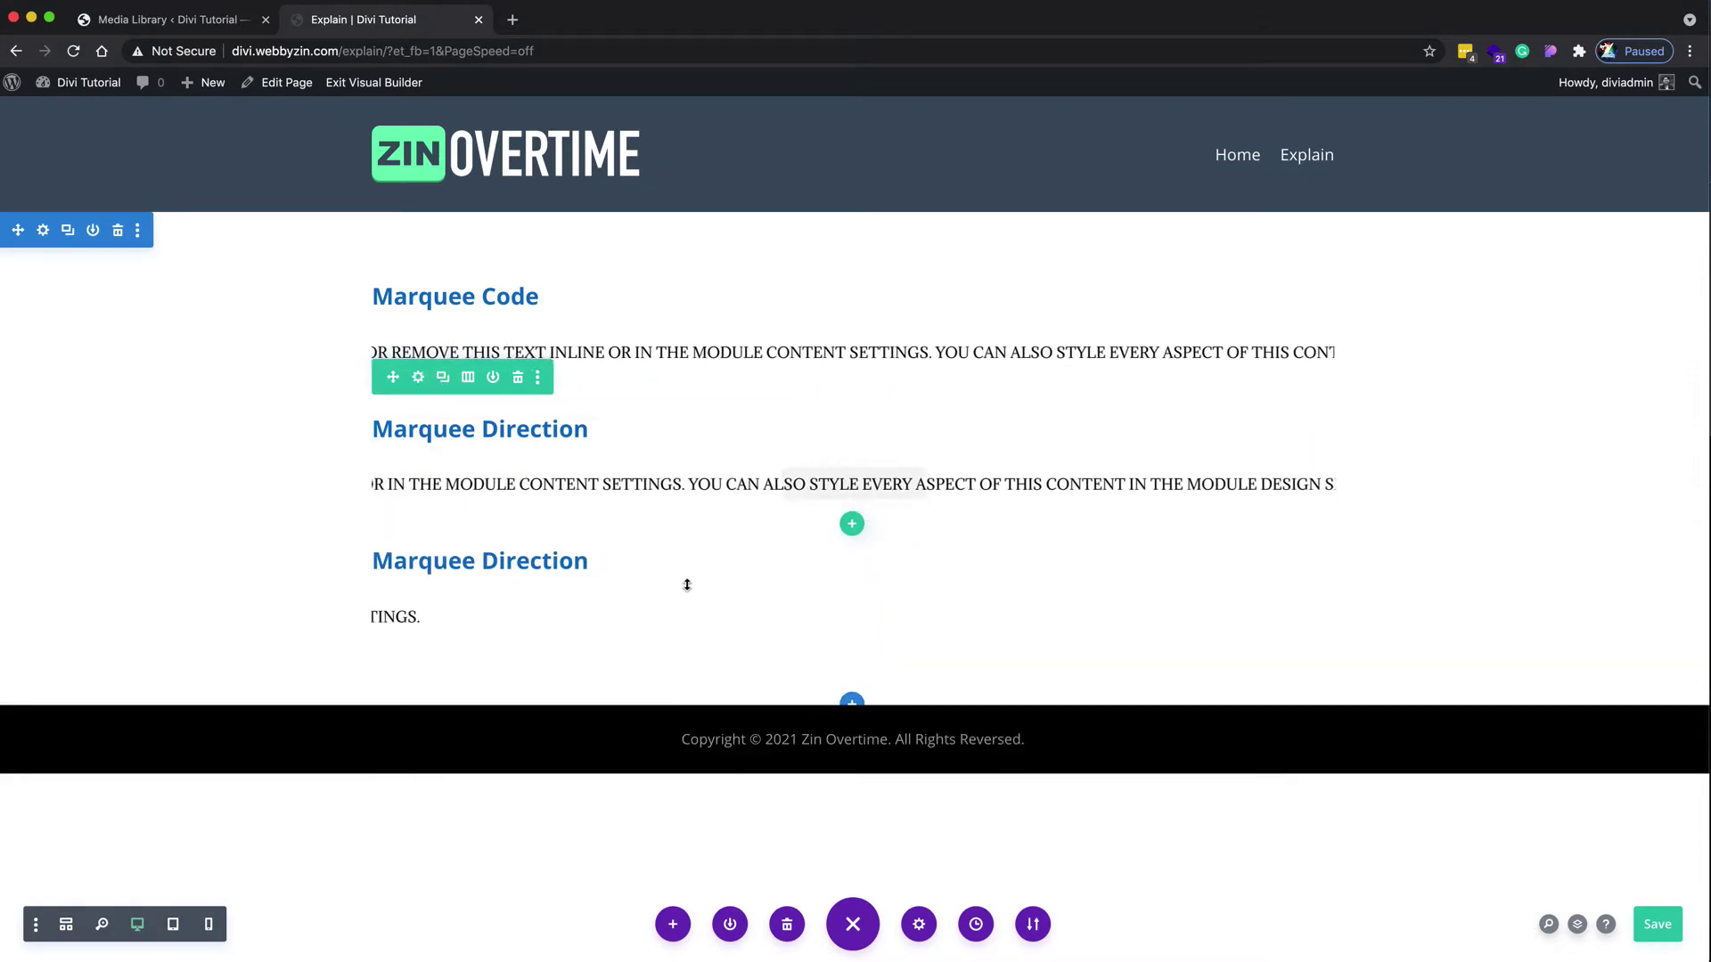
pyautogui.click(814, 557)
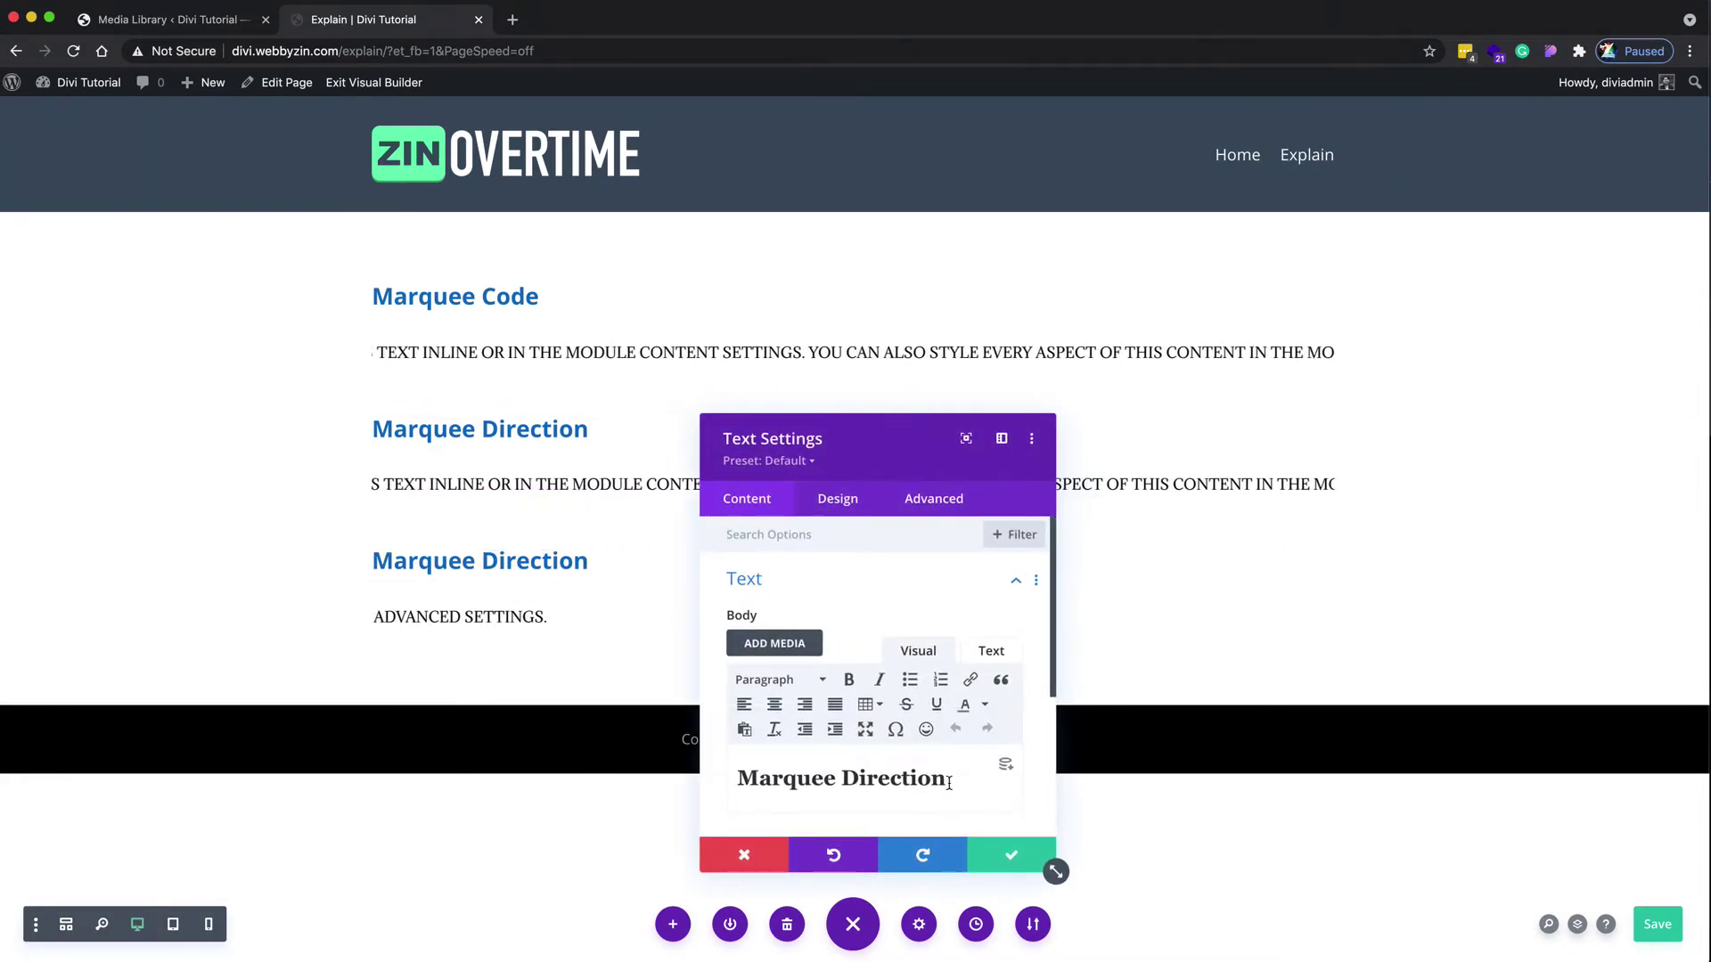
pyautogui.click(998, 781)
pyautogui.write('with')
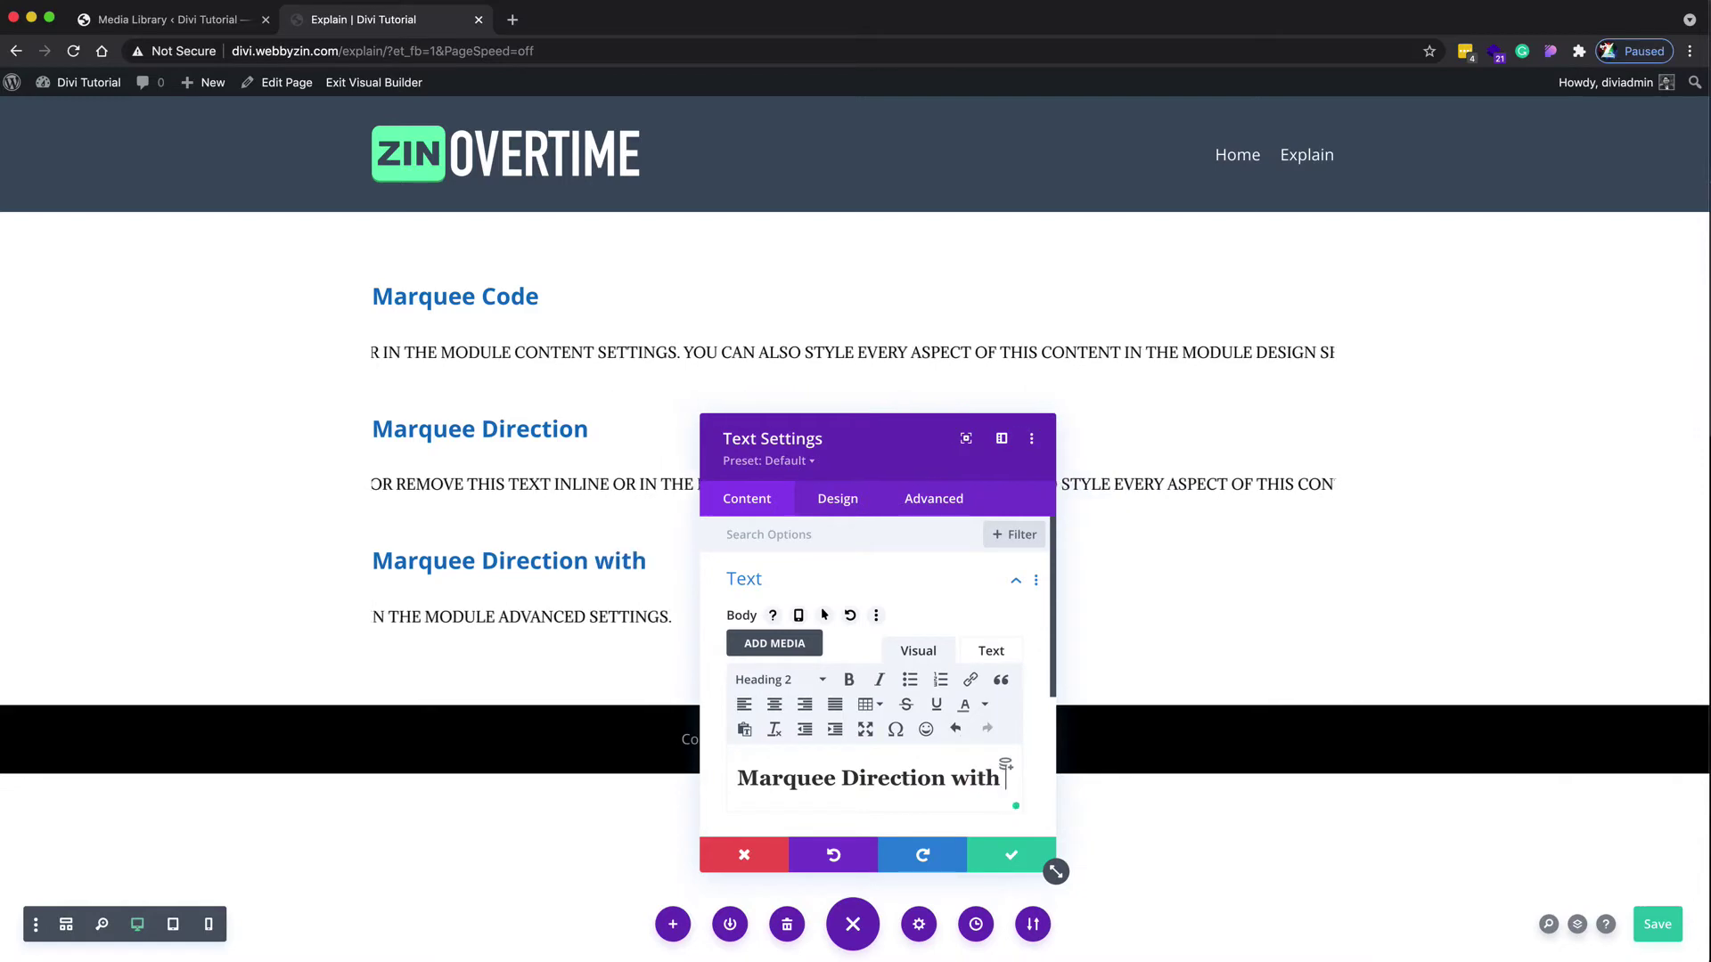
pyautogui.write(' picture')
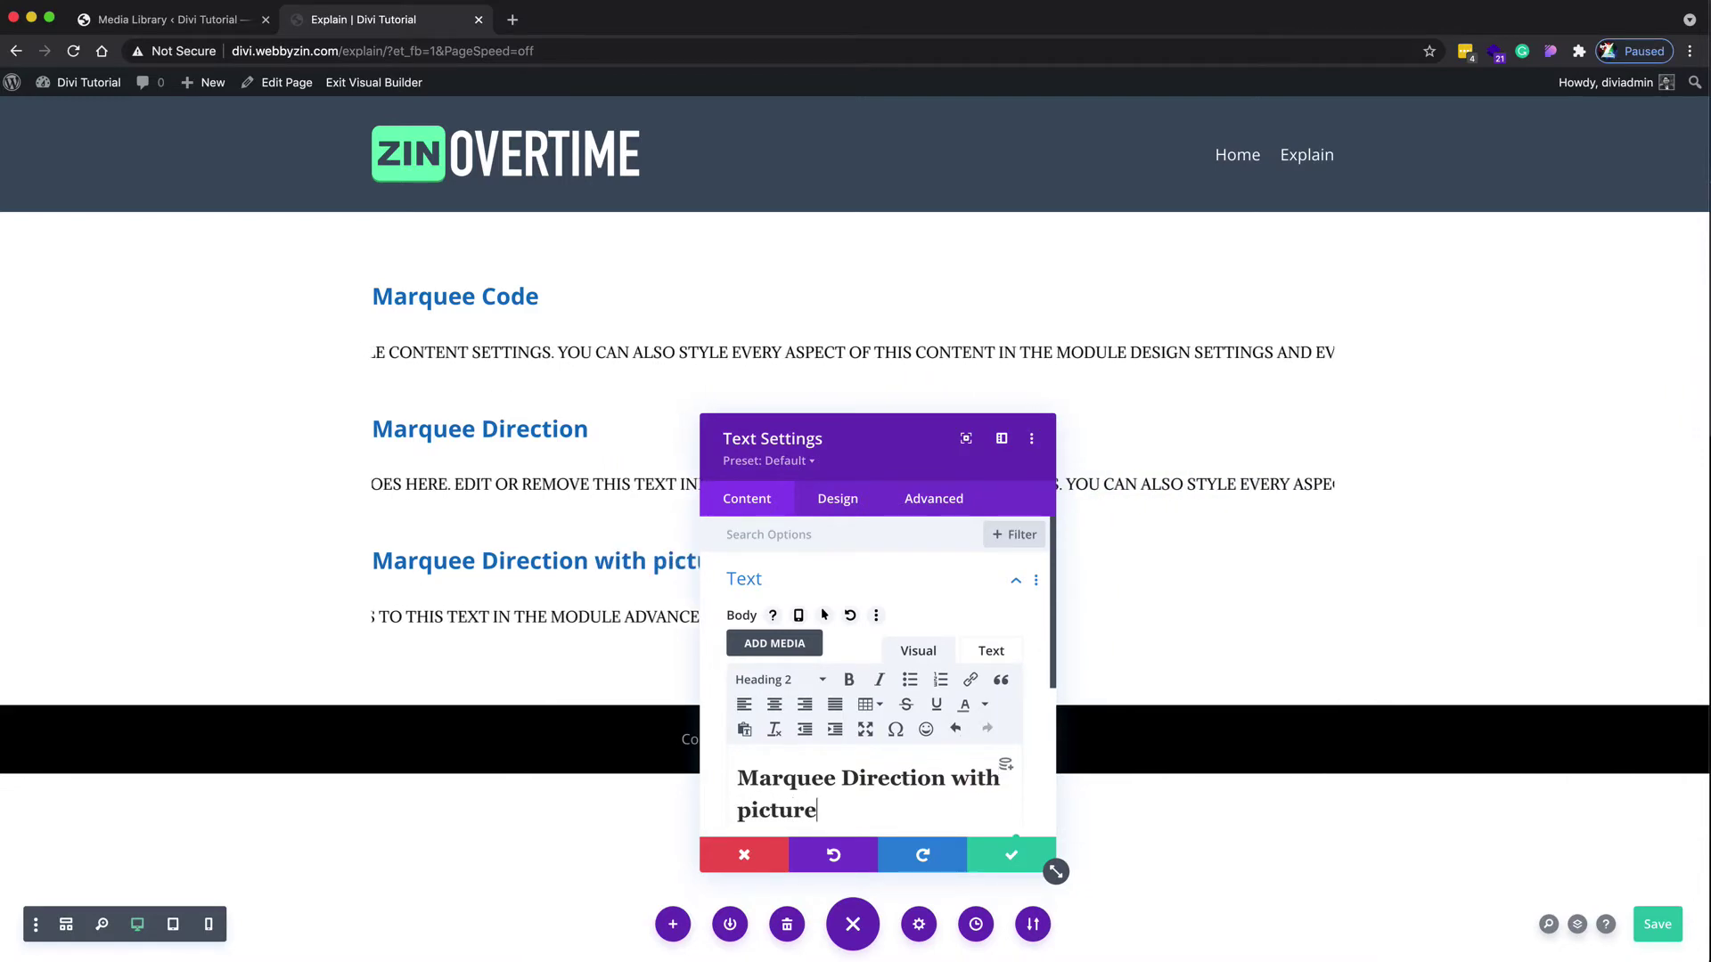
pyautogui.click(1011, 854)
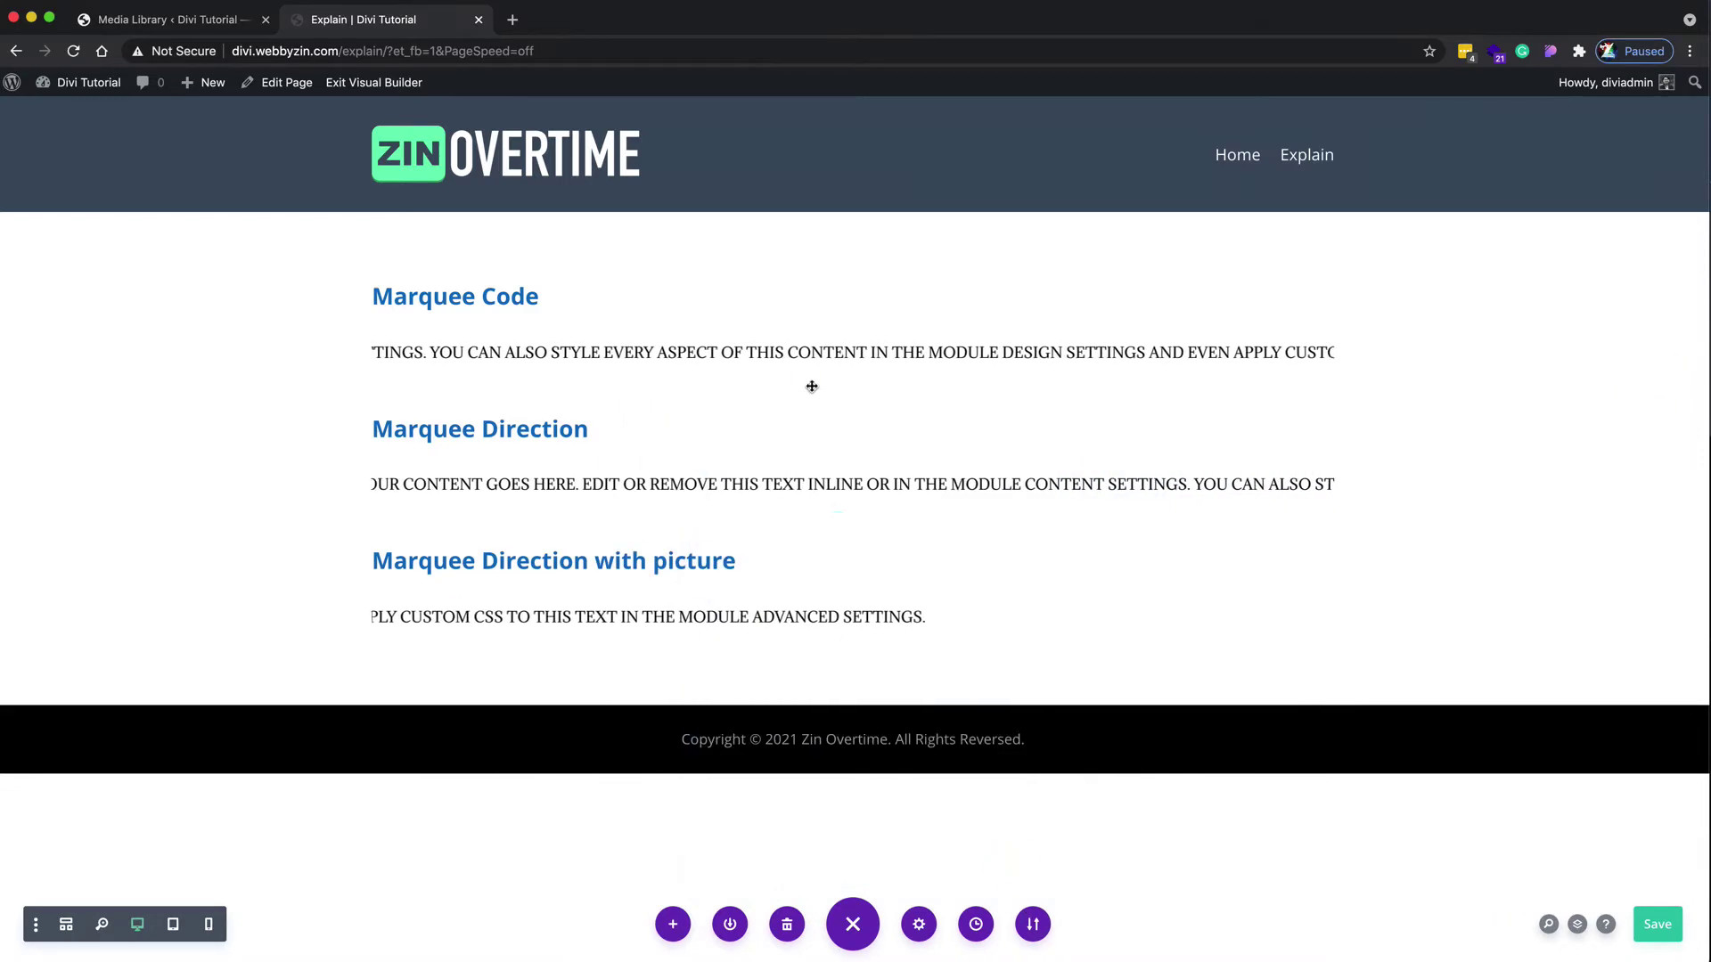
# Step: Copy the file URL of the Animhorse.gif image from the WordPress Media Library
pyautogui.click(212, 25)
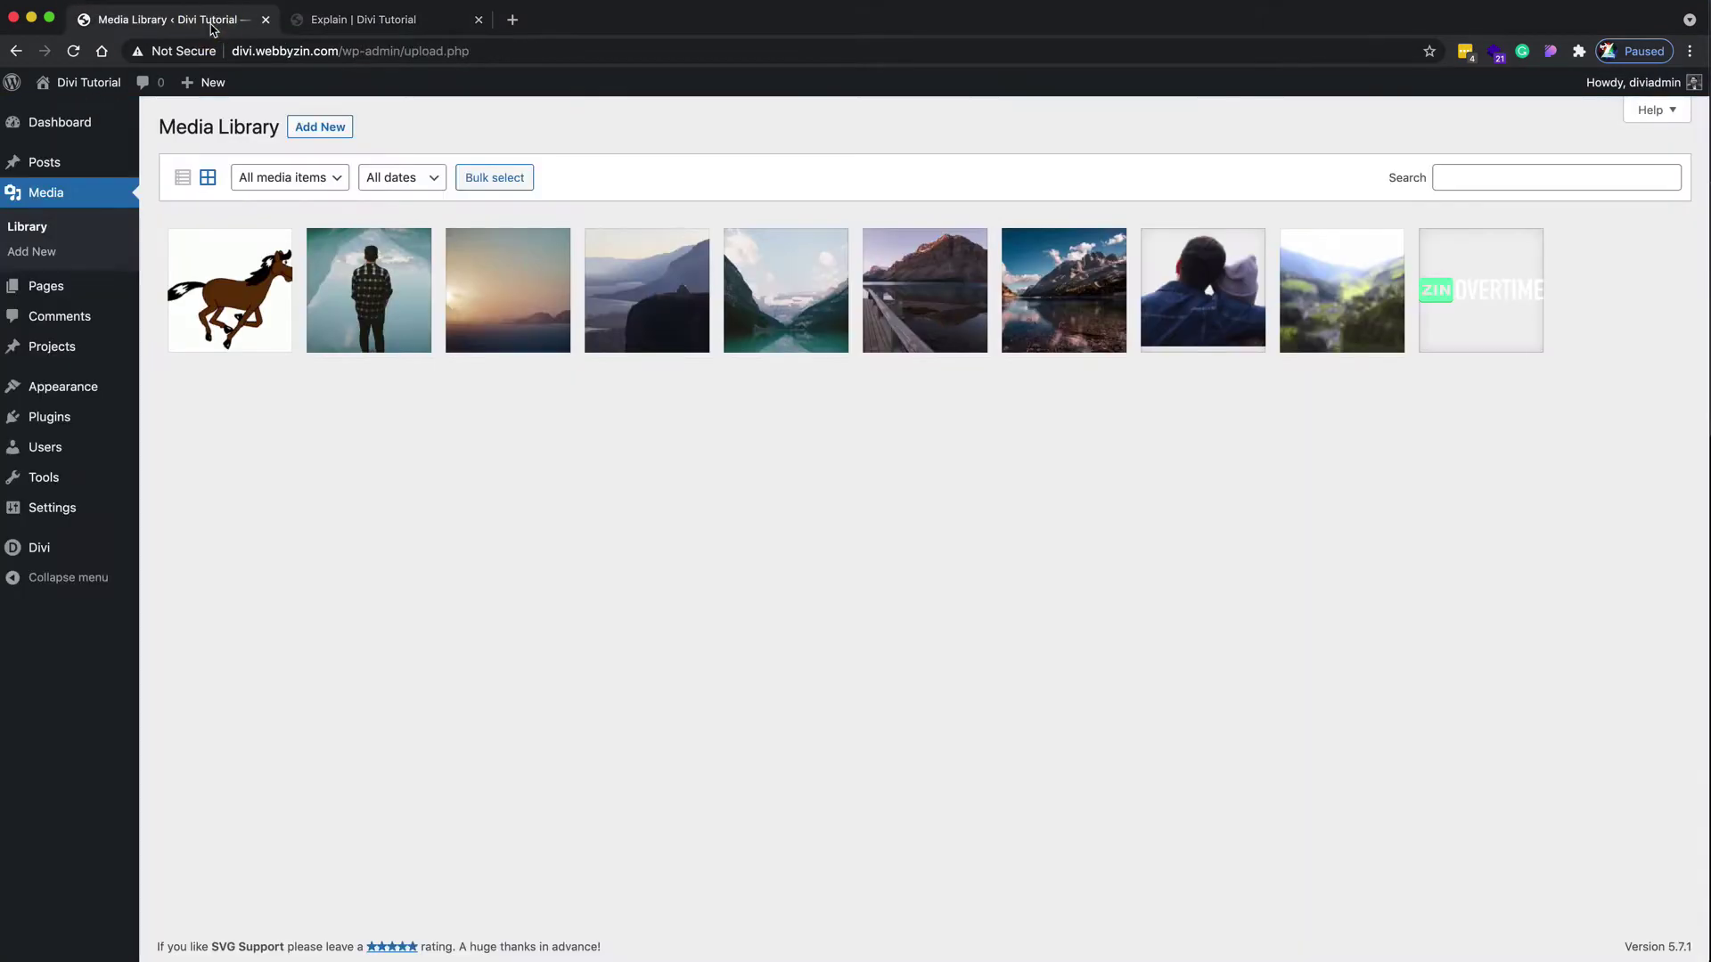
pyautogui.click(255, 315)
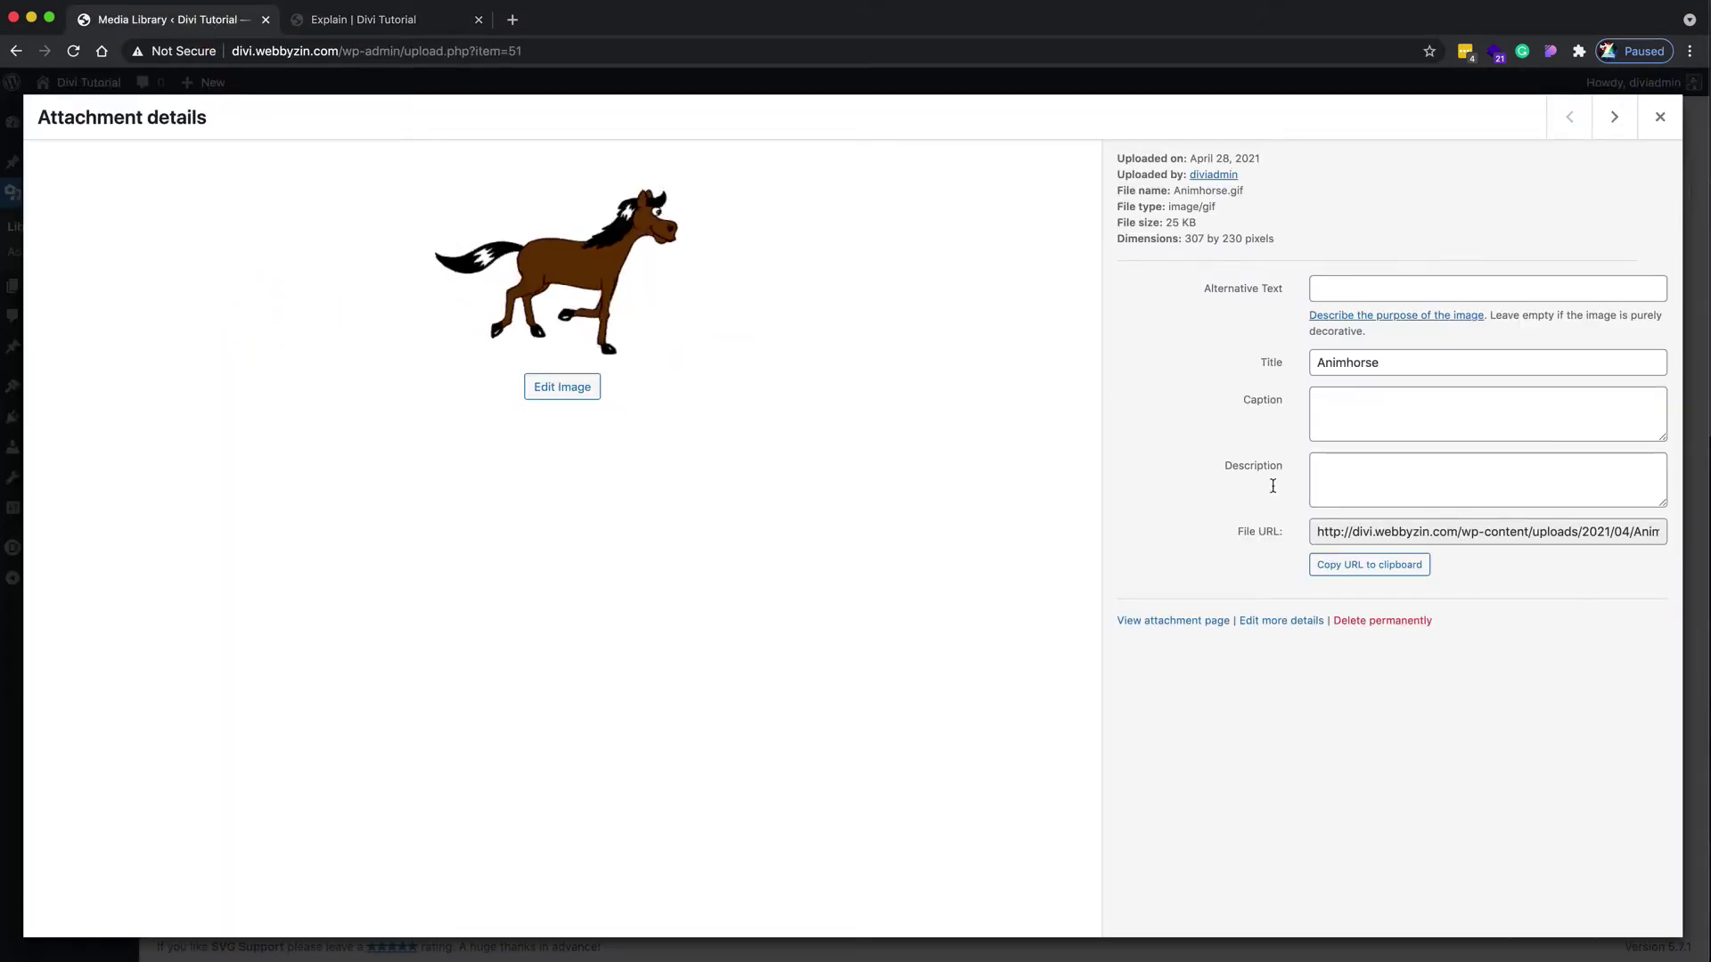
pyautogui.click(1453, 531)
pyautogui.tripleClick(1453, 531)
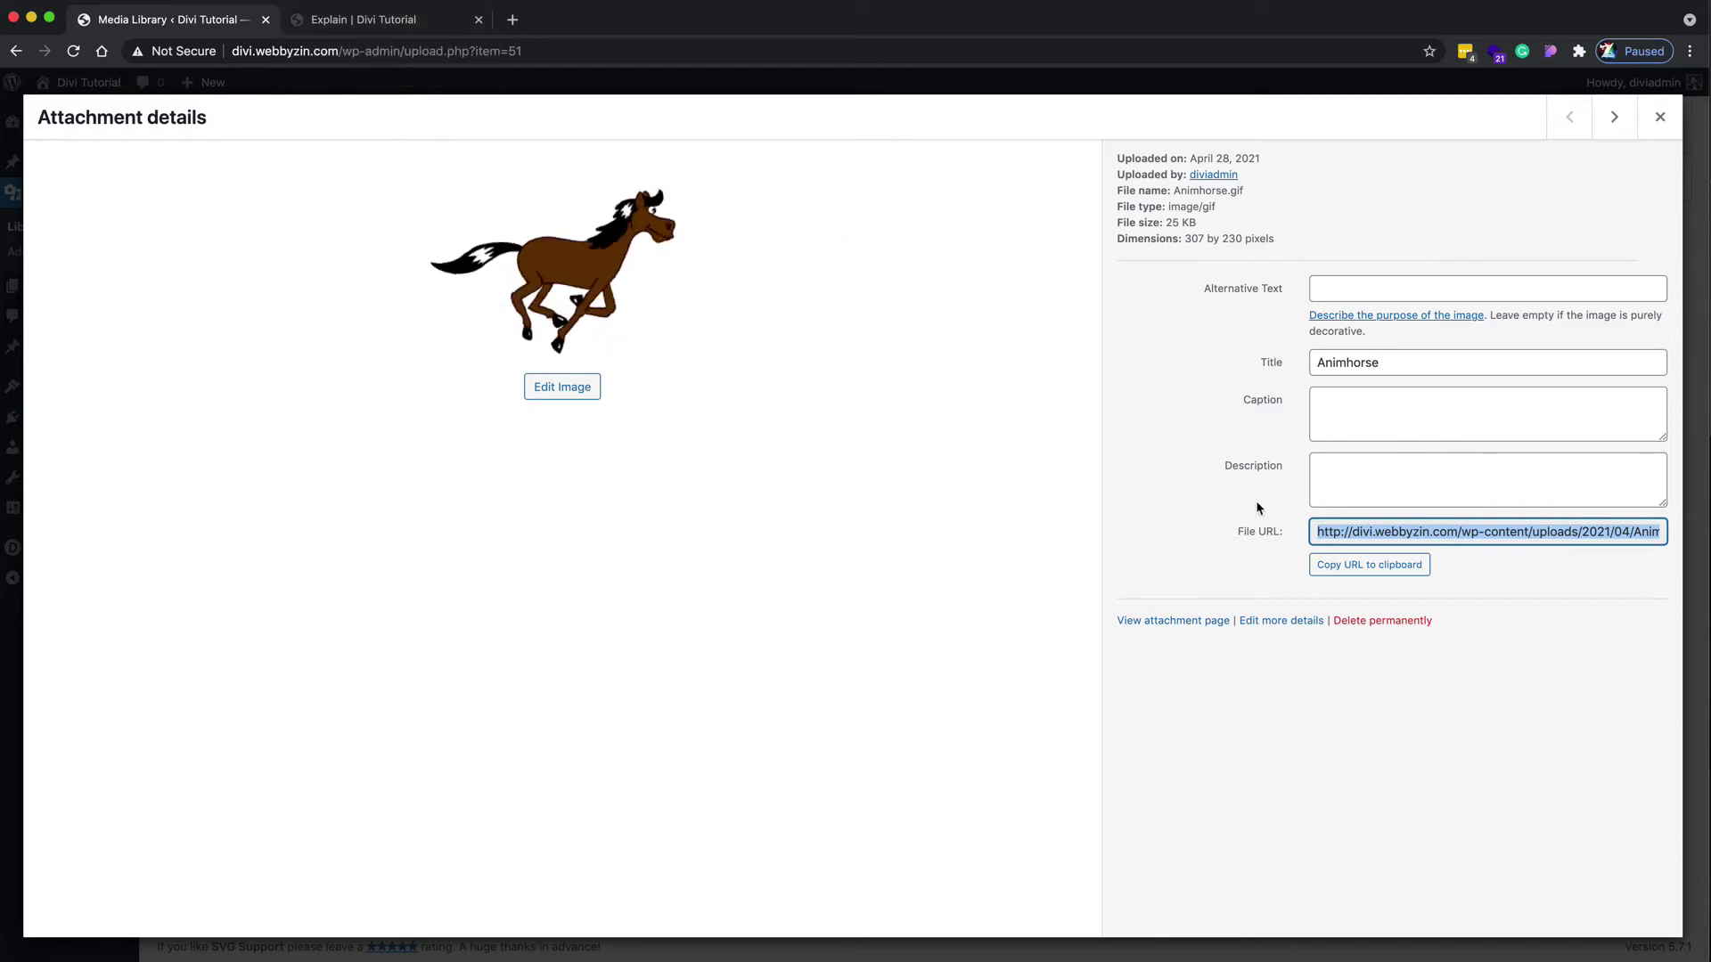
# Step: In the HTML code of the scrolling text under "Marquee Direction with picture", delete the placeholder text between the marquee tags
pyautogui.click(390, 22)
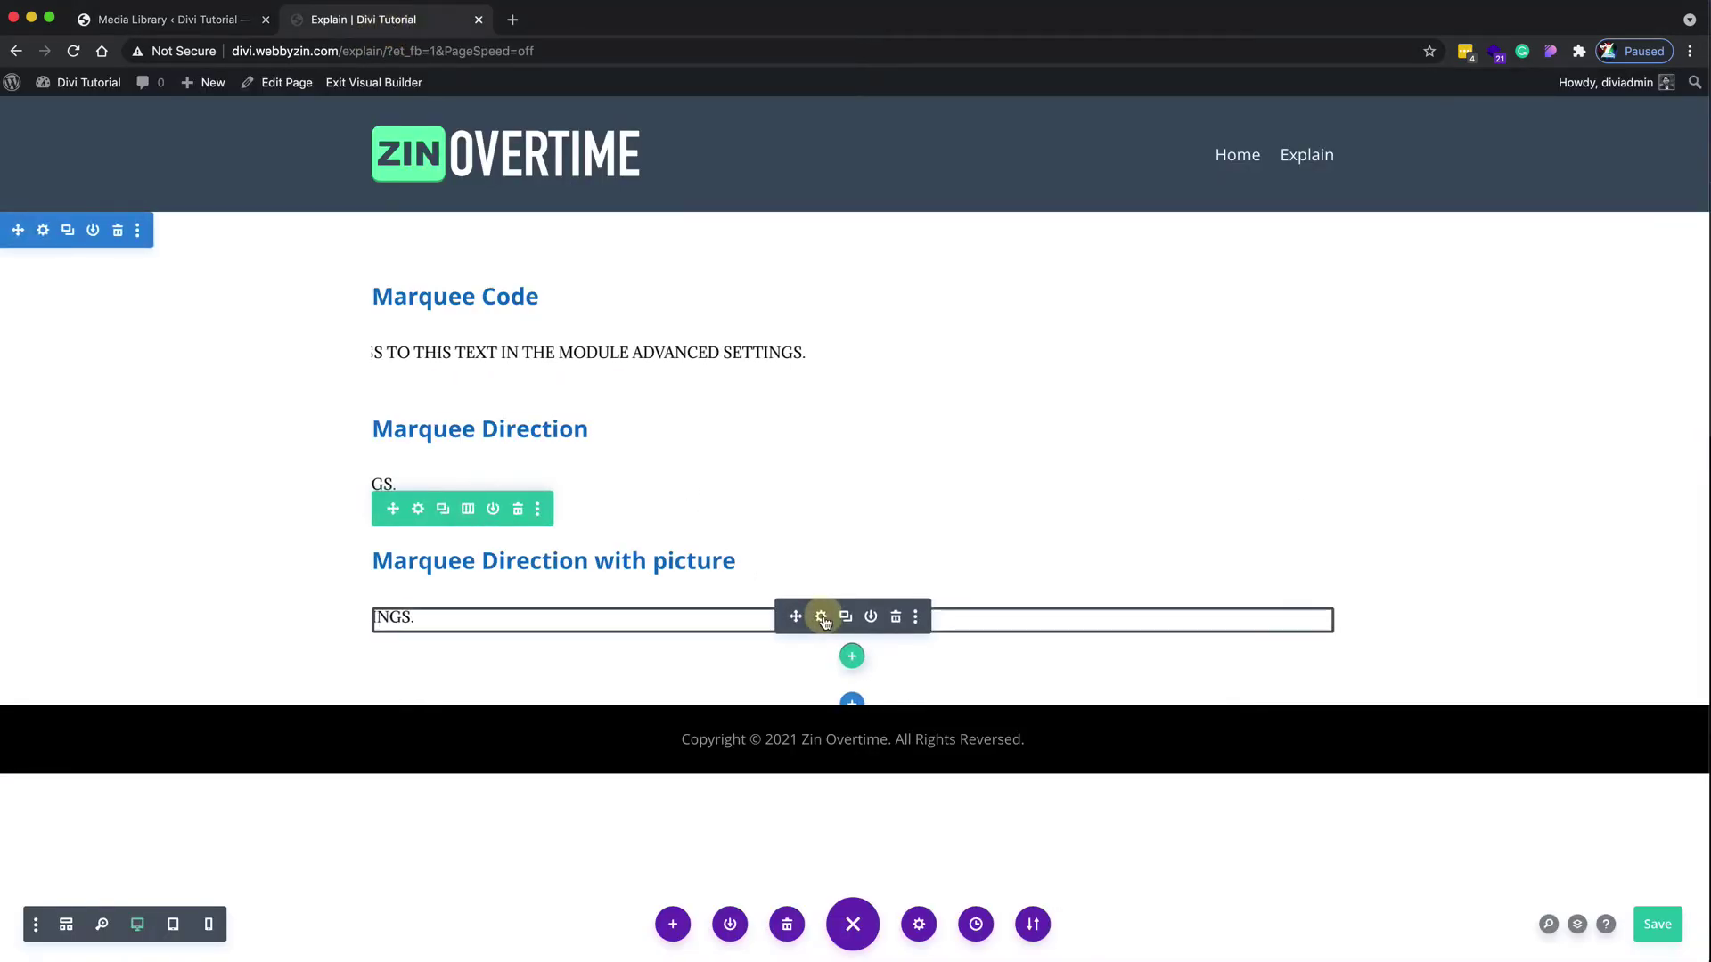
pyautogui.click(825, 622)
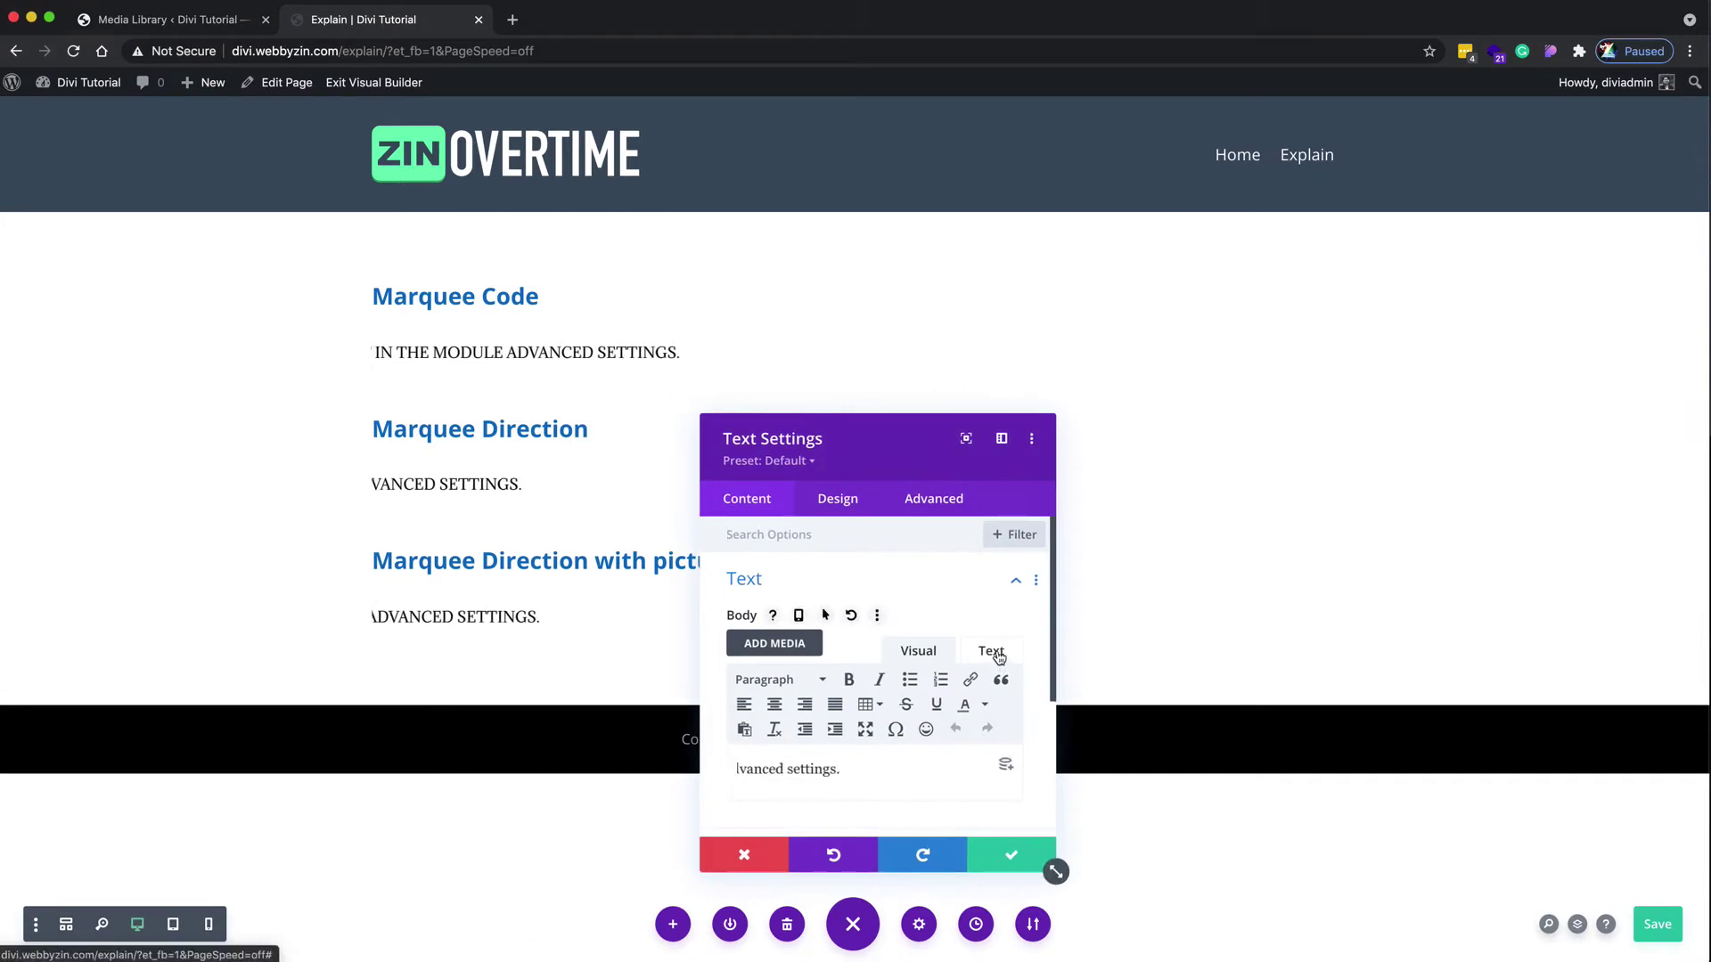
pyautogui.click(990, 653)
pyautogui.scroll(-1, 992, 659)
pyautogui.moveTo(905, 658); pyautogui.dragTo(848, 753)
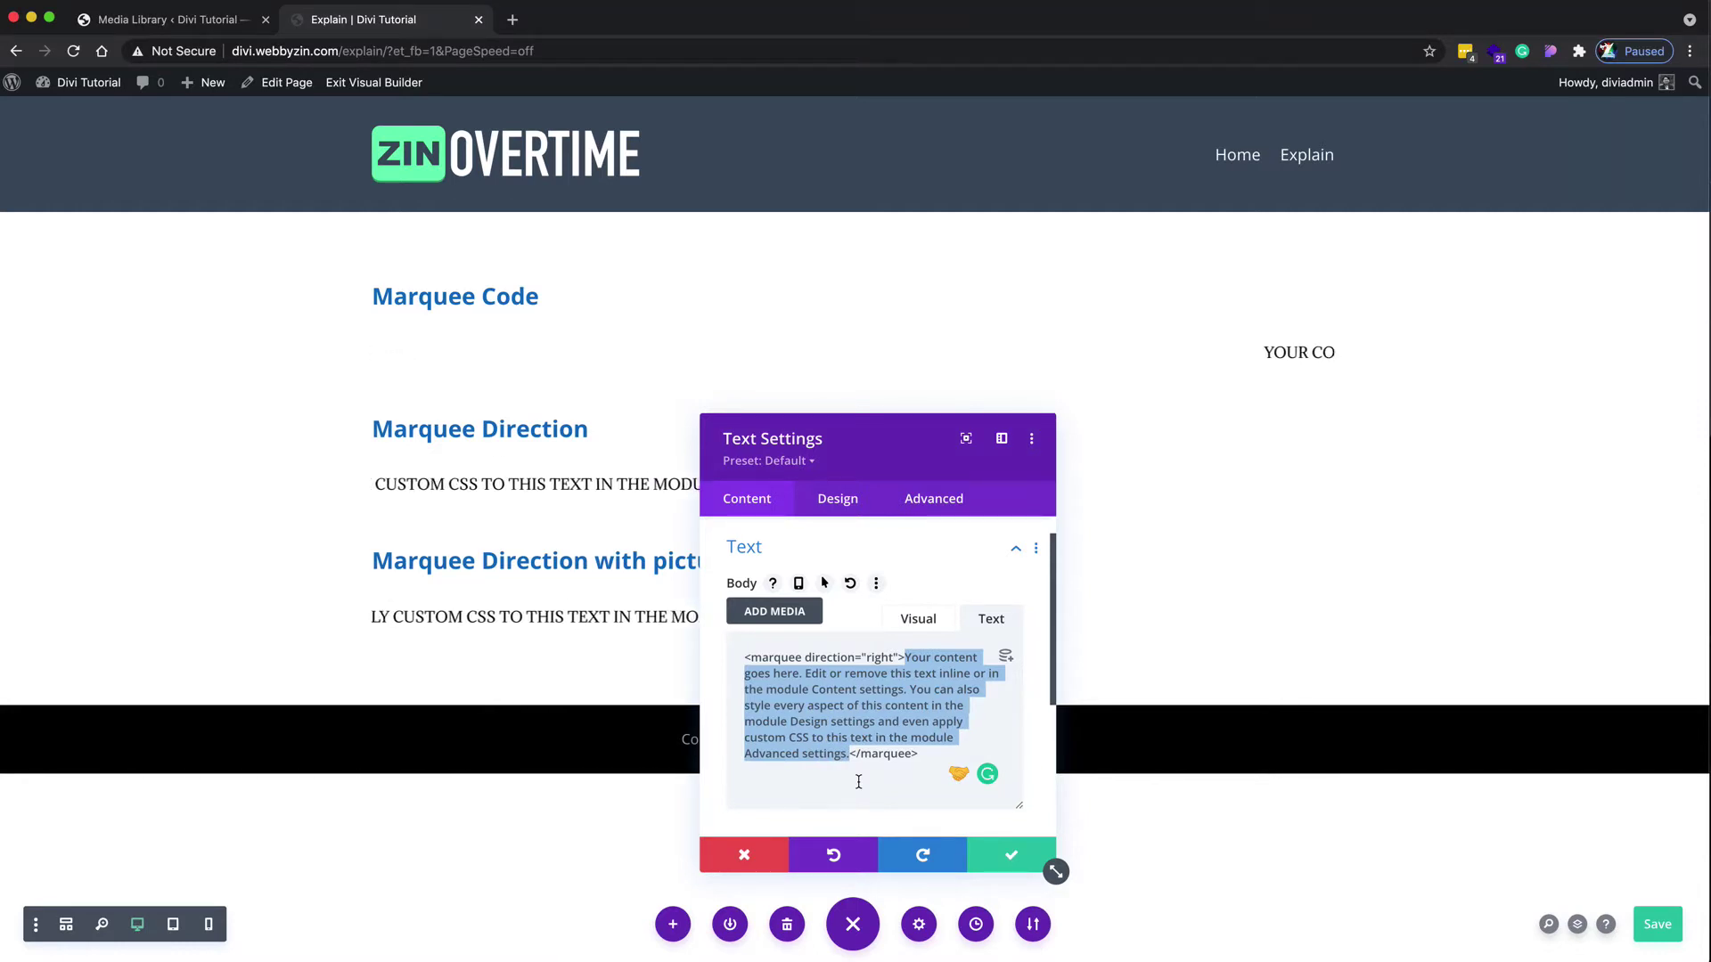
pyautogui.press('BackSpace')
# Step: Insert a self-closing img tag between the marquee tags, with the copied Animhorse.gif URL as its src
pyautogui.write('<marquee direction="right"><')
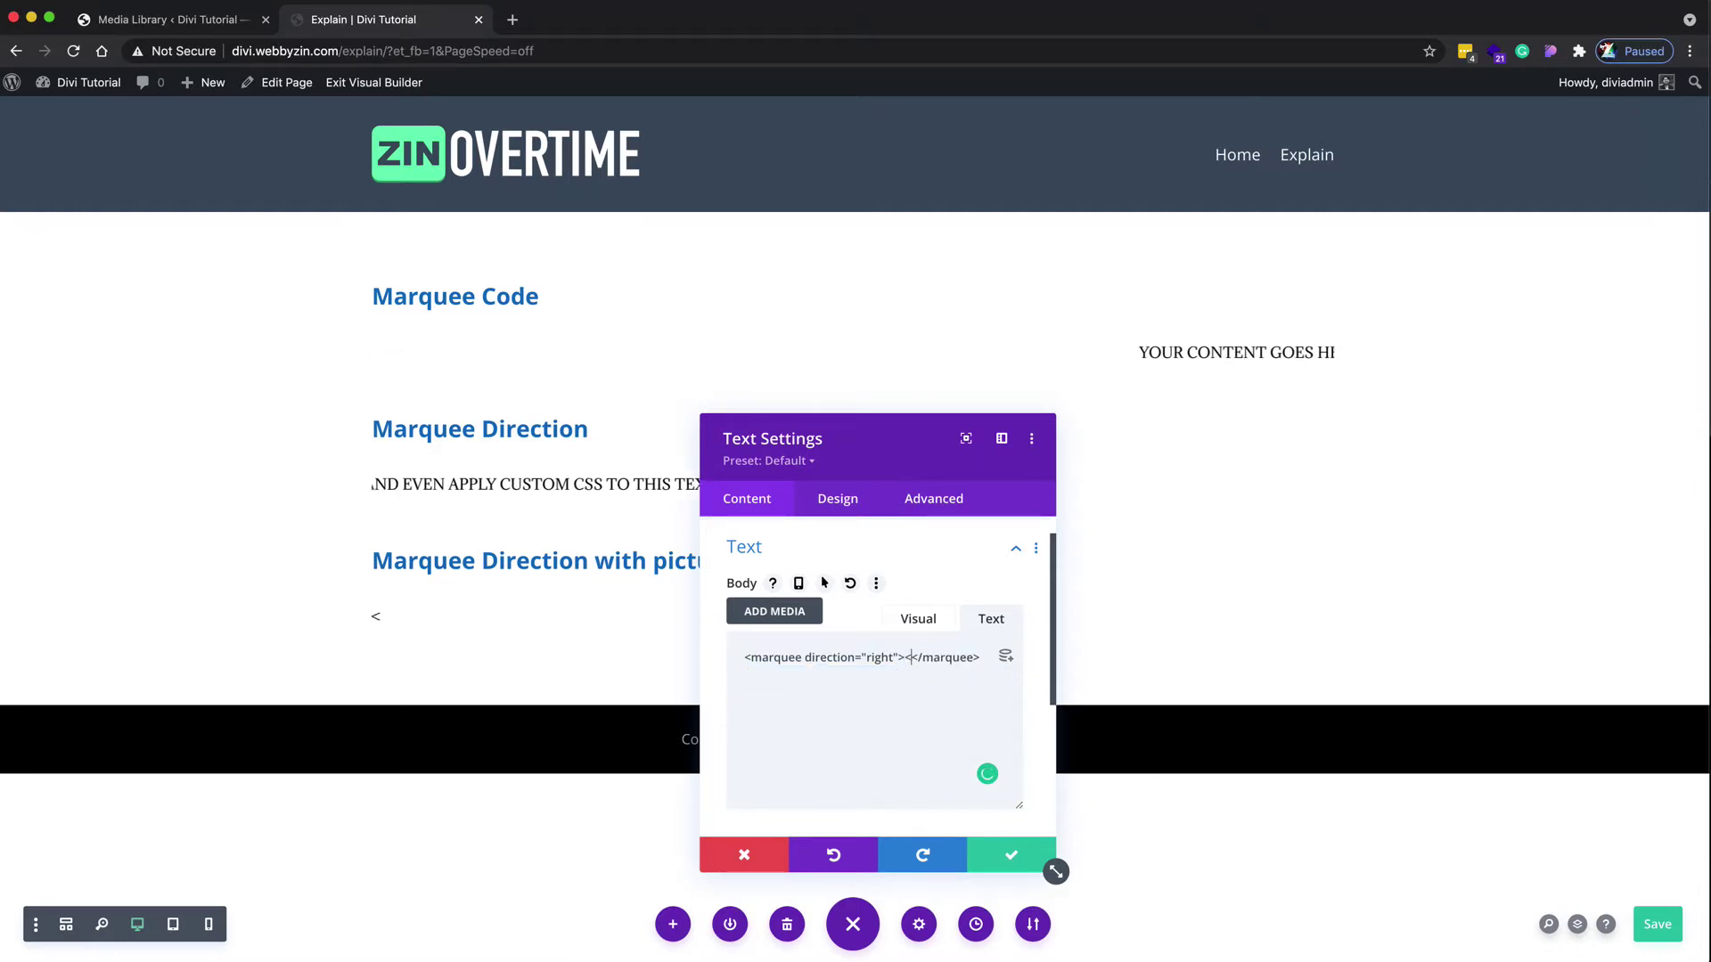
pyautogui.write('img')
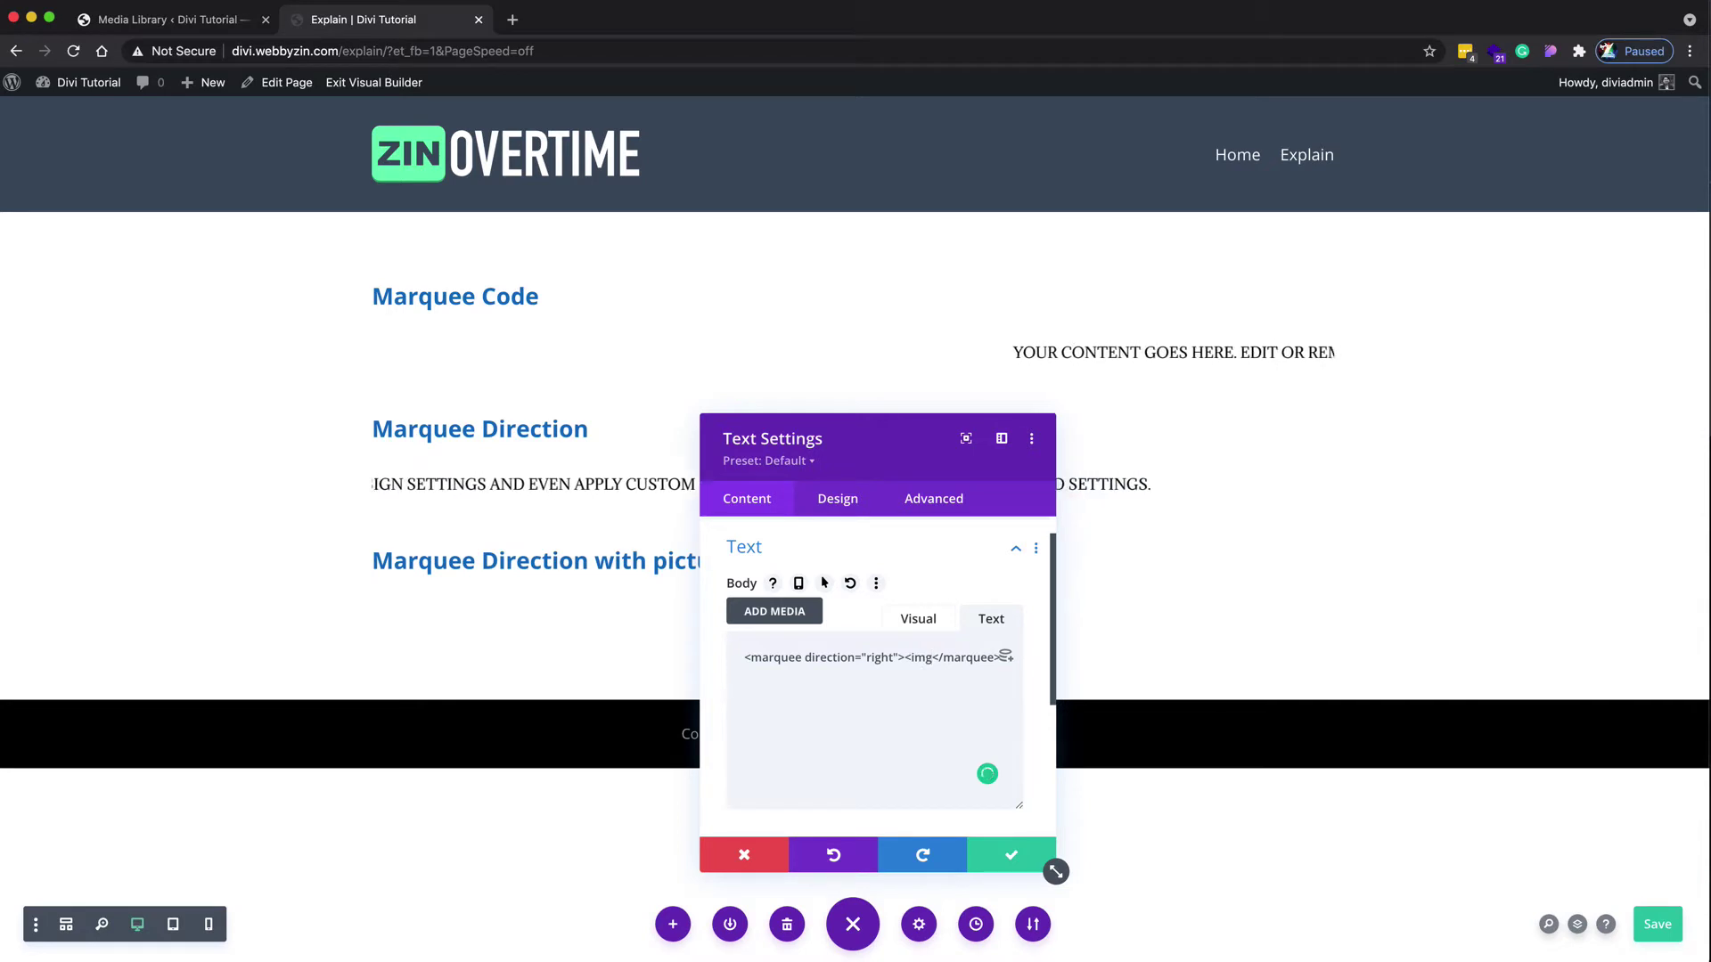
pyautogui.write(' src=')
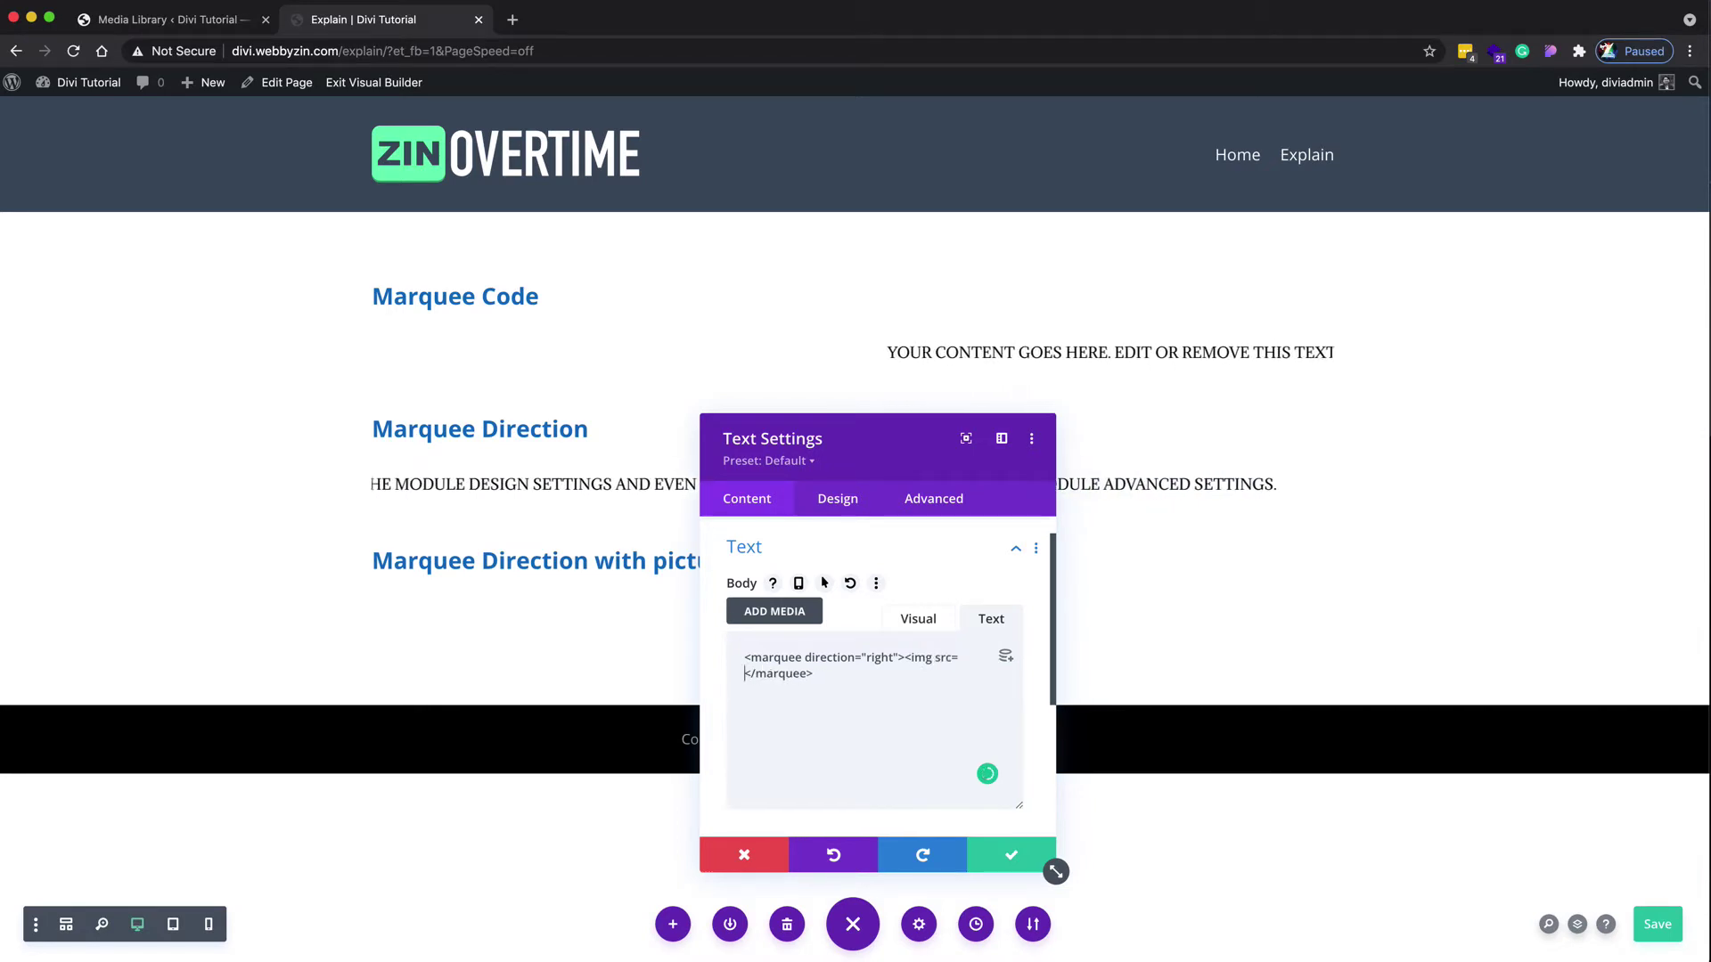
pyautogui.write('"')
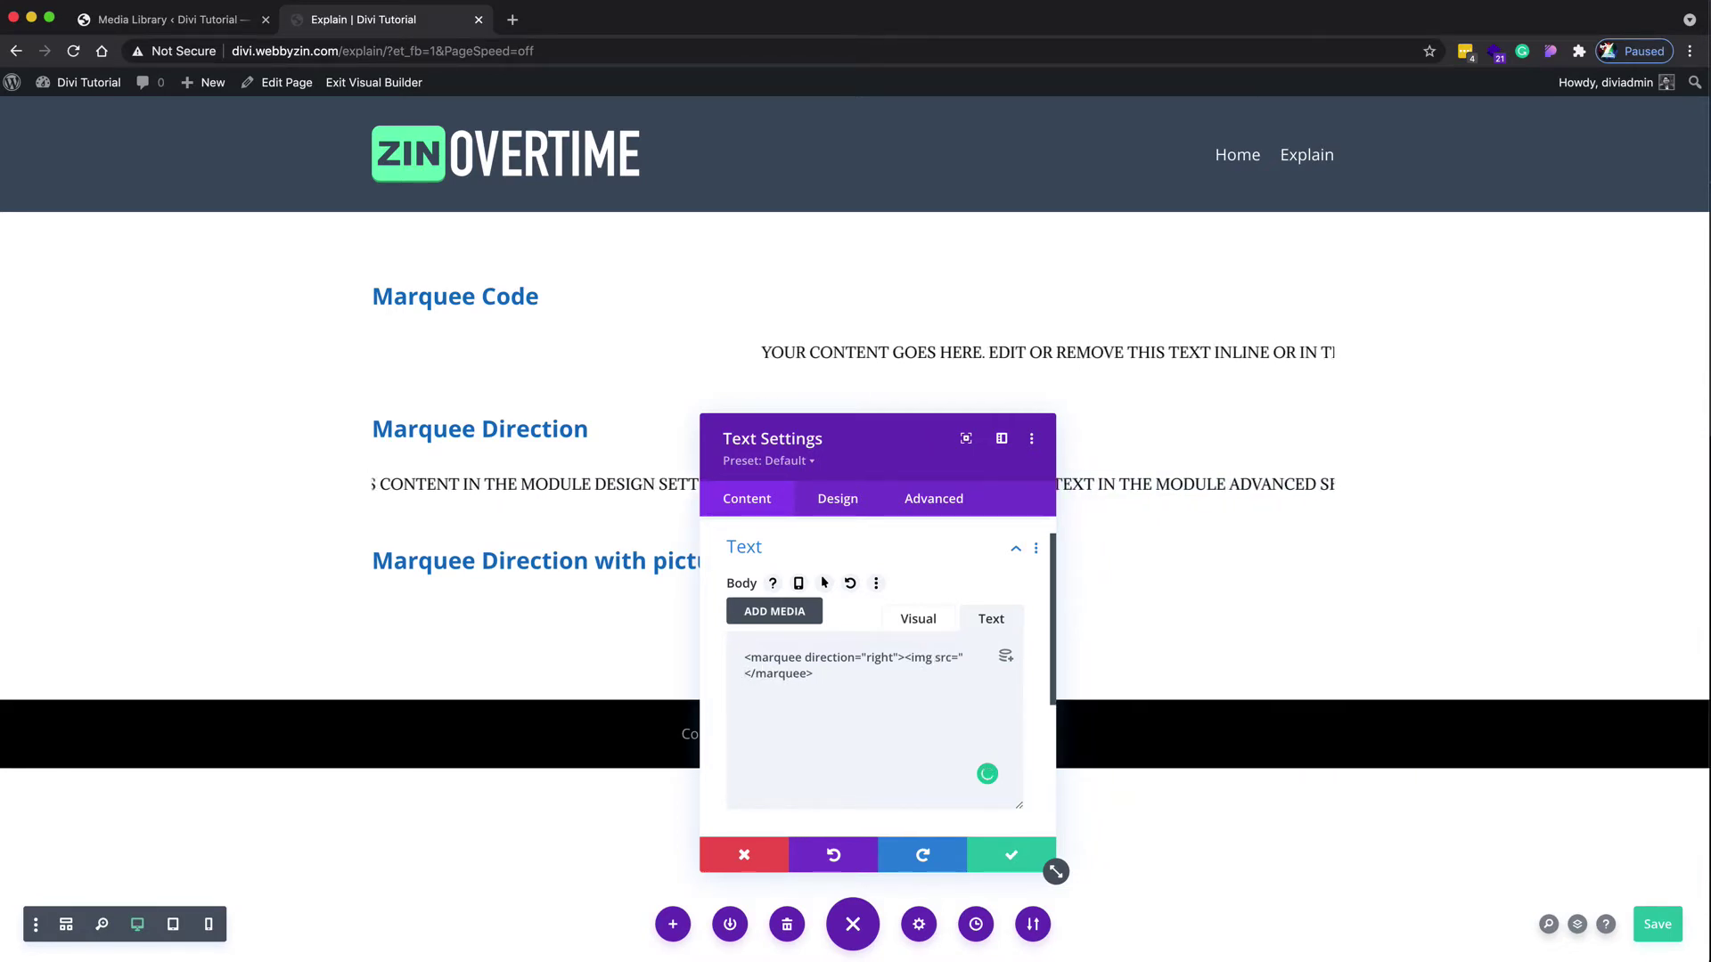
pyautogui.press('super+v')
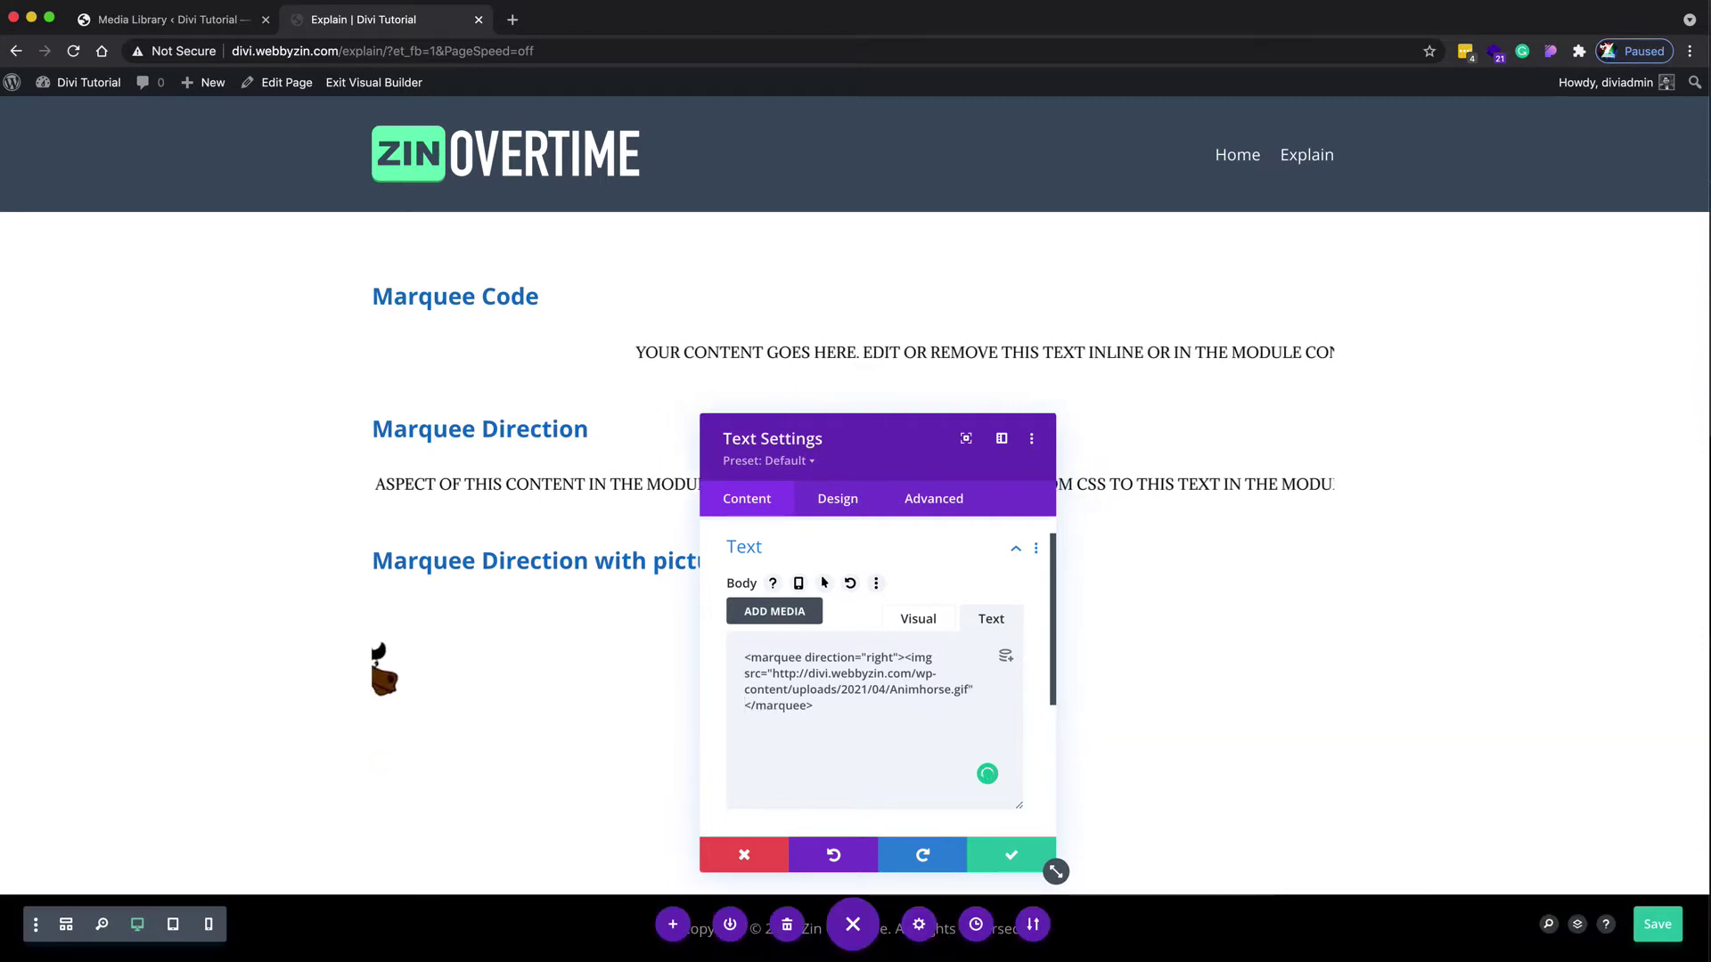
pyautogui.write('/>')
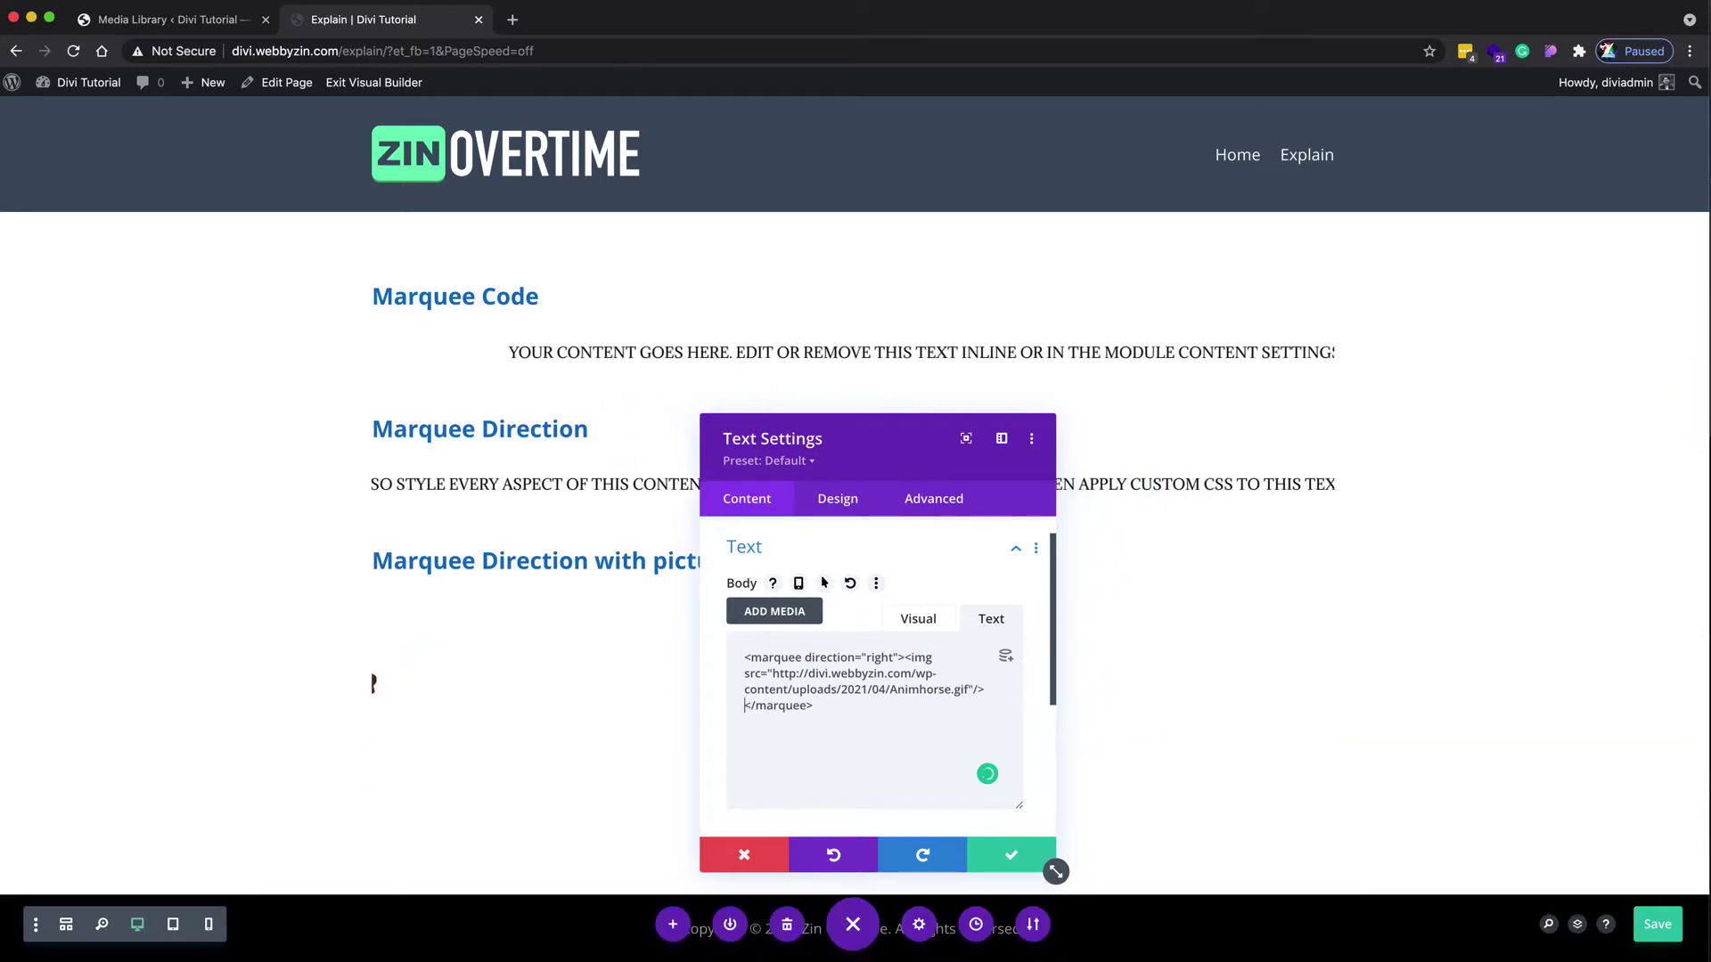
# Step: Add width="80px" to the horse img tag and save the module
pyautogui.moveTo(895, 446); pyautogui.dragTo(1331, 337)
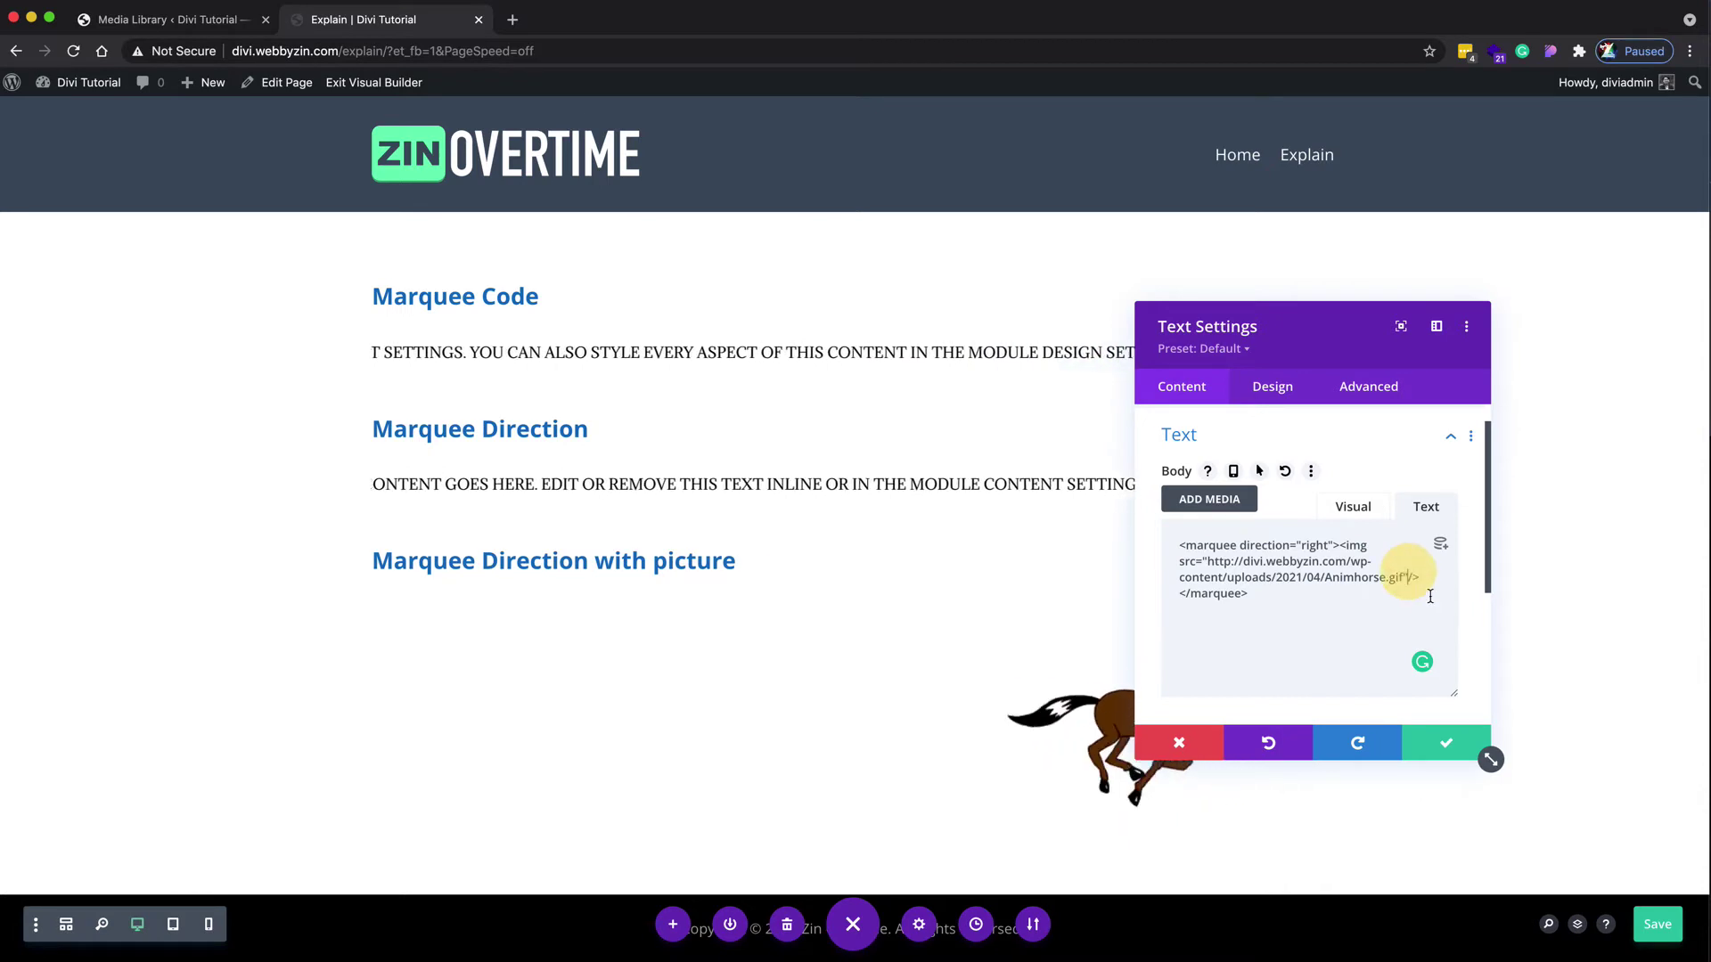
pyautogui.click(1410, 577)
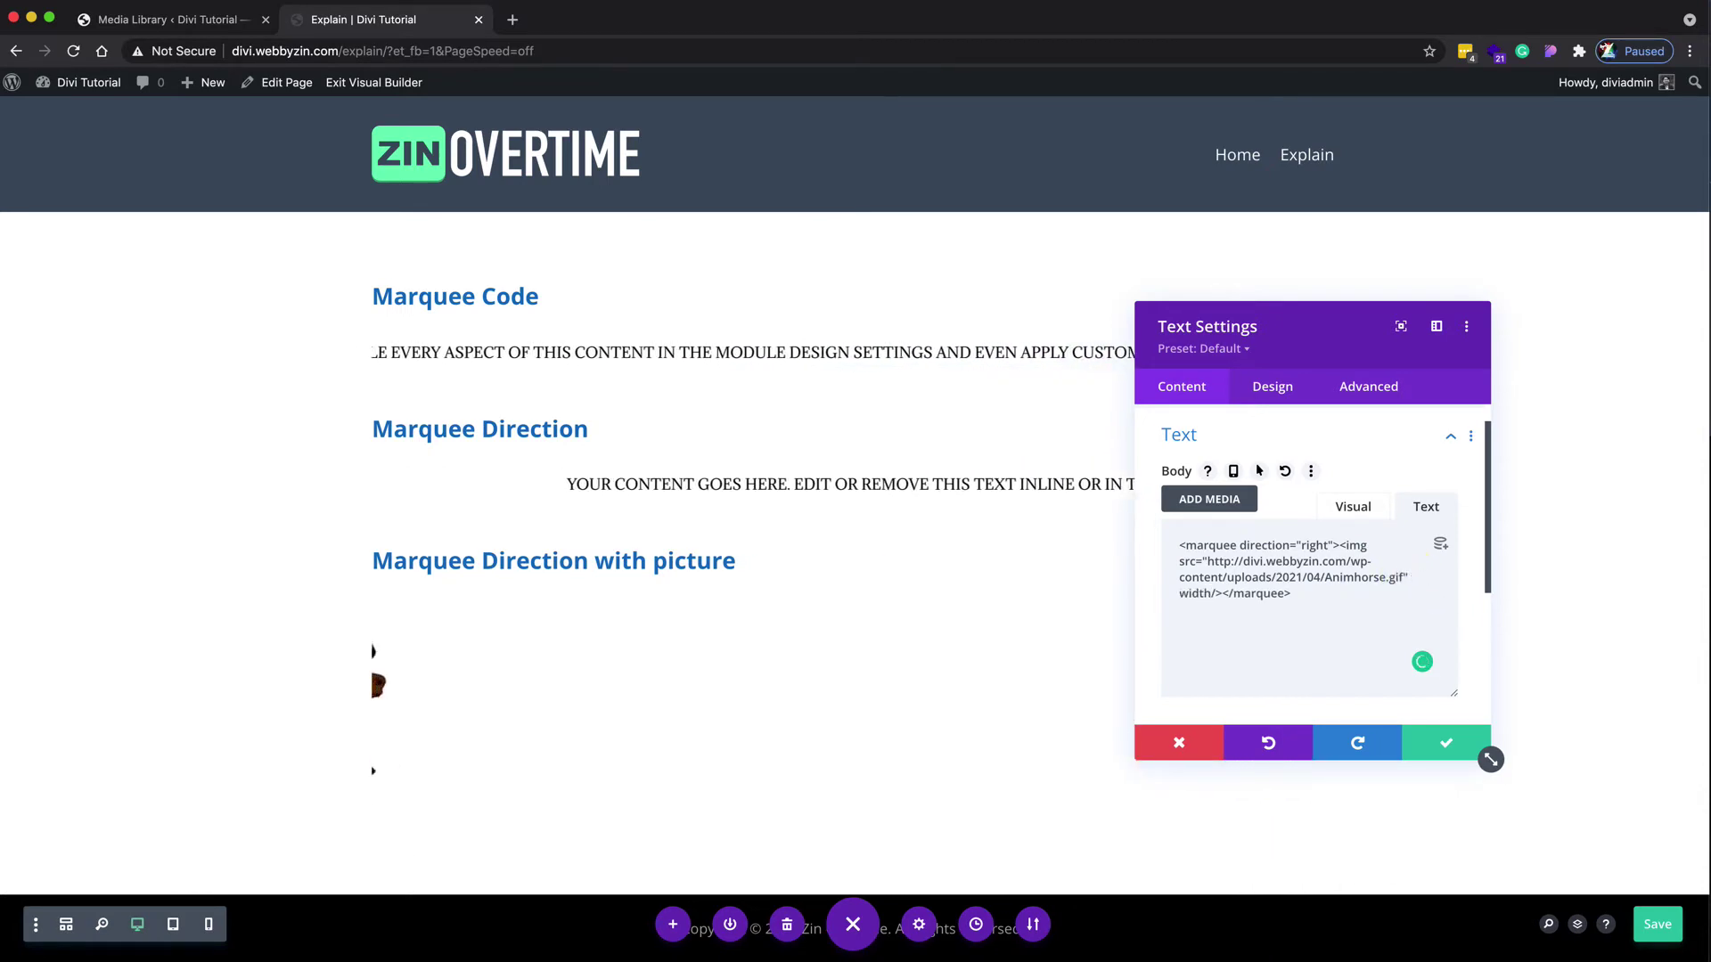
pyautogui.write('width=""')
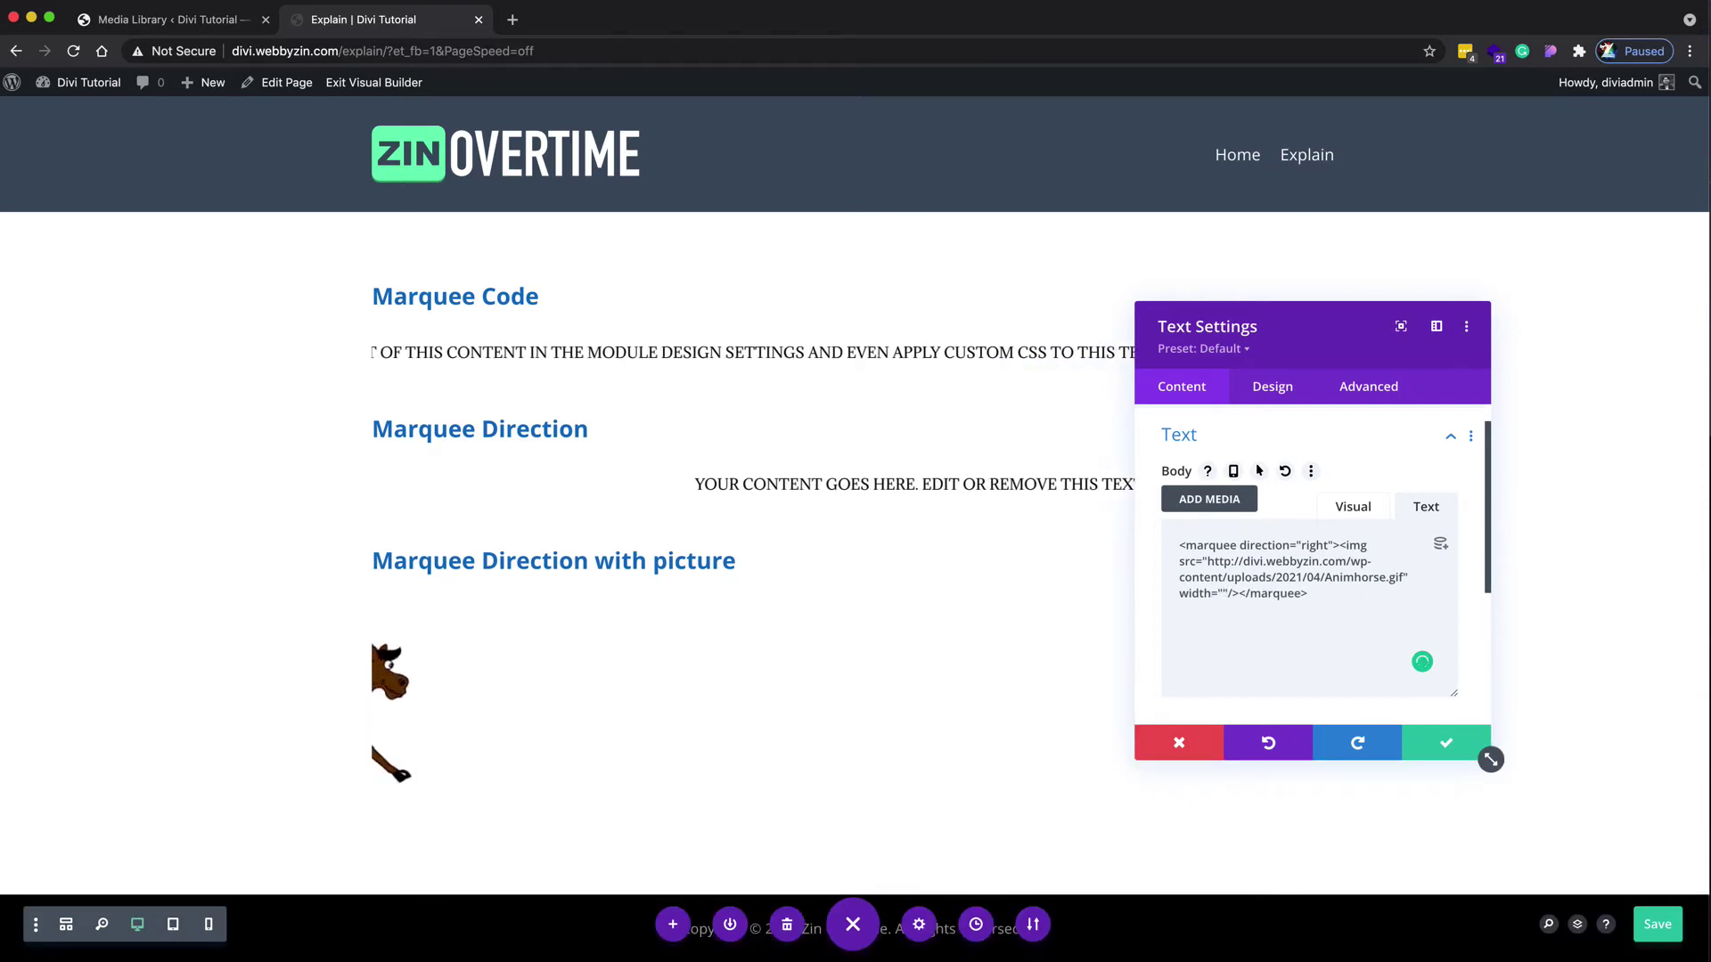
pyautogui.write('8')
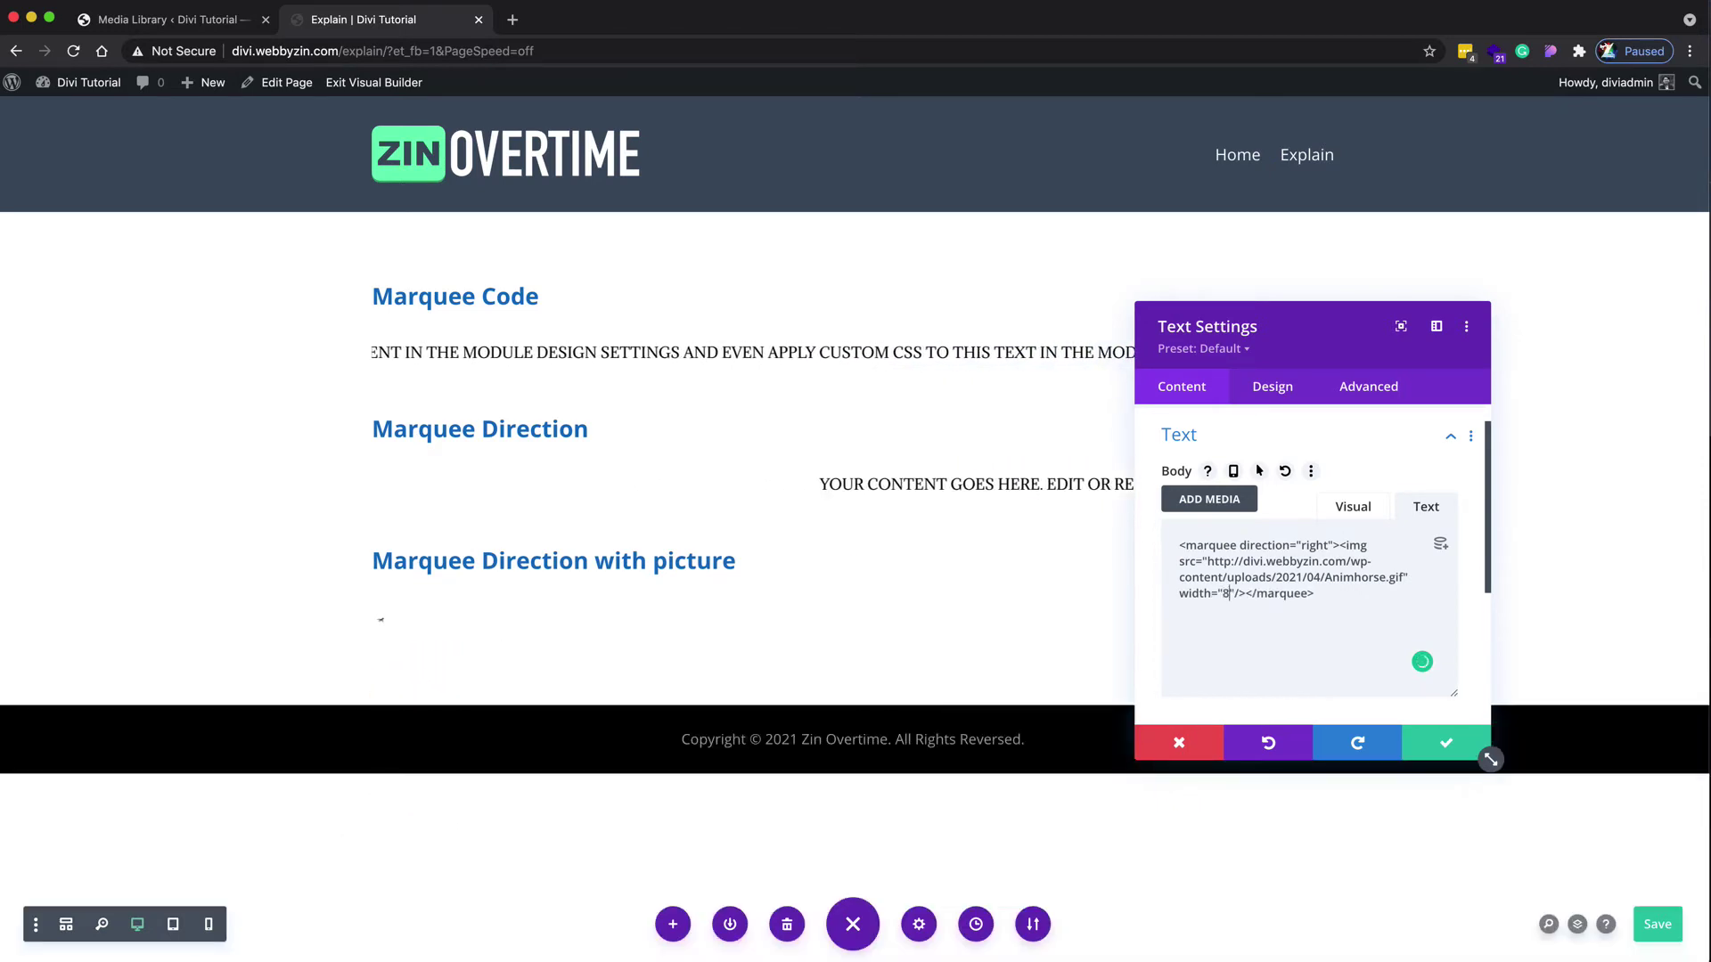
pyautogui.write('0')
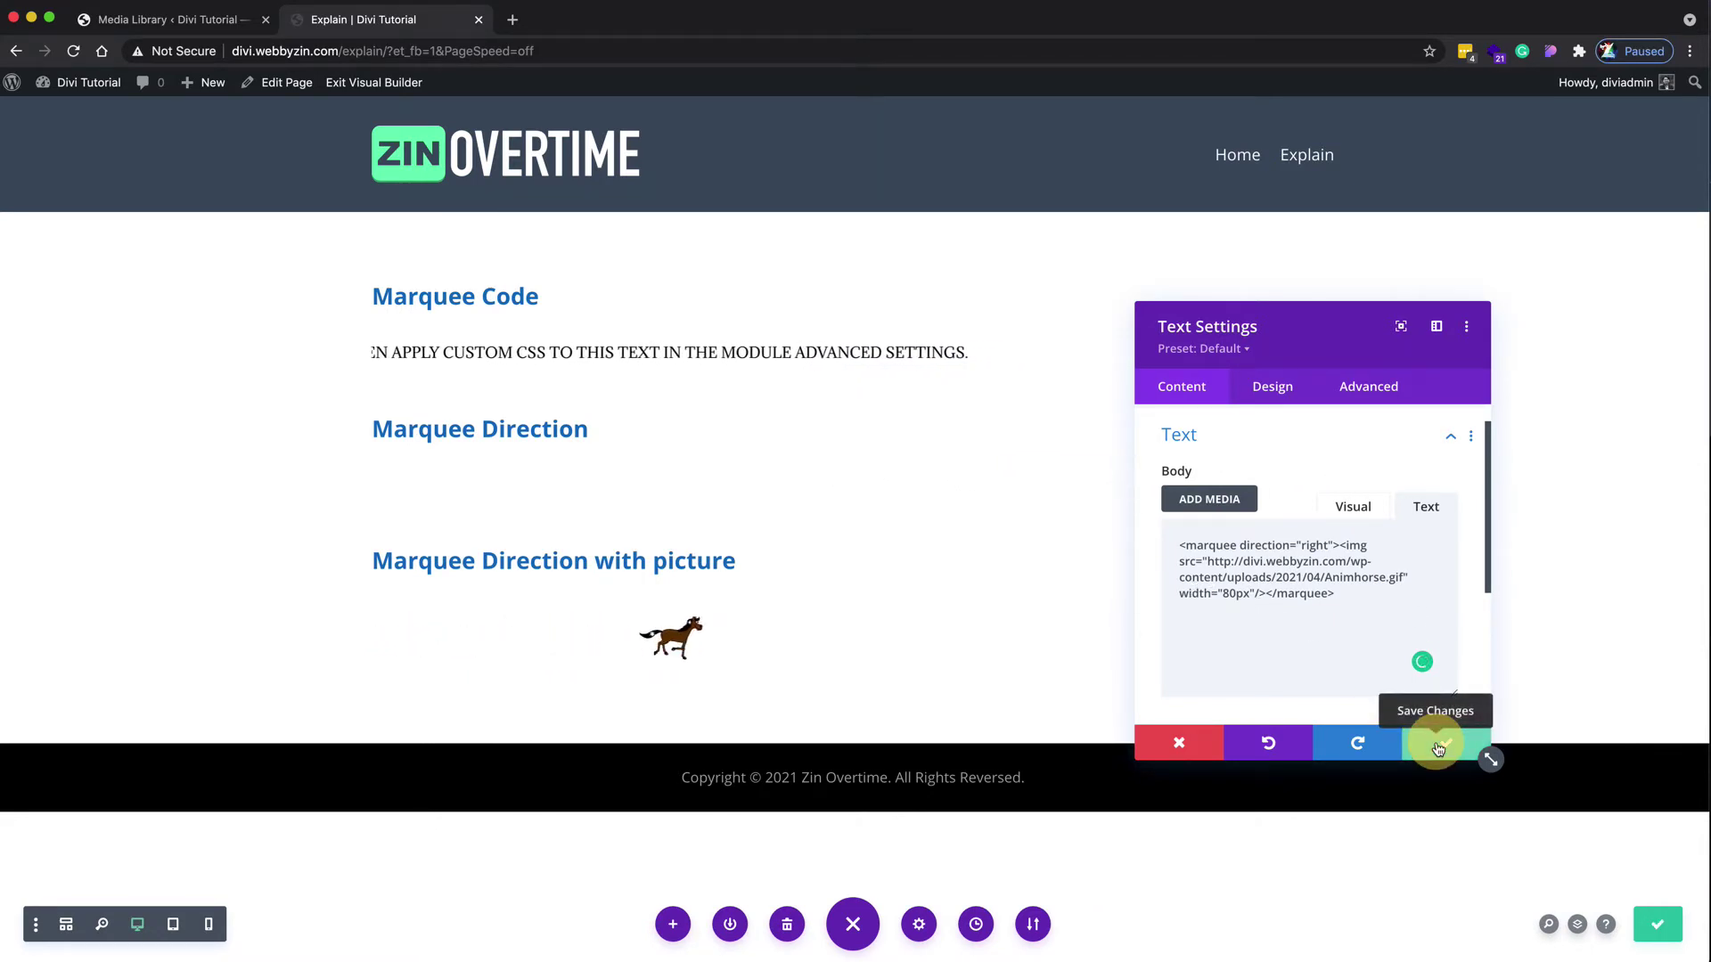
pyautogui.click(1437, 747)
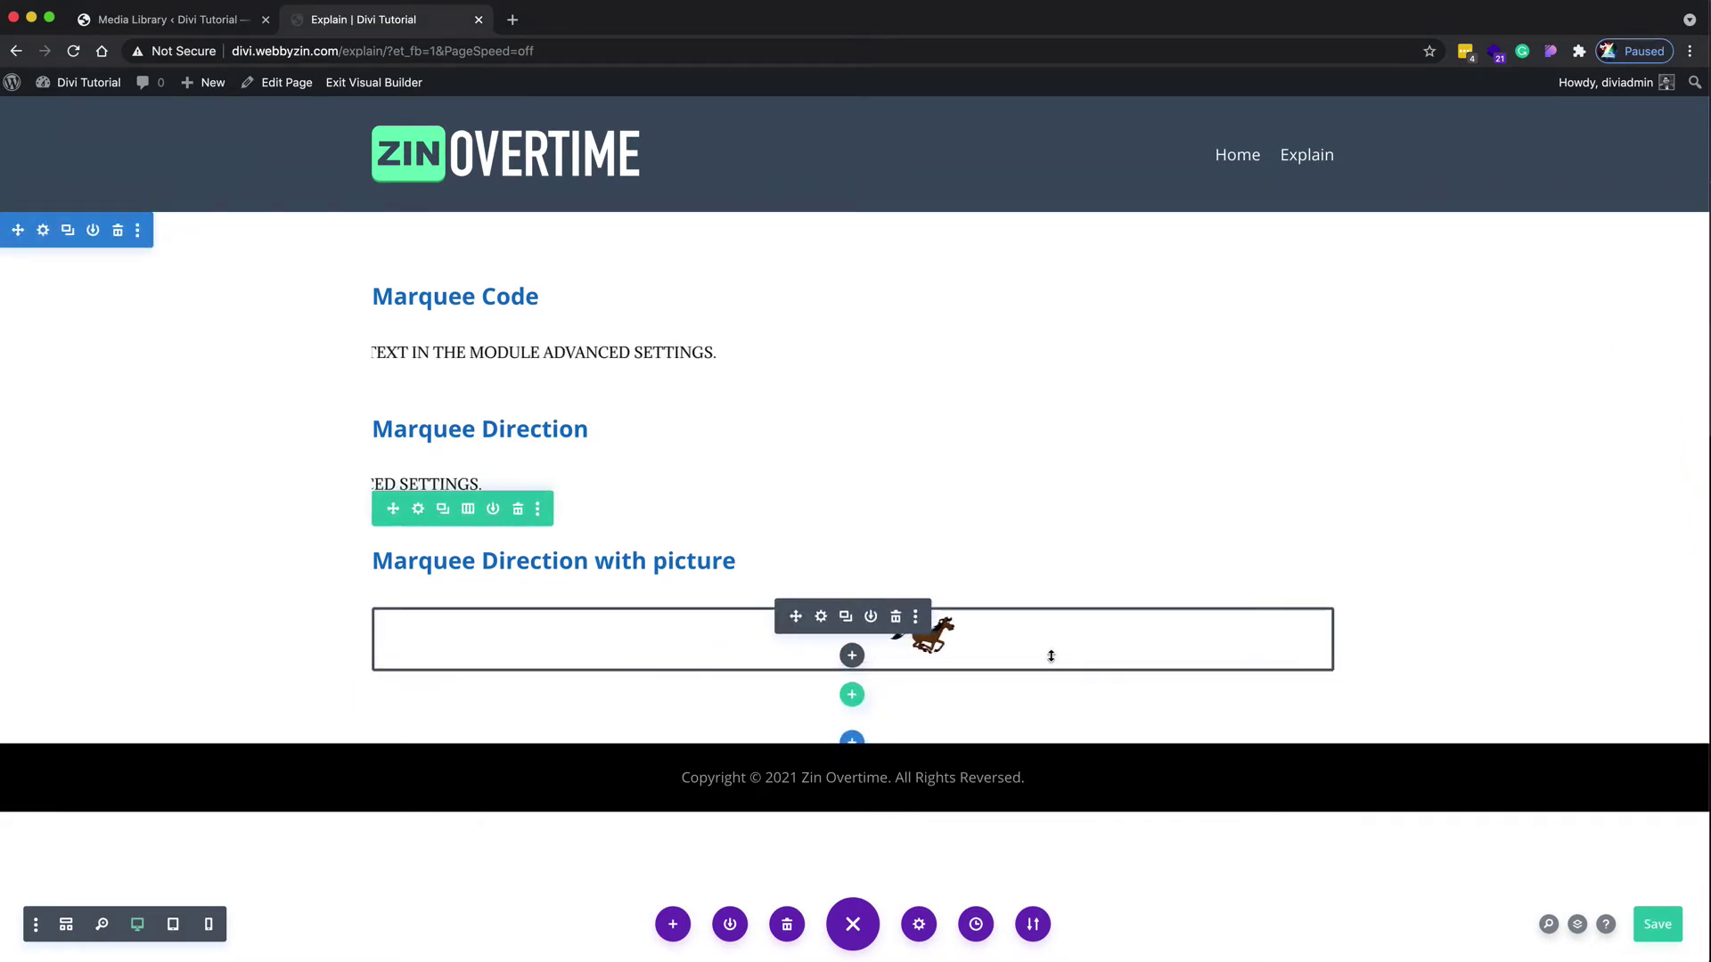
# Step: Set the direction of the horse picture's marquee to "left" and save the module
pyautogui.click(818, 622)
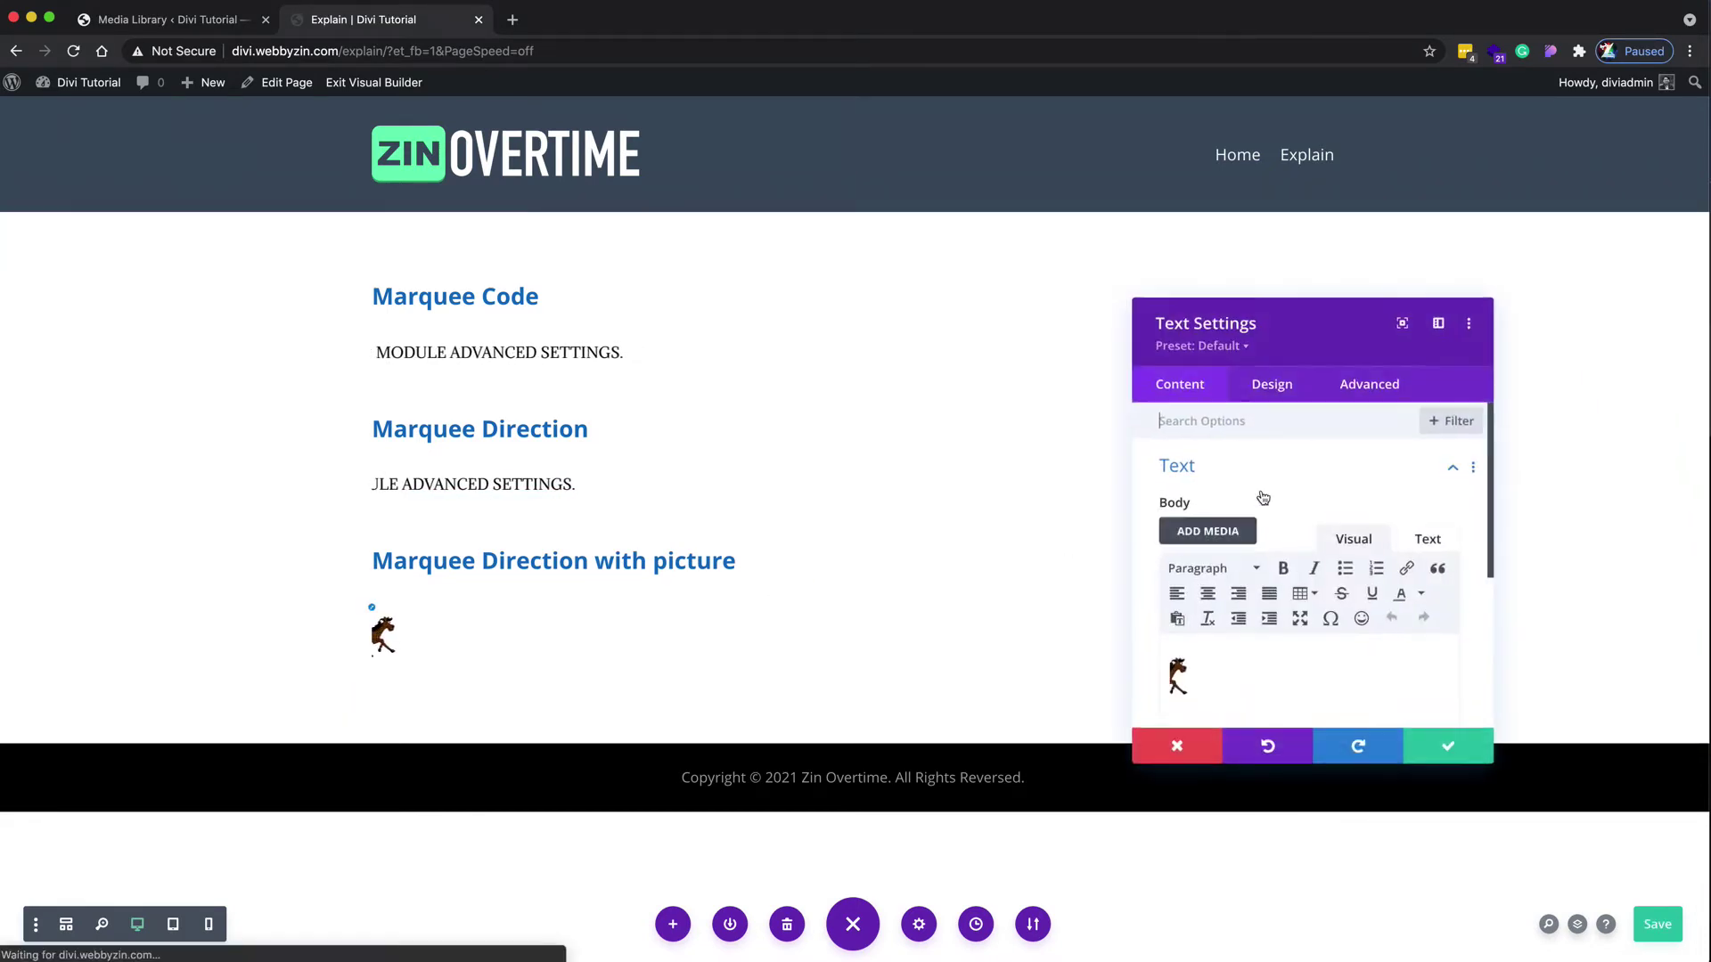
pyautogui.click(1274, 392)
pyautogui.click(1153, 397)
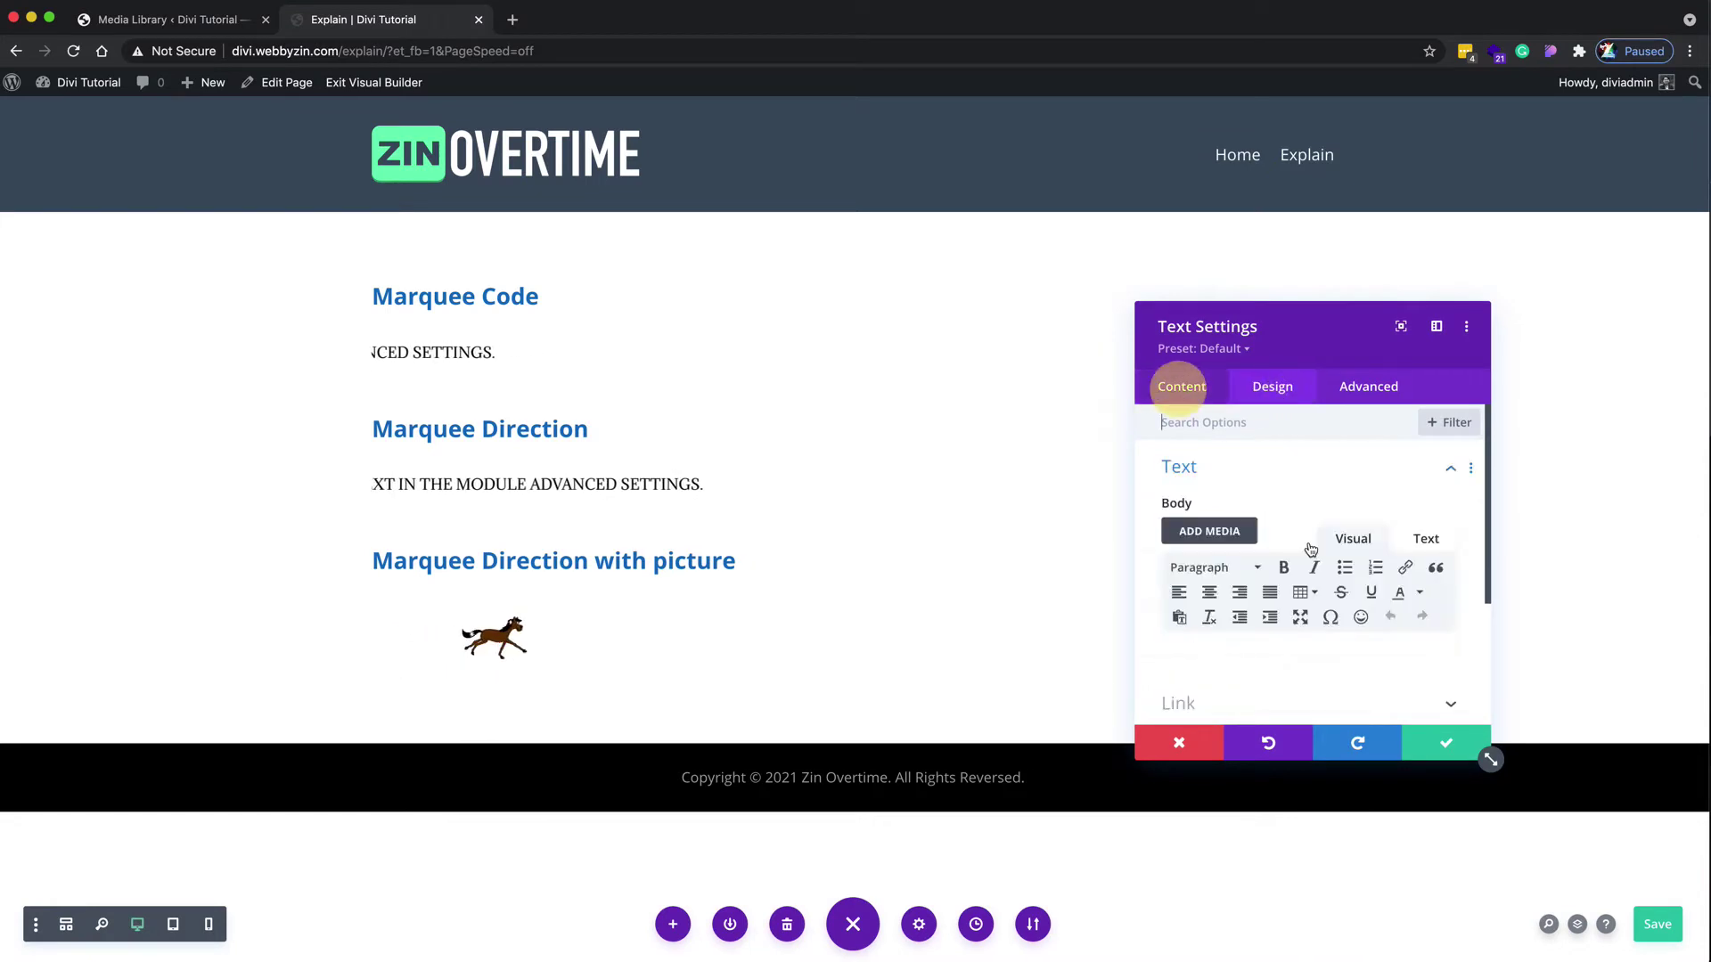
pyautogui.click(1424, 540)
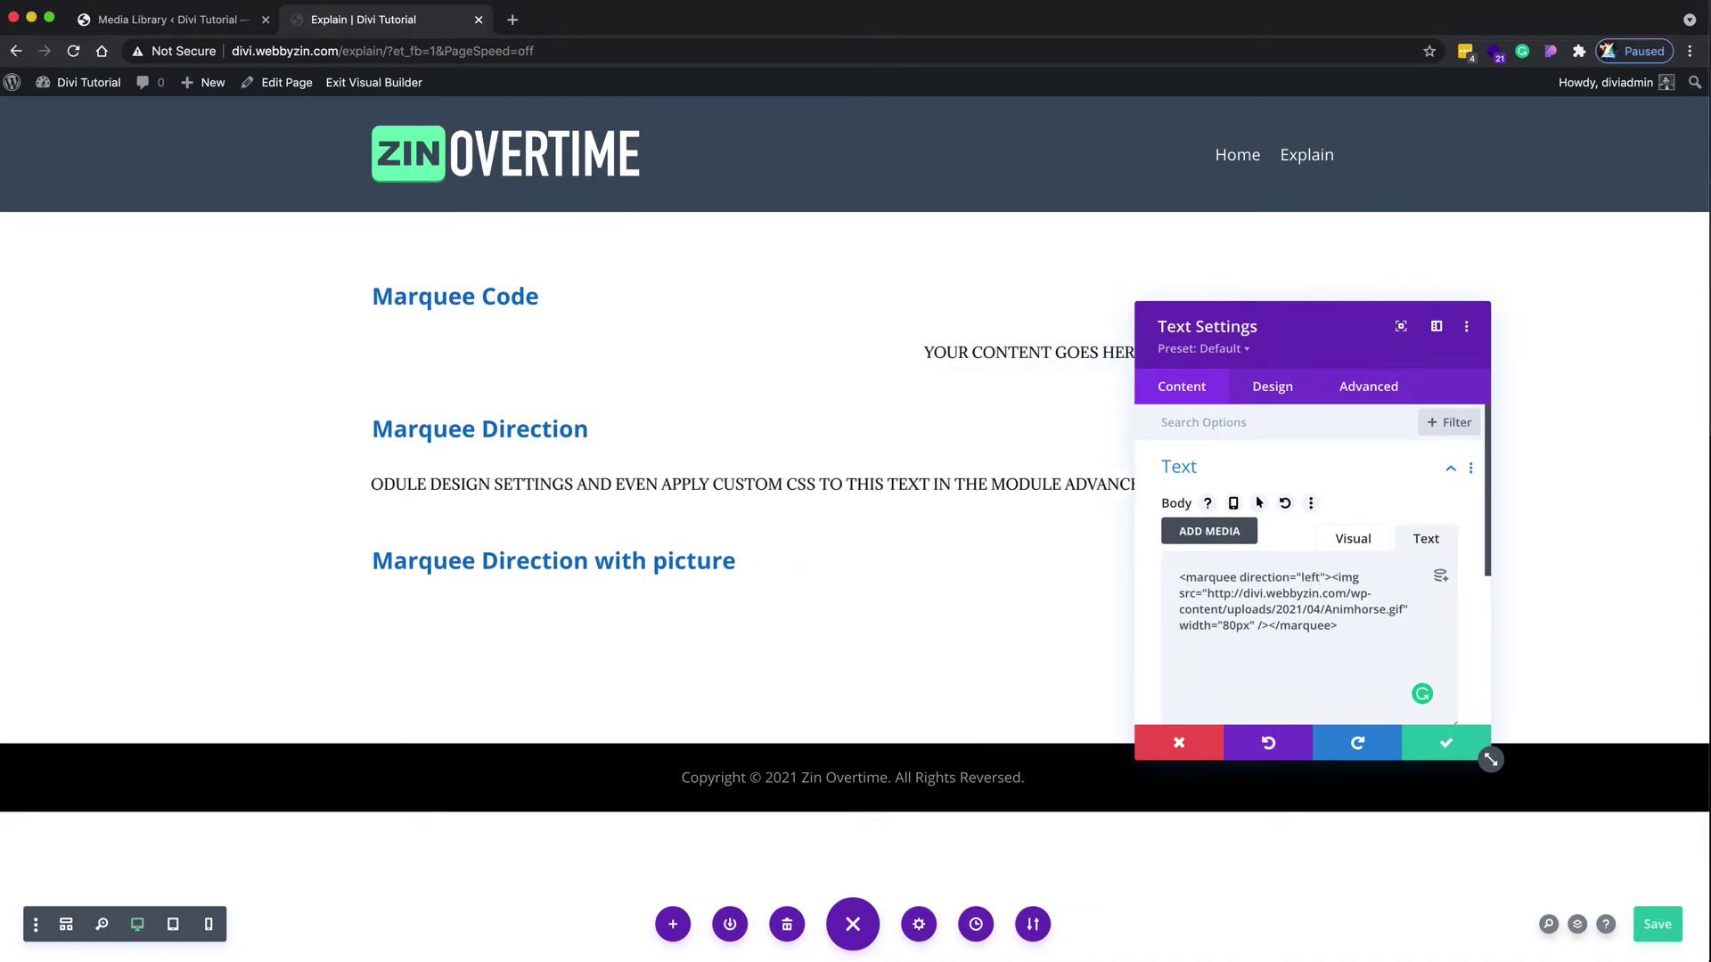
pyautogui.click(1446, 753)
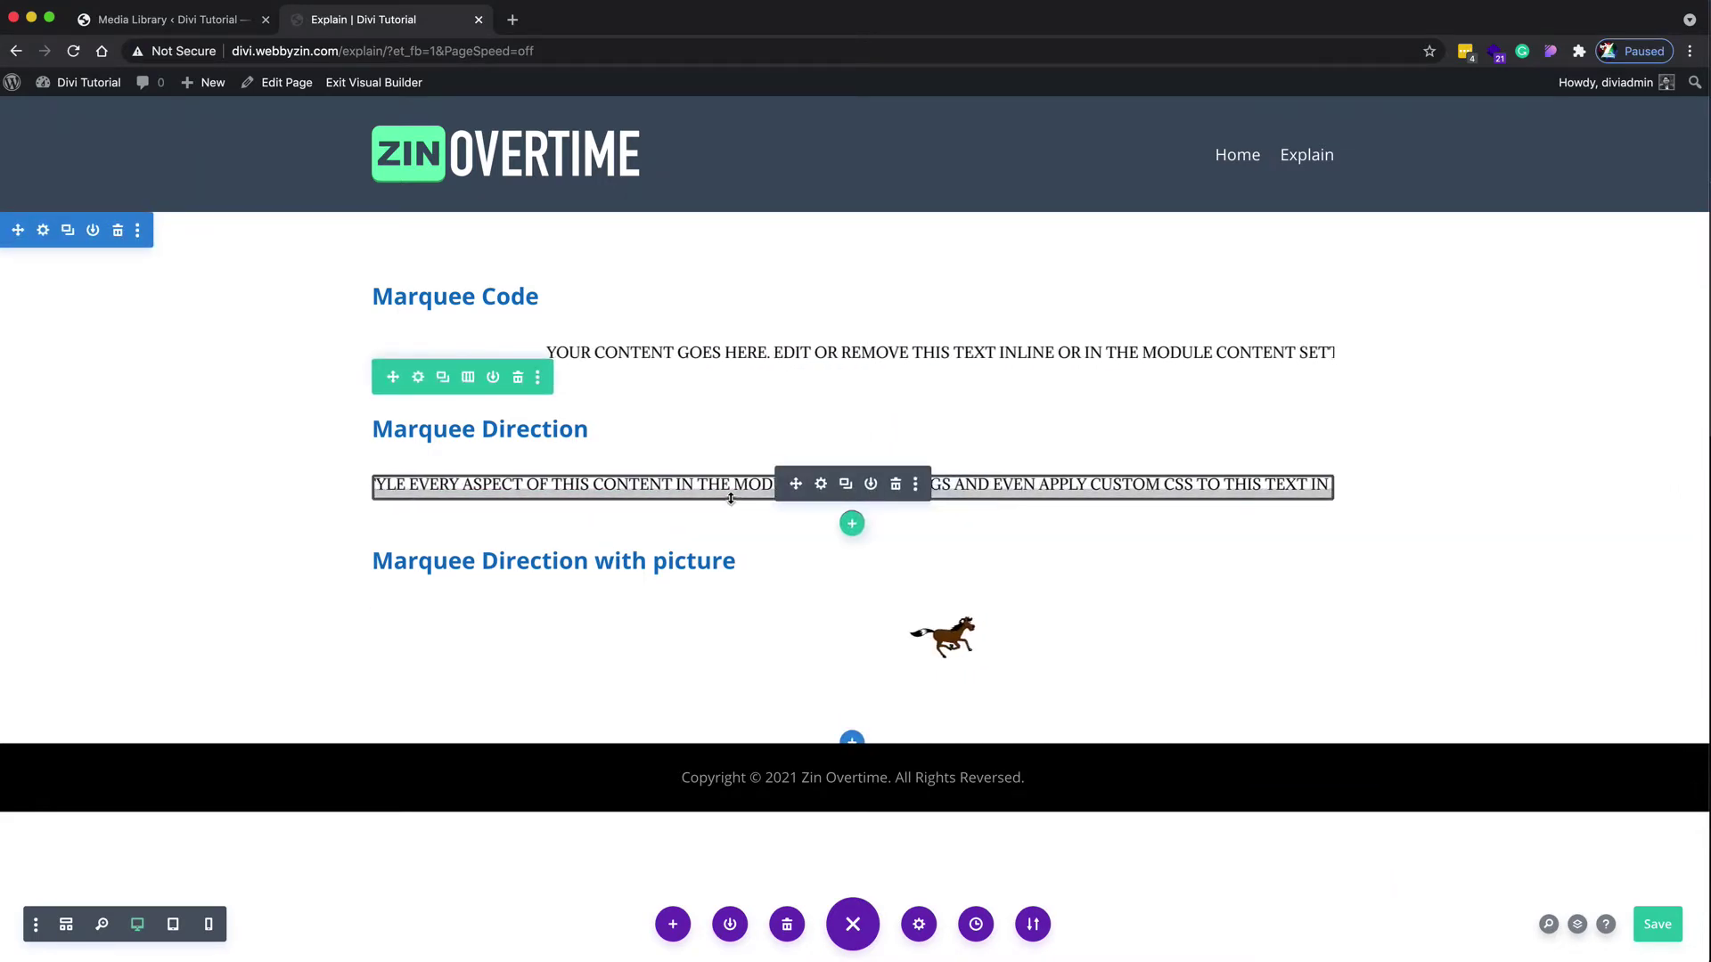
# Step: Set the marquee direction of the scrolling text under "Marquee Direction" to "up" in its HTML code
pyautogui.click(821, 484)
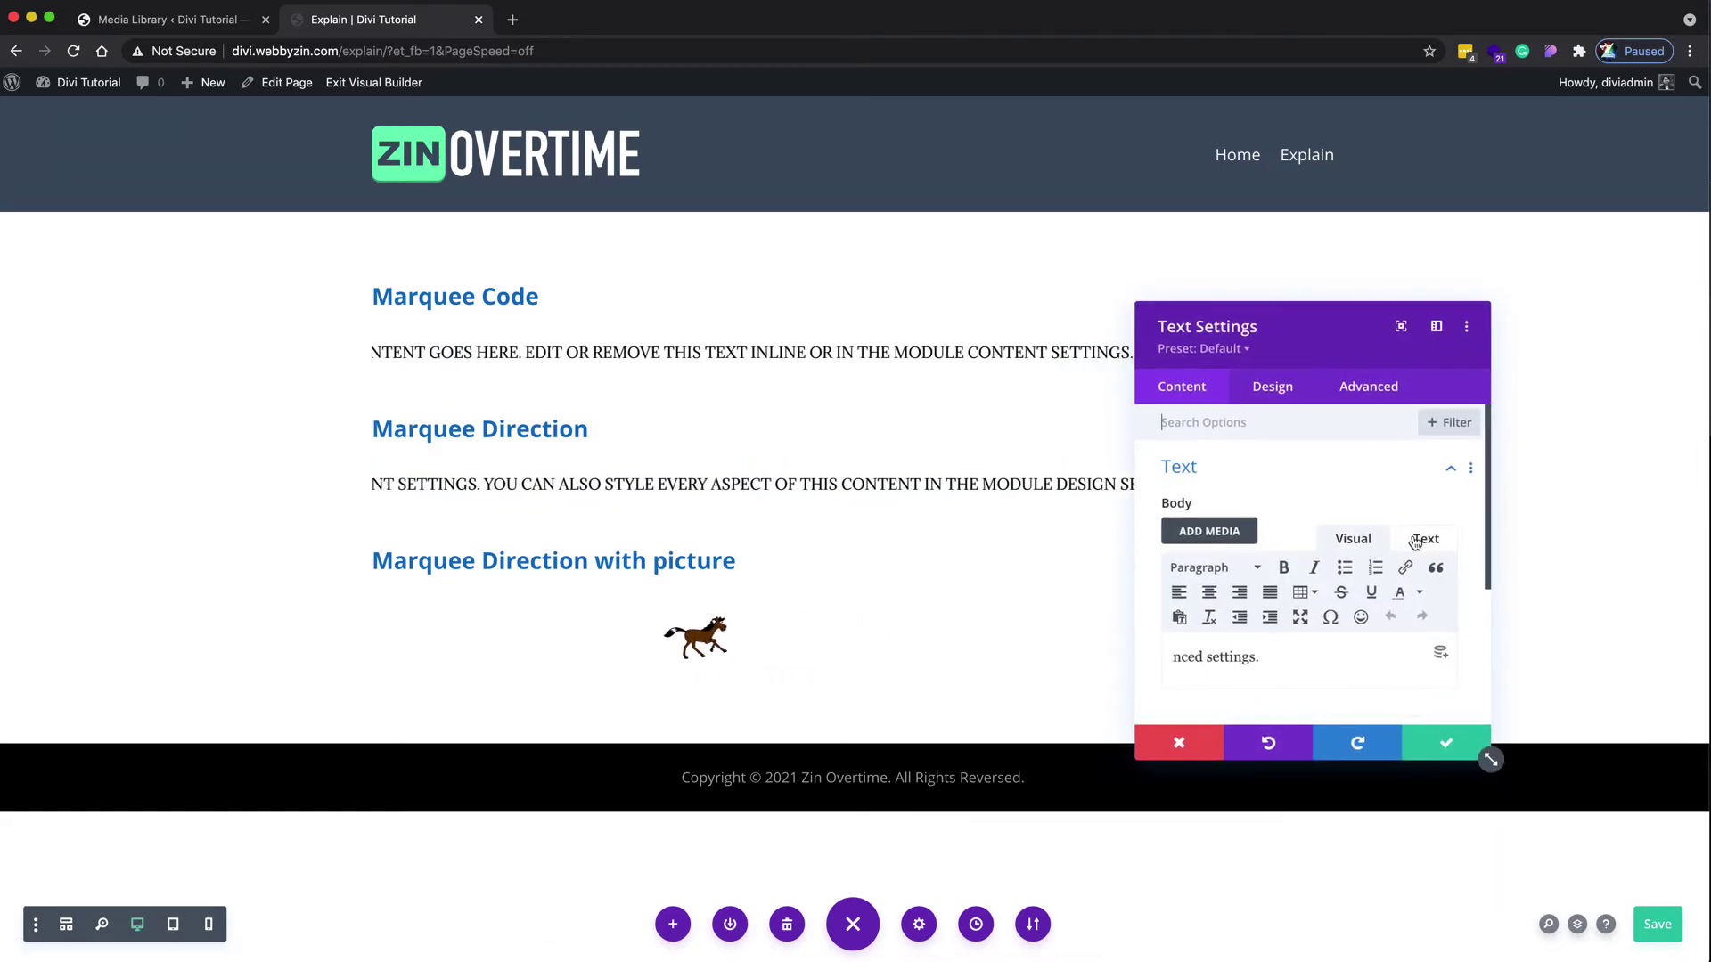
pyautogui.click(1423, 539)
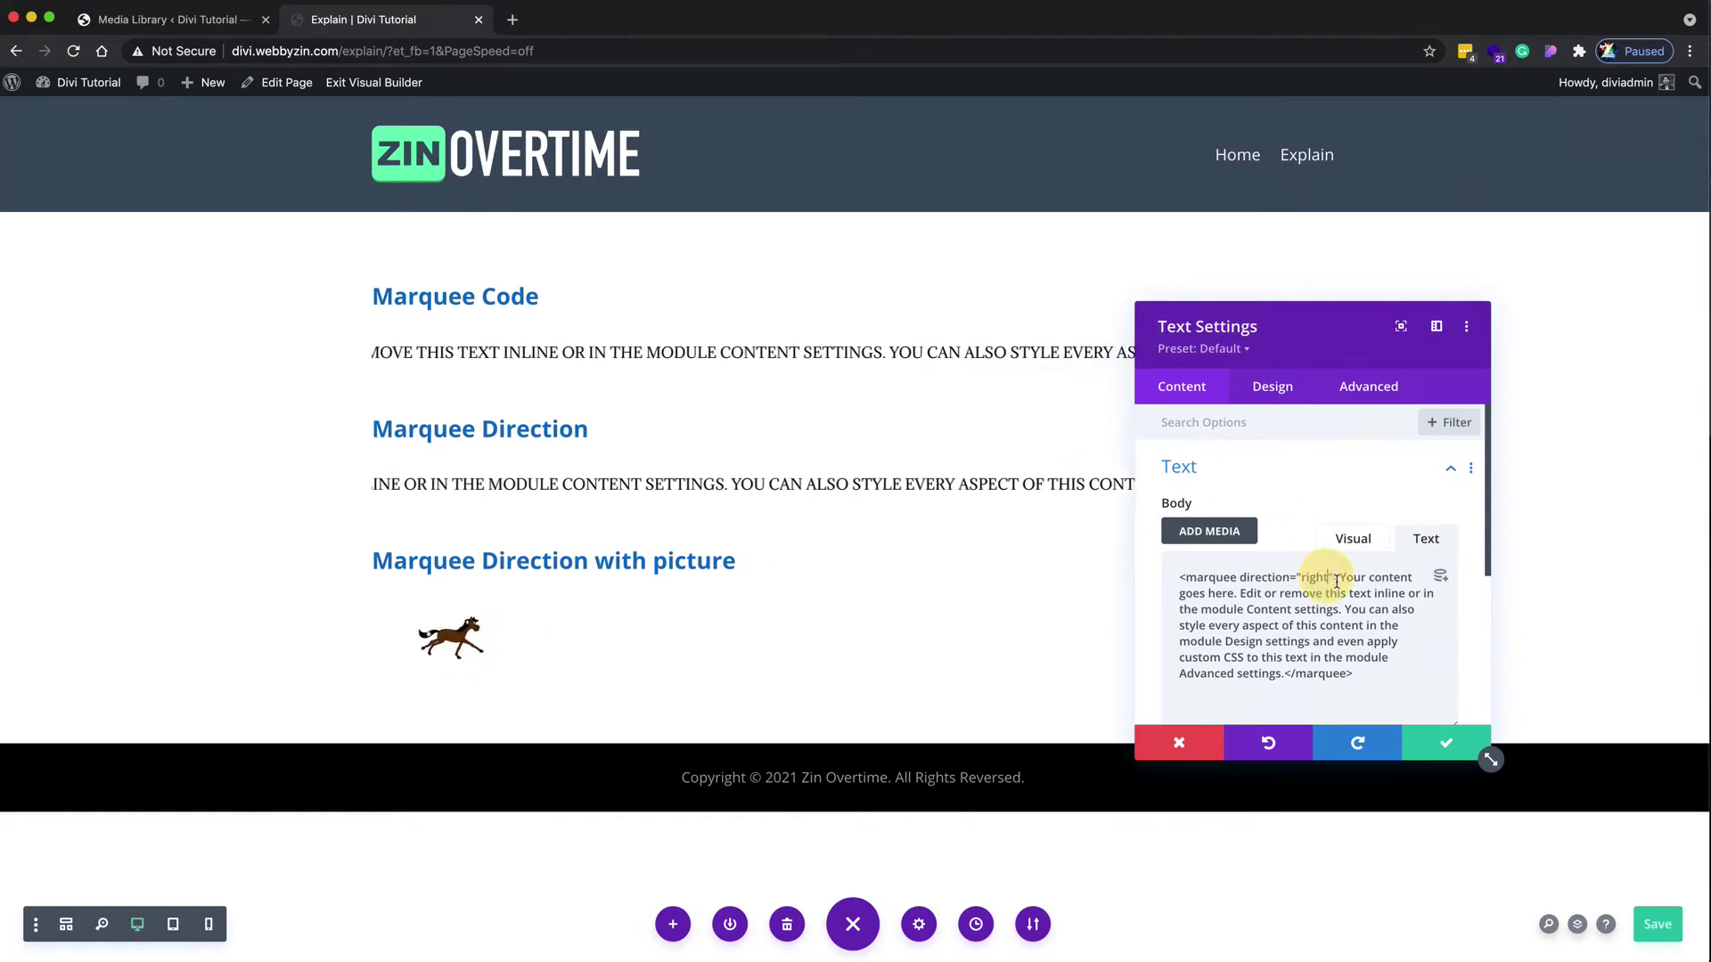
pyautogui.press('BackSpace')
pyautogui.press('BackSpace')
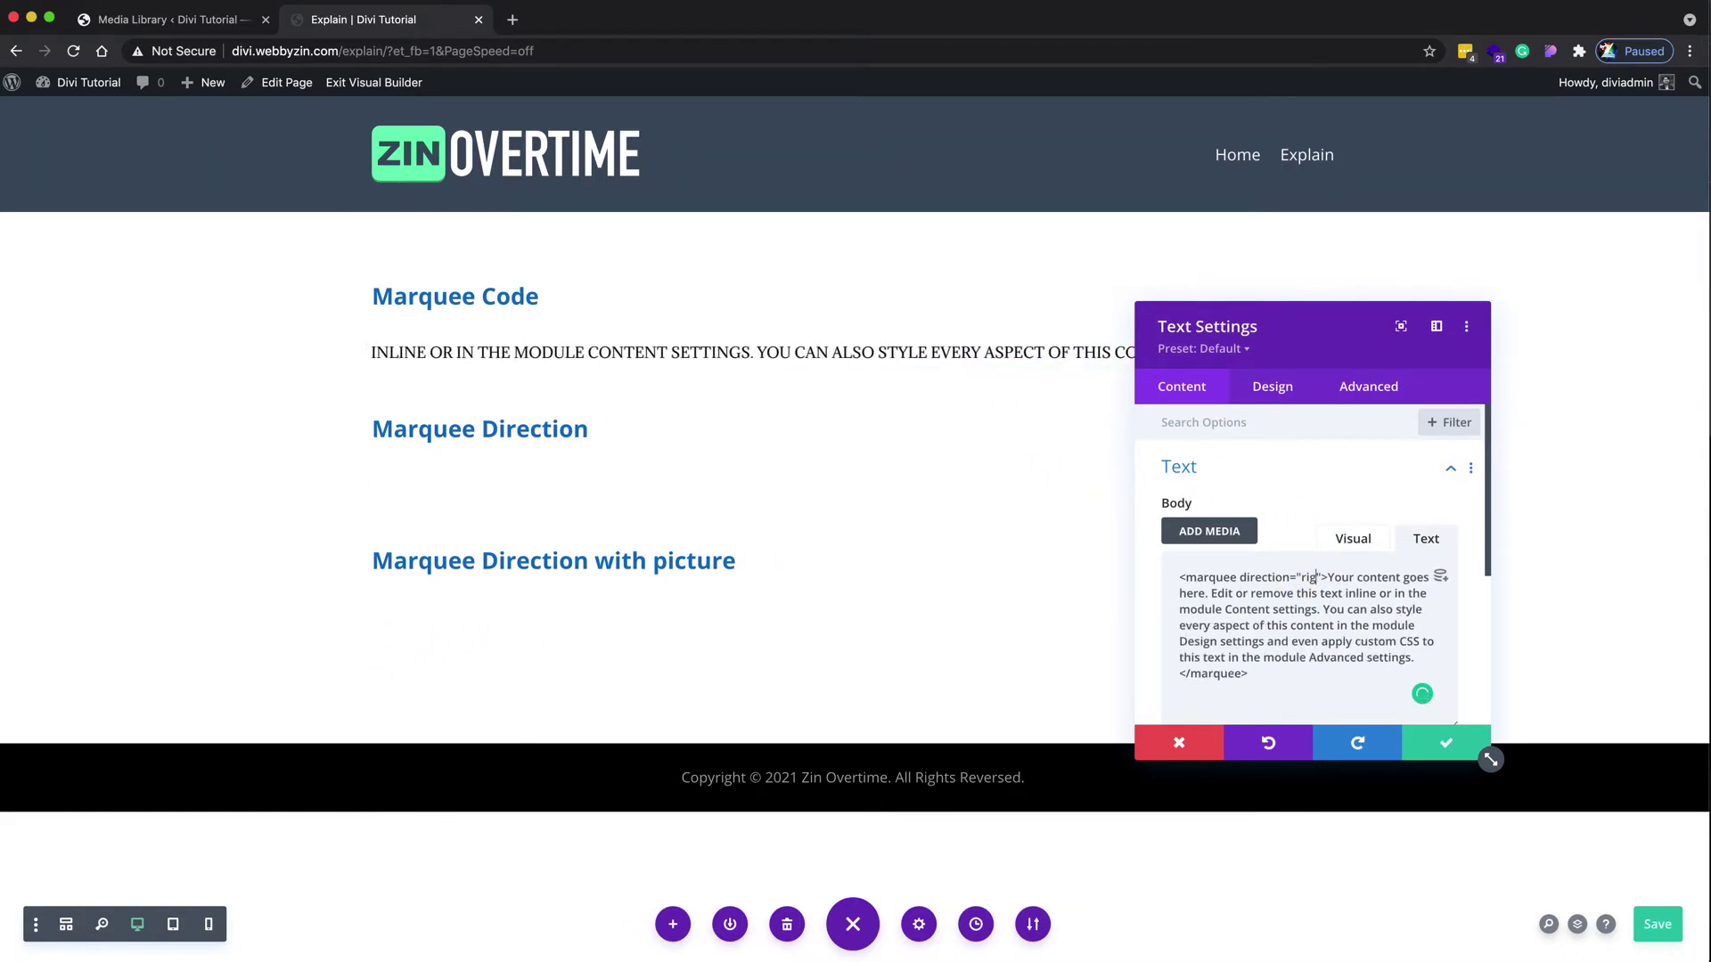
pyautogui.write('u')
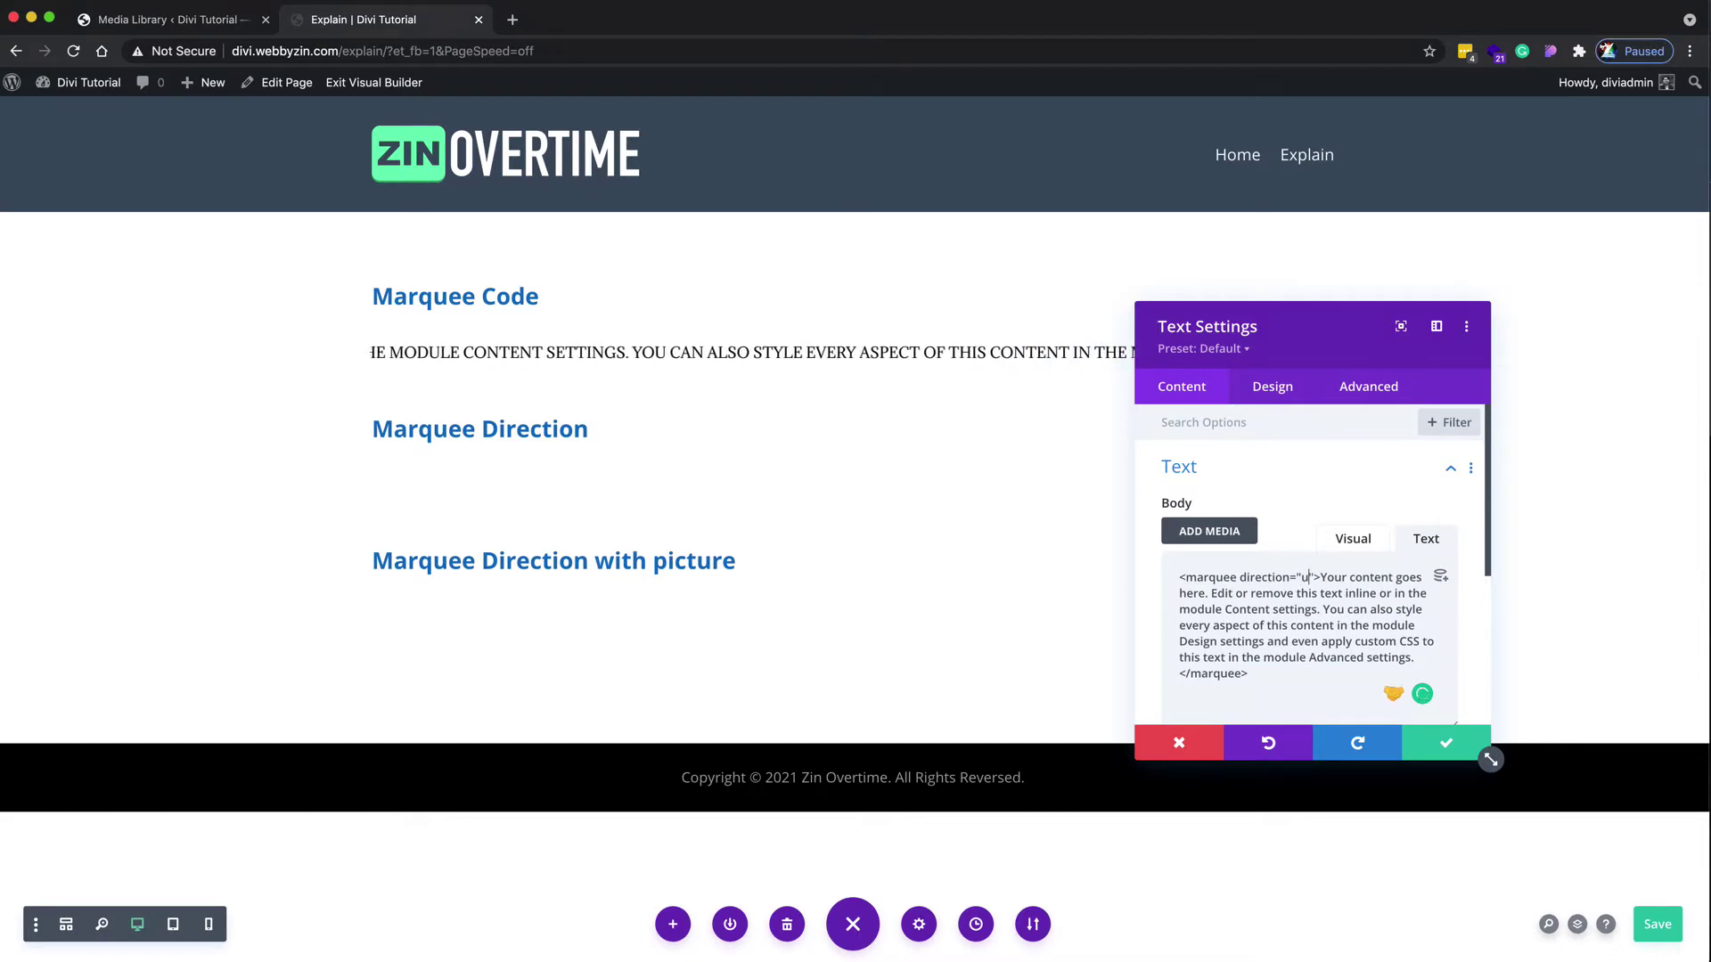
pyautogui.write('p')
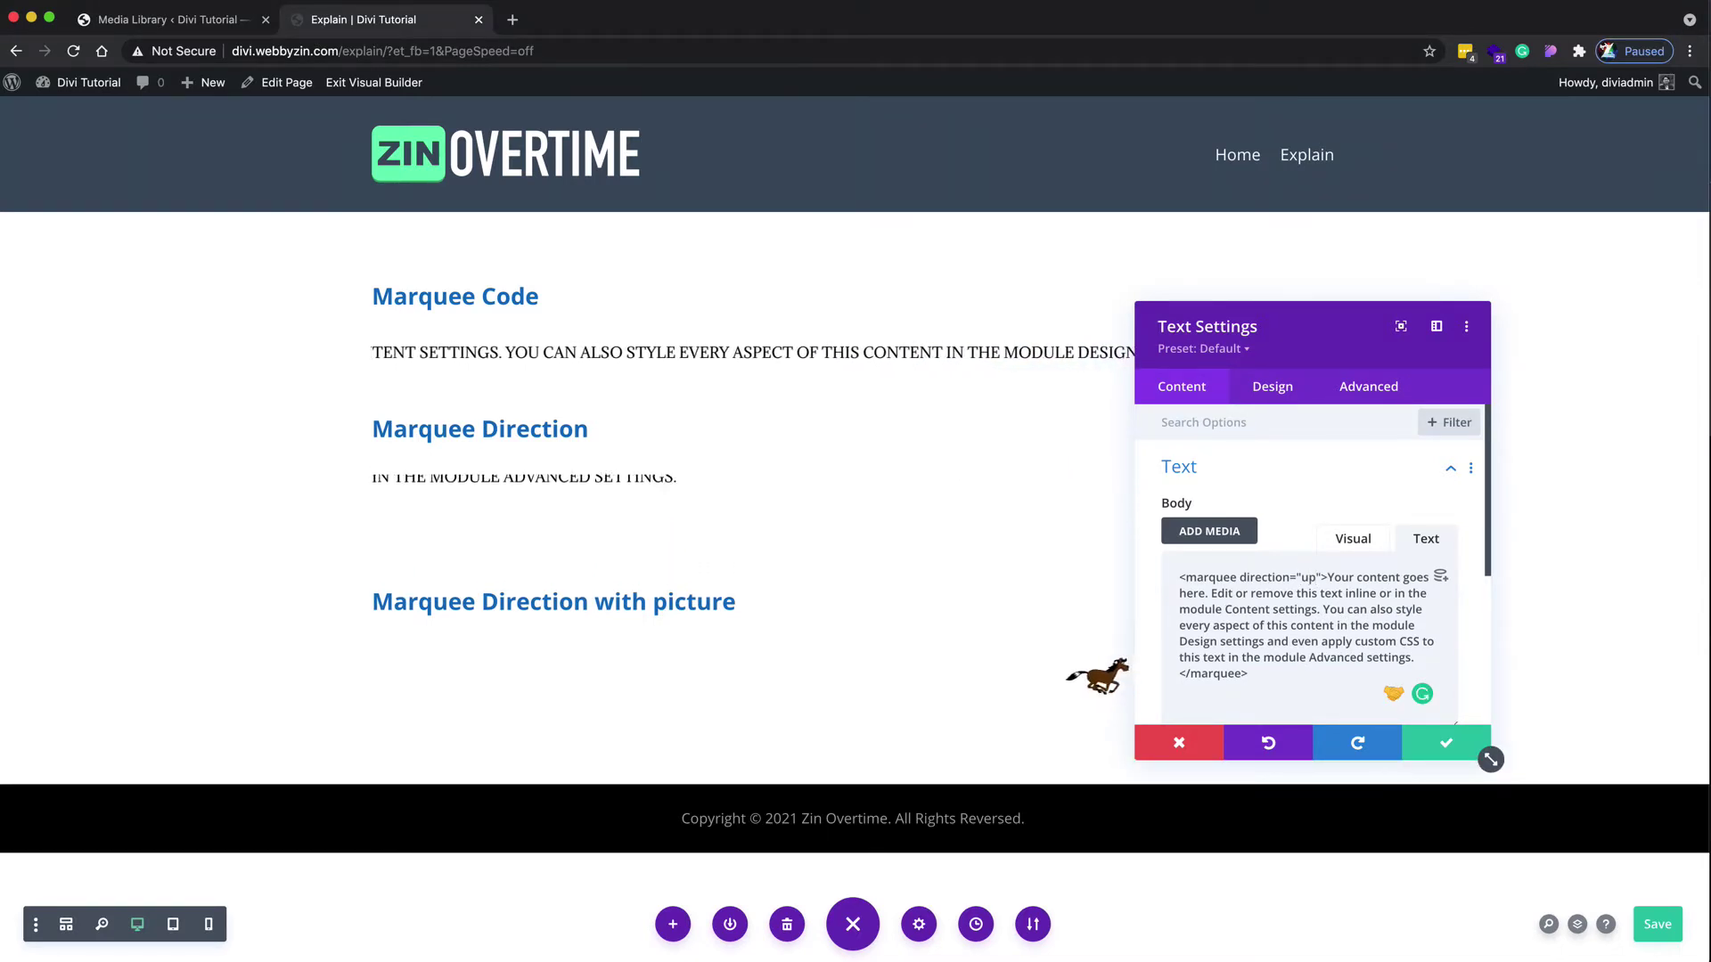
# Step: Change the marquee direction of the text under "Marquee Direction" to "down" and save the module
pyautogui.press('BackSpace')
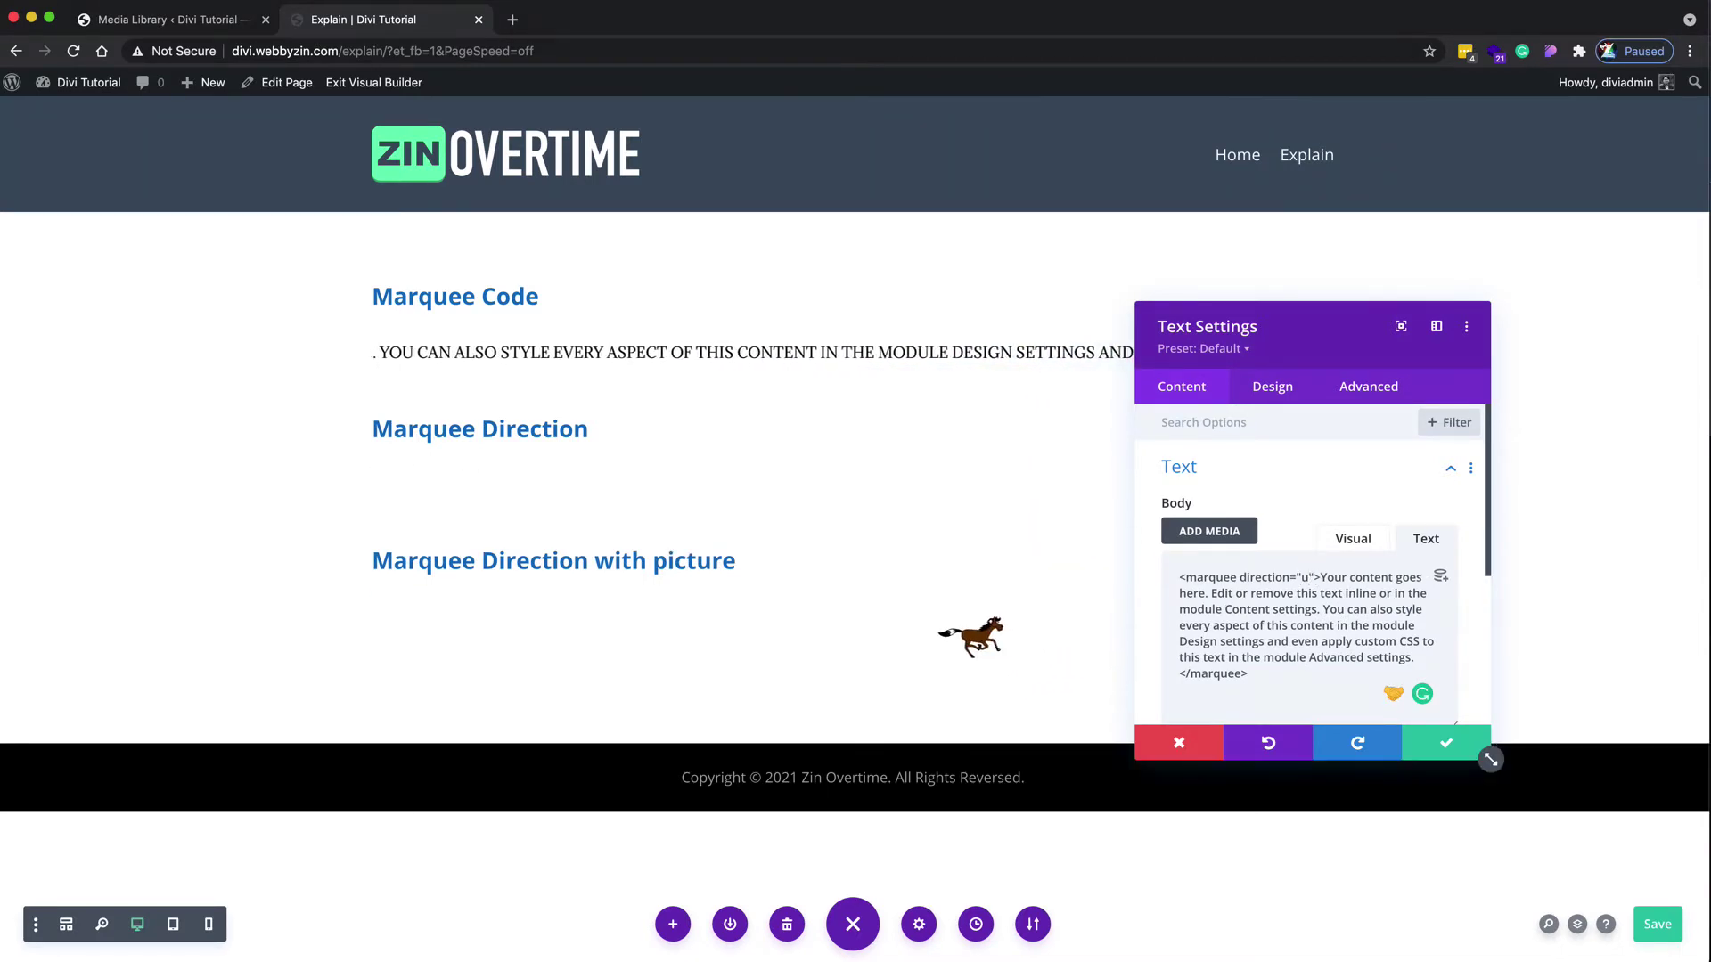
pyautogui.write('down')
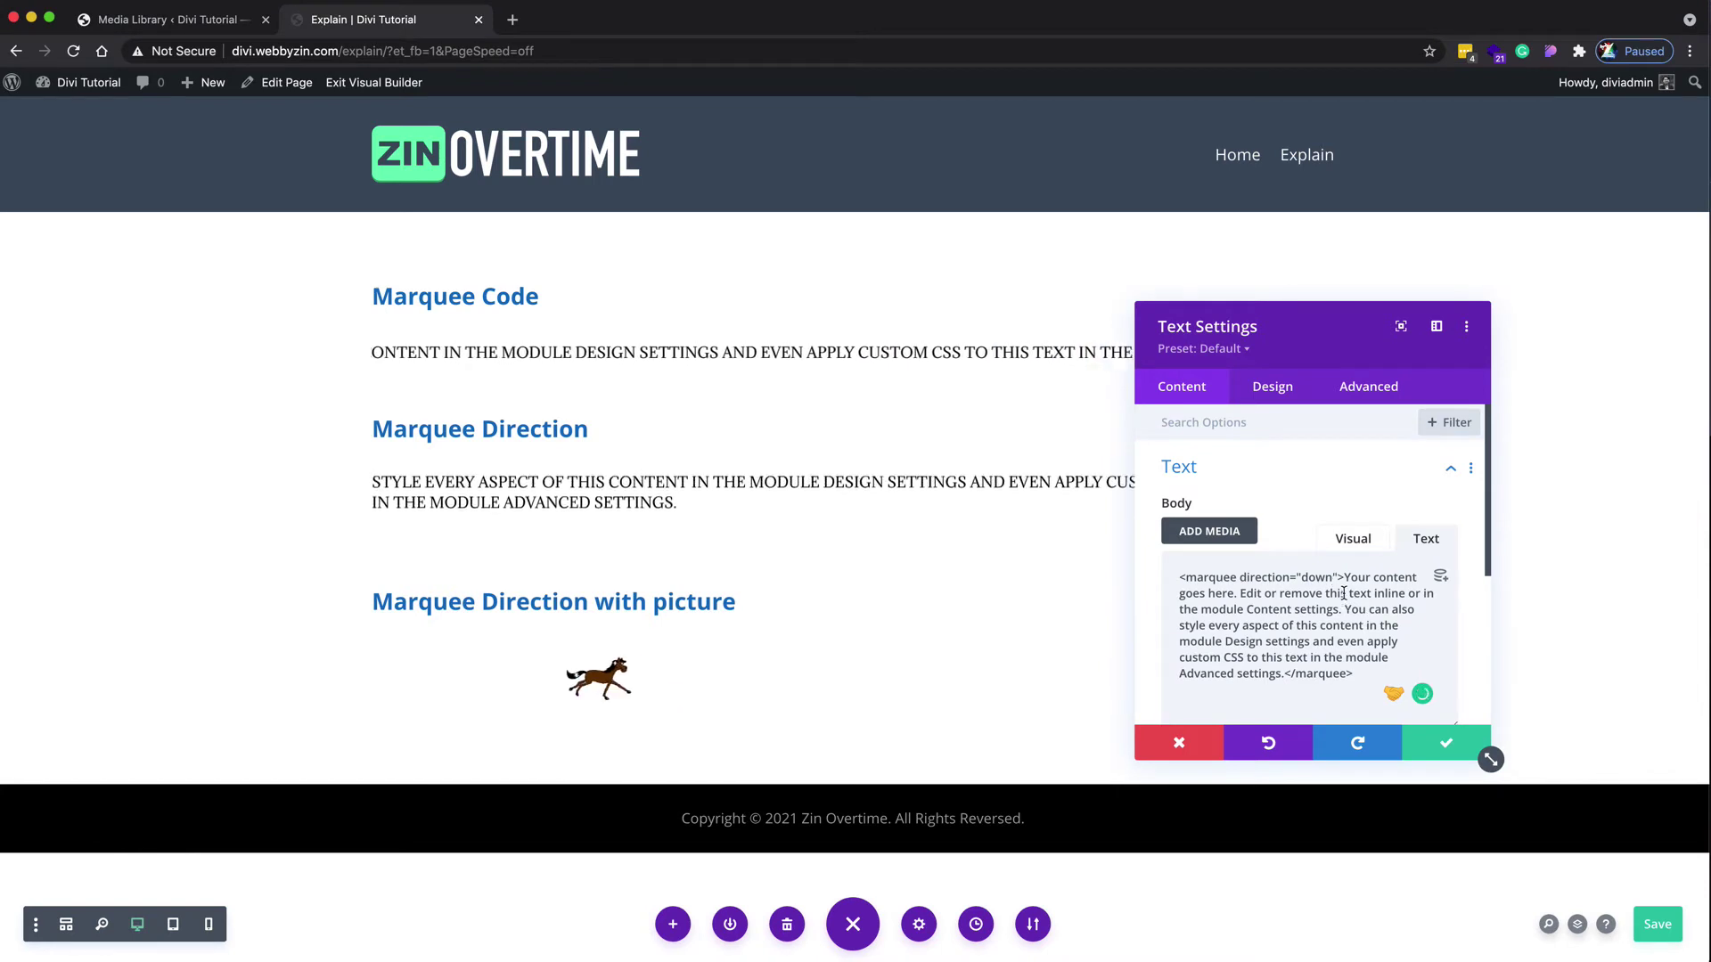
pyautogui.click(1424, 751)
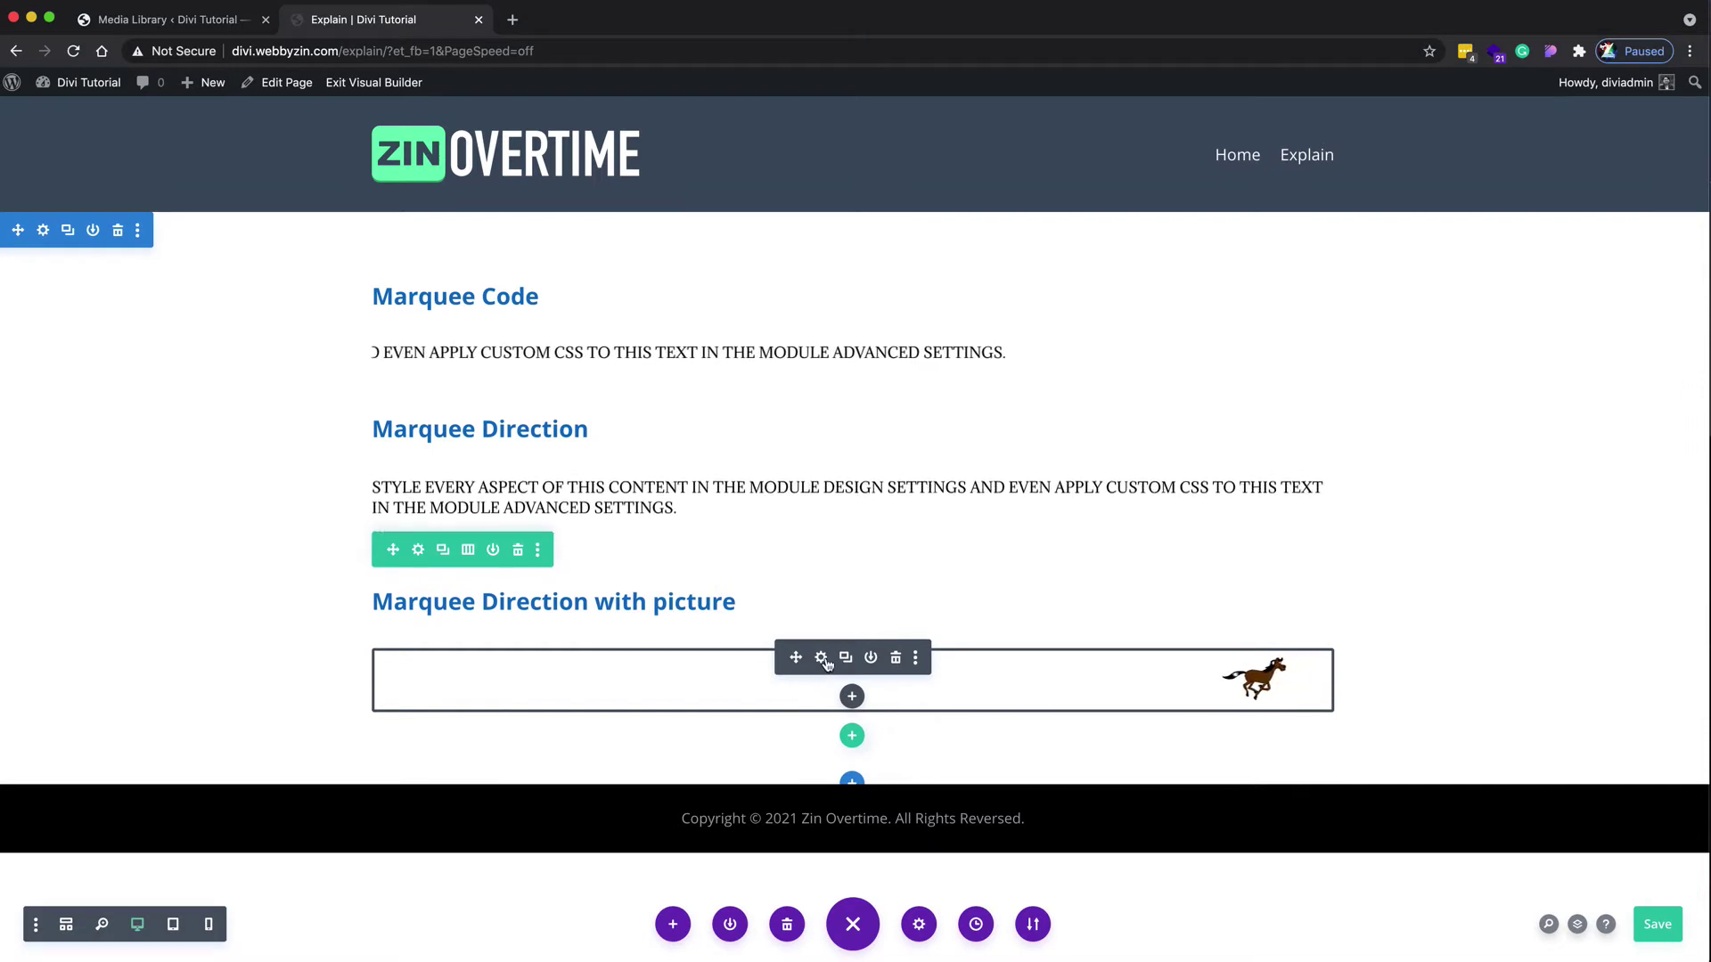
# Step: Set the horse picture's marquee direction back to "right" in its HTML code and save the module
pyautogui.click(821, 659)
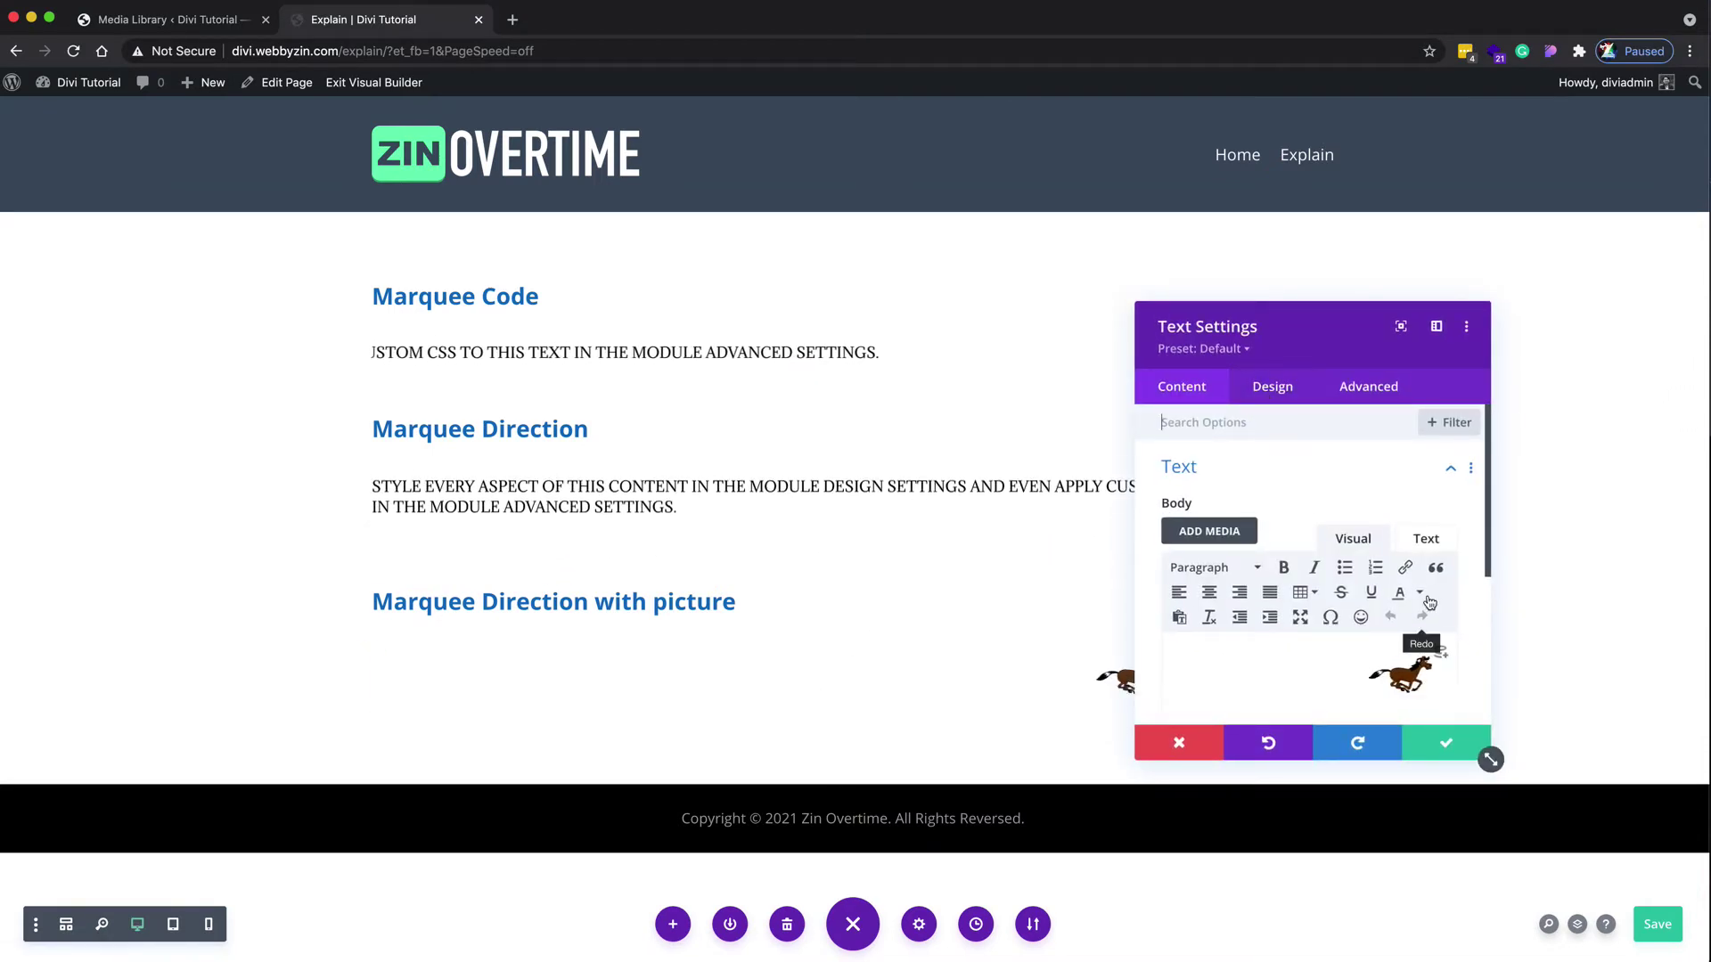
pyautogui.click(1426, 538)
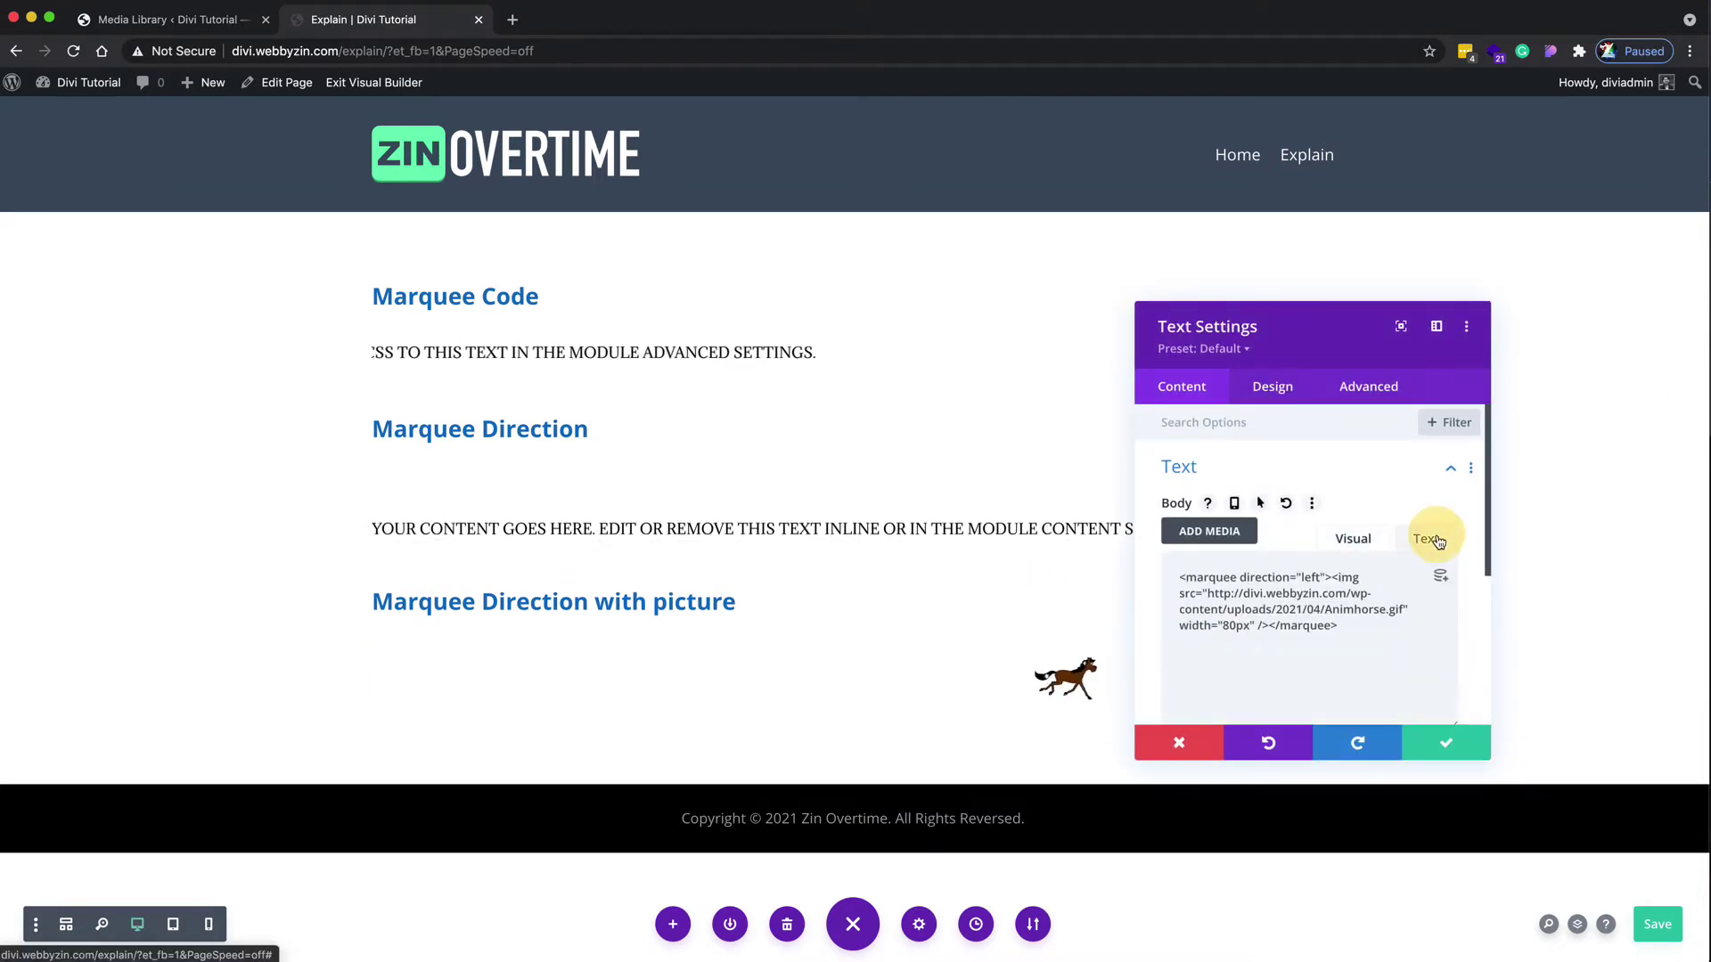
pyautogui.click(1321, 577)
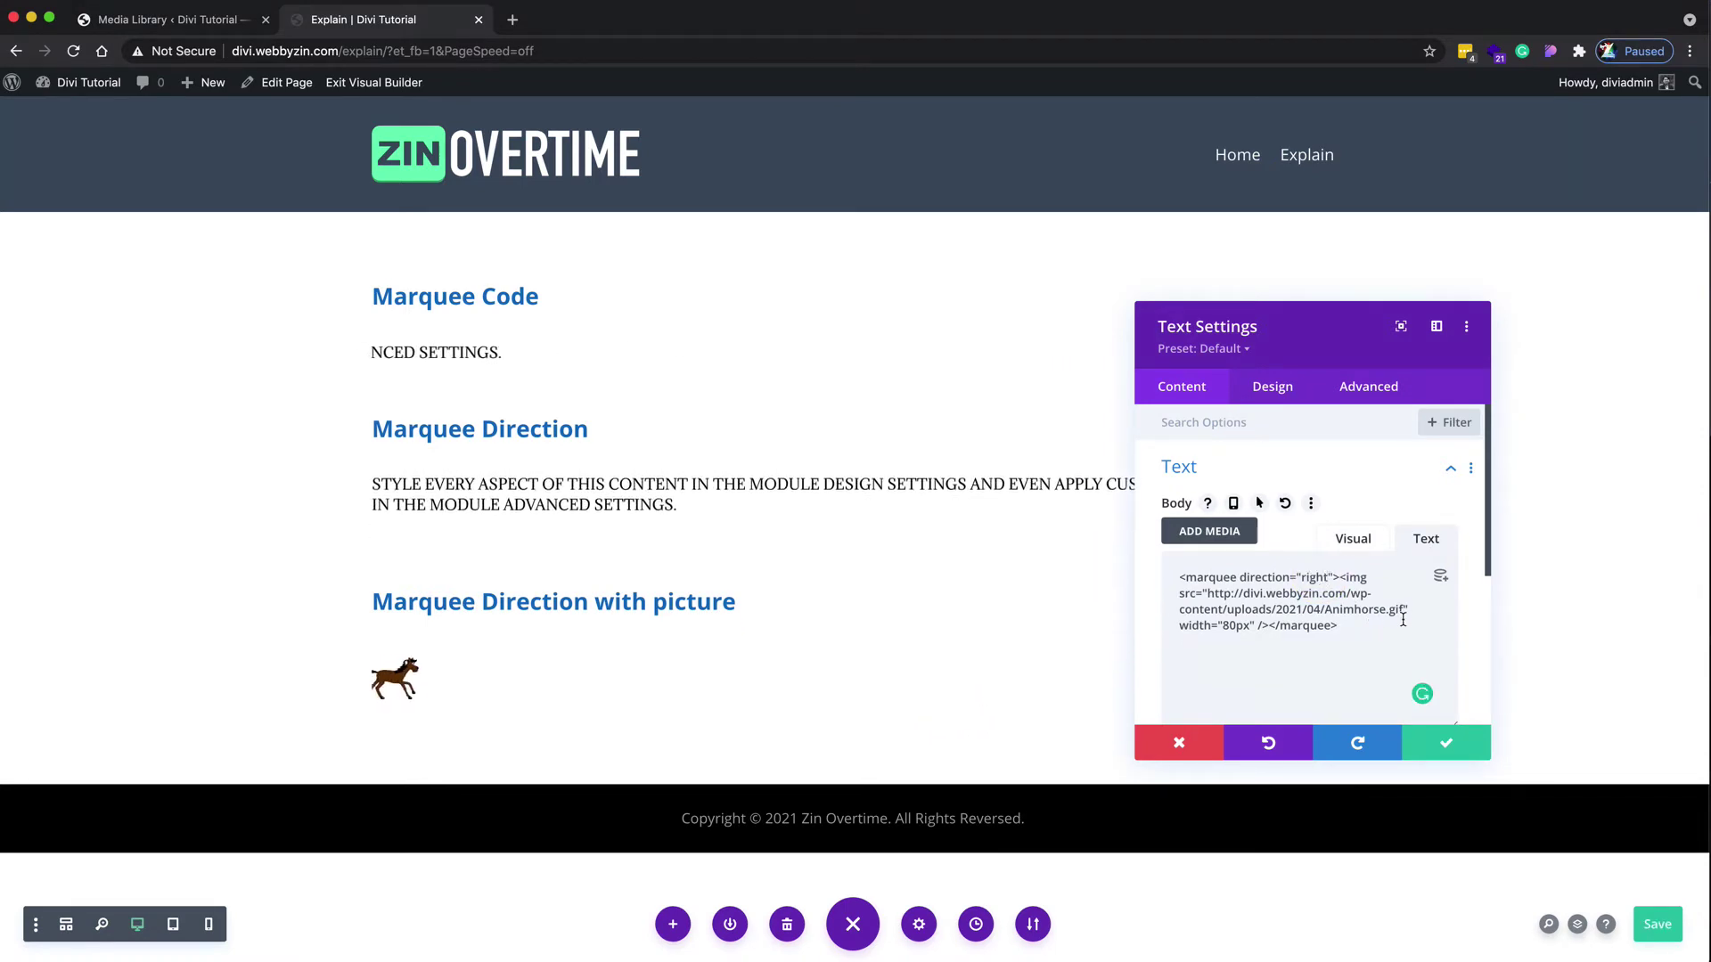
pyautogui.click(1445, 742)
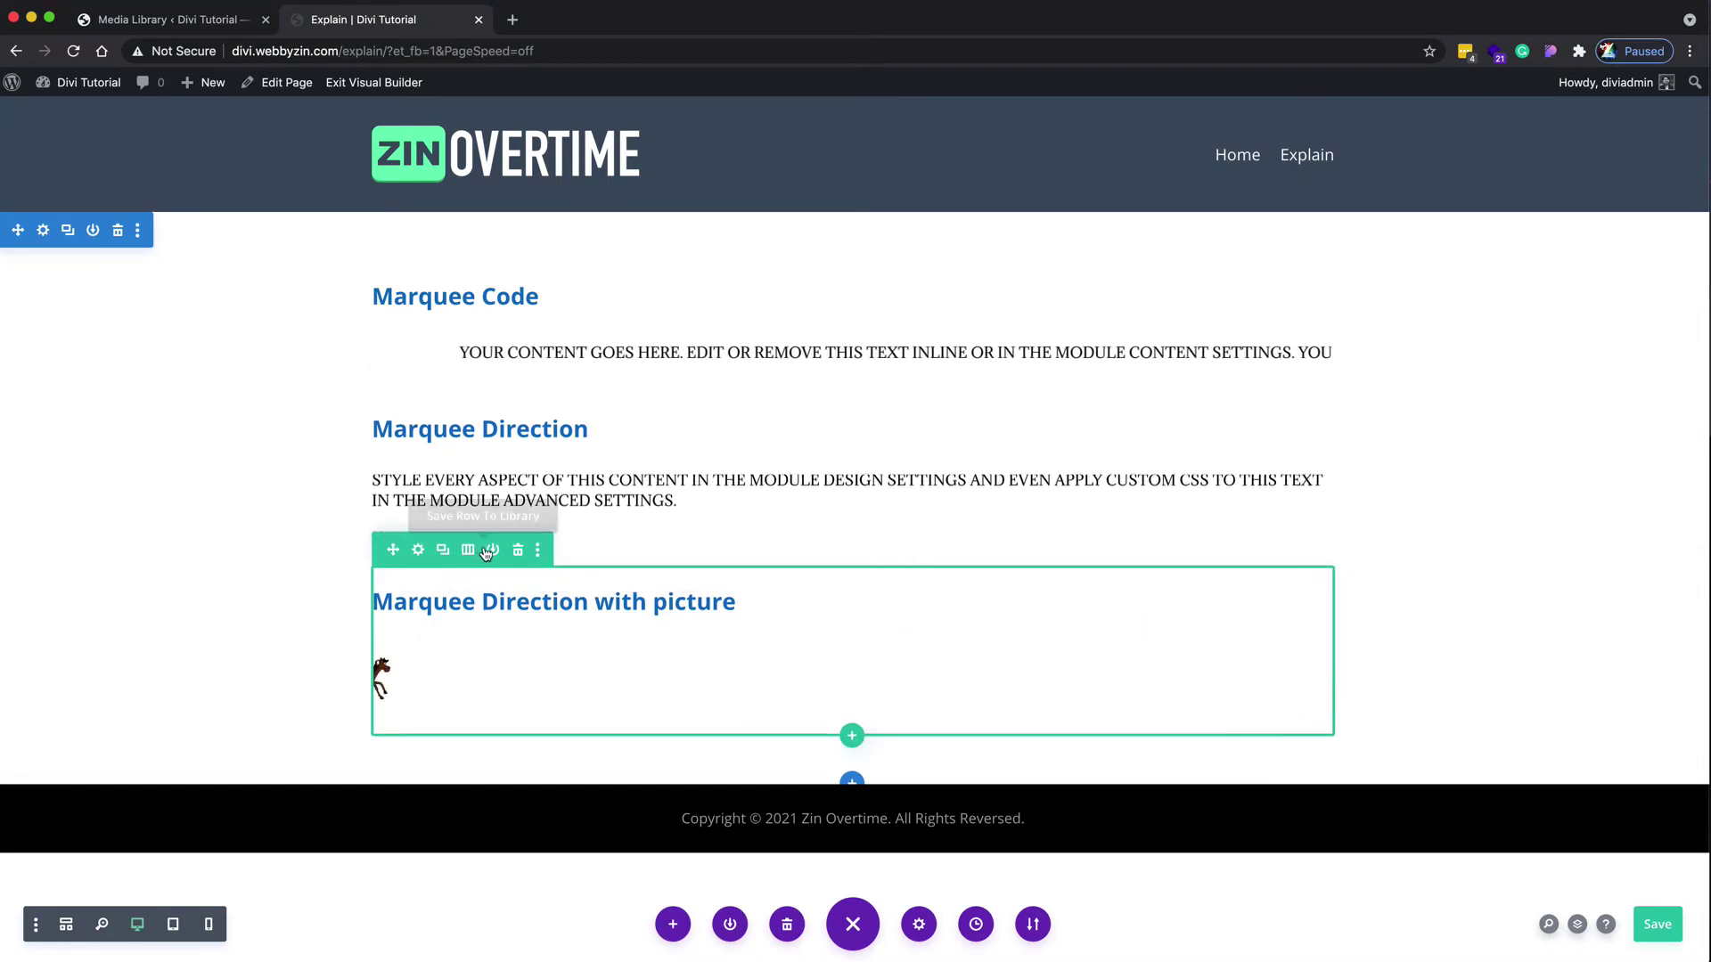
# Step: Duplicate the "Marquee Direction with picture" row and add scrollamount="15" to the copy's horse marquee code, saving the module
pyautogui.click(441, 550)
pyautogui.scroll(-1, 610, 683)
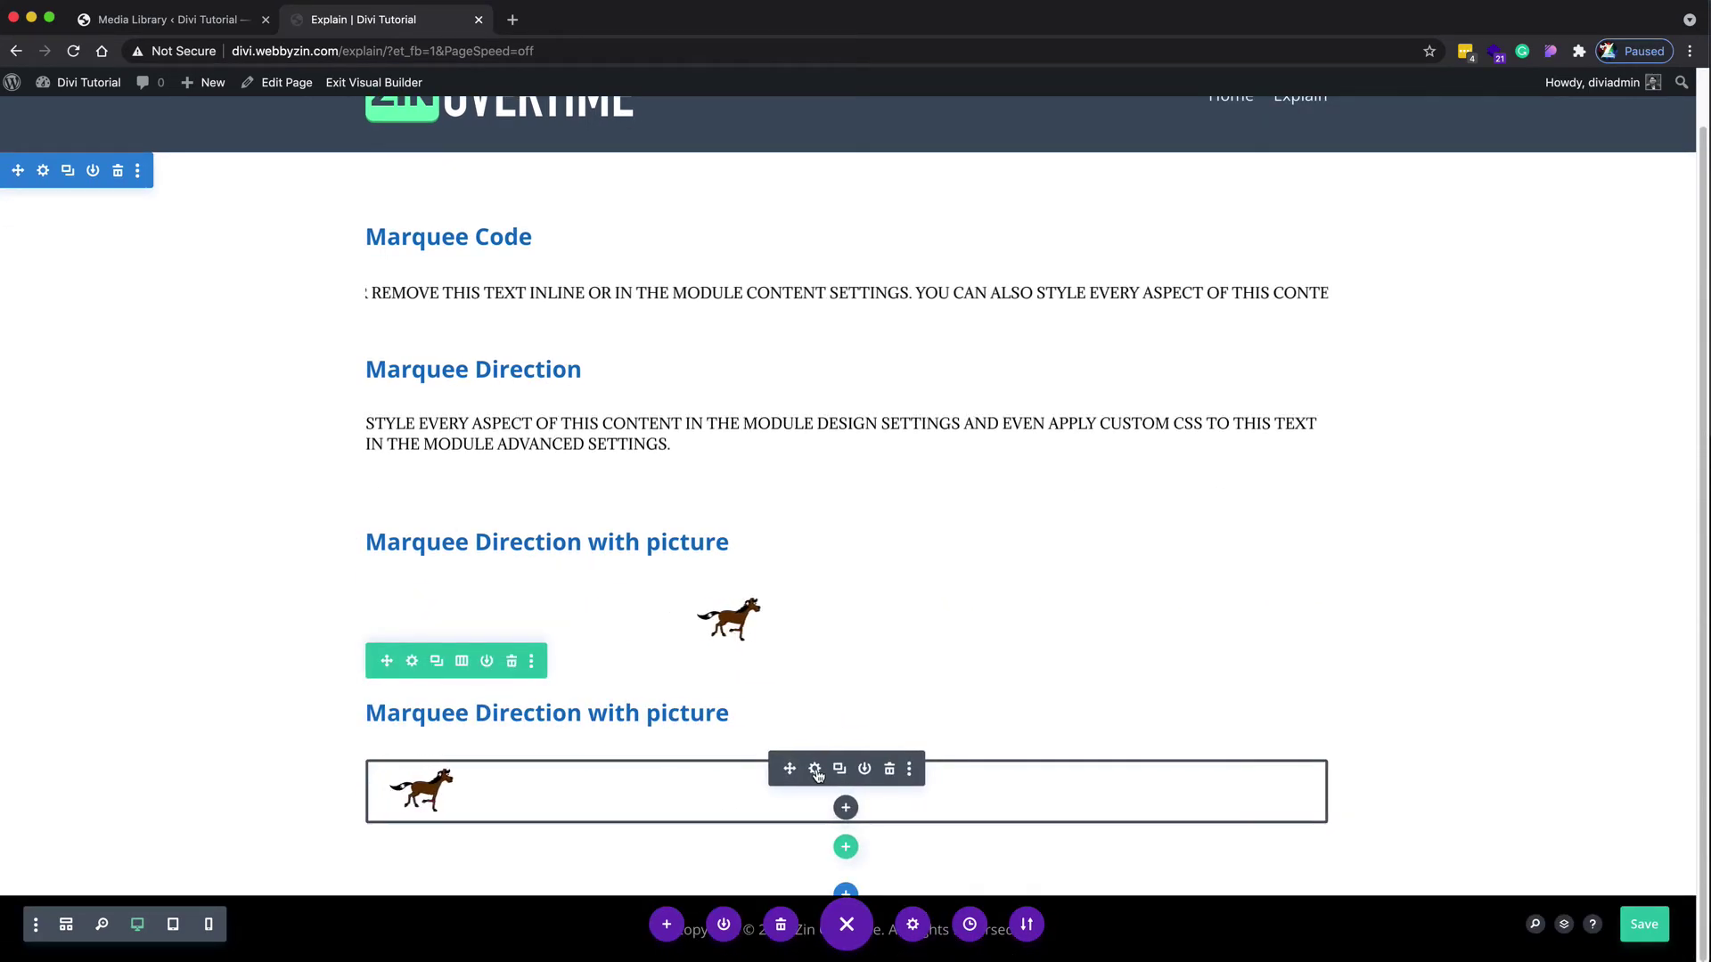
pyautogui.click(815, 768)
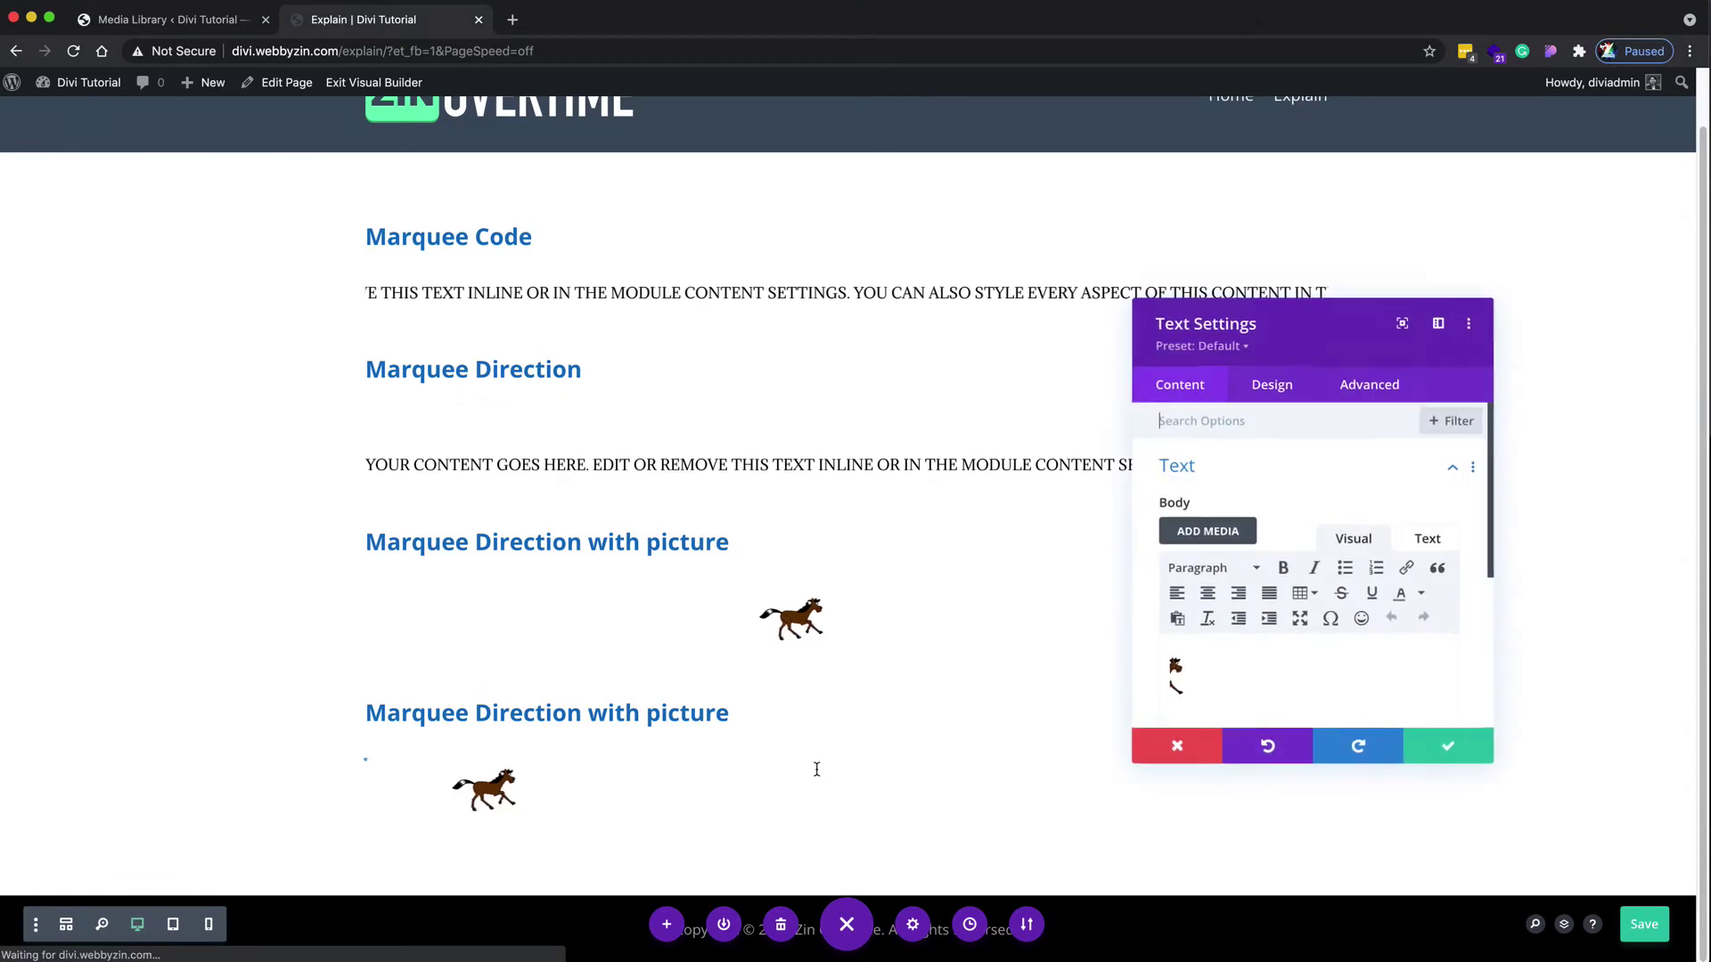
pyautogui.click(1425, 540)
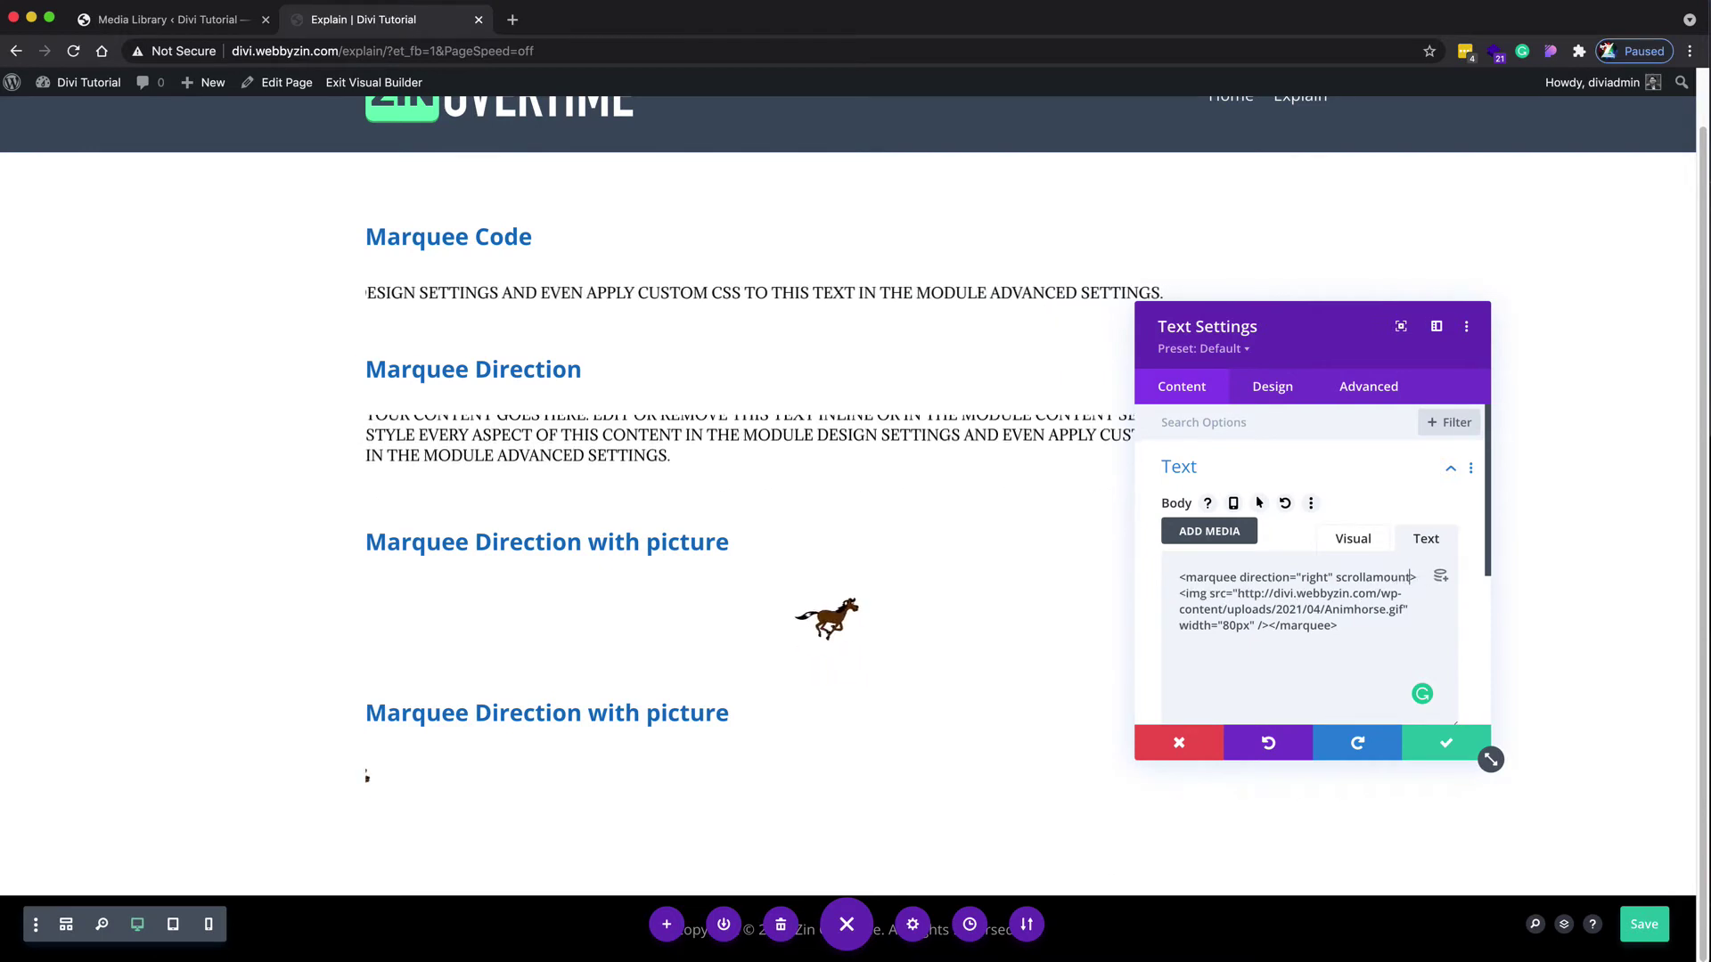
pyautogui.write('""')
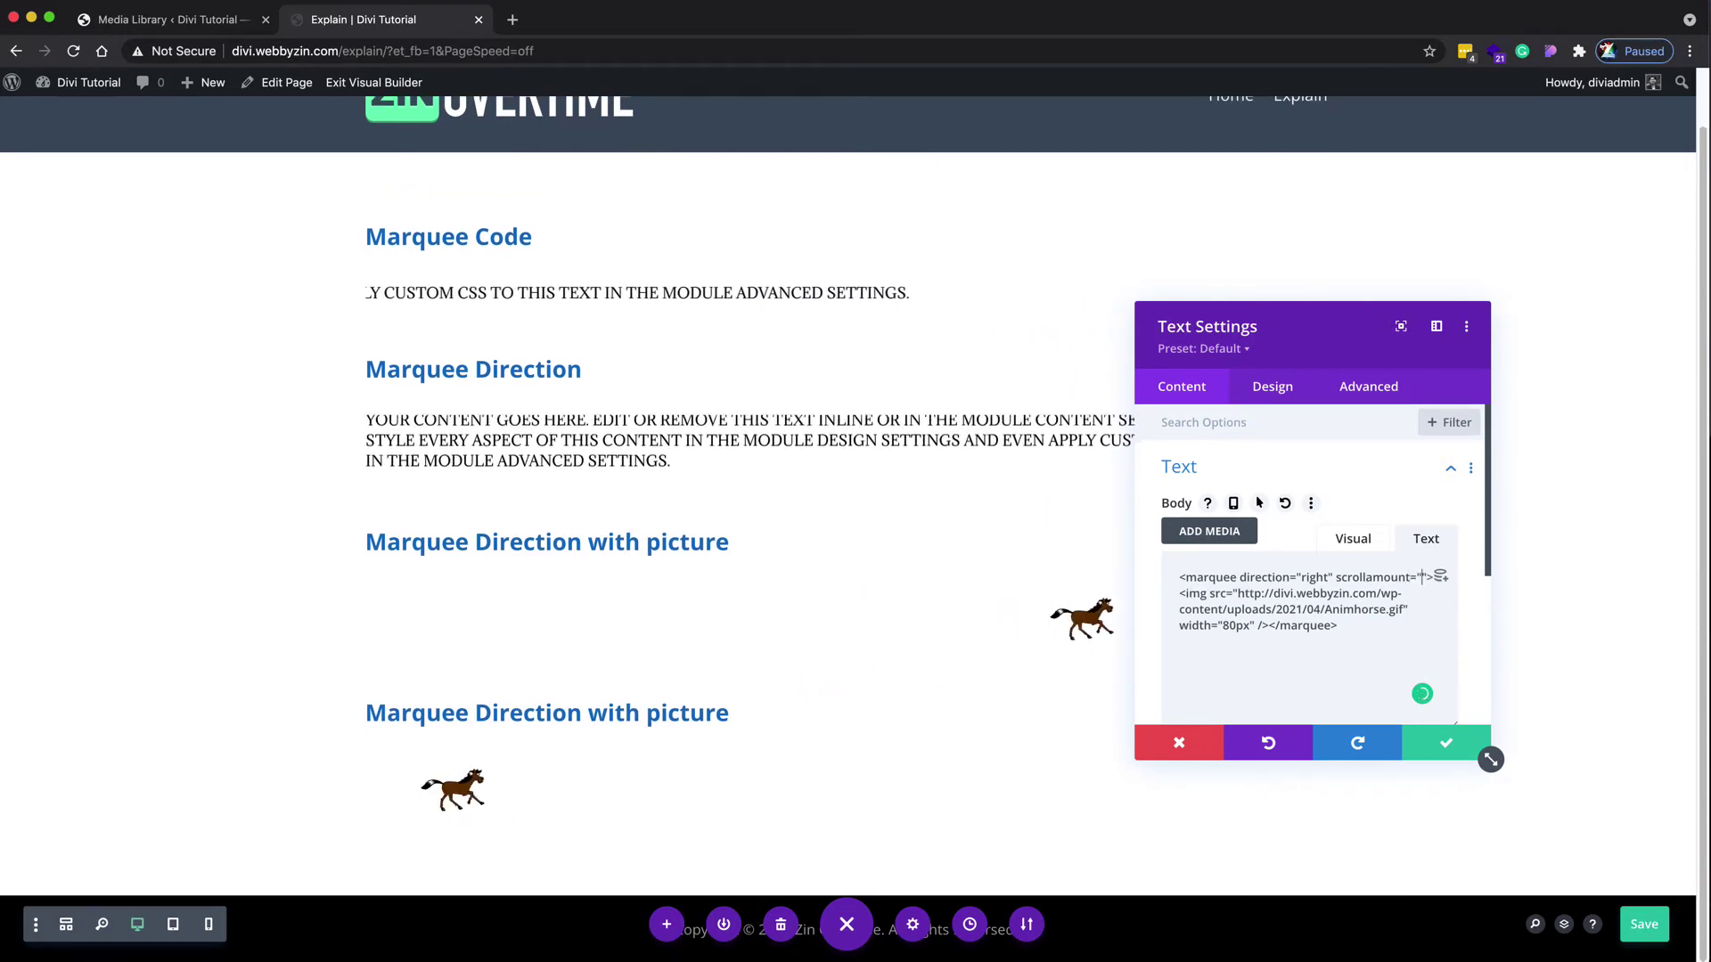
pyautogui.write('15')
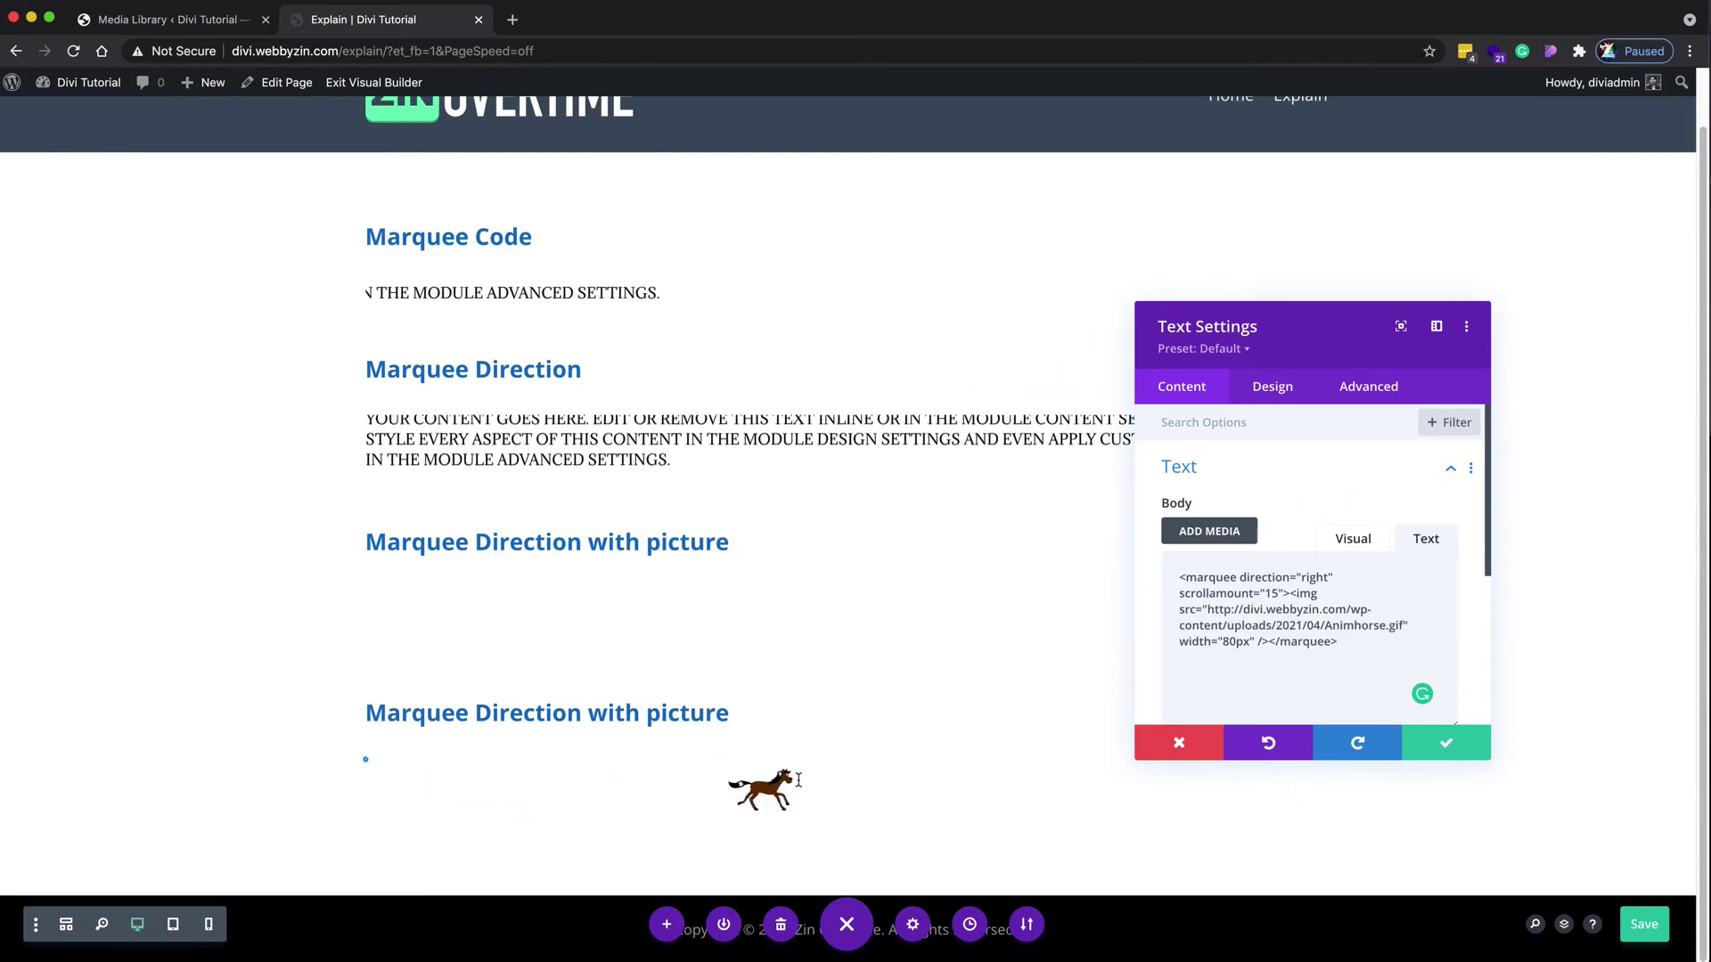
pyautogui.click(1427, 755)
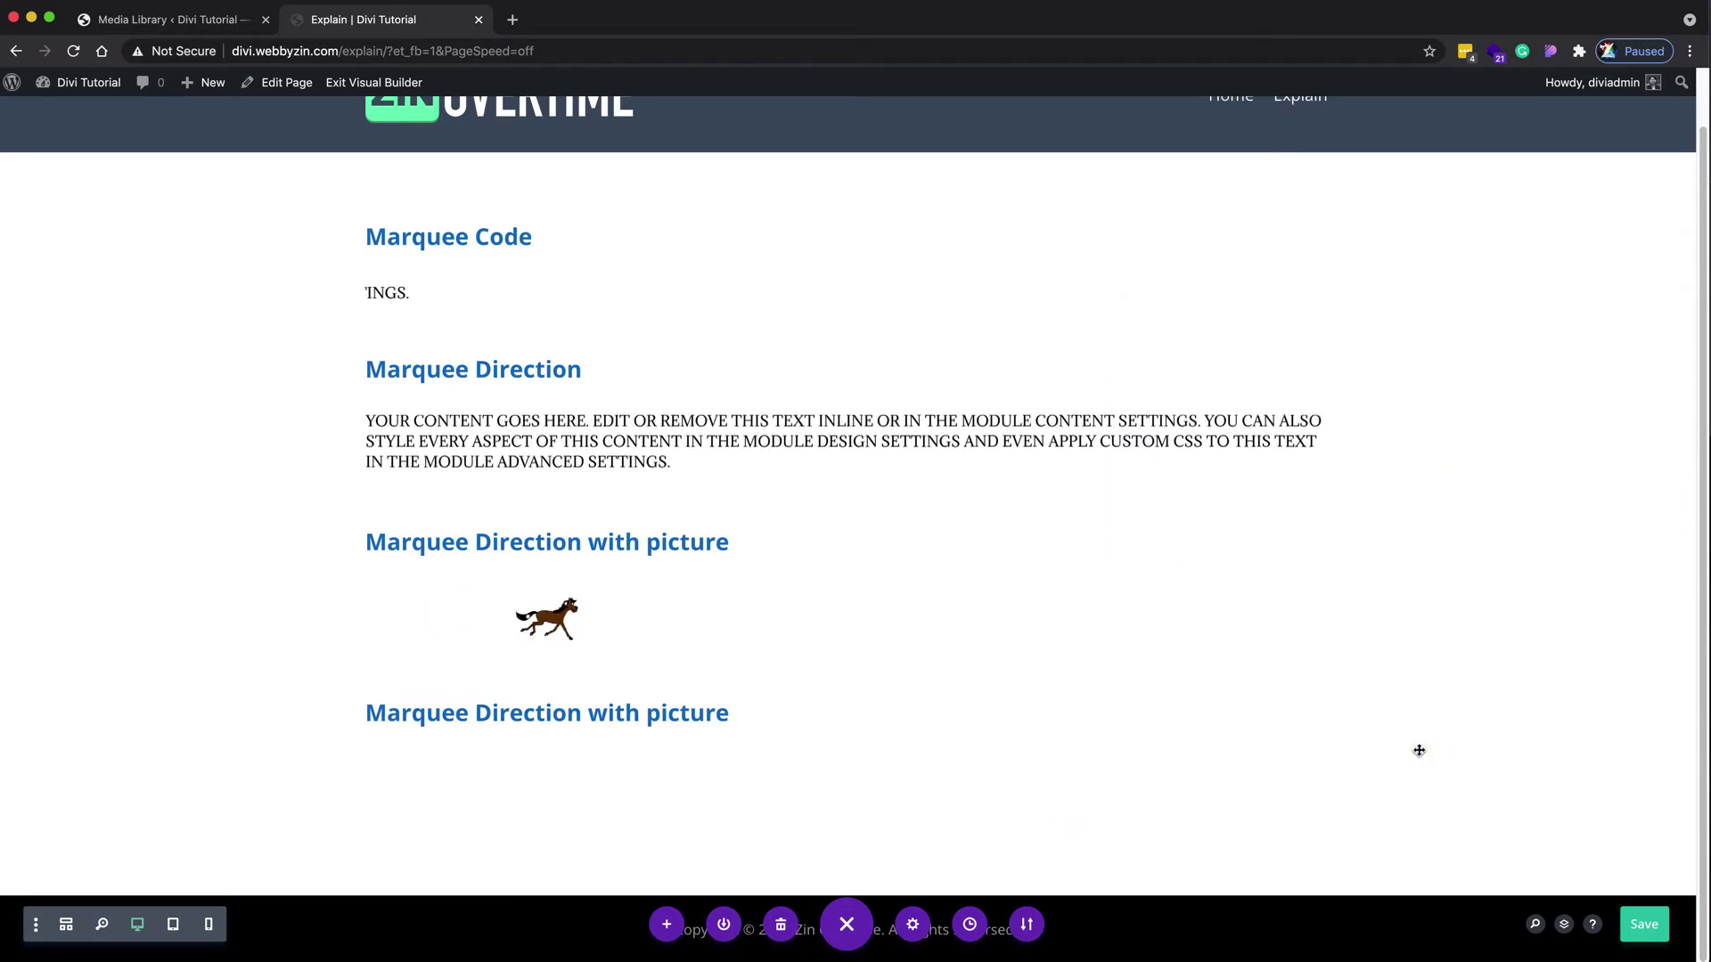
# Step: Change the duplicated row's heading to "Marquee Direction with picture with speed" and save the module
pyautogui.click(813, 710)
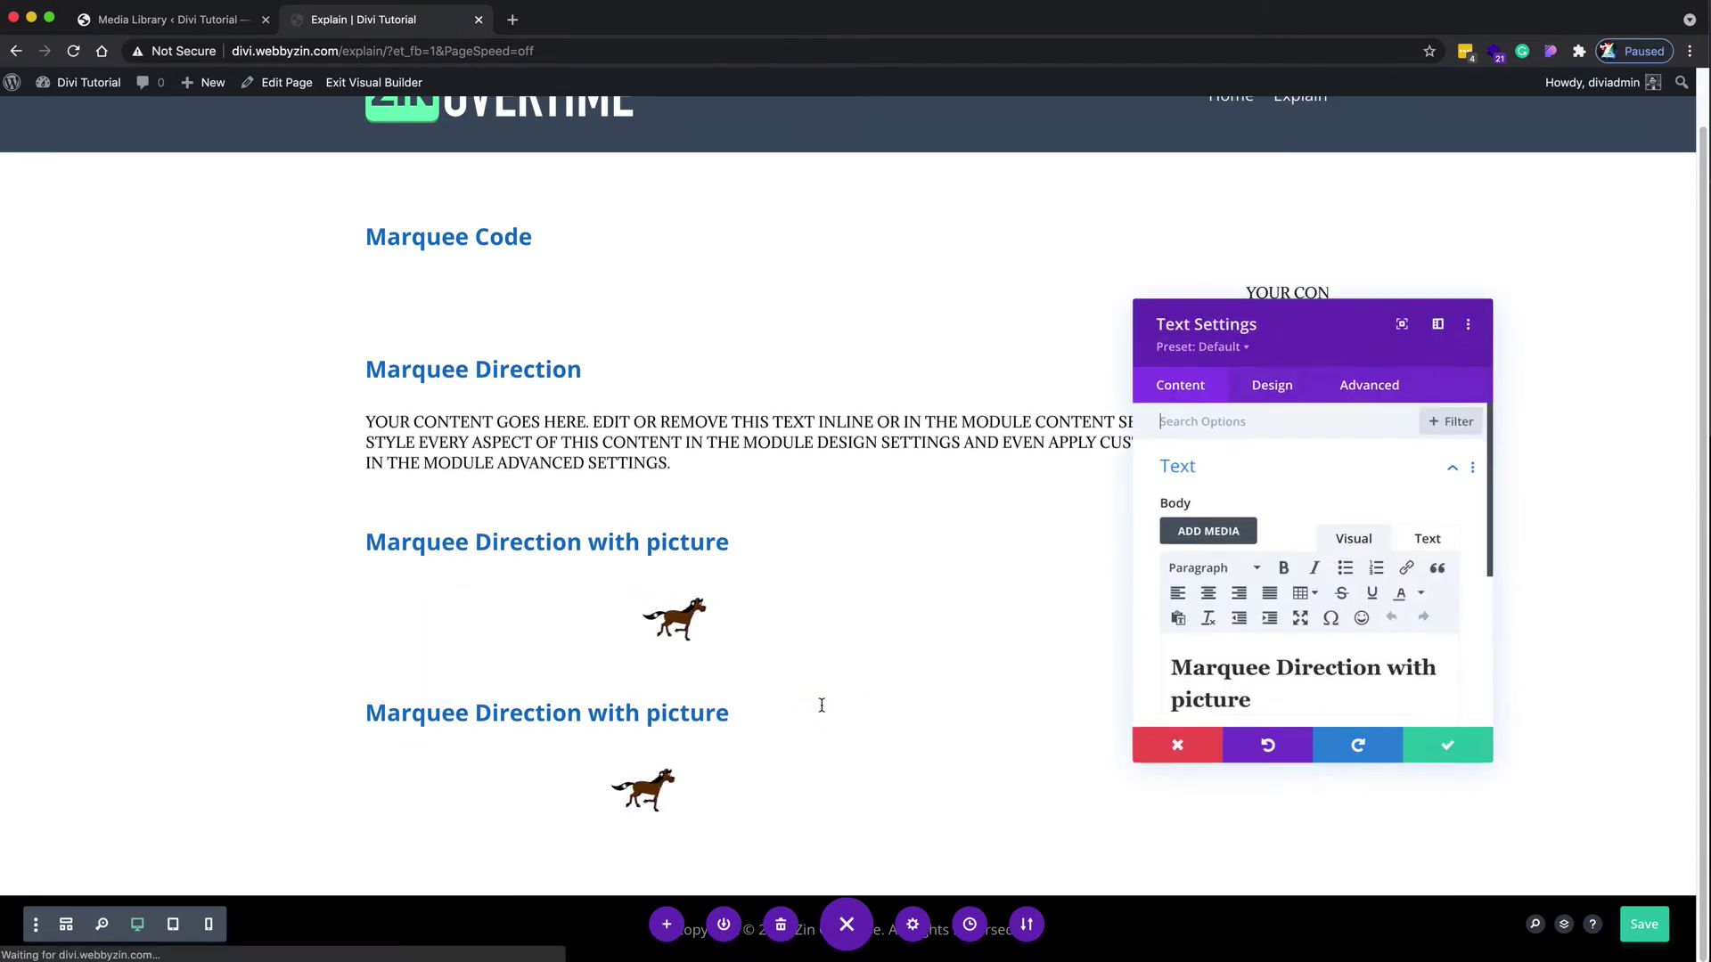
pyautogui.click(1313, 697)
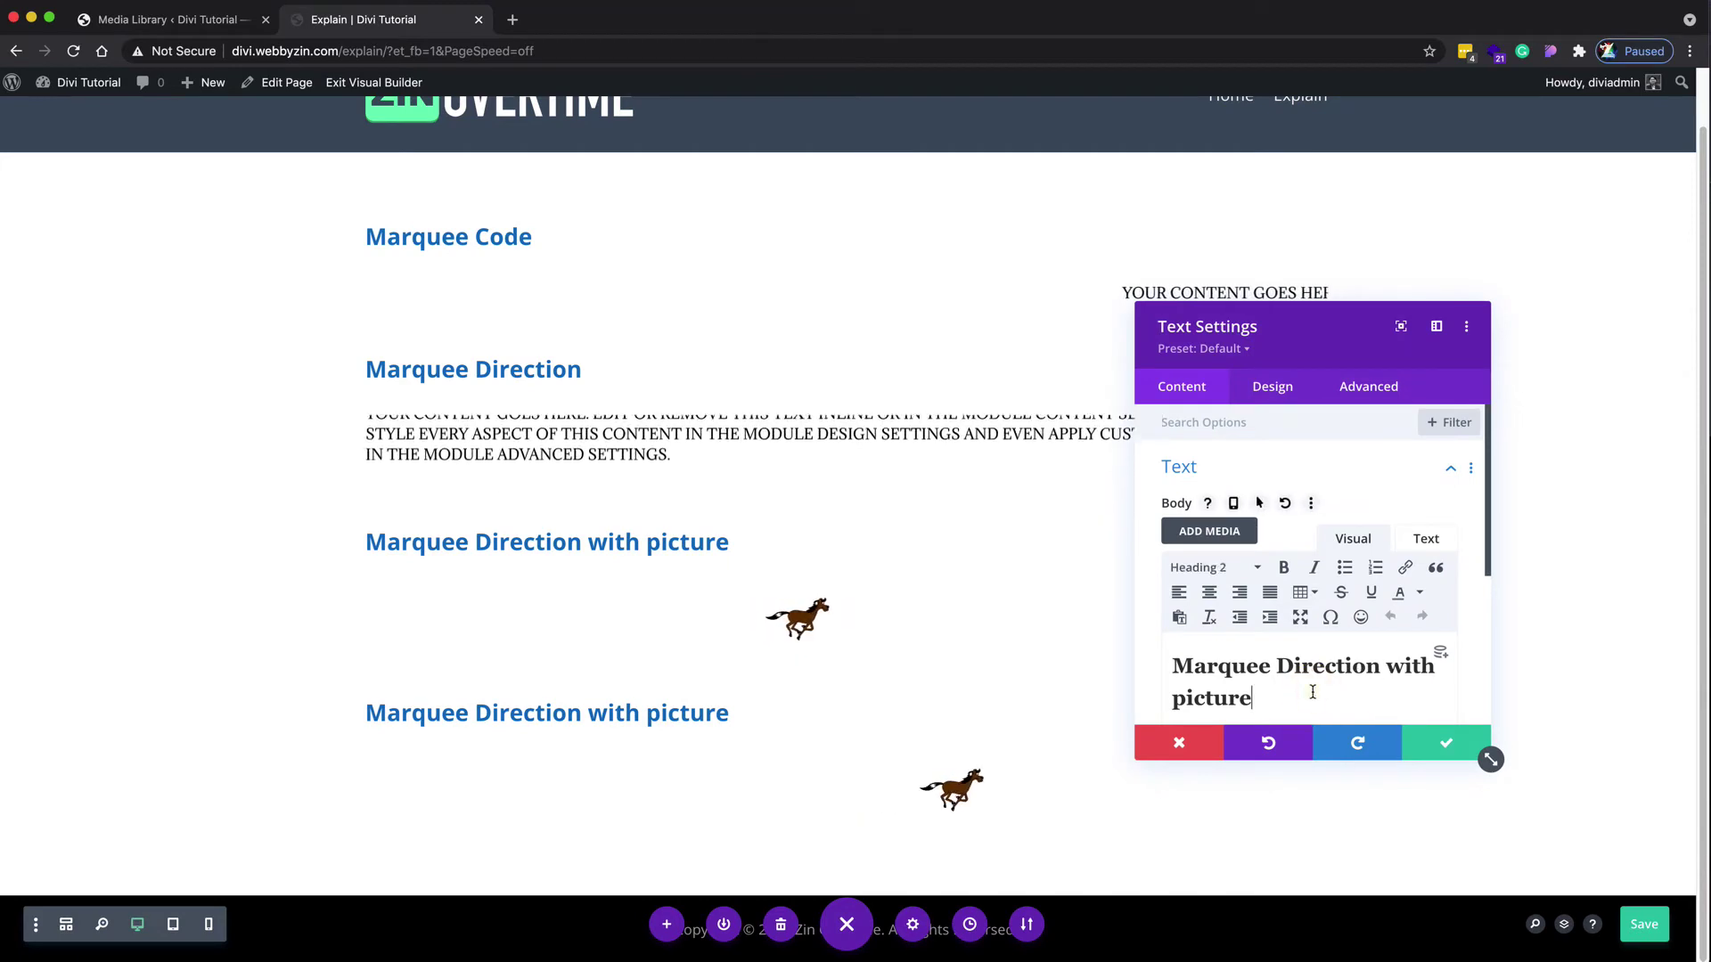
pyautogui.write('with')
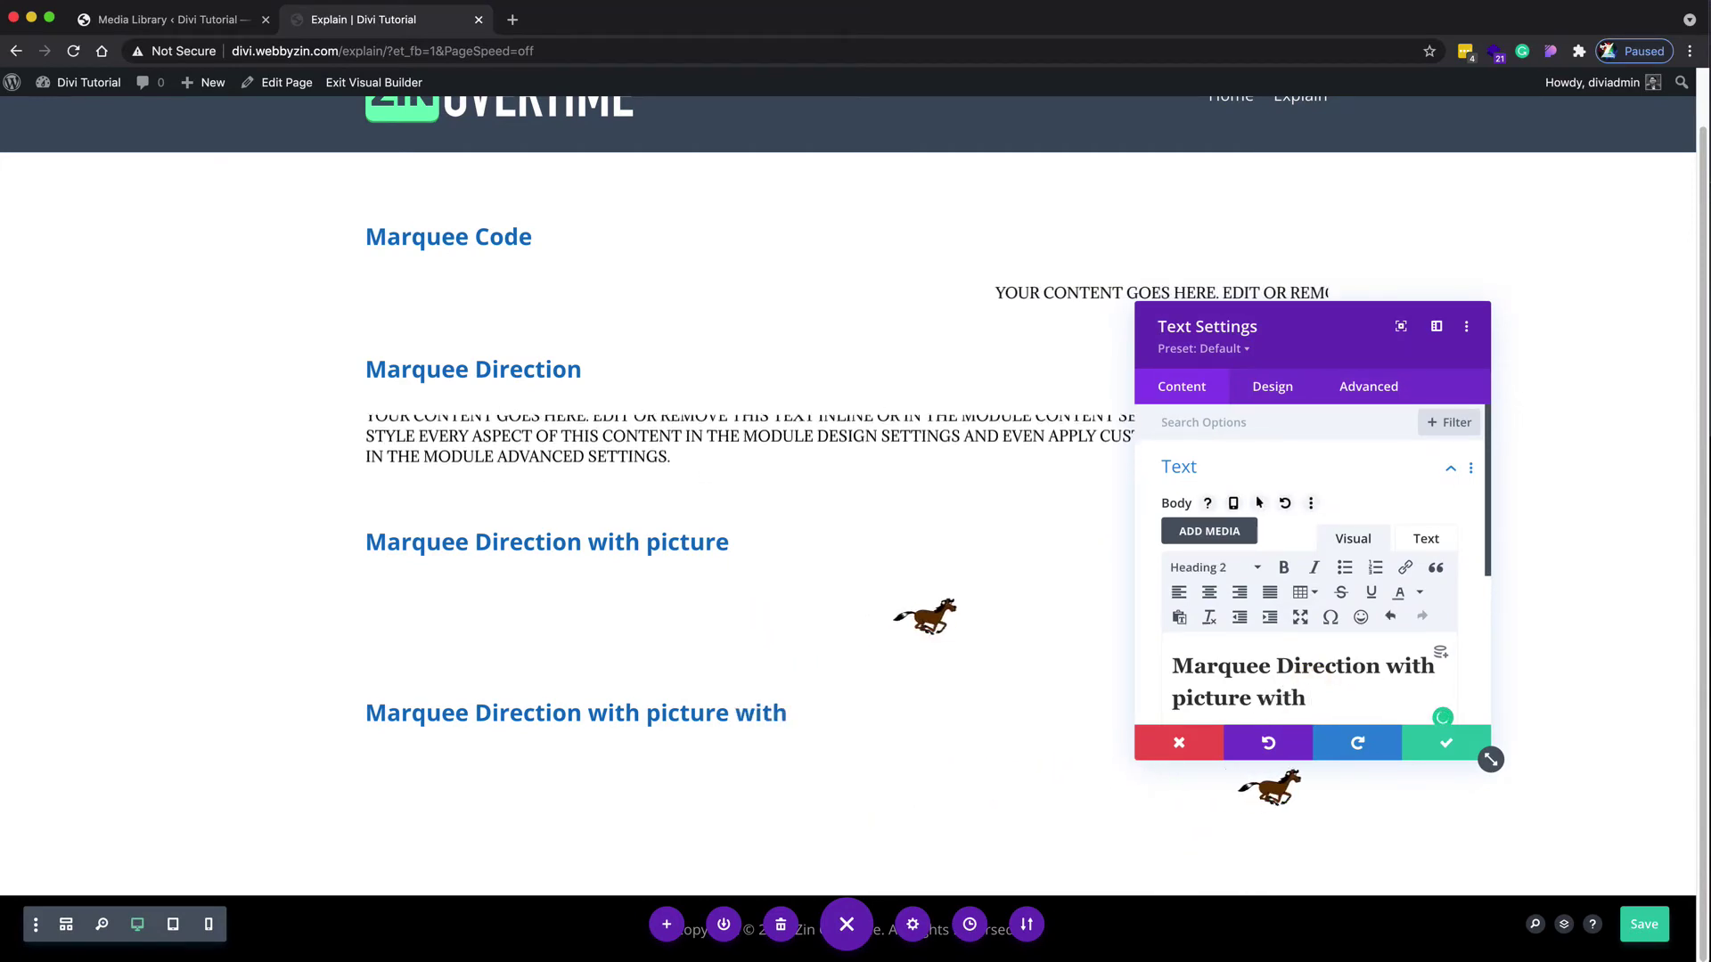
pyautogui.write(' speed')
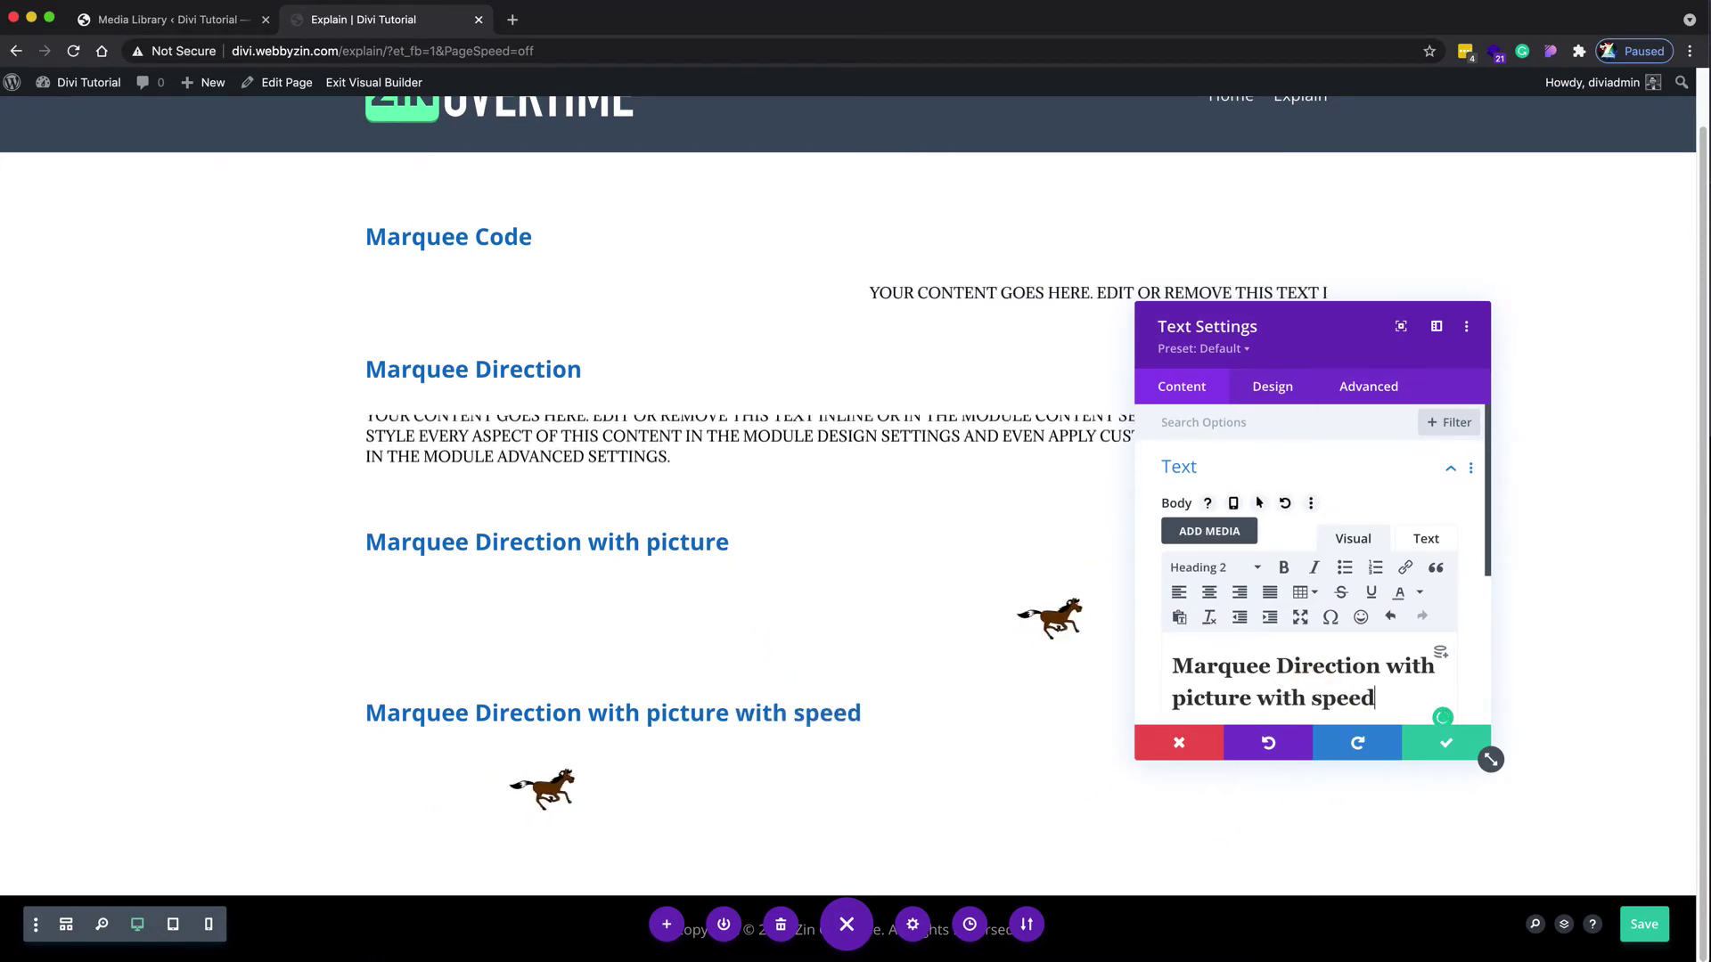
pyautogui.click(1425, 737)
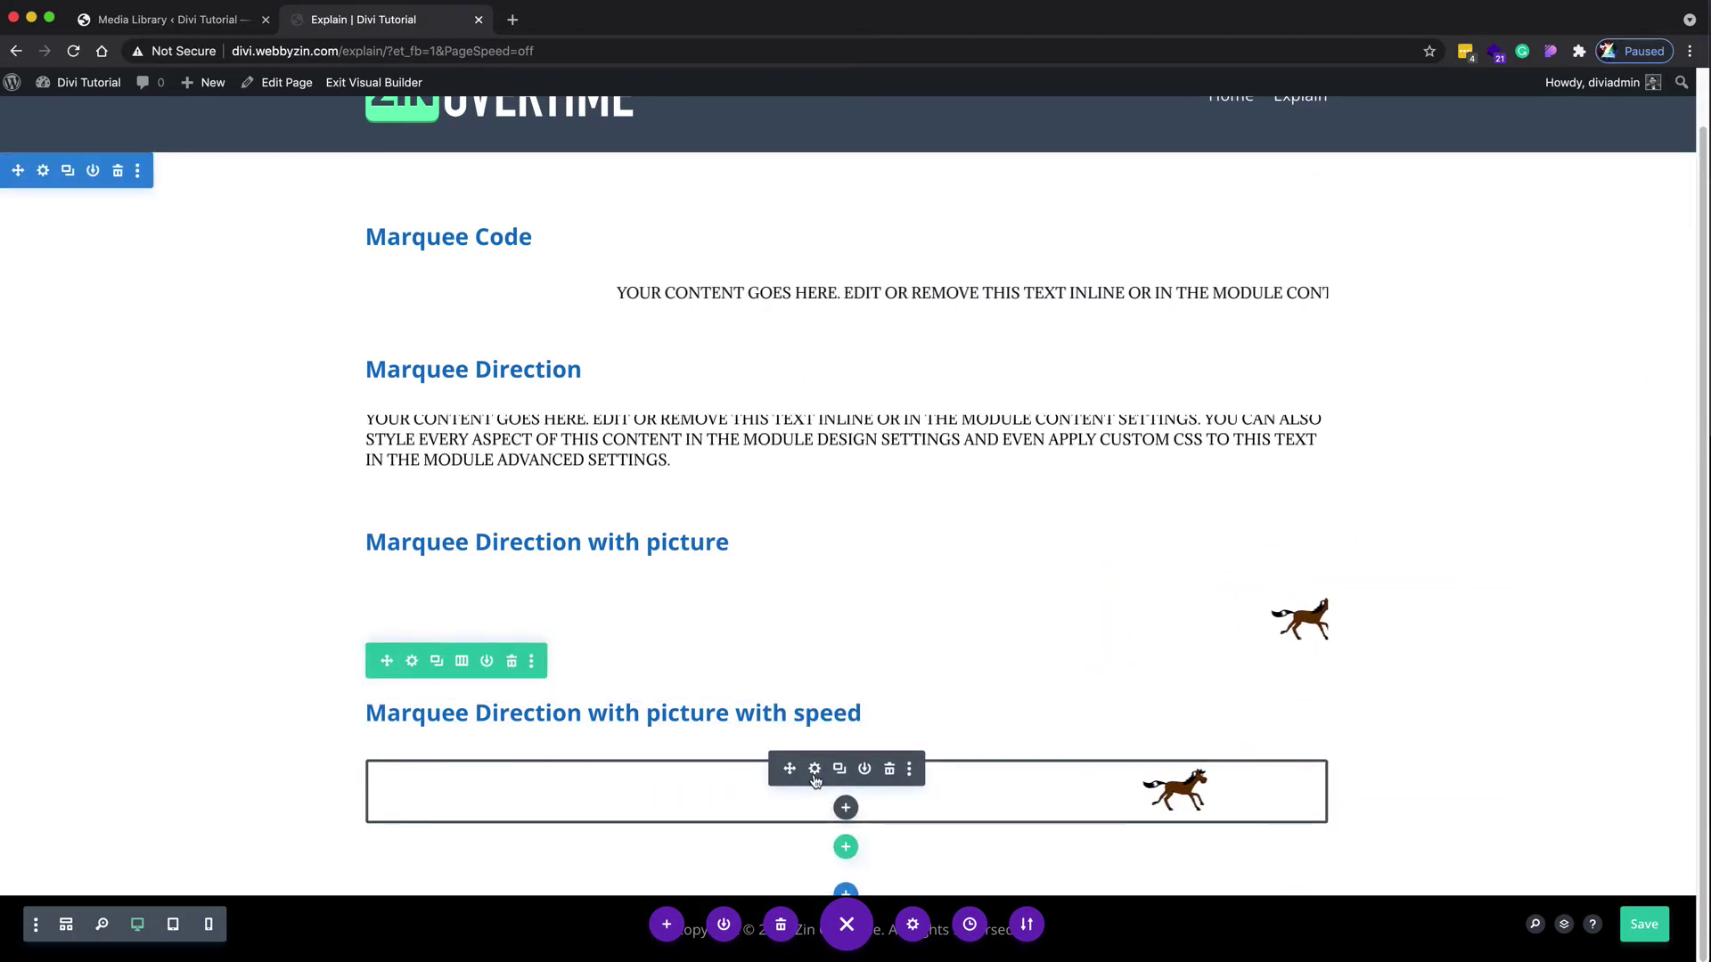
# Step: Try a scrollamount of "1" in the lower horse marquee's HTML code, set it back to "15" and save the module
pyautogui.click(813, 767)
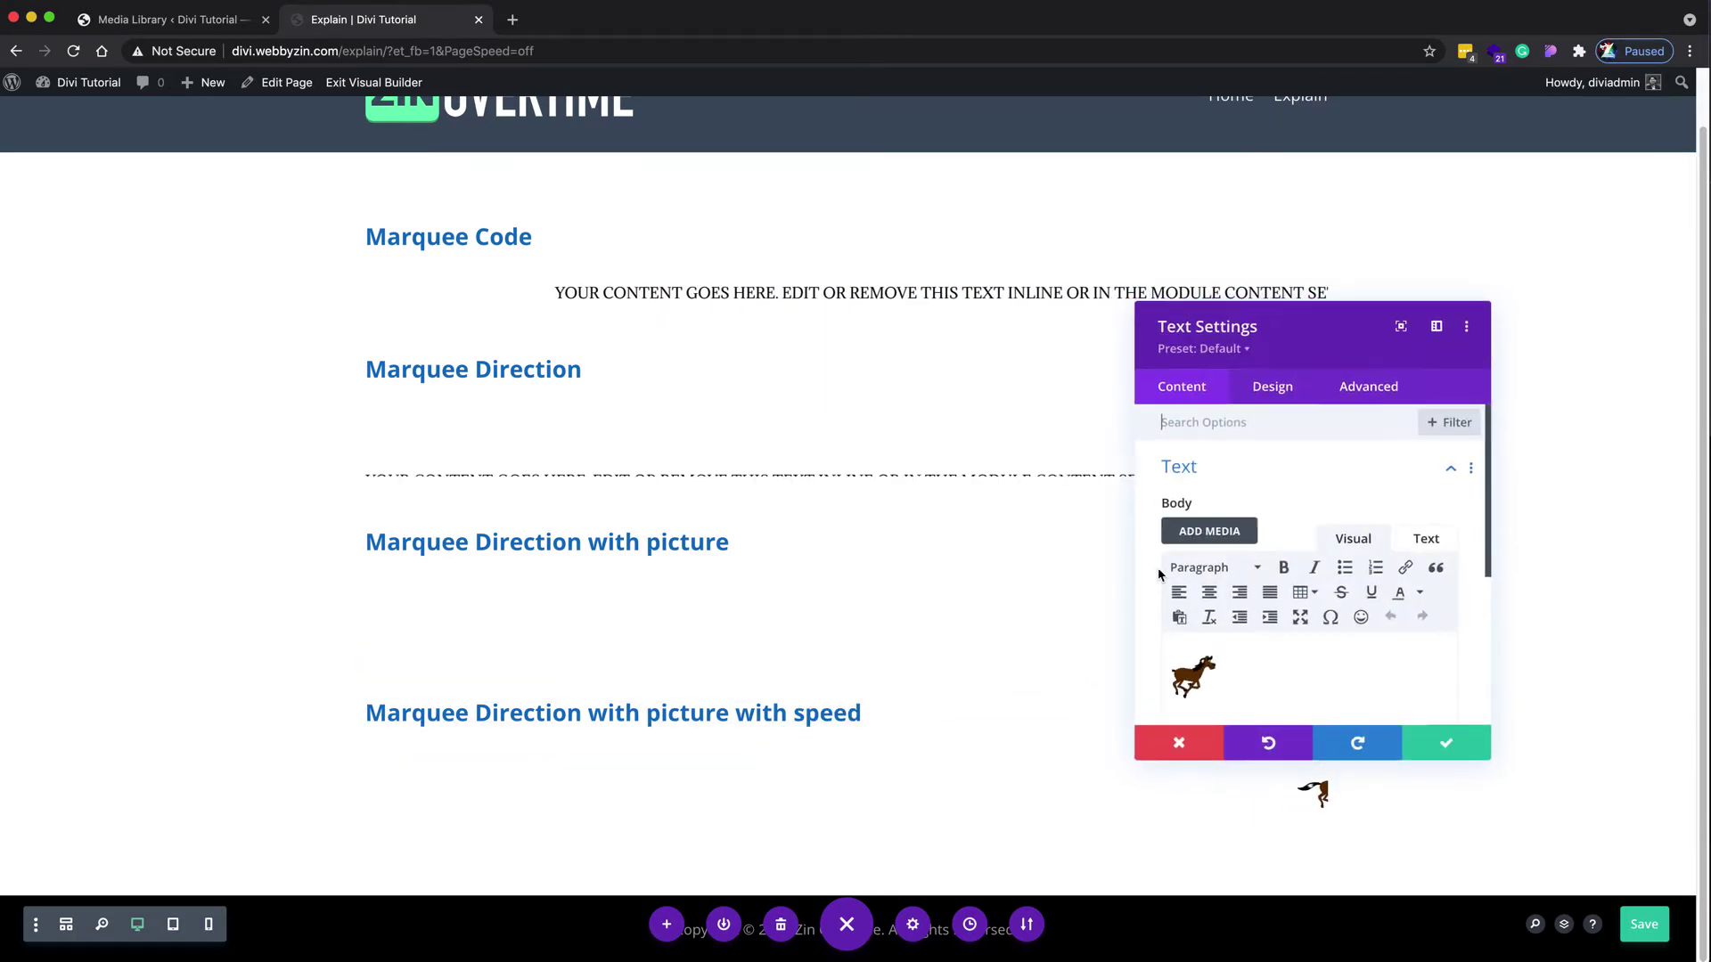
pyautogui.click(1425, 539)
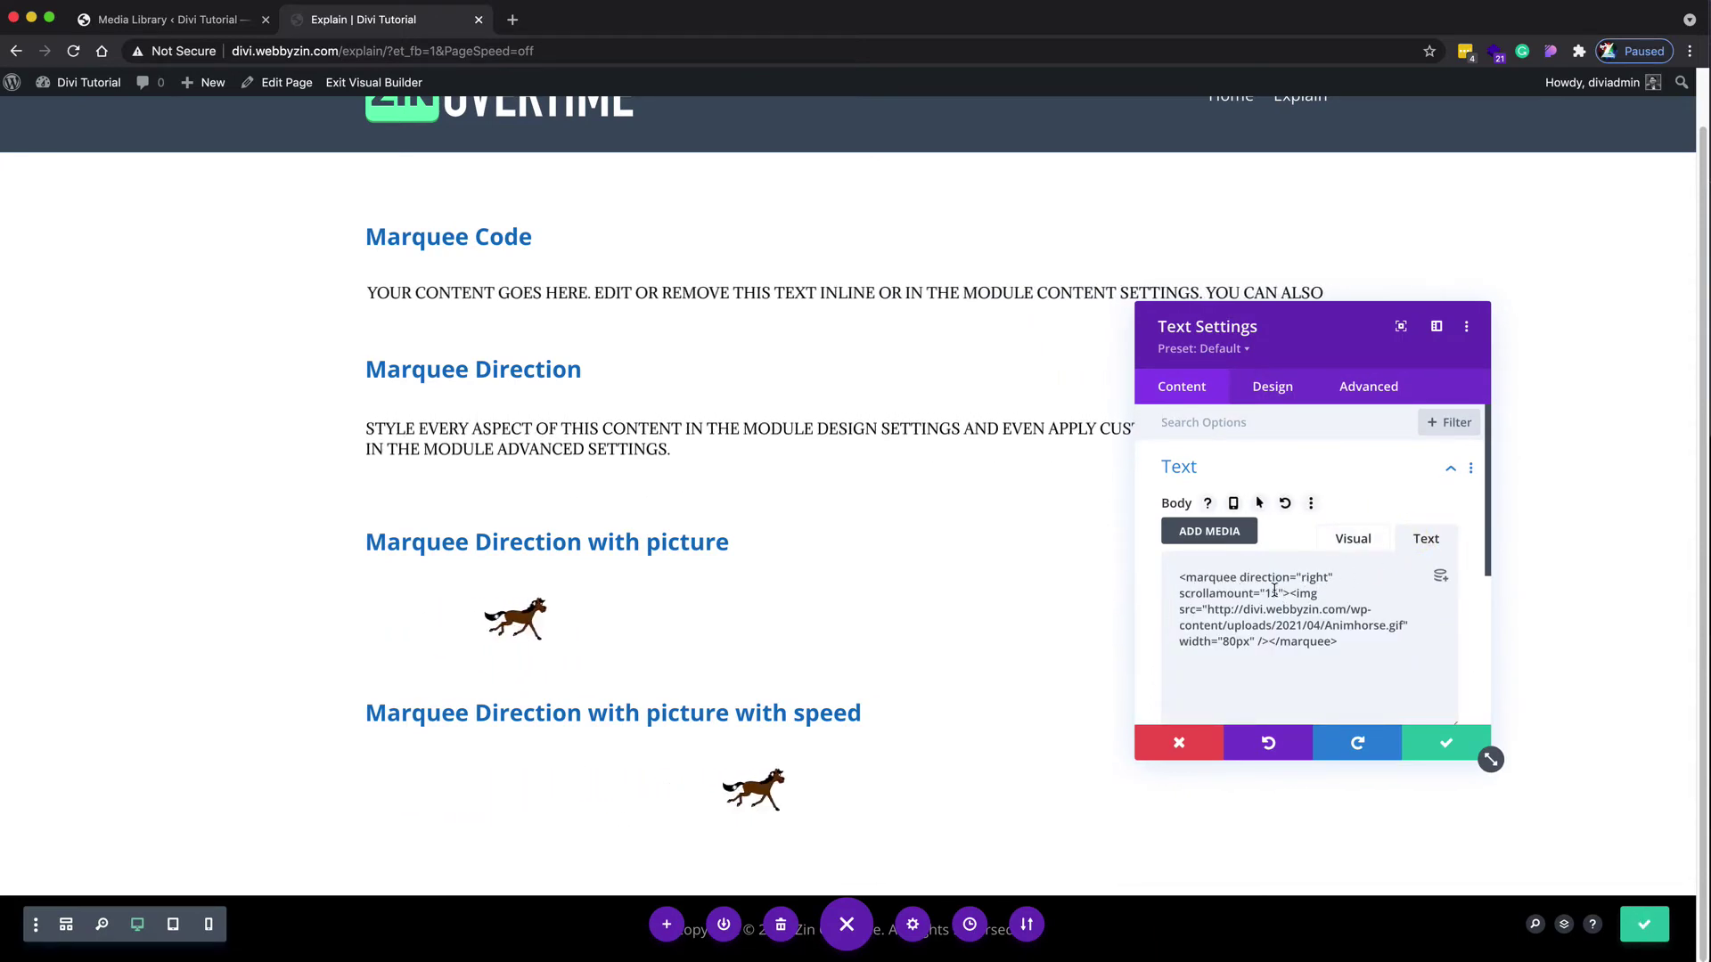
pyautogui.click(1275, 593)
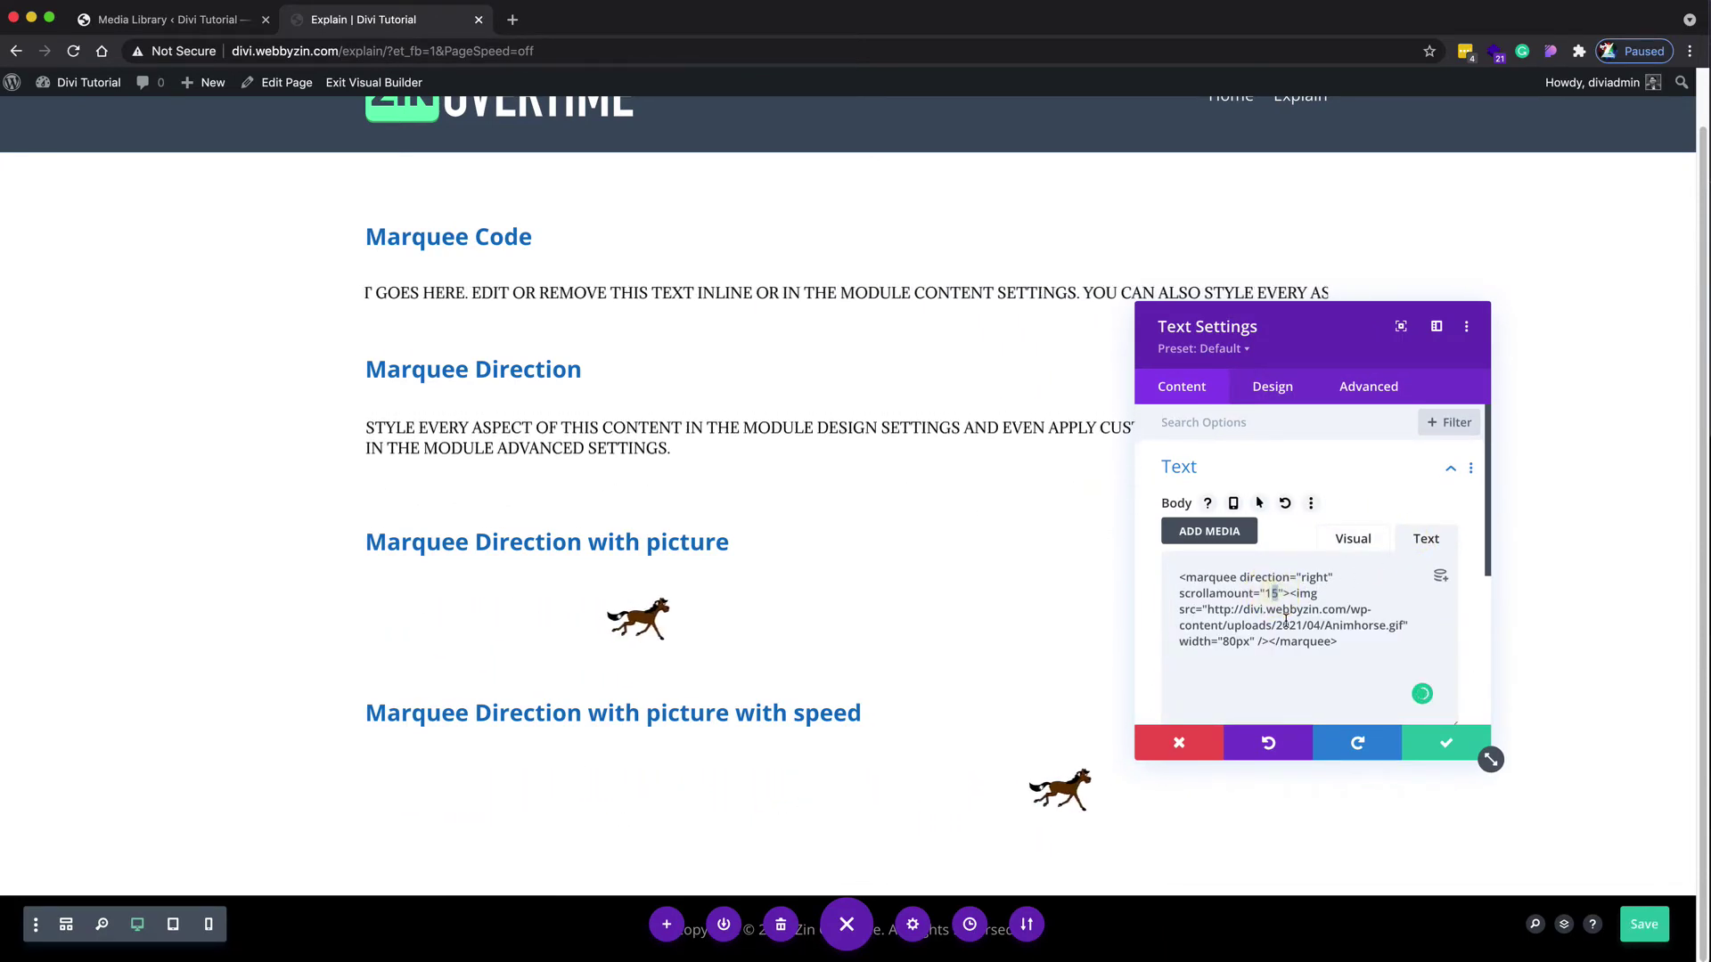
pyautogui.press('BackSpace')
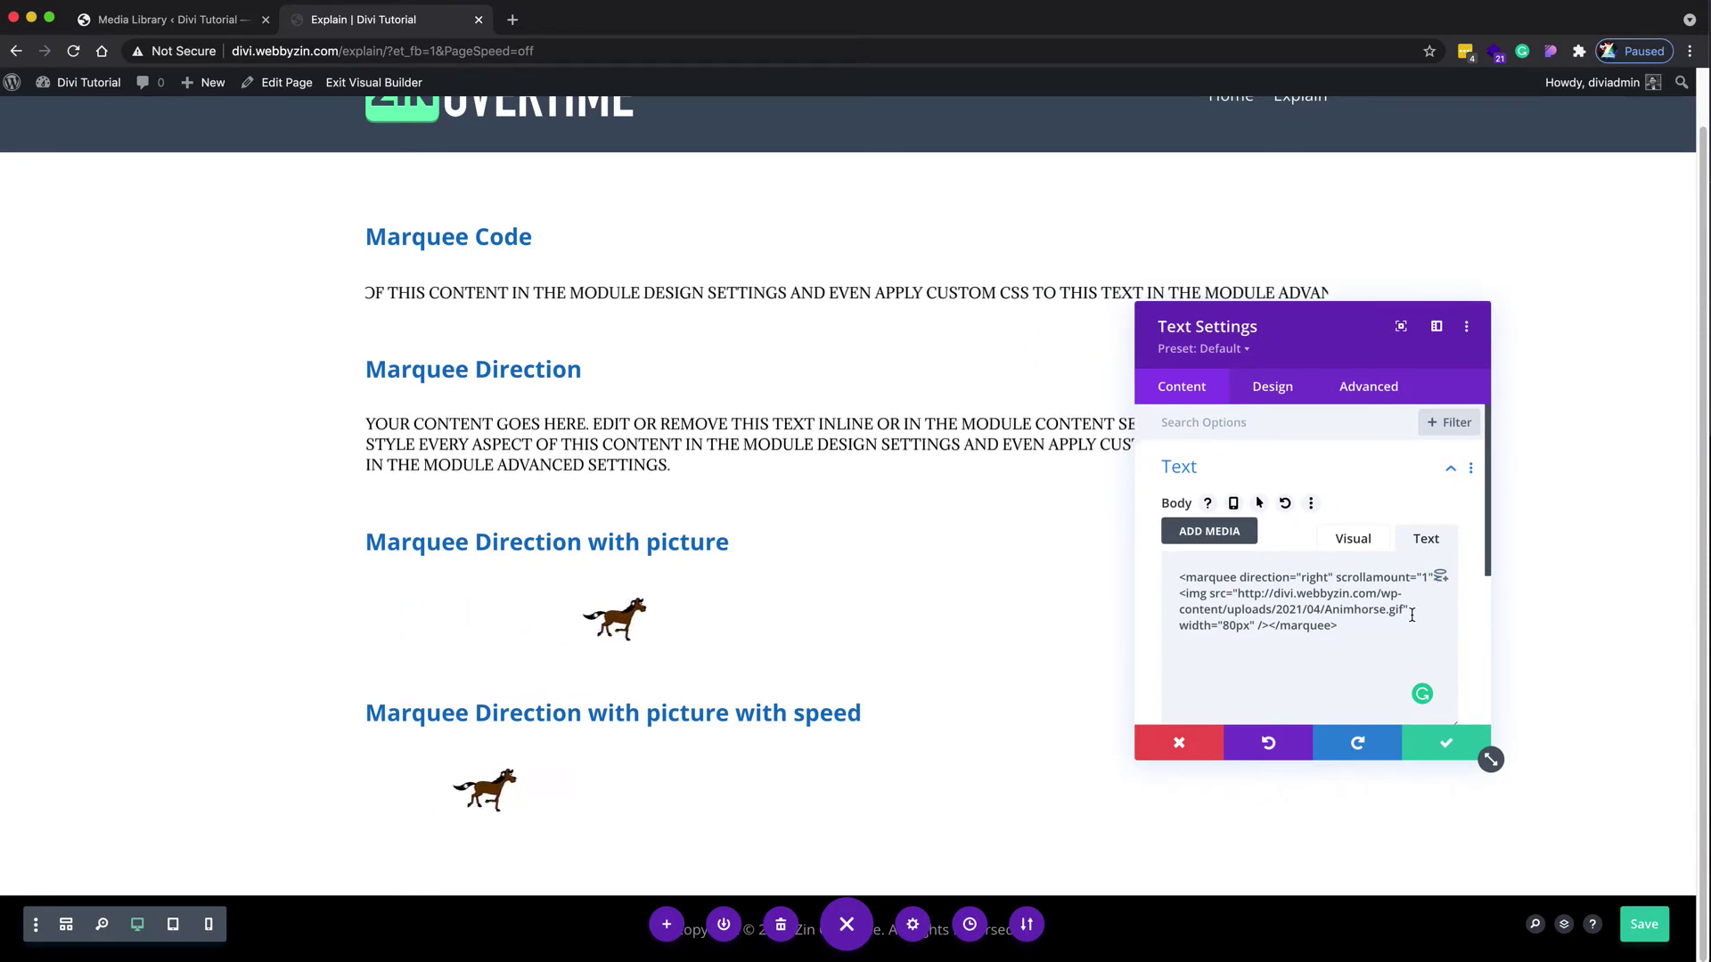
pyautogui.write('5')
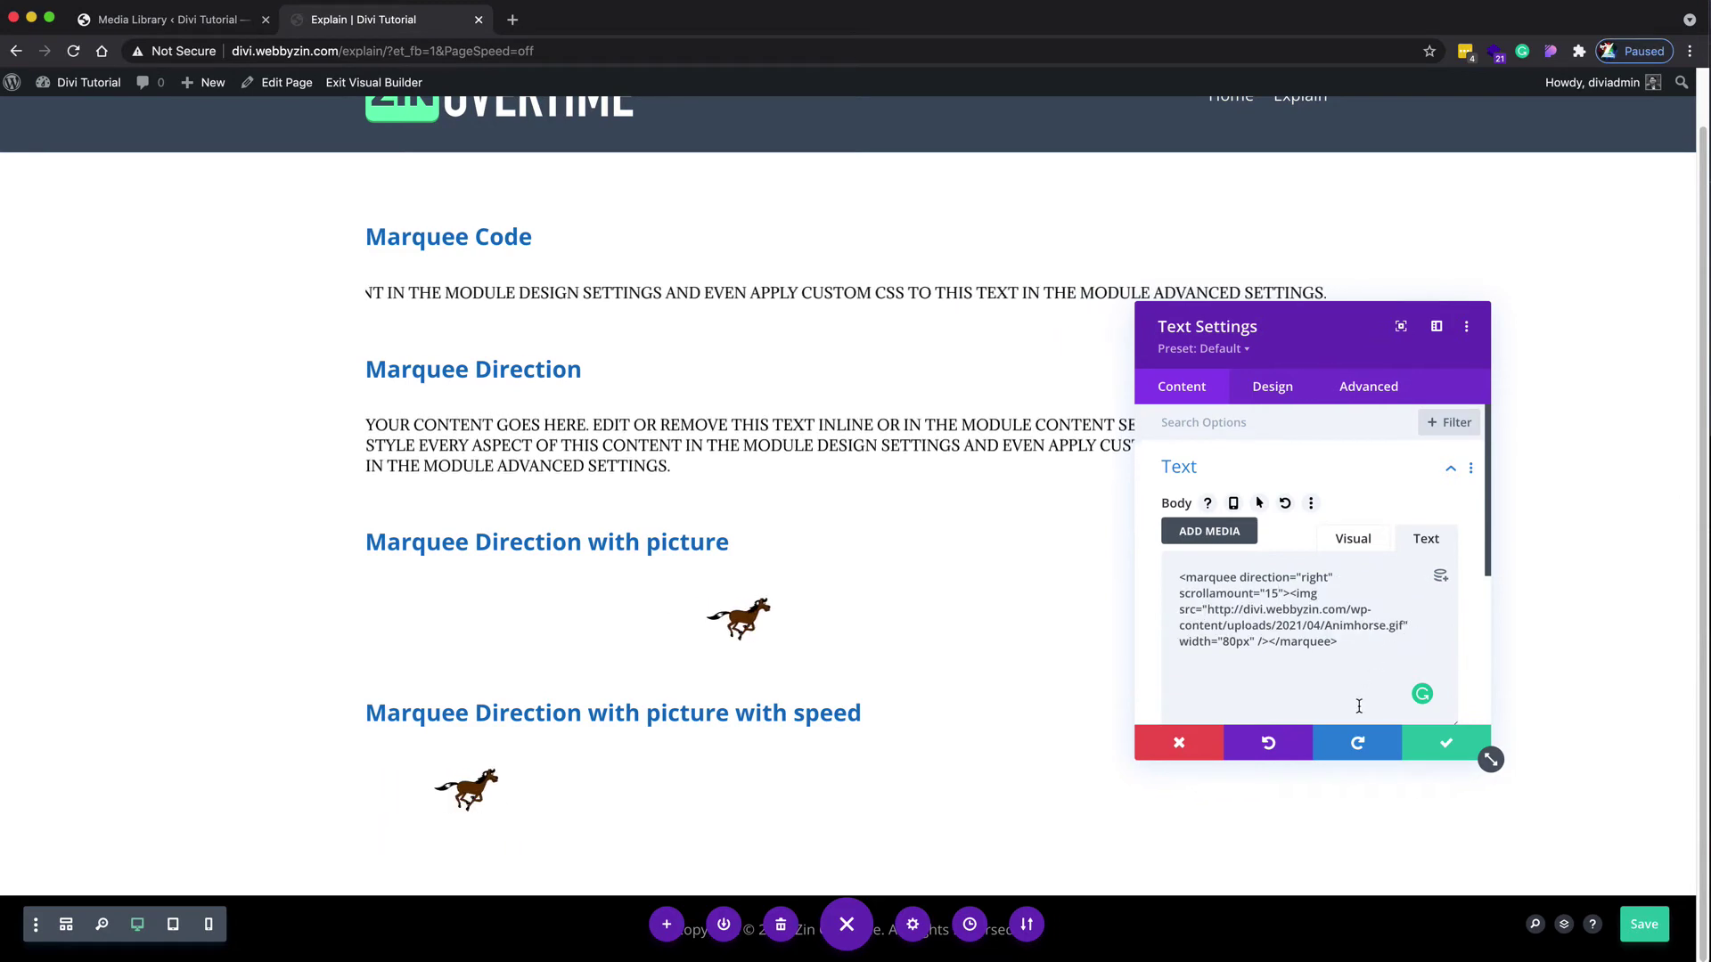
pyautogui.click(1430, 756)
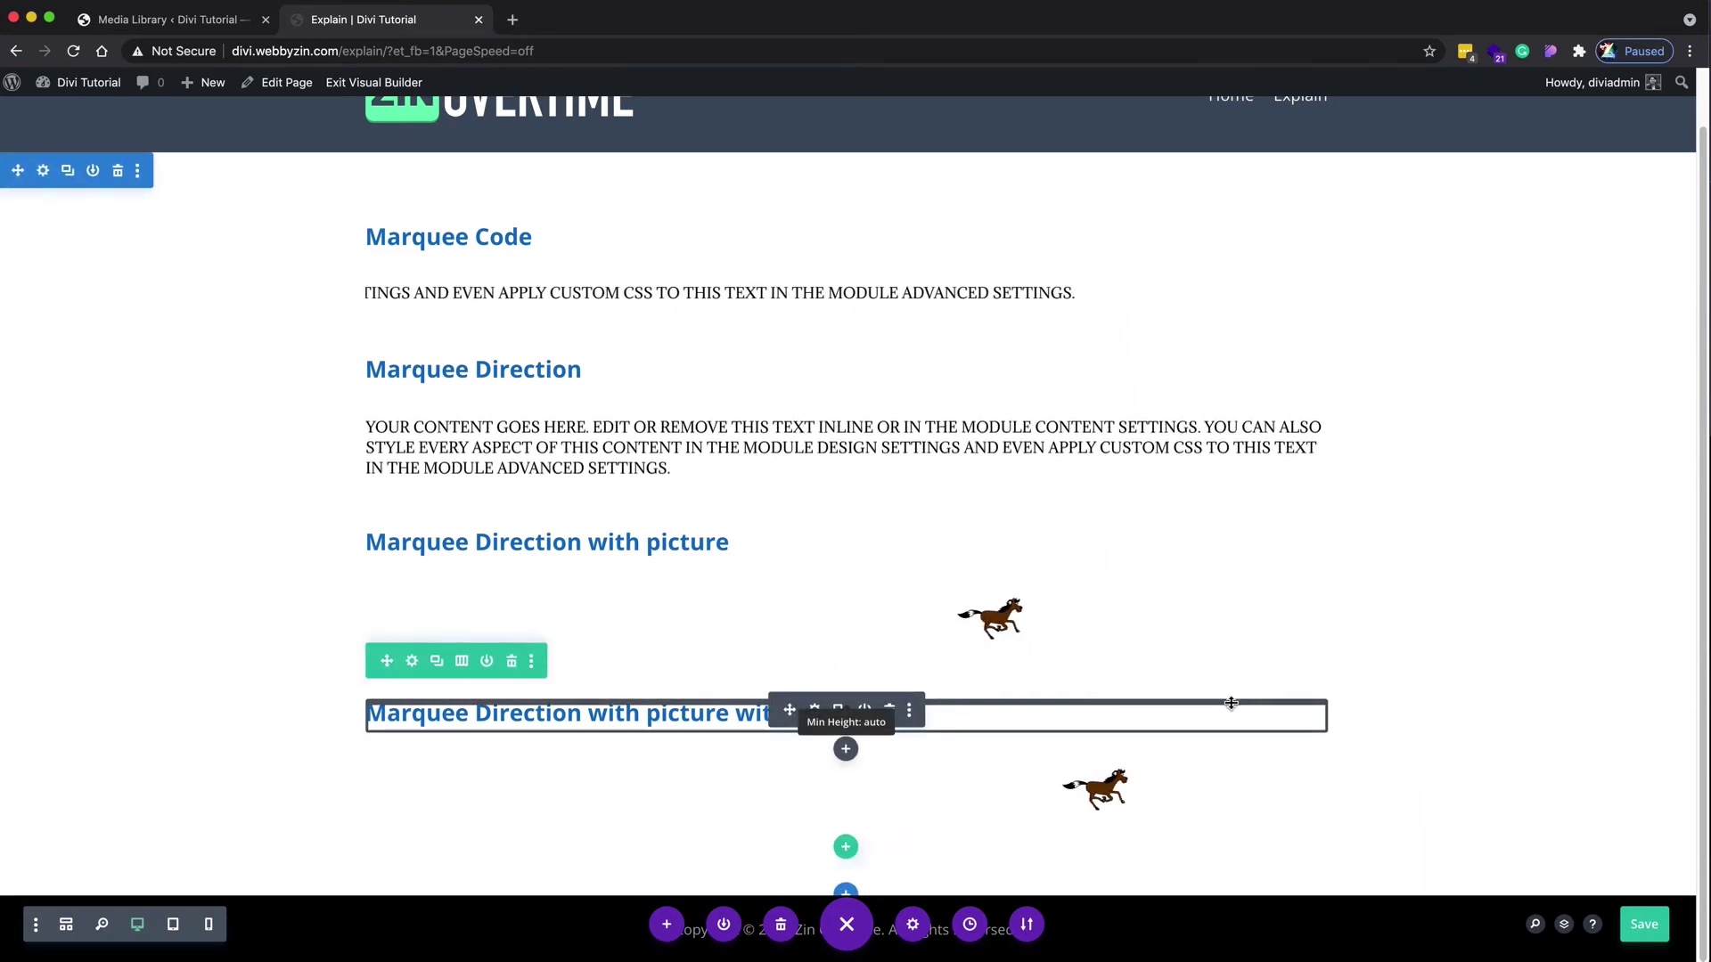
# Step: Insert the word "Horse" before the image in the lower horse marquee's HTML code and save the module
pyautogui.click(815, 770)
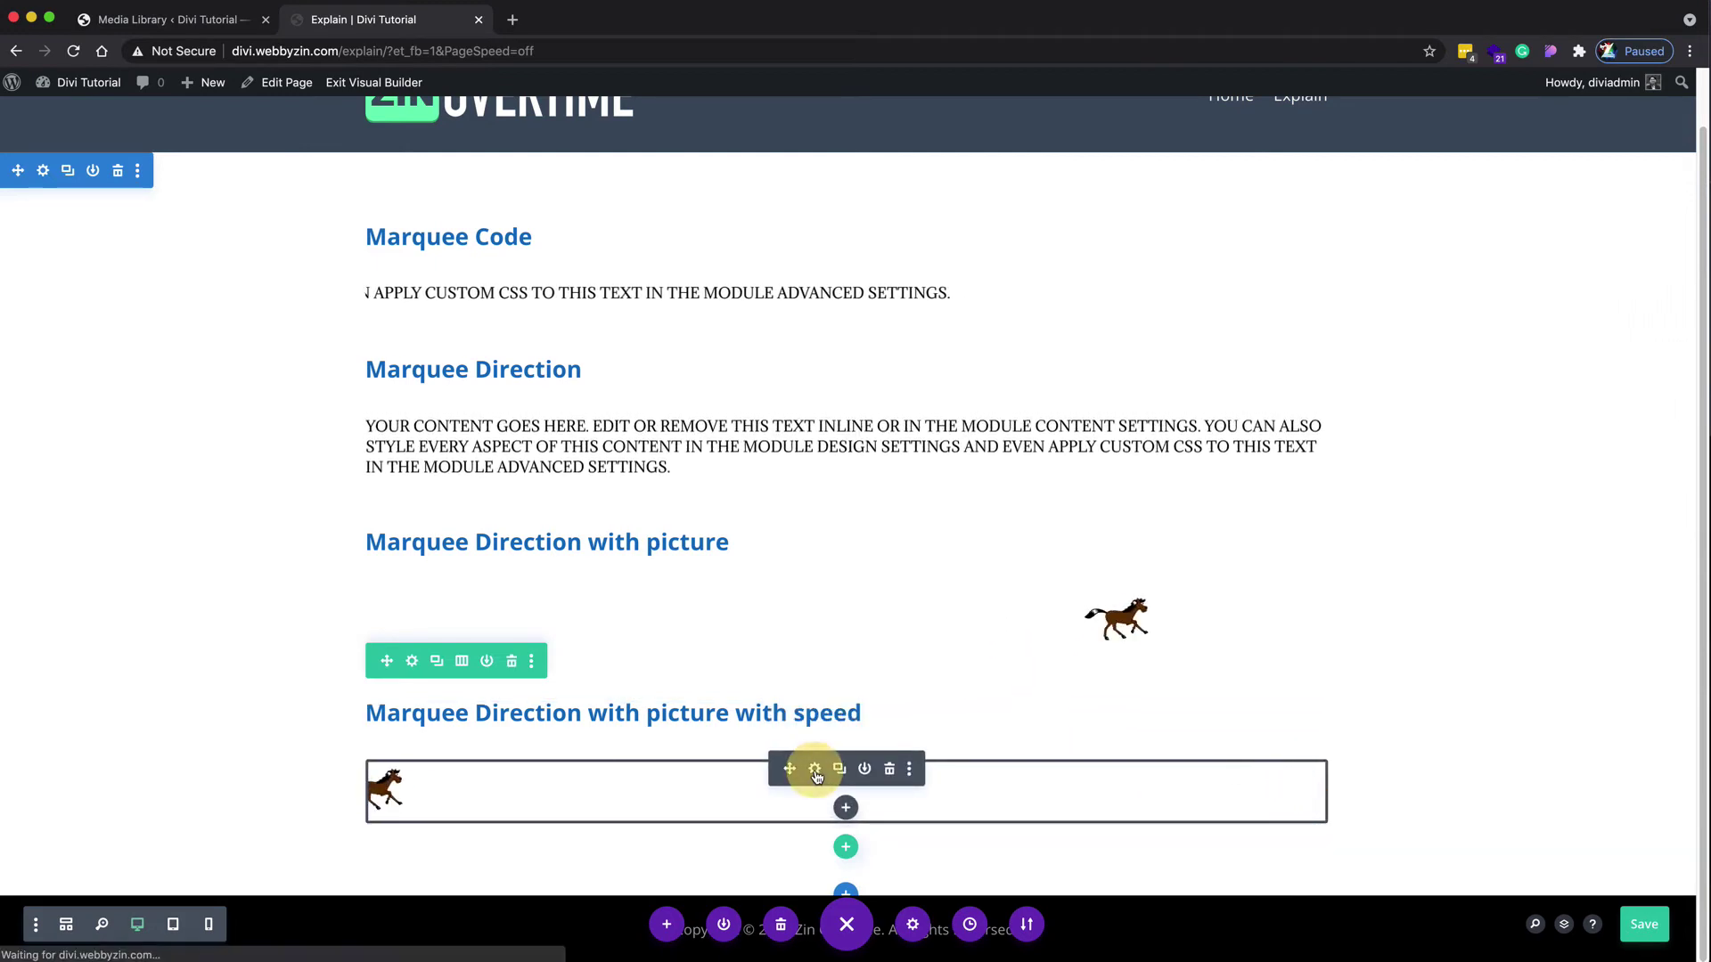
pyautogui.click(1442, 545)
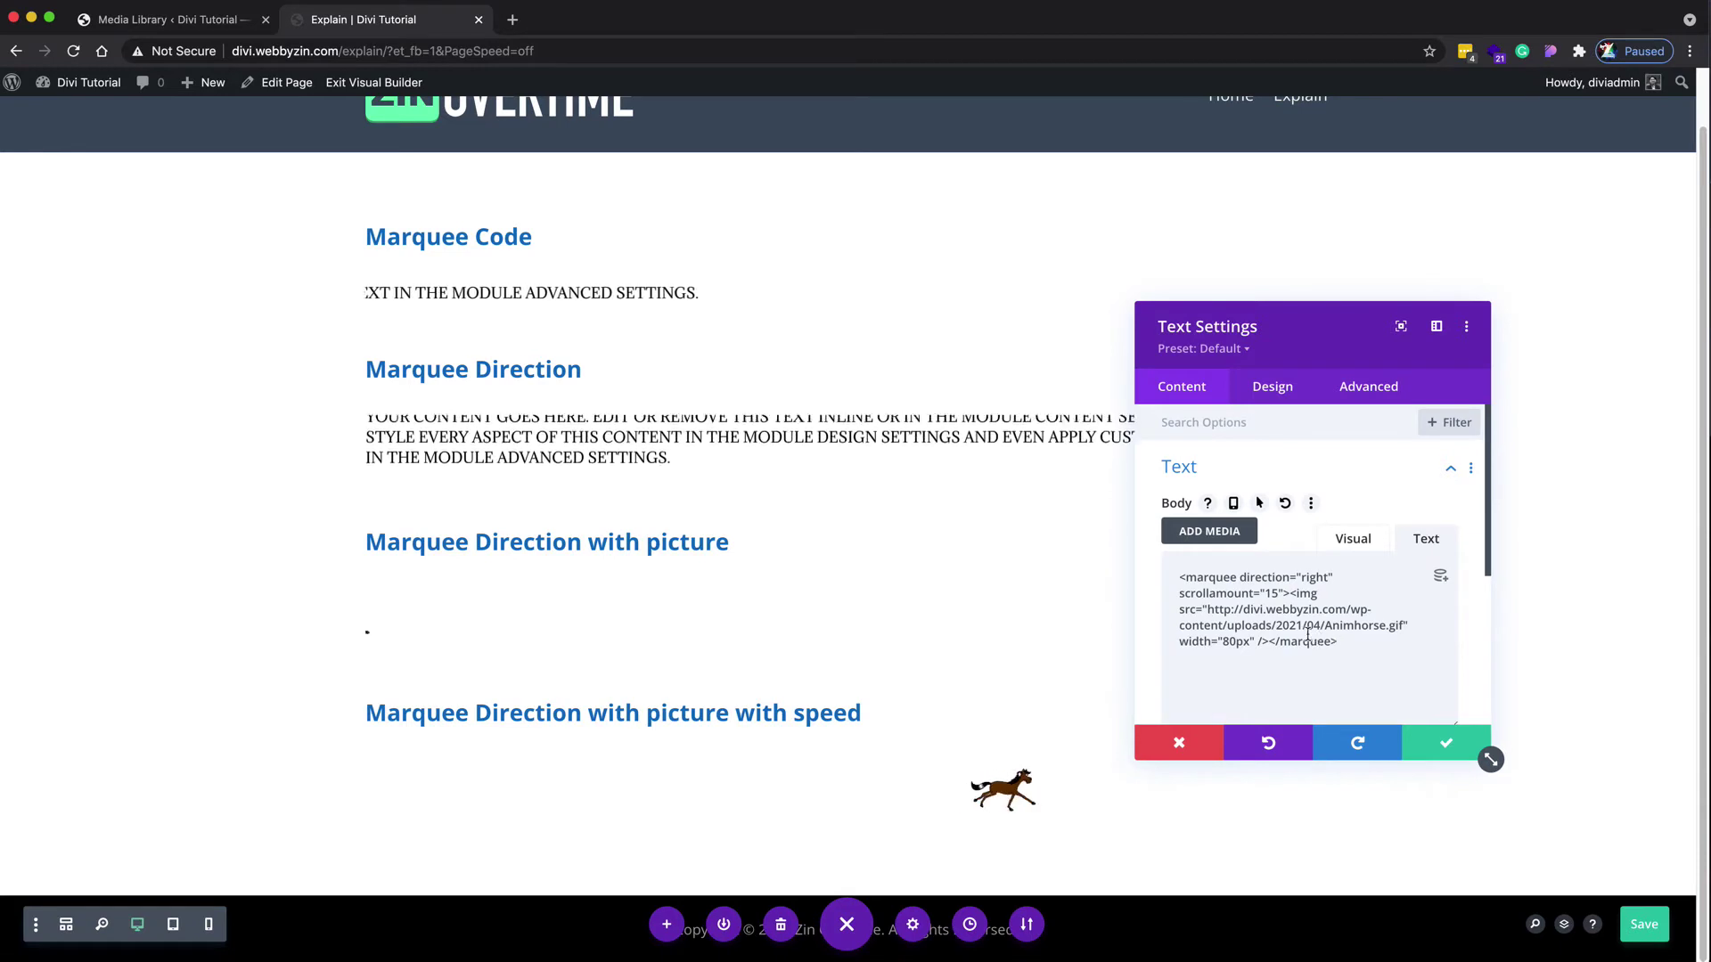
pyautogui.click(1290, 596)
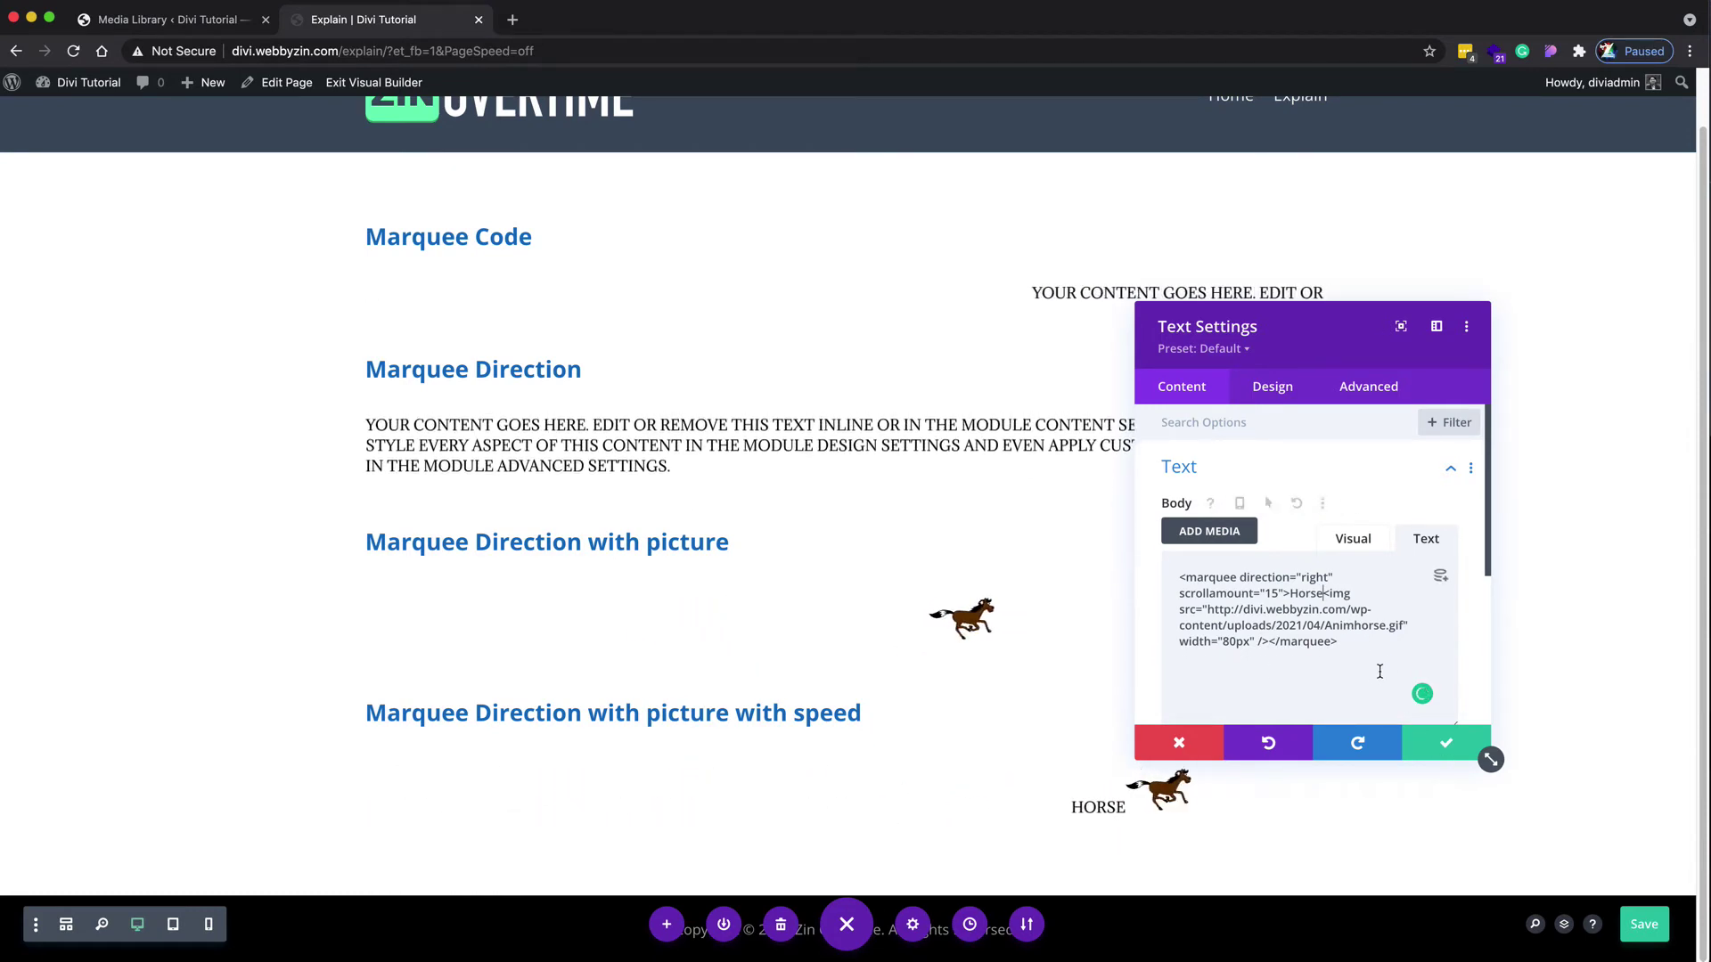
pyautogui.click(1421, 739)
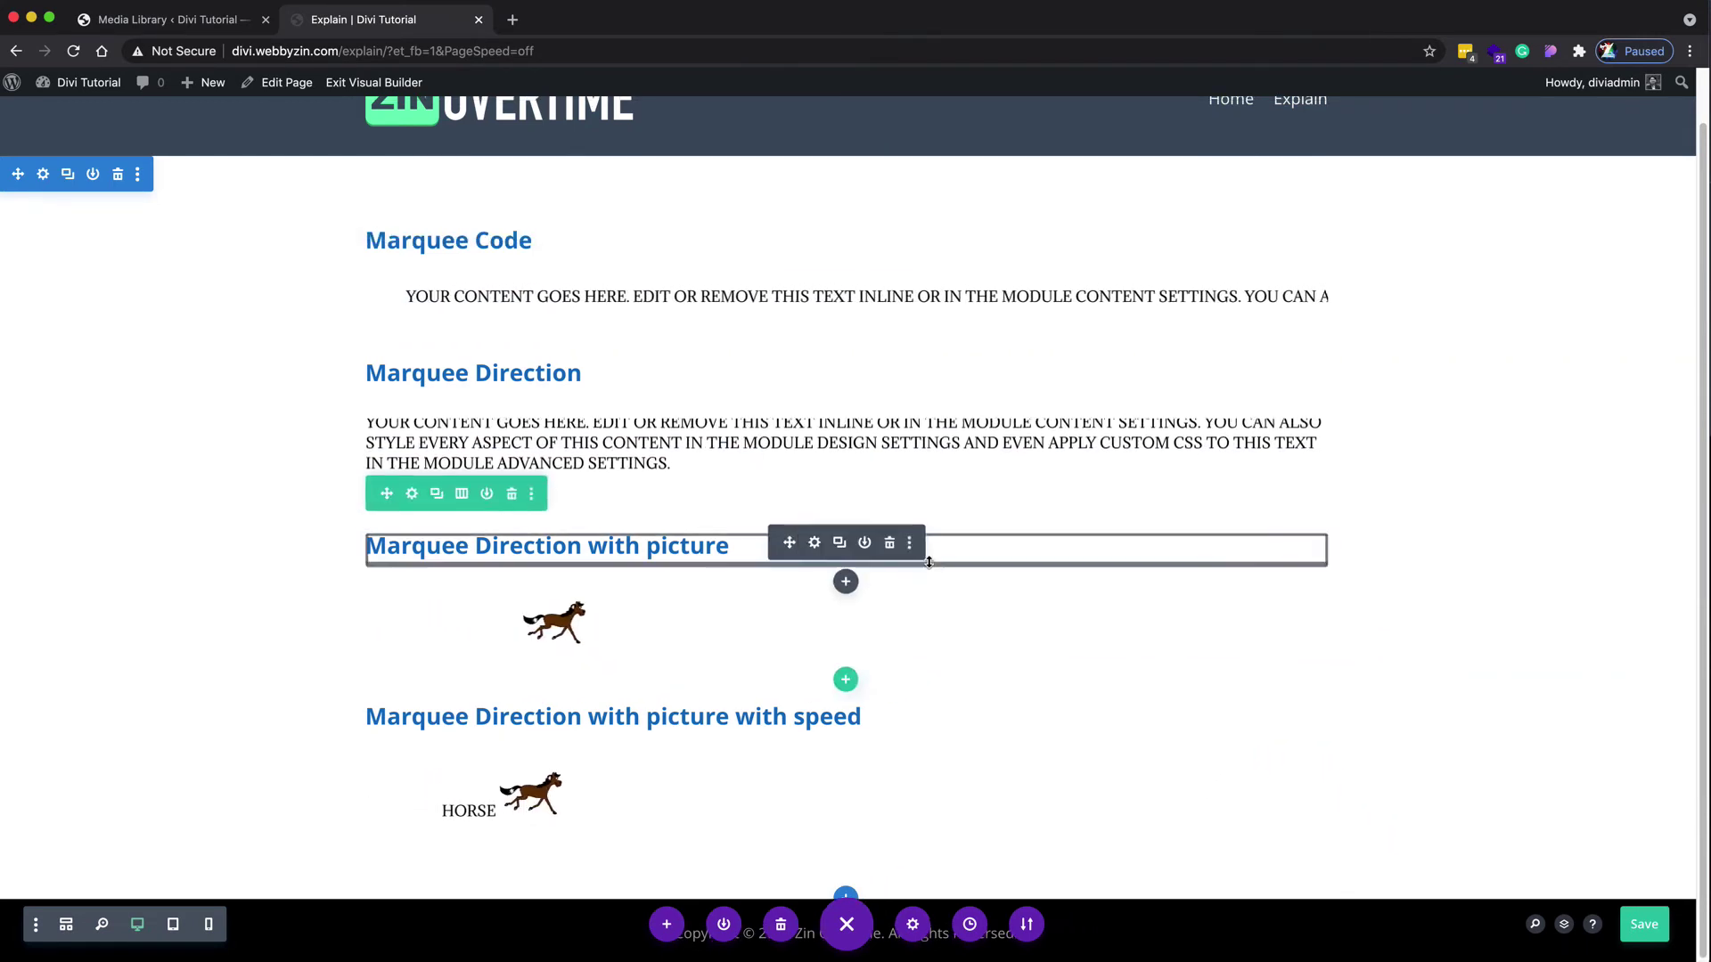
# Step: Save the page and leave the Visual Builder for the site's home page
pyautogui.scroll(1, 928, 504)
pyautogui.click(1629, 931)
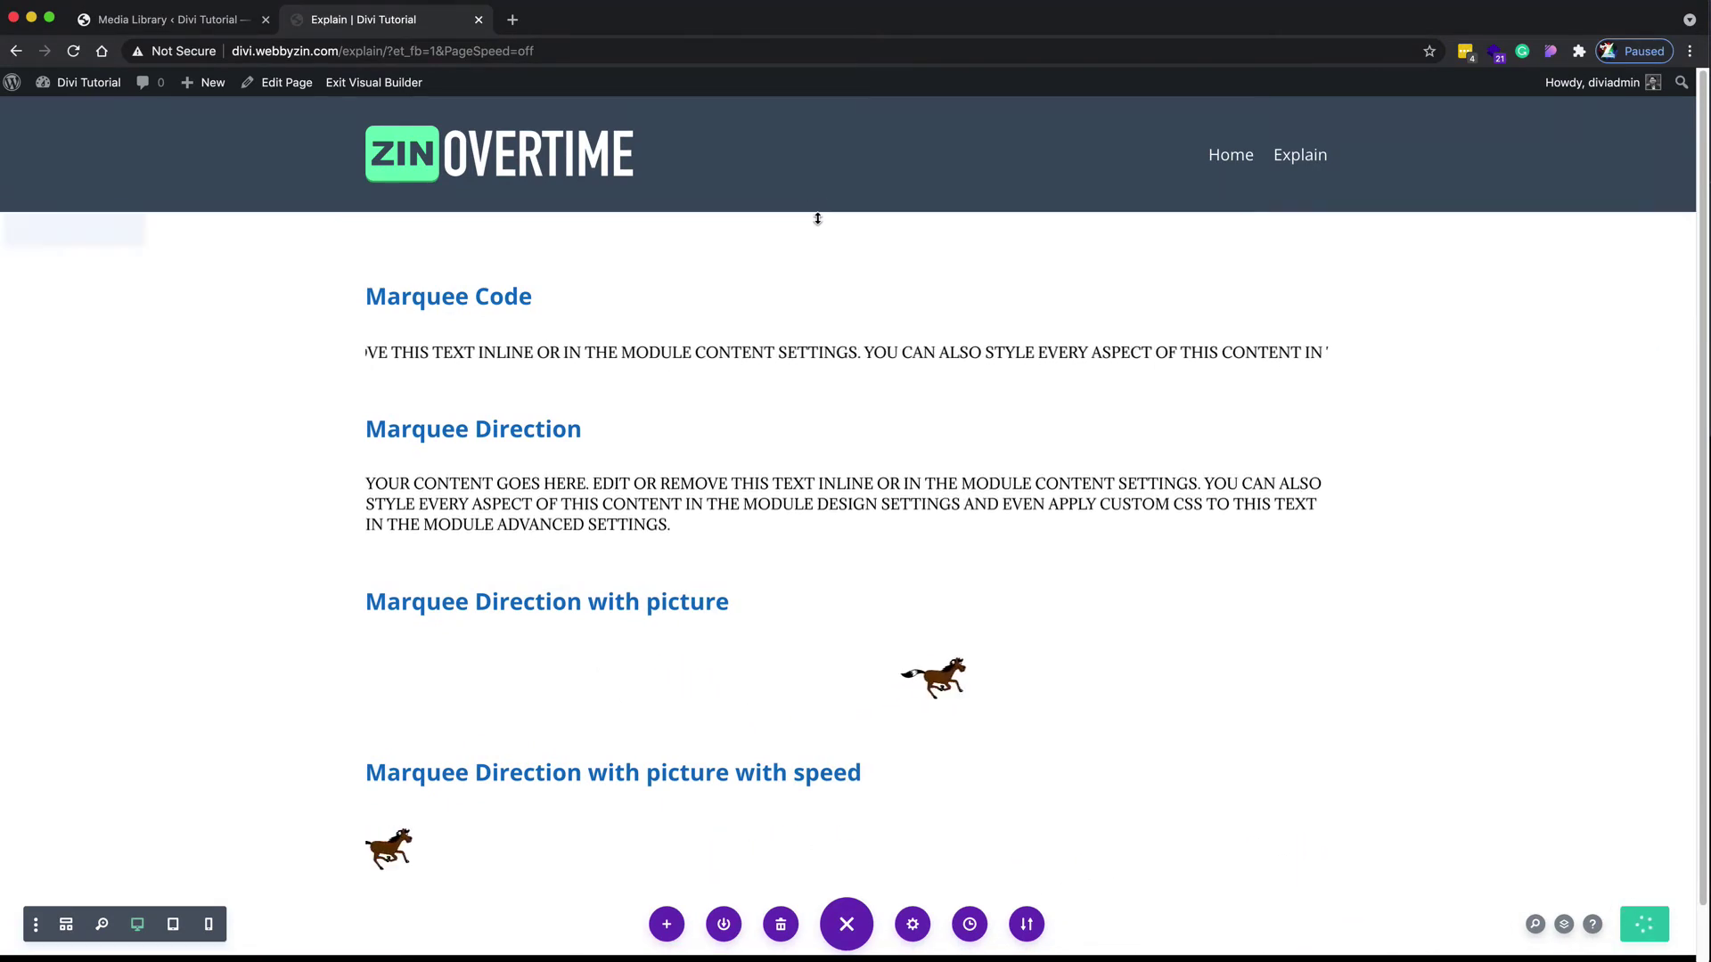
pyautogui.click(371, 85)
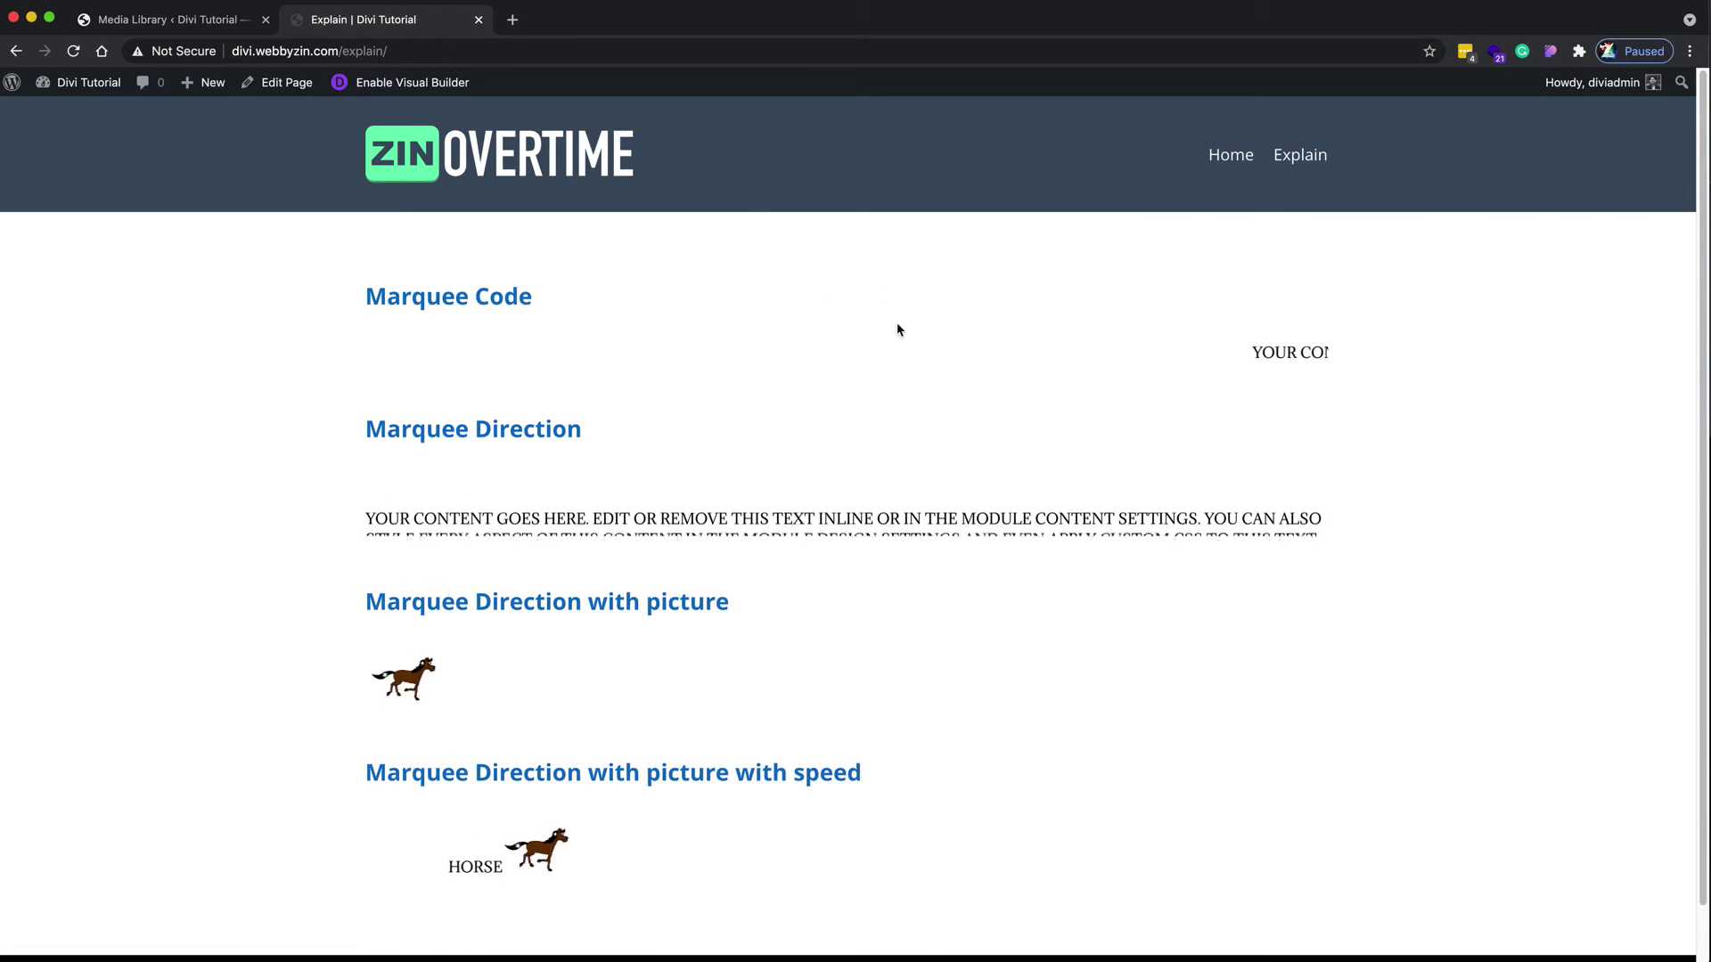
pyautogui.click(525, 159)
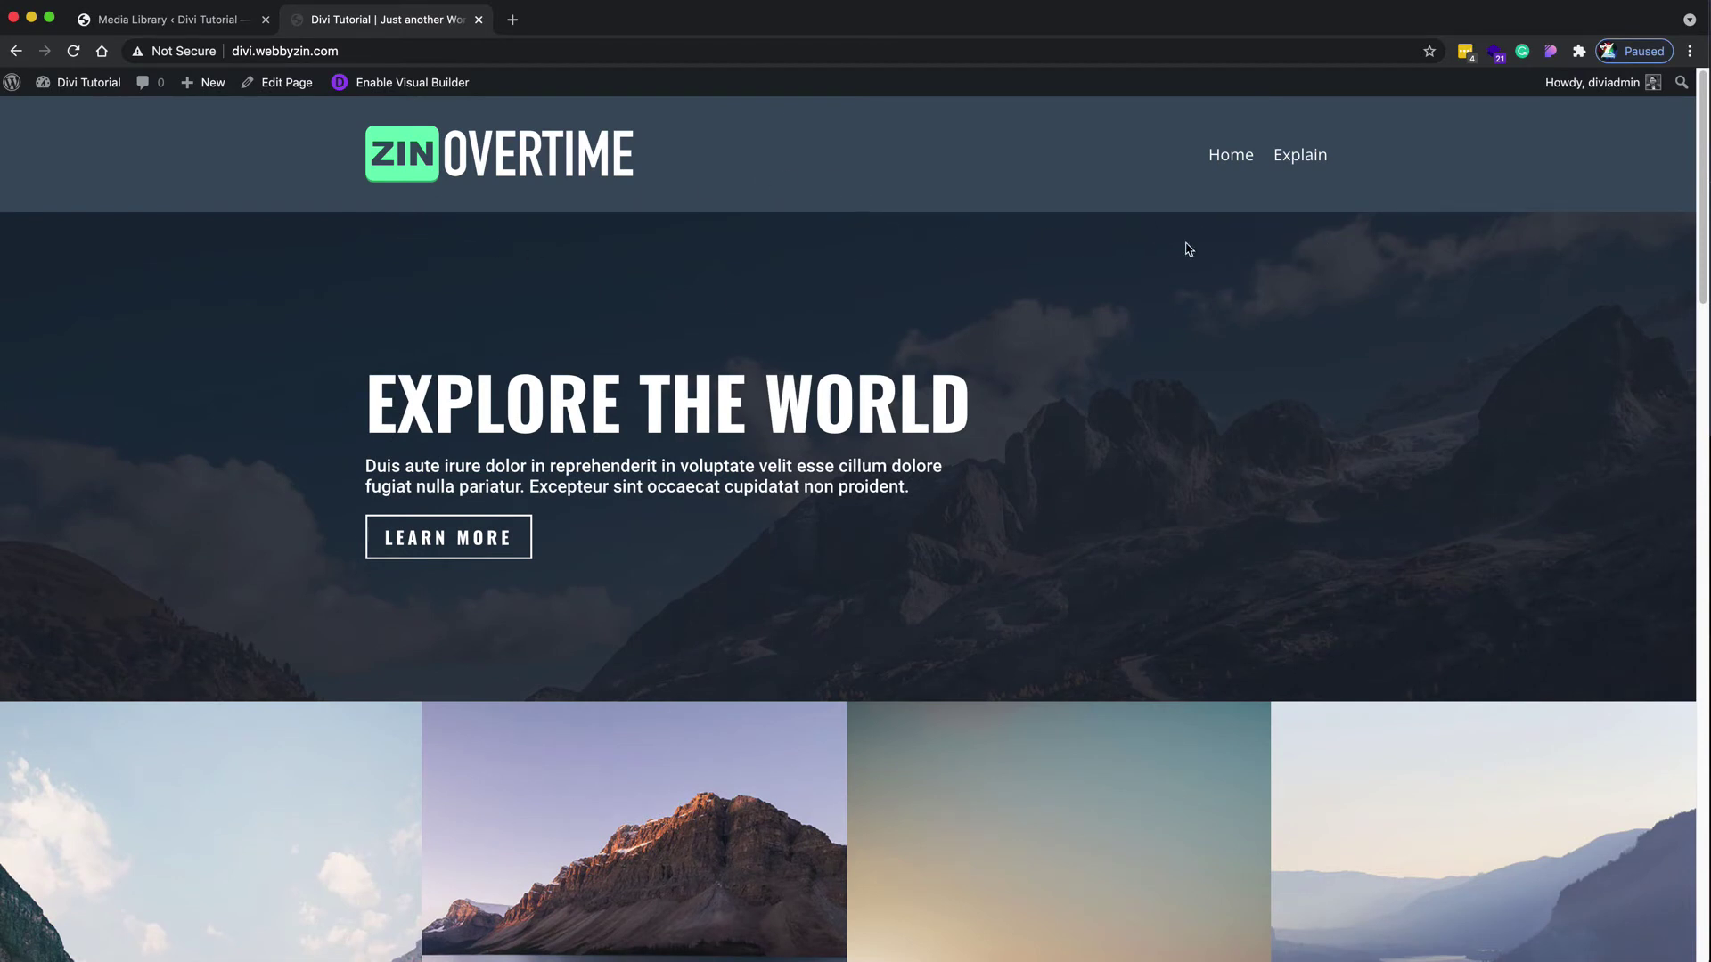
# Step: Return to the WordPress admin, close the attachment details and open the Global Header layout for editing in the Divi Theme Builder
pyautogui.click(199, 17)
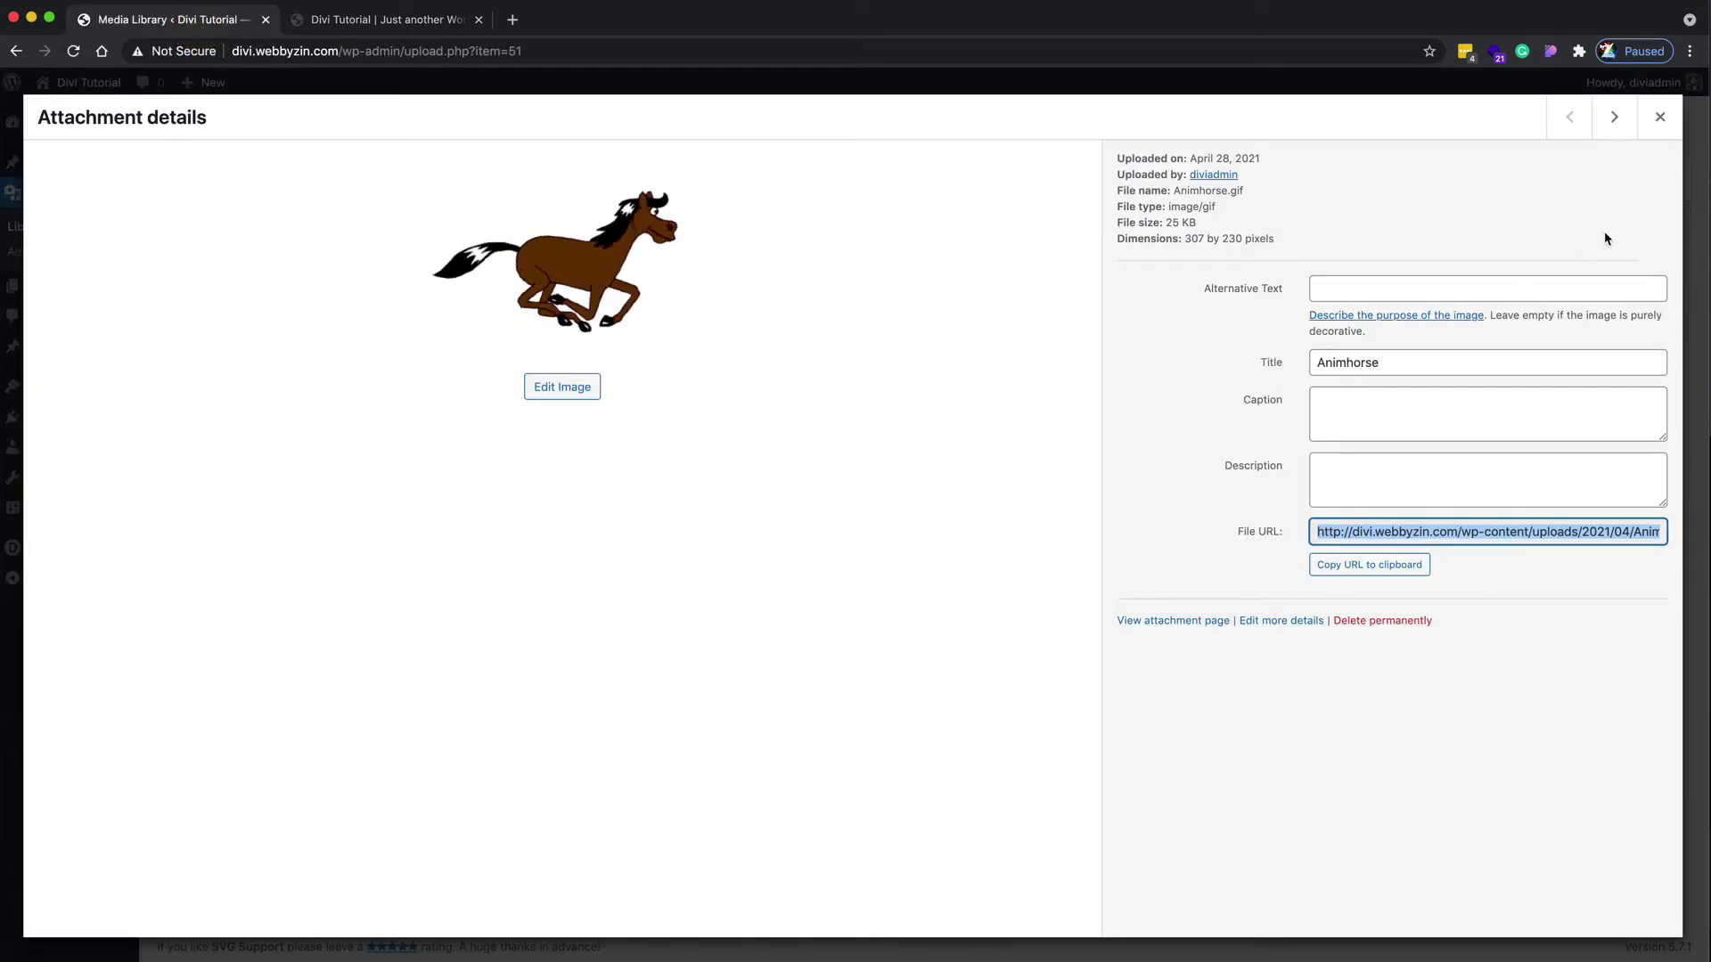
pyautogui.click(1680, 120)
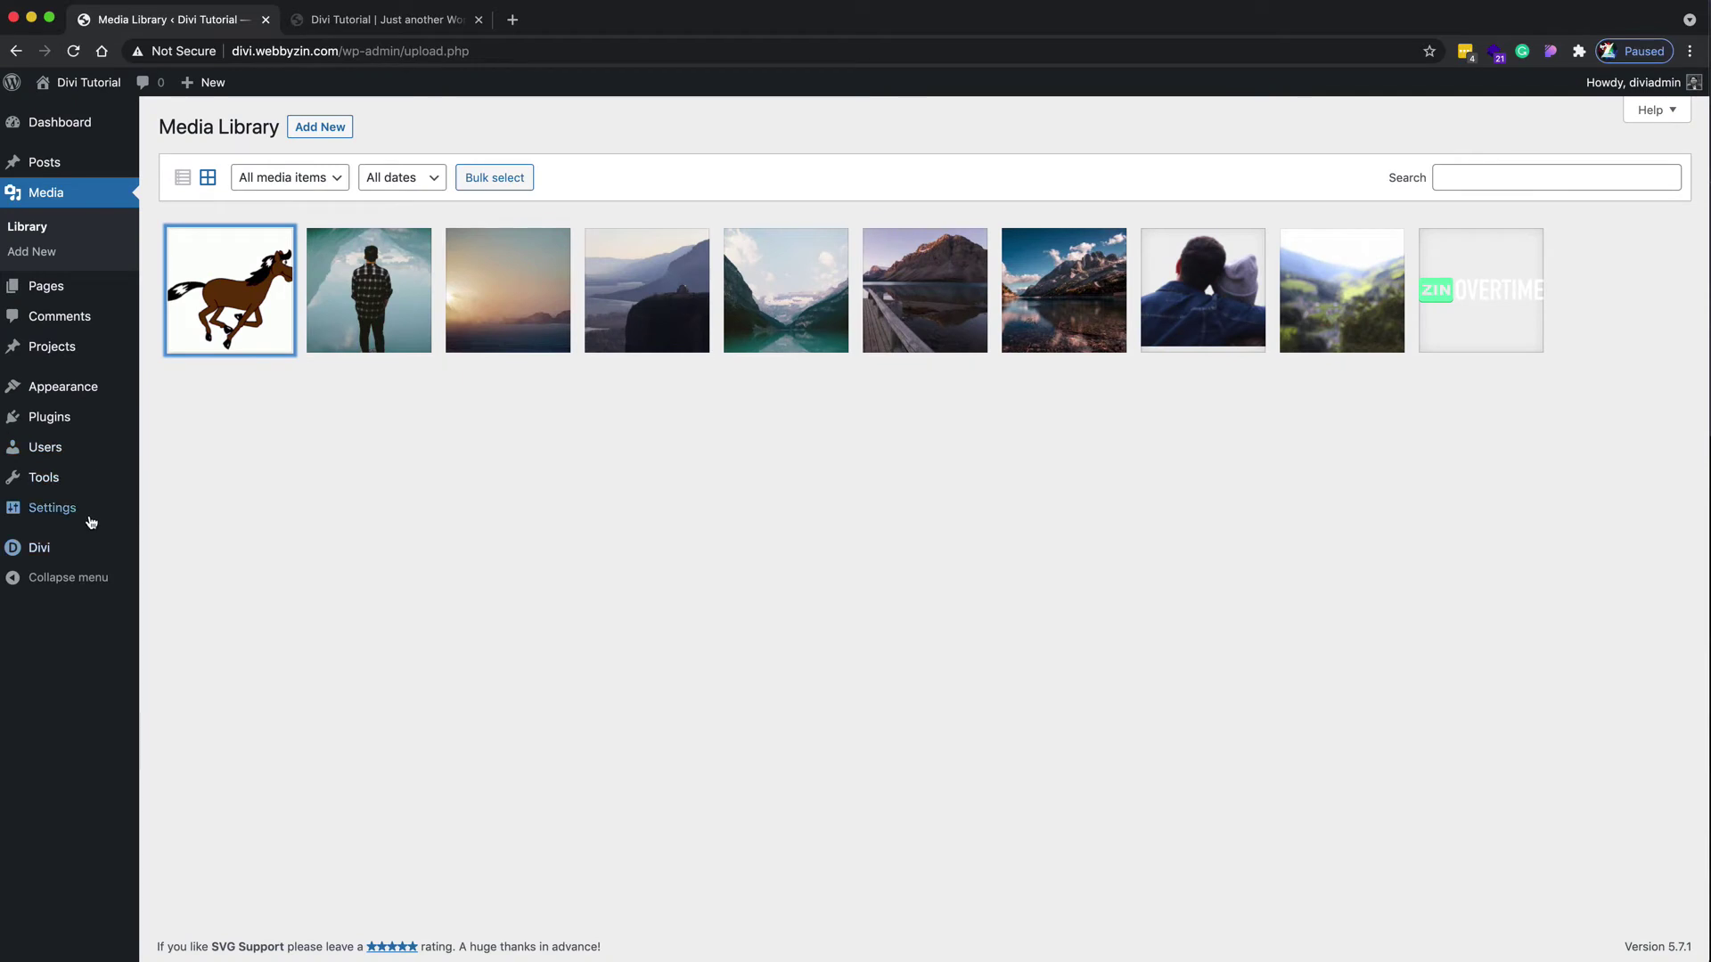
pyautogui.moveTo(78, 550)
pyautogui.click(186, 579)
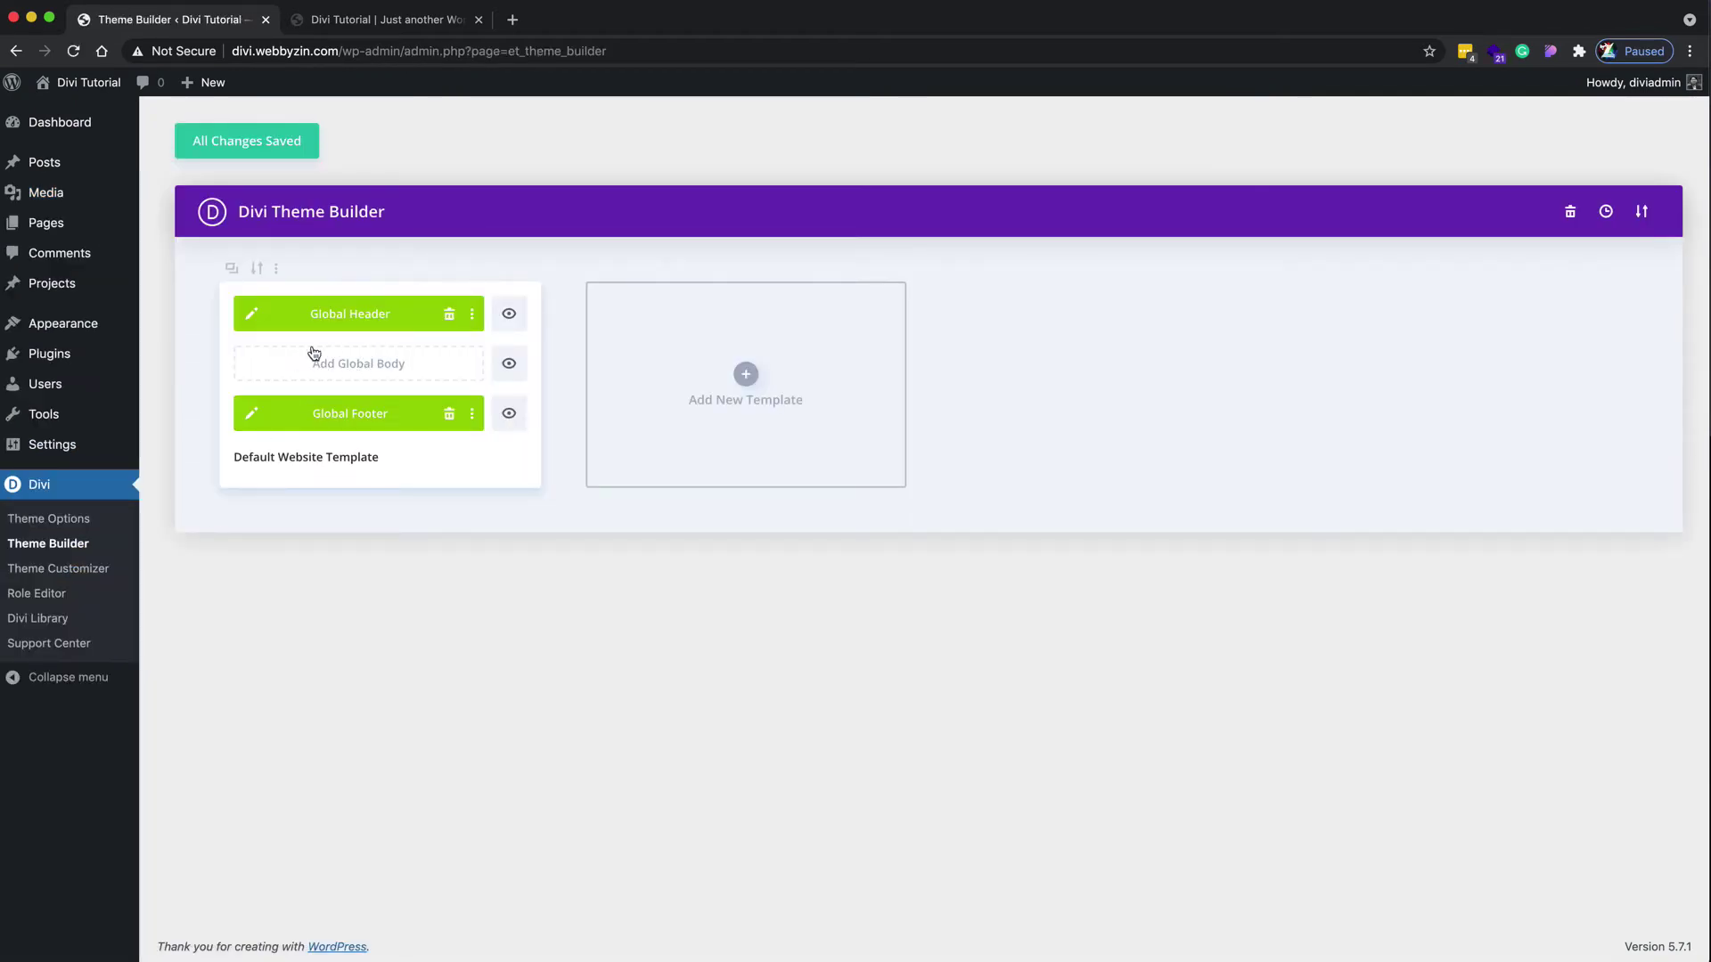
pyautogui.click(252, 317)
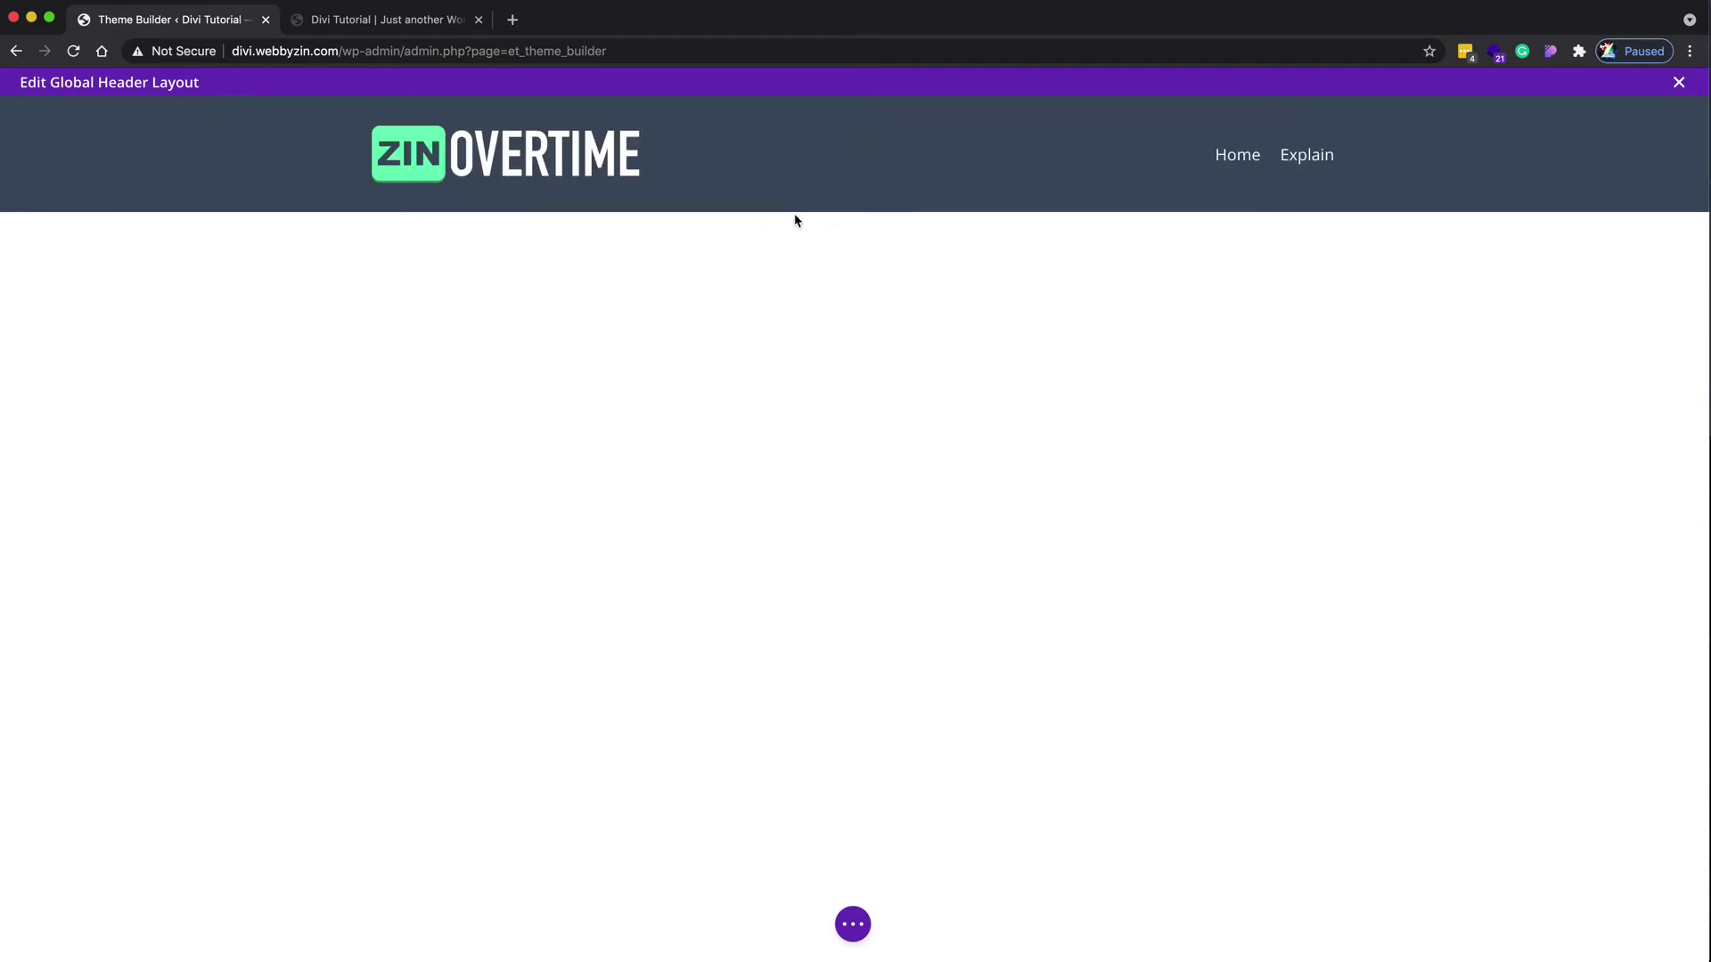
# Step: Add a new section below the existing header with a single-column row and a Text module
pyautogui.moveTo(794, 169)
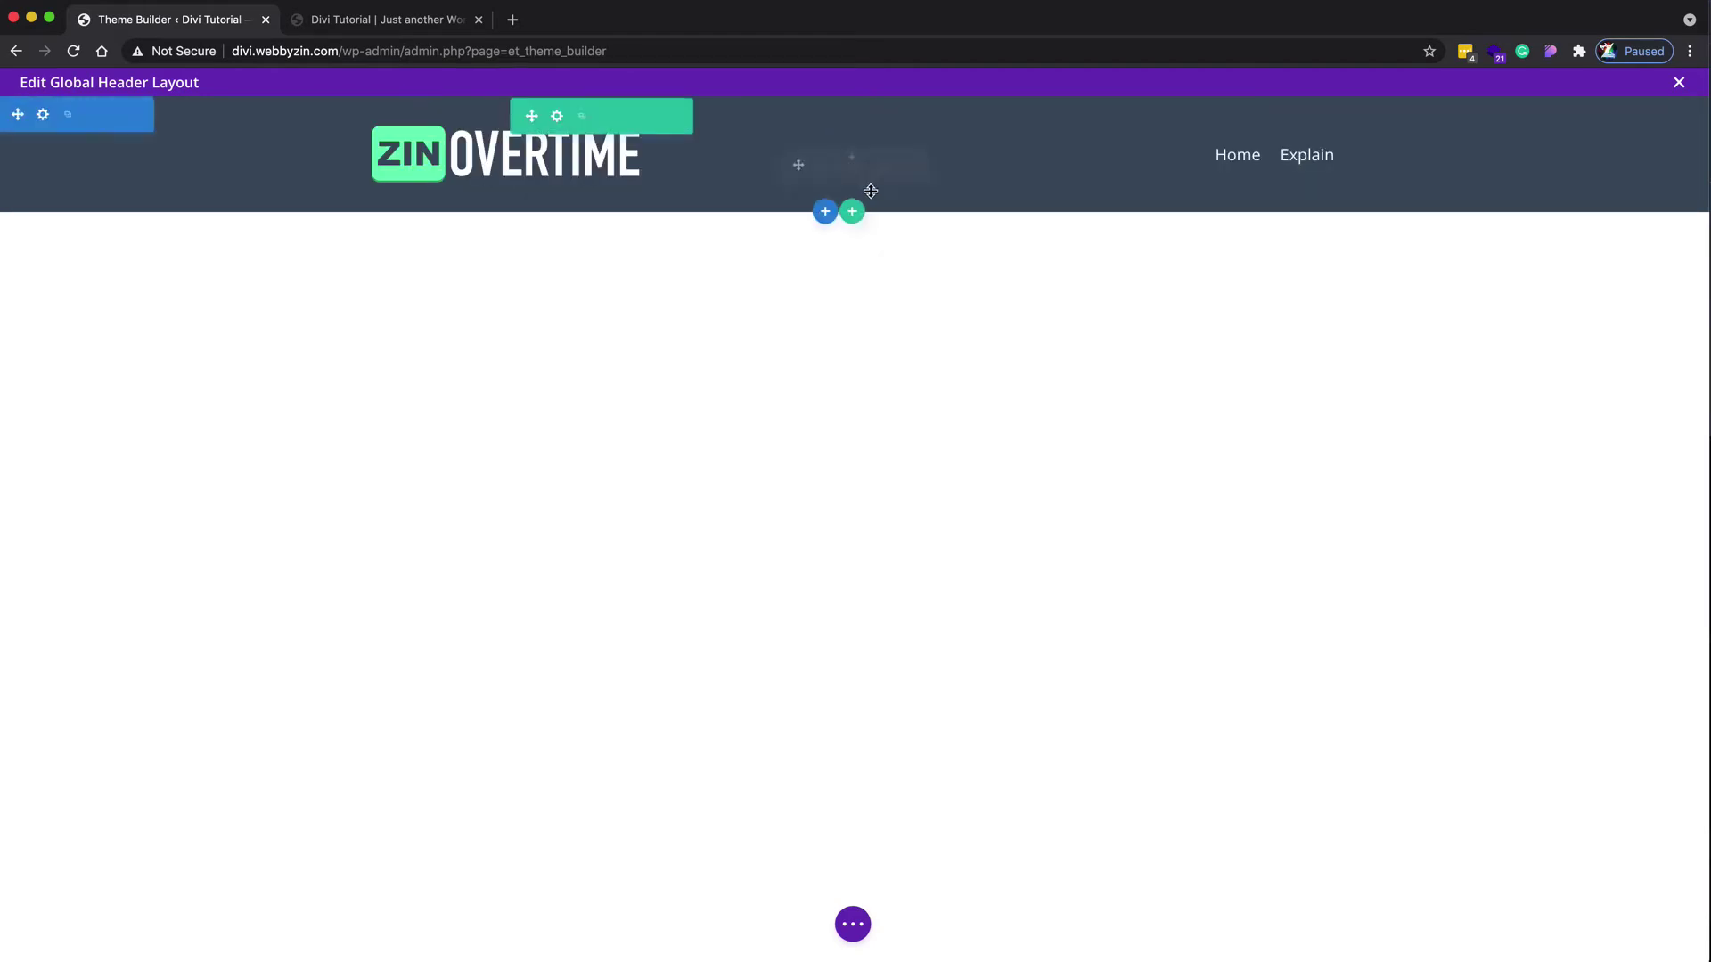
pyautogui.click(825, 214)
pyautogui.click(720, 354)
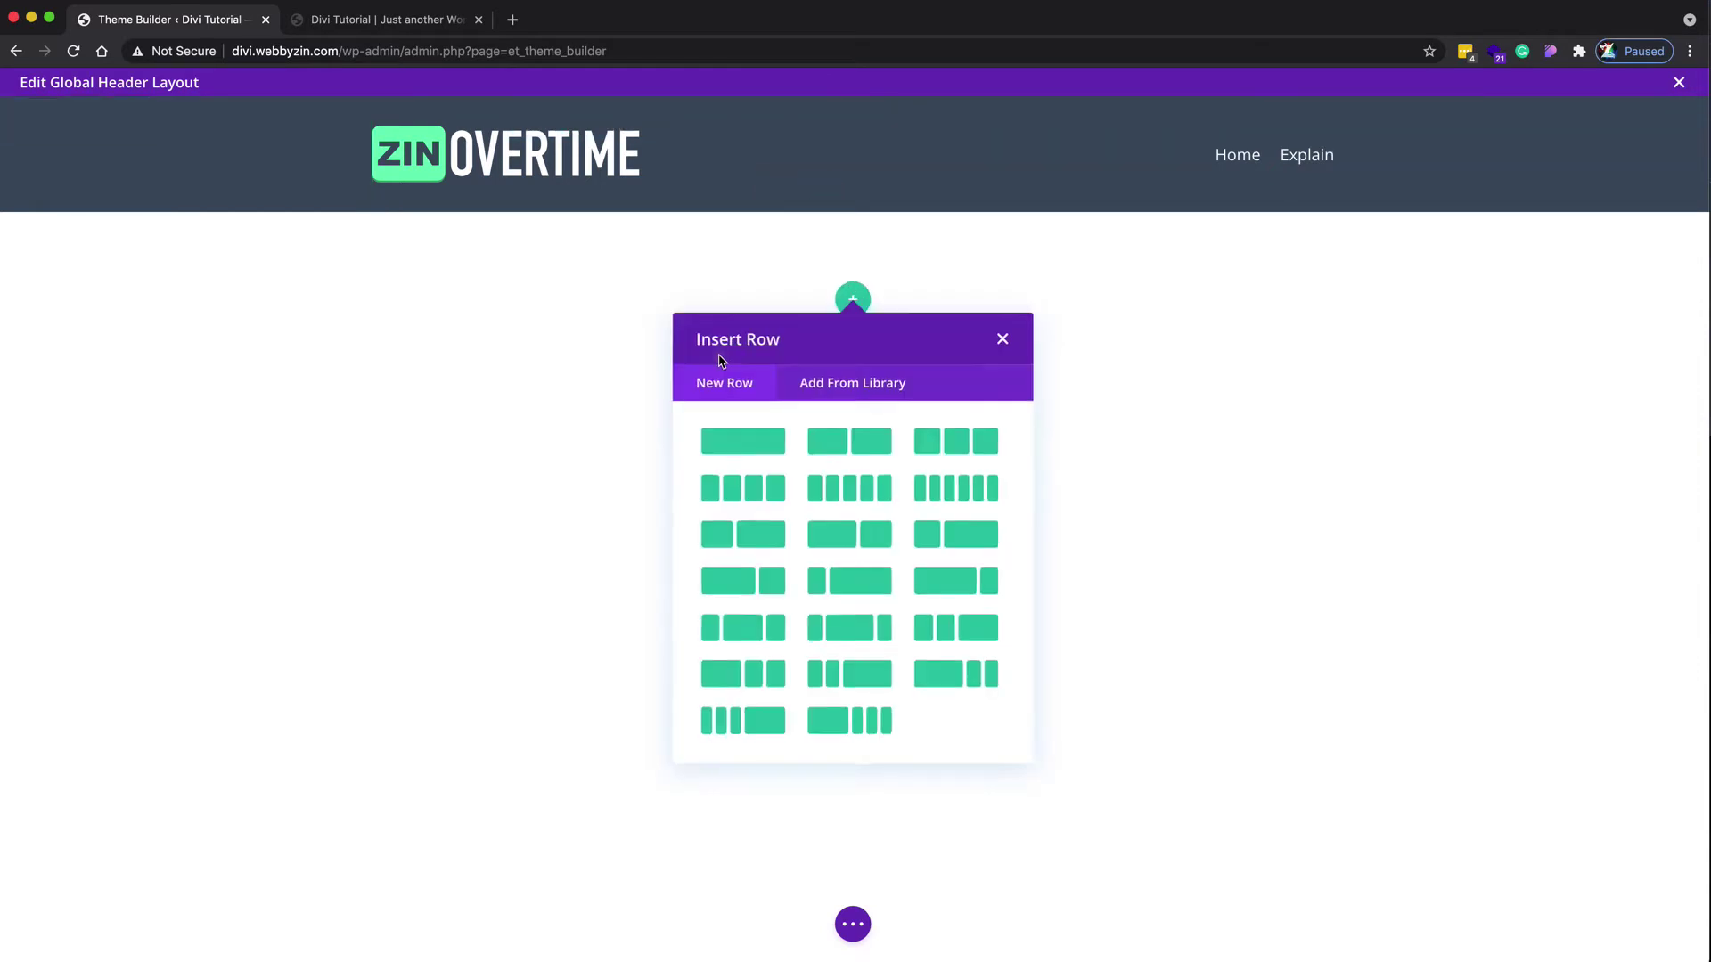
pyautogui.click(748, 445)
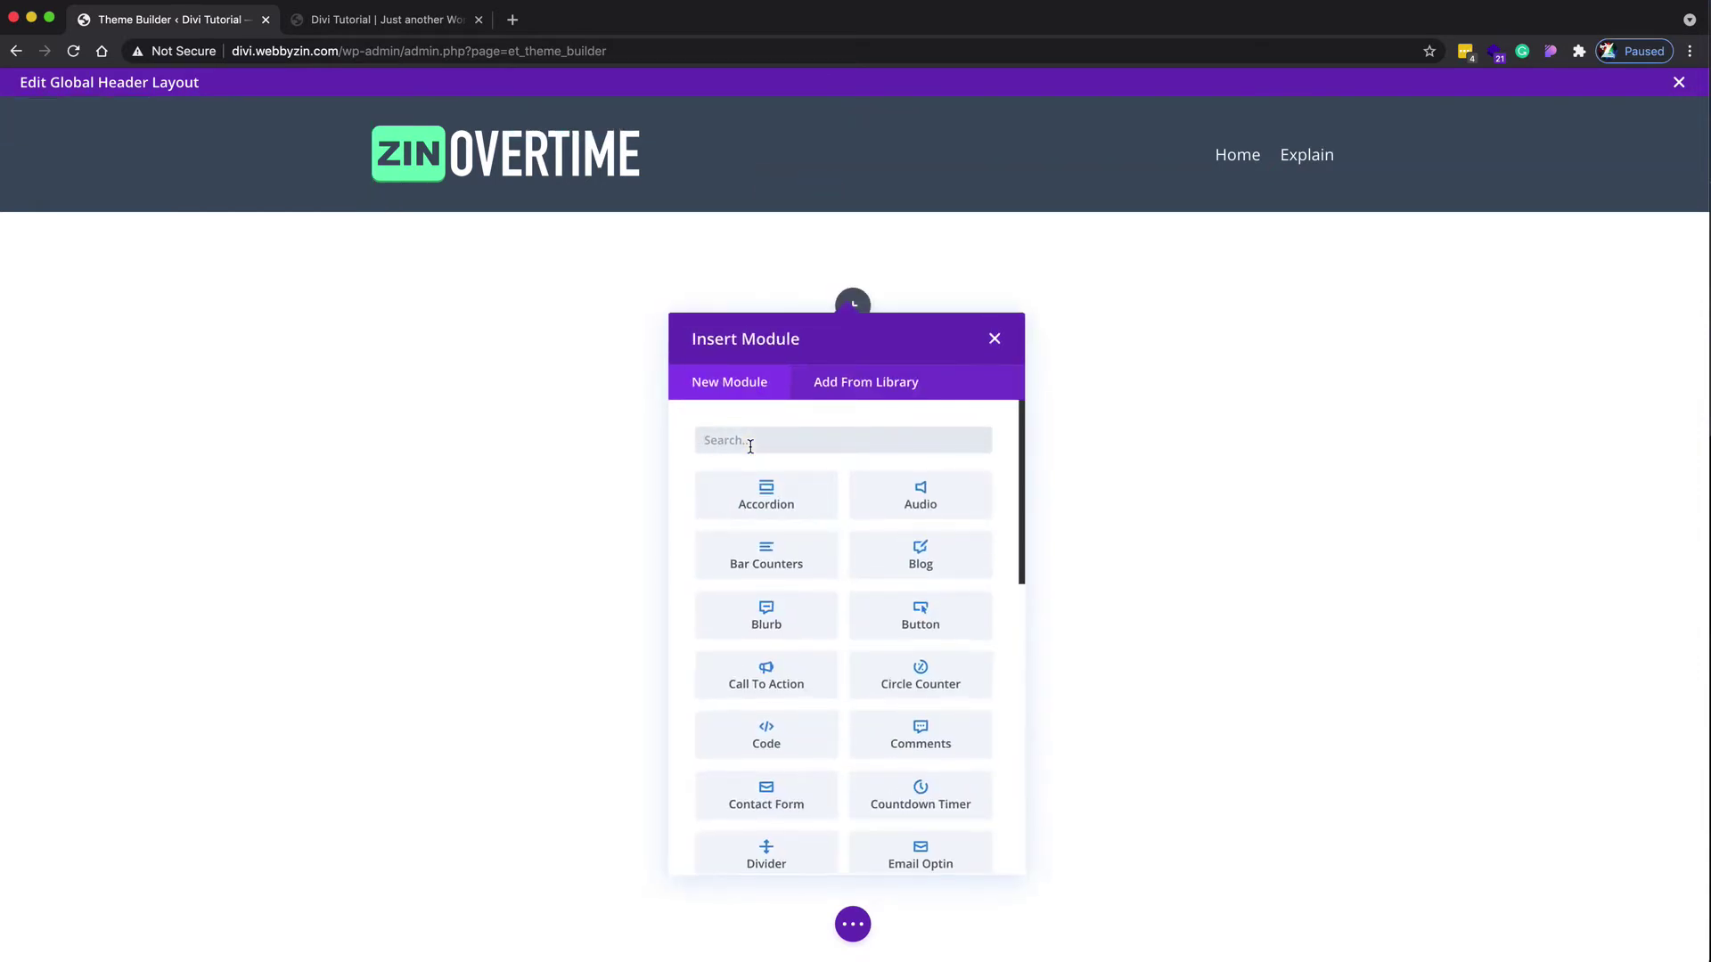
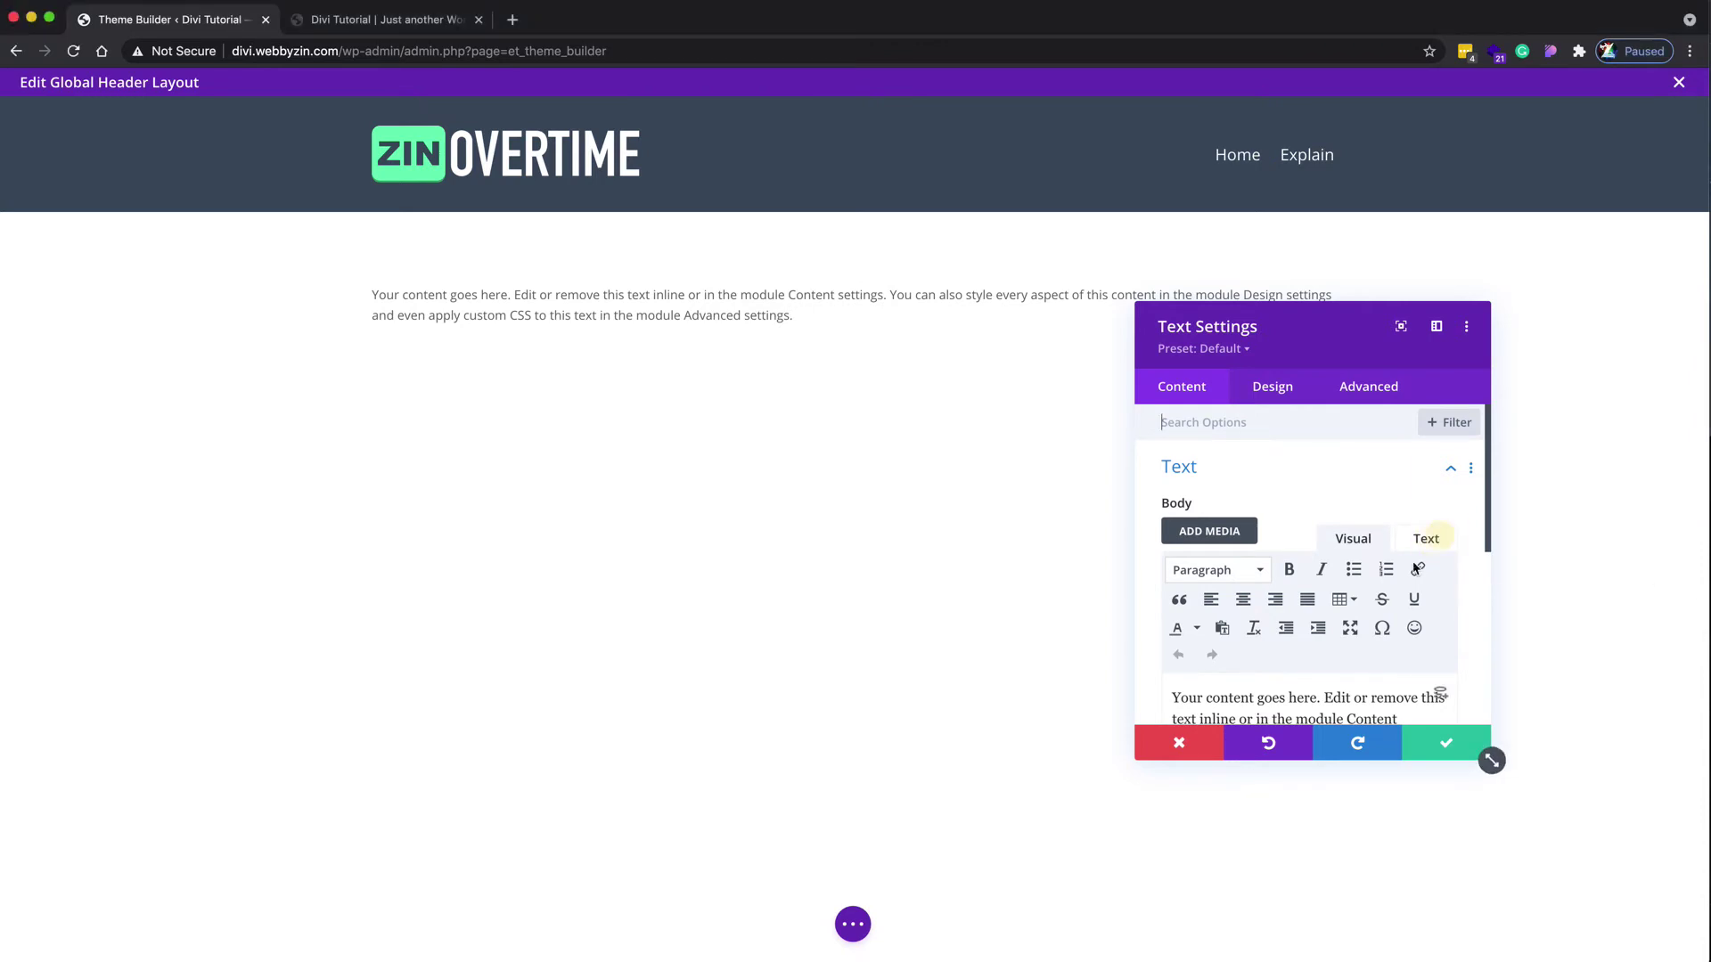
# Step: Replace the module's placeholder text with "COVID-19: We are taking all of the necessary precautions to minimize the spread of Covid-19 and secure everyone’s safety."
pyautogui.scroll(-2, 1329, 656)
pyautogui.scroll(2, 1374, 570)
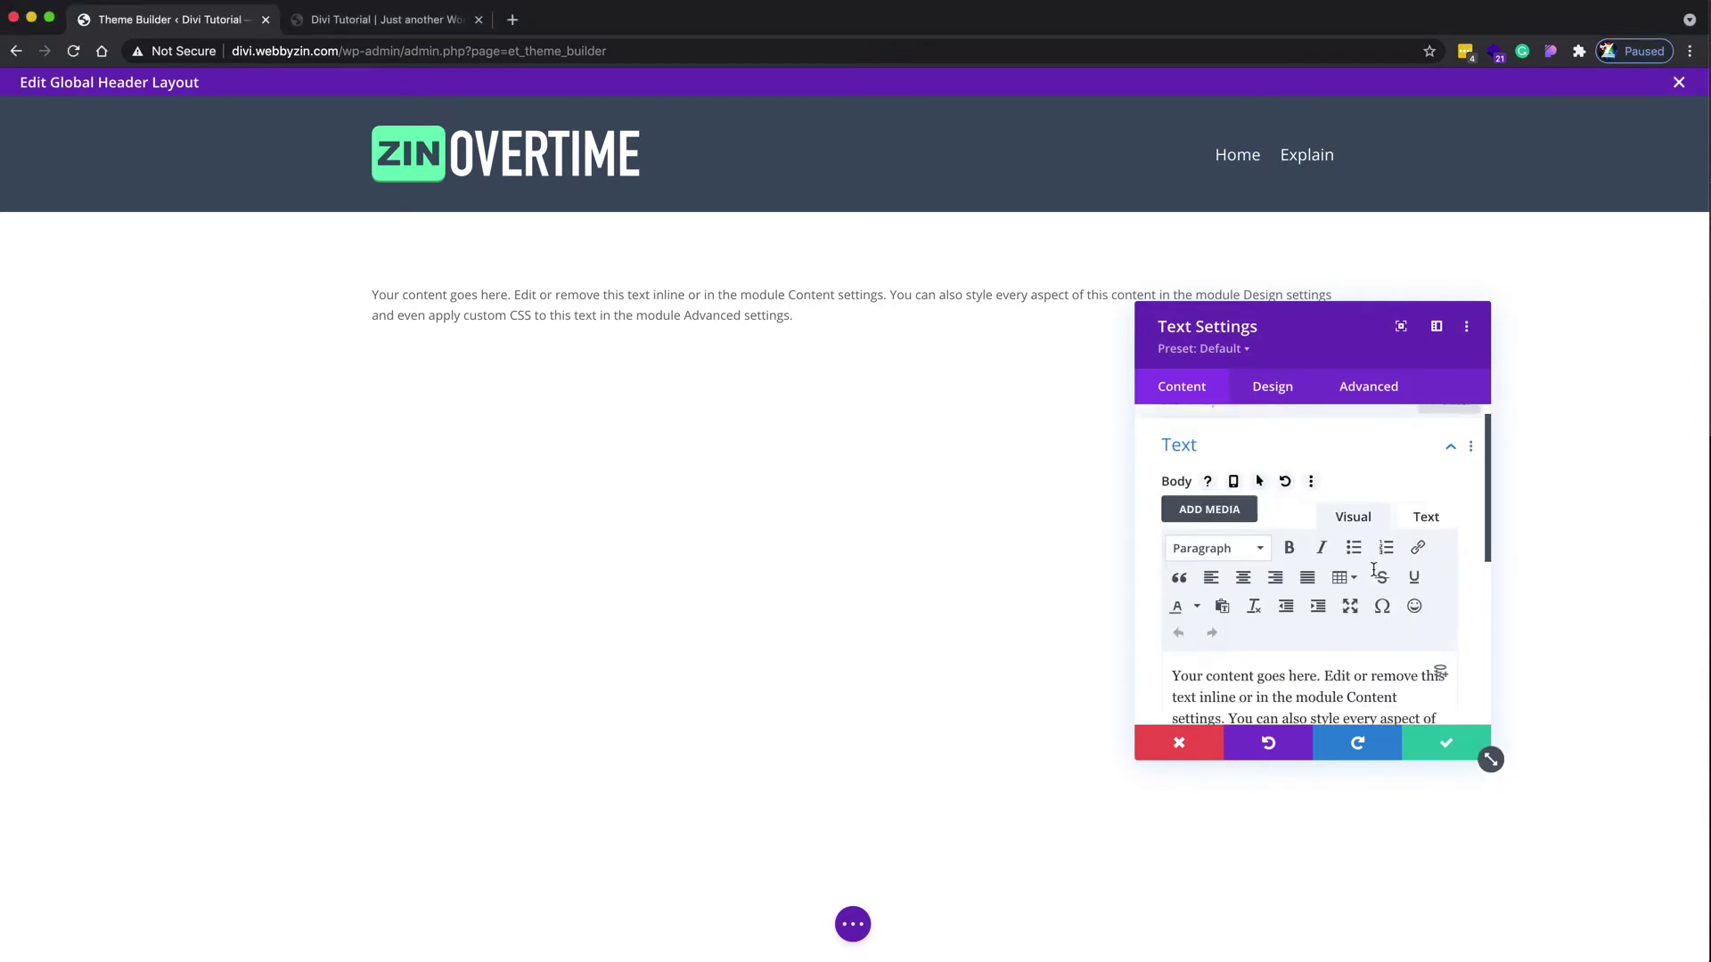
pyautogui.click(1426, 517)
pyautogui.tripleClick(1314, 634)
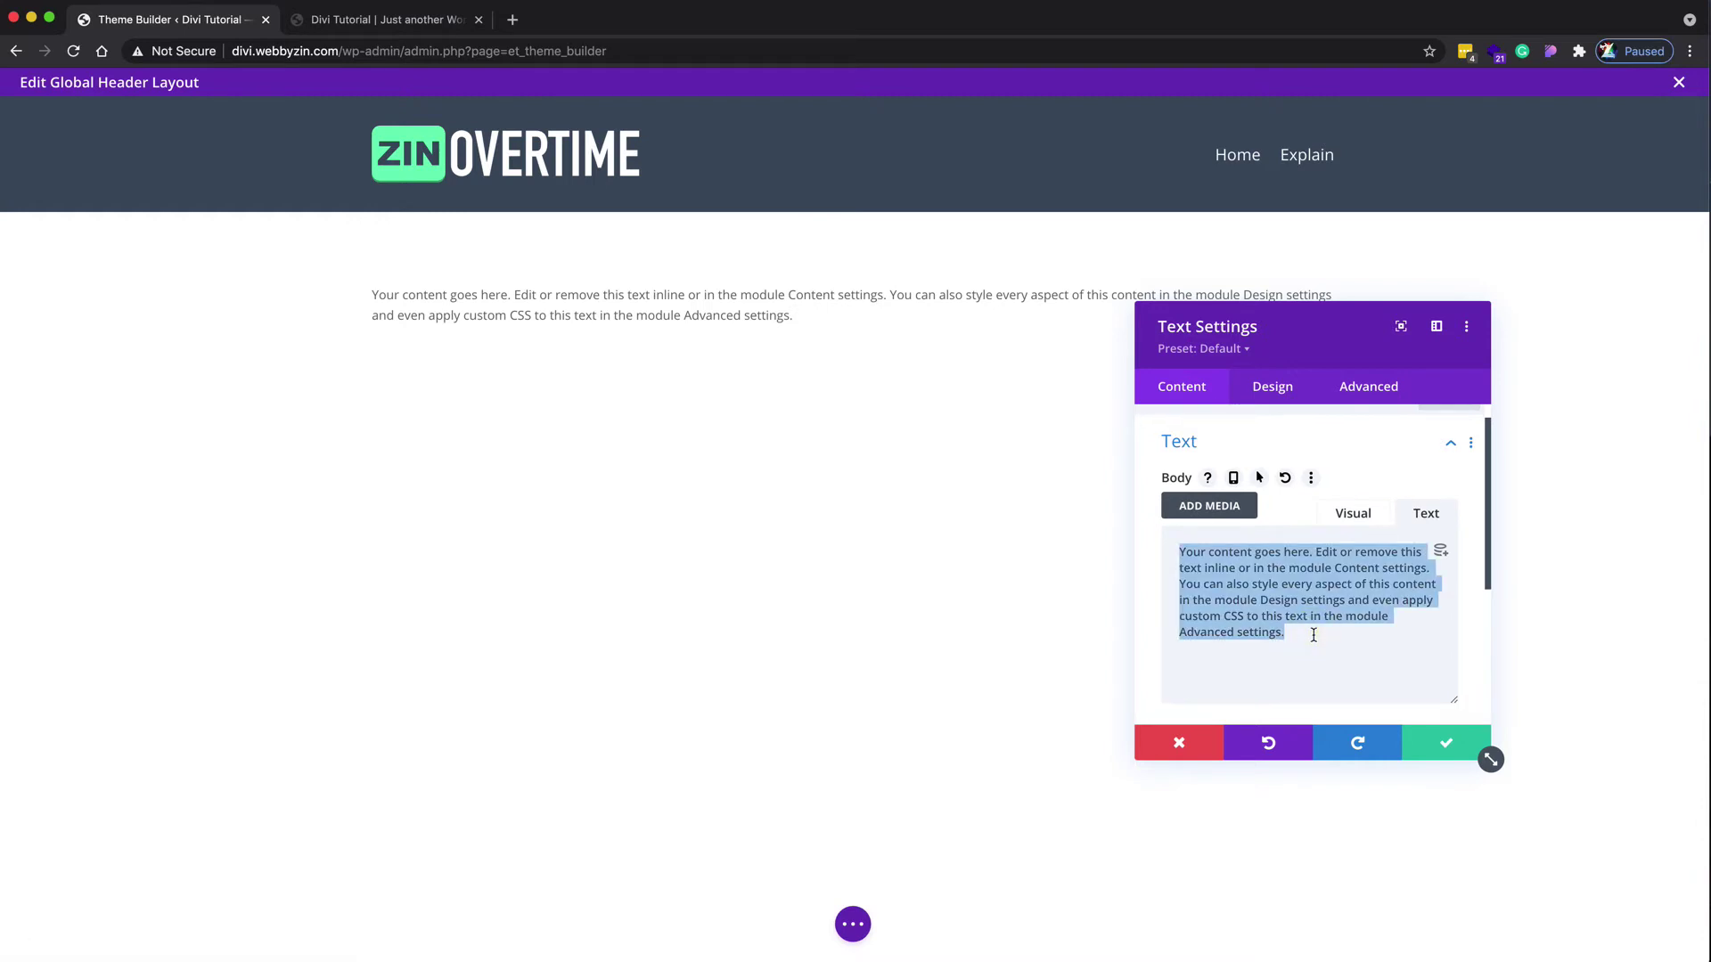
pyautogui.write('COVID-19: We are taking all of the necessary precautions to minimize the spread of Covid-19 and secure everyone’s safety.')
pyautogui.click(1396, 586)
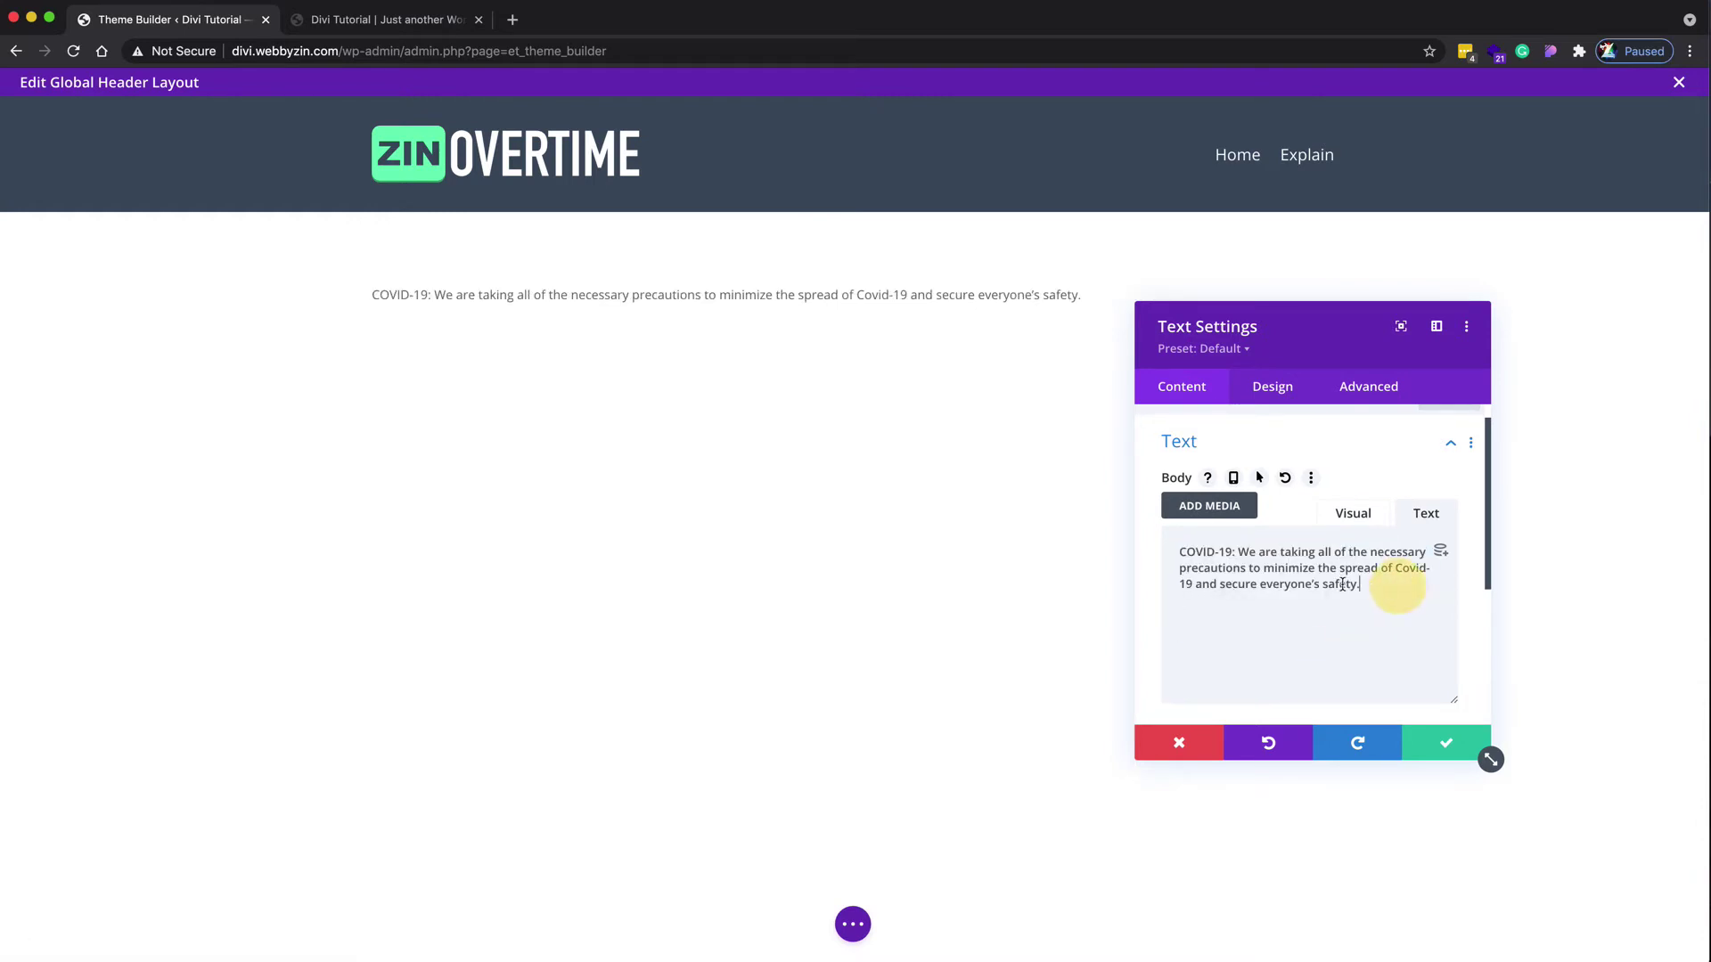
# Step: Wrap the COVID-19 notice in opening and closing <marquee> tags and save the Text module
pyautogui.click(1179, 547)
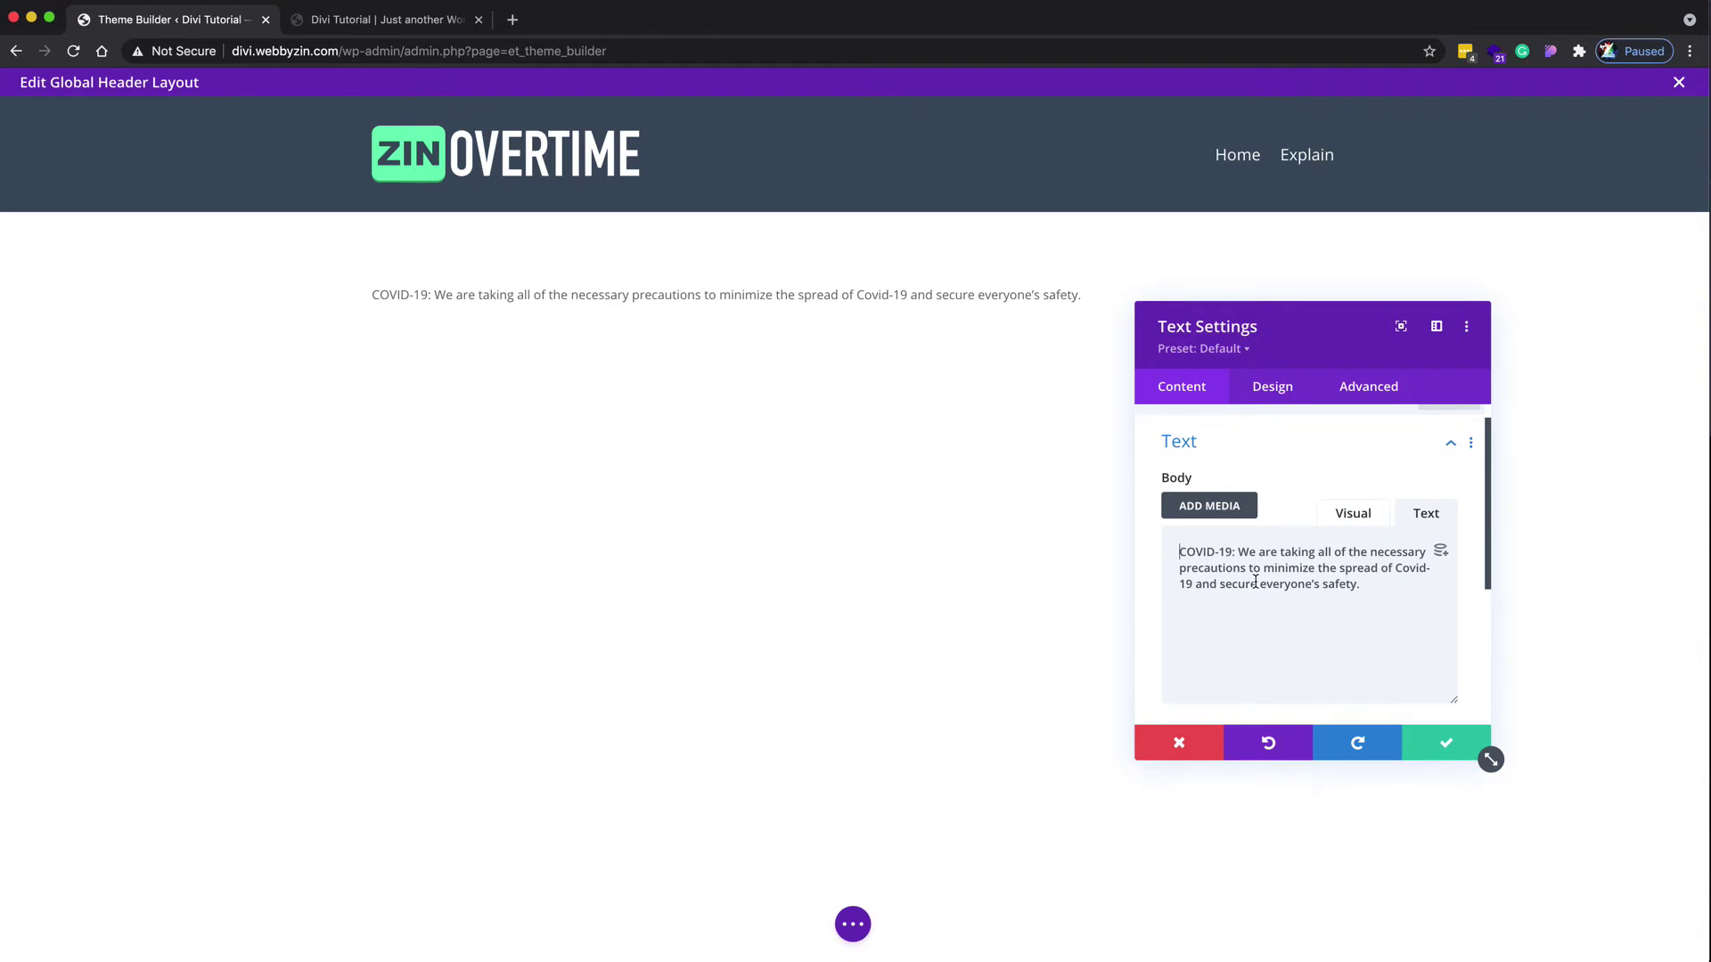
pyautogui.write('<')
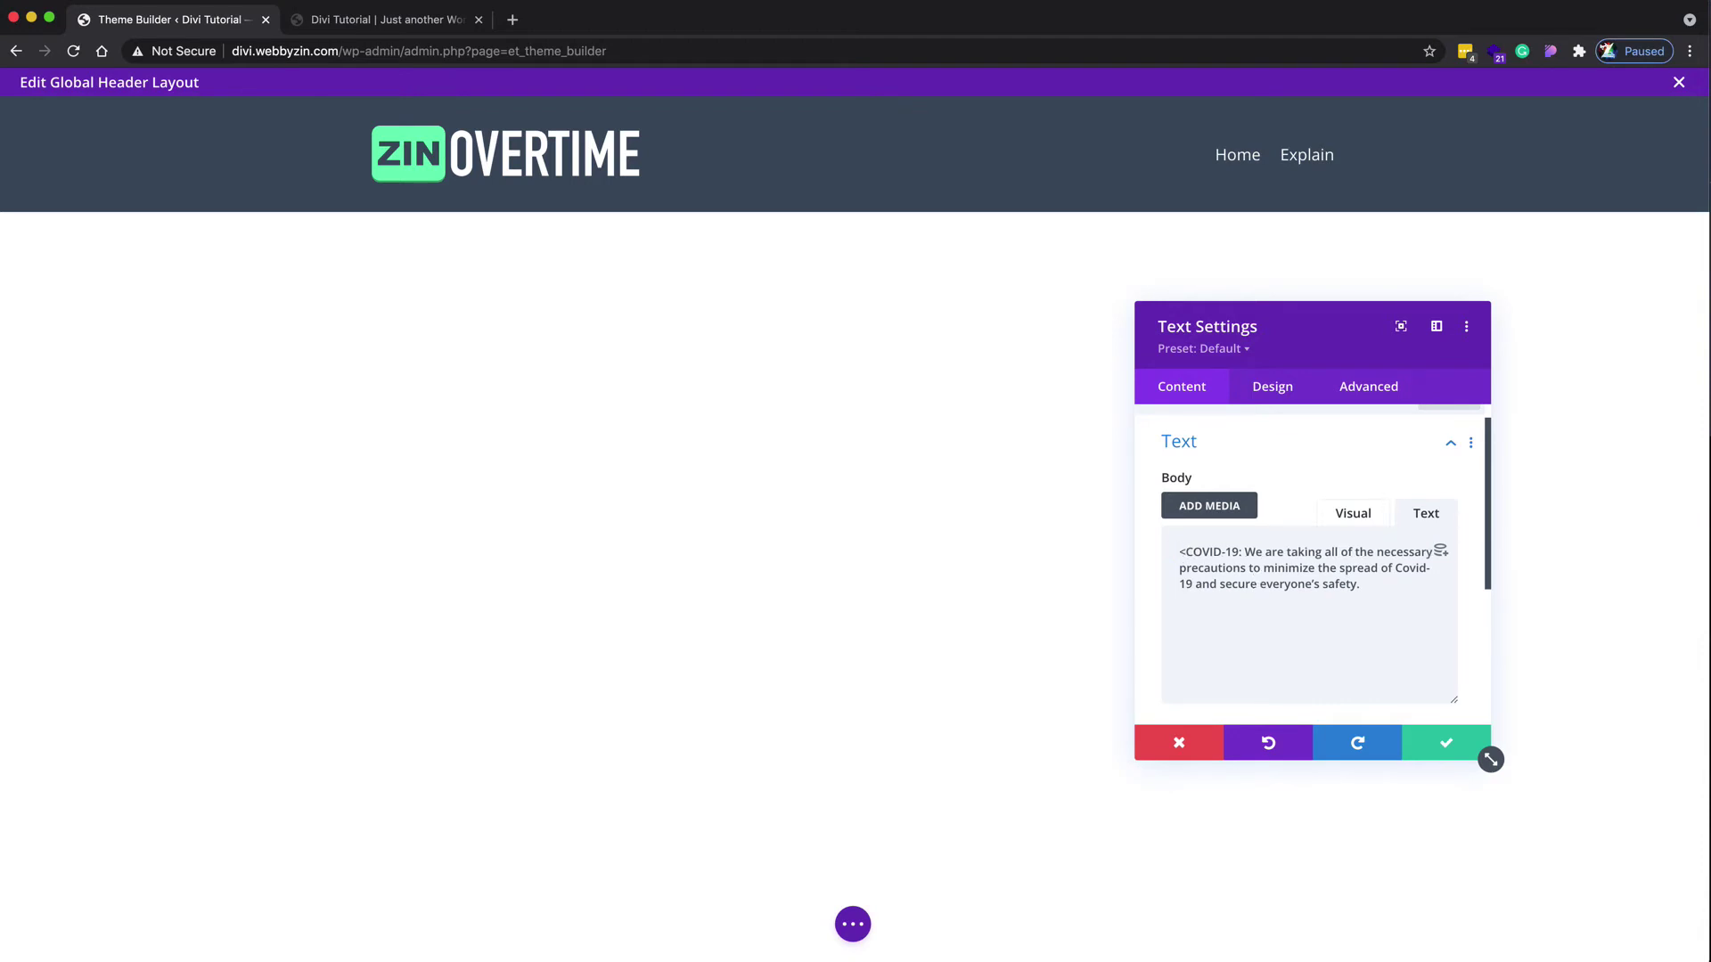
pyautogui.write('marquee')
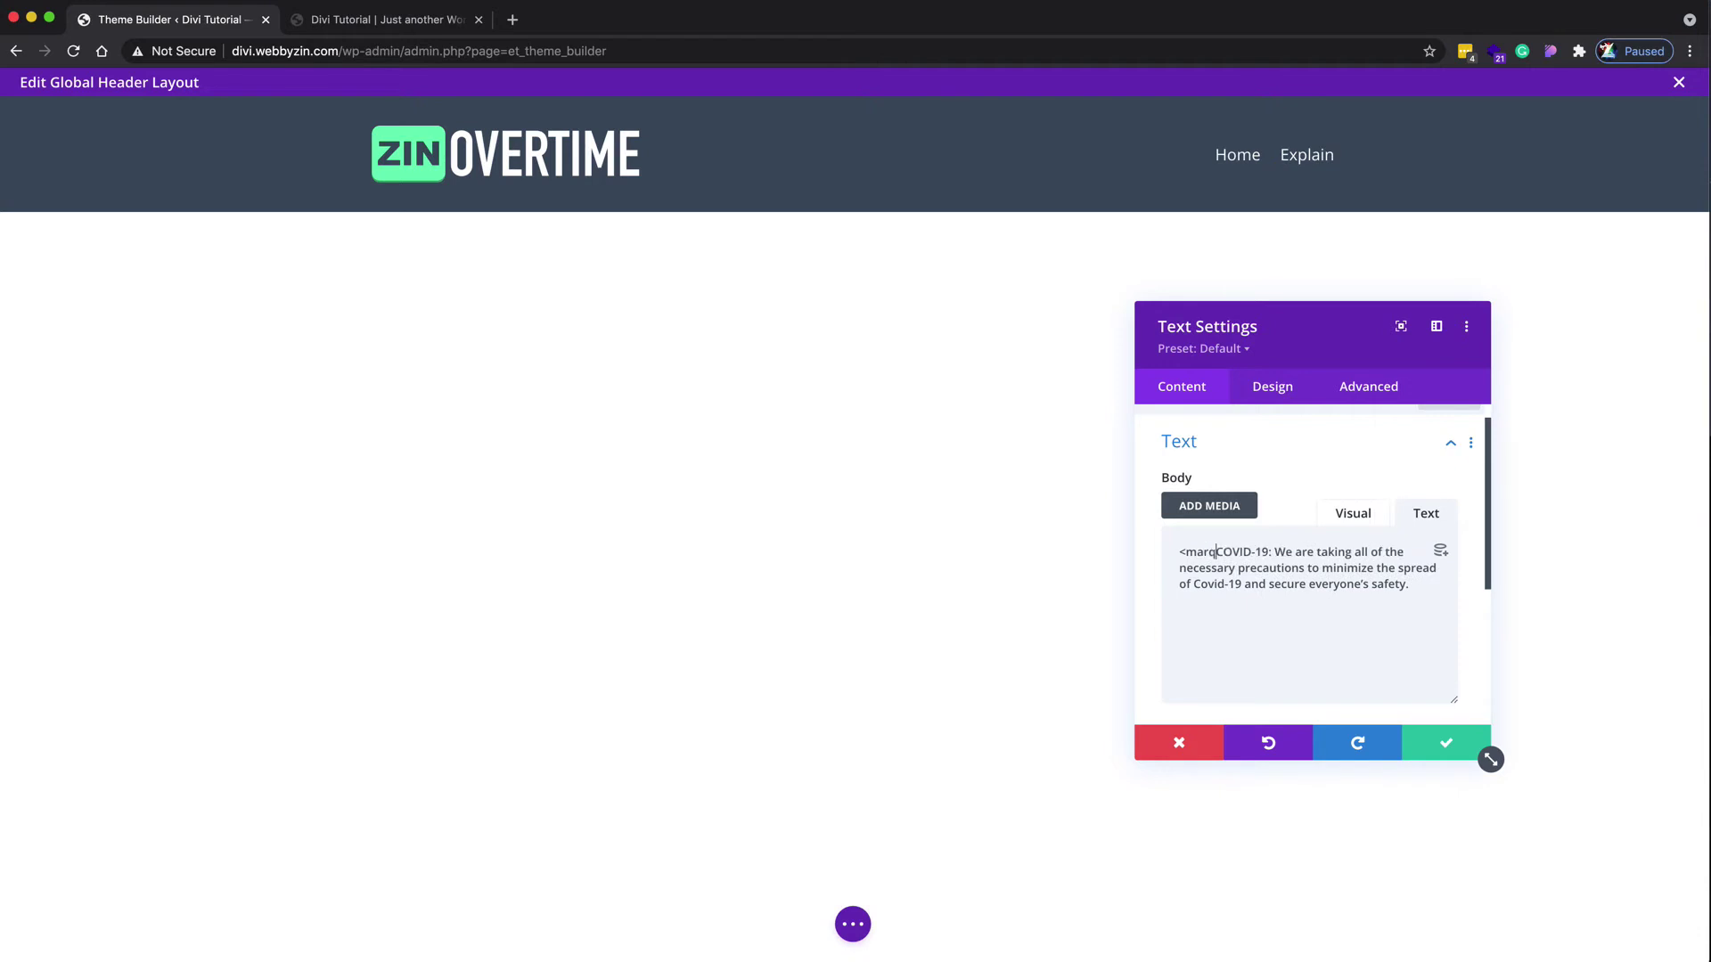
pyautogui.write('>')
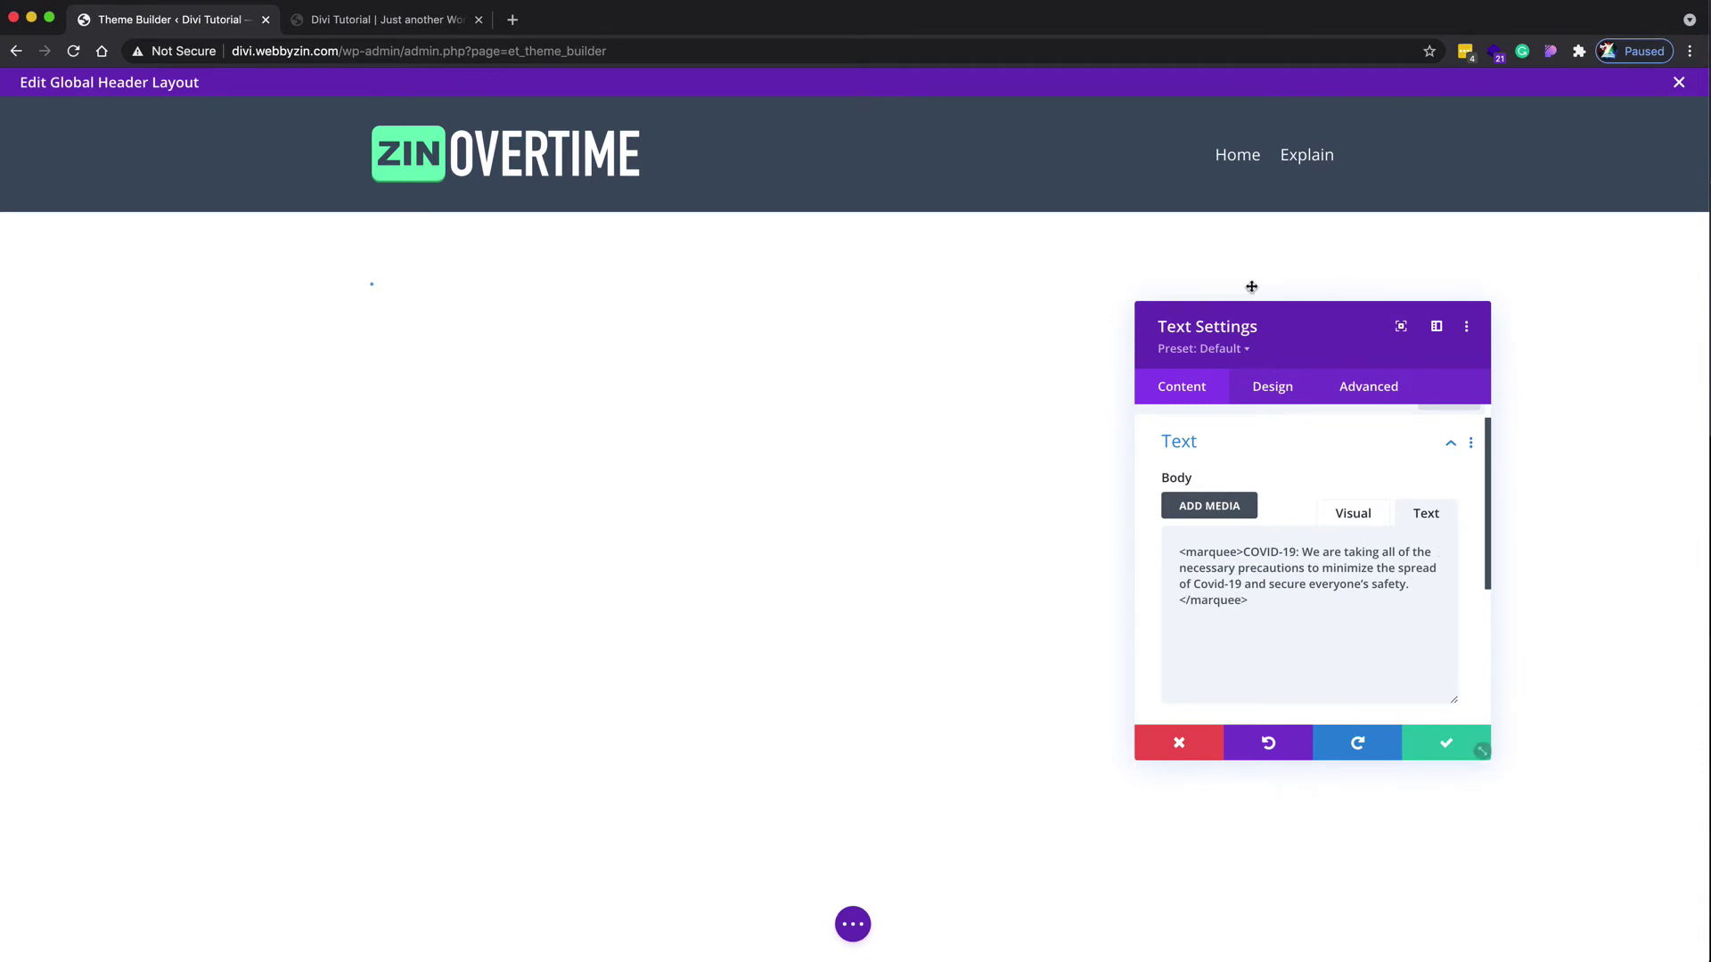
pyautogui.moveTo(1203, 351); pyautogui.dragTo(773, 394)
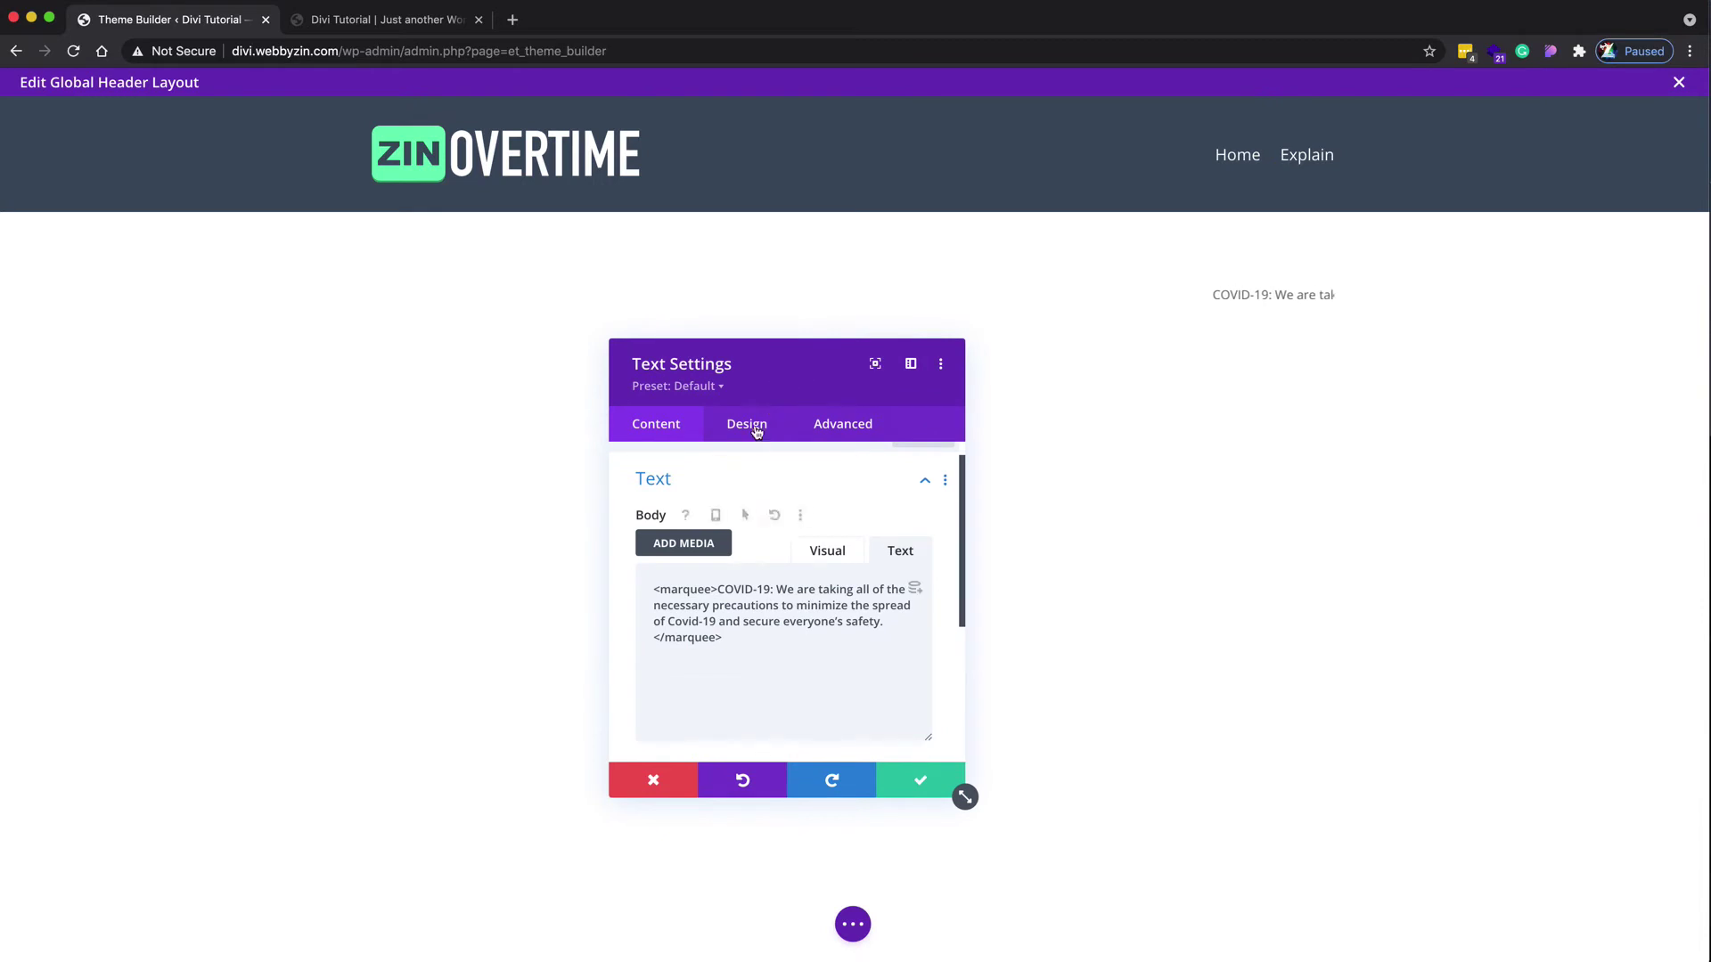
pyautogui.click(900, 770)
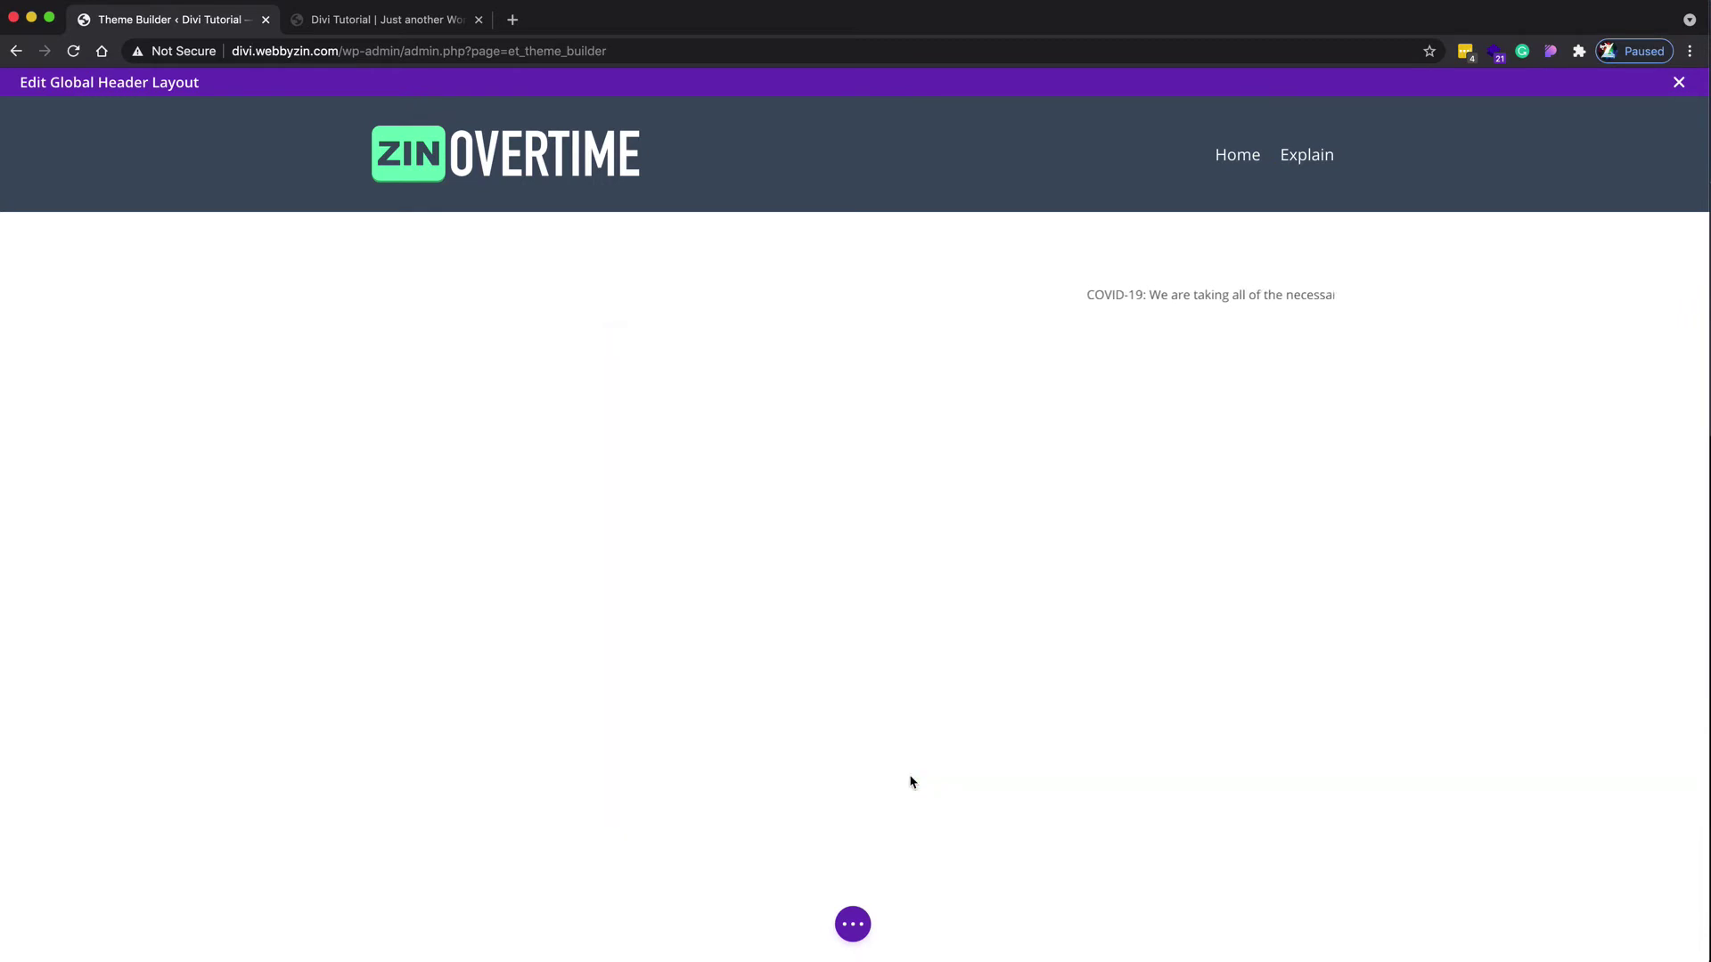
# Step: Open the settings of the new section holding the COVID-19 notice and set its background color to black
pyautogui.click(43, 230)
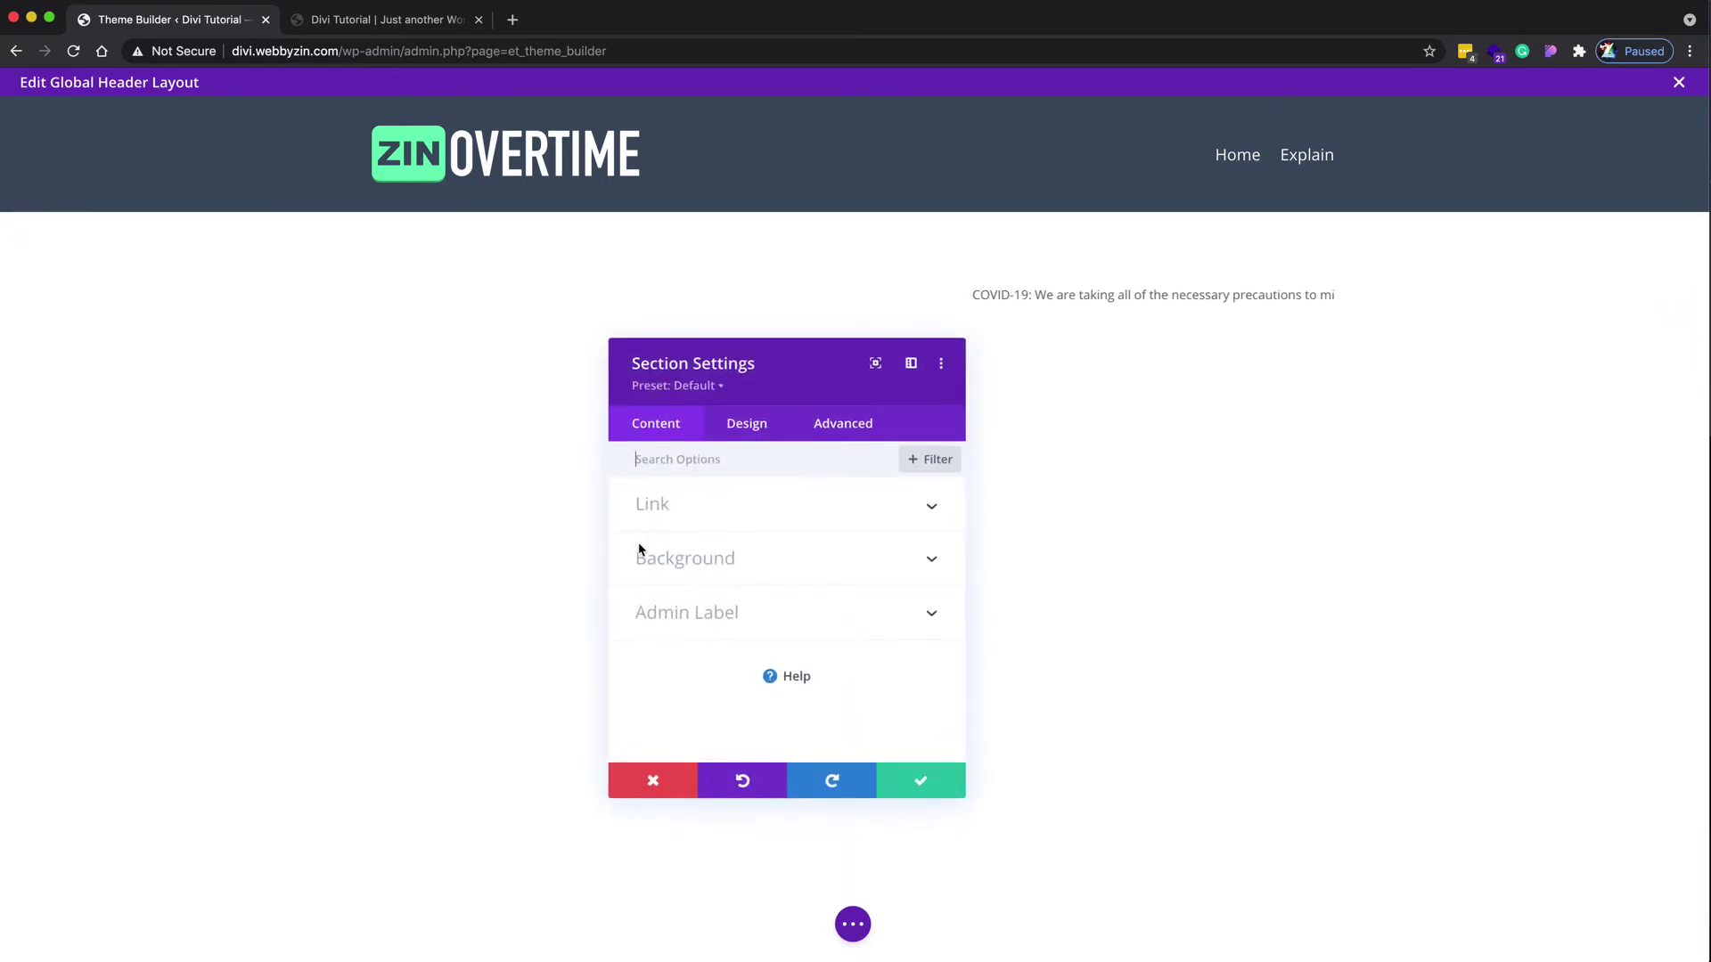
pyautogui.click(708, 560)
pyautogui.click(730, 647)
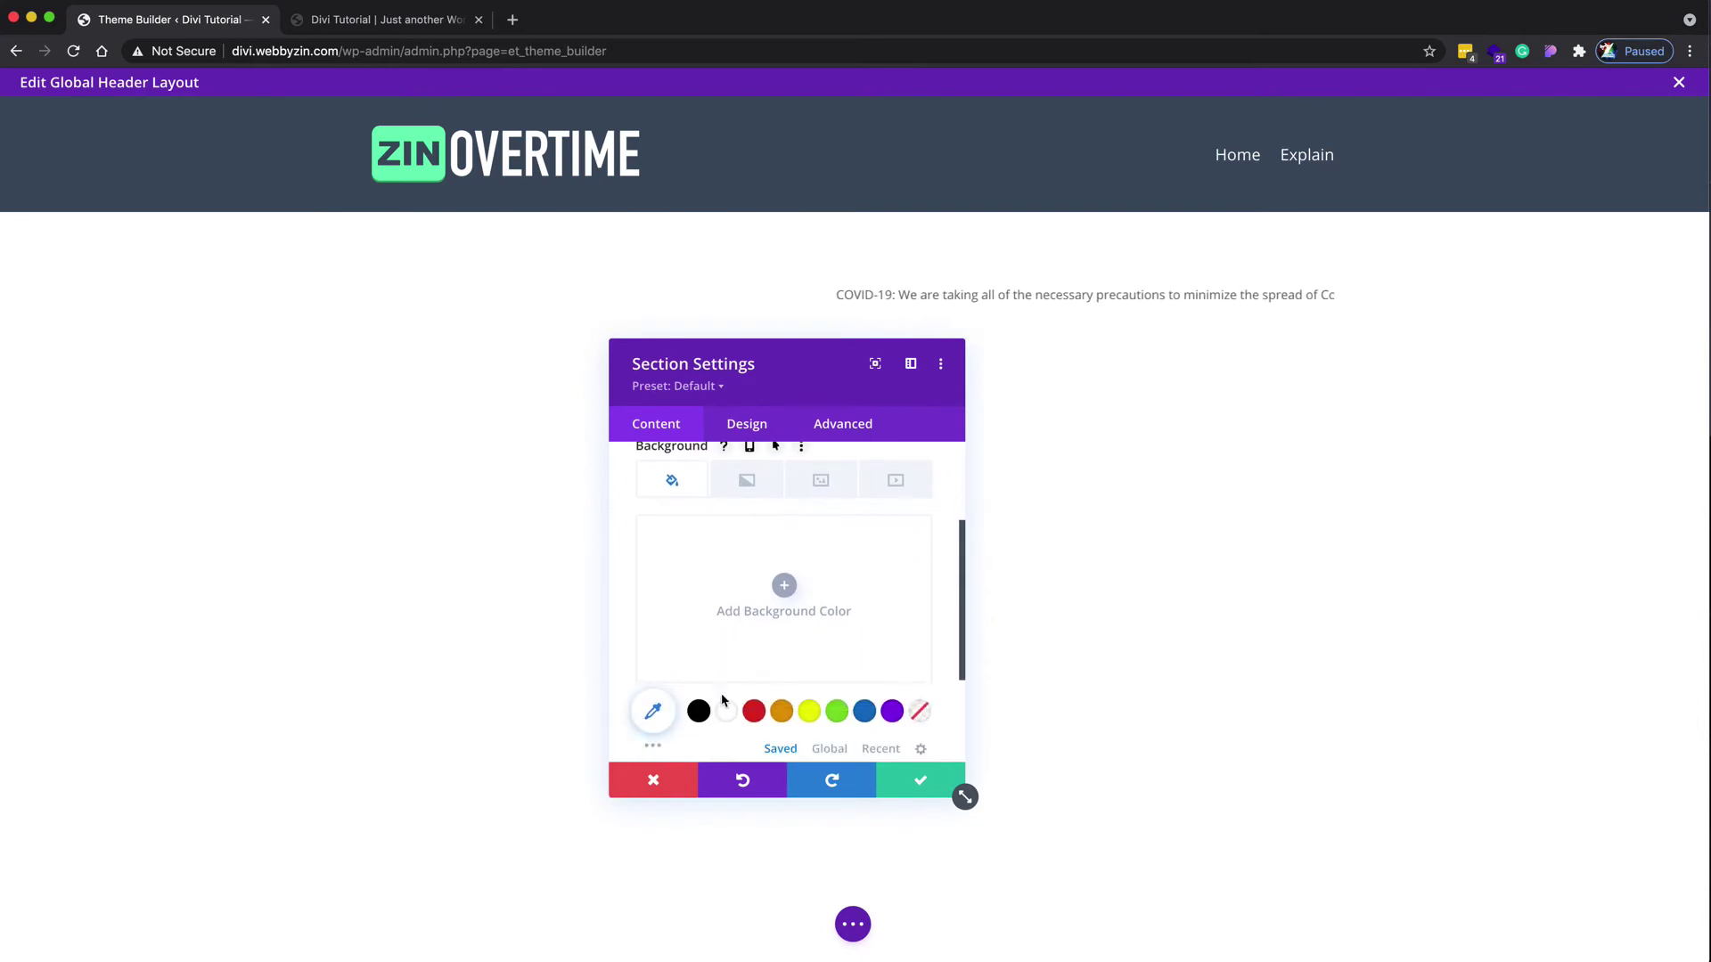
pyautogui.click(698, 712)
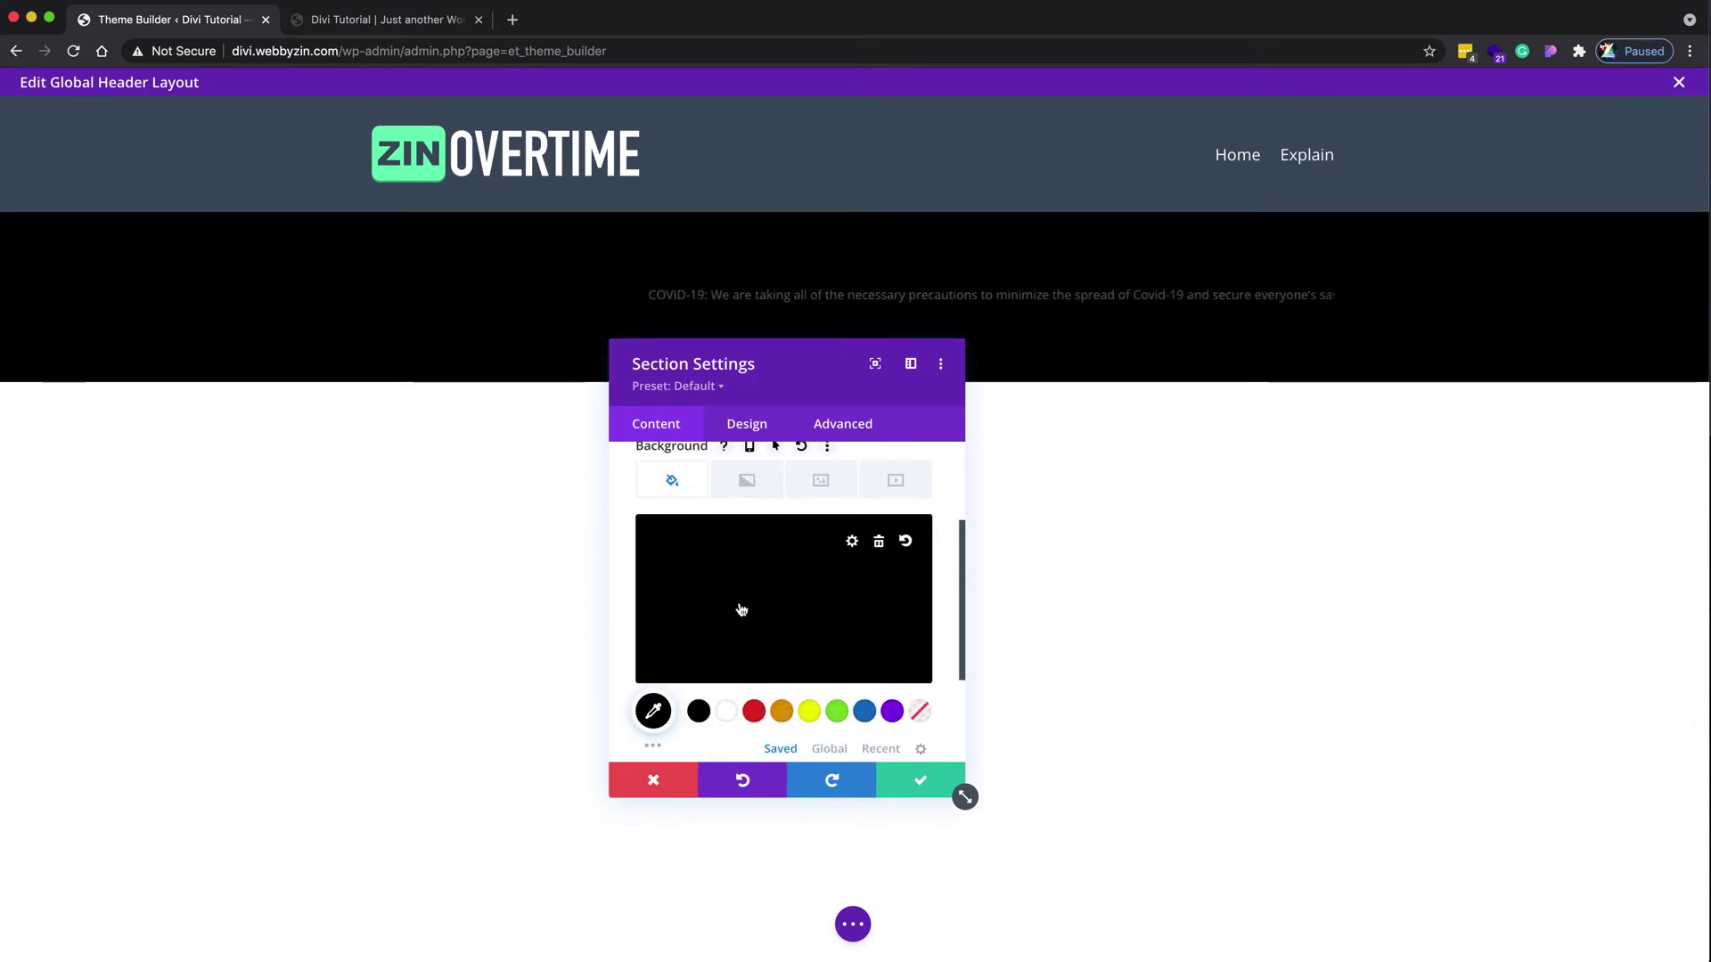
# Step: Set the notice section's linked top and bottom padding to 0px and save the section settings
pyautogui.click(746, 425)
pyautogui.click(707, 668)
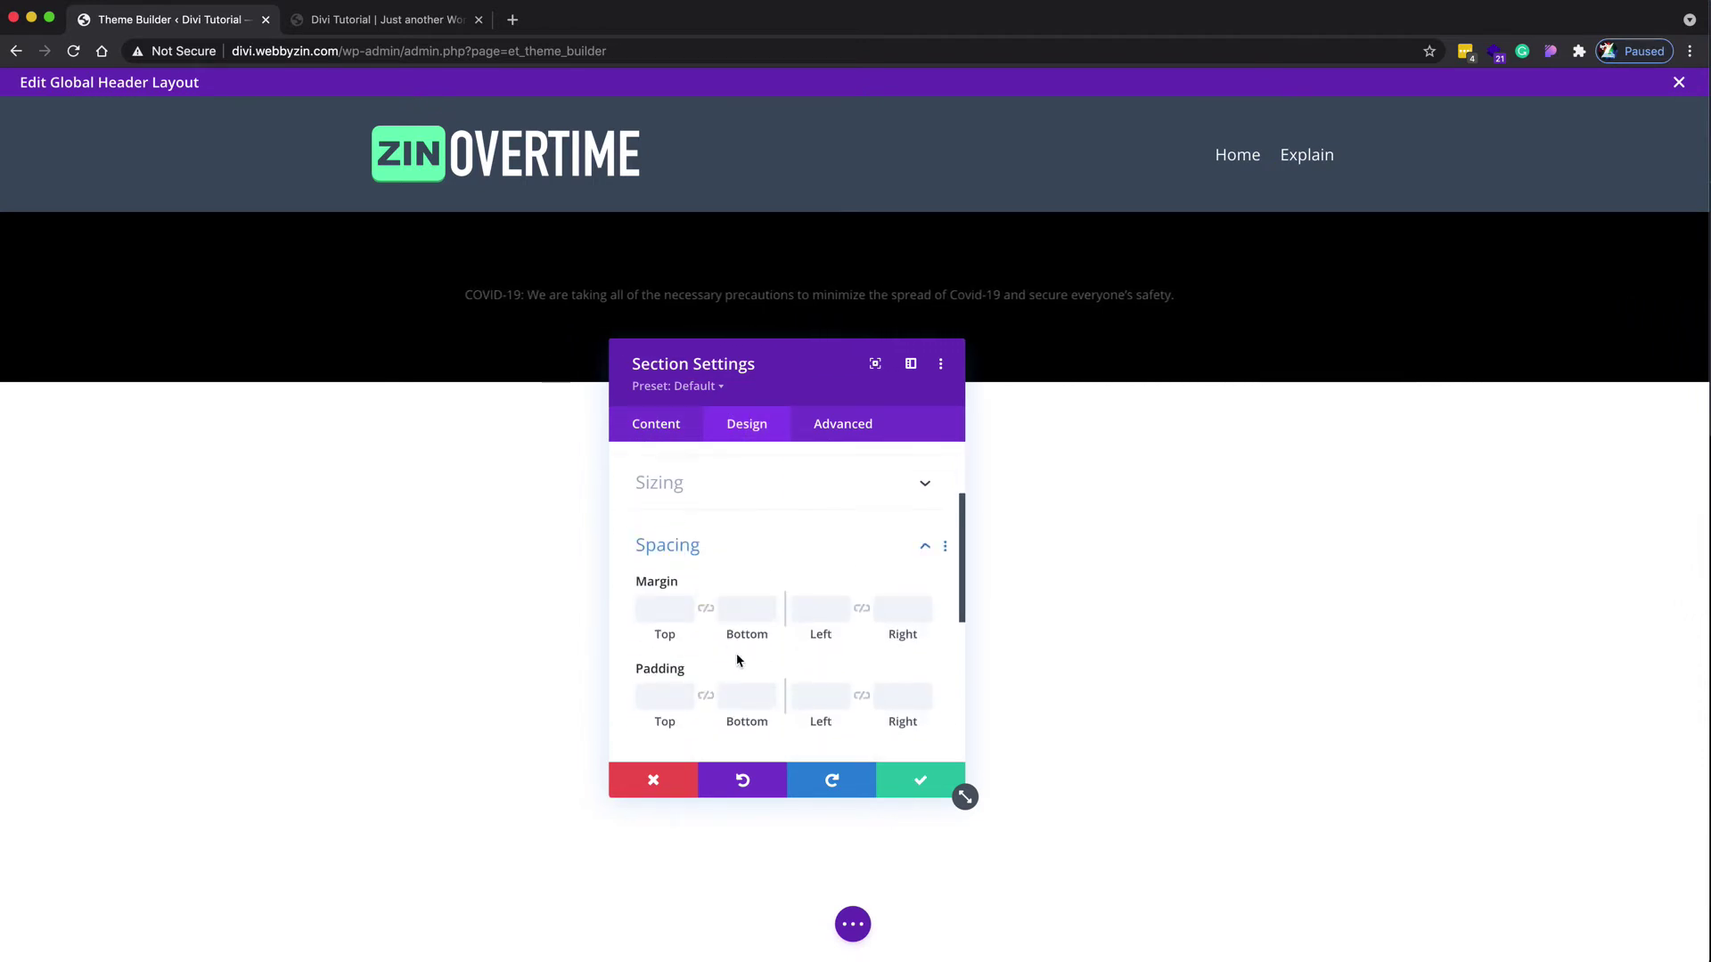
pyautogui.click(706, 618)
pyautogui.click(670, 623)
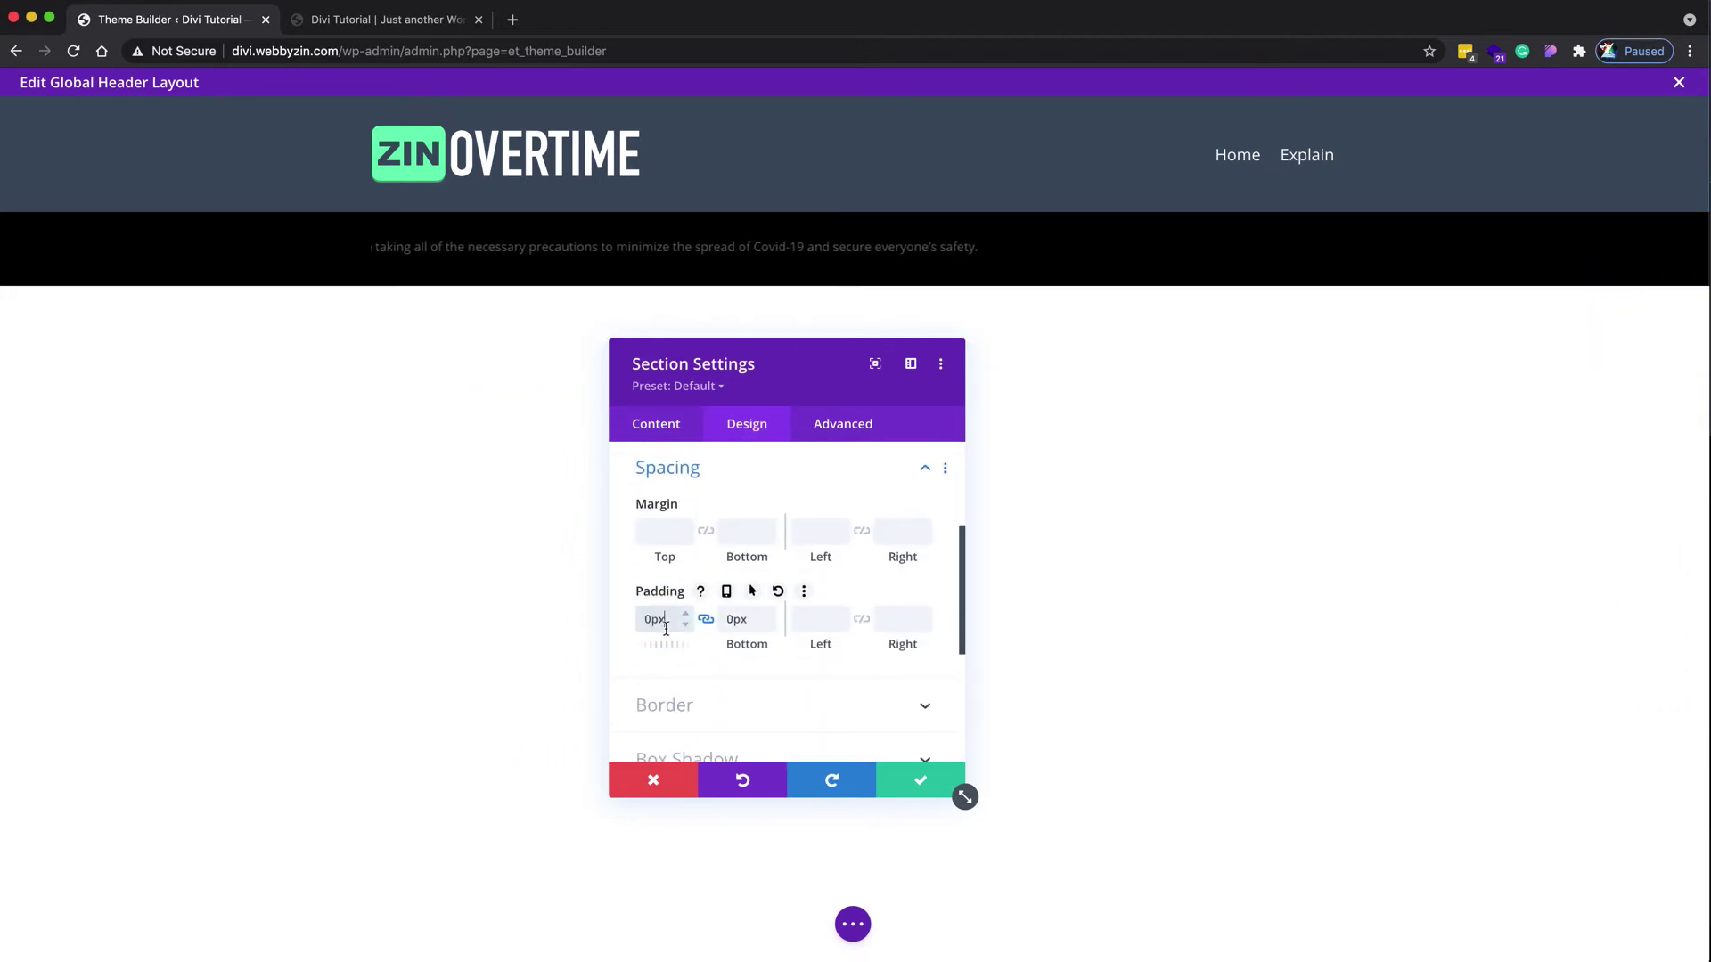
pyautogui.click(922, 780)
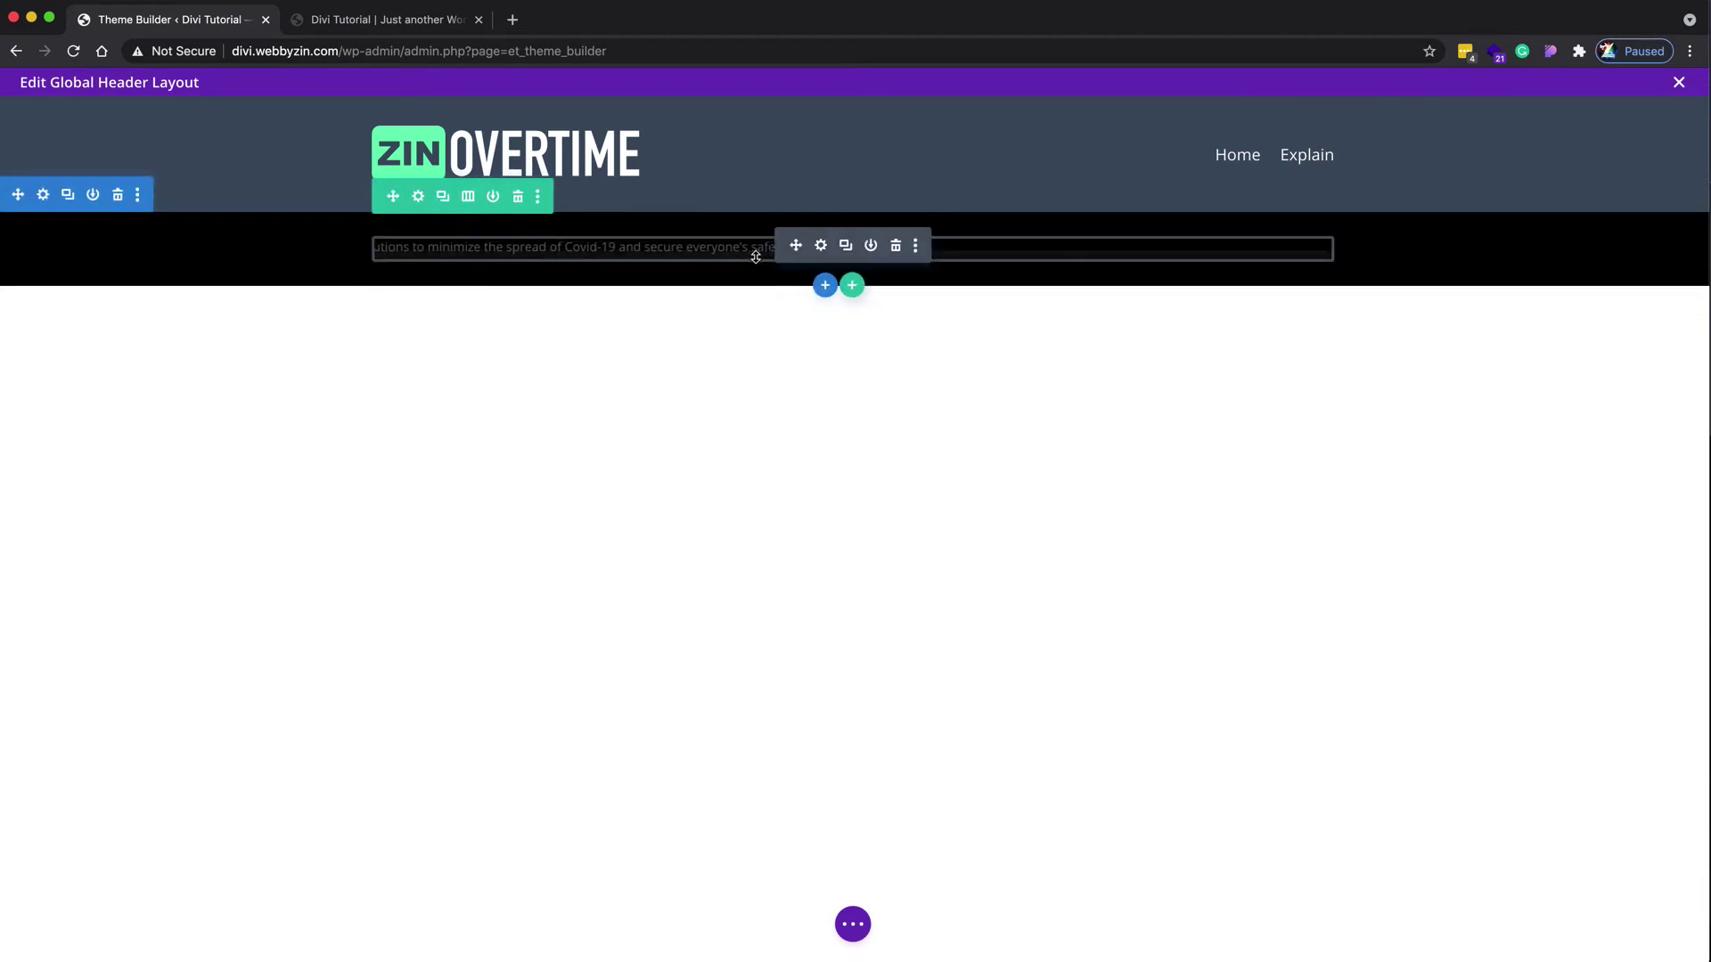
# Step: Make the COVID-19 notice text white, set its text size to 15px, and save the Text module
pyautogui.click(820, 246)
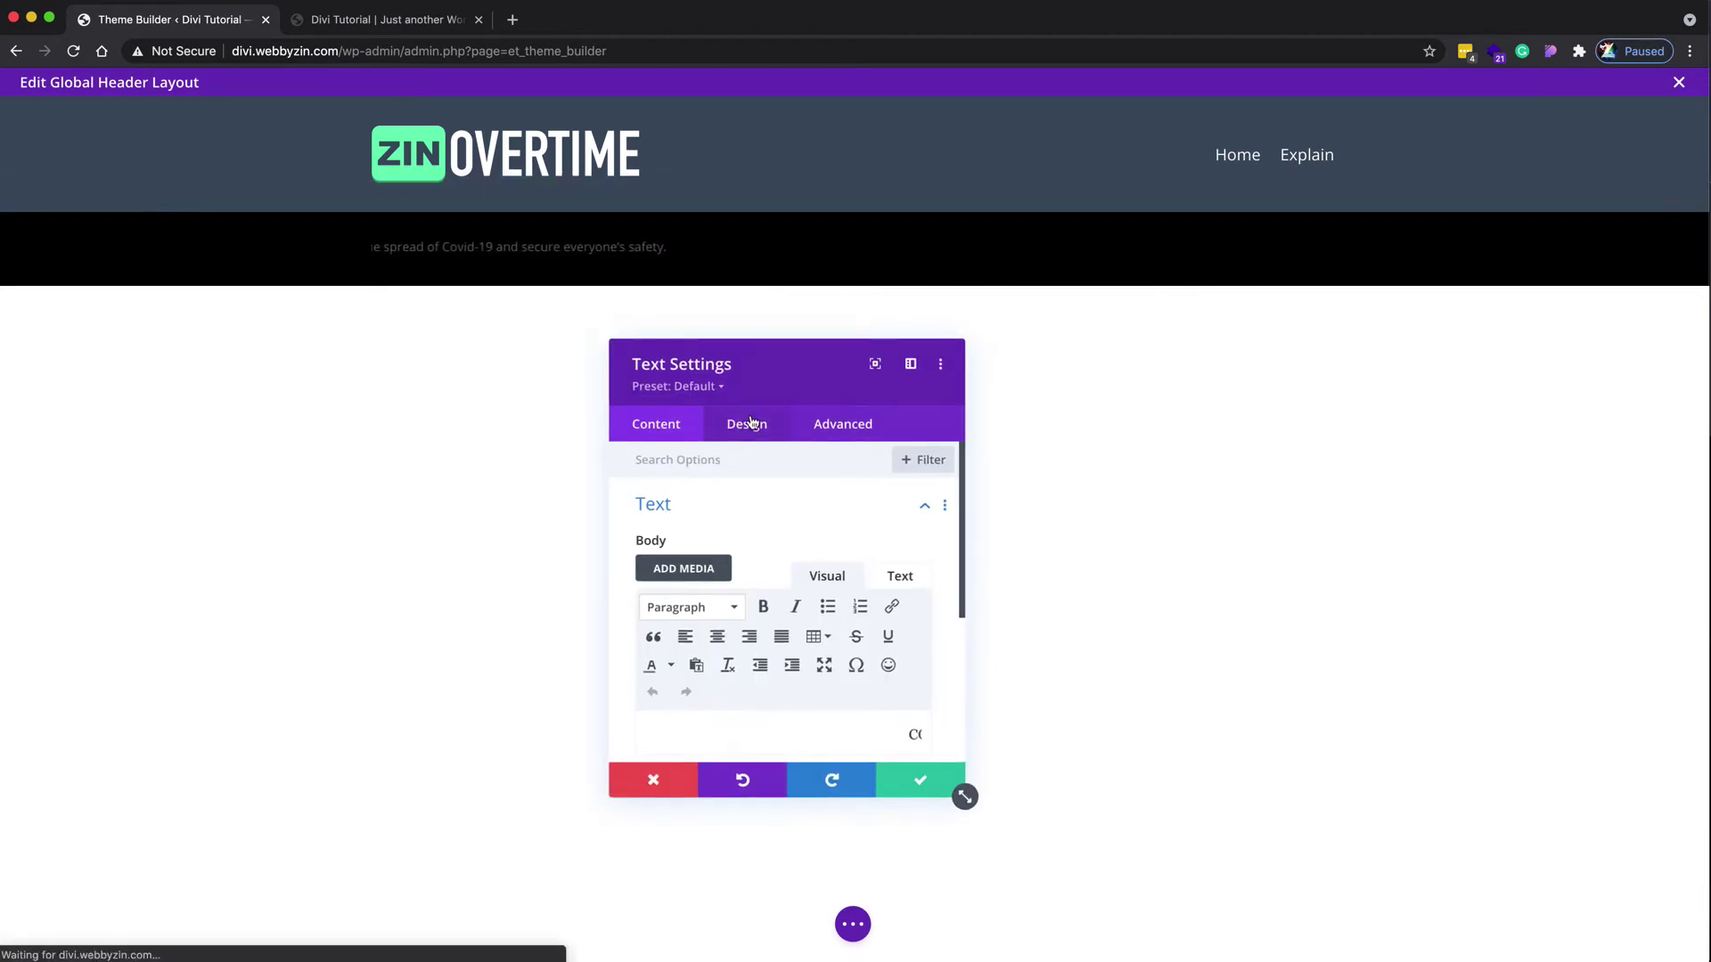
pyautogui.click(747, 423)
pyautogui.click(735, 515)
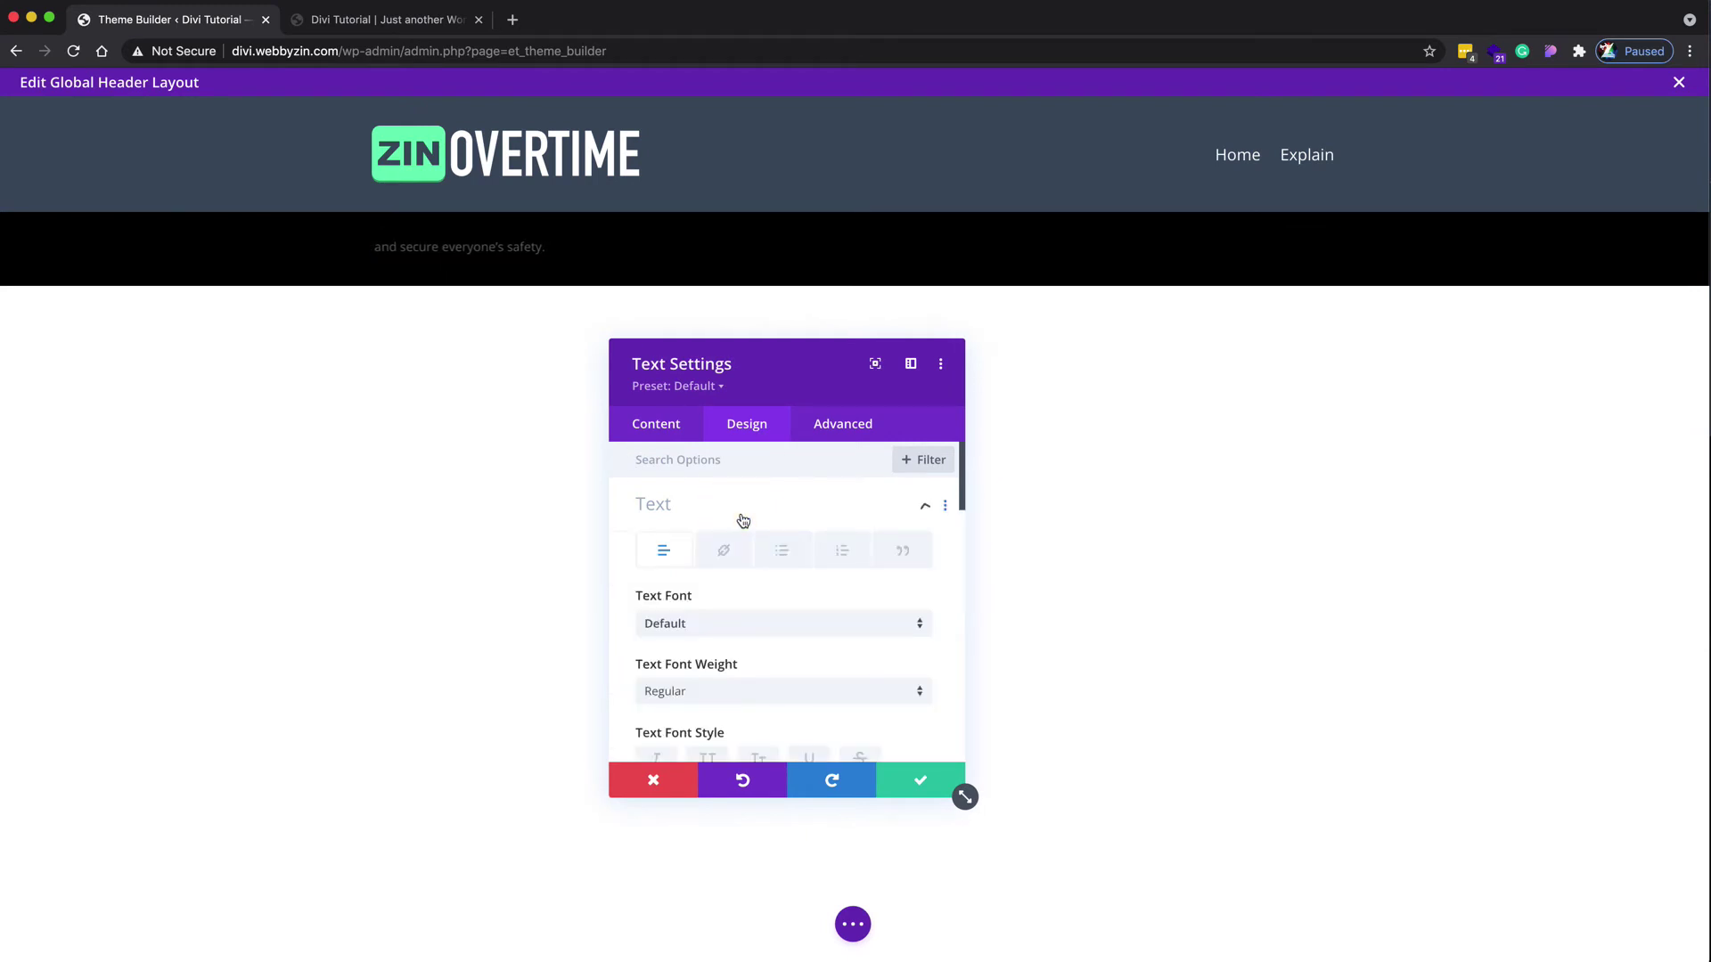
pyautogui.scroll(-3, 752, 638)
pyautogui.scroll(1, 755, 639)
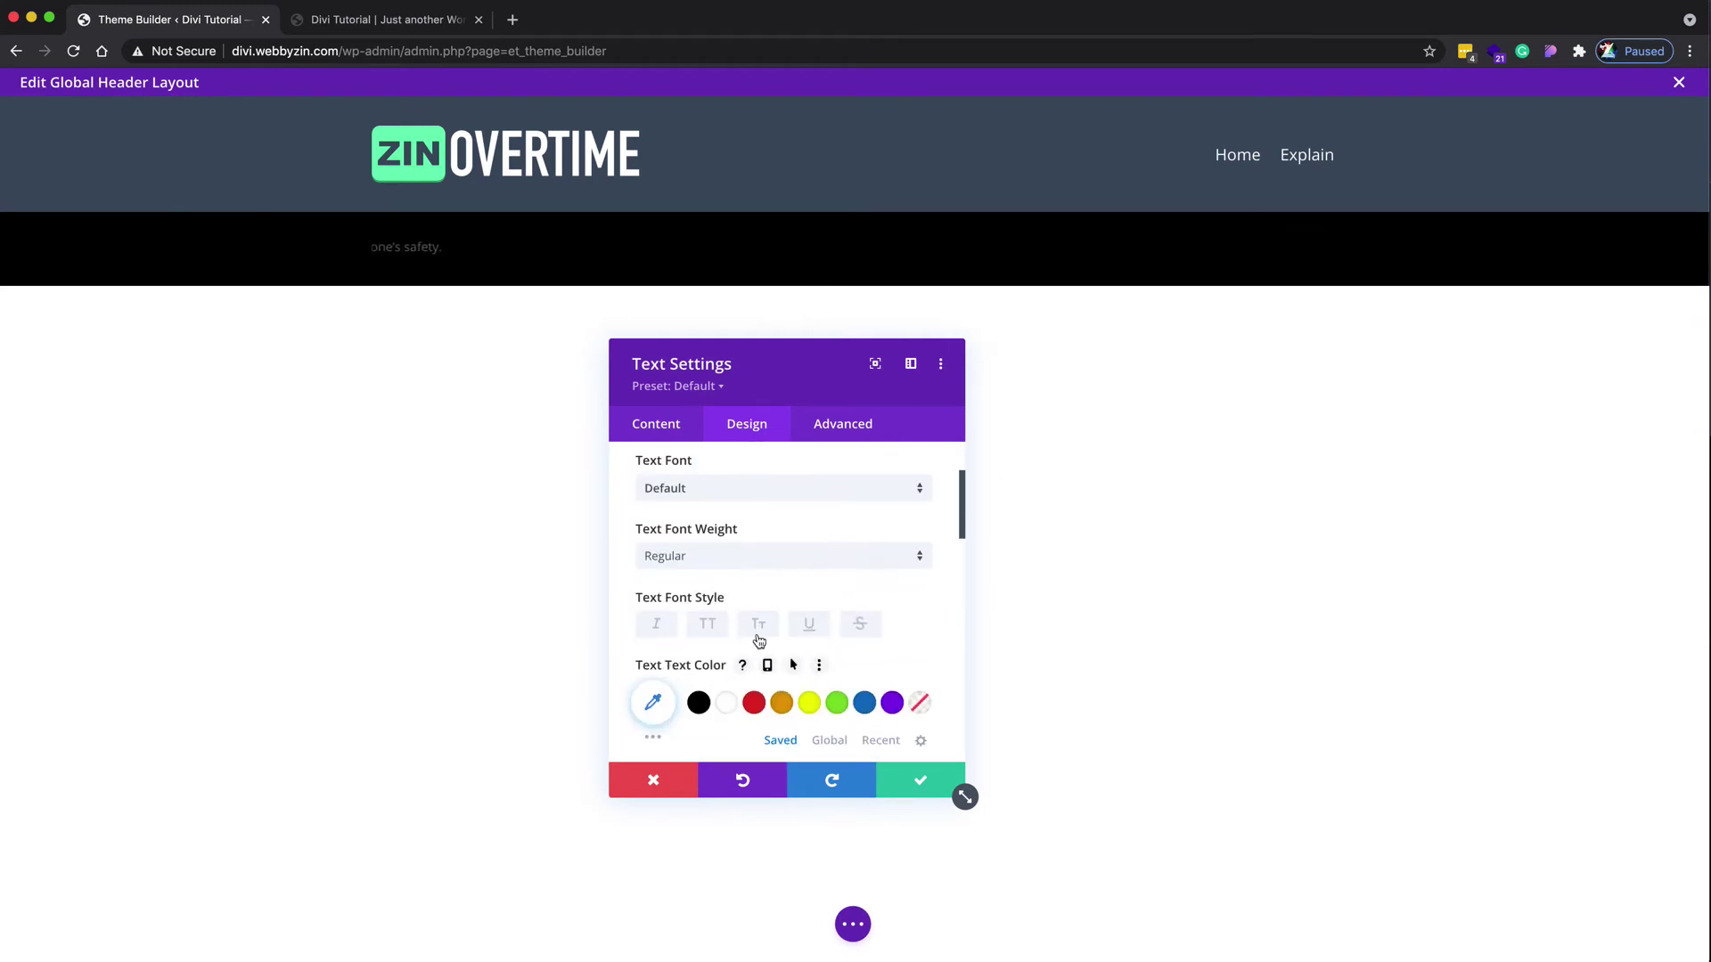
pyautogui.click(727, 703)
pyautogui.scroll(-3, 748, 682)
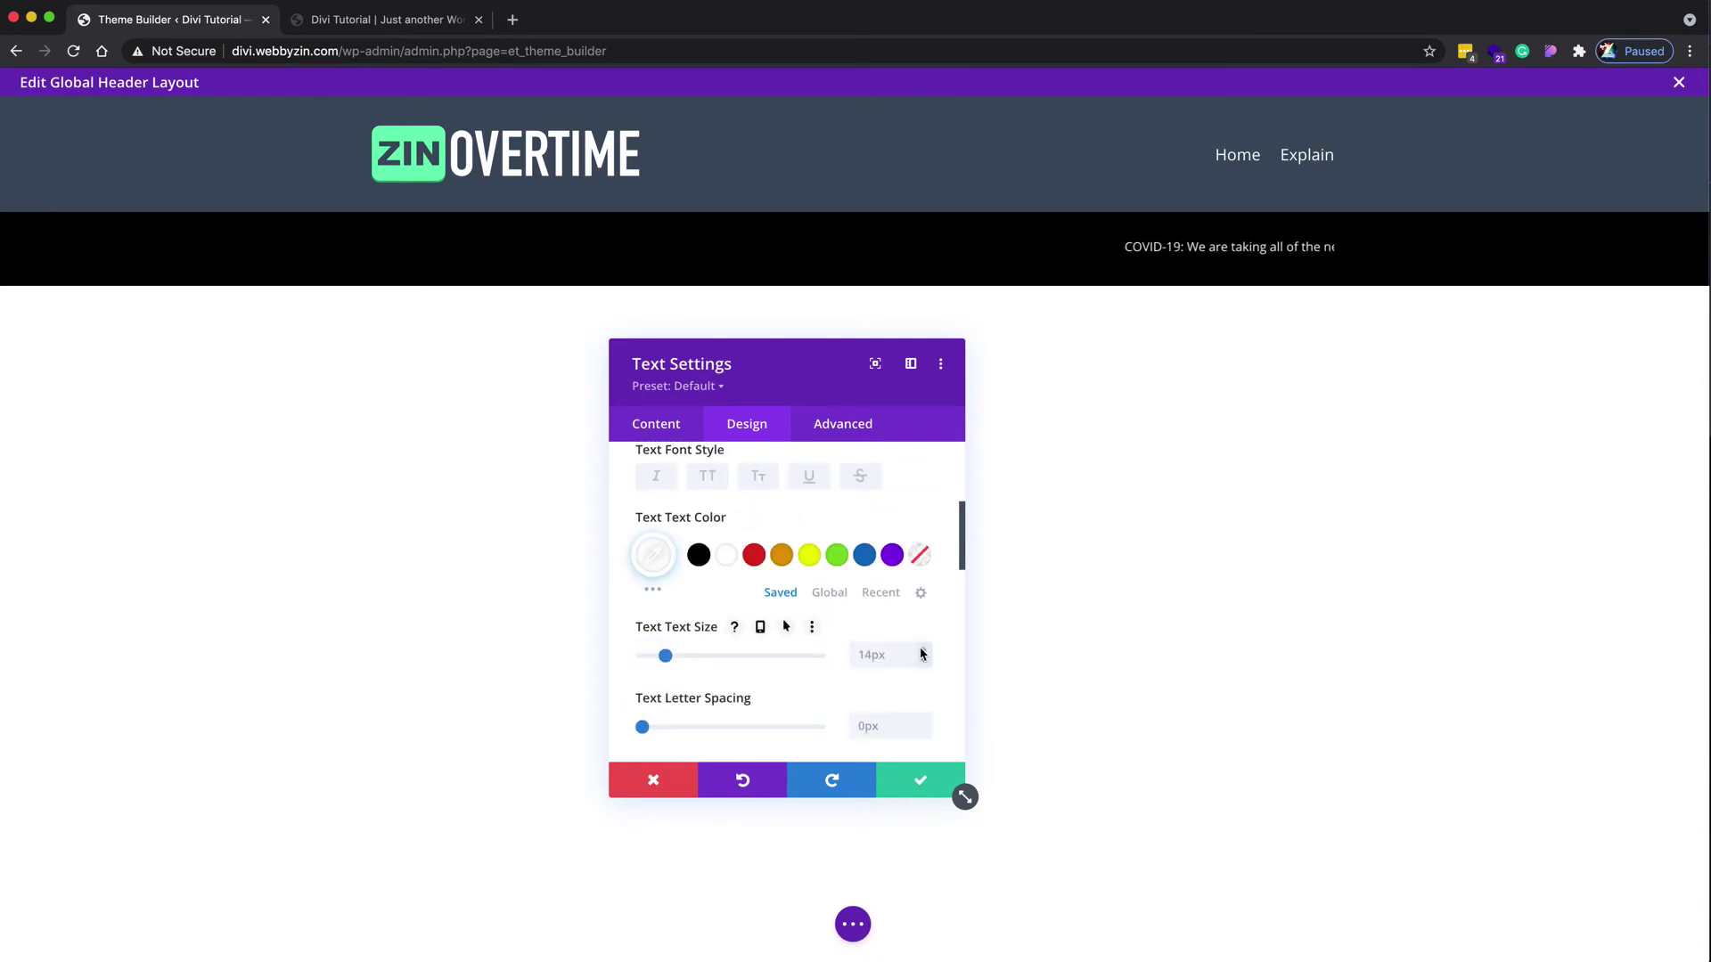
pyautogui.scroll(-2, 916, 687)
pyautogui.scroll(2, 916, 687)
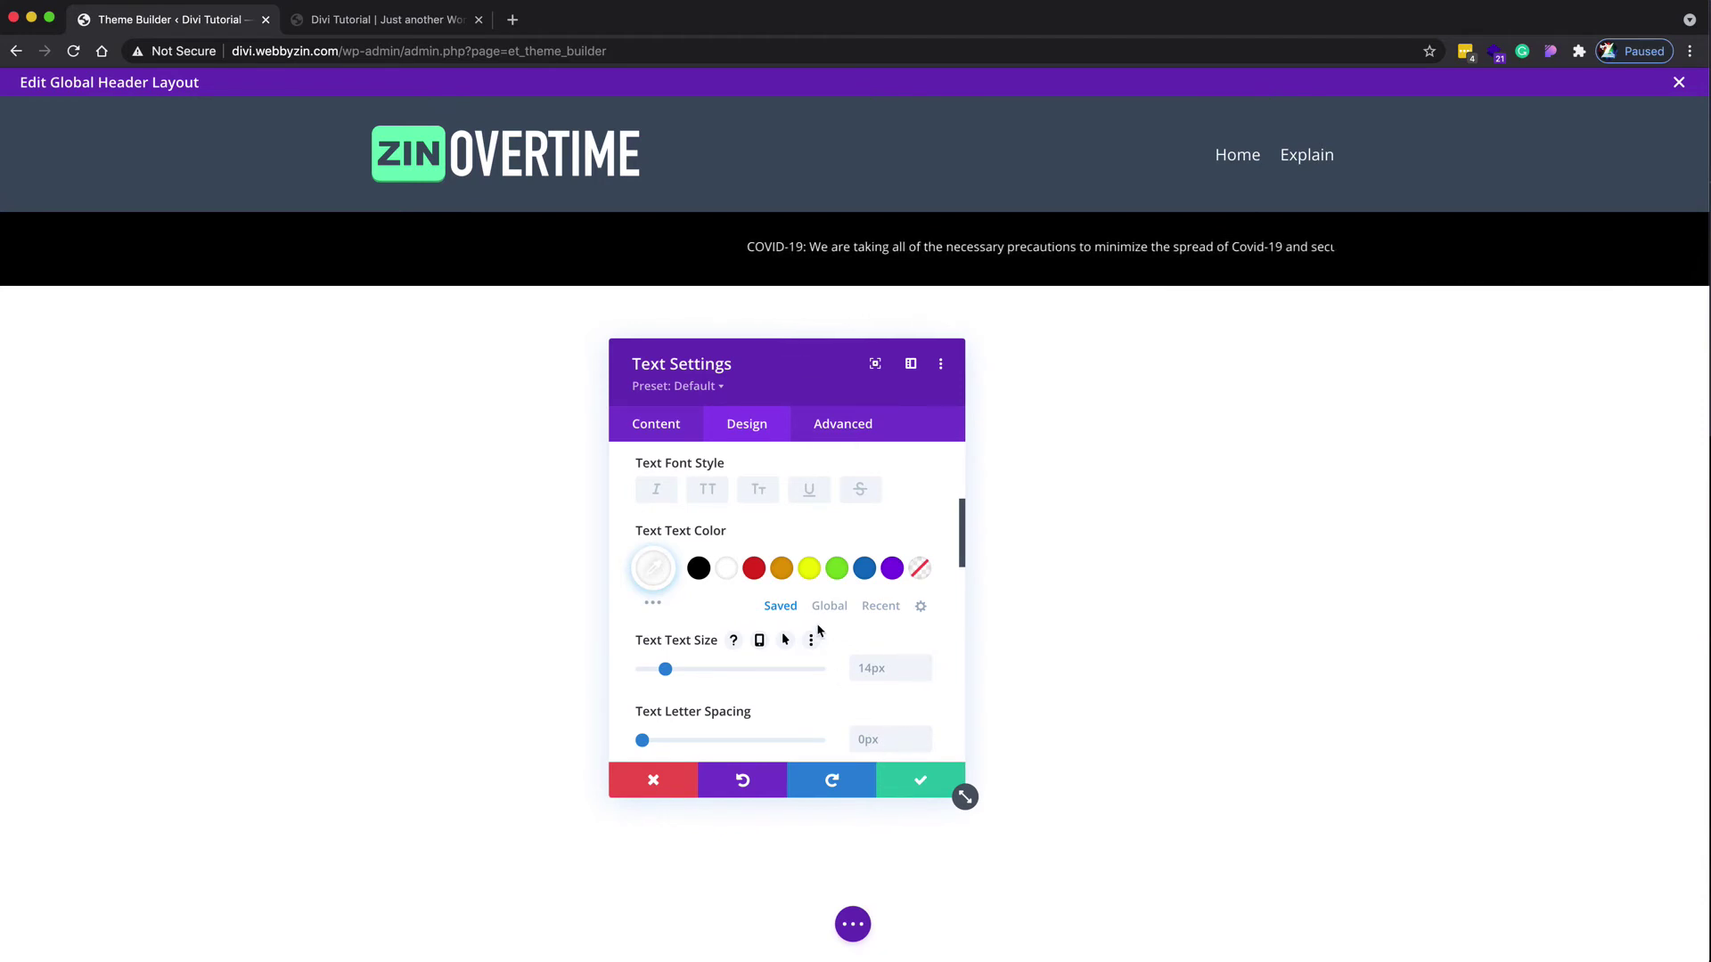
pyautogui.scroll(1, 814, 579)
pyautogui.scroll(-2, 826, 633)
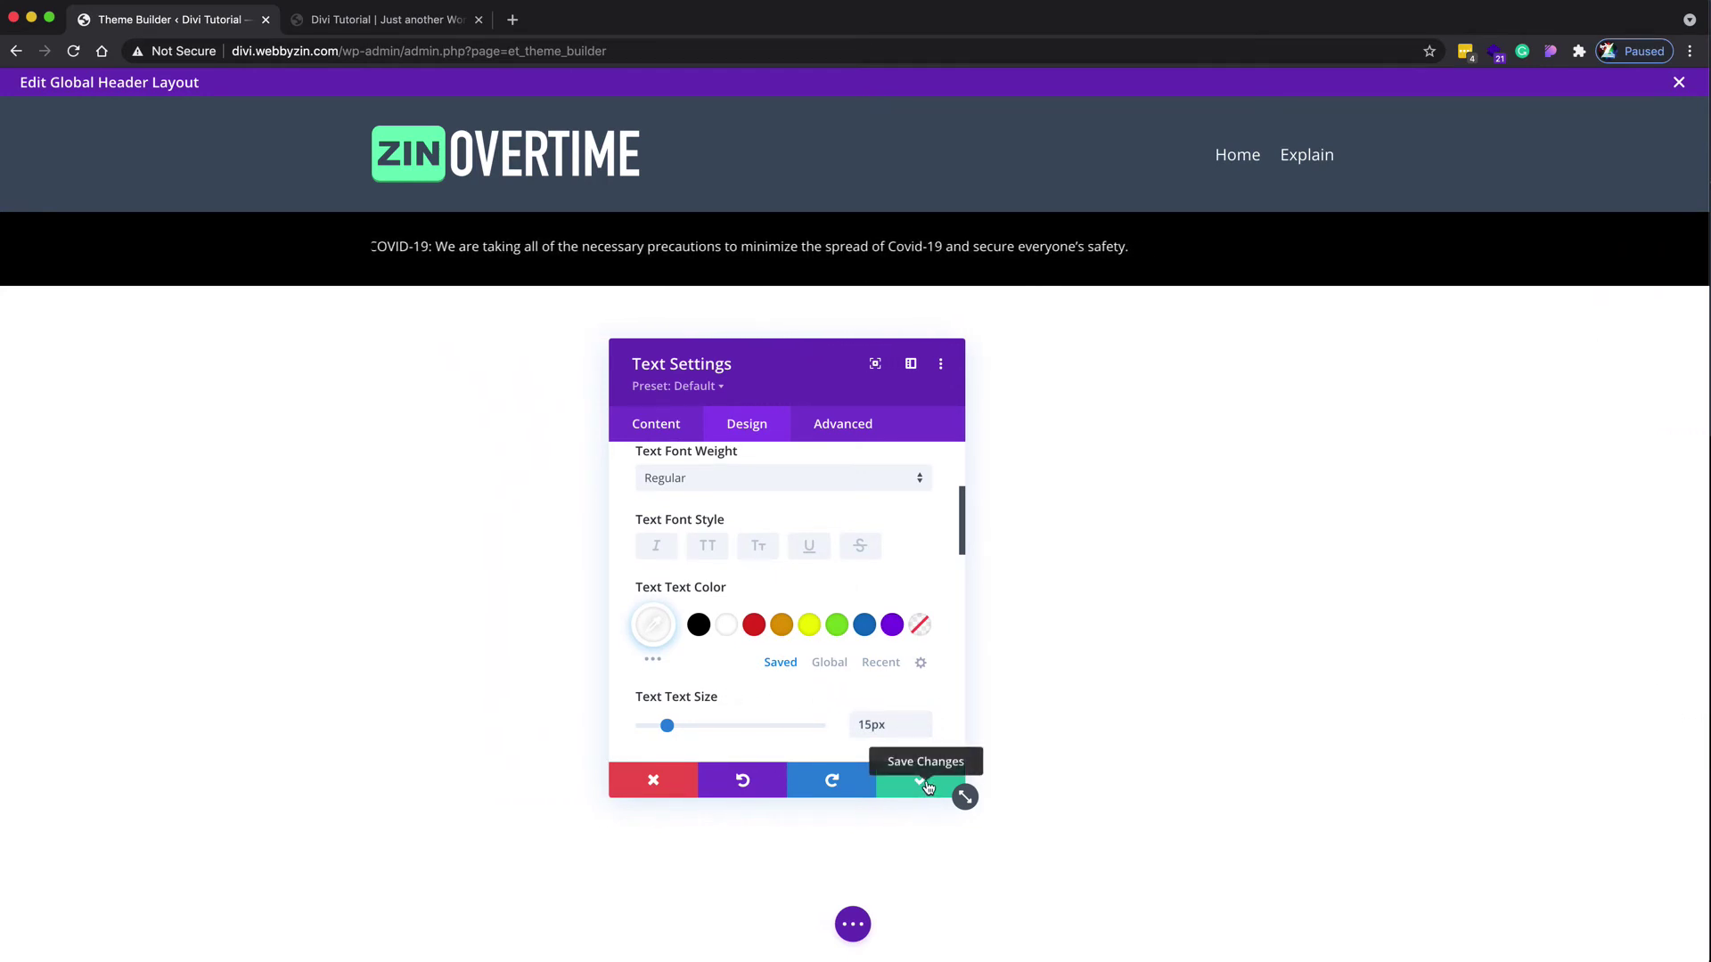
pyautogui.click(923, 784)
# Step: Set the notice row's linked top and bottom padding to 5px and save the row settings
pyautogui.moveTo(458, 223)
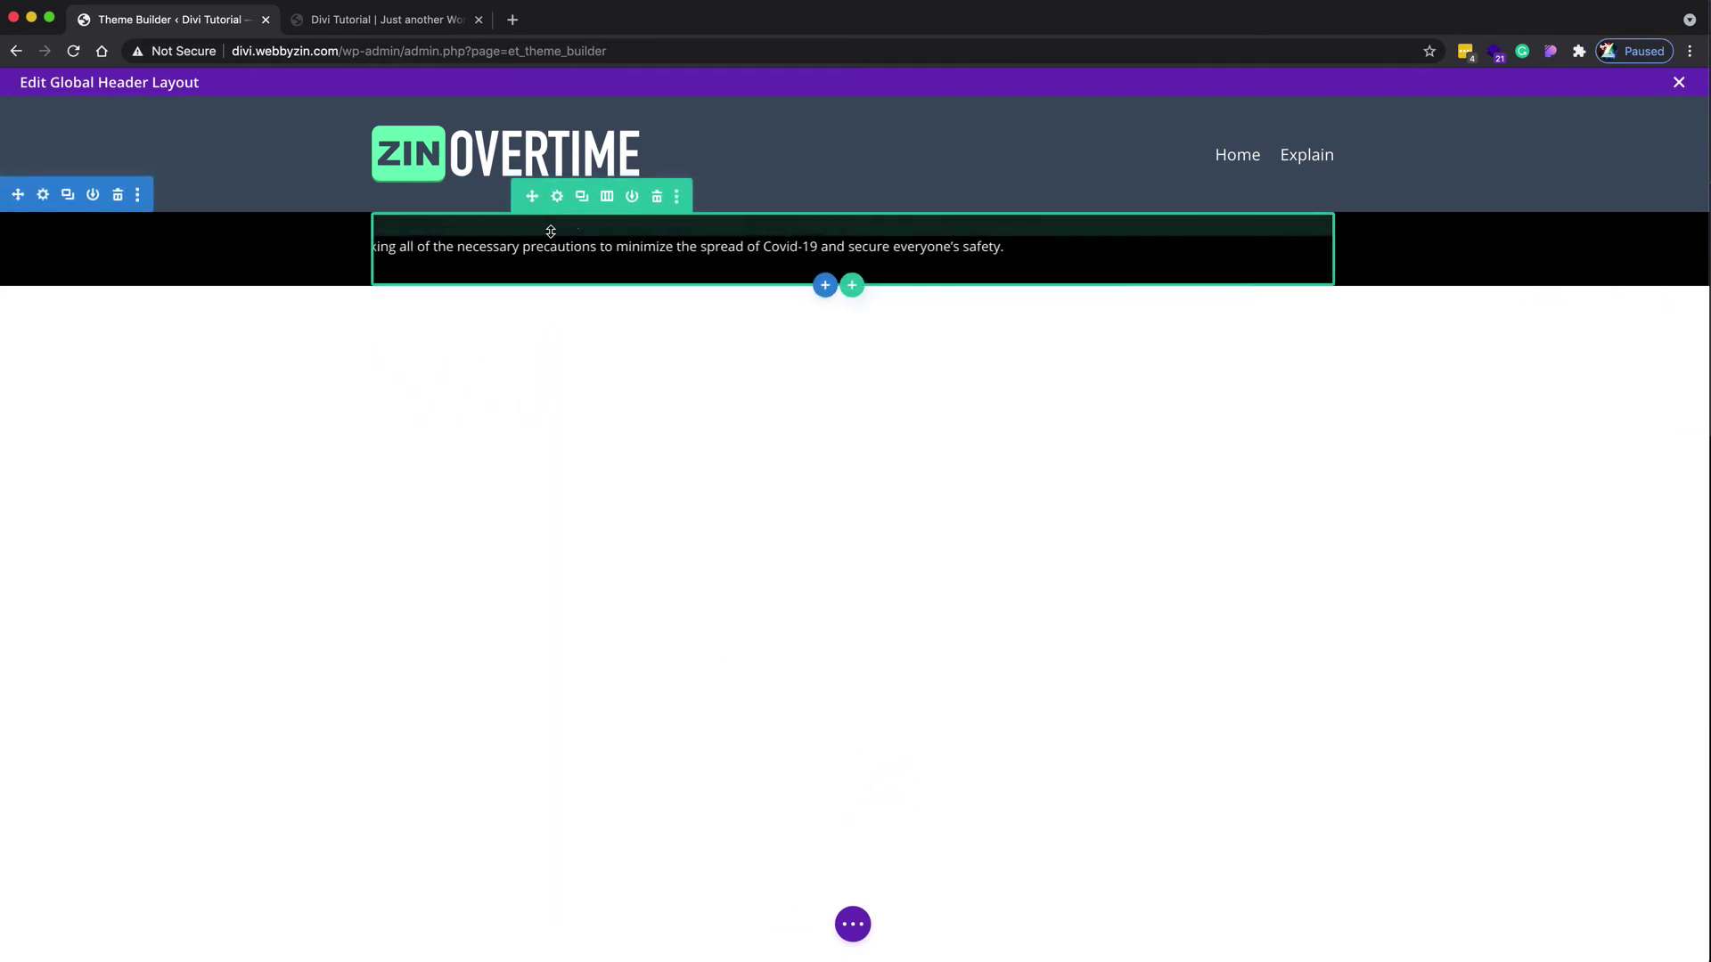
pyautogui.click(555, 194)
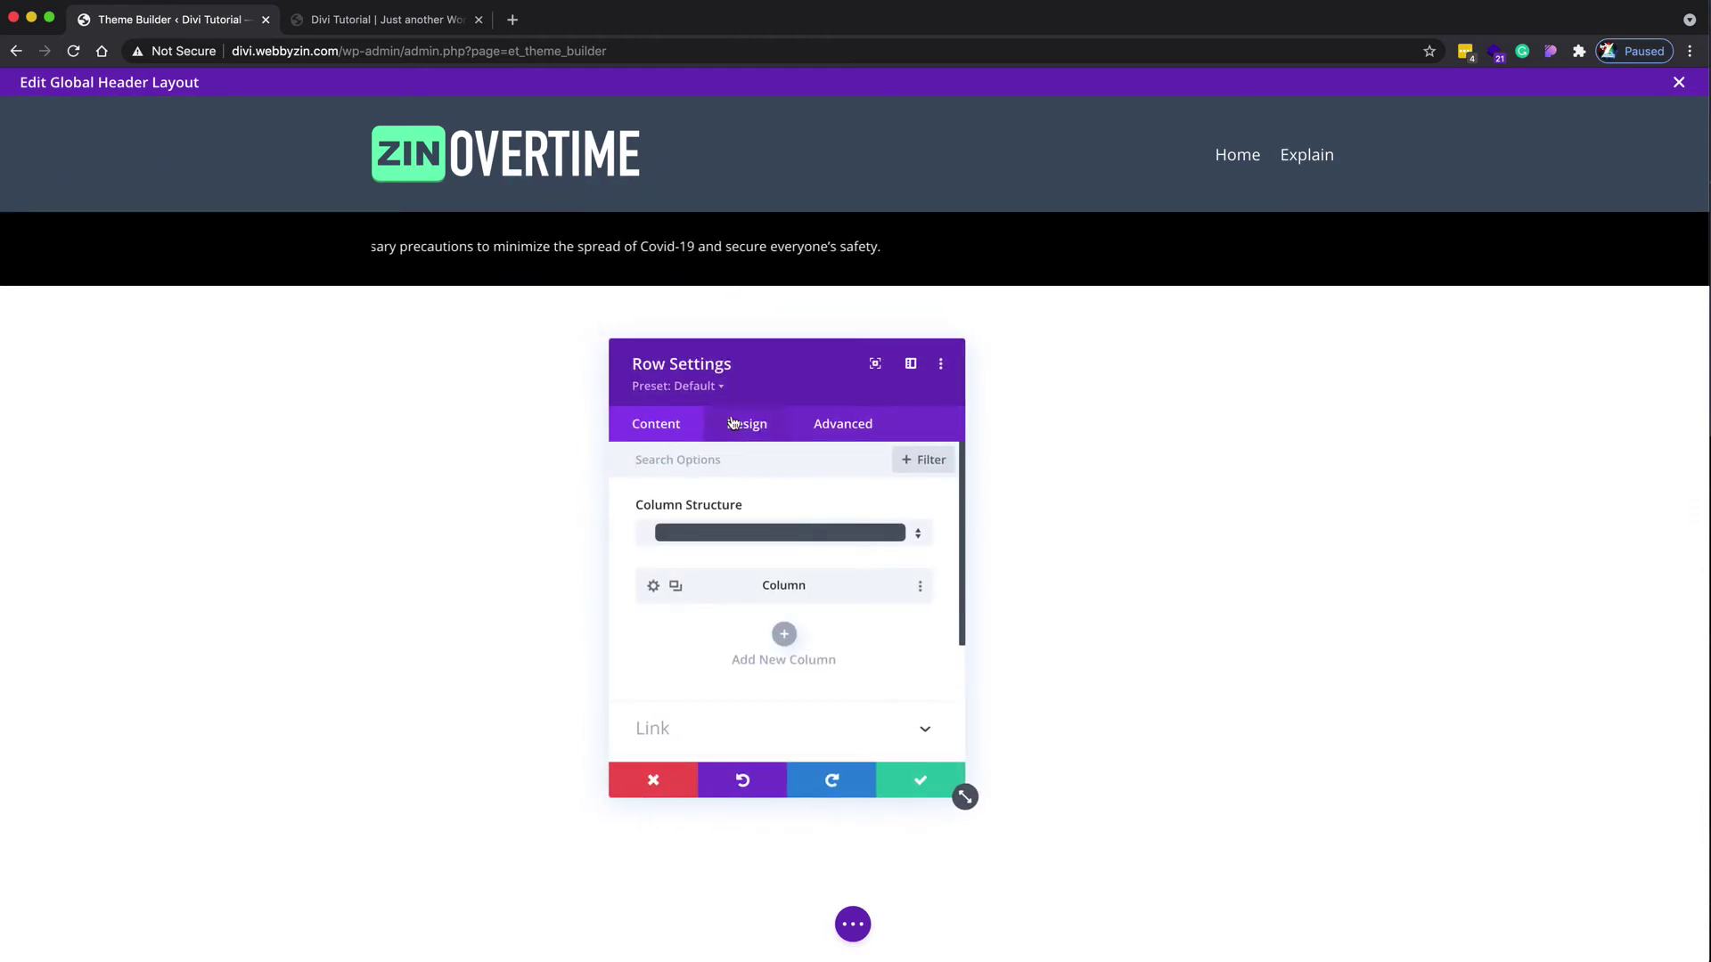
pyautogui.click(746, 424)
pyautogui.click(728, 556)
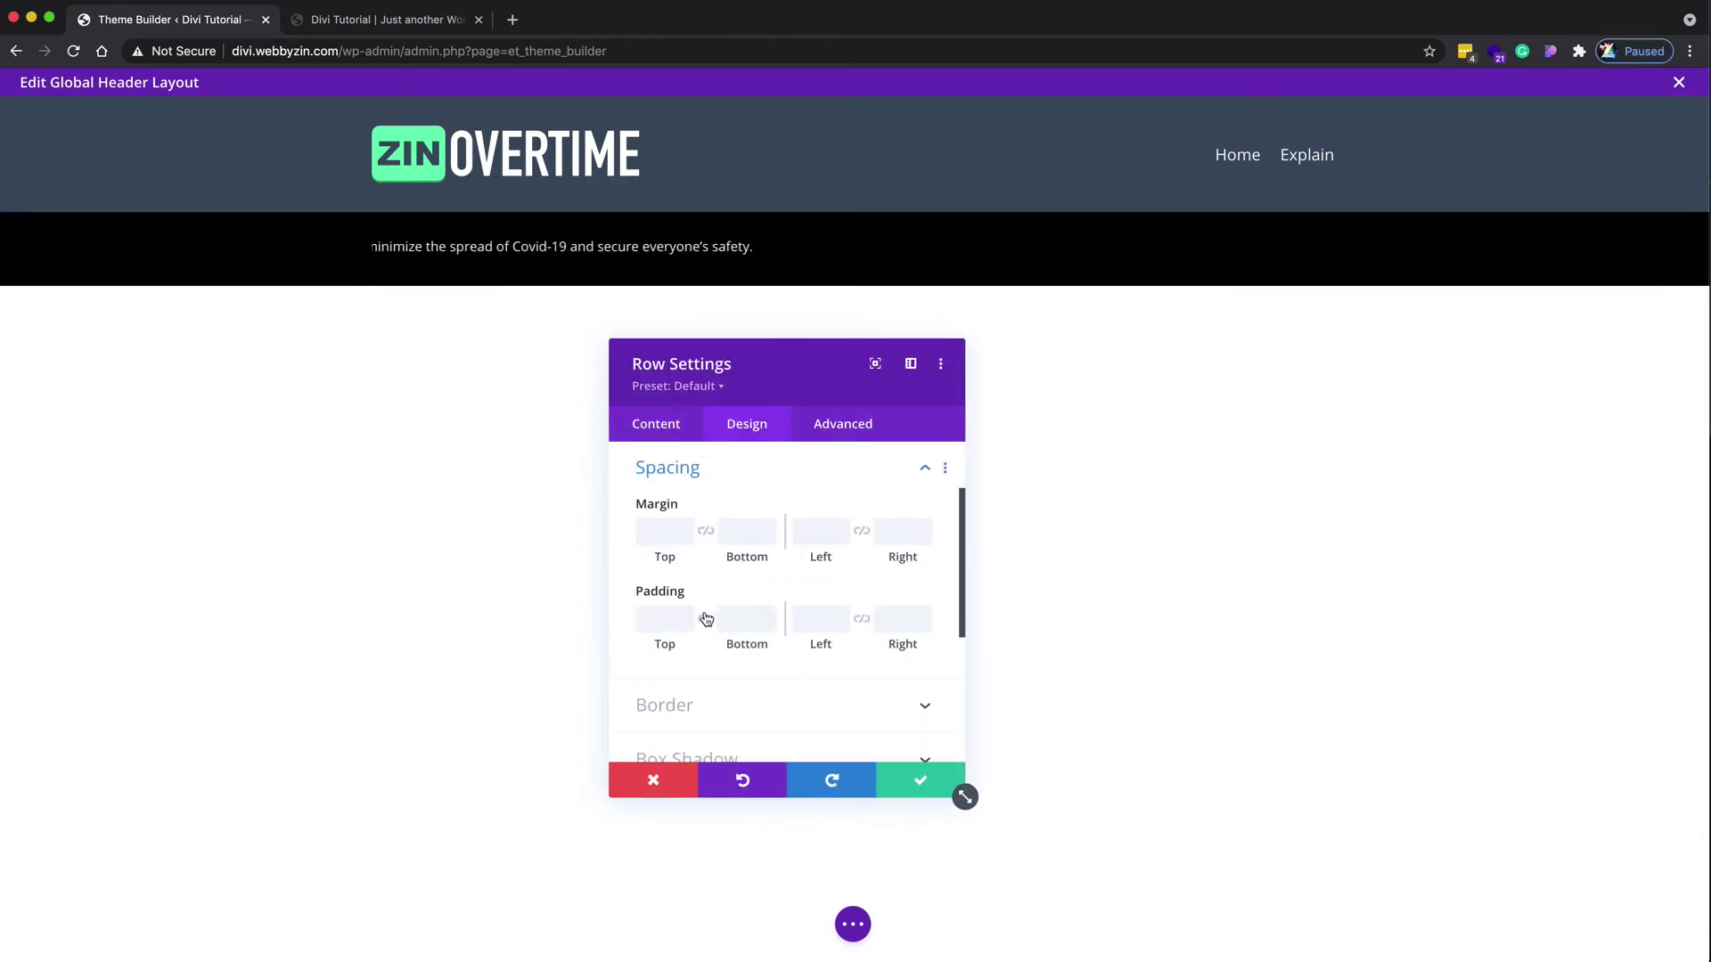
pyautogui.click(655, 617)
pyautogui.write('5px')
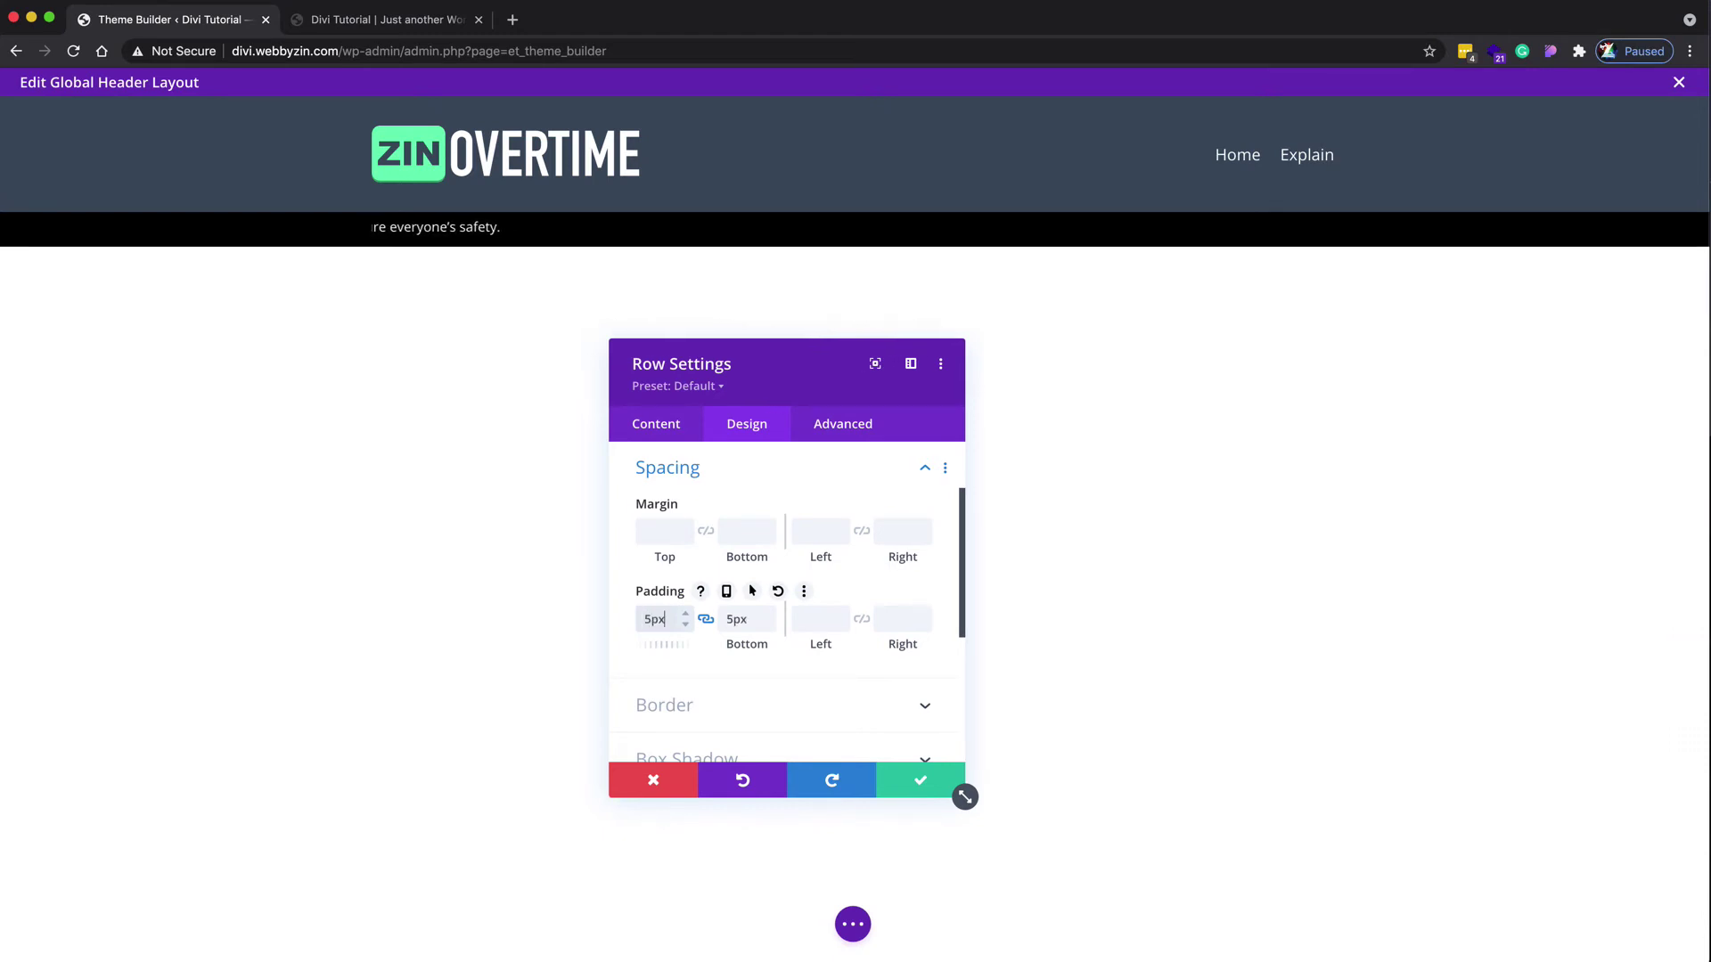
pyautogui.click(909, 778)
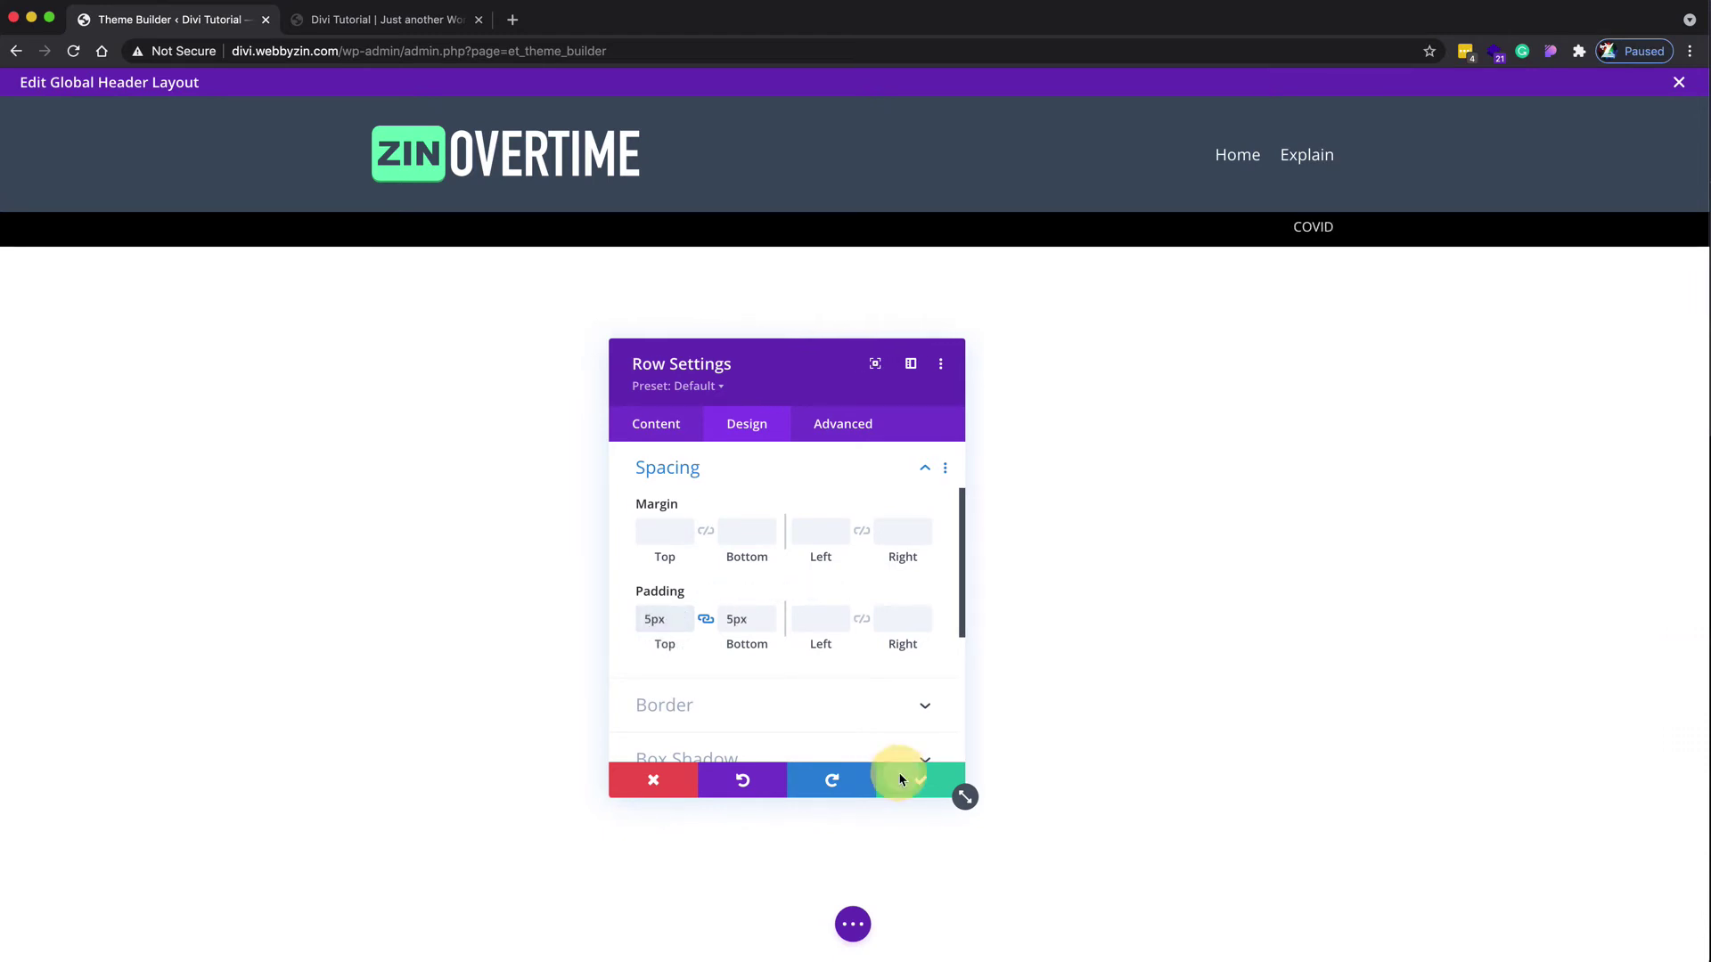
# Step: Save the Global Header layout and reload the site's home page to view the scrolling notice
pyautogui.click(857, 922)
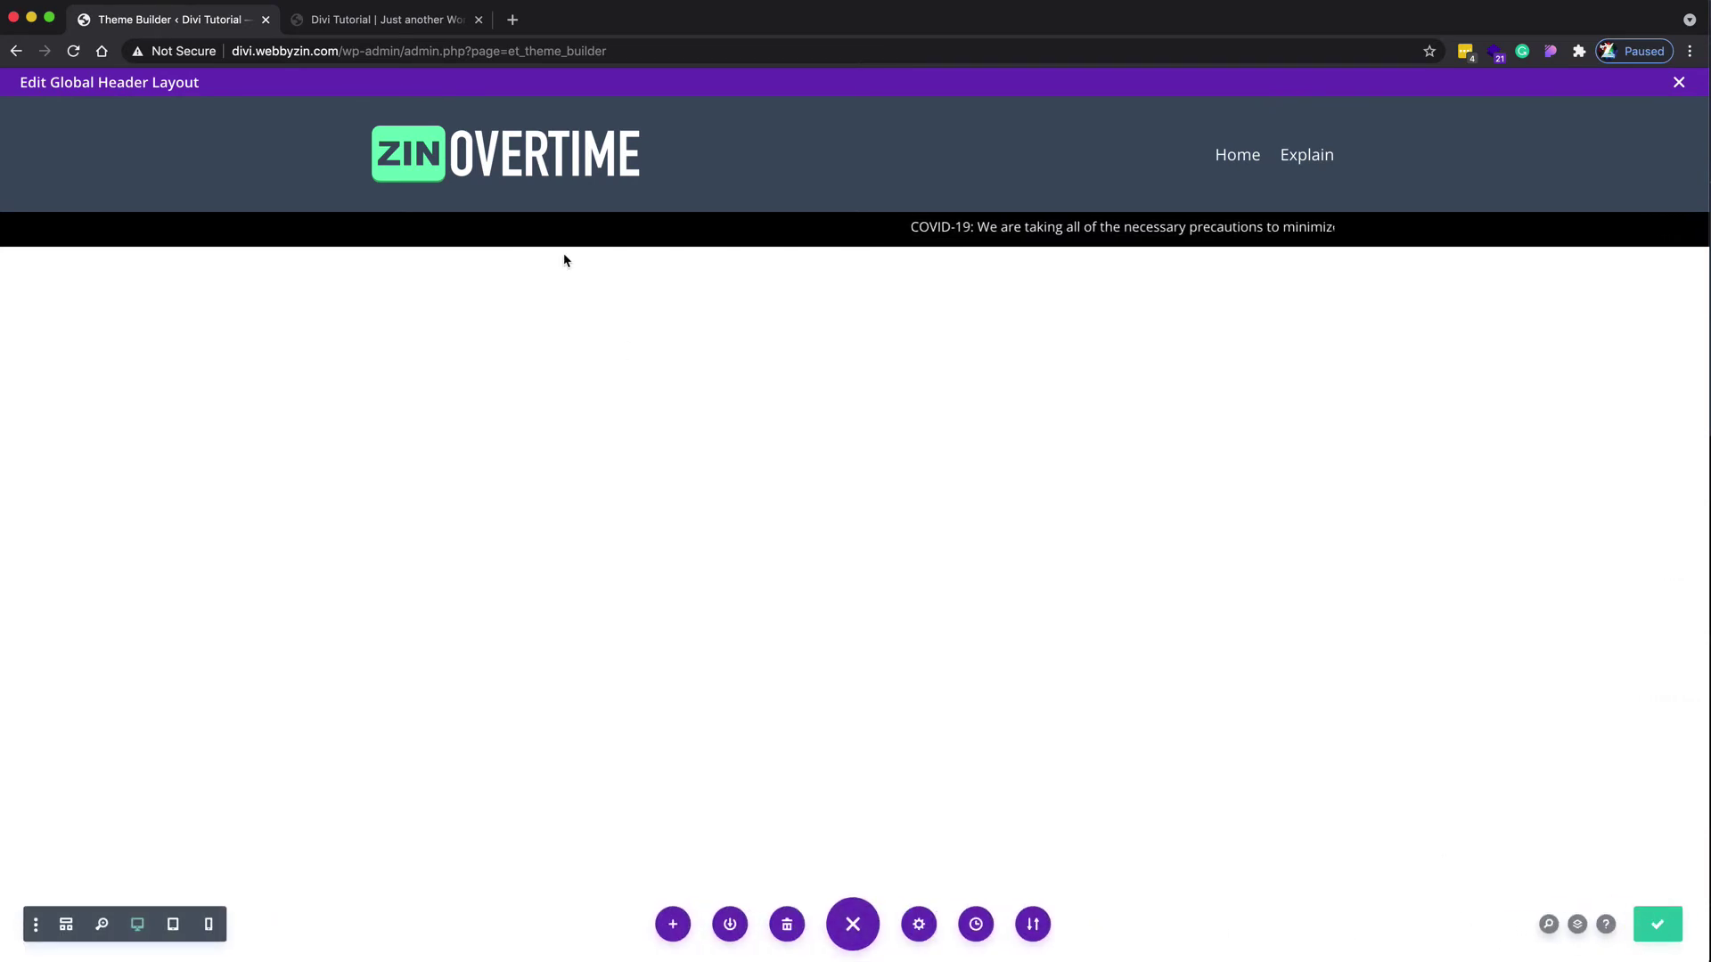
pyautogui.click(378, 20)
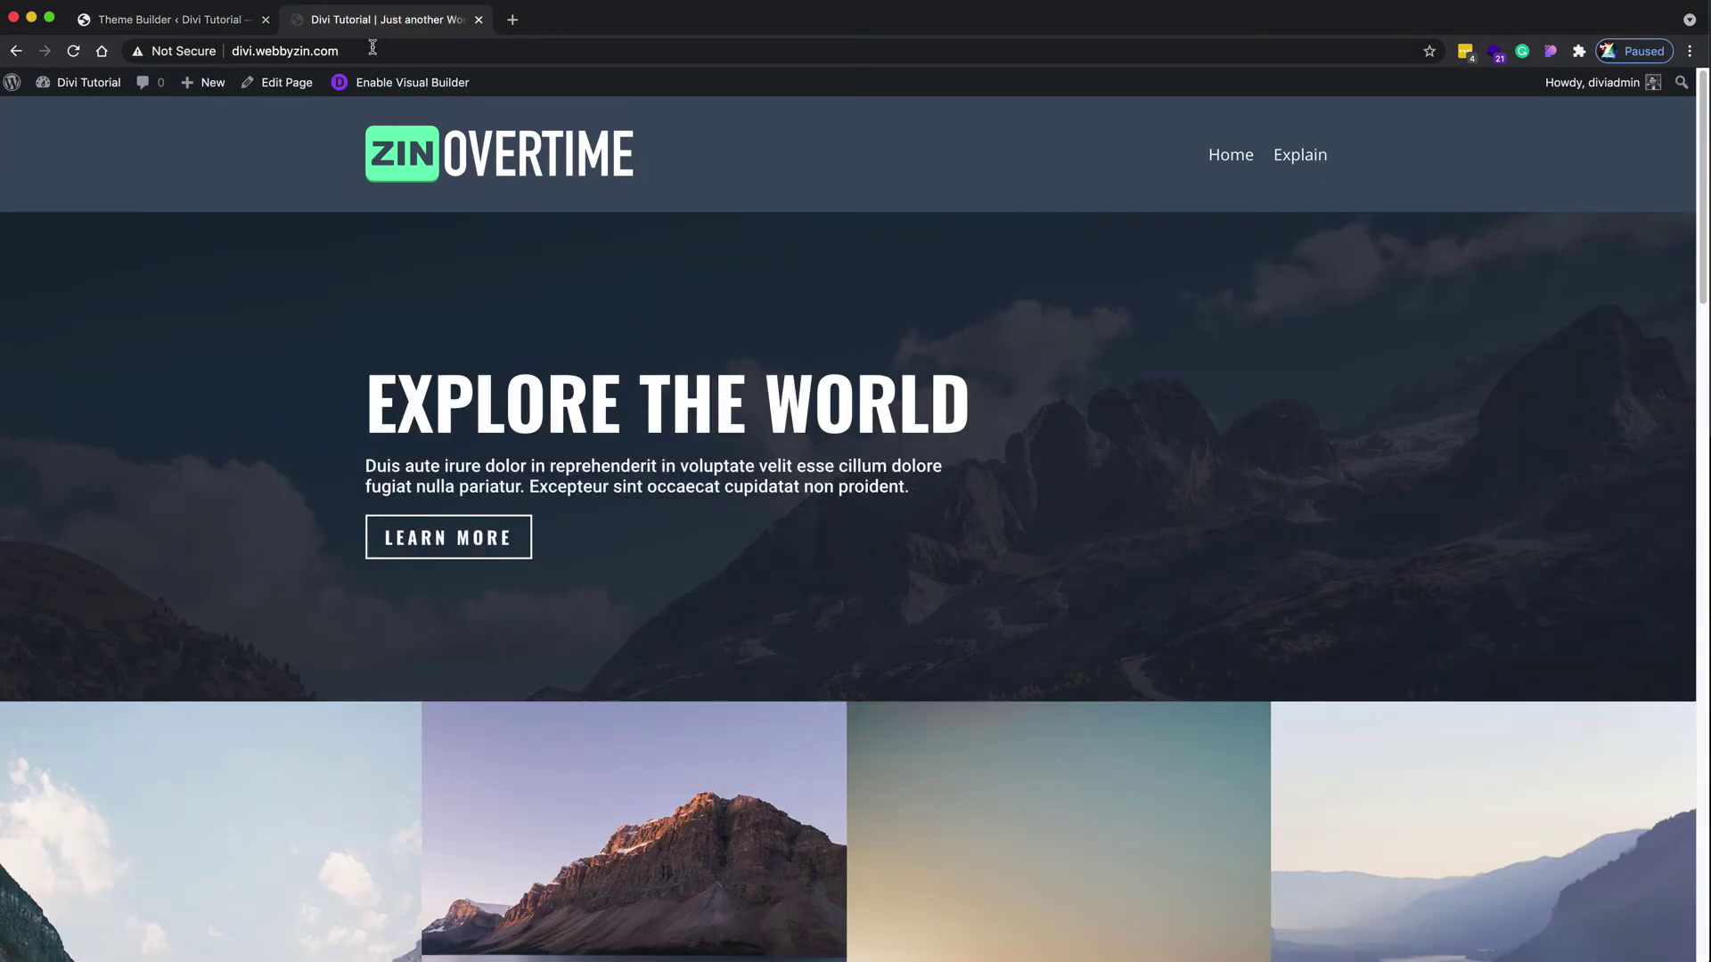
pyautogui.click(75, 52)
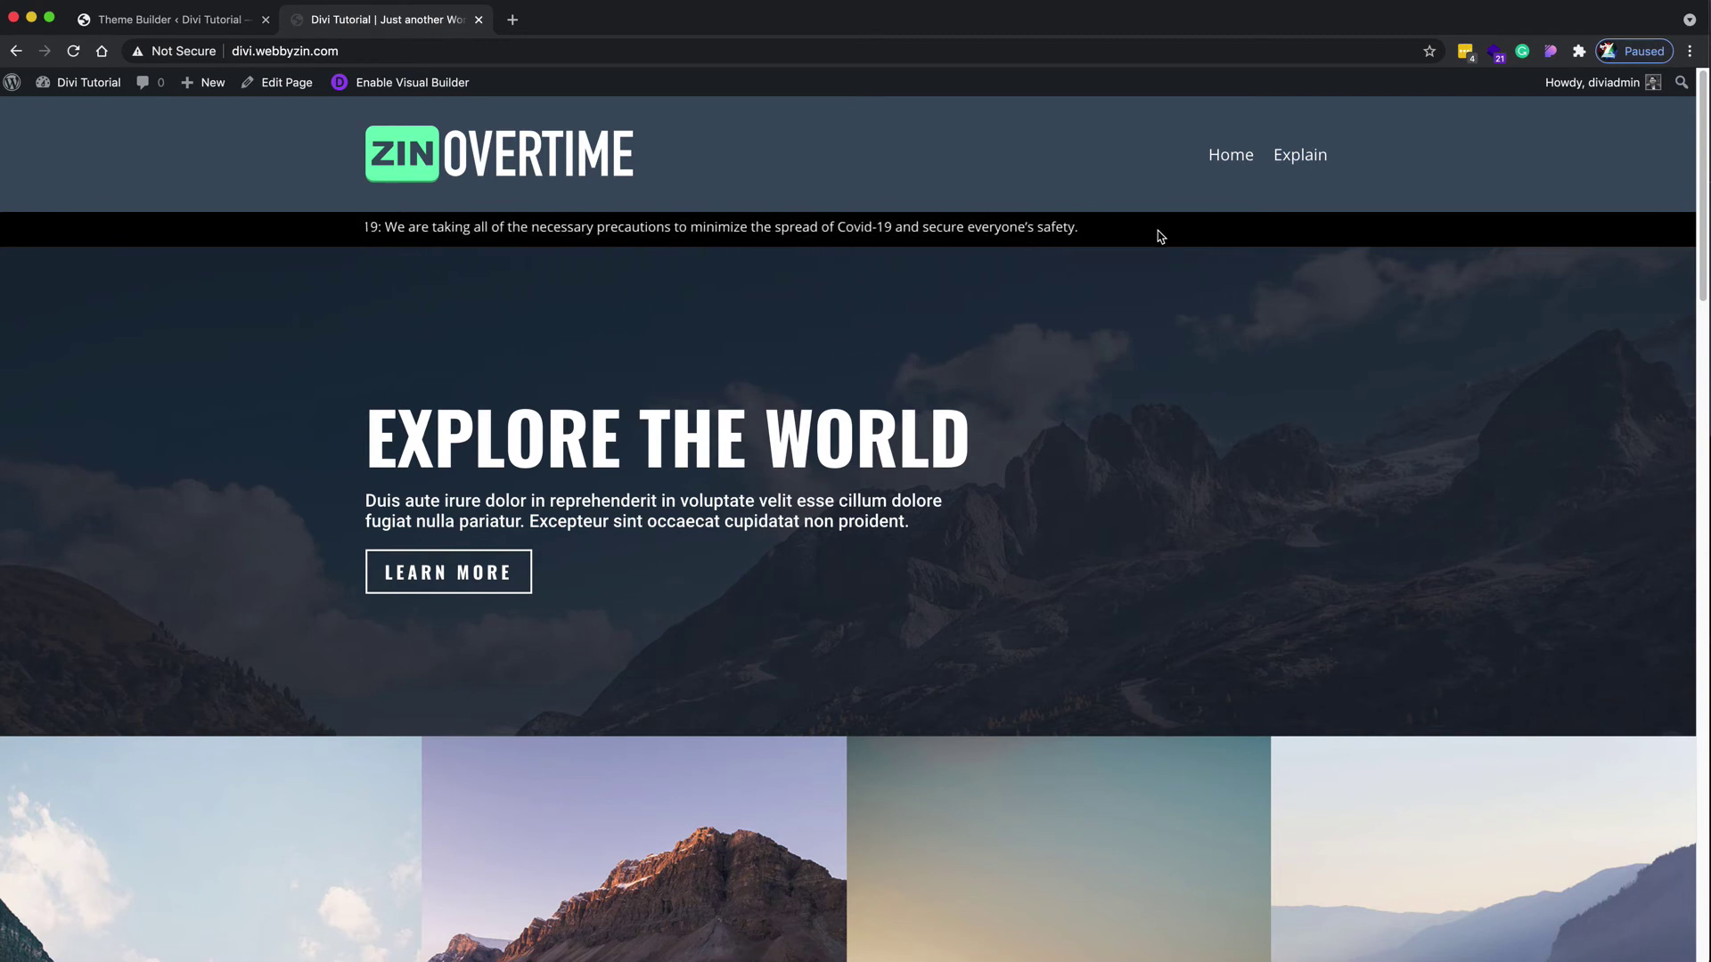
# Step: Return to the Global Header layout and remove the opening and closing marquee tags from the COVID-19 notice's Text module
pyautogui.click(172, 19)
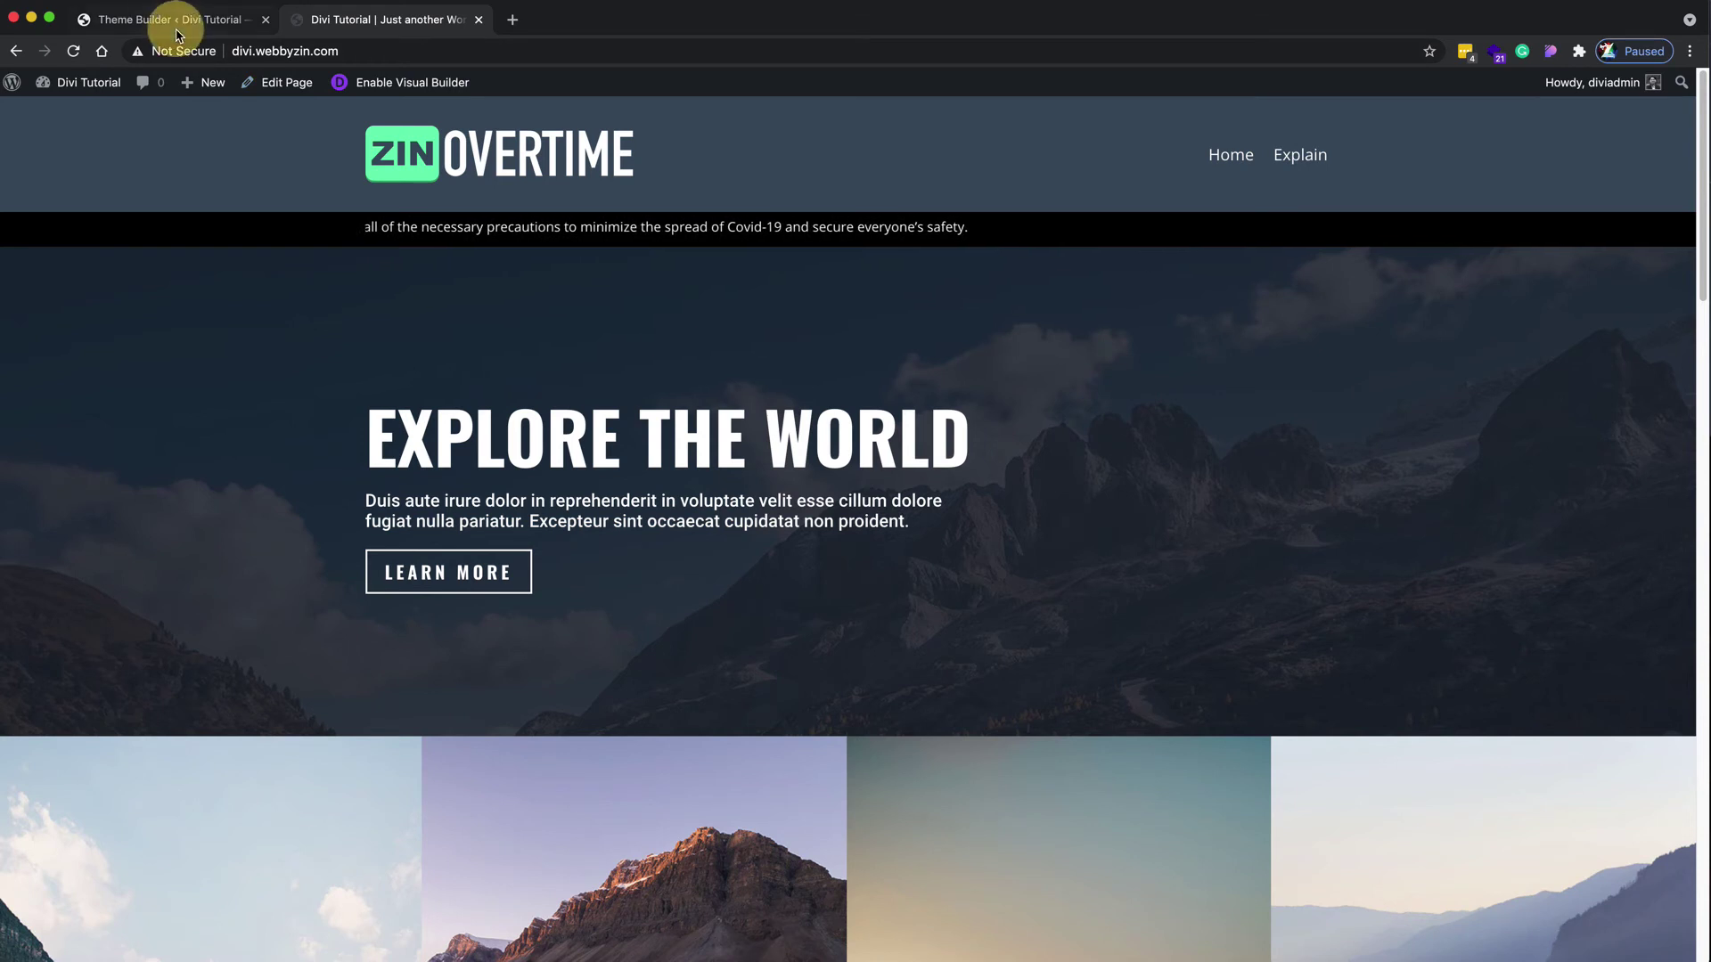
pyautogui.click(820, 225)
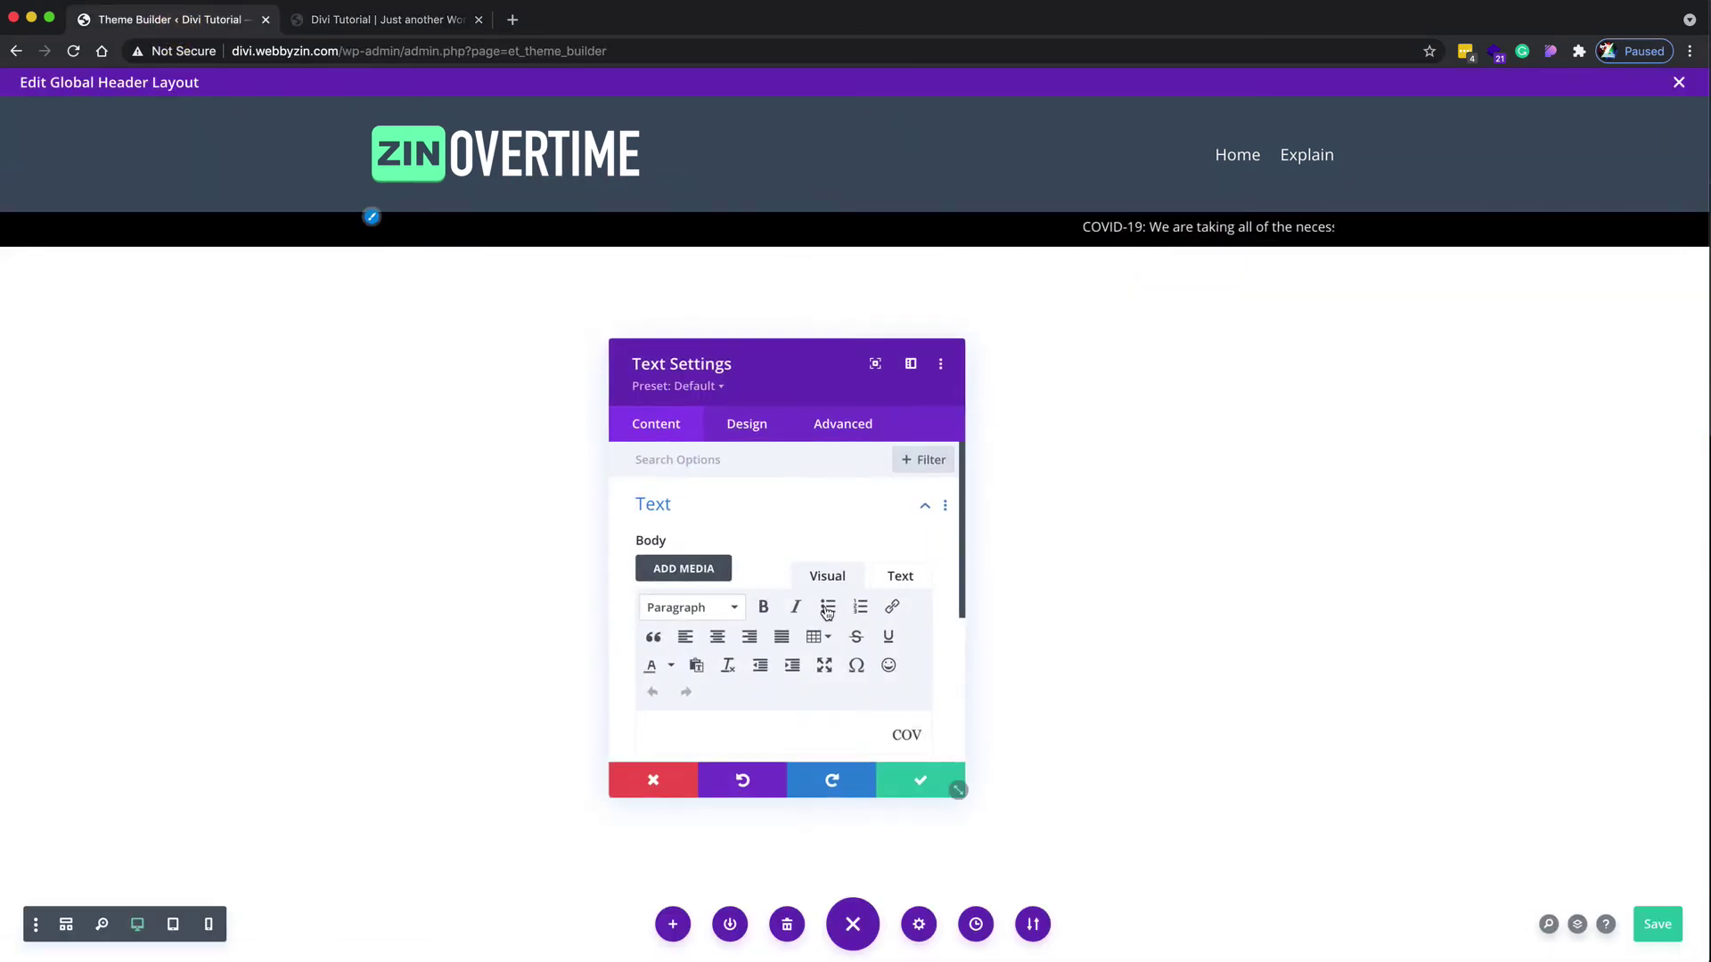
pyautogui.scroll(-2, 895, 534)
pyautogui.click(897, 477)
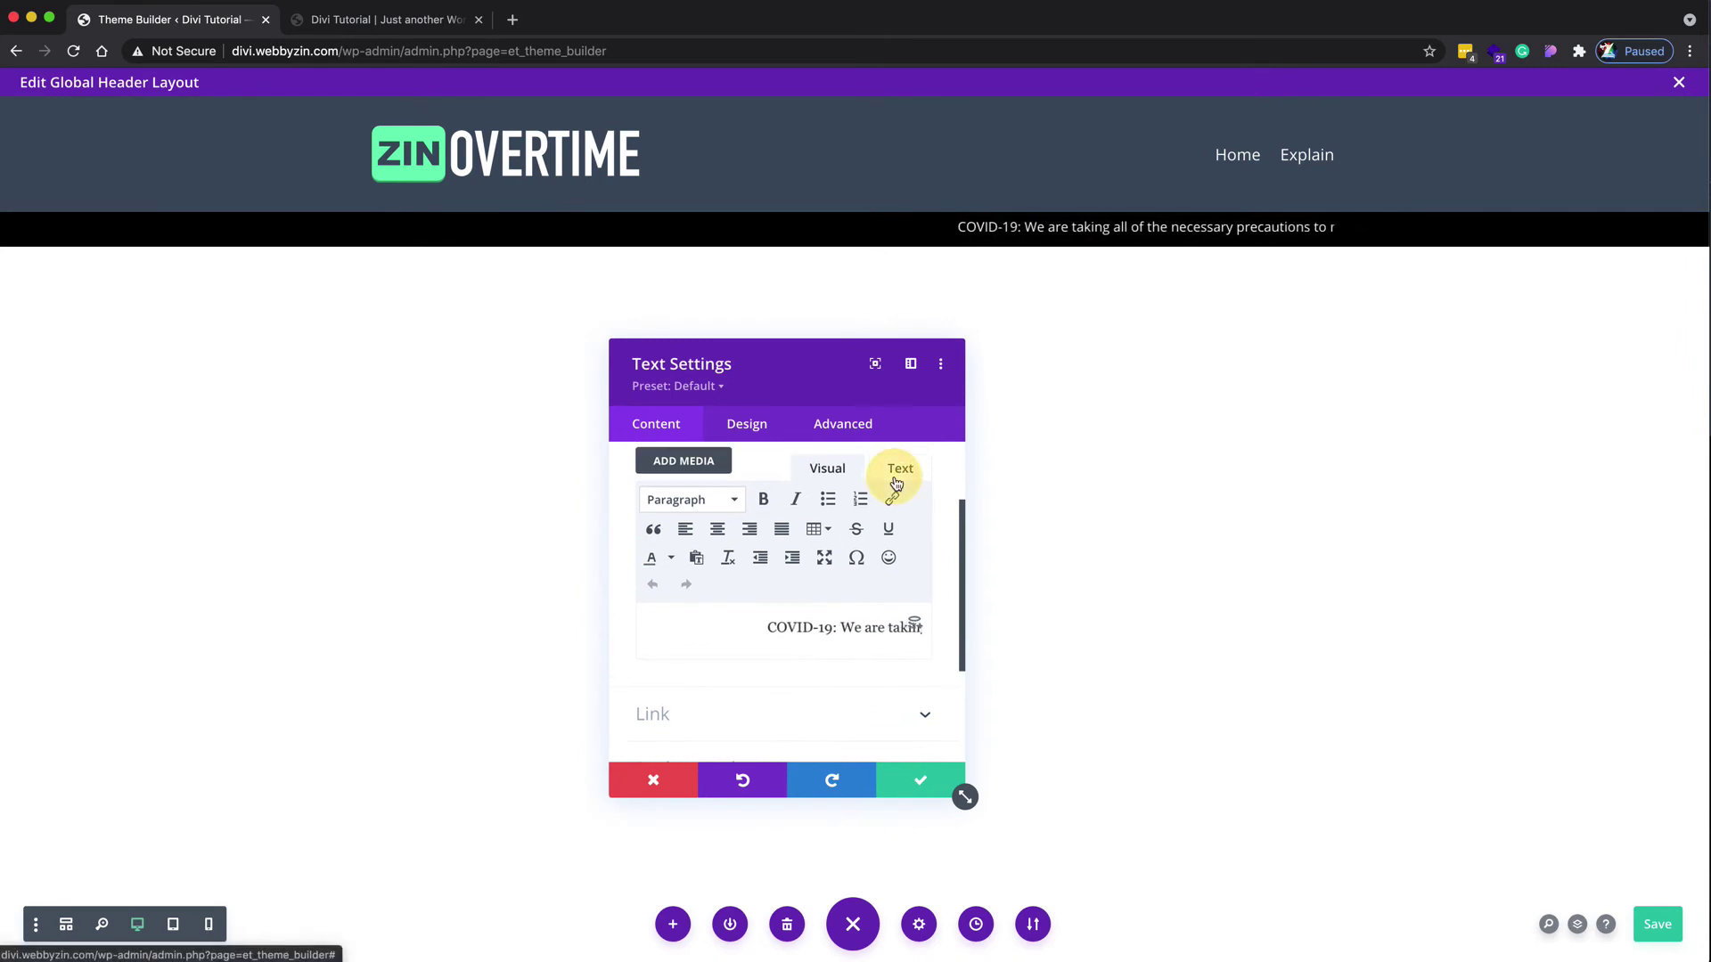
pyautogui.click(716, 508)
pyautogui.moveTo(715, 508); pyautogui.dragTo(653, 506)
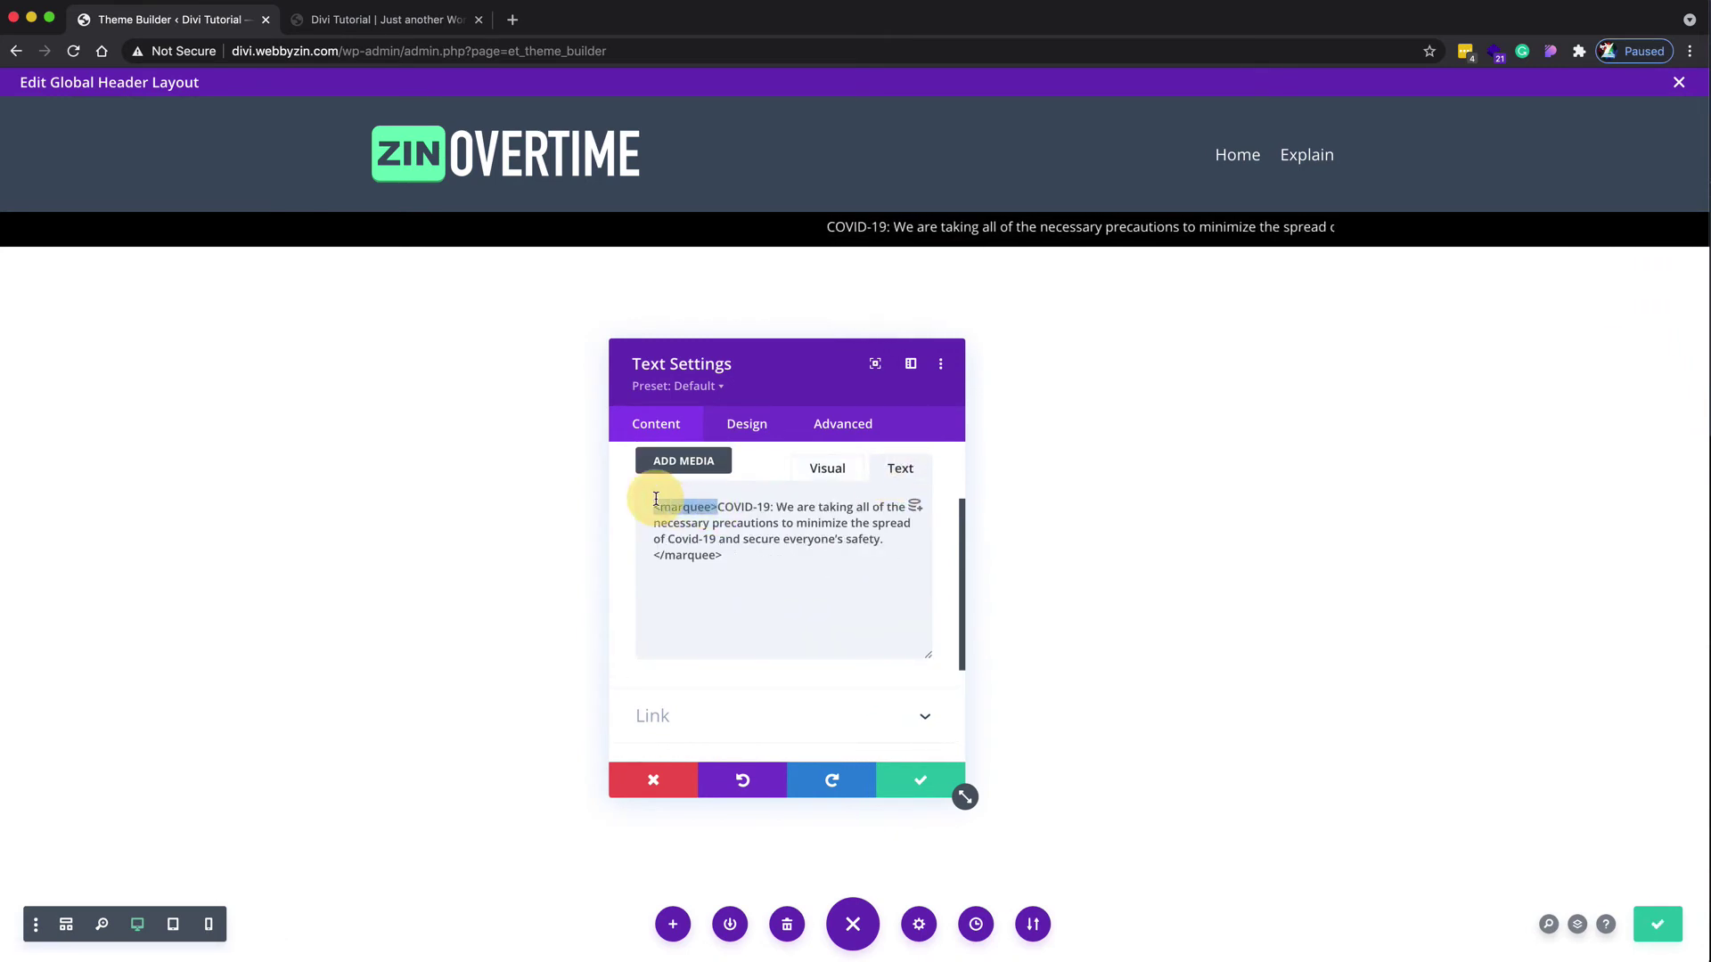
pyautogui.press('BackSpace')
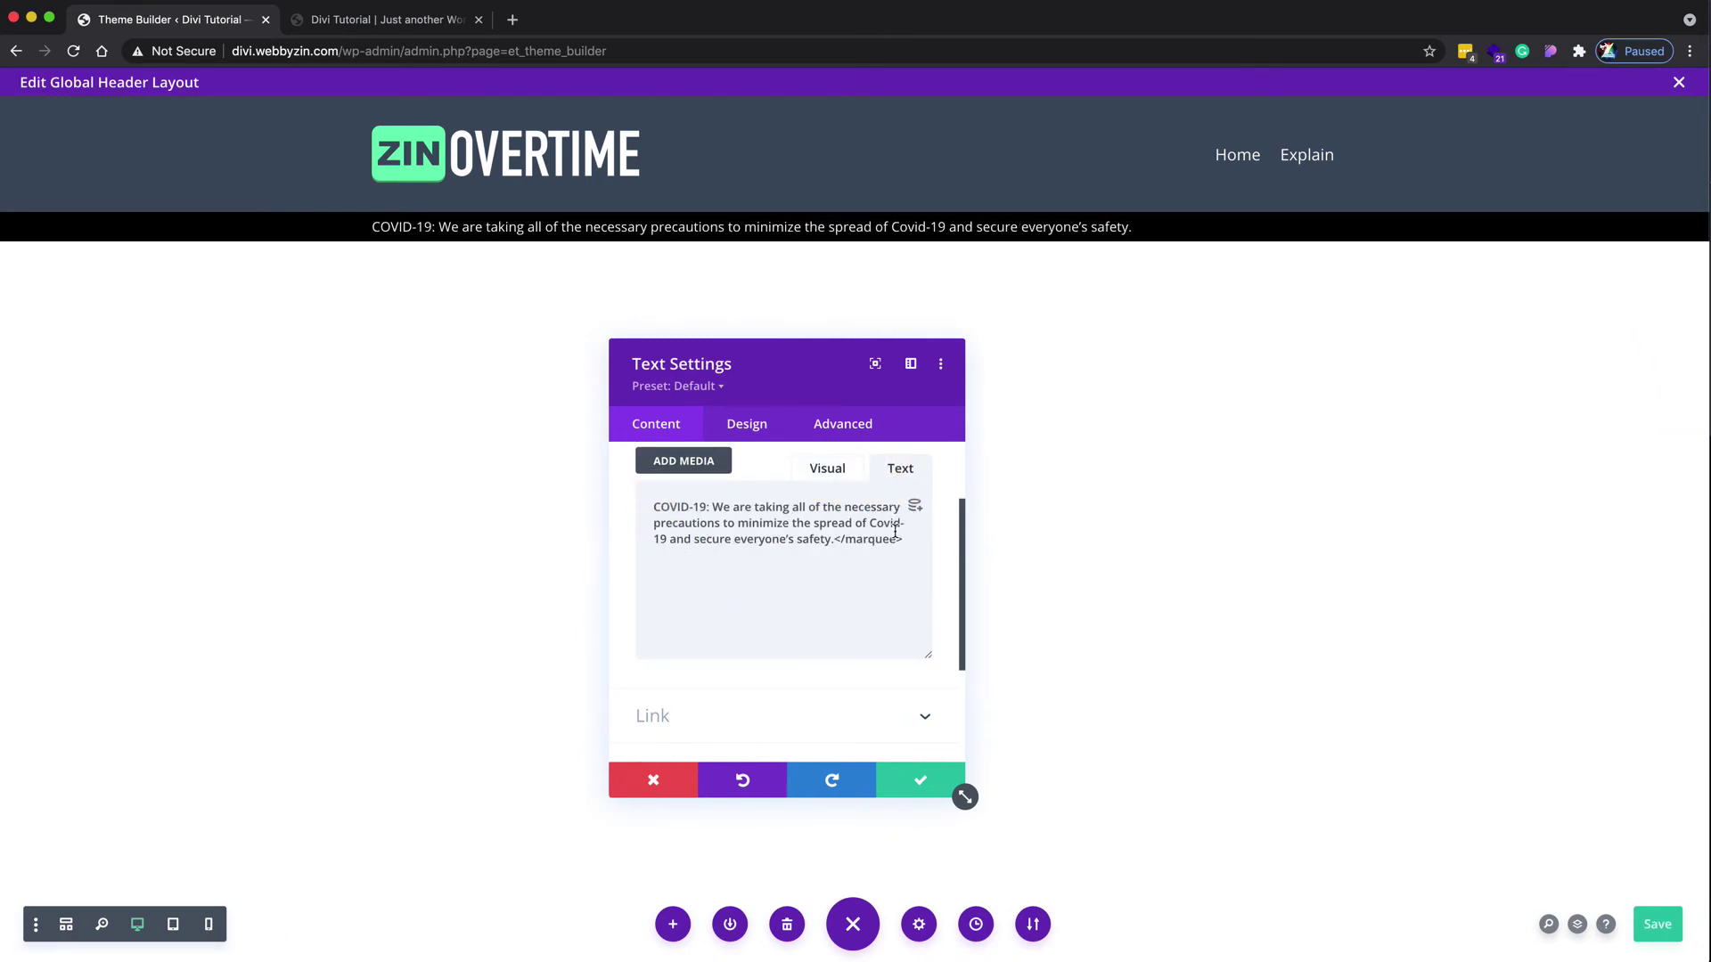
pyautogui.moveTo(898, 537); pyautogui.dragTo(837, 534)
pyautogui.press('BackSpace')
# Step: Center-align the COVID-19 notice text and save the Text module
pyautogui.click(759, 432)
pyautogui.click(757, 505)
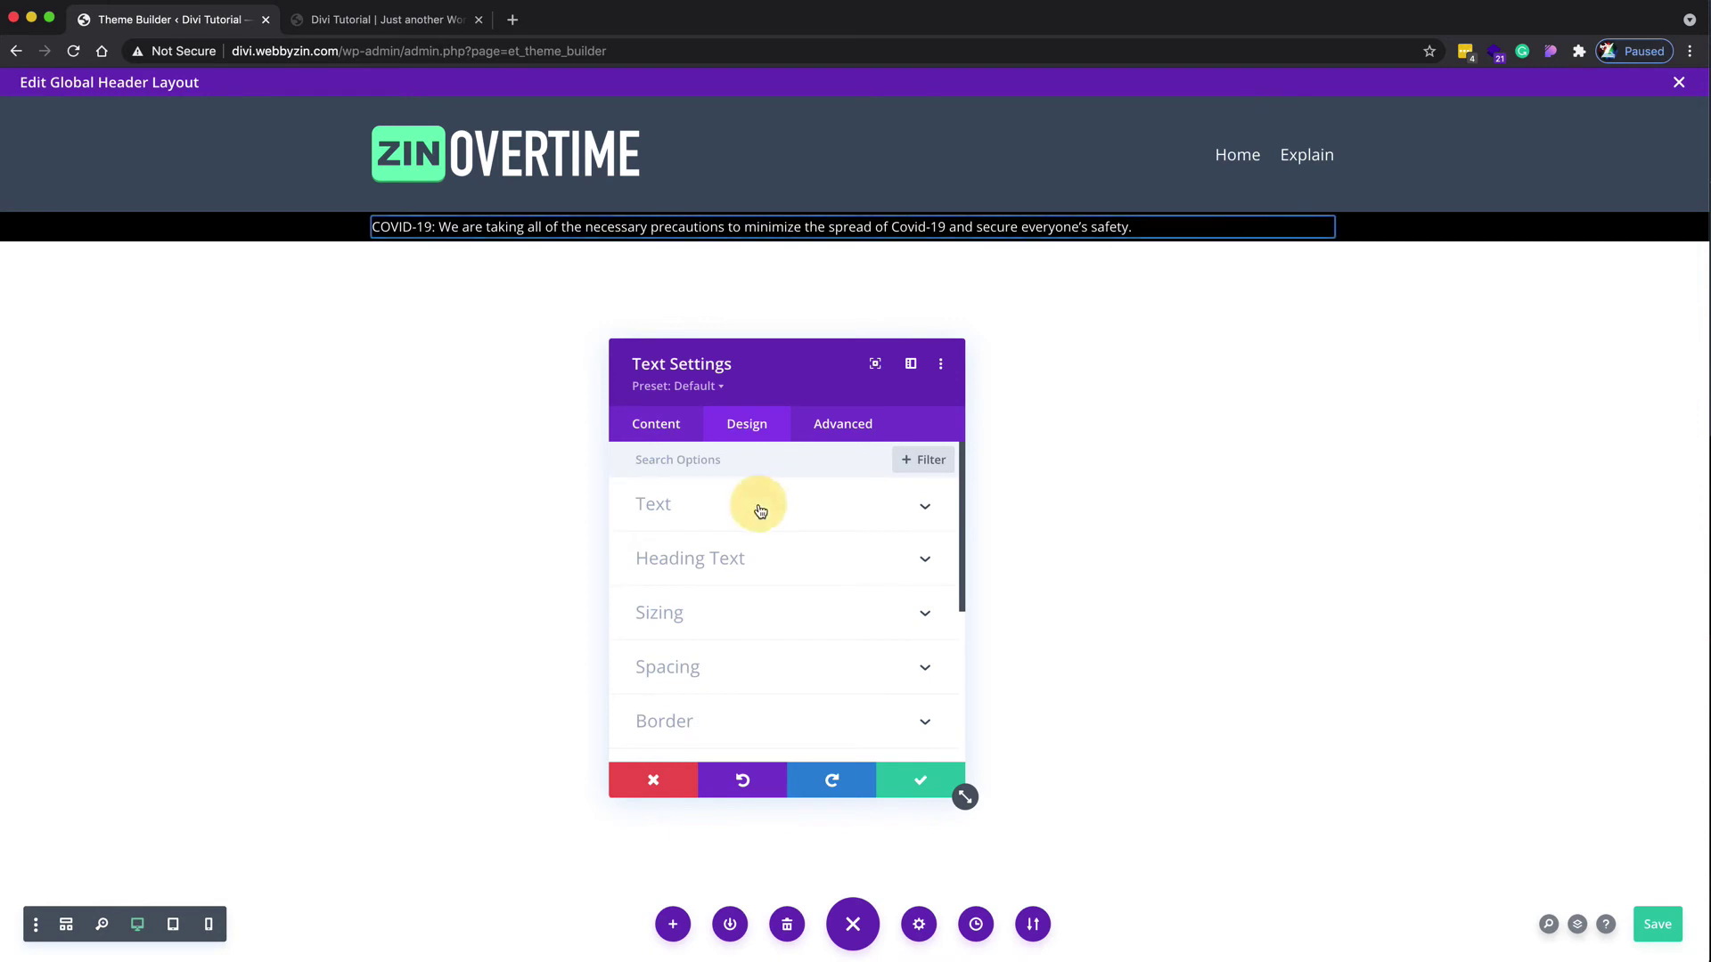
pyautogui.scroll(-10, 777, 540)
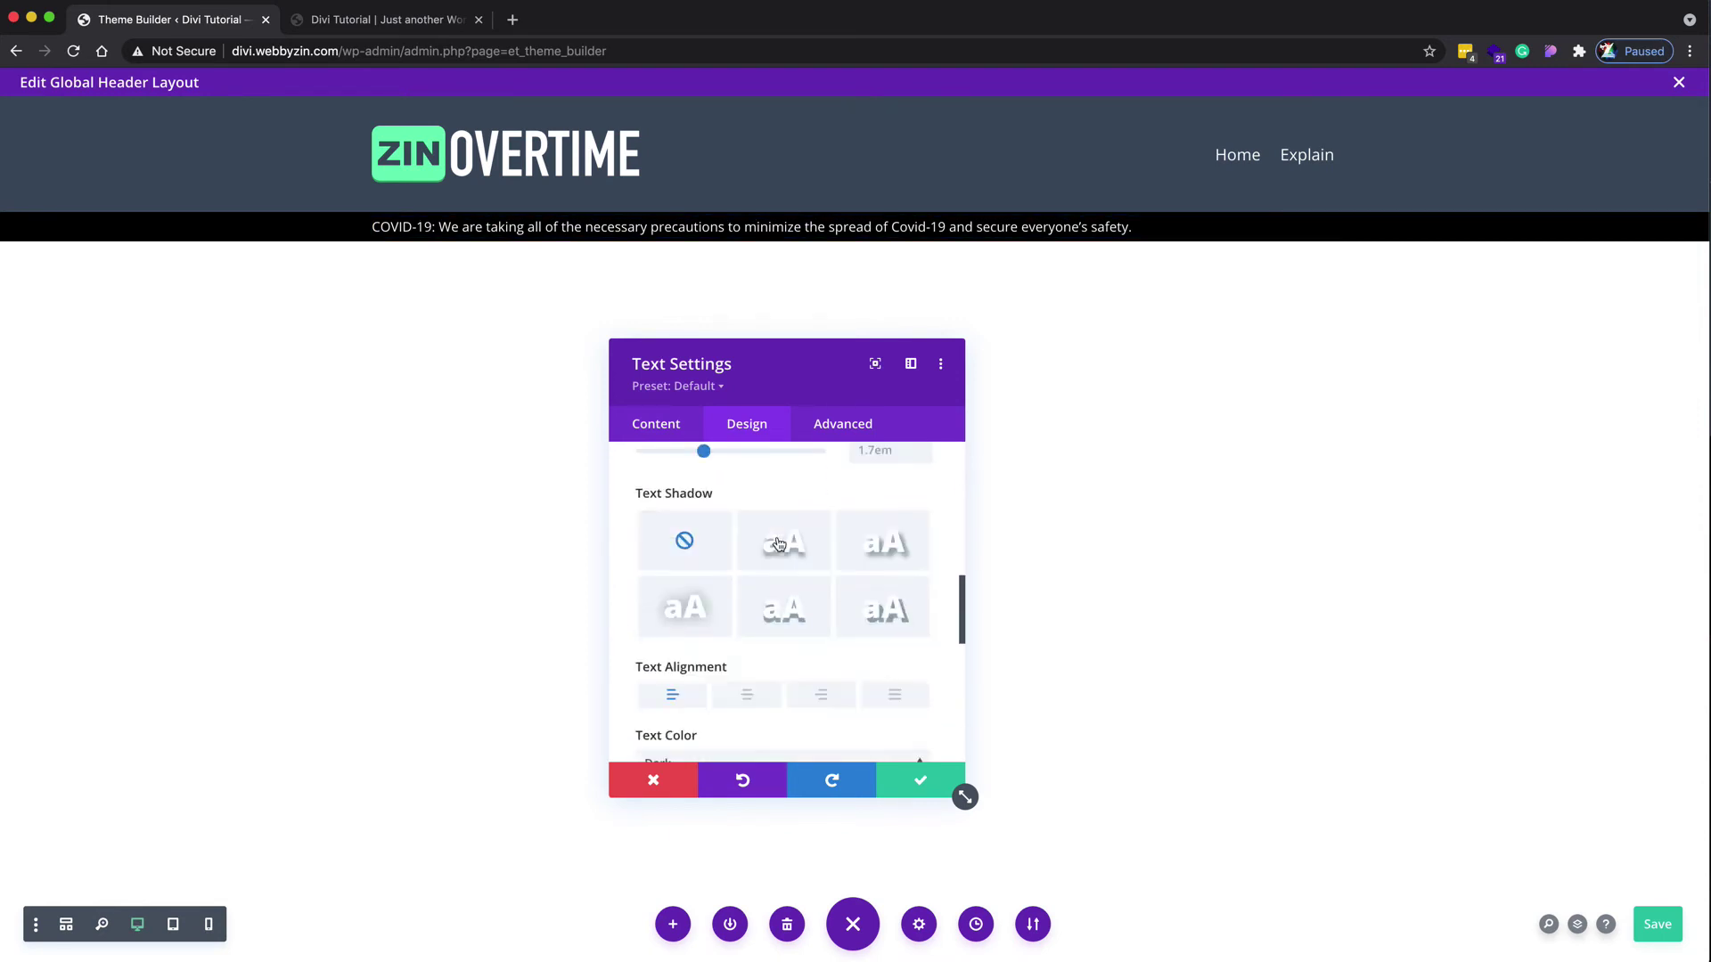
pyautogui.click(760, 660)
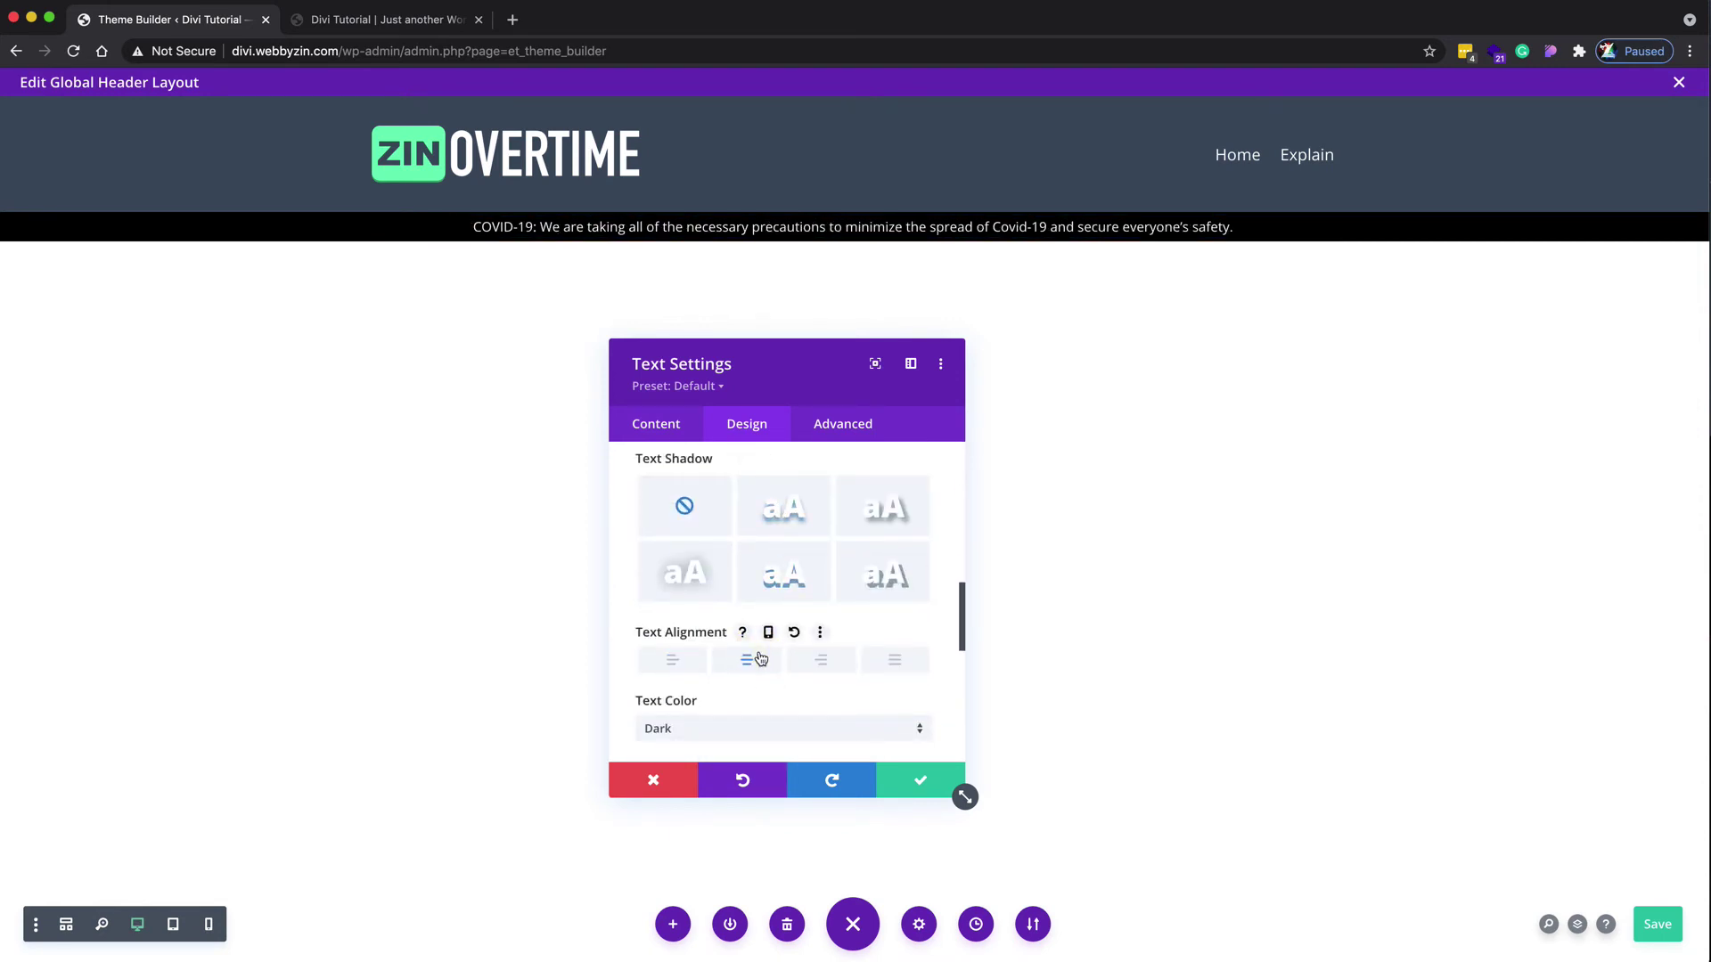
pyautogui.click(898, 778)
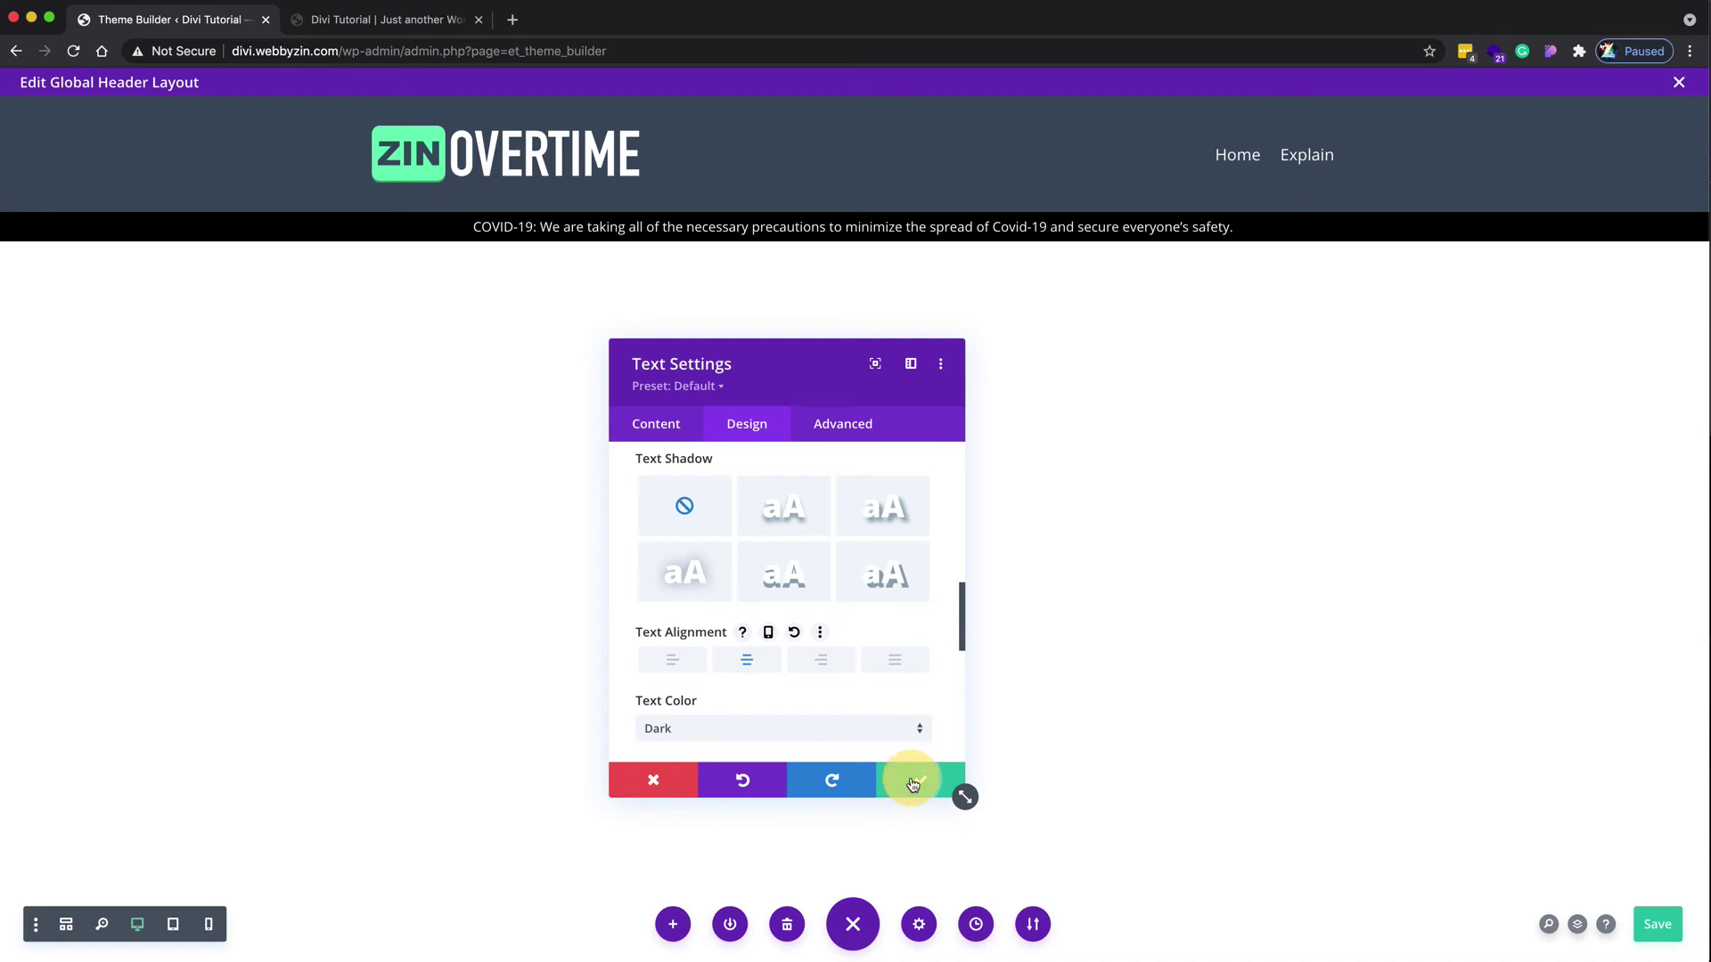
# Step: Save the Global Header layout and switch to the site's home page to view the centered COVID-19 notice
pyautogui.click(1664, 922)
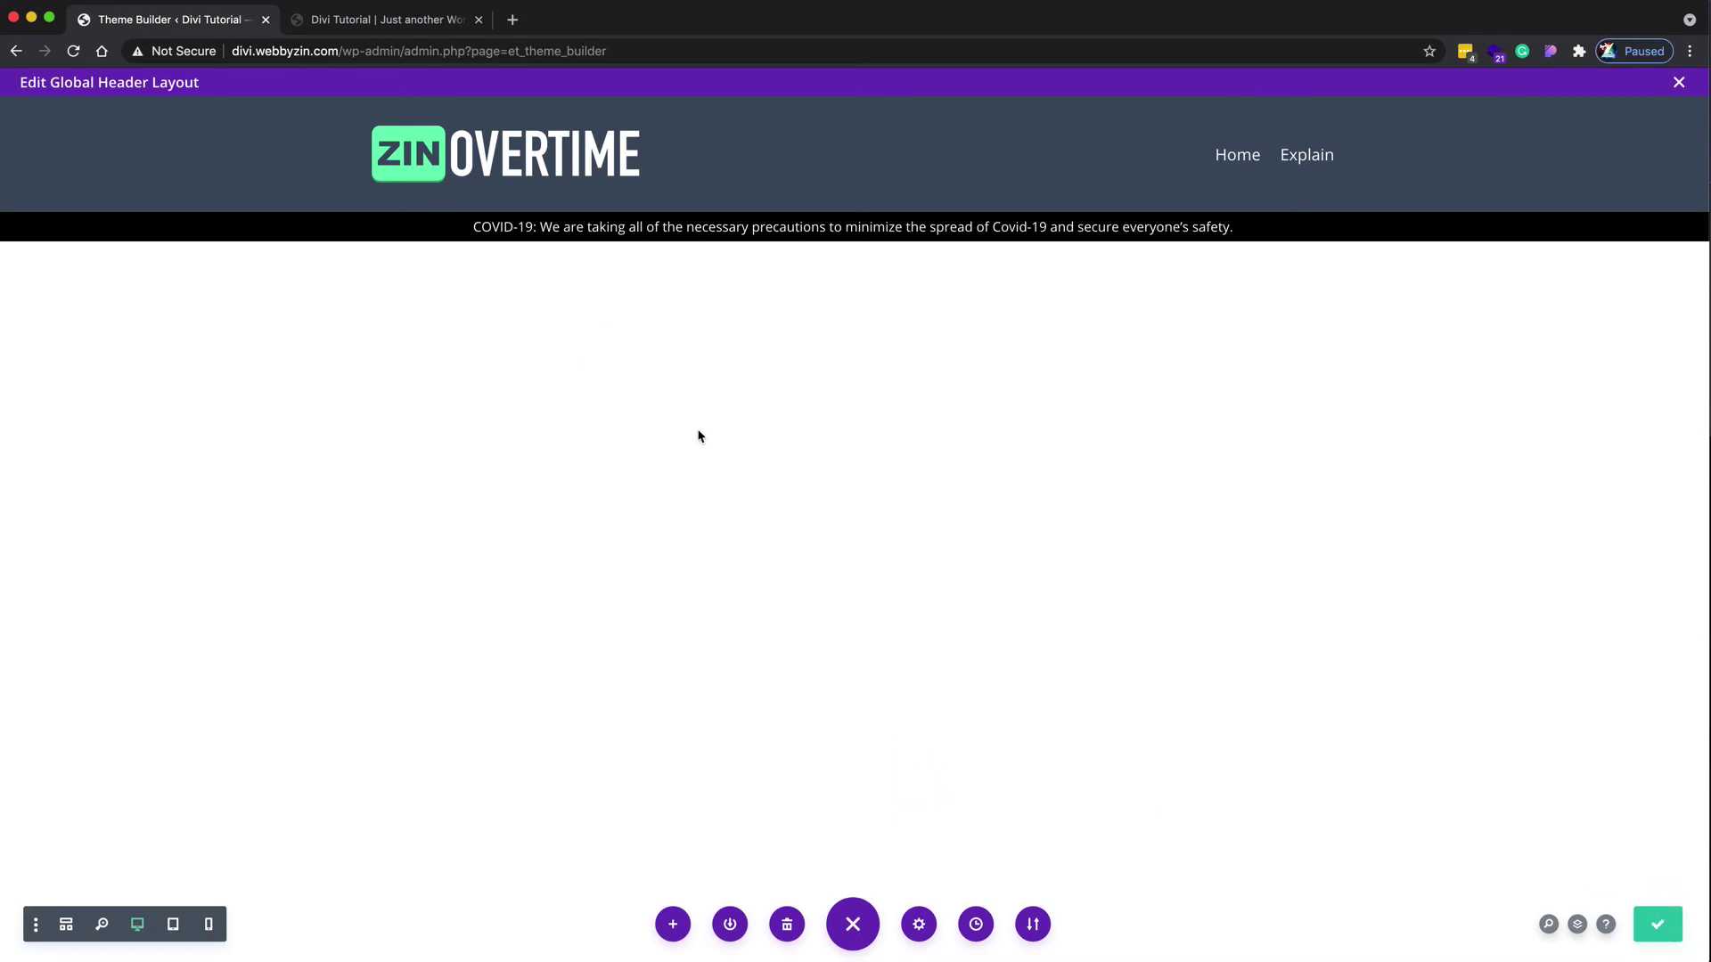
pyautogui.click(438, 18)
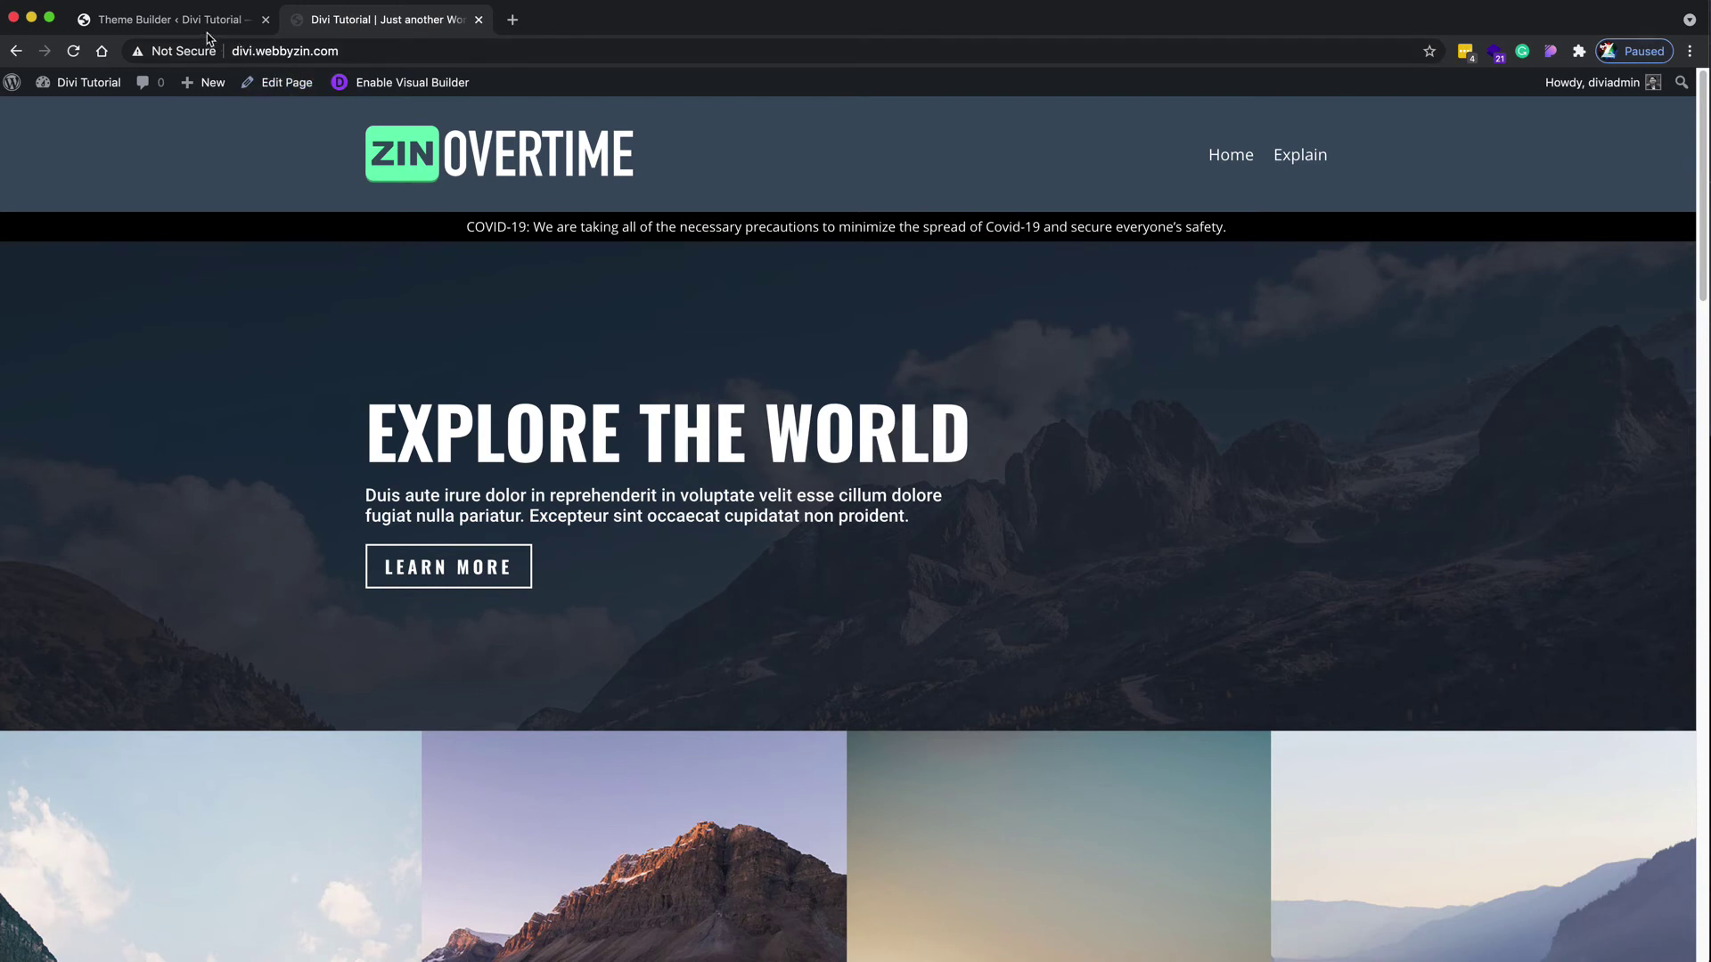
# Step: Inspect the home page in the browser's device emulation as iPhone 6/7/8 and examine the notice bar's text wrapping
pyautogui.rightClick(1113, 319)
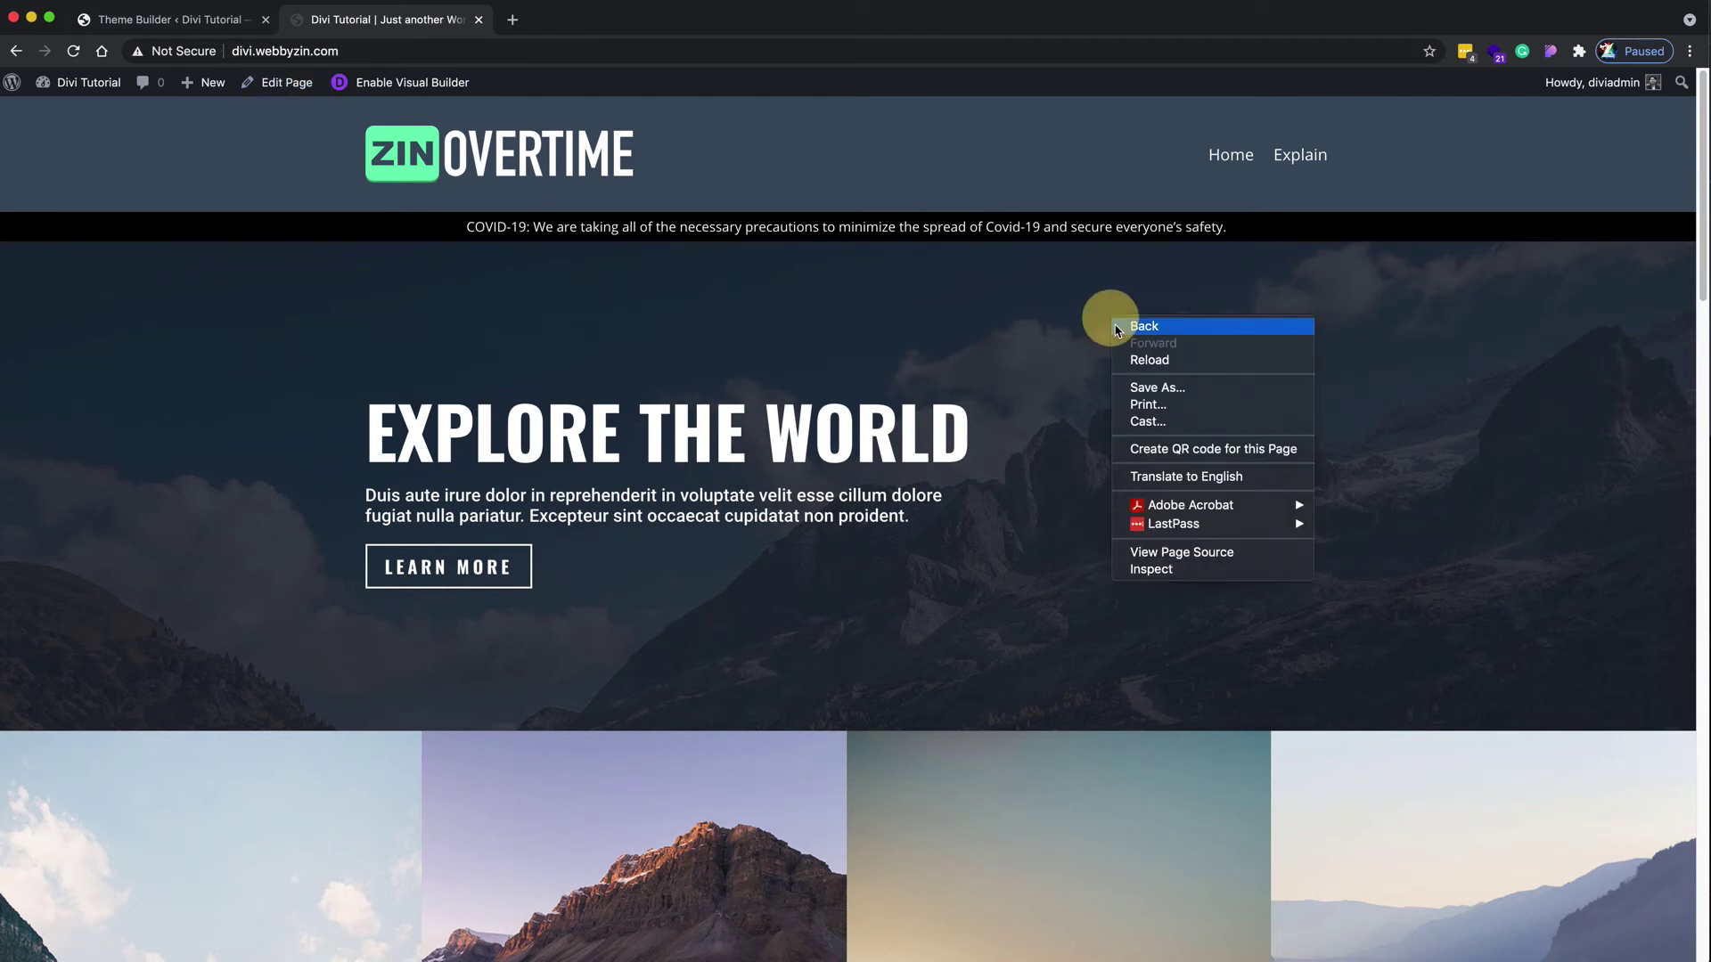
pyautogui.click(1157, 575)
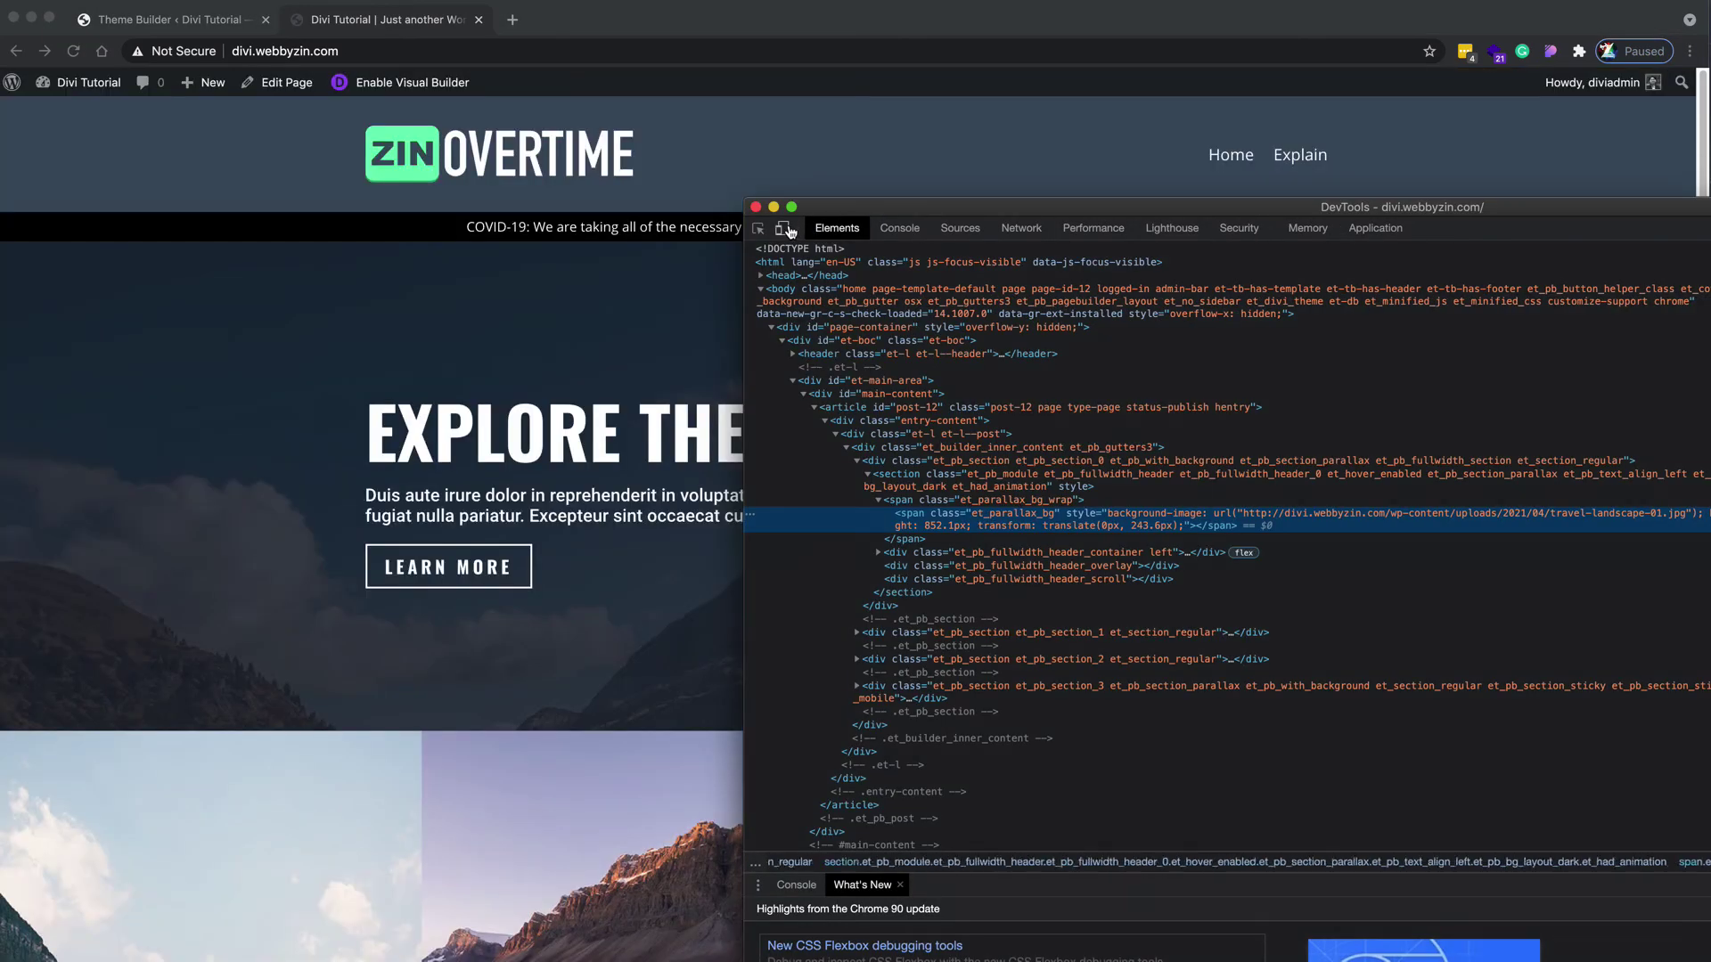
pyautogui.click(786, 229)
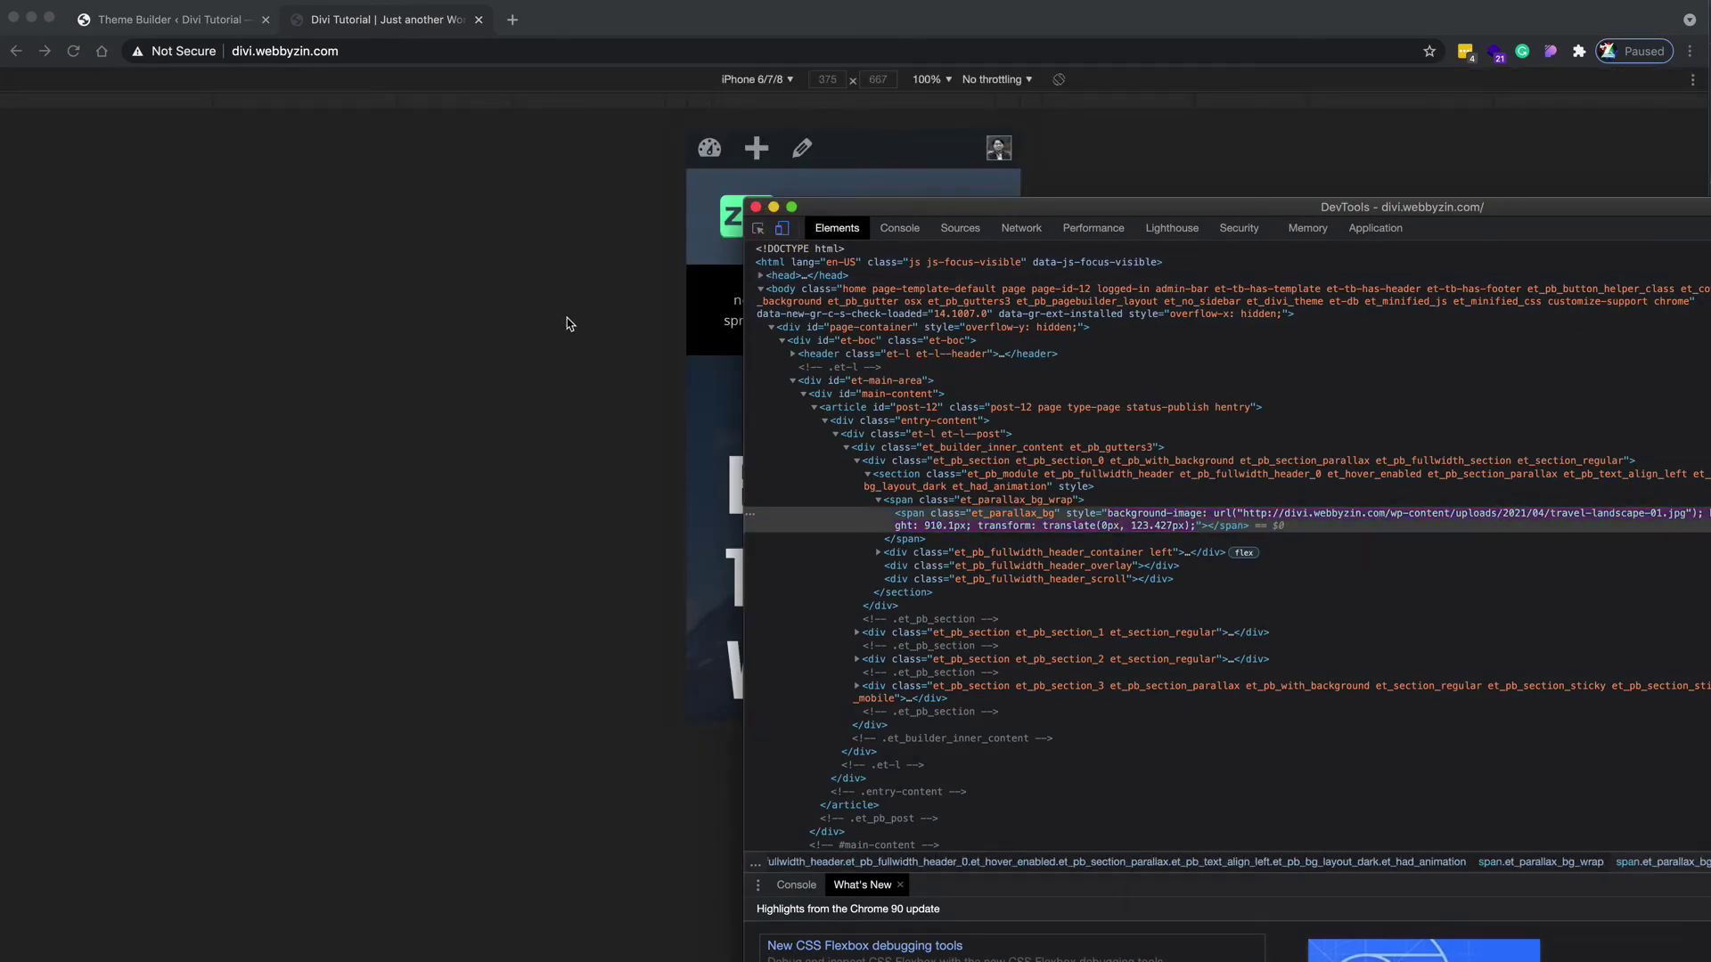
pyautogui.click(565, 317)
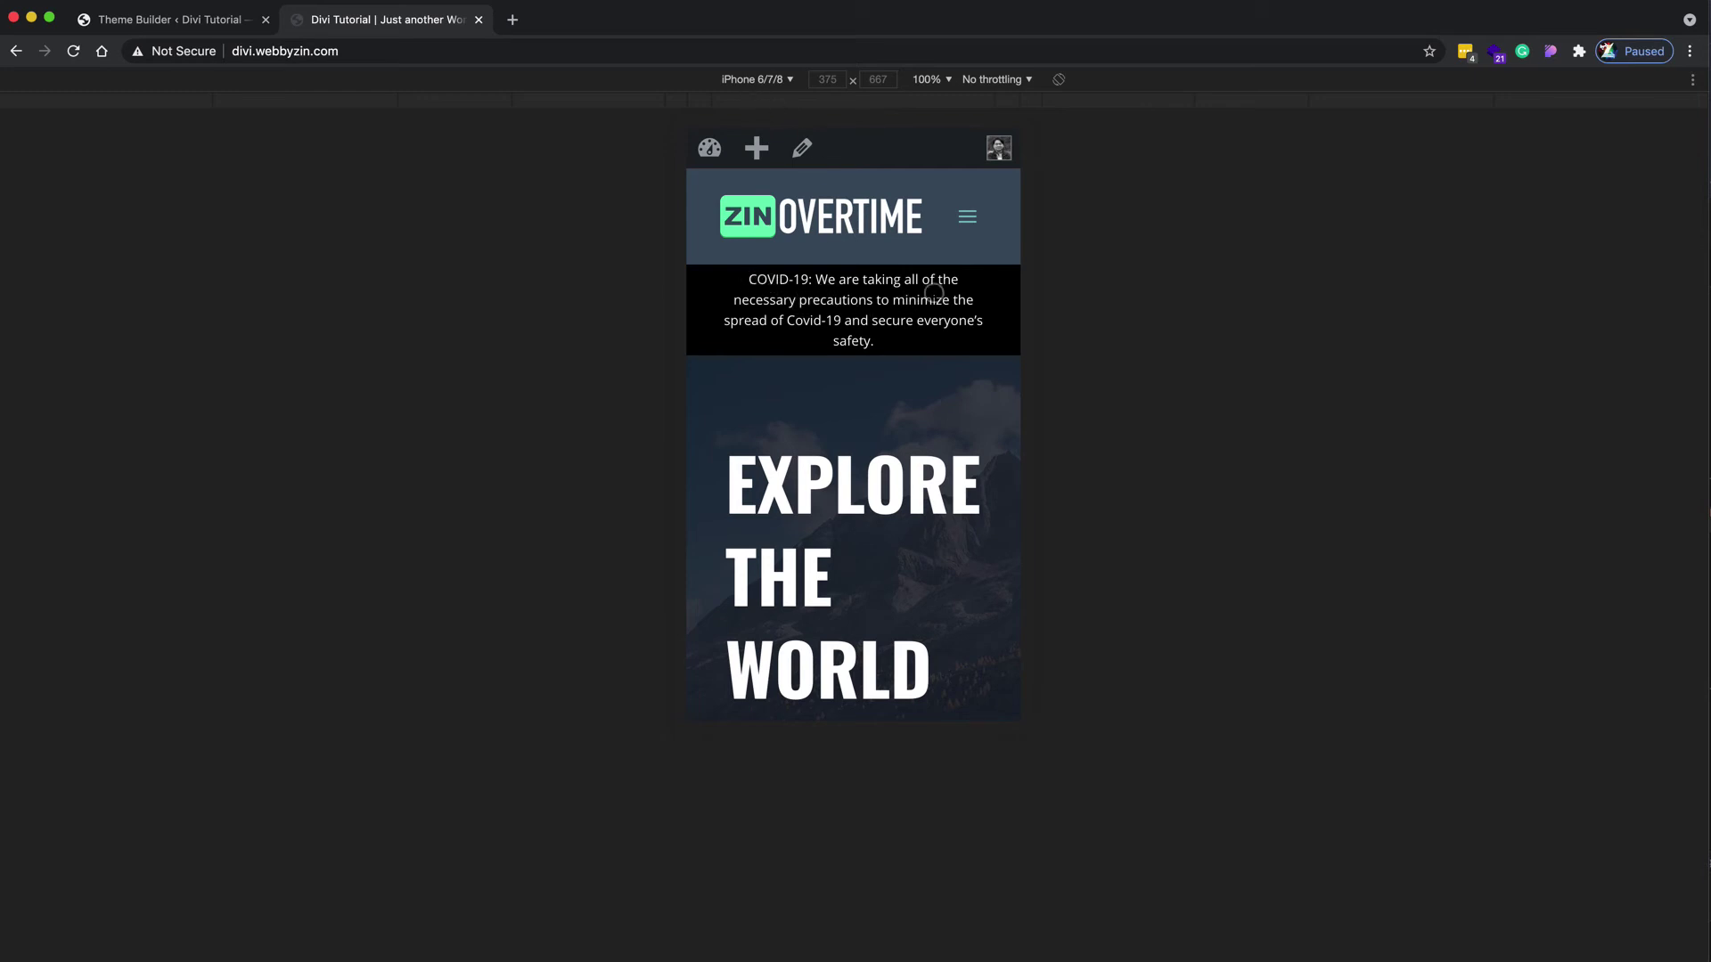
pyautogui.scroll(-5, 958, 431)
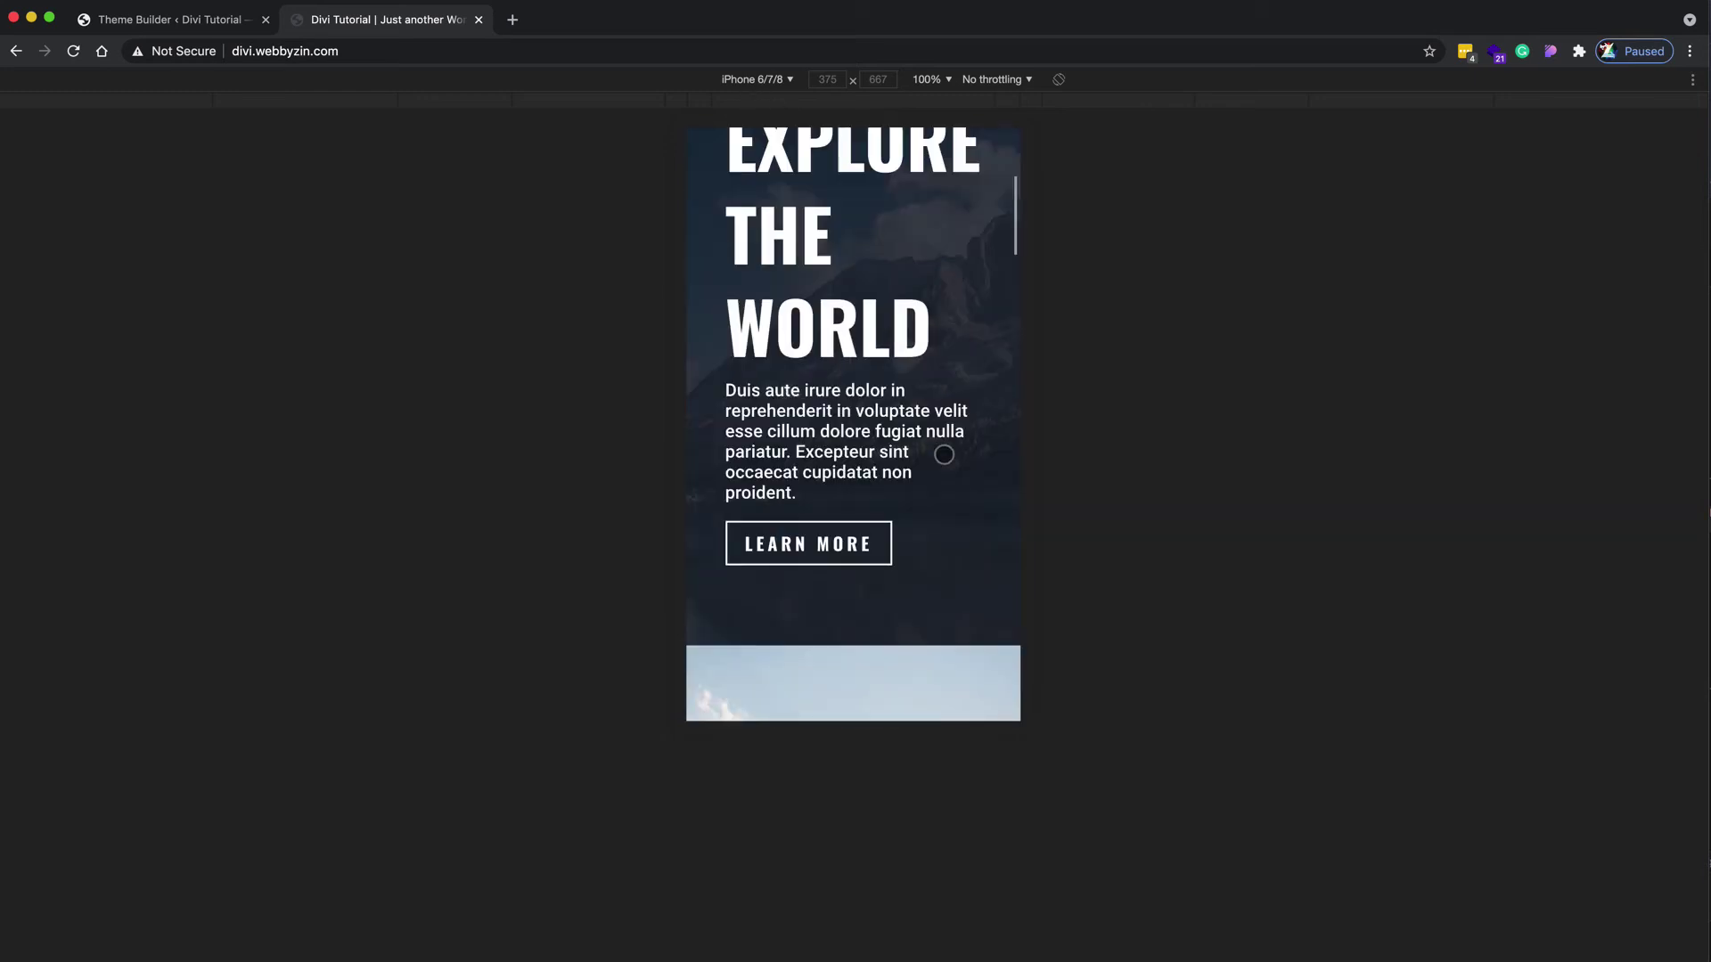
pyautogui.scroll(6, 956, 419)
pyautogui.scroll(-1, 953, 401)
pyautogui.scroll(1, 922, 307)
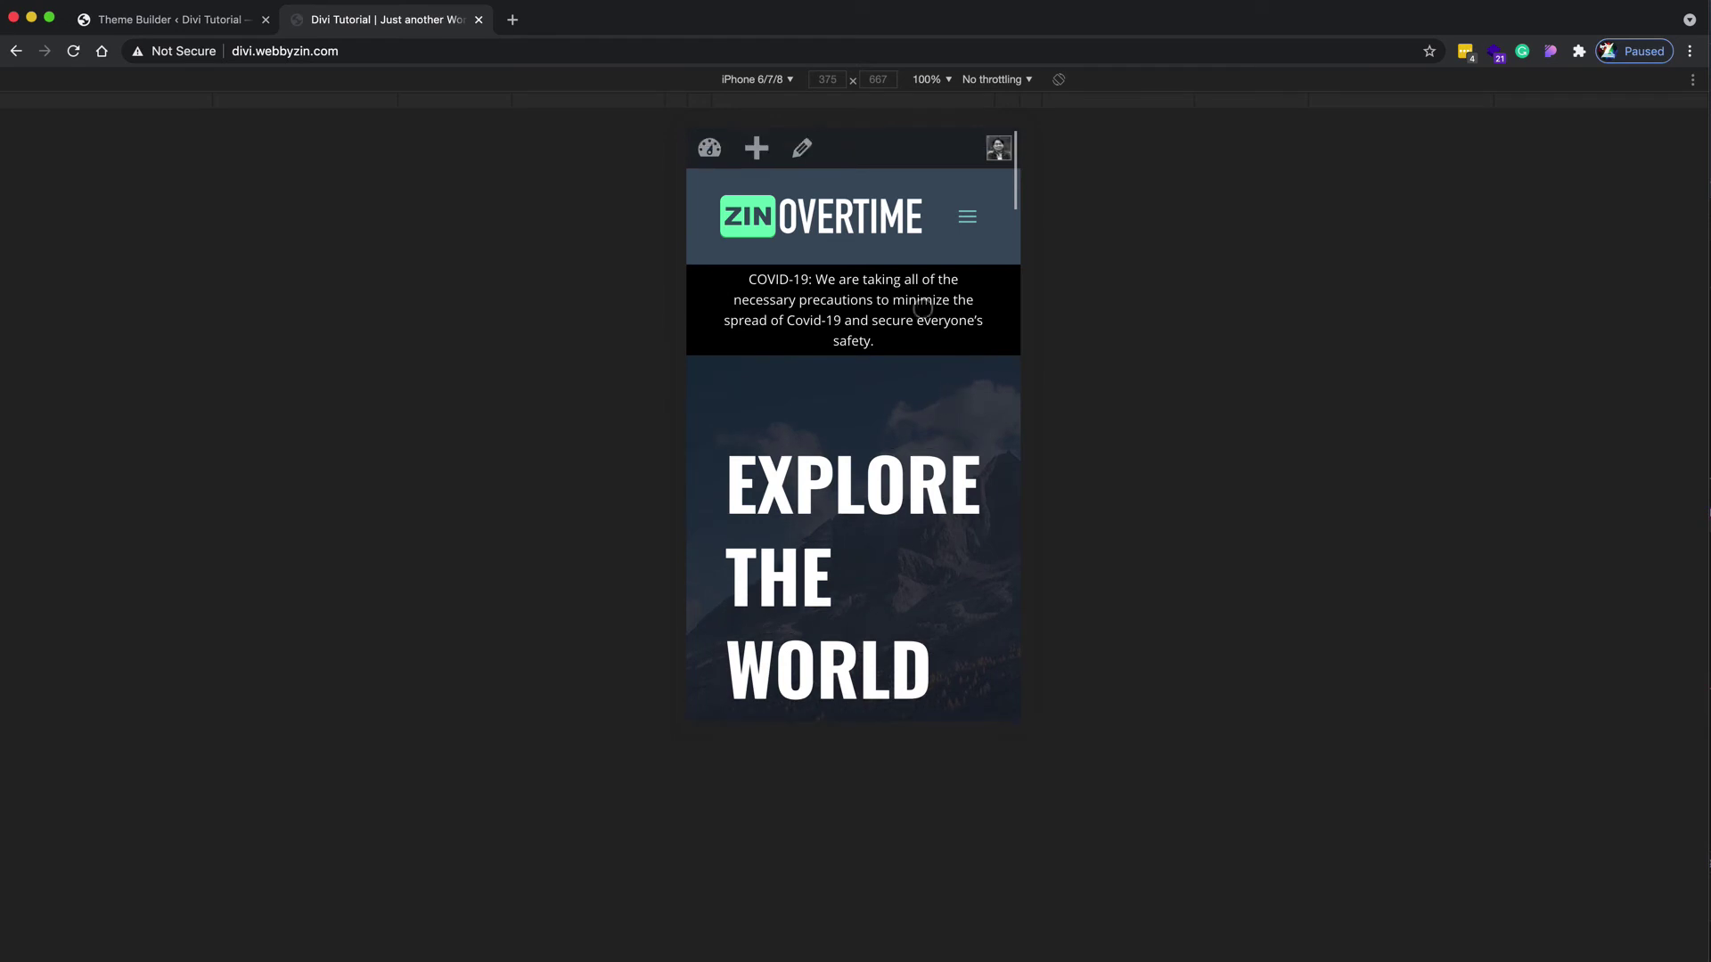
# Step: Preview the home page as an iPad, close the developer tools, and return to the Global Header layout
pyautogui.click(760, 79)
pyautogui.click(753, 248)
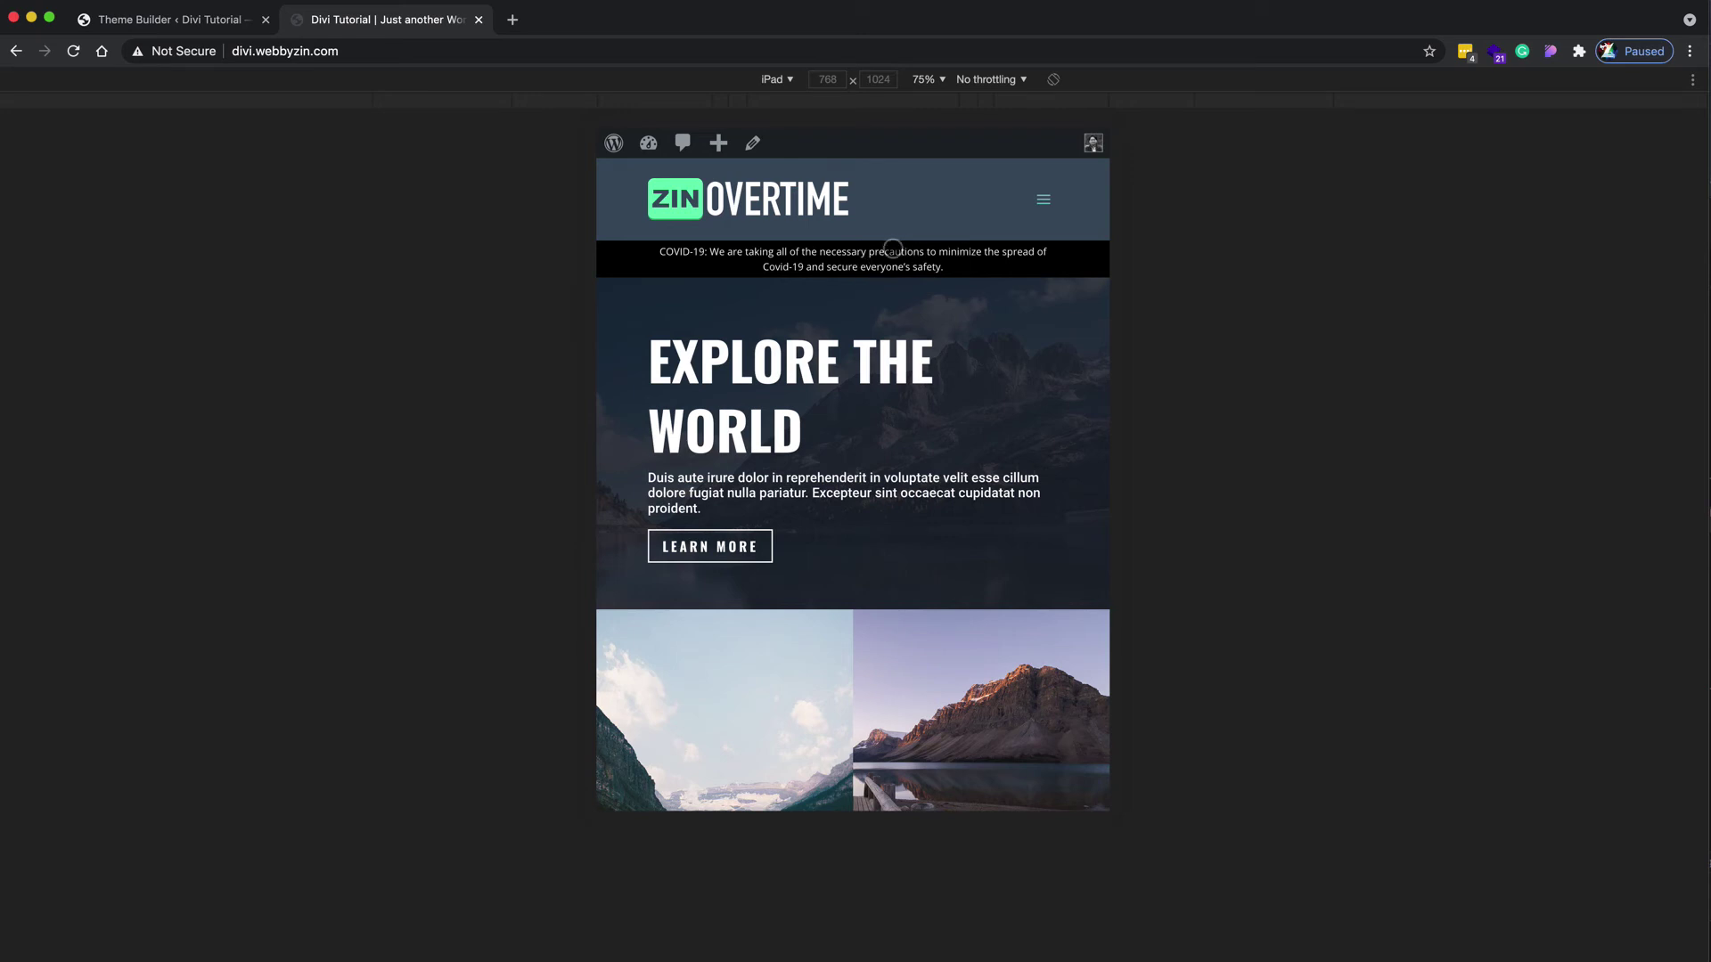
pyautogui.click(779, 80)
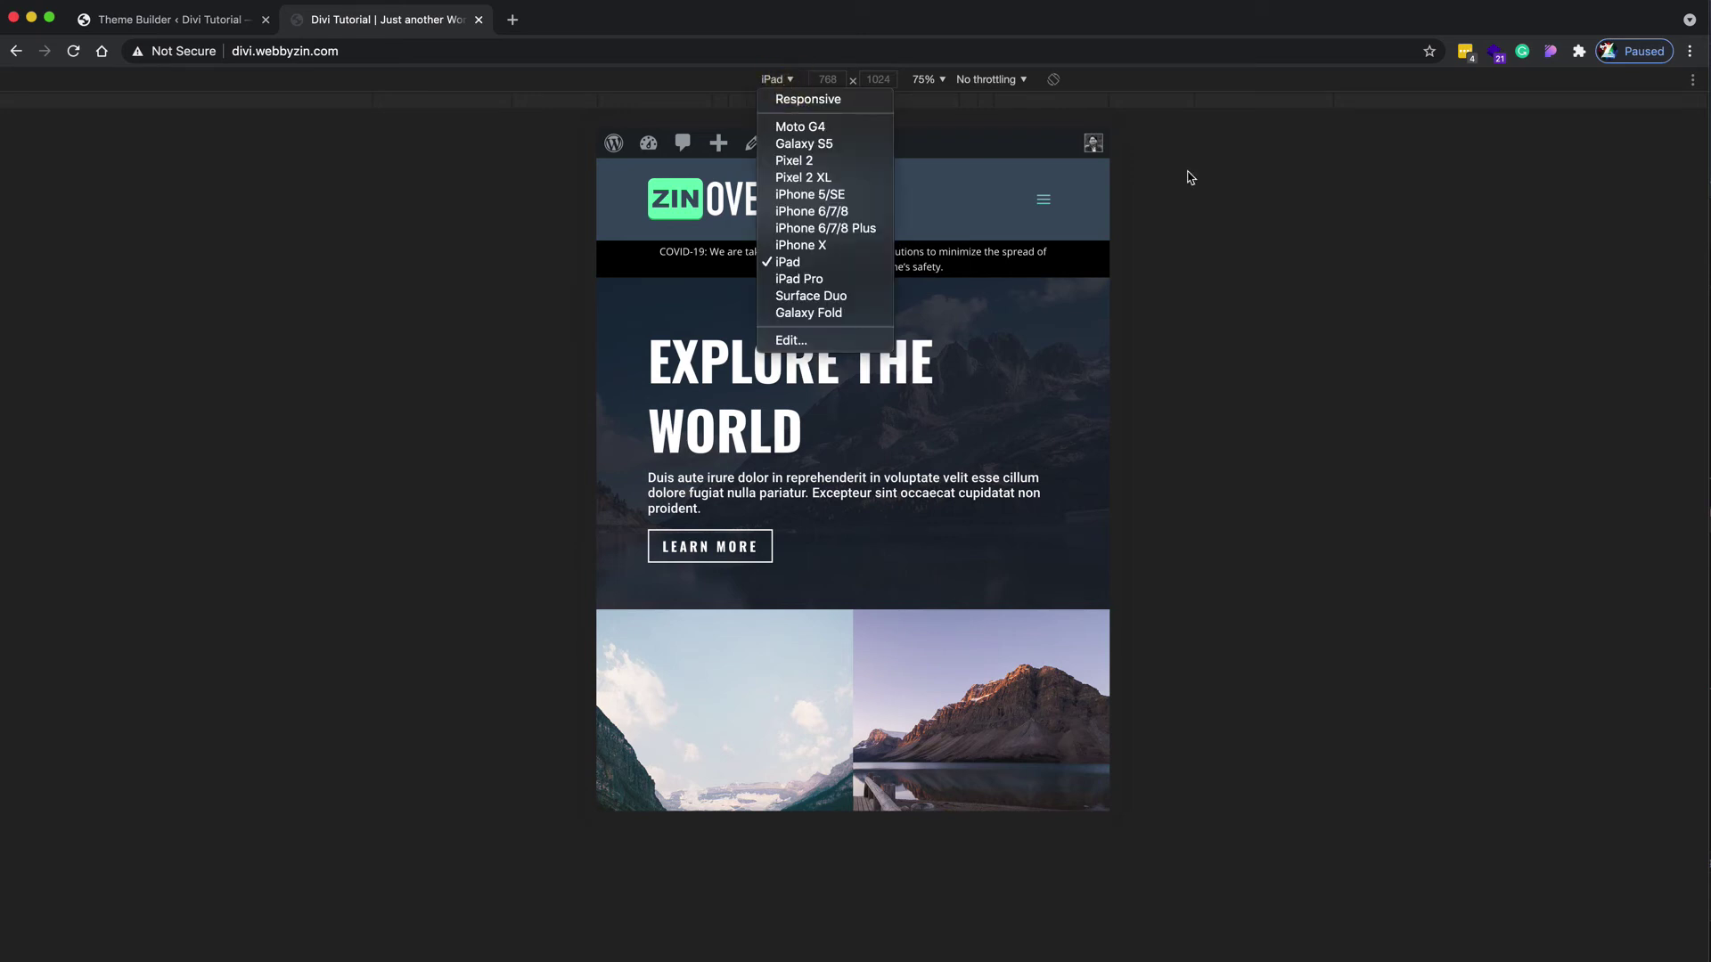
pyautogui.press('super+grave')
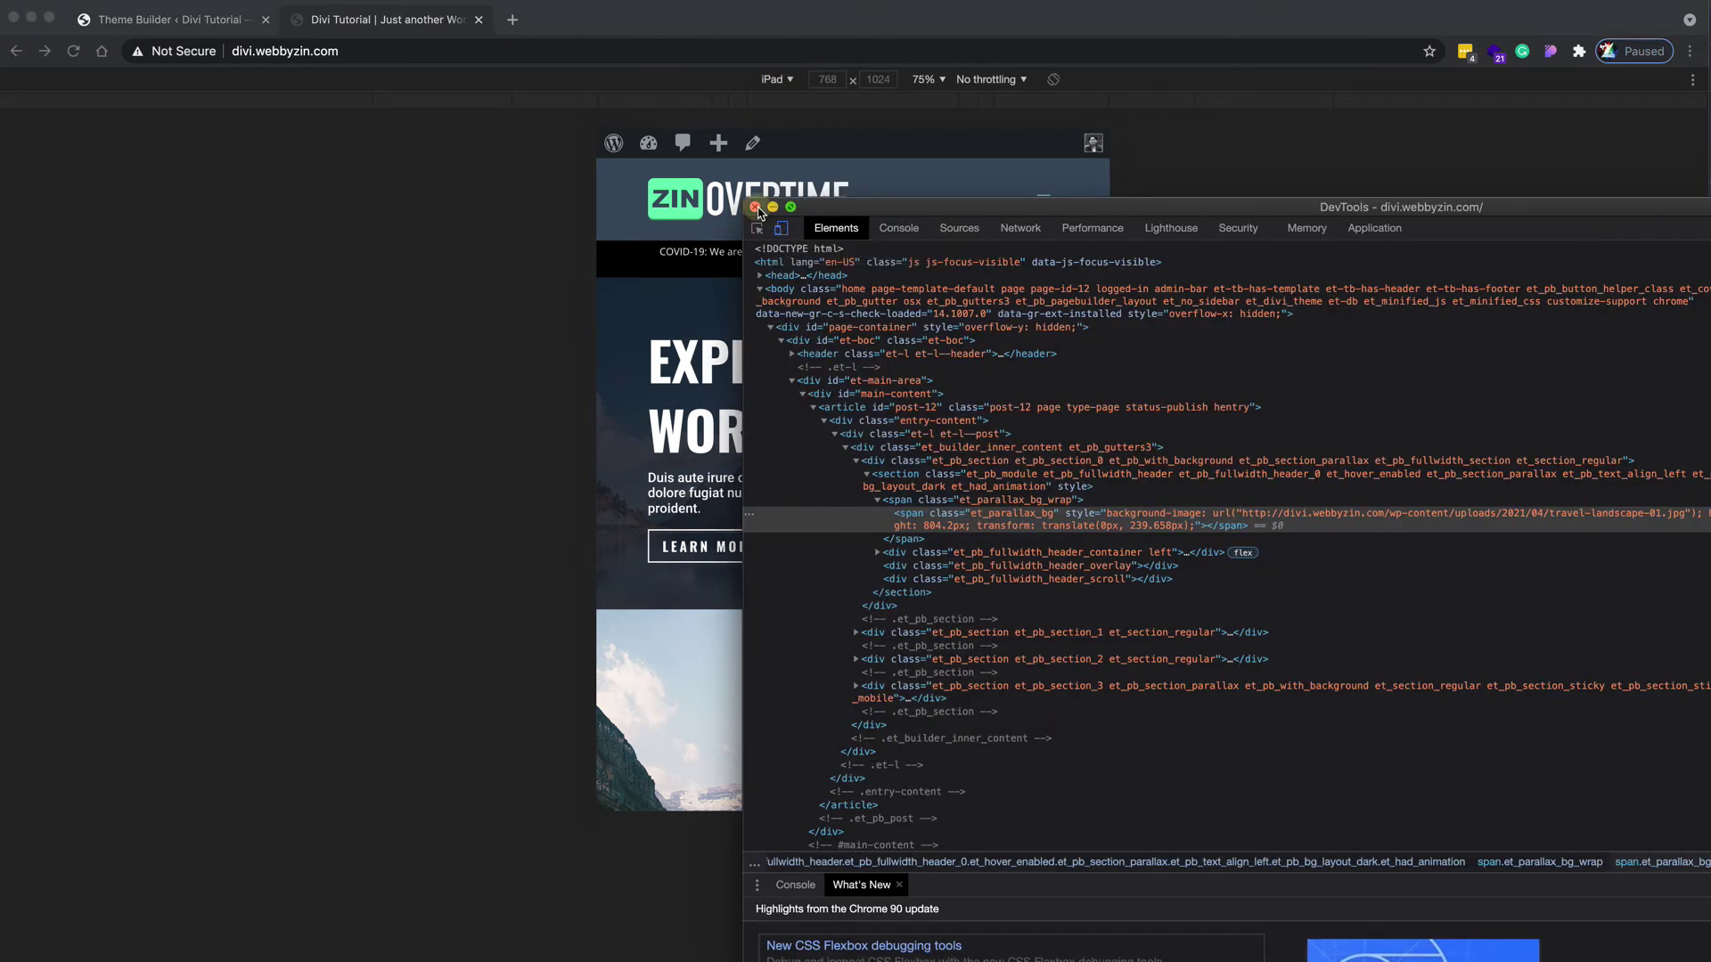
pyautogui.press('super+alt+i')
pyautogui.click(218, 19)
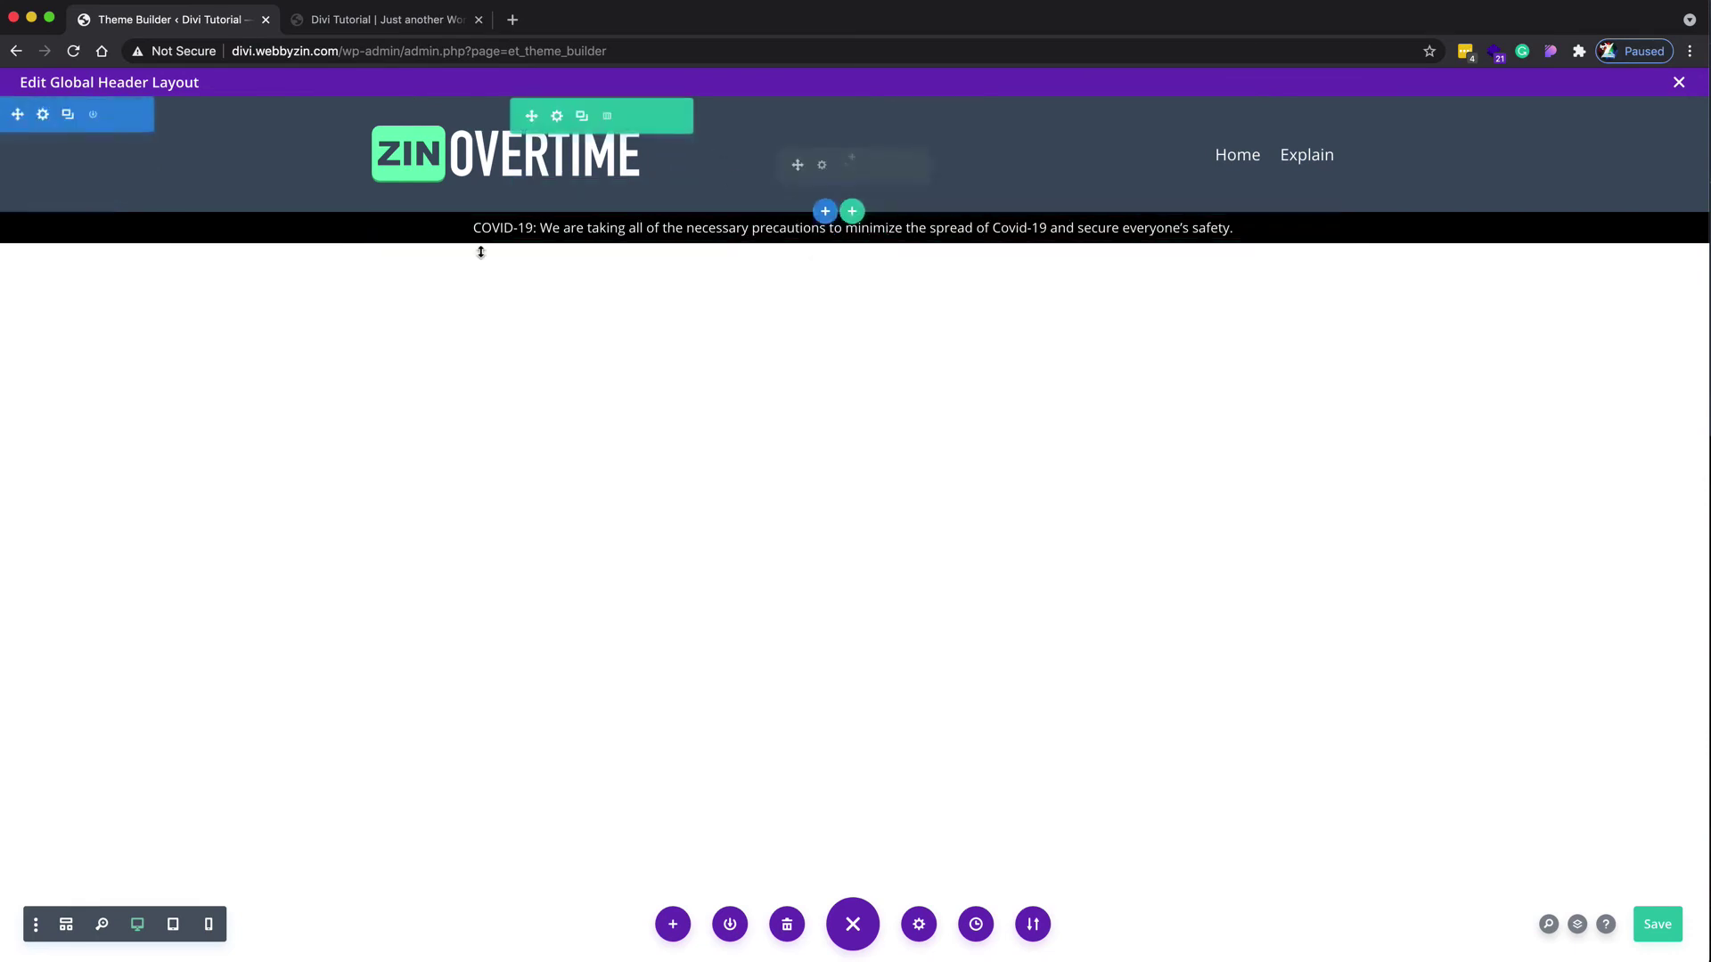
pyautogui.click(486, 332)
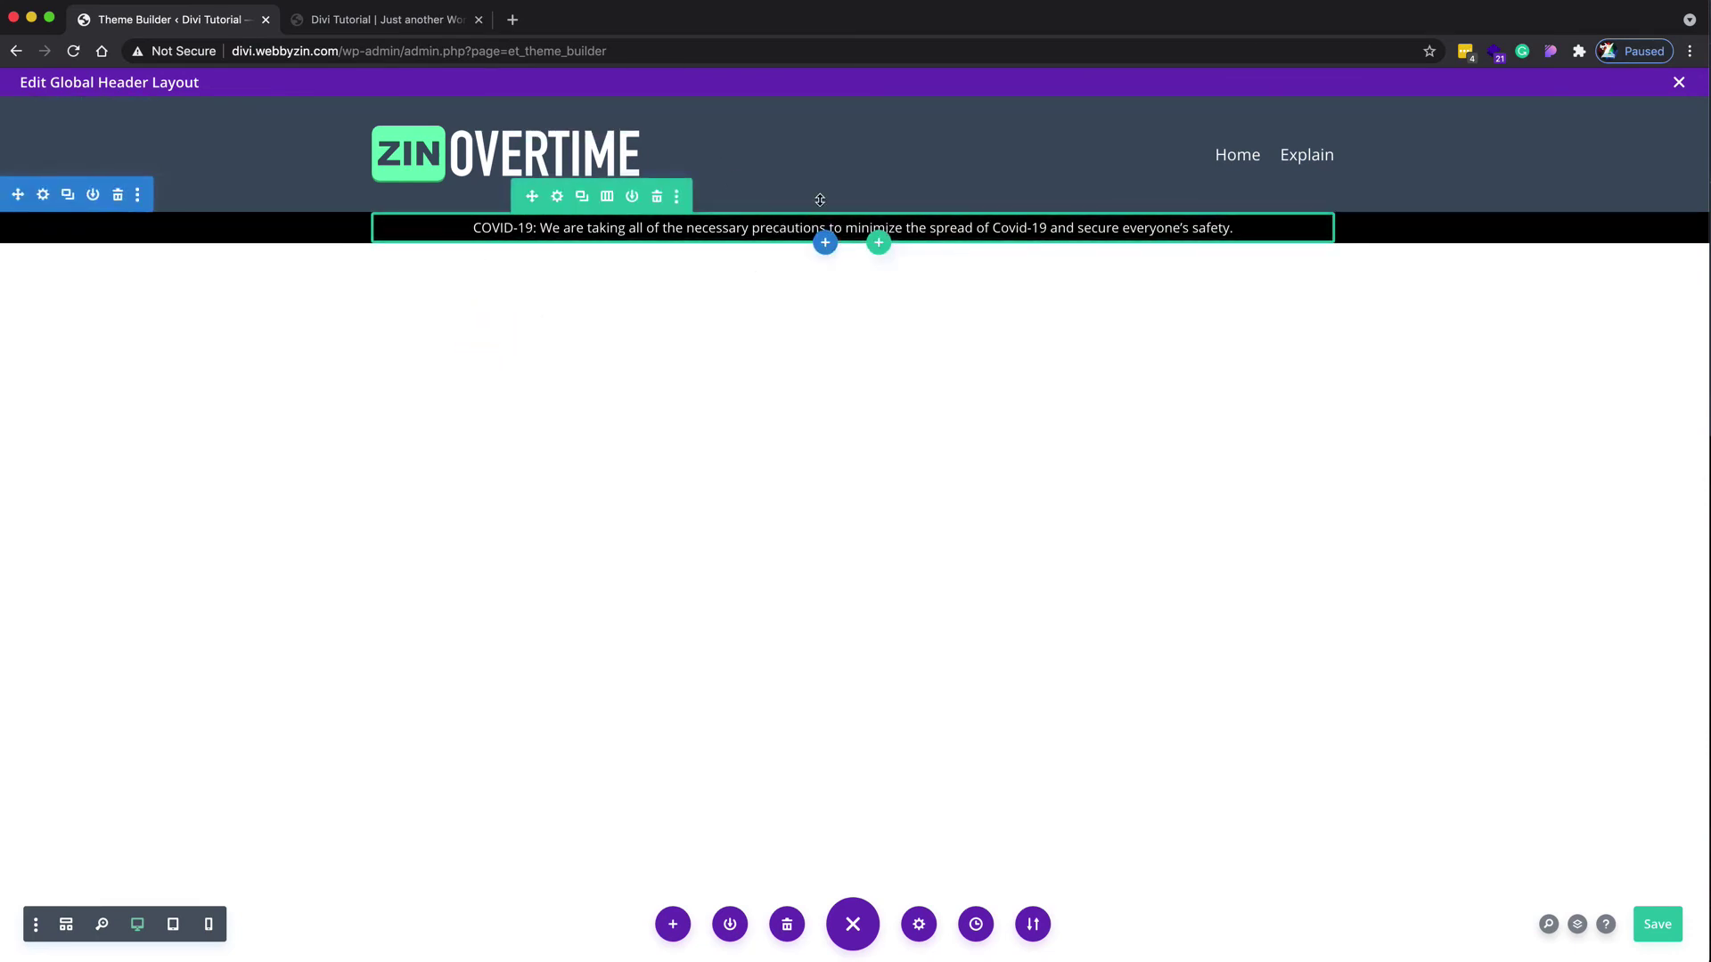
pyautogui.click(776, 224)
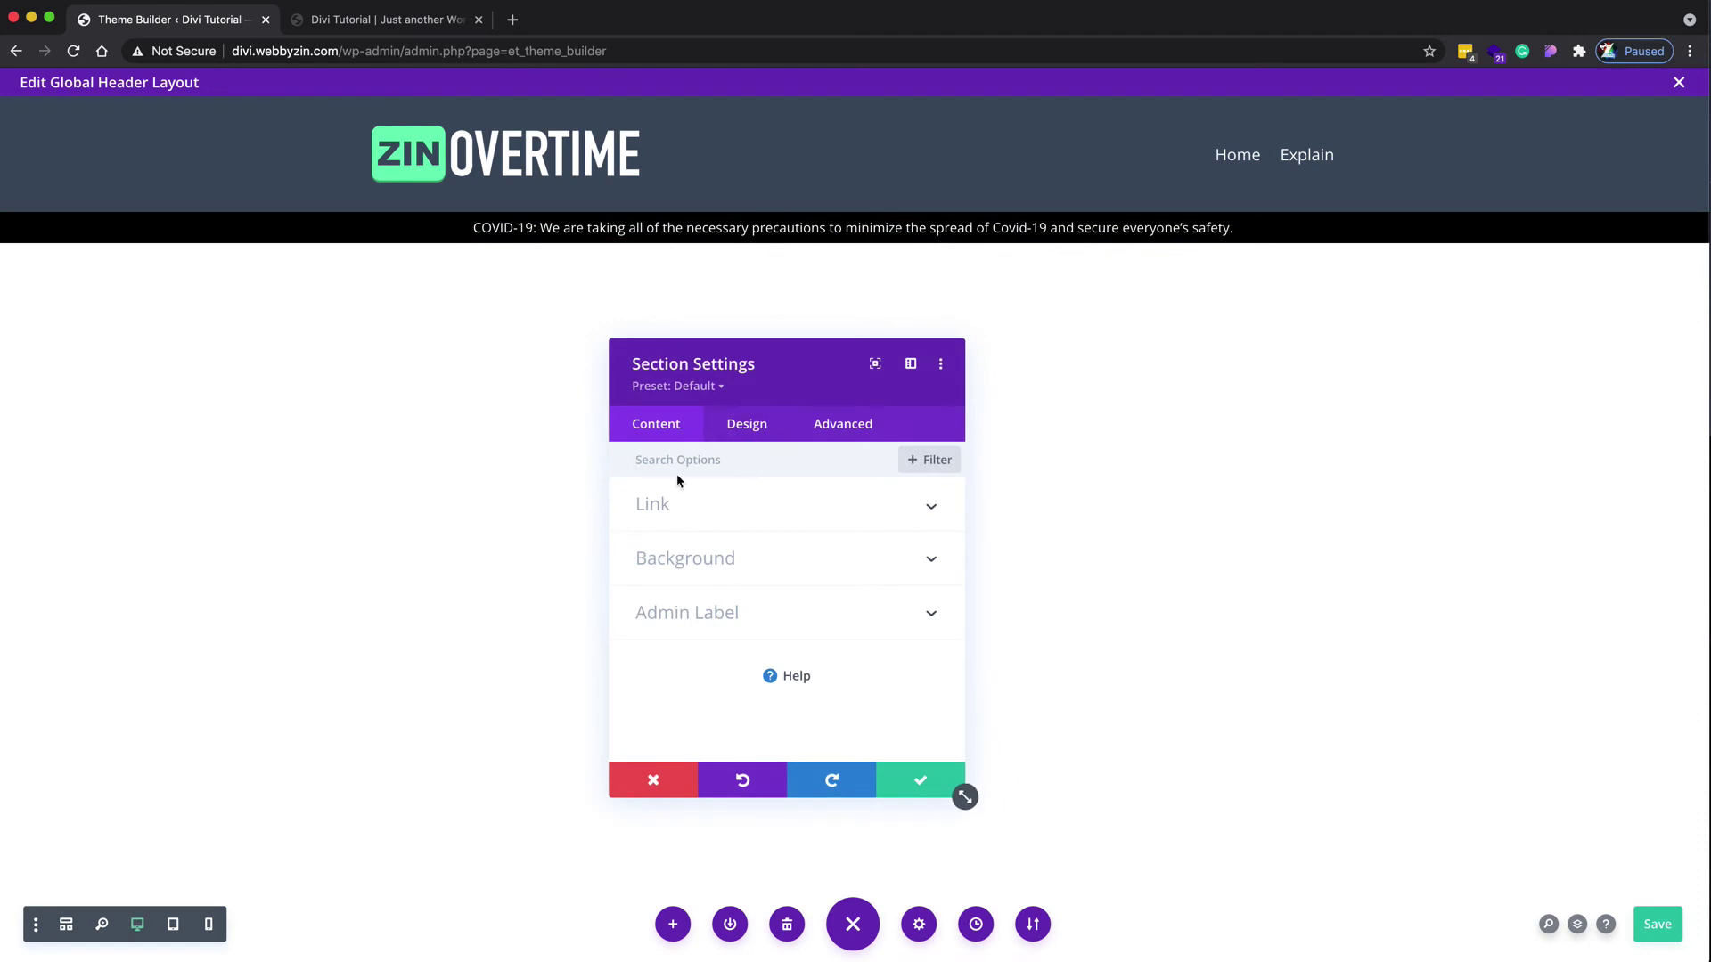
pyautogui.click(659, 420)
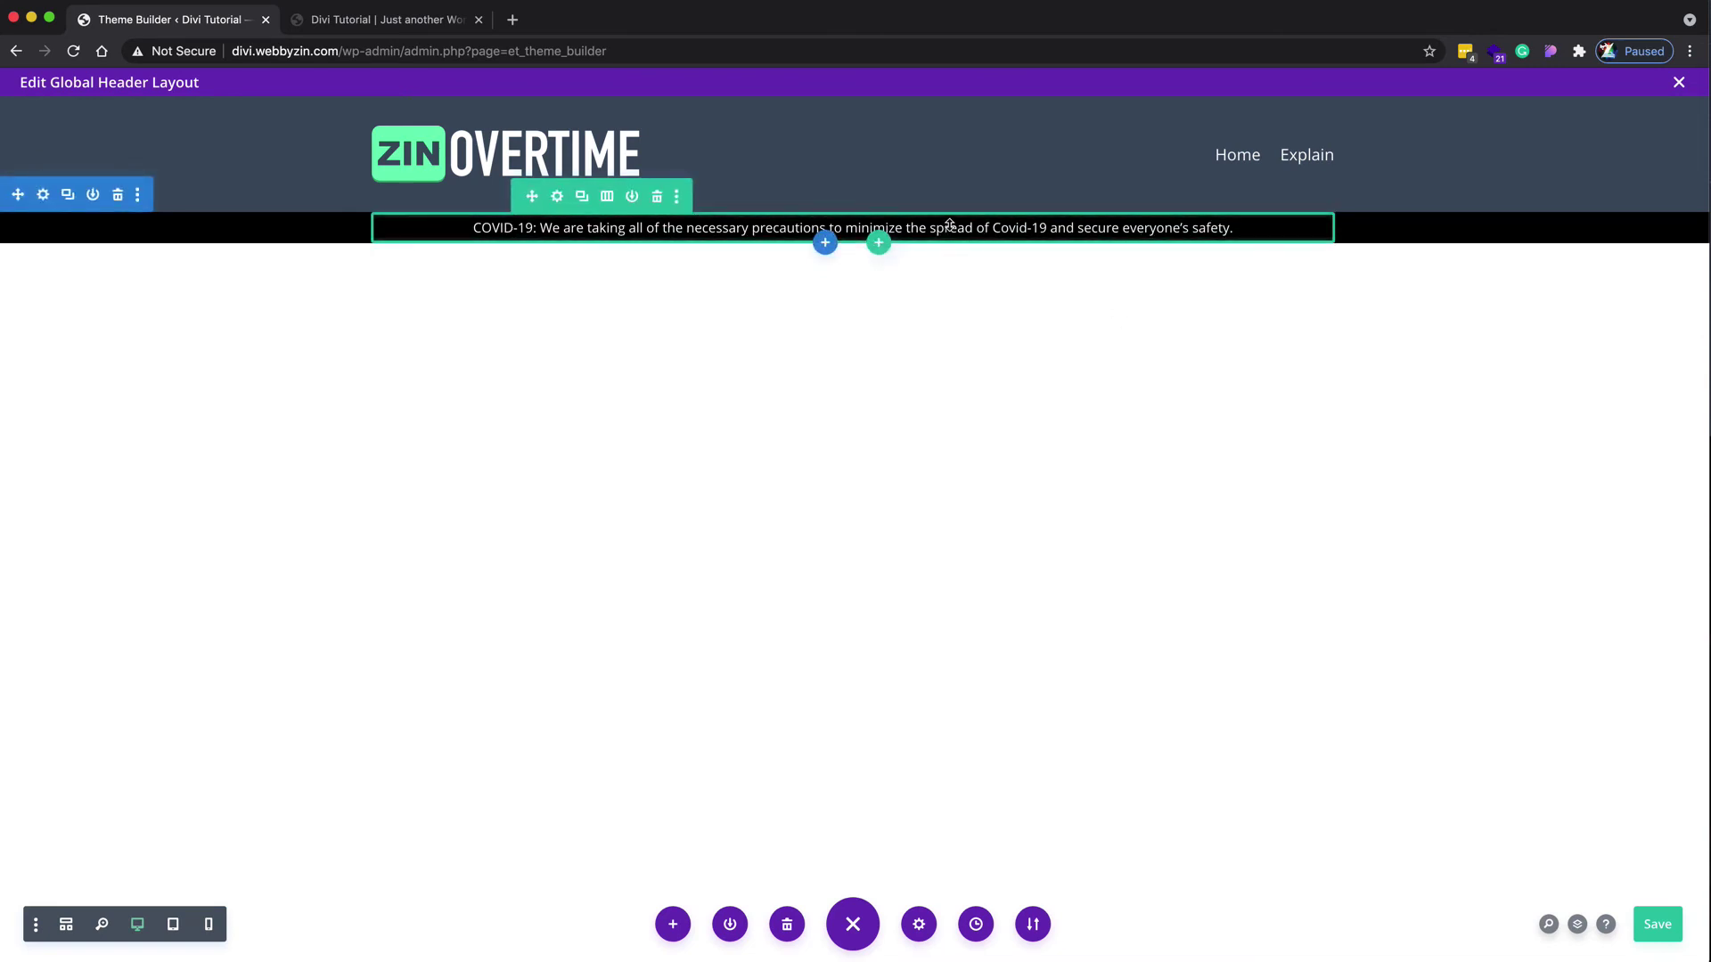
# Step: Set the COVID-19 notice row's linked top and bottom padding to 9px and save the row settings
pyautogui.click(1190, 226)
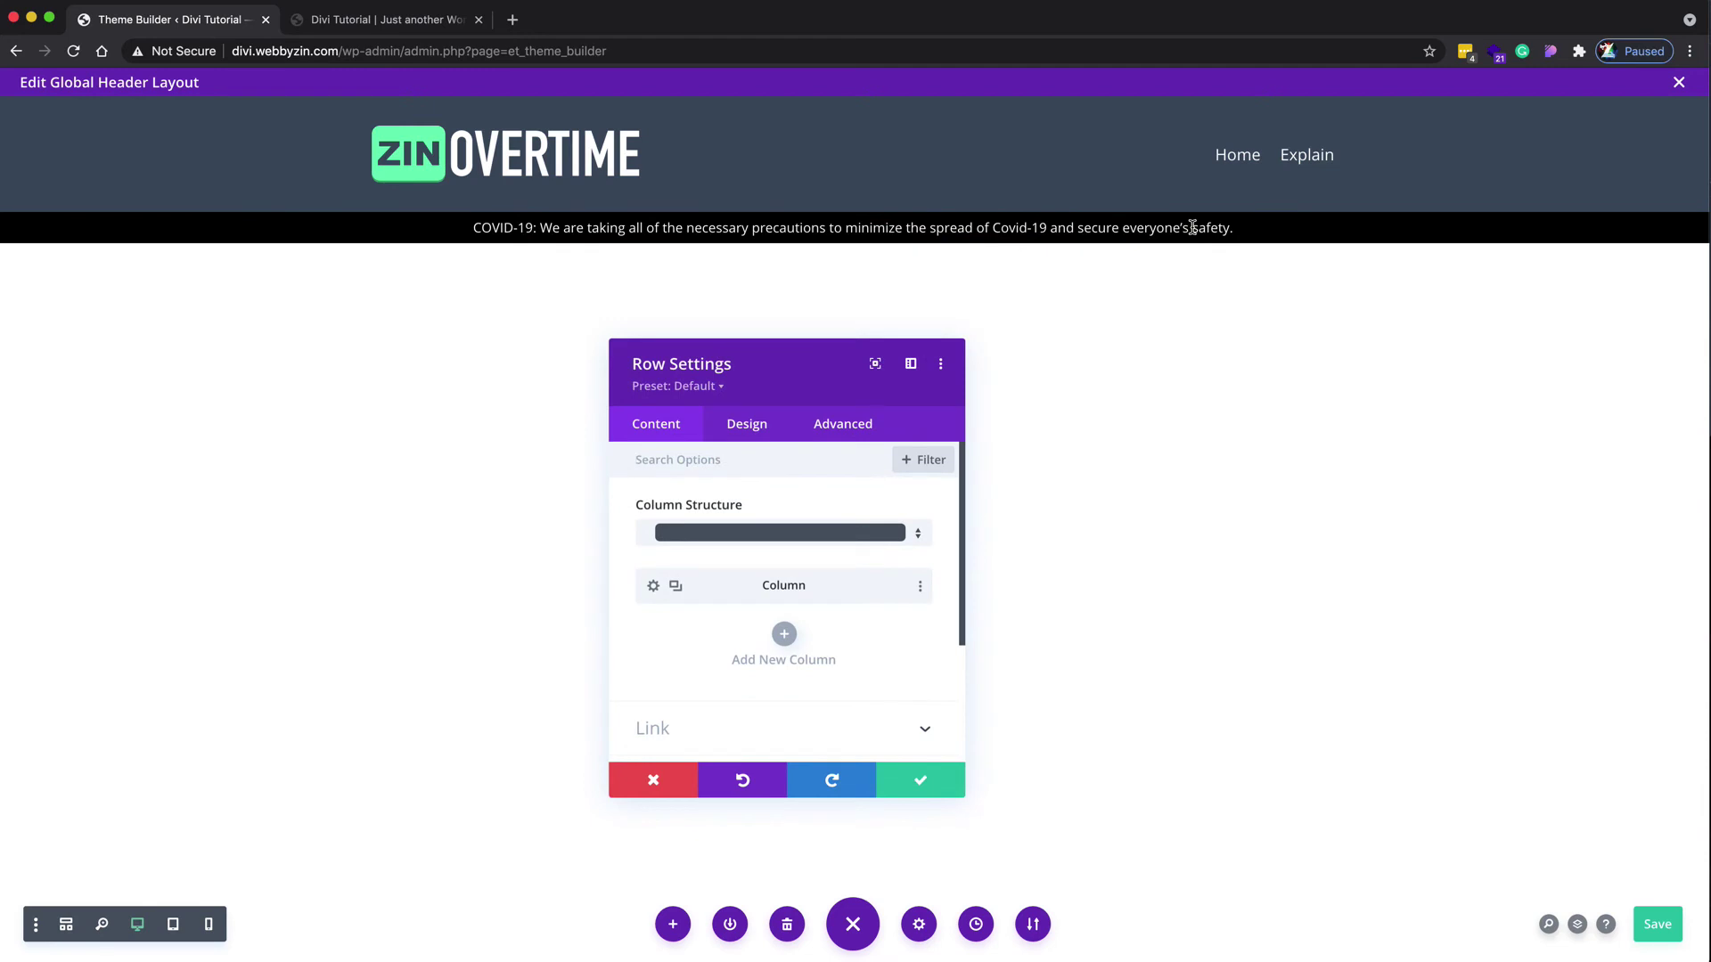
pyautogui.click(748, 421)
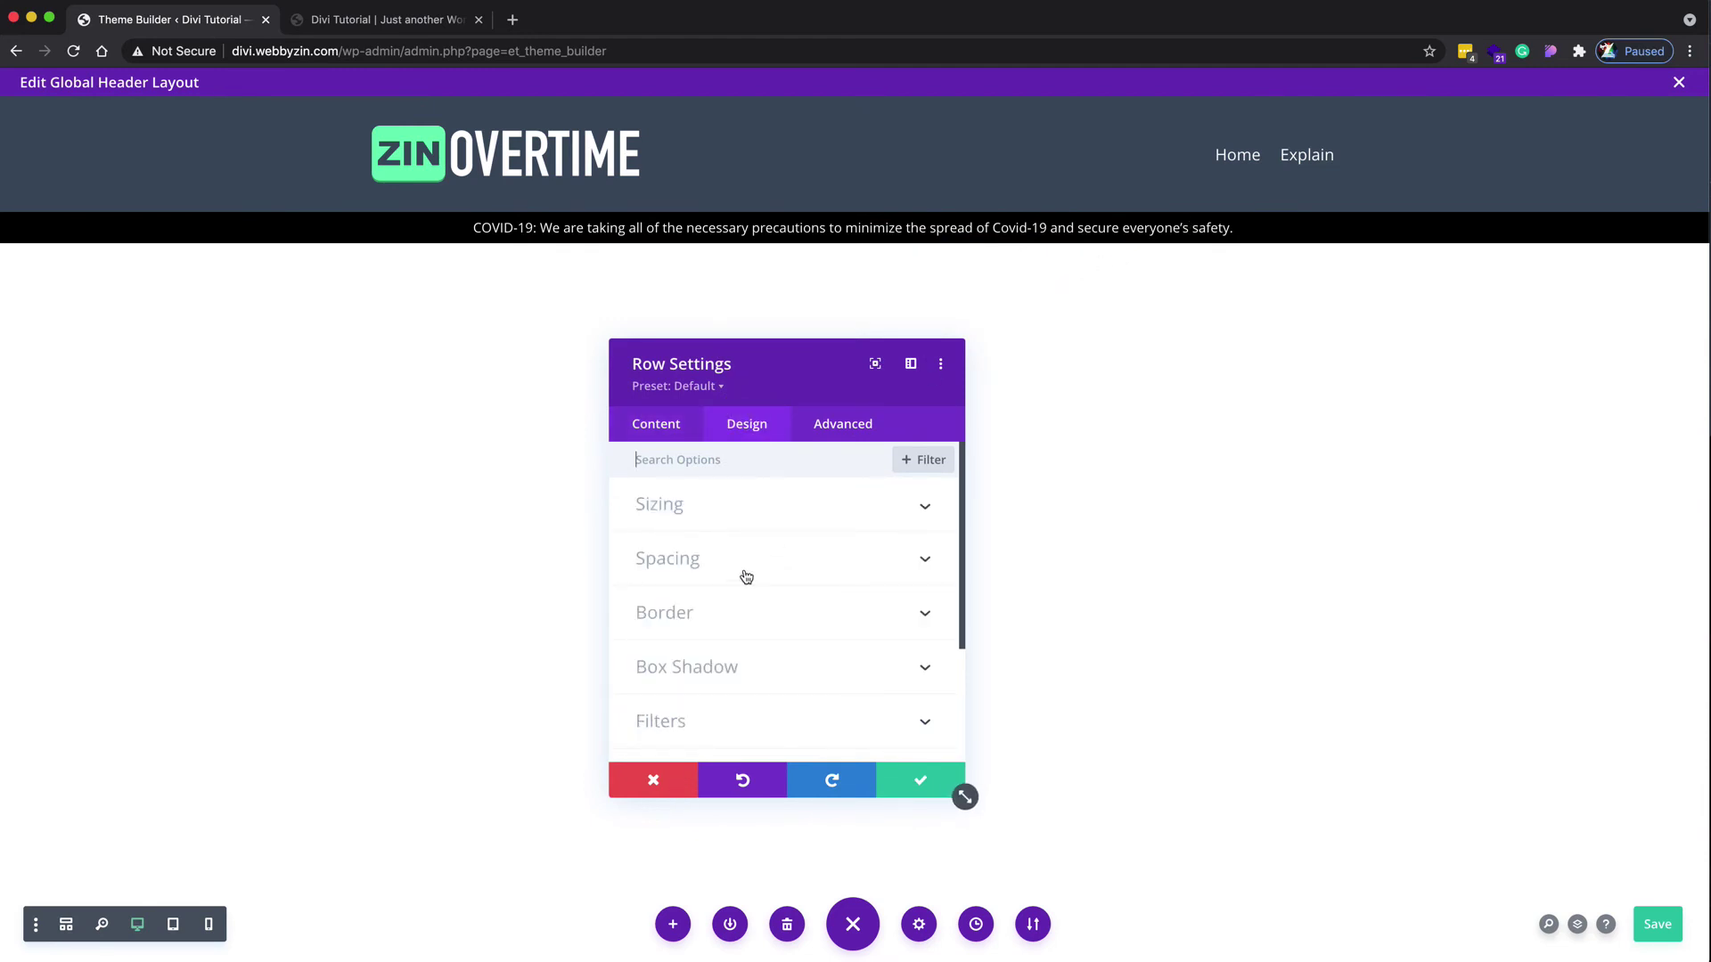
pyautogui.click(746, 561)
pyautogui.click(766, 618)
pyautogui.press('Up')
pyautogui.press('Up')
pyautogui.press('Up')
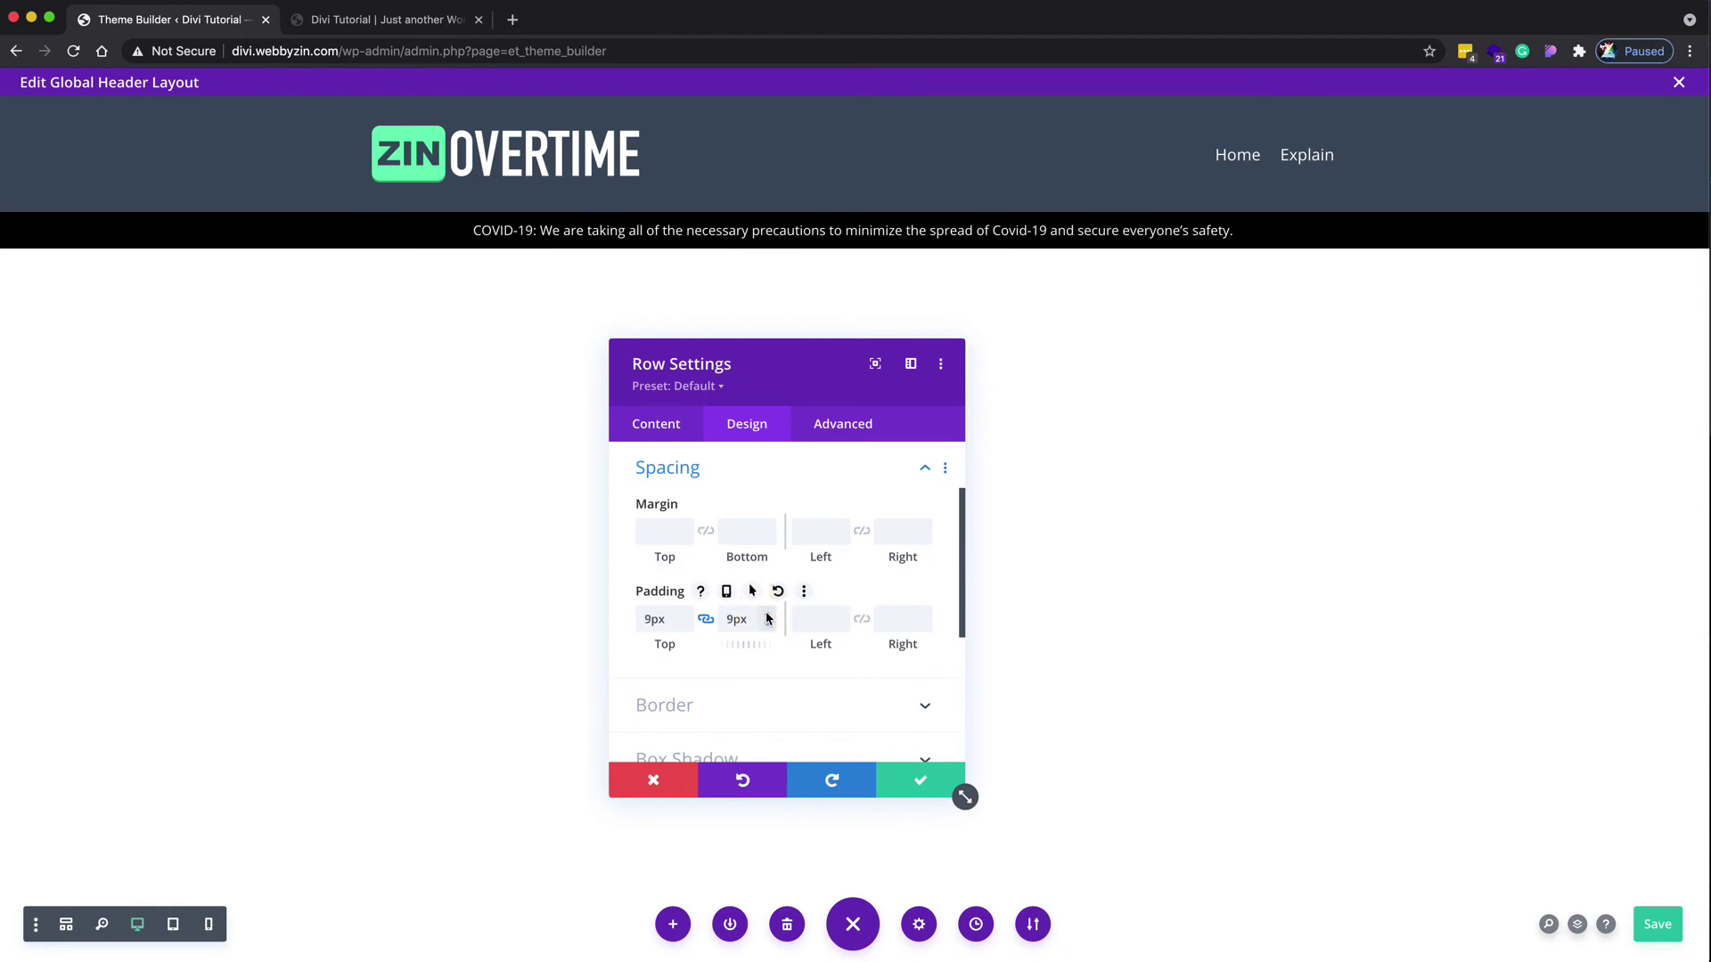
pyautogui.click(933, 785)
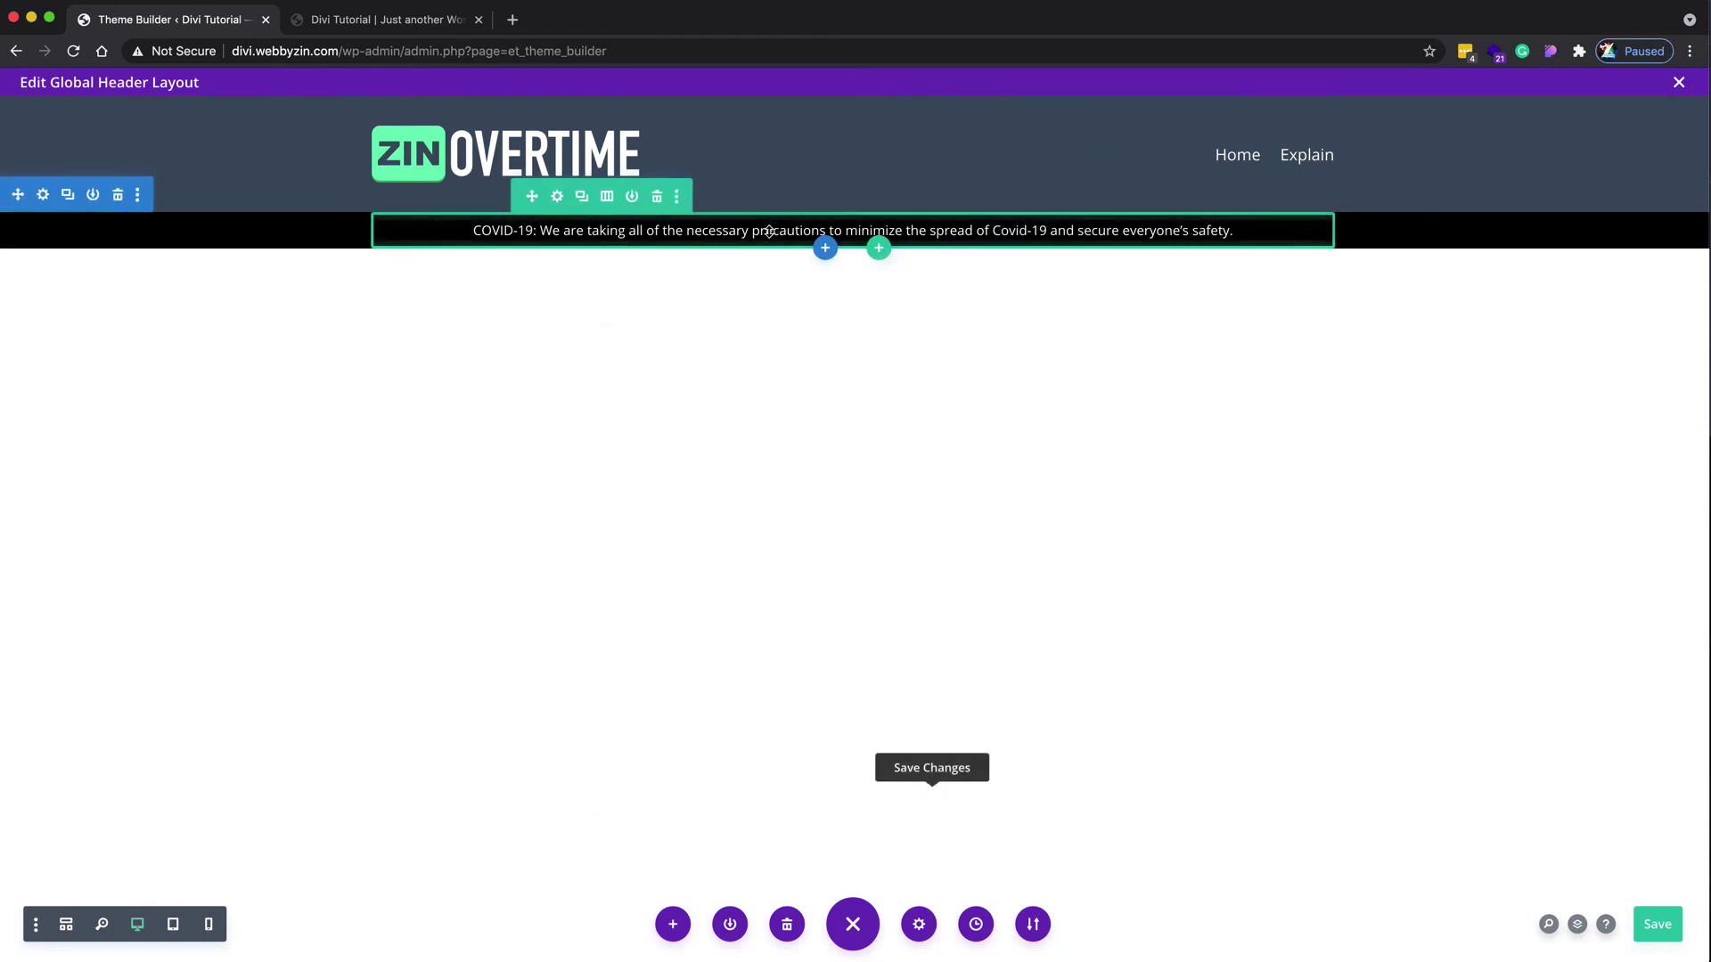
# Step: Open the COVID-19 notice's Text module settings and enable responsive editing for its Body content
pyautogui.click(819, 230)
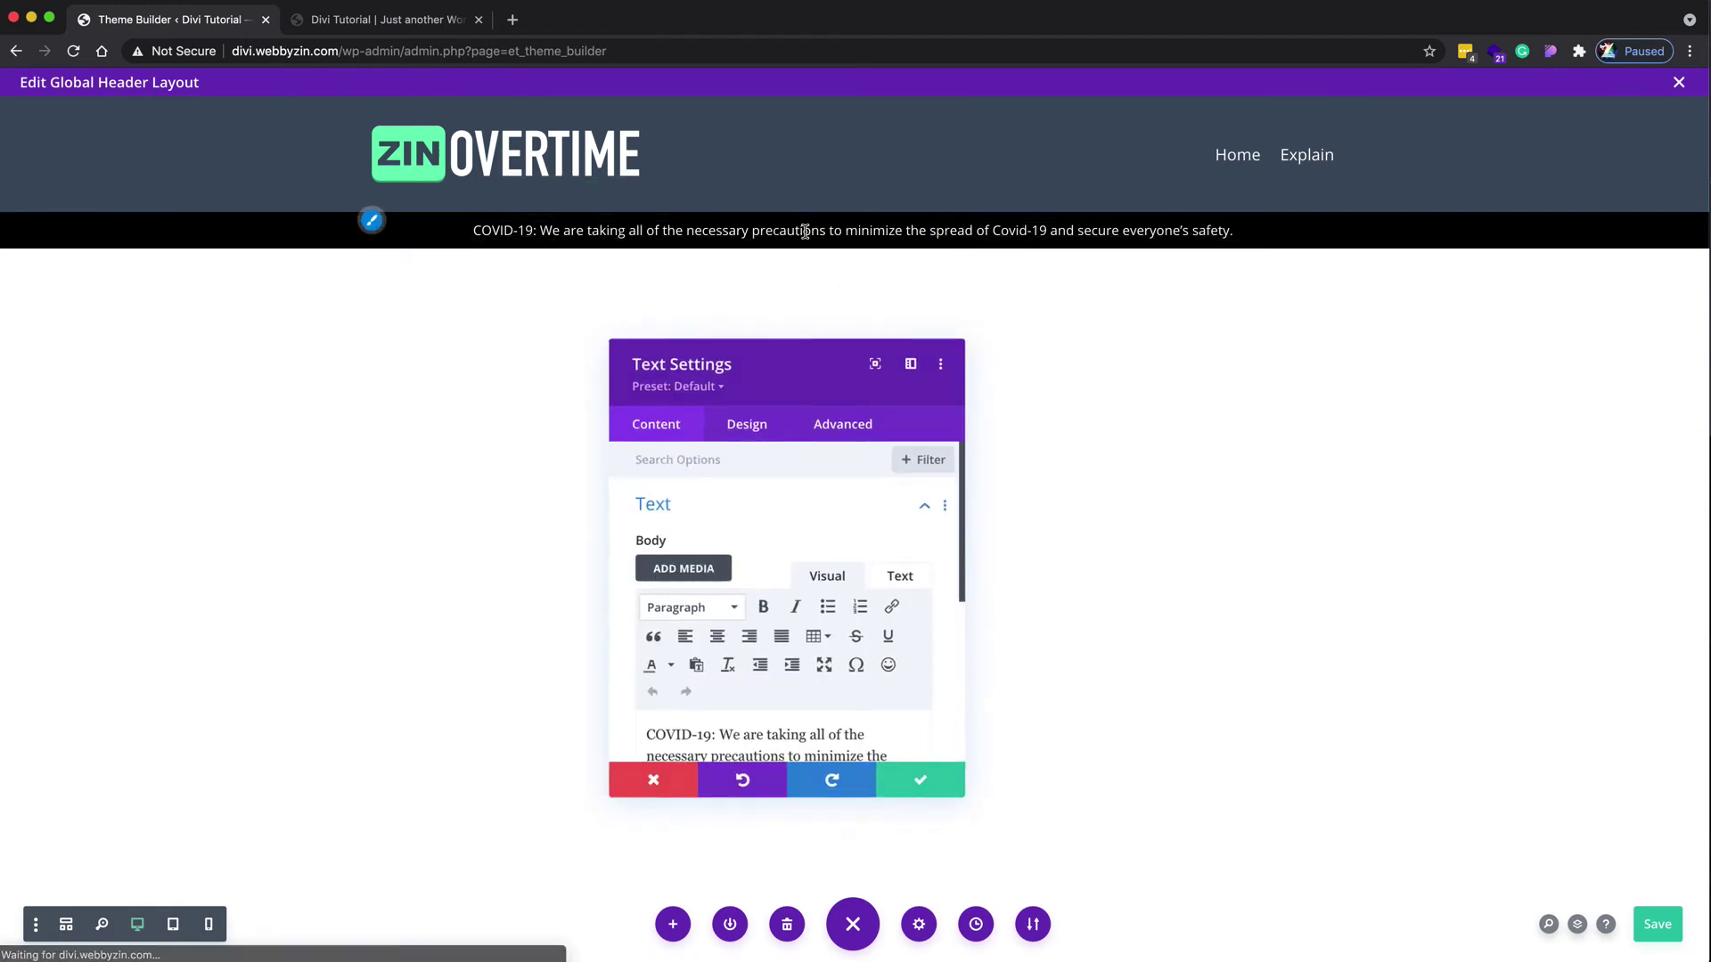
pyautogui.scroll(-2, 796, 481)
pyautogui.scroll(-1, 798, 490)
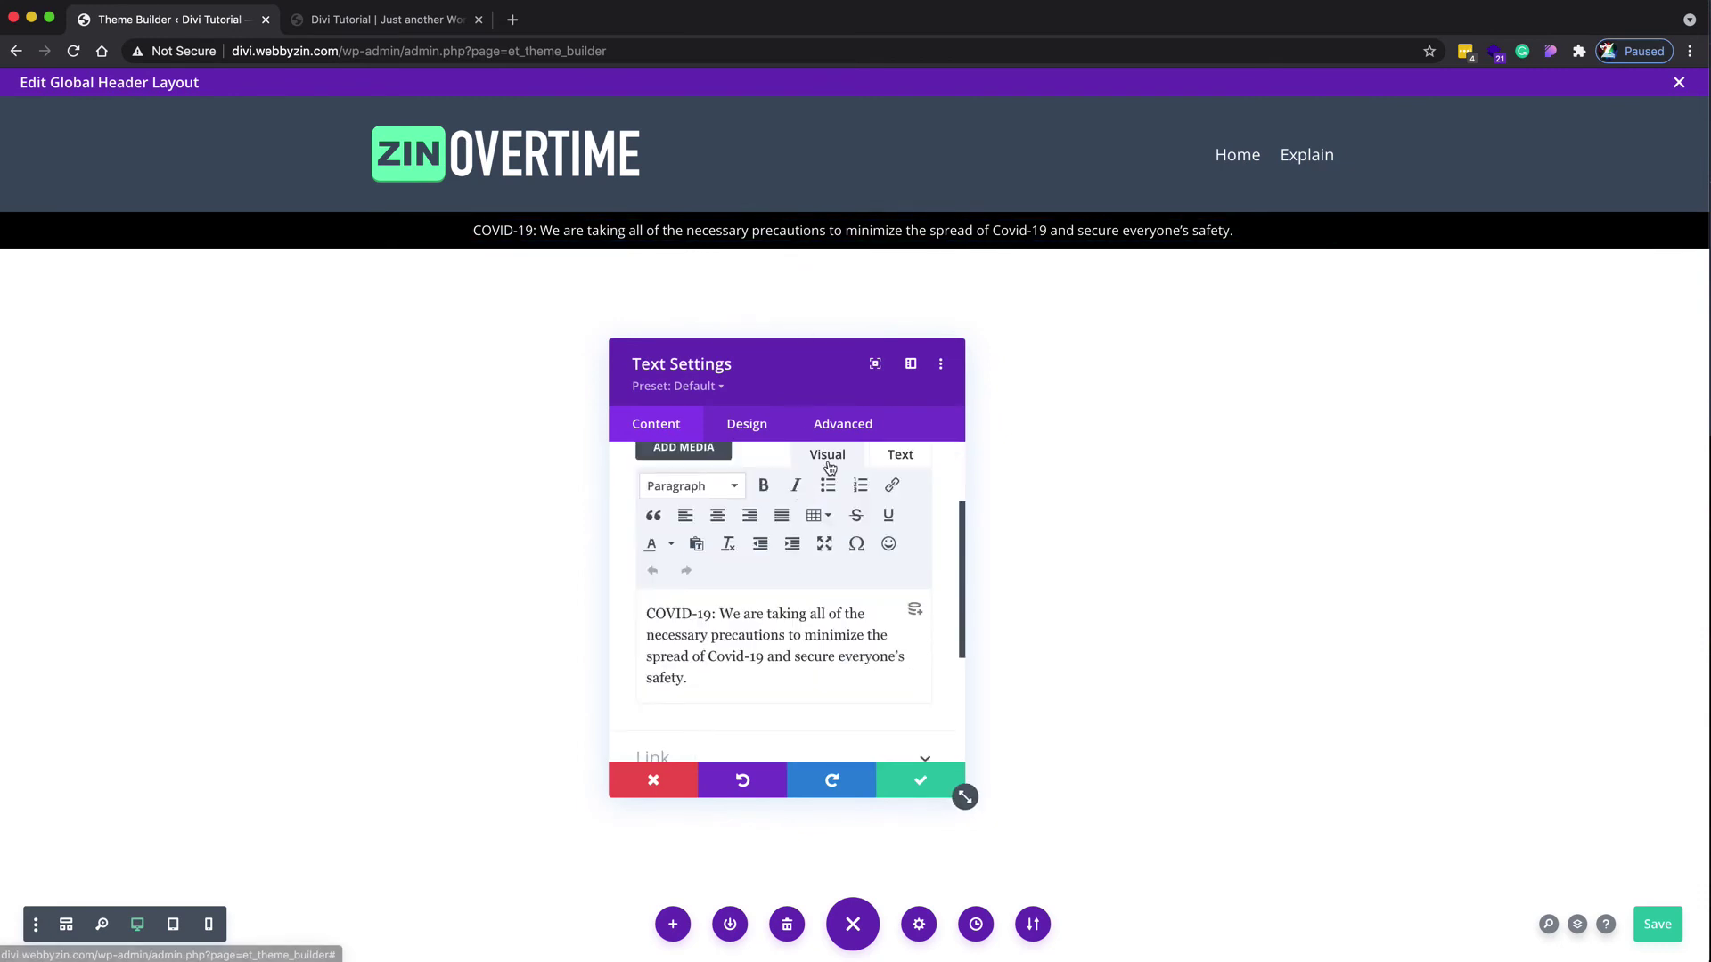
pyautogui.scroll(-1, 807, 649)
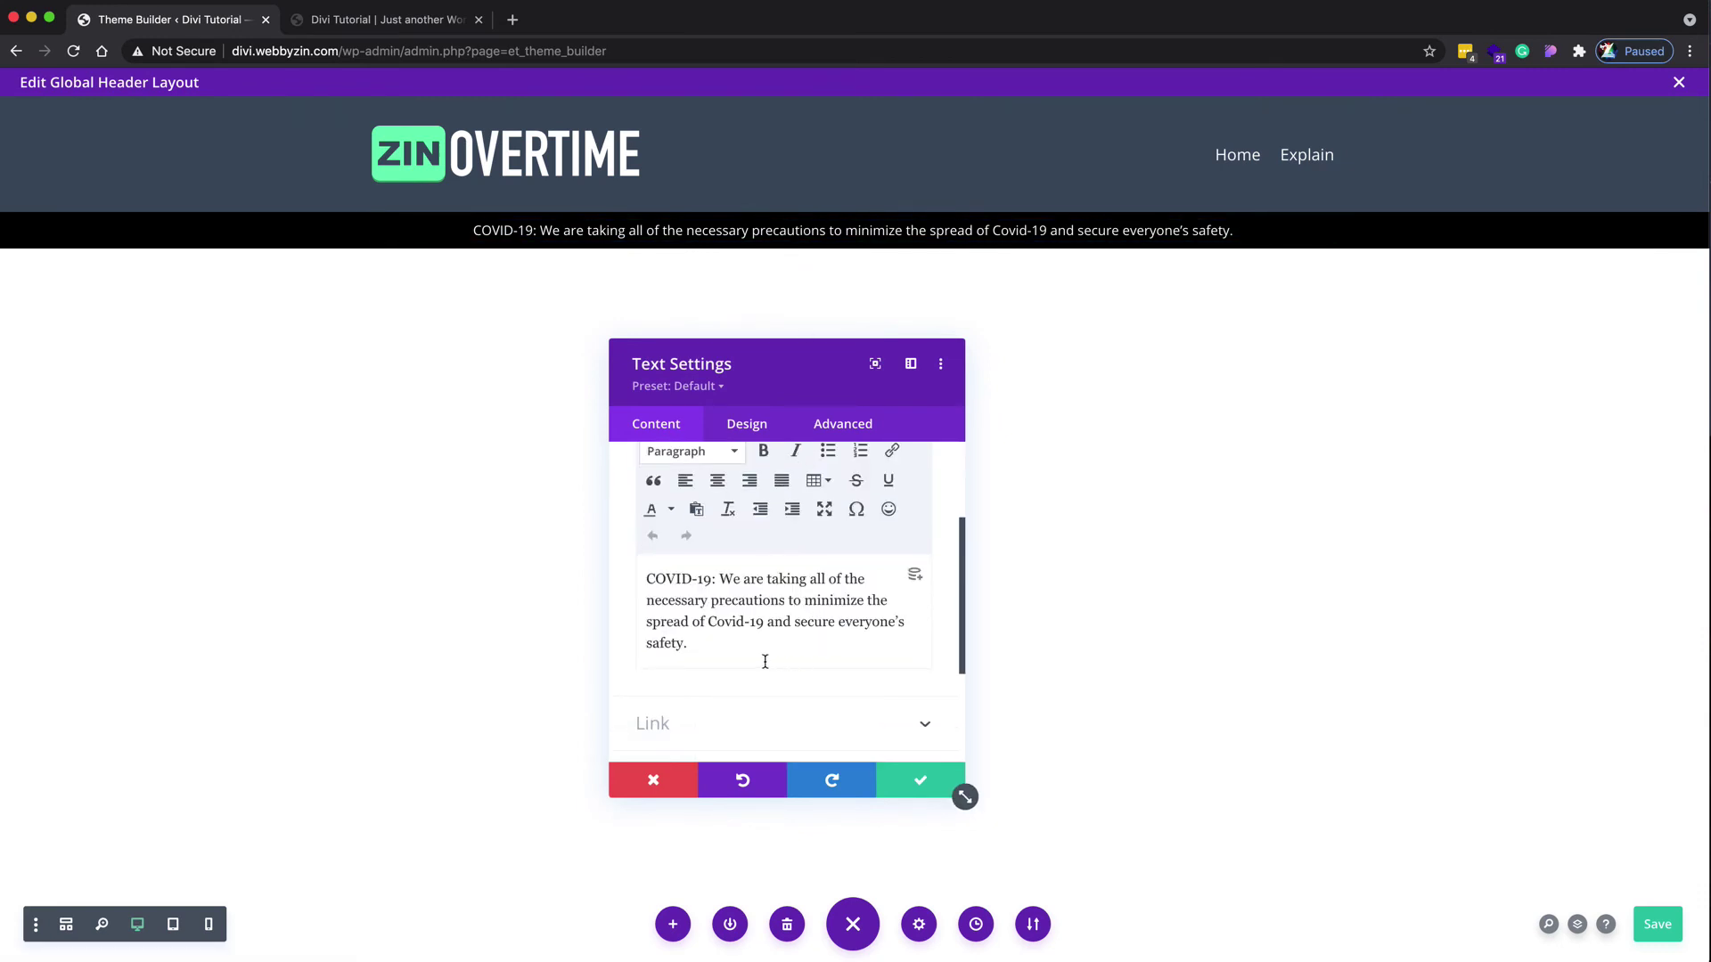
pyautogui.scroll(3, 764, 661)
pyautogui.scroll(-1, 756, 606)
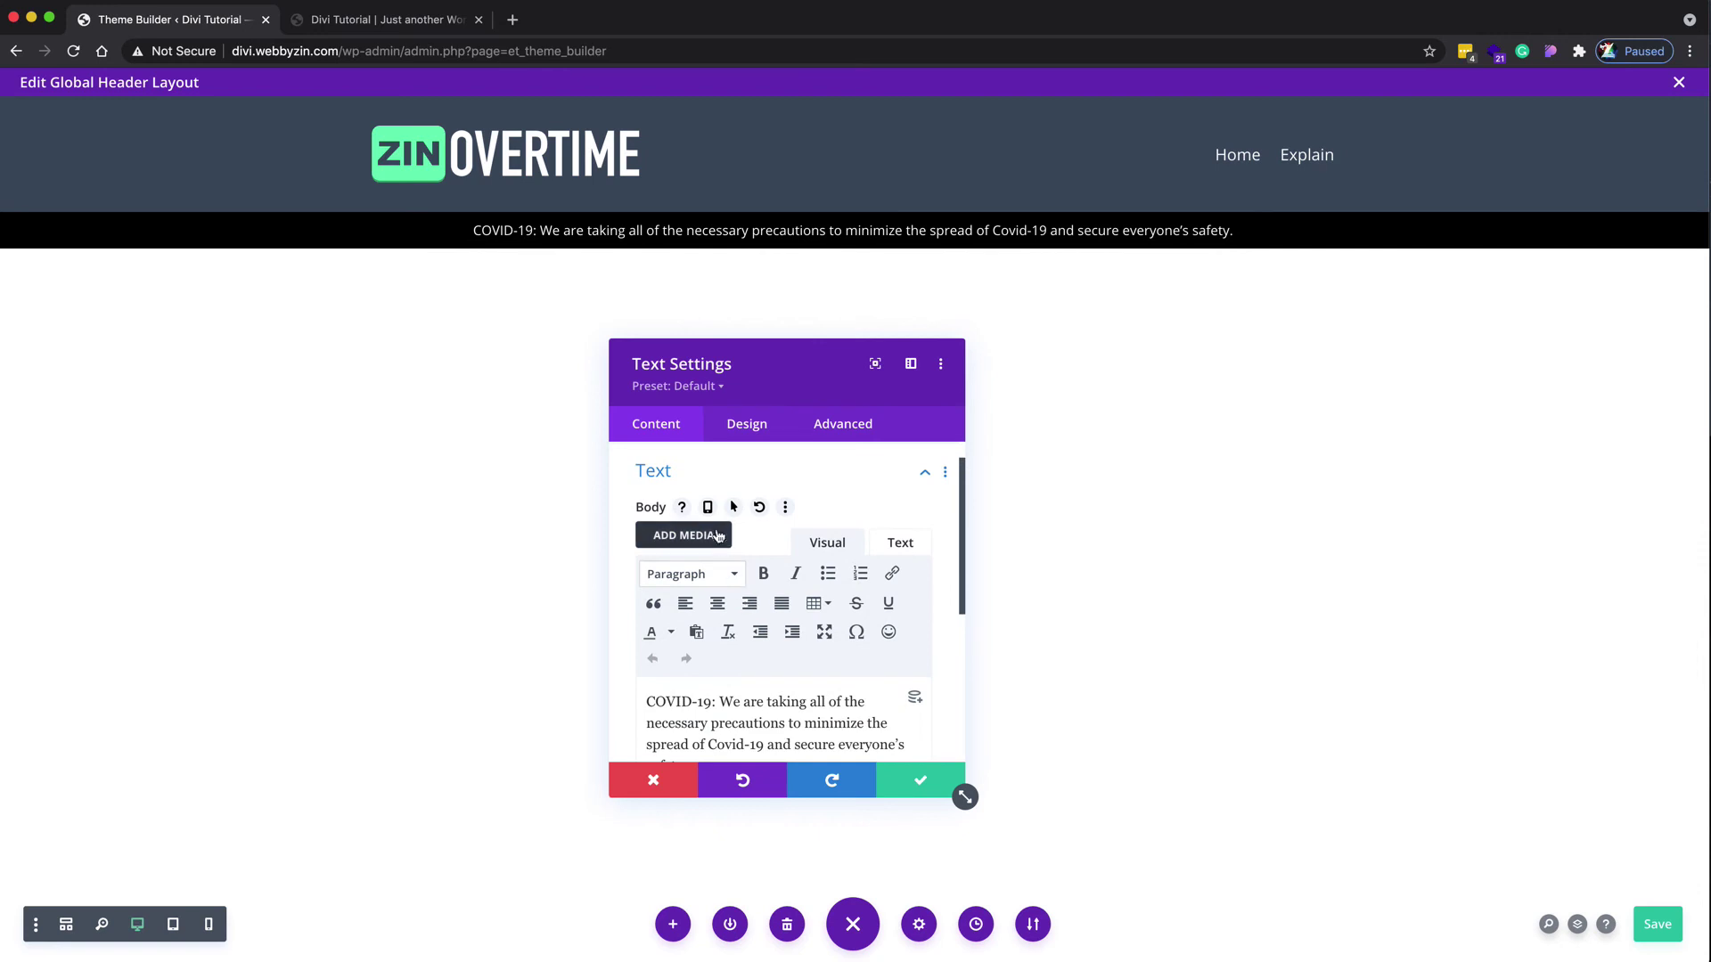
pyautogui.click(706, 509)
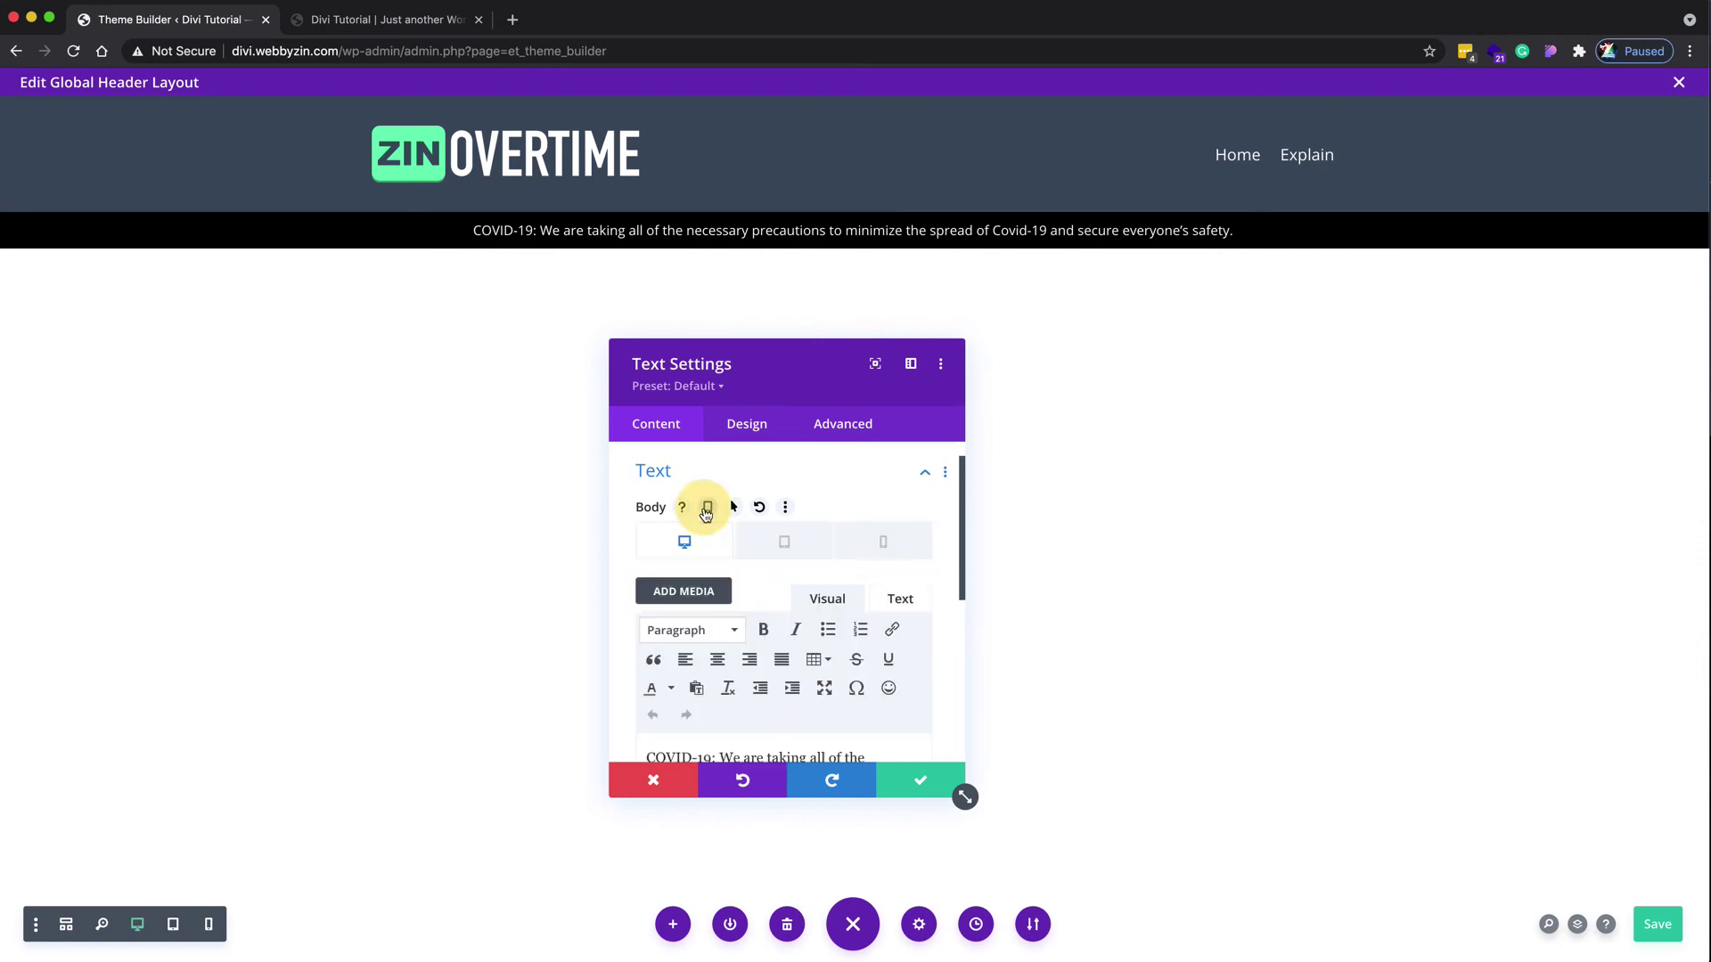
# Step: Review the notice's desktop Body content and the tablet and phone variants available in its Text settings
pyautogui.scroll(-2, 791, 566)
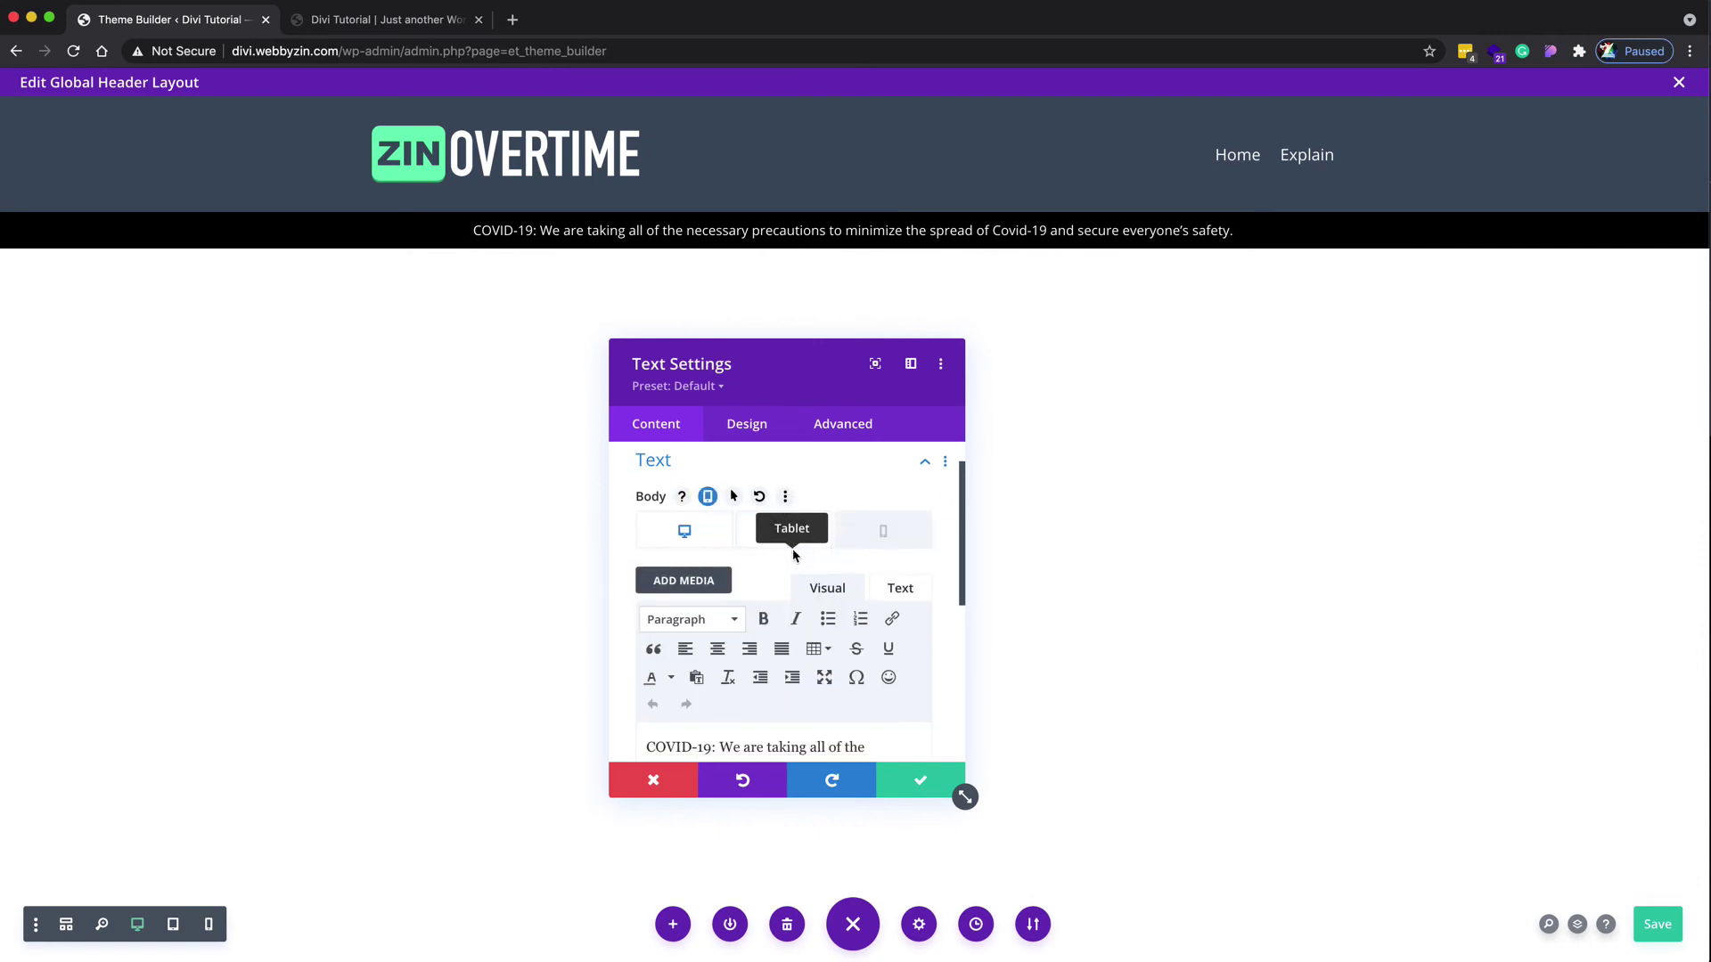
pyautogui.scroll(-2, 793, 670)
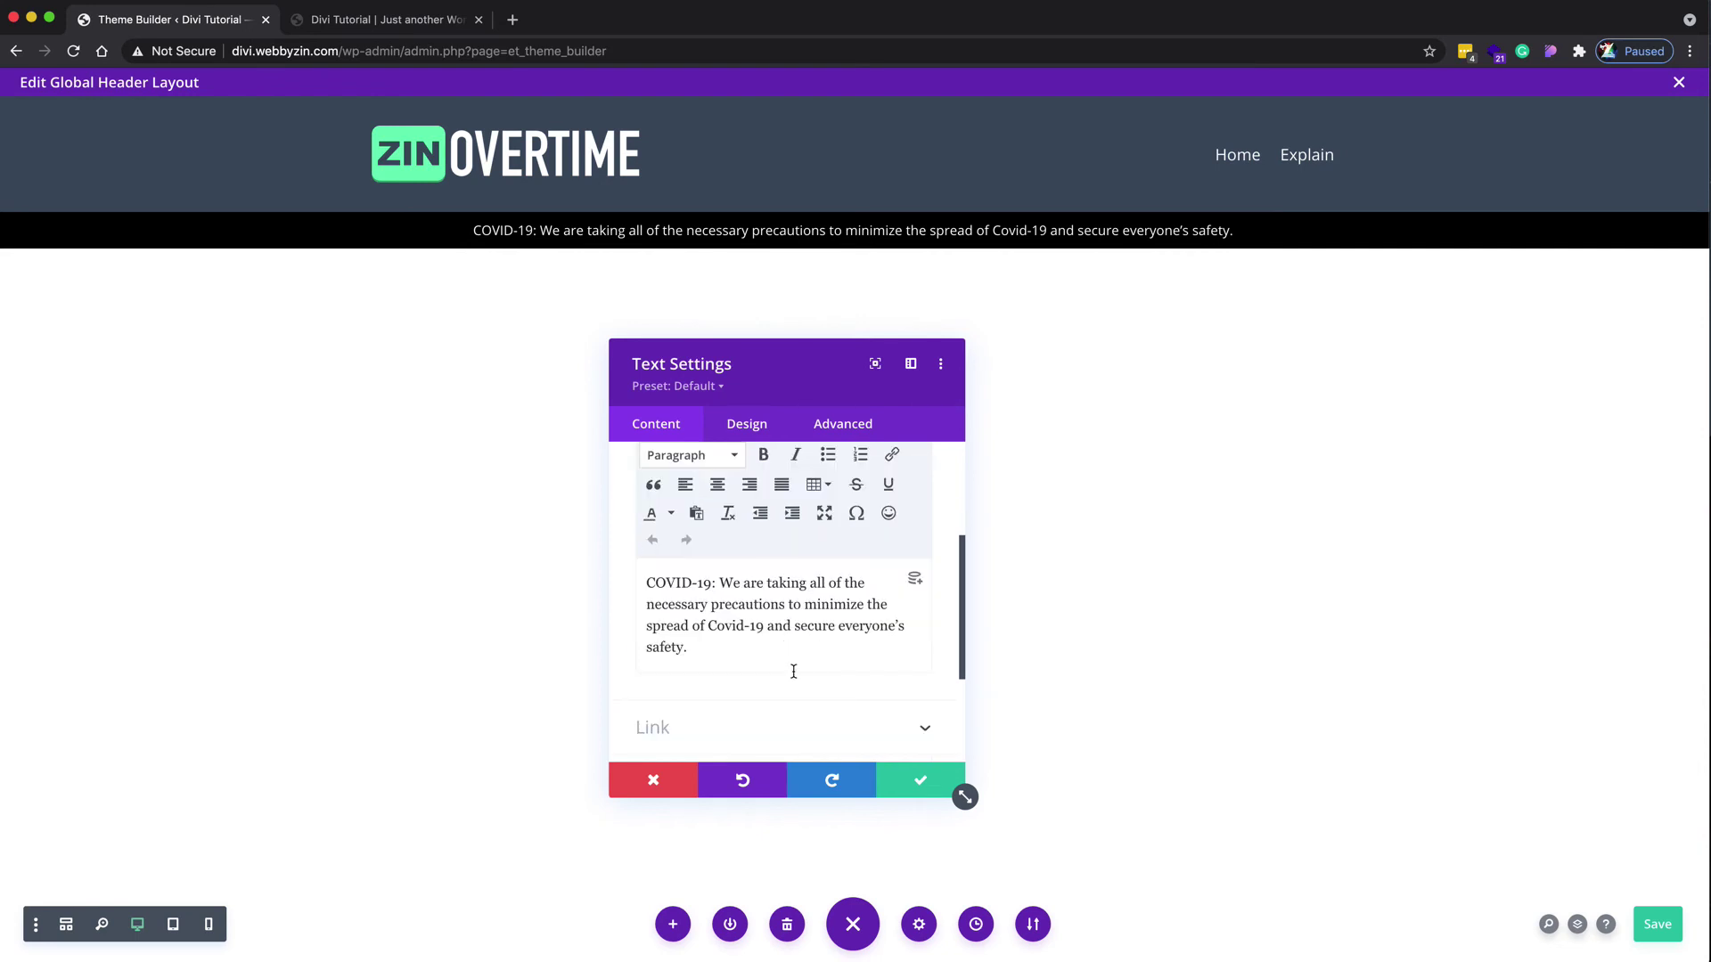
pyautogui.scroll(5, 793, 670)
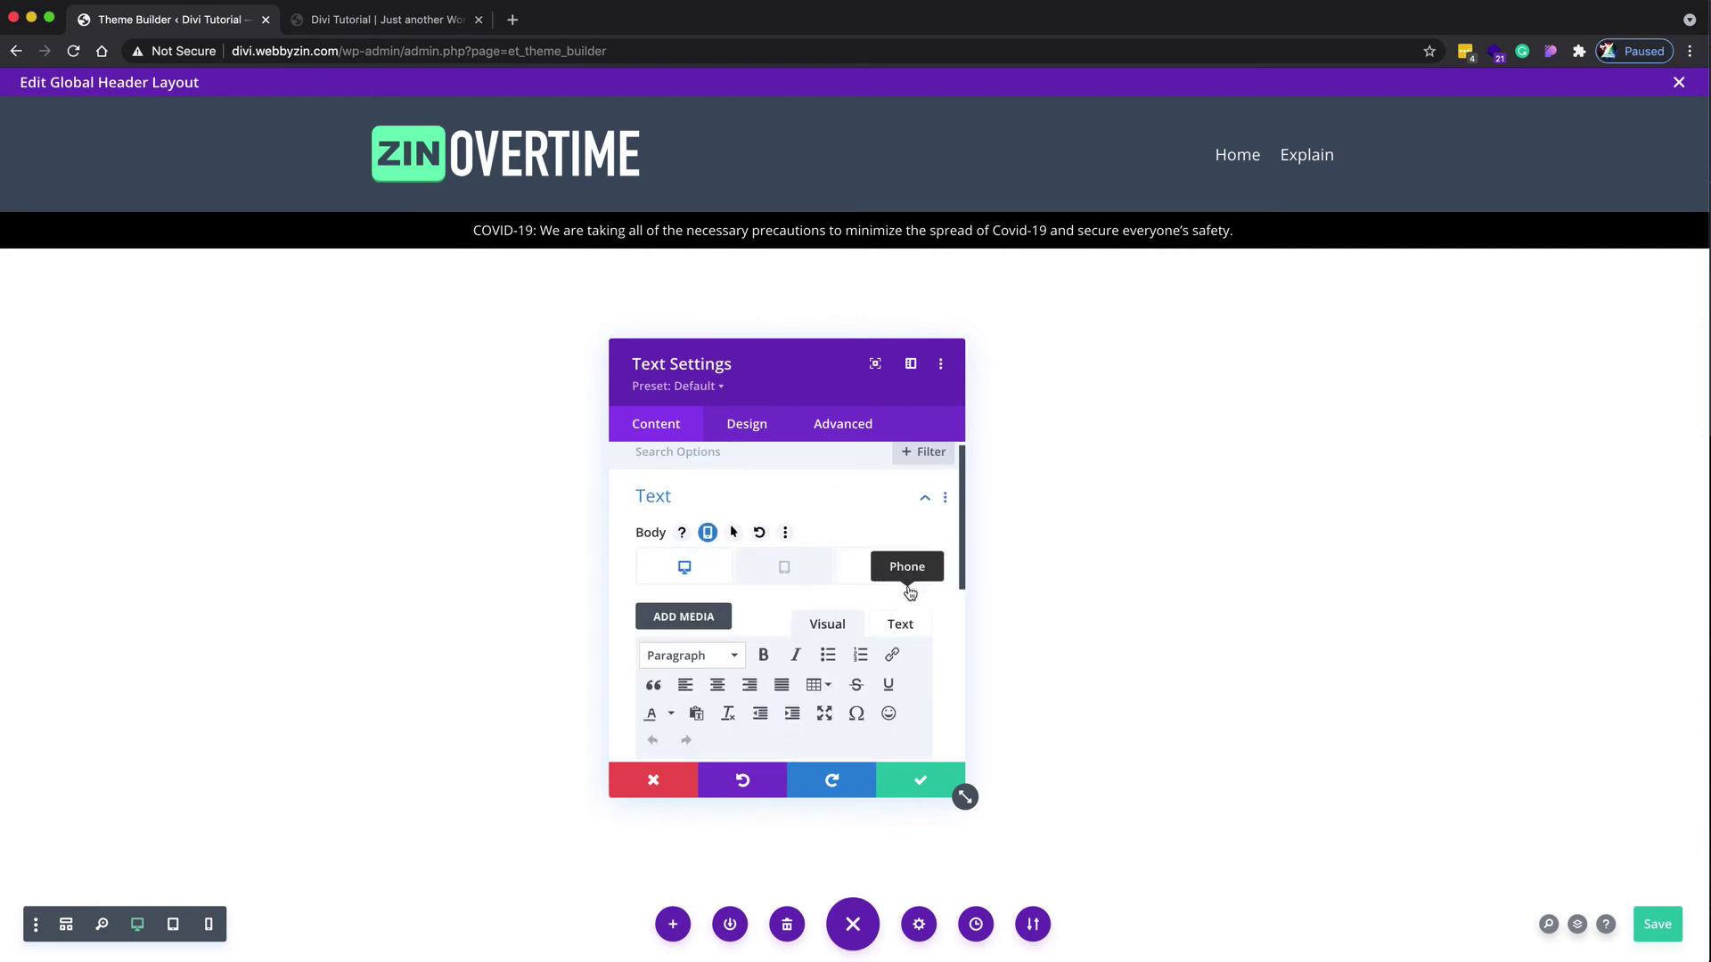
pyautogui.scroll(-4, 907, 588)
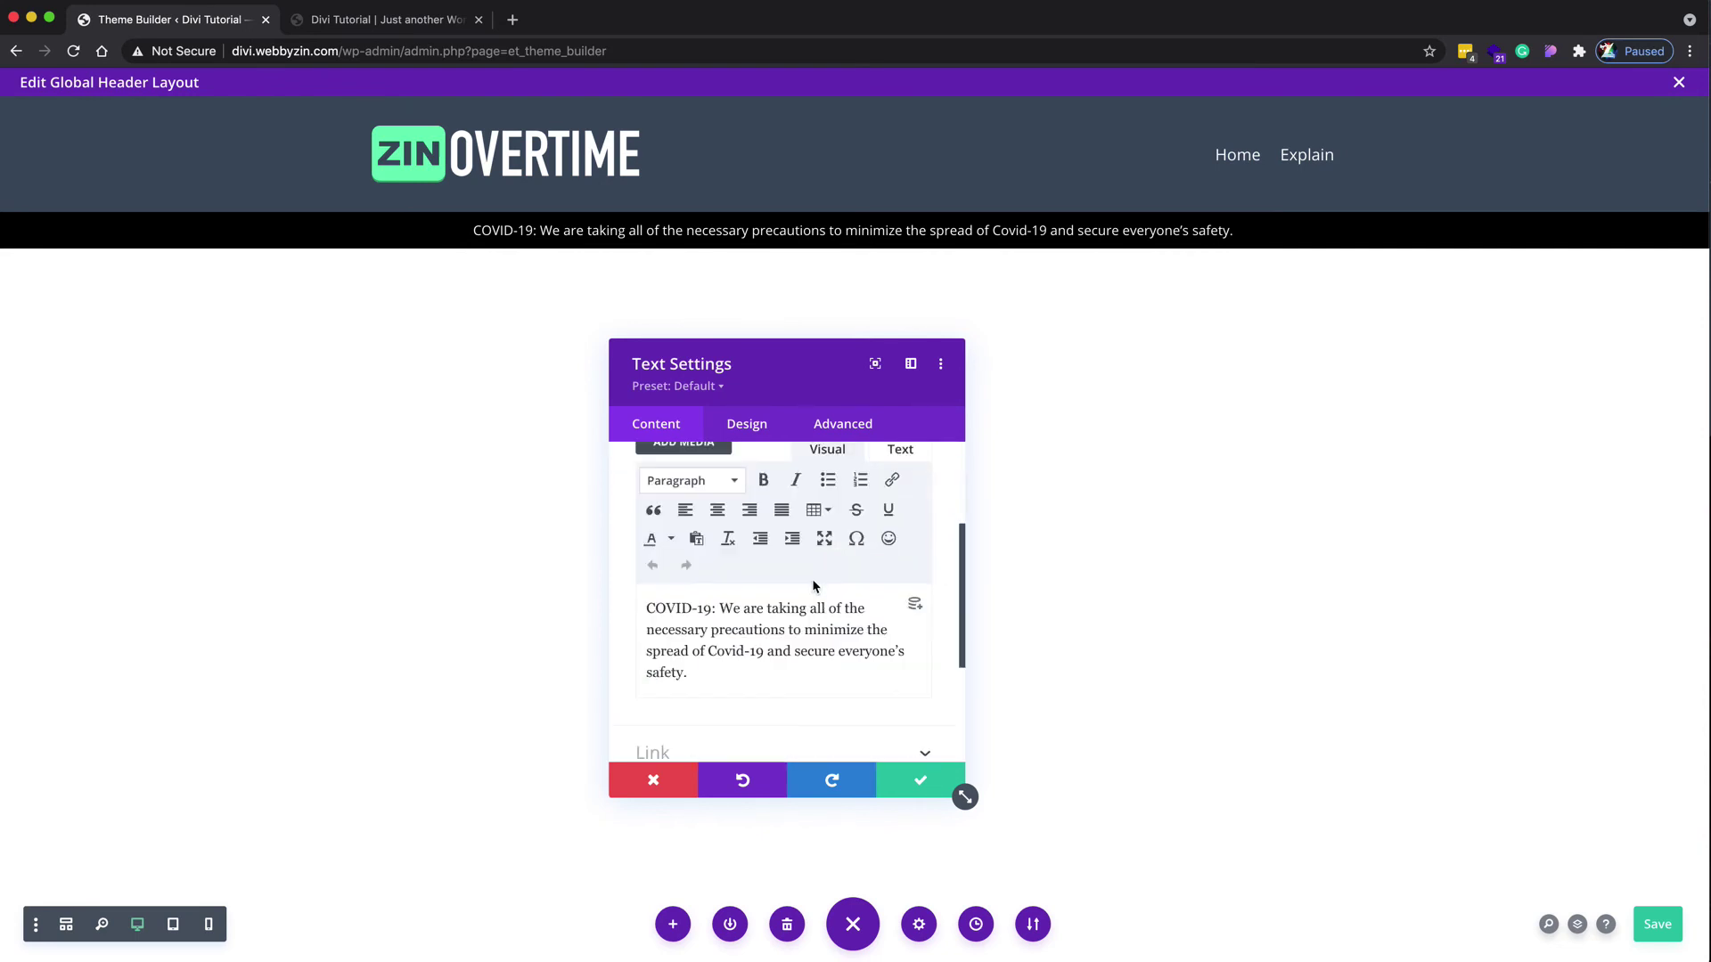
pyautogui.scroll(4, 813, 586)
pyautogui.scroll(-1, 847, 572)
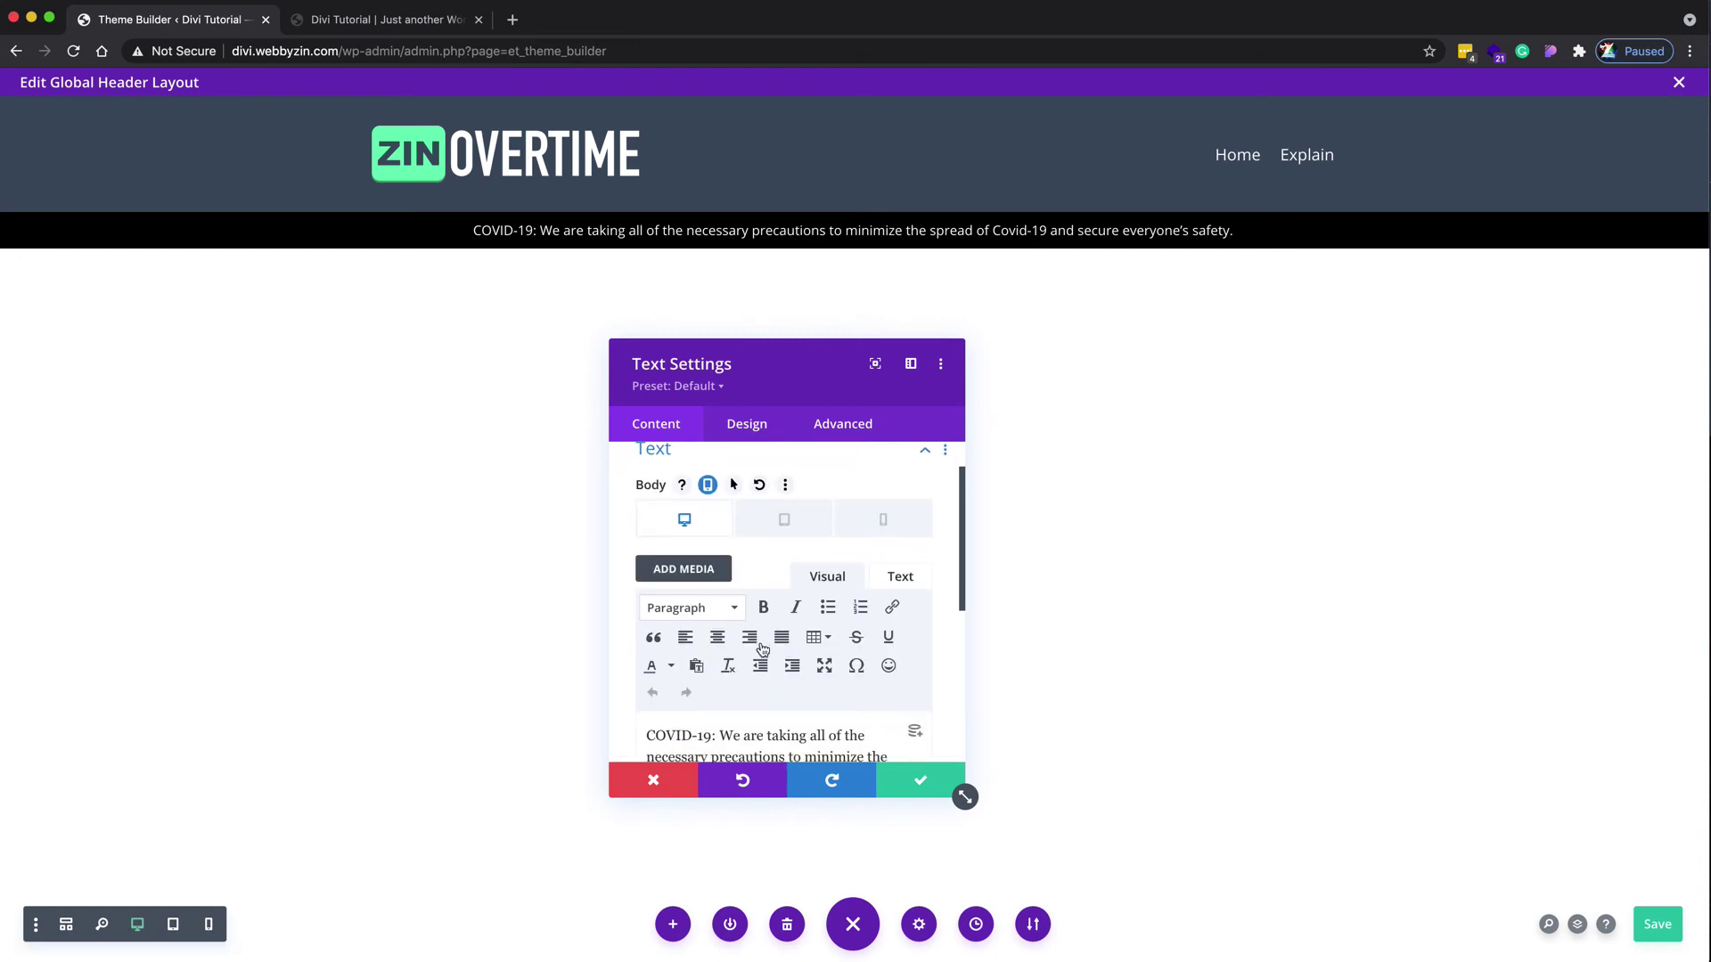
pyautogui.scroll(-3, 762, 649)
pyautogui.scroll(1, 734, 670)
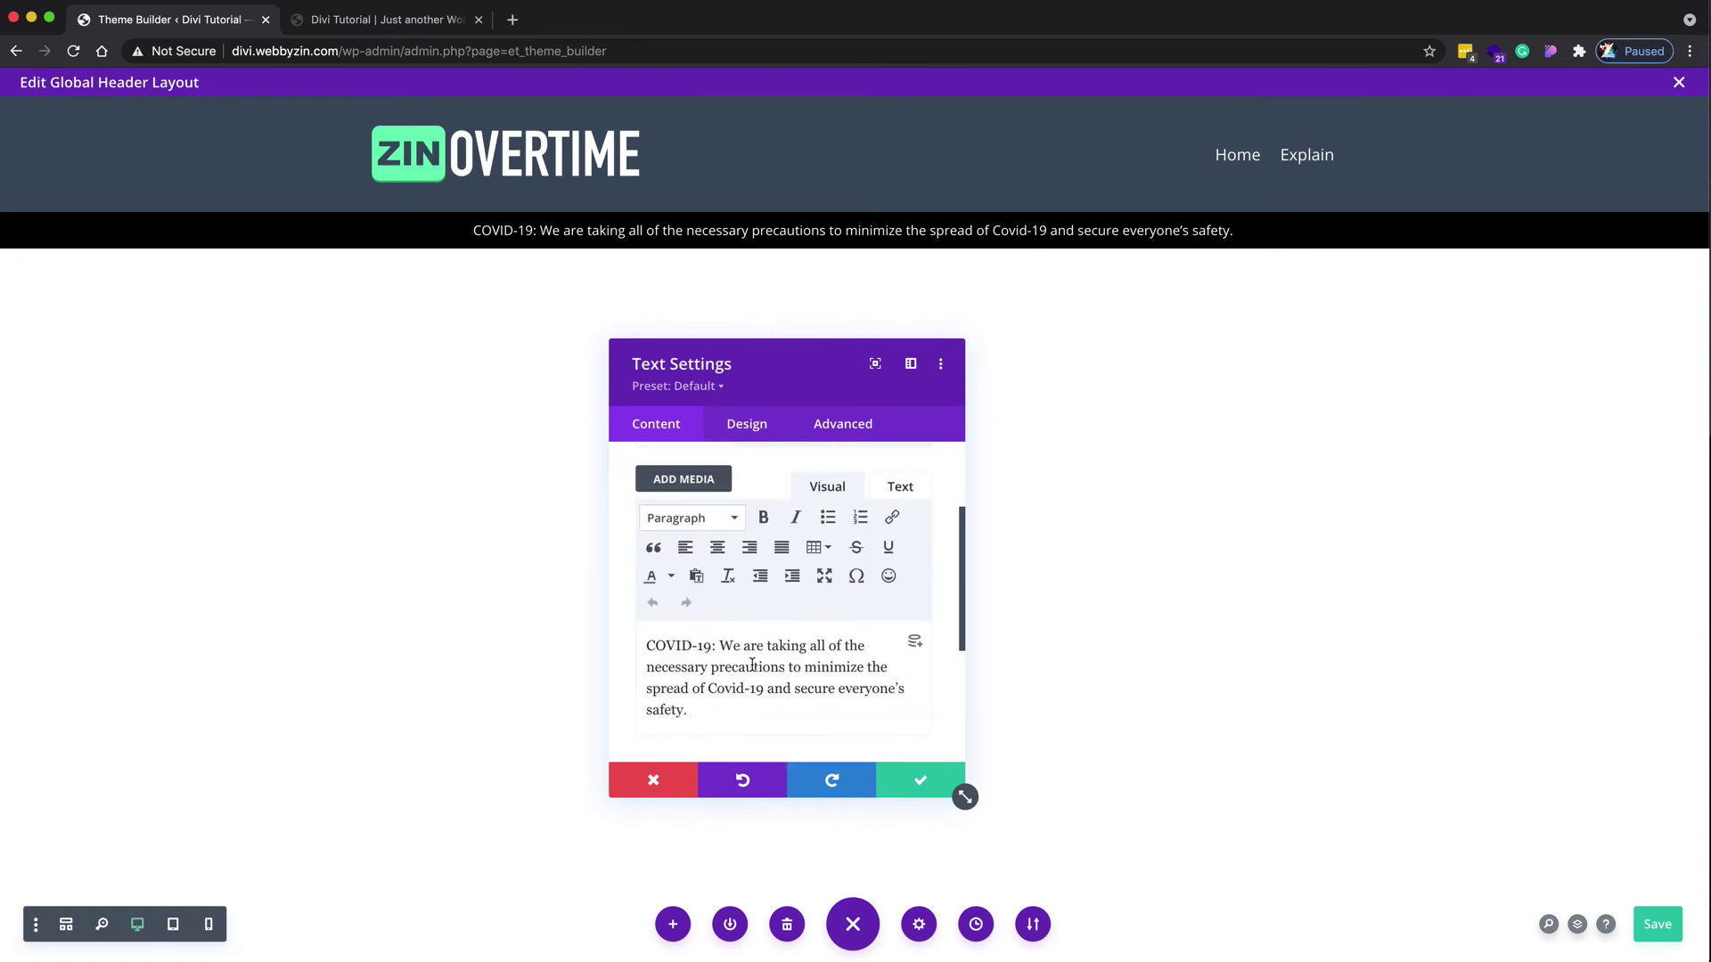
pyautogui.moveTo(711, 706); pyautogui.dragTo(641, 643)
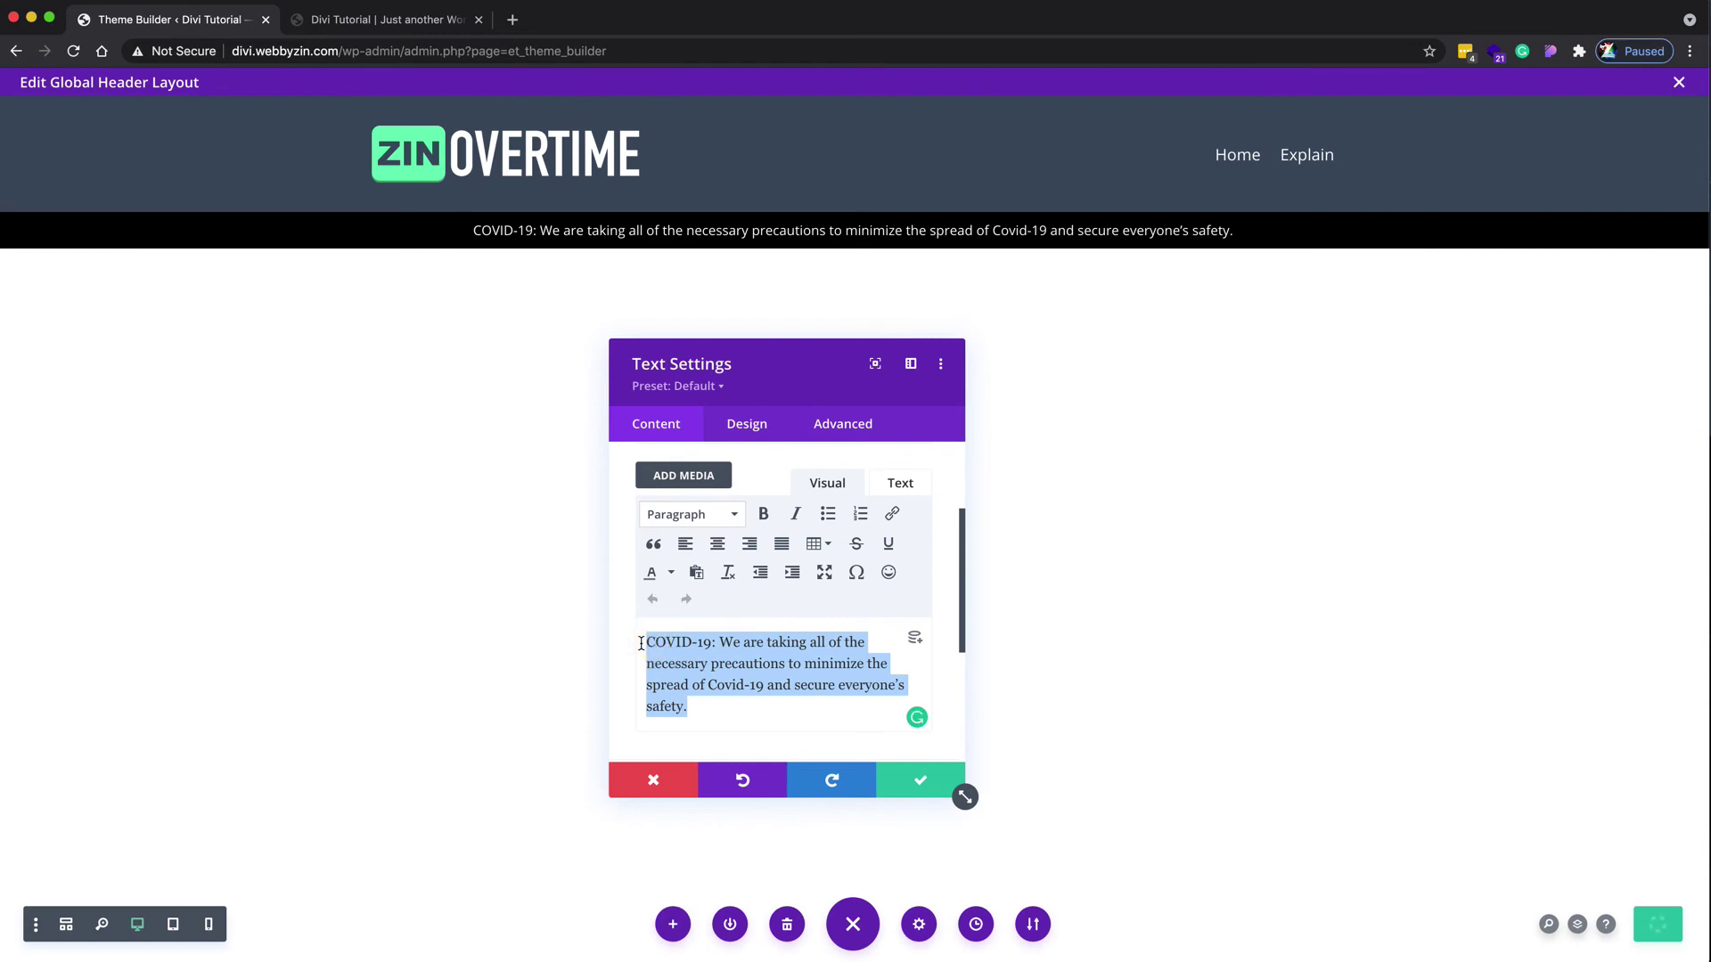
pyautogui.scroll(1, 742, 622)
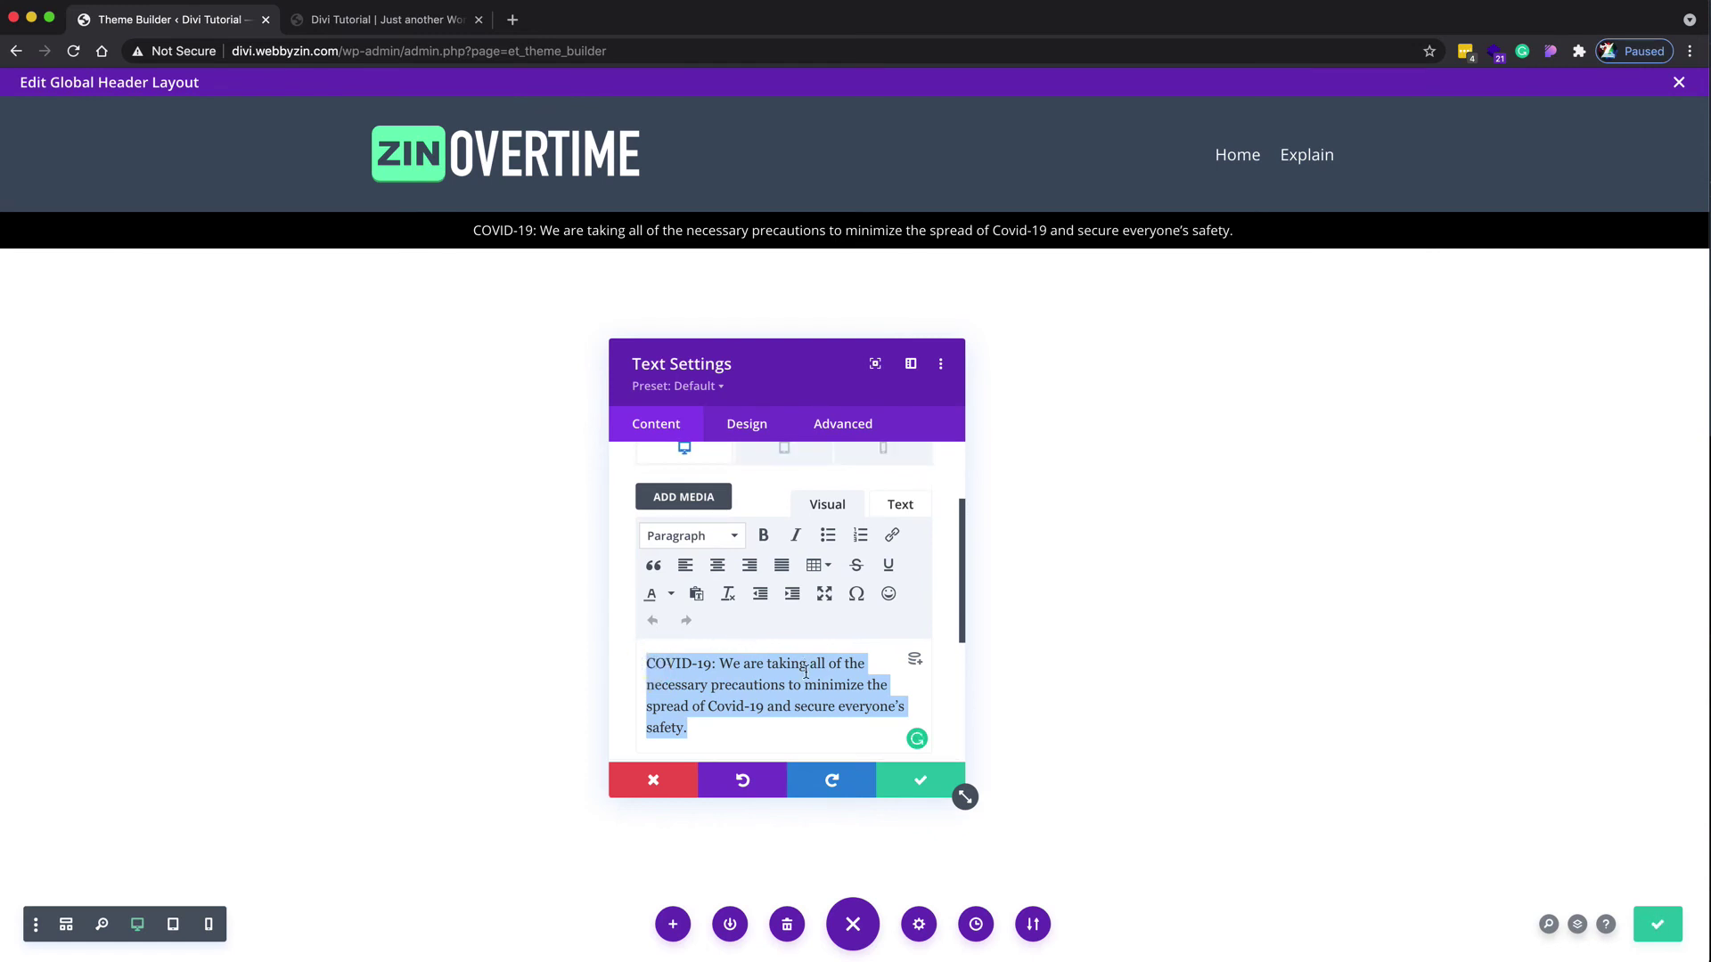
pyautogui.scroll(2, 804, 649)
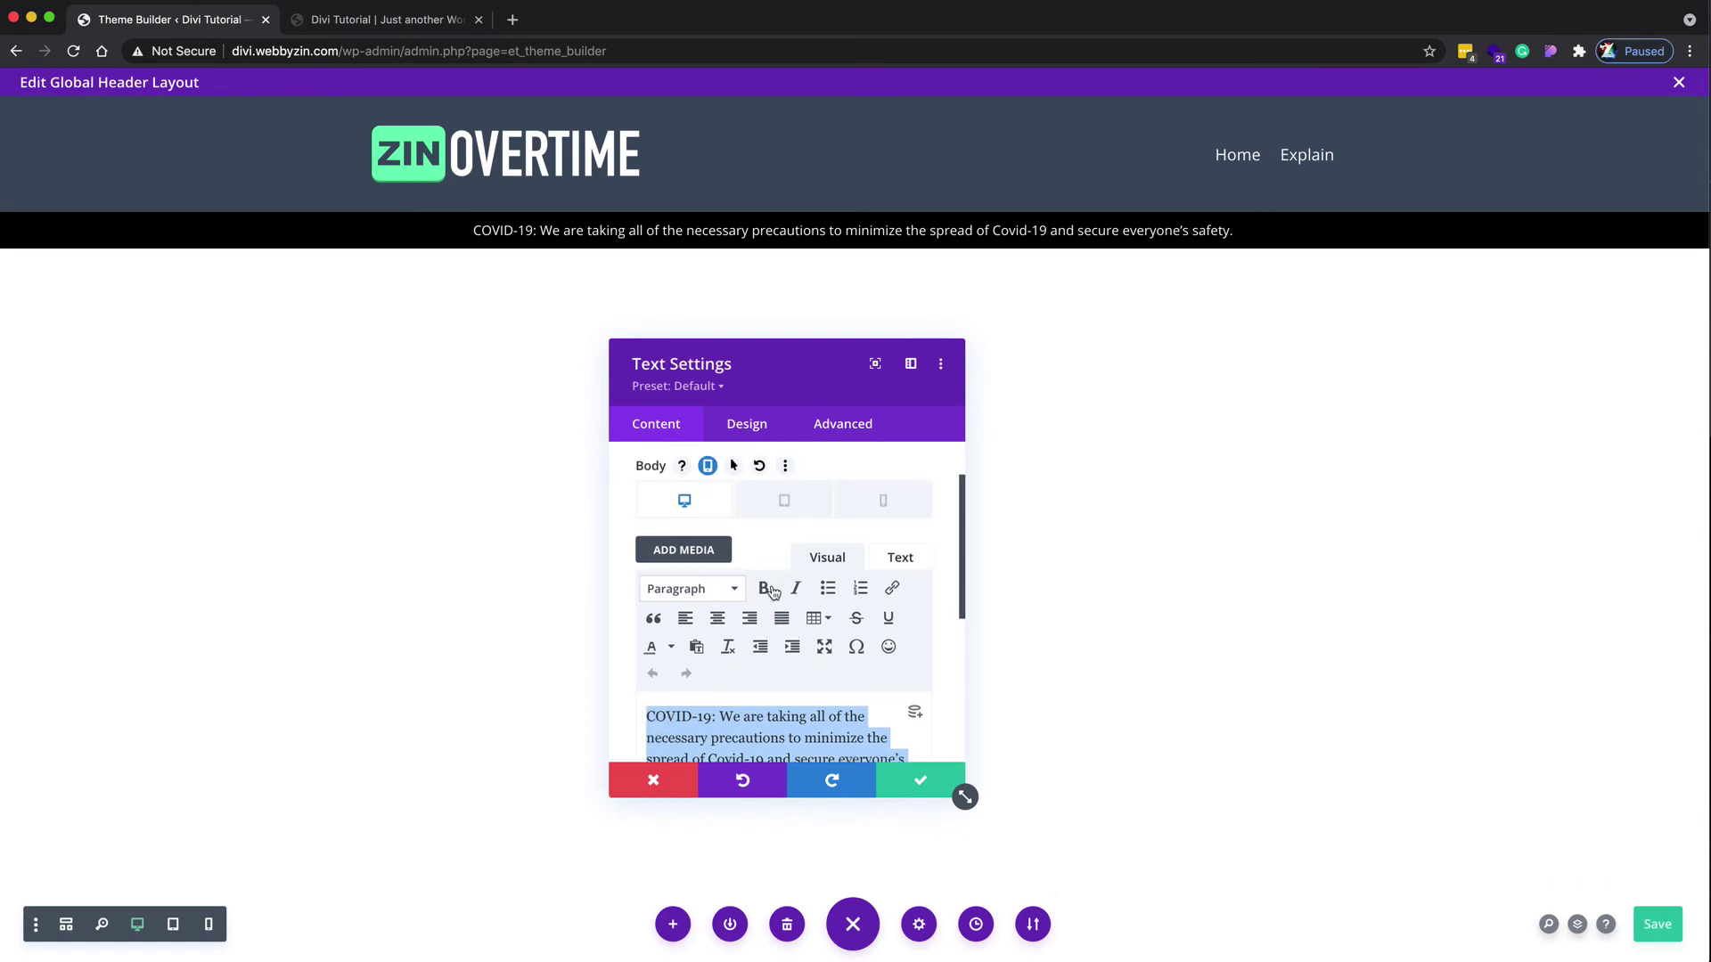
# Step: Wrap the notice's tablet Body content in opening and closing <marquee> tags using the HTML text editor
pyautogui.click(799, 511)
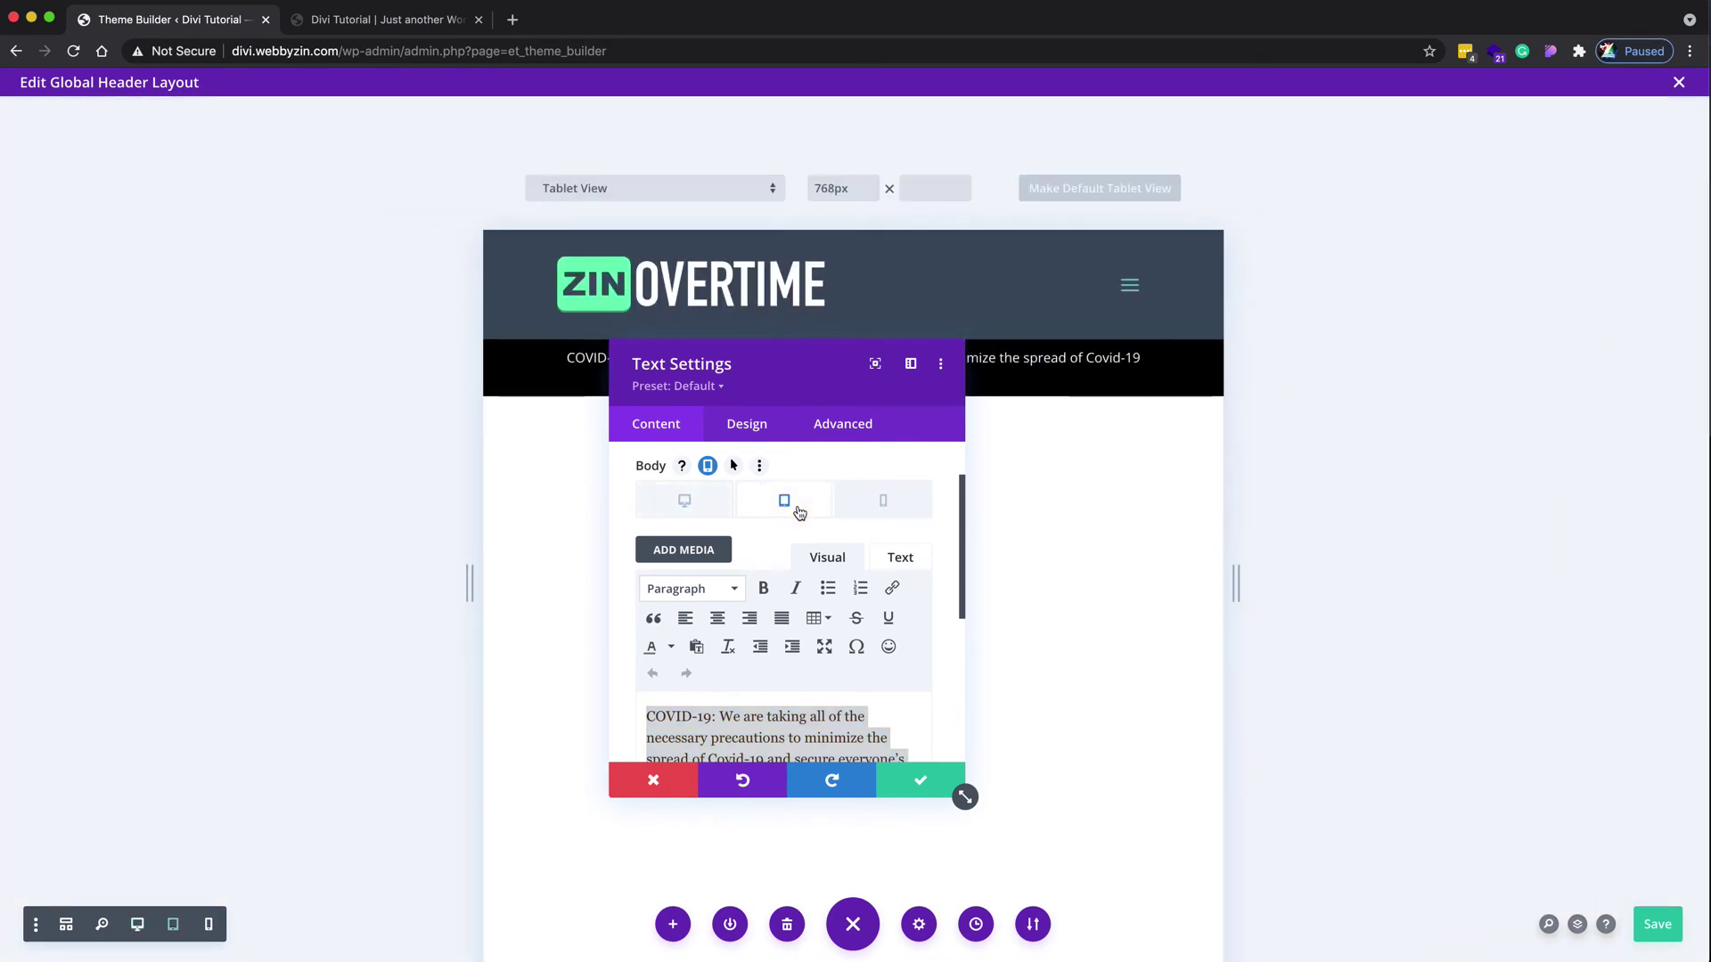
pyautogui.click(896, 557)
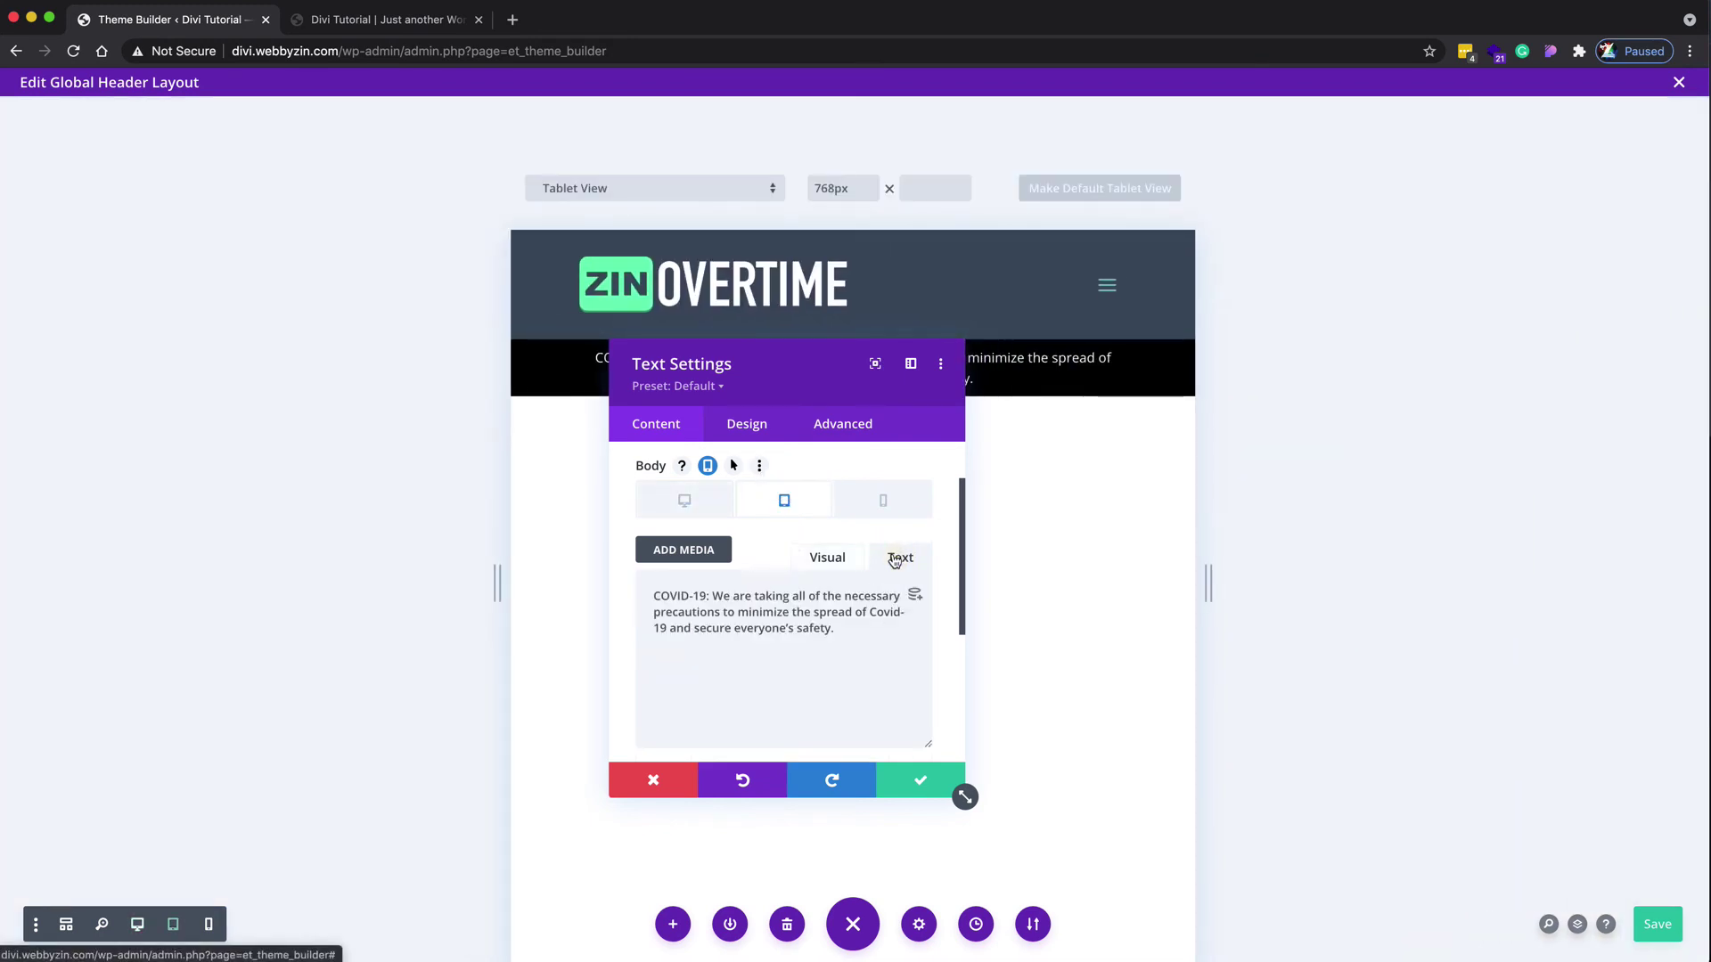
pyautogui.click(847, 630)
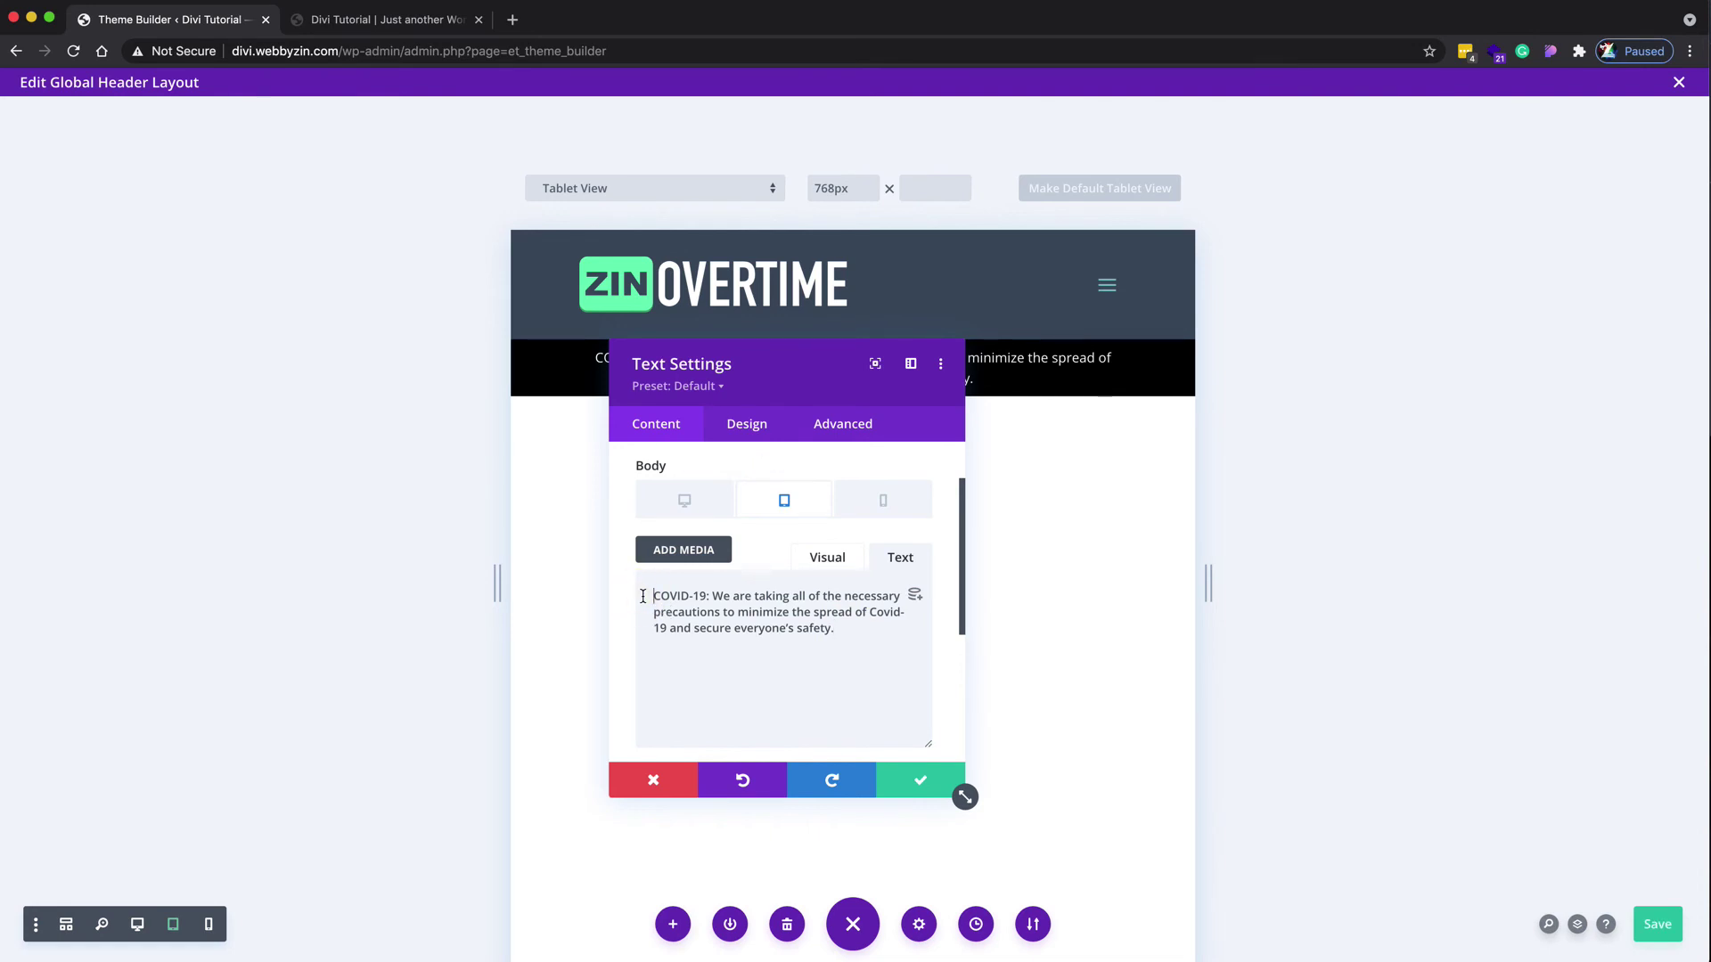
pyautogui.write('<')
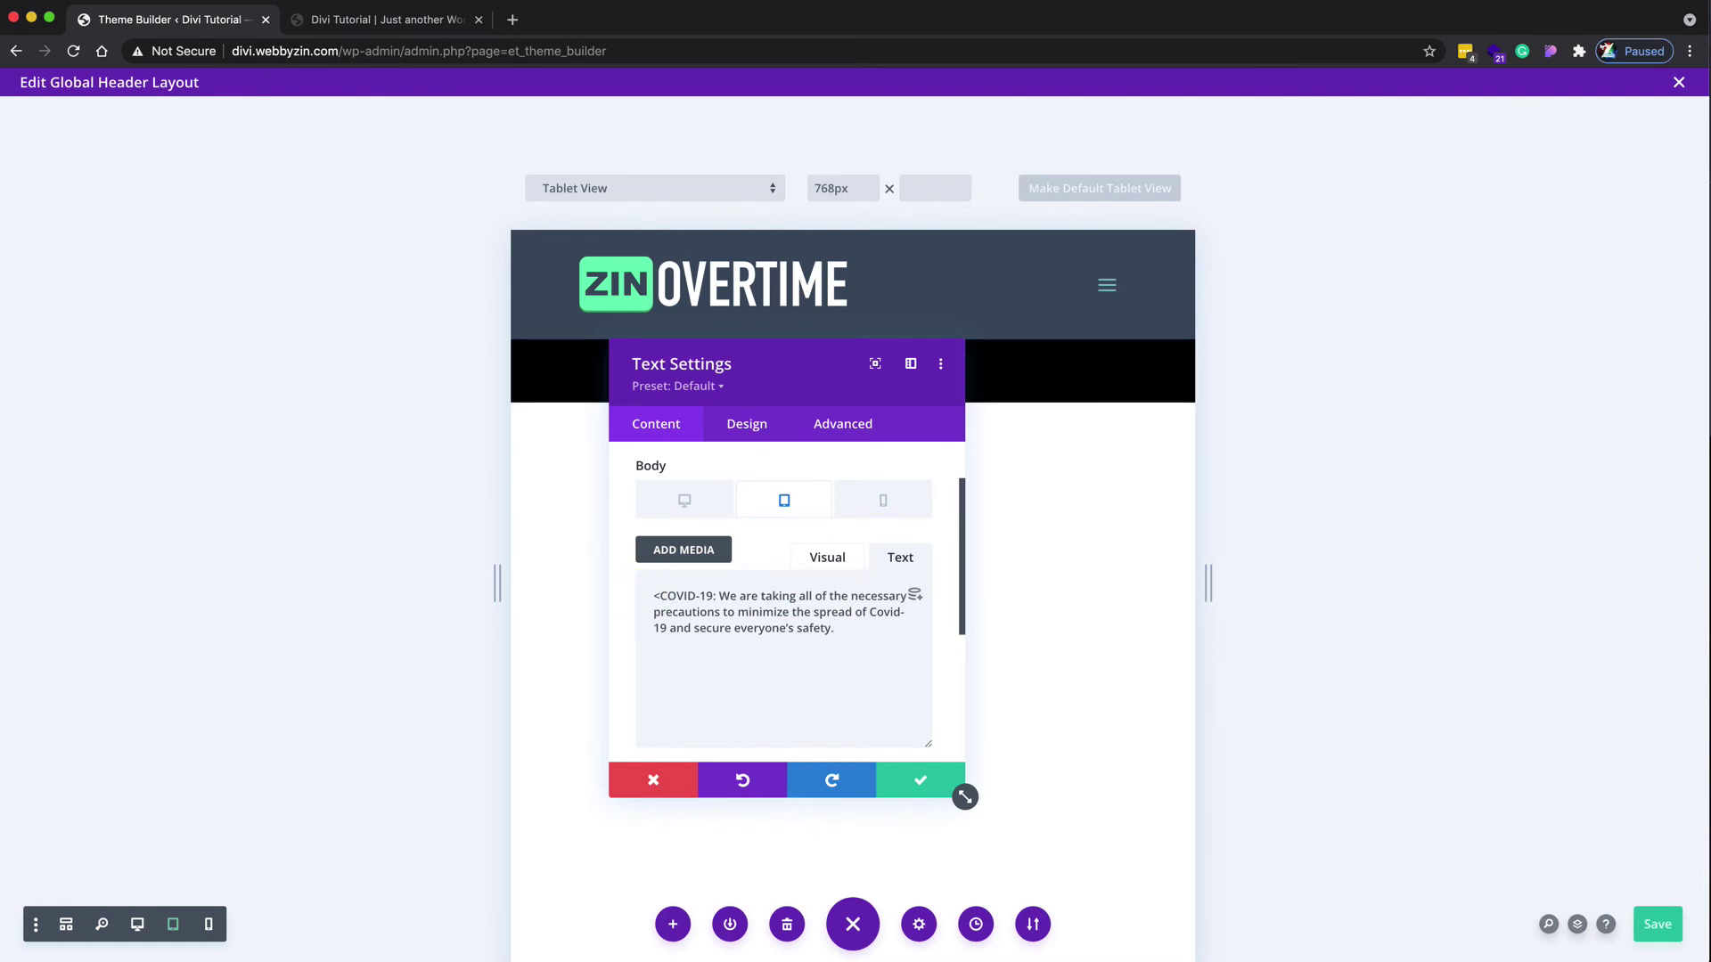
pyautogui.write('marquee>')
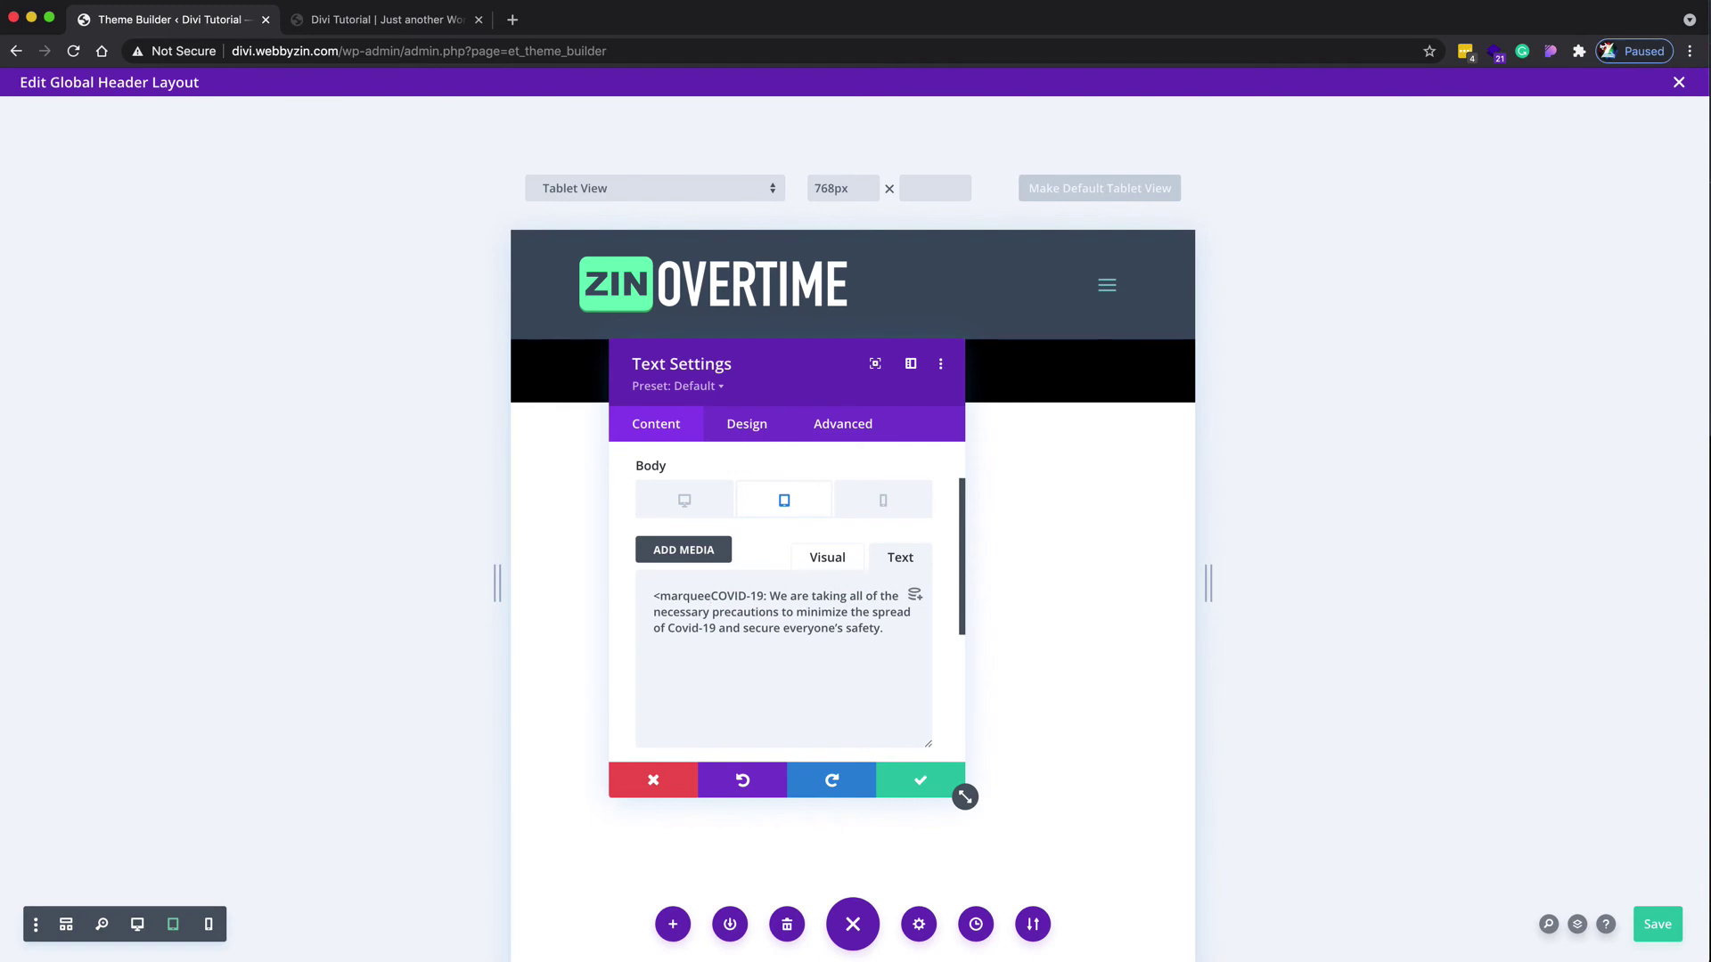
pyautogui.click(889, 626)
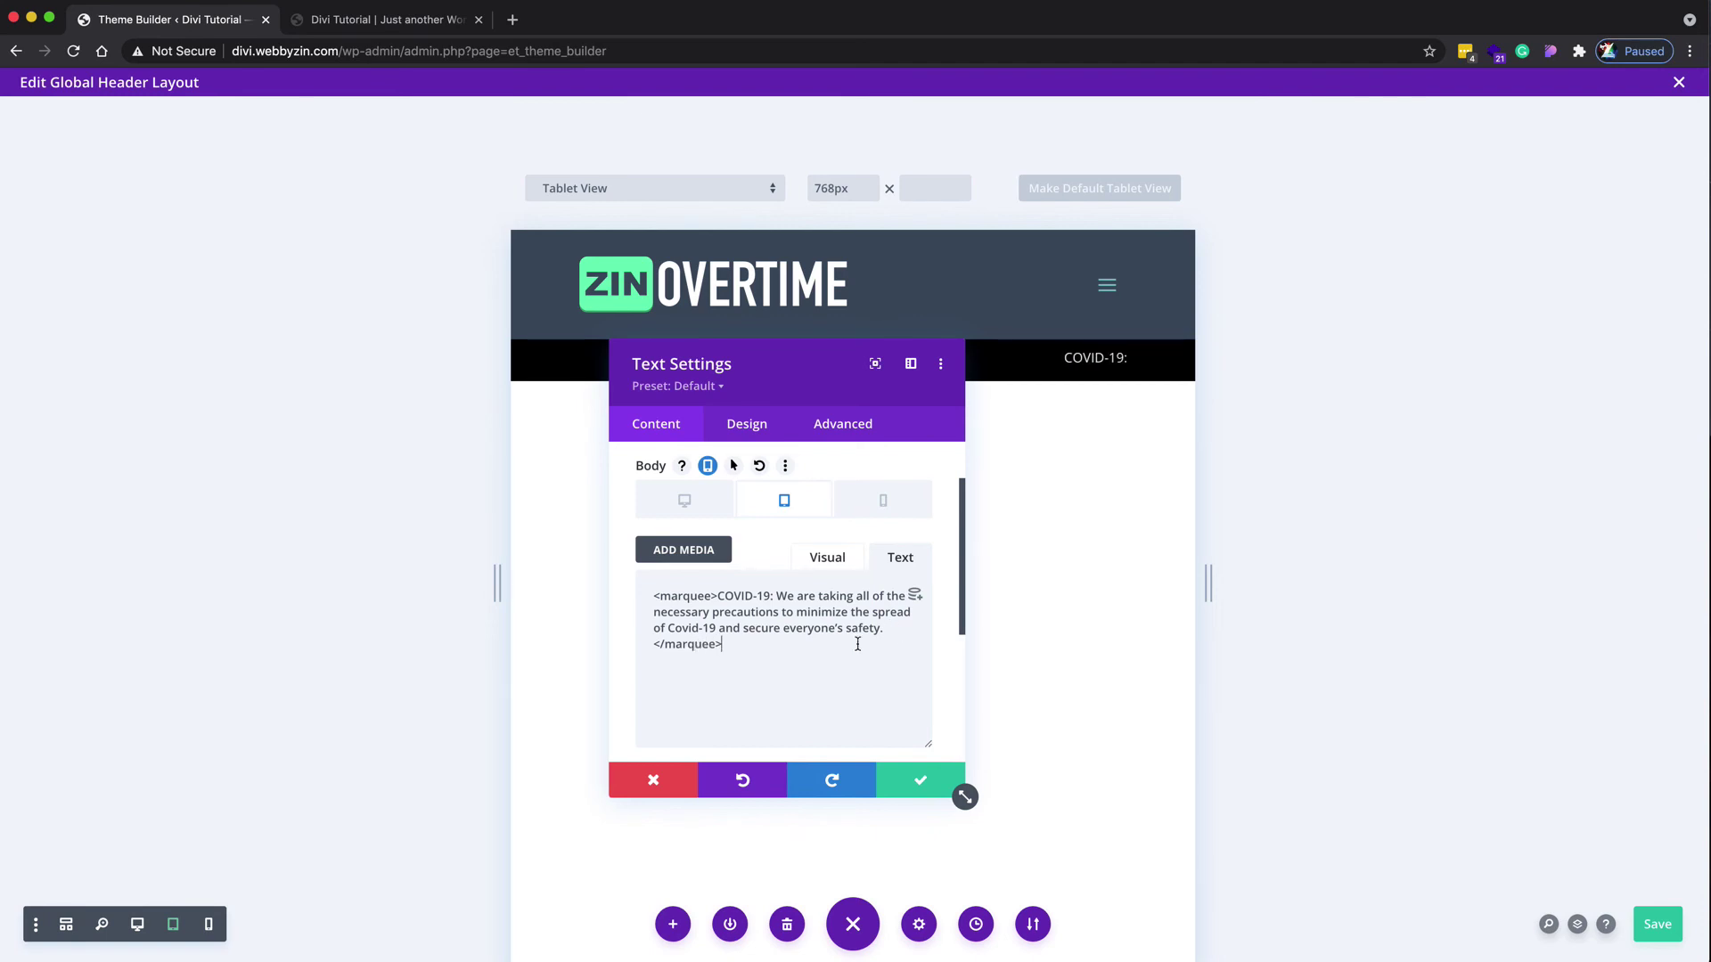
# Step: Compare the notice's Body markup across the tablet, phone and desktop versions
pyautogui.moveTo(771, 648); pyautogui.dragTo(648, 601)
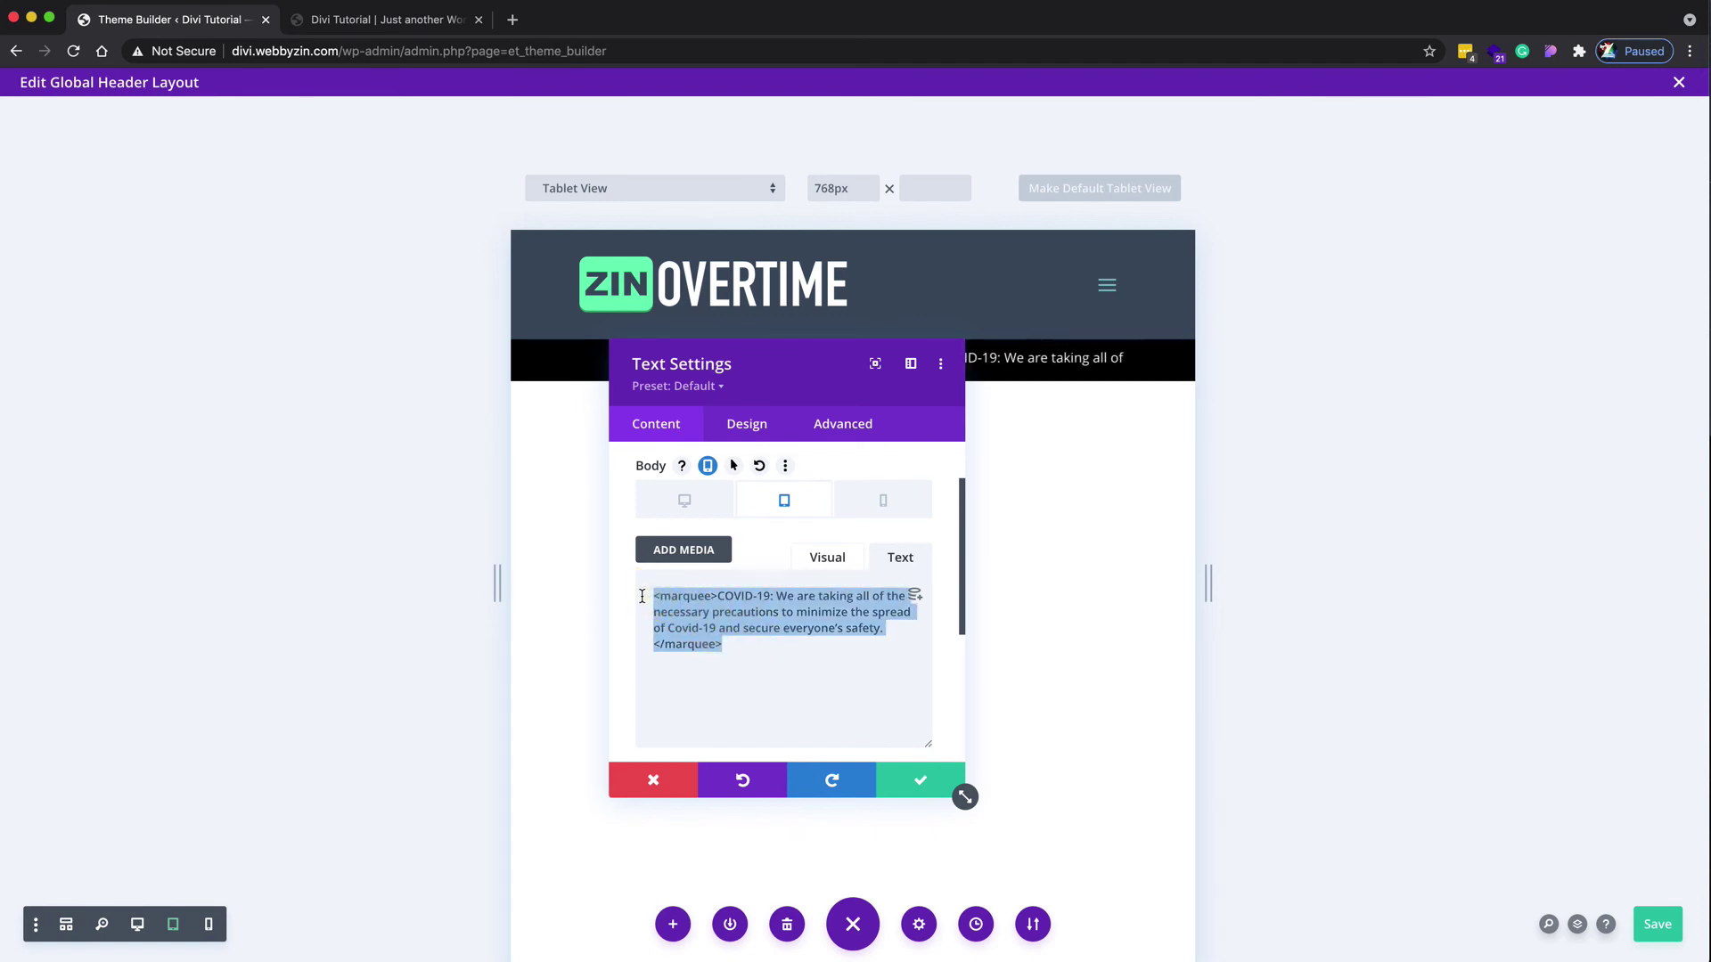
pyautogui.click(882, 500)
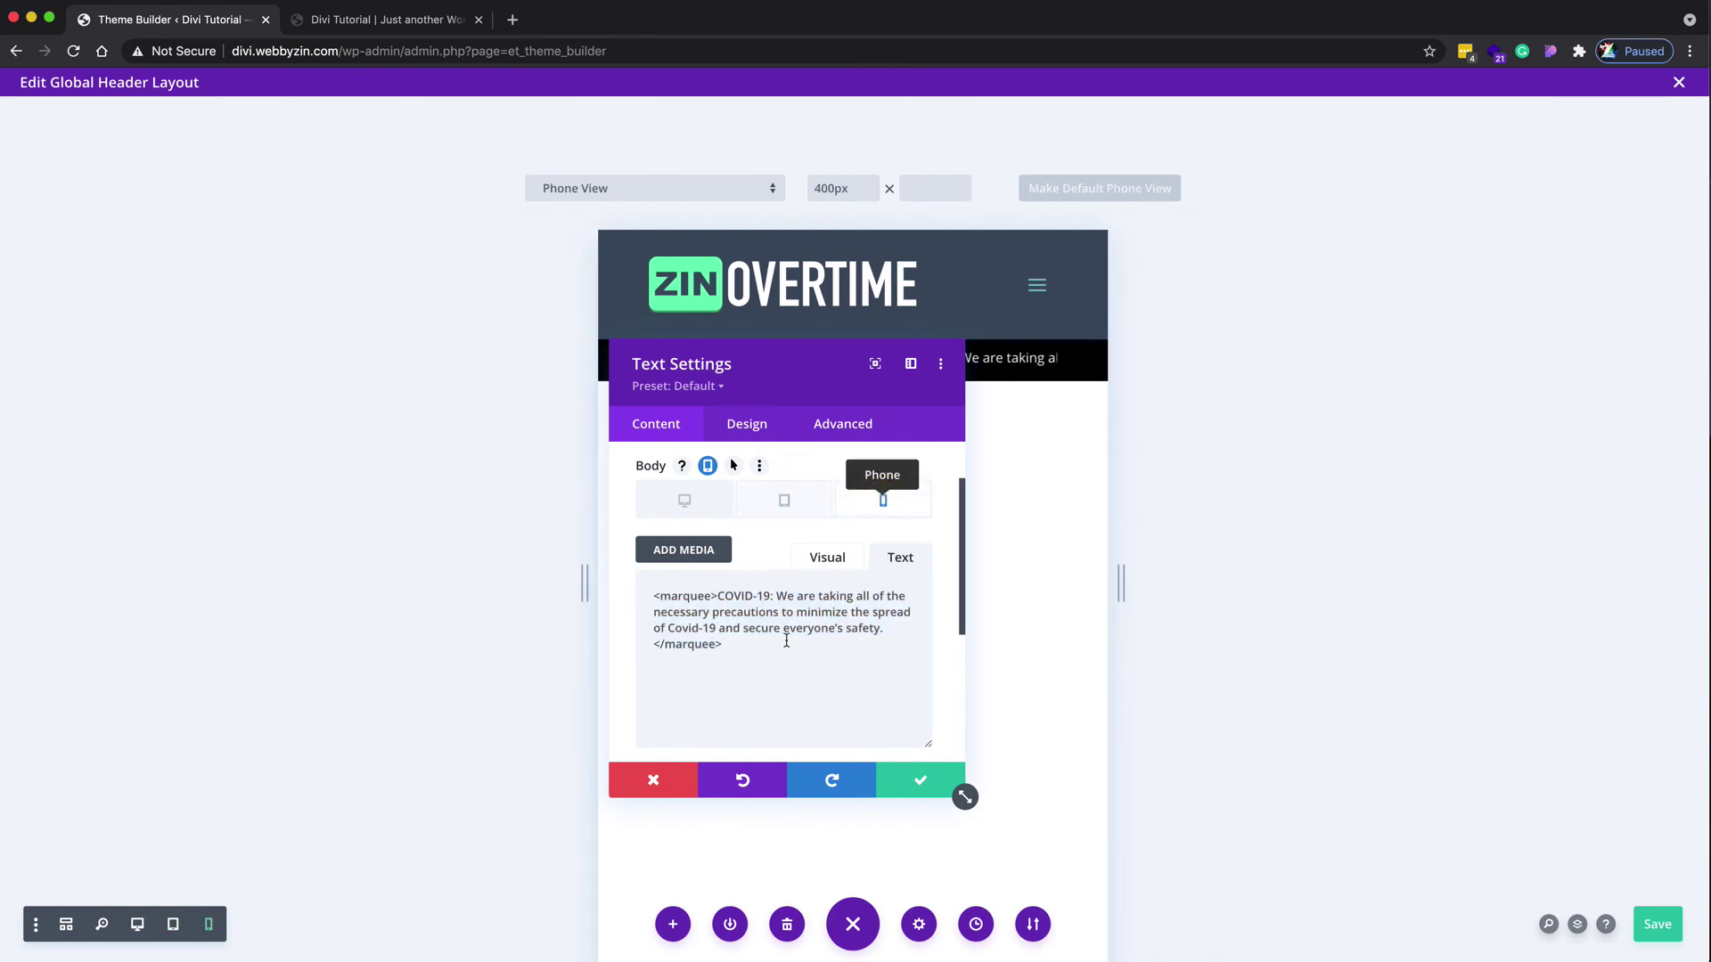
pyautogui.click(741, 644)
pyautogui.moveTo(742, 644); pyautogui.dragTo(611, 591)
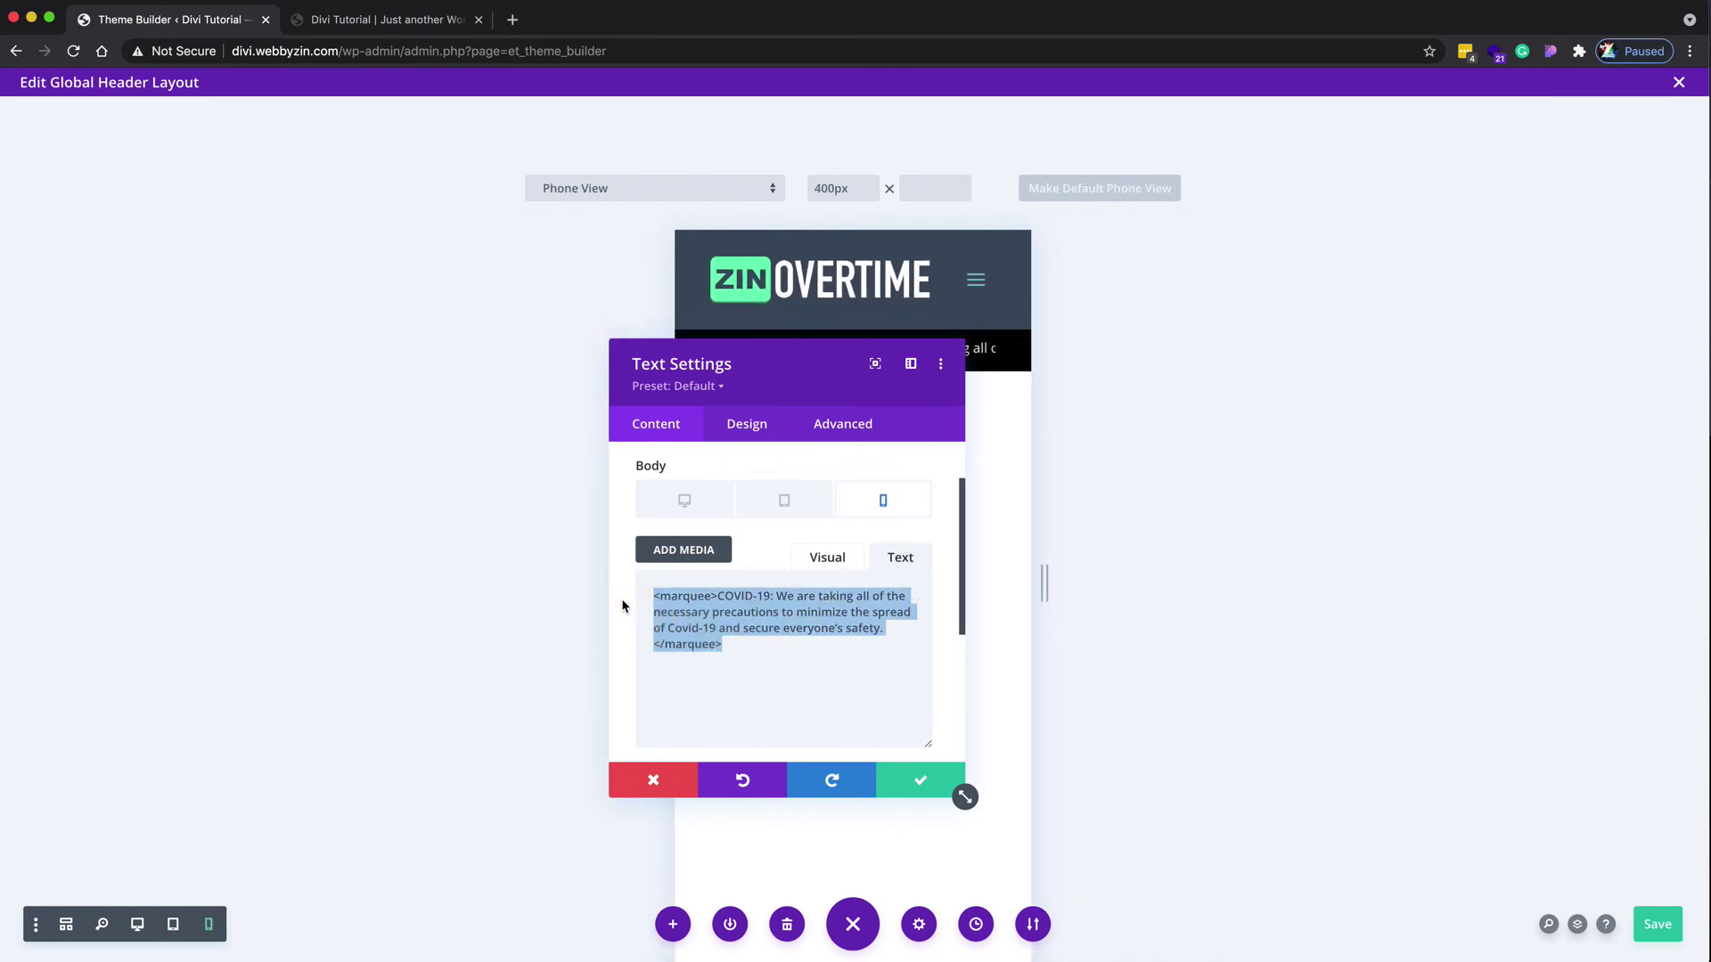
pyautogui.press('Right')
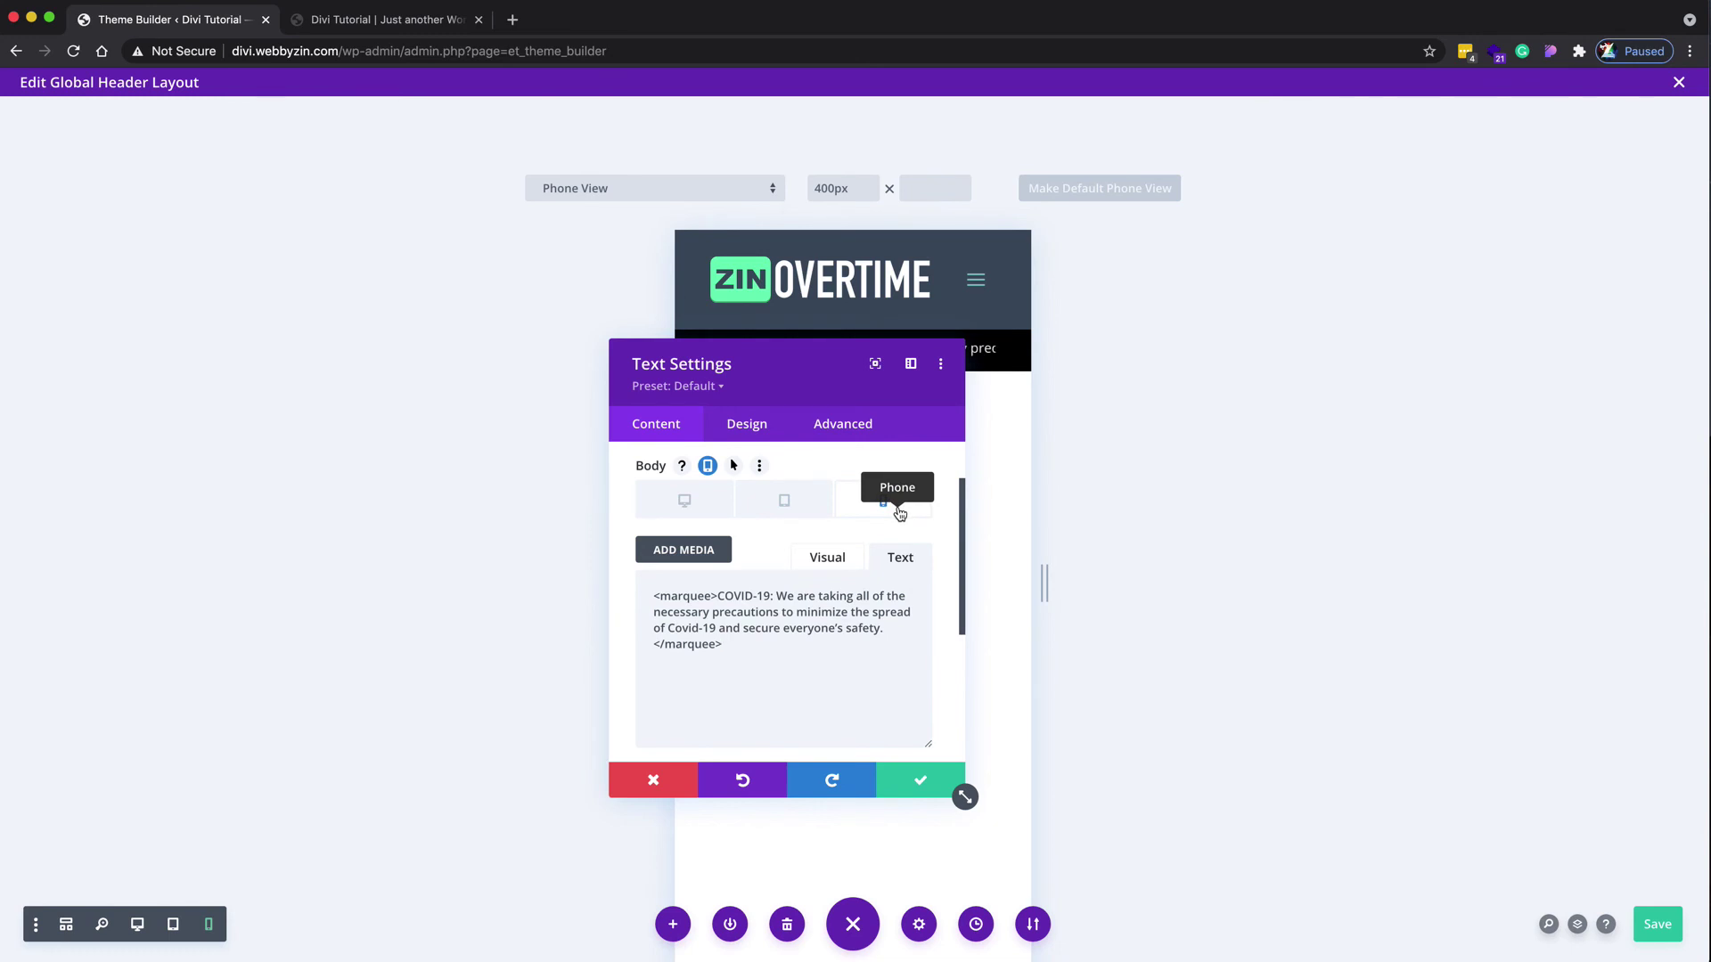
pyautogui.click(782, 501)
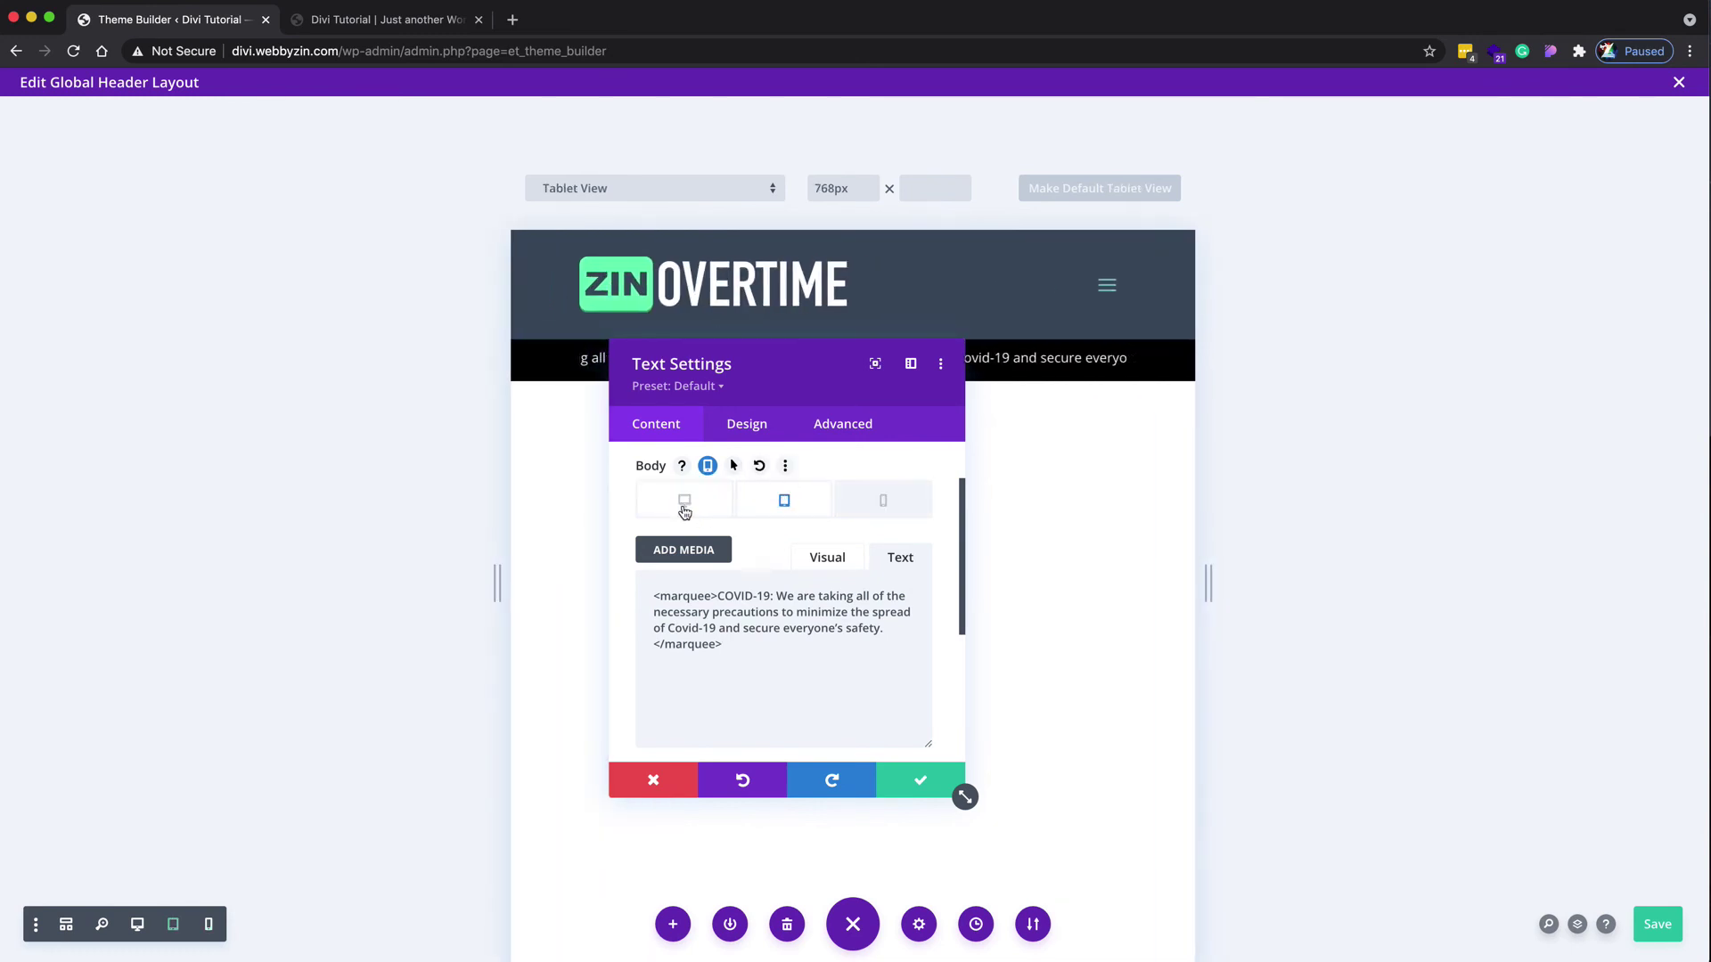
pyautogui.click(685, 507)
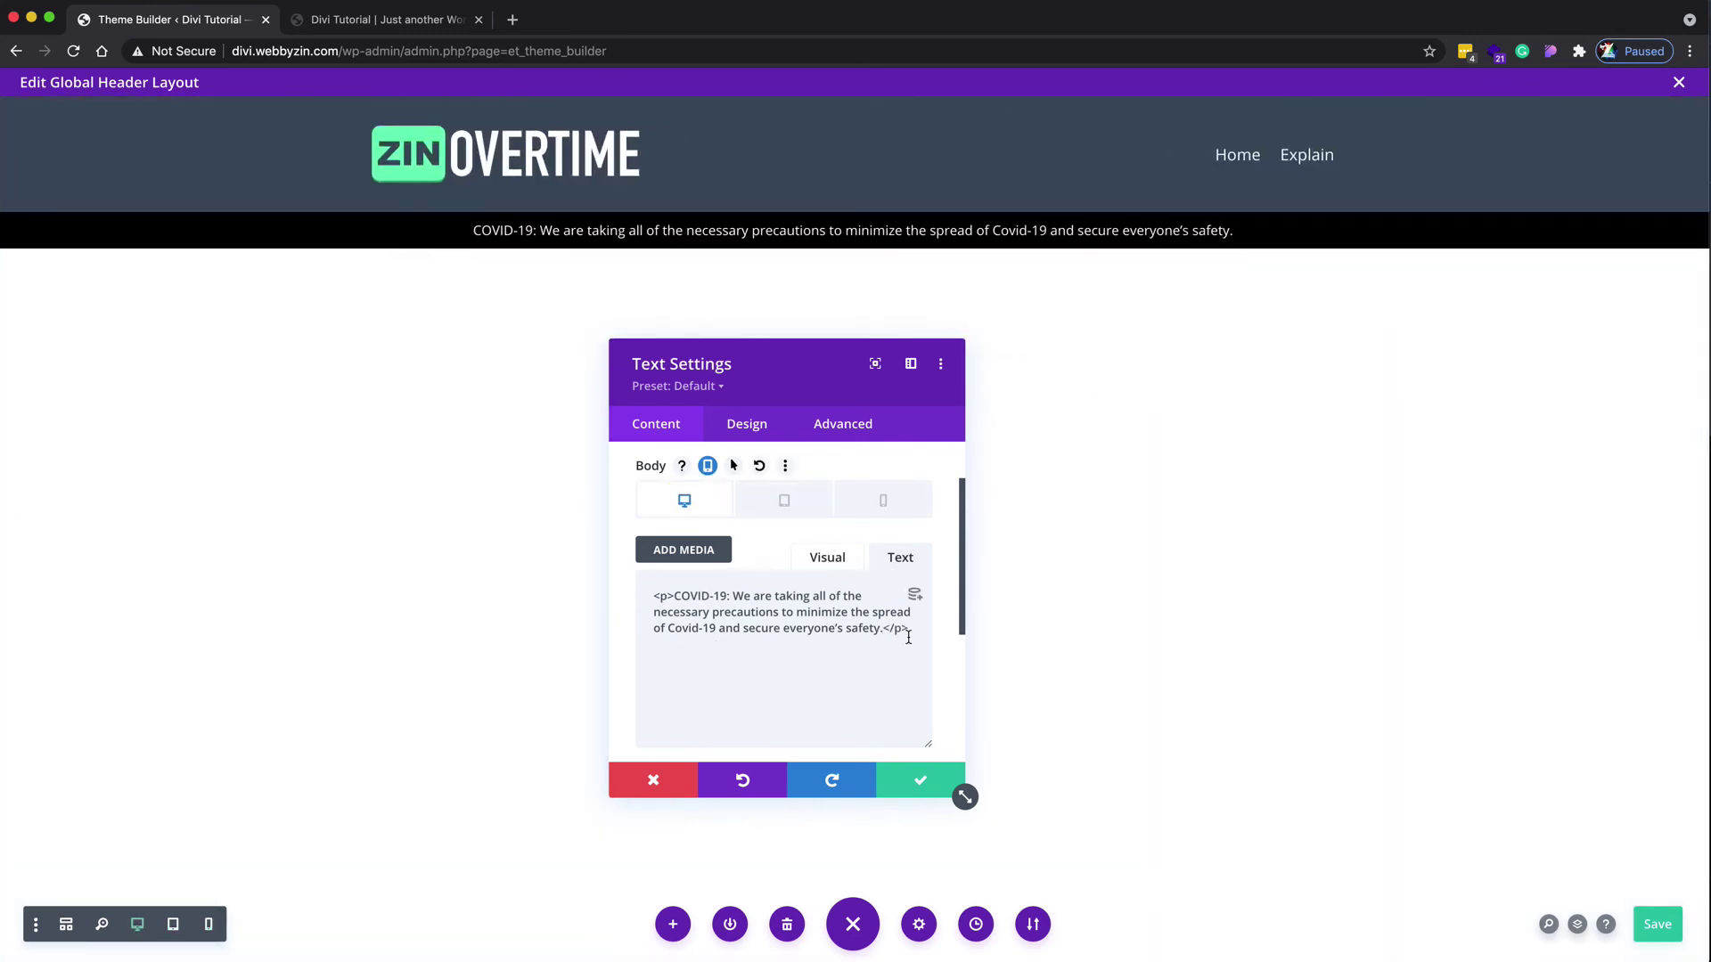
pyautogui.click(784, 500)
pyautogui.click(879, 505)
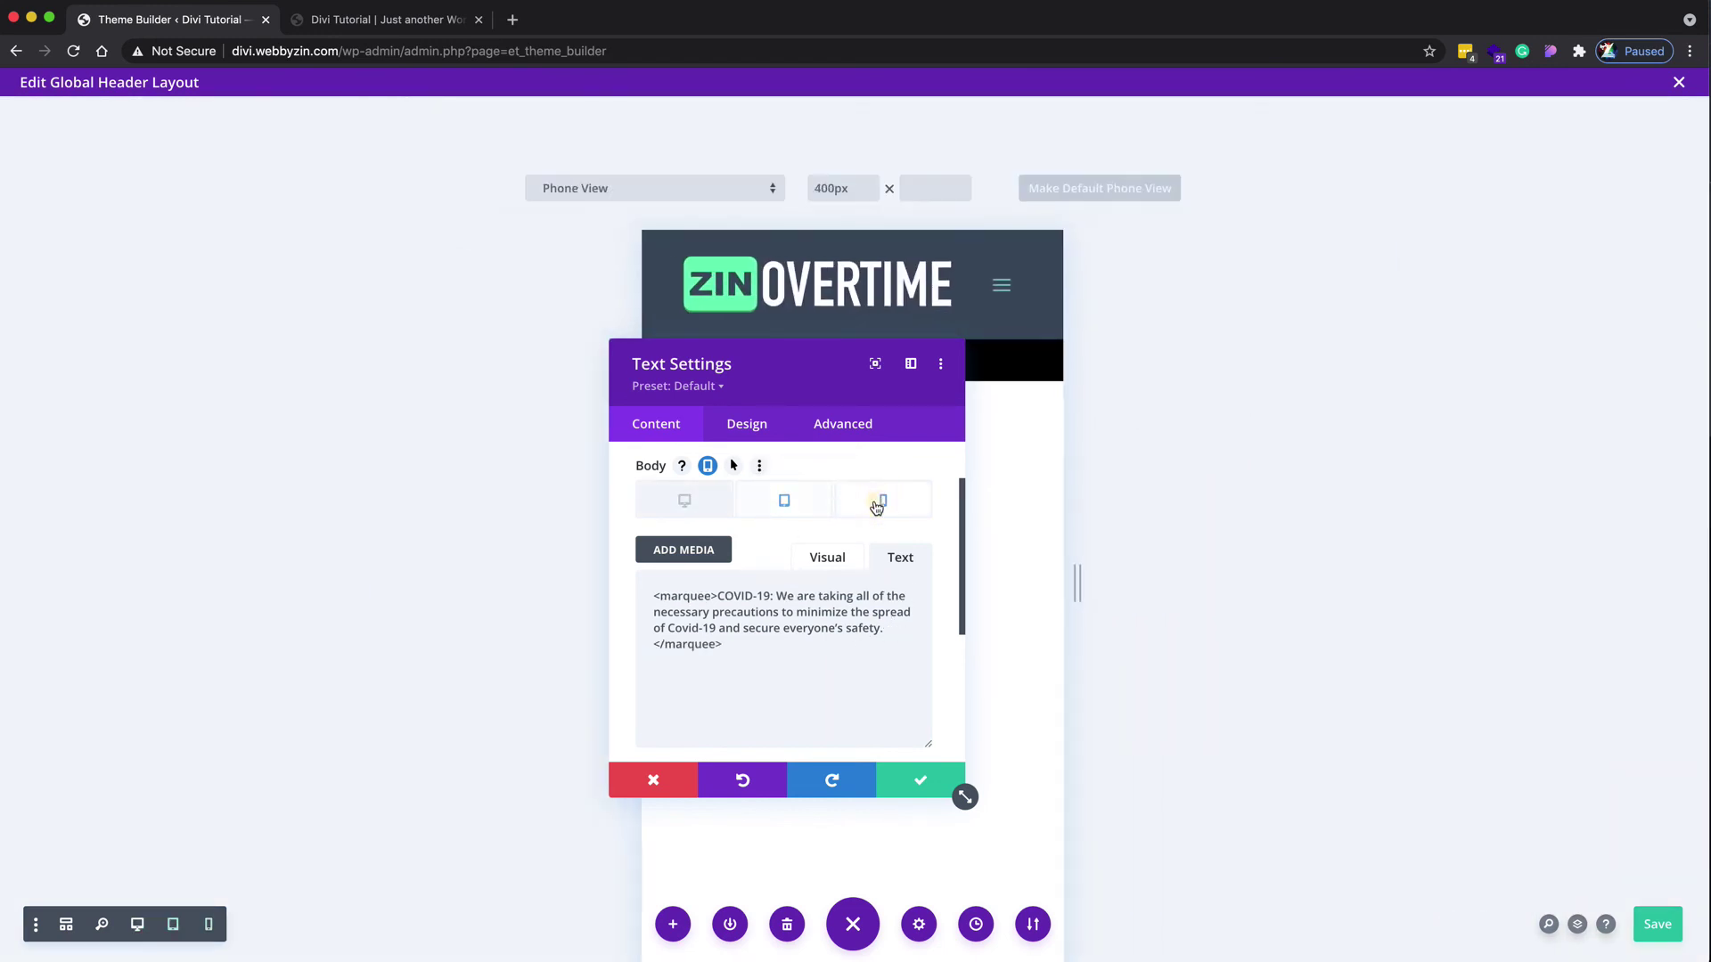
pyautogui.moveTo(734, 648); pyautogui.dragTo(645, 607)
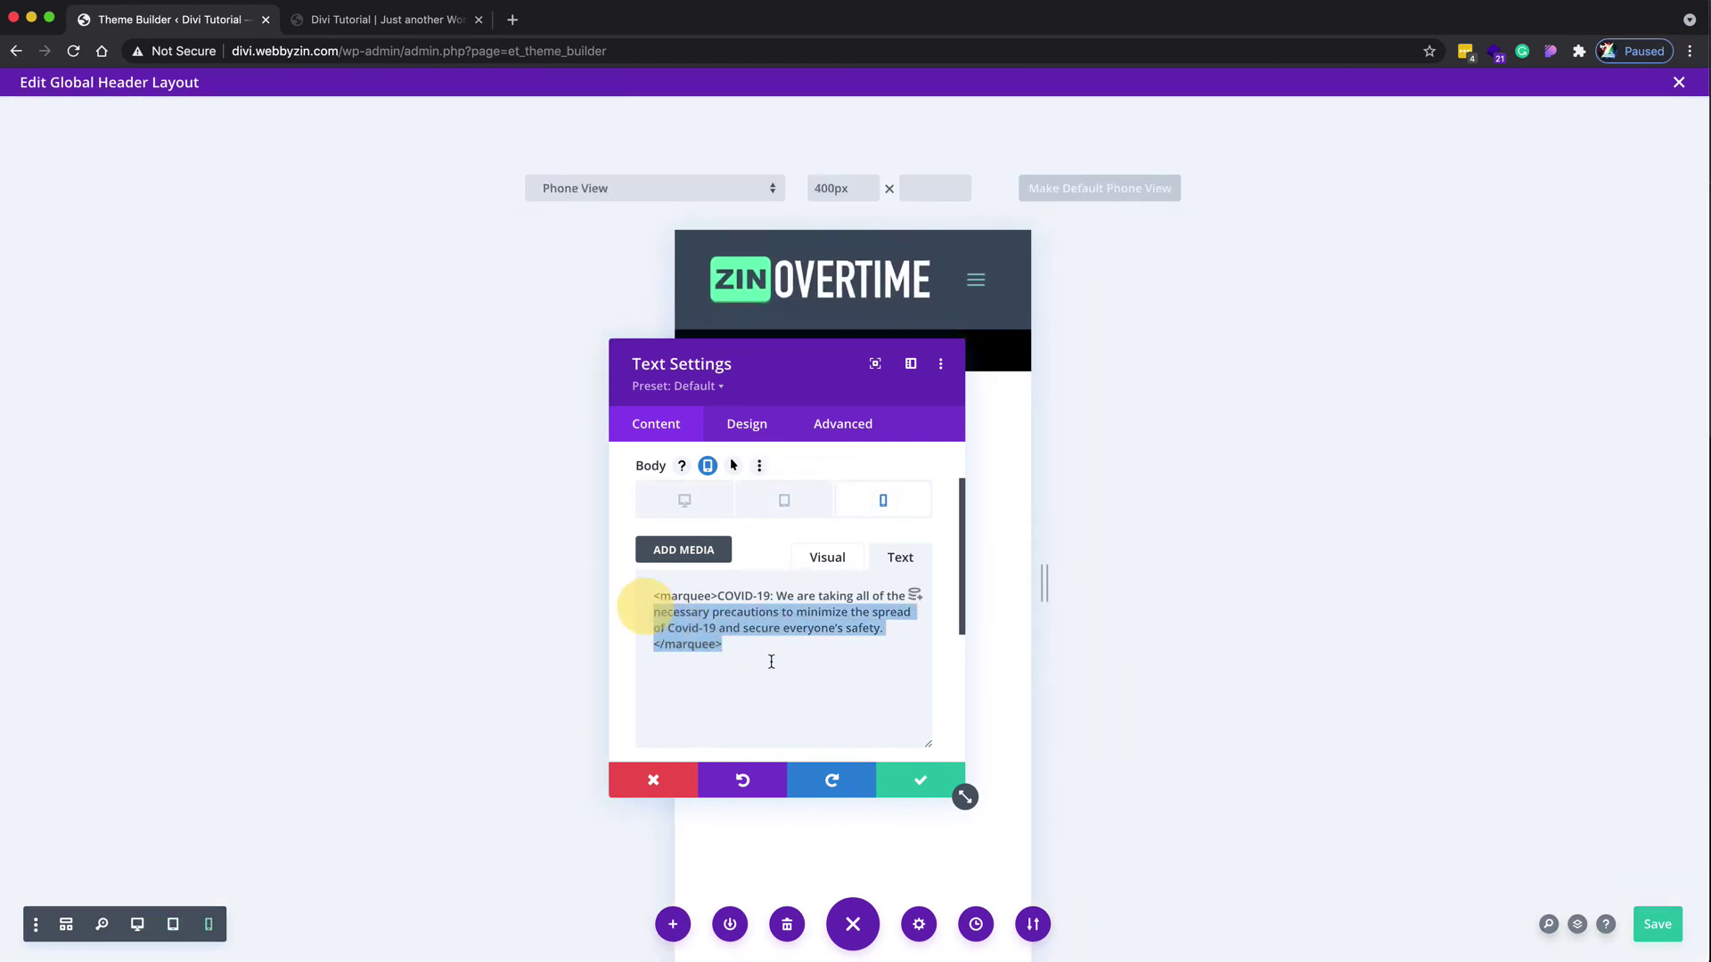
# Step: Save the notice's text settings and the Global Header layout, and switch to the home page in the browser
pyautogui.click(916, 778)
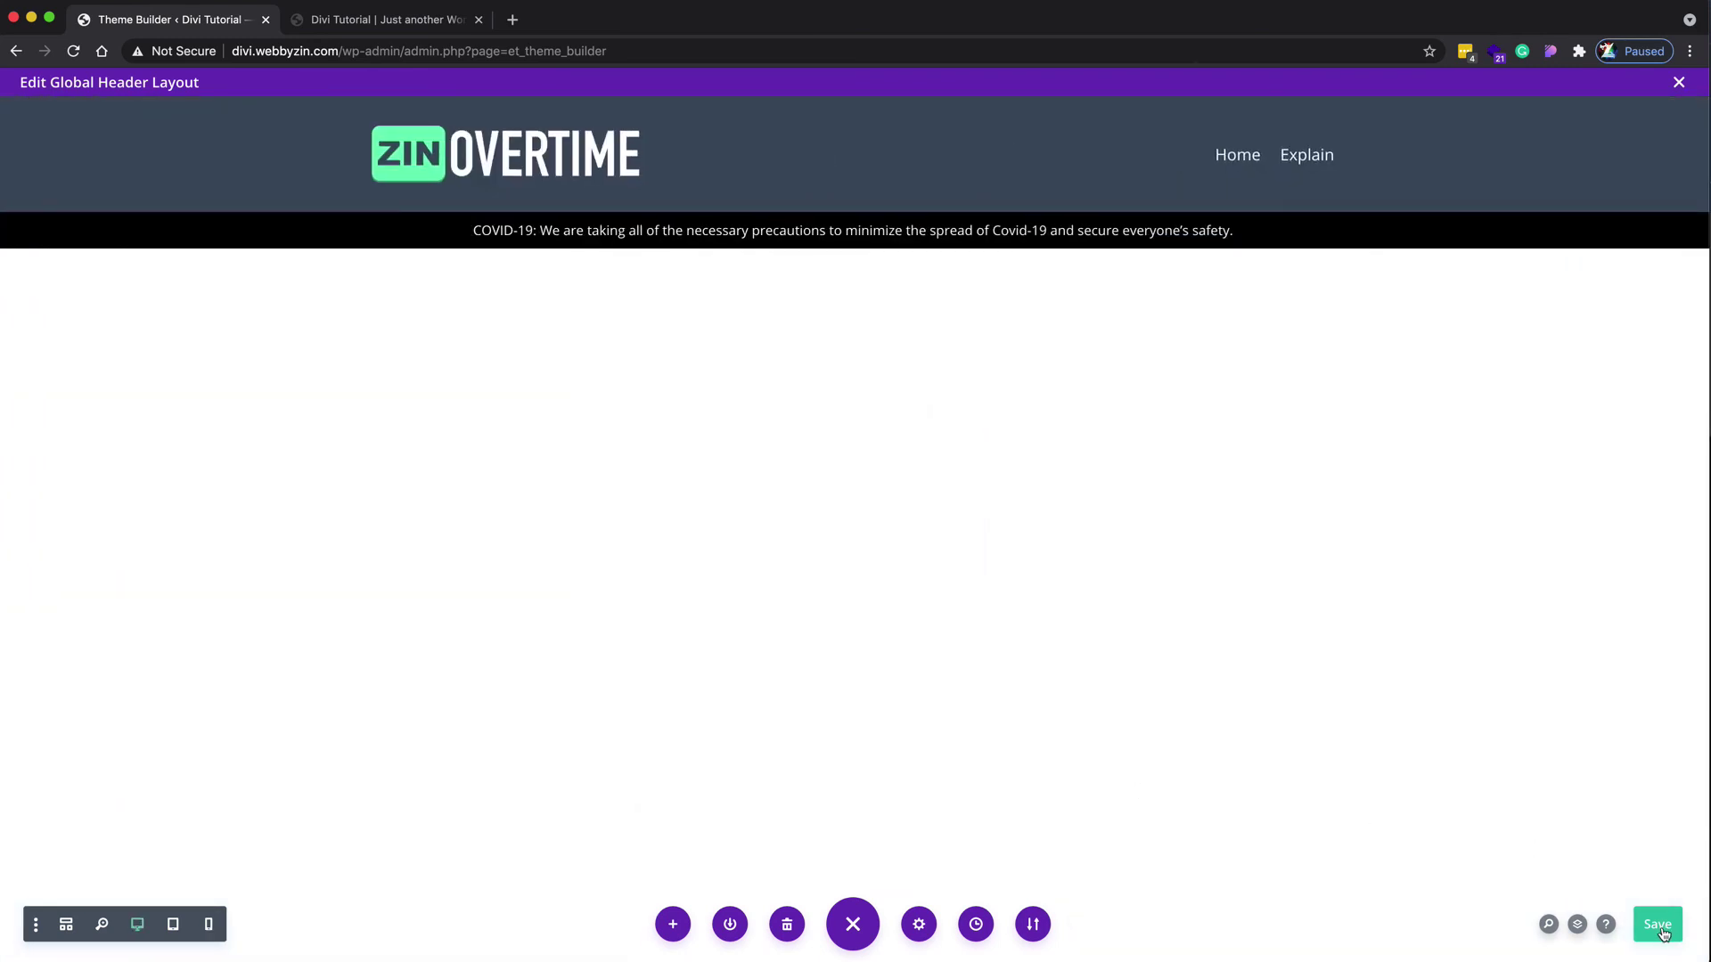
pyautogui.click(1659, 930)
pyautogui.click(428, 23)
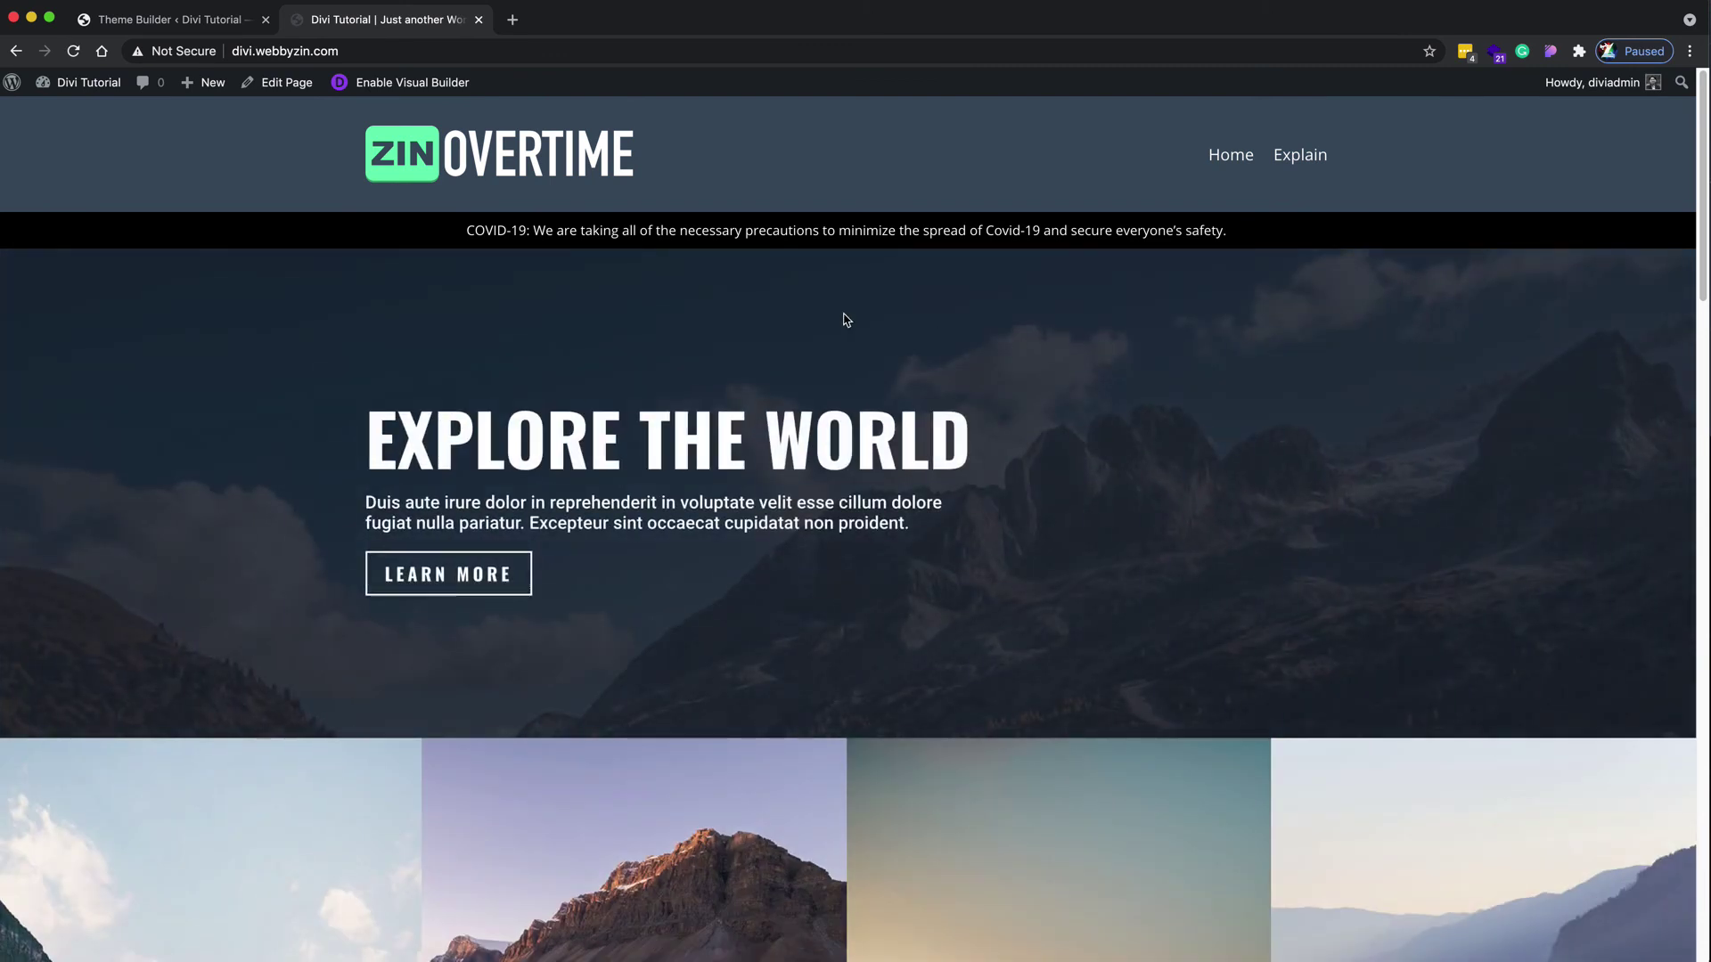
# Step: Inspect the home page in device emulation as an iPad and as an iPhone X to examine the notice bar's scrolling text
pyautogui.rightClick(1033, 448)
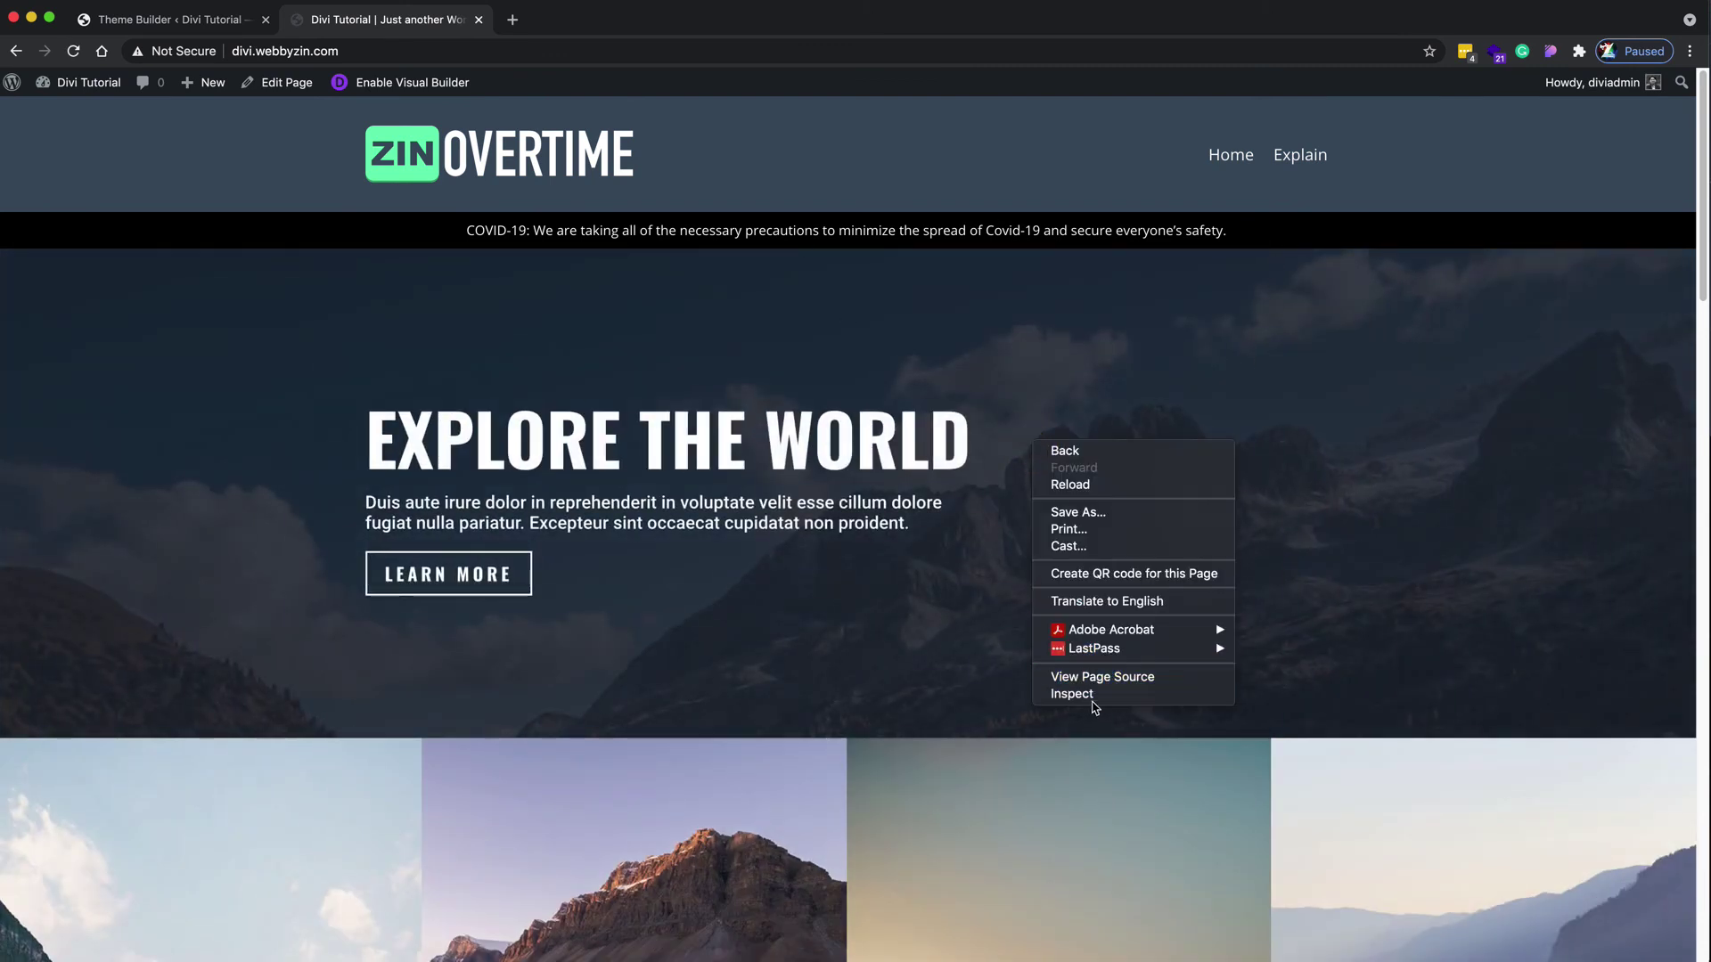
pyautogui.click(1089, 693)
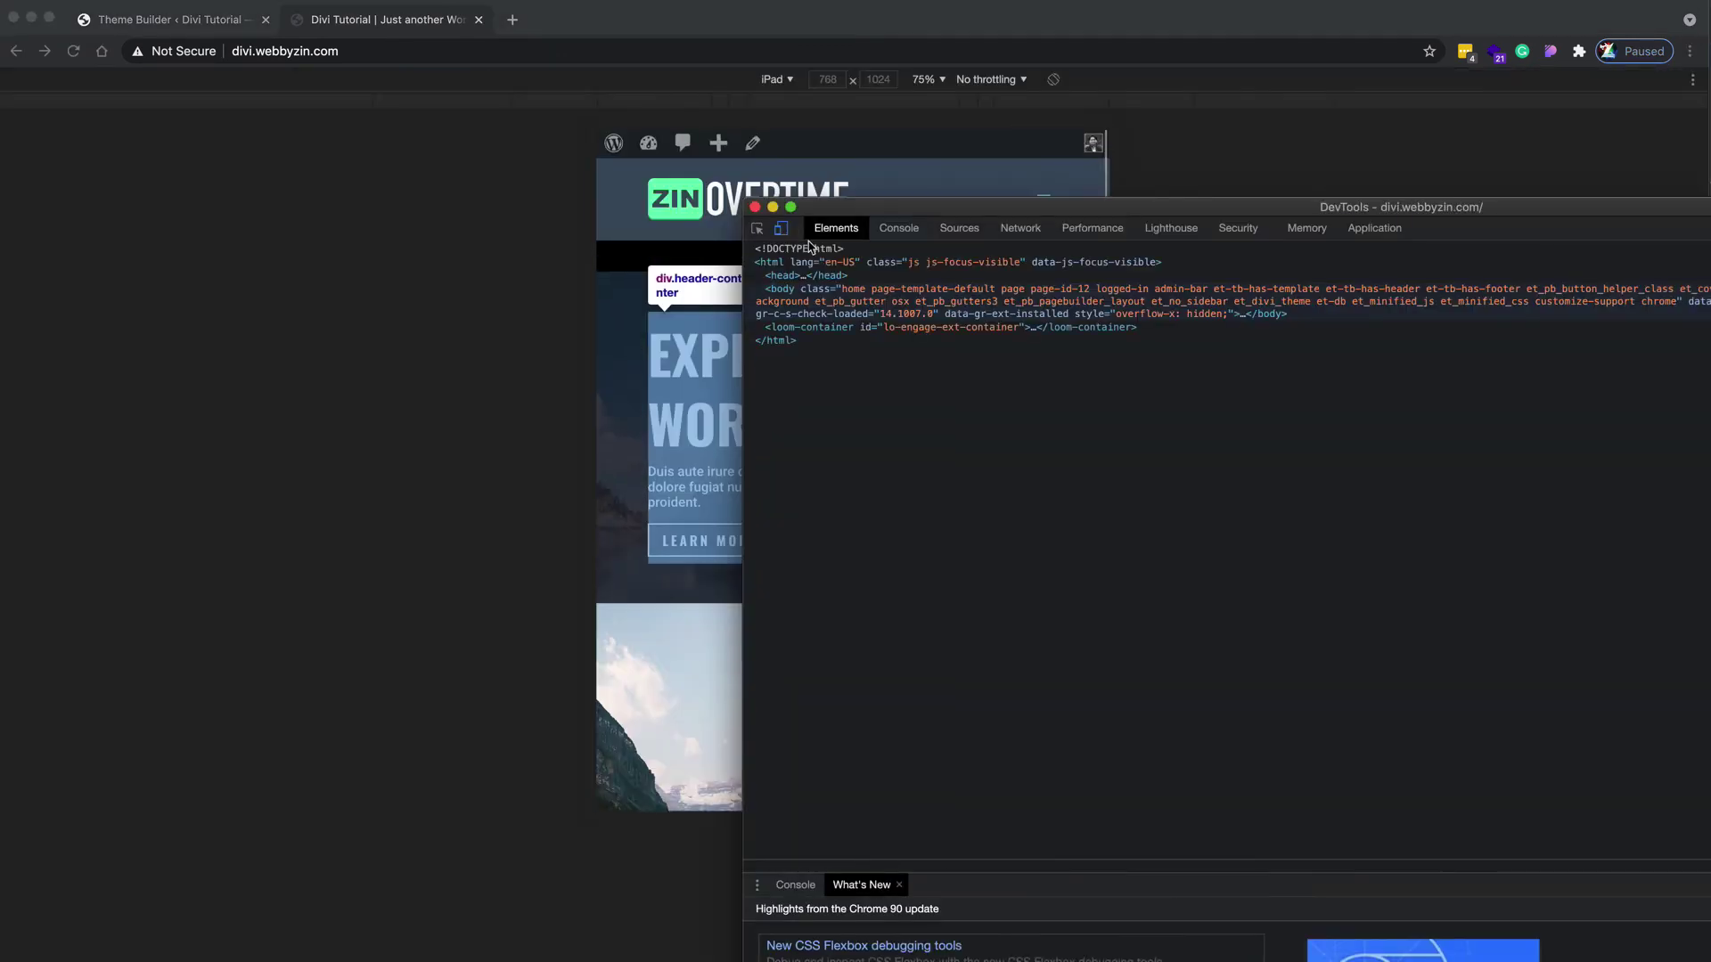
pyautogui.click(585, 356)
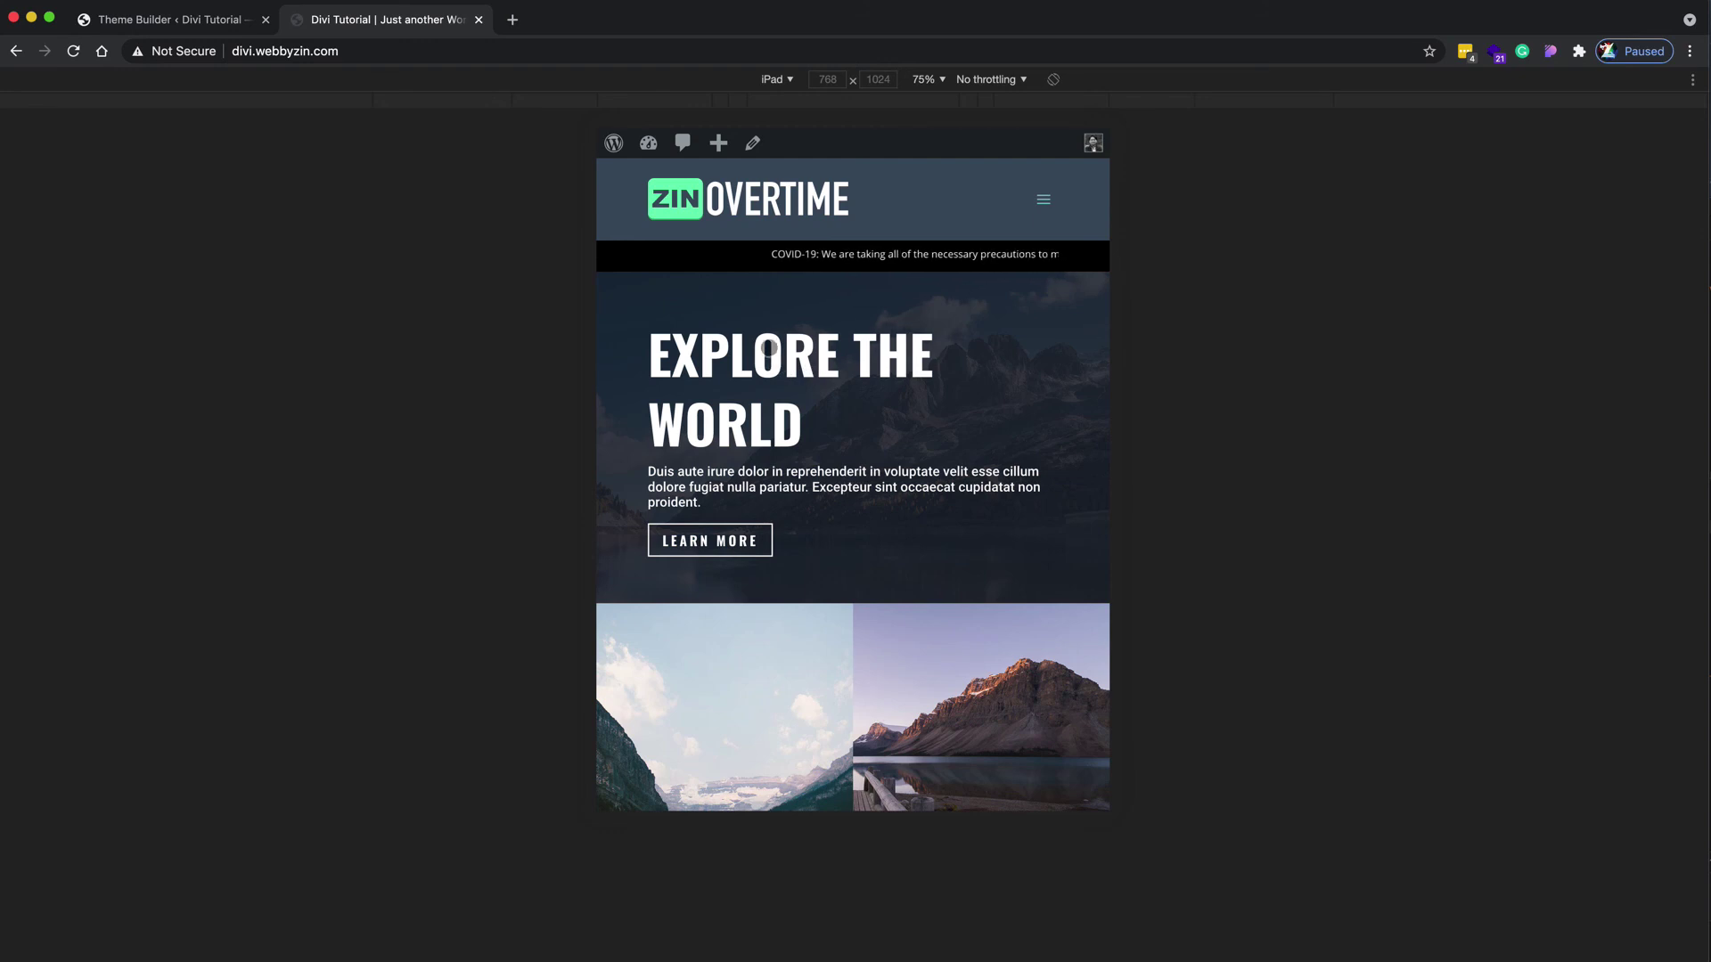
pyautogui.click(774, 79)
pyautogui.click(801, 246)
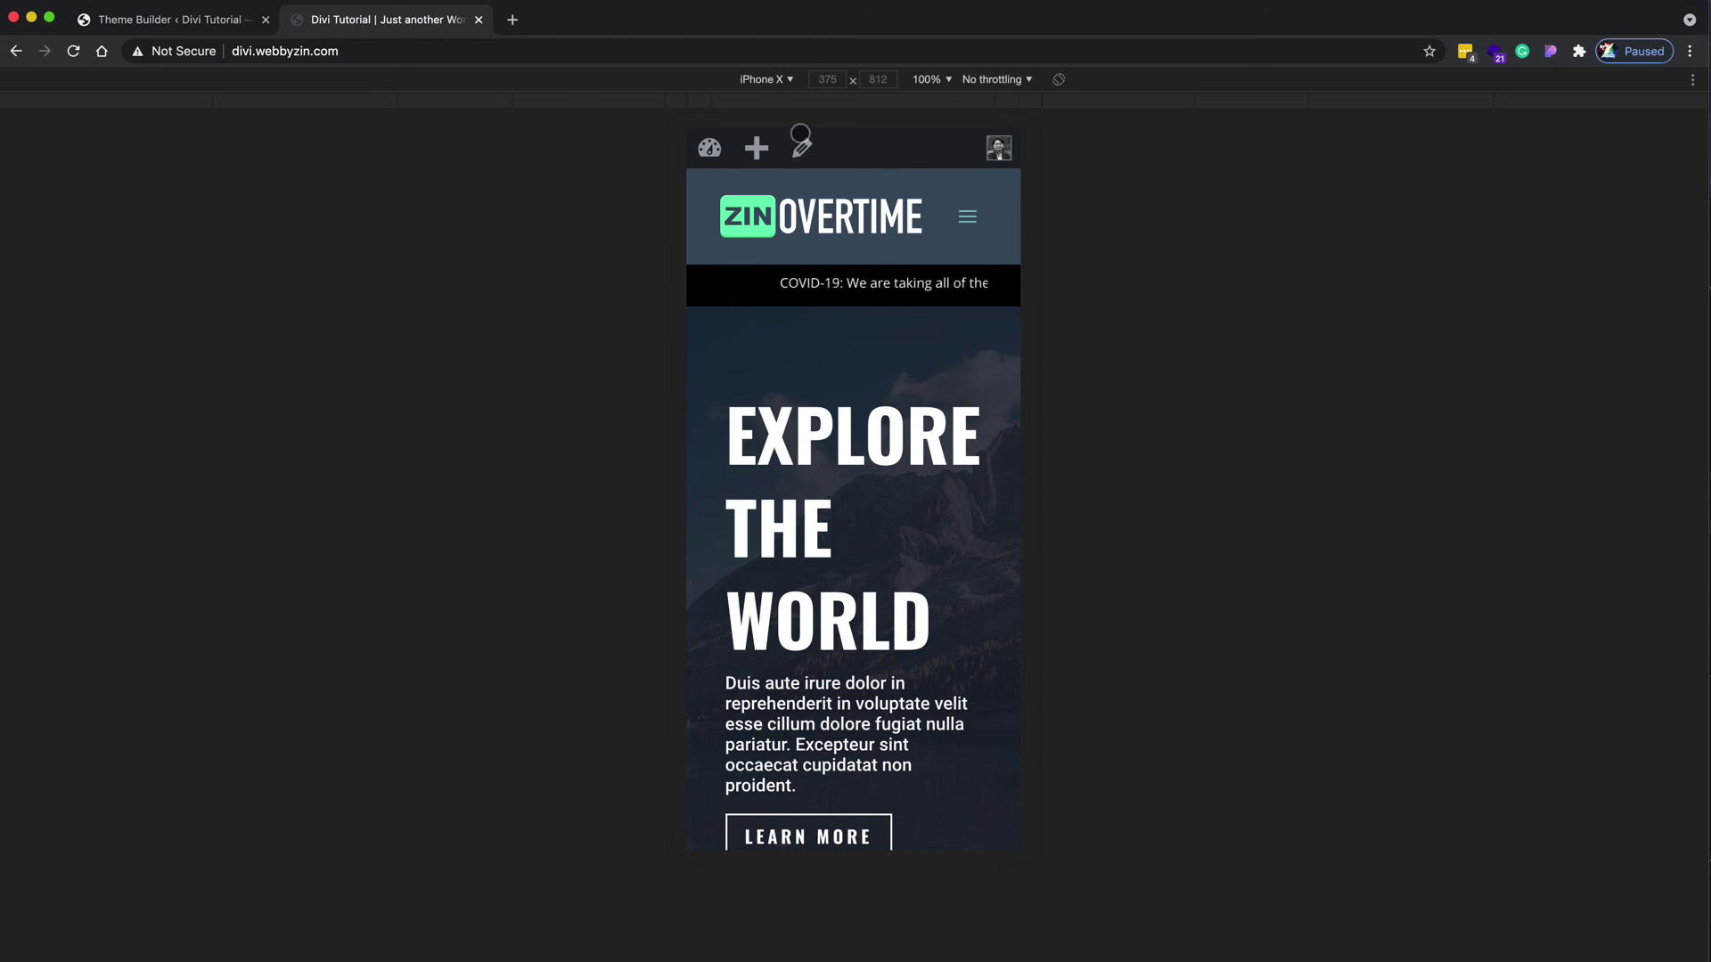
# Step: Close the developer tools and return to the Global Header layout
pyautogui.click(764, 79)
pyautogui.click(1596, 237)
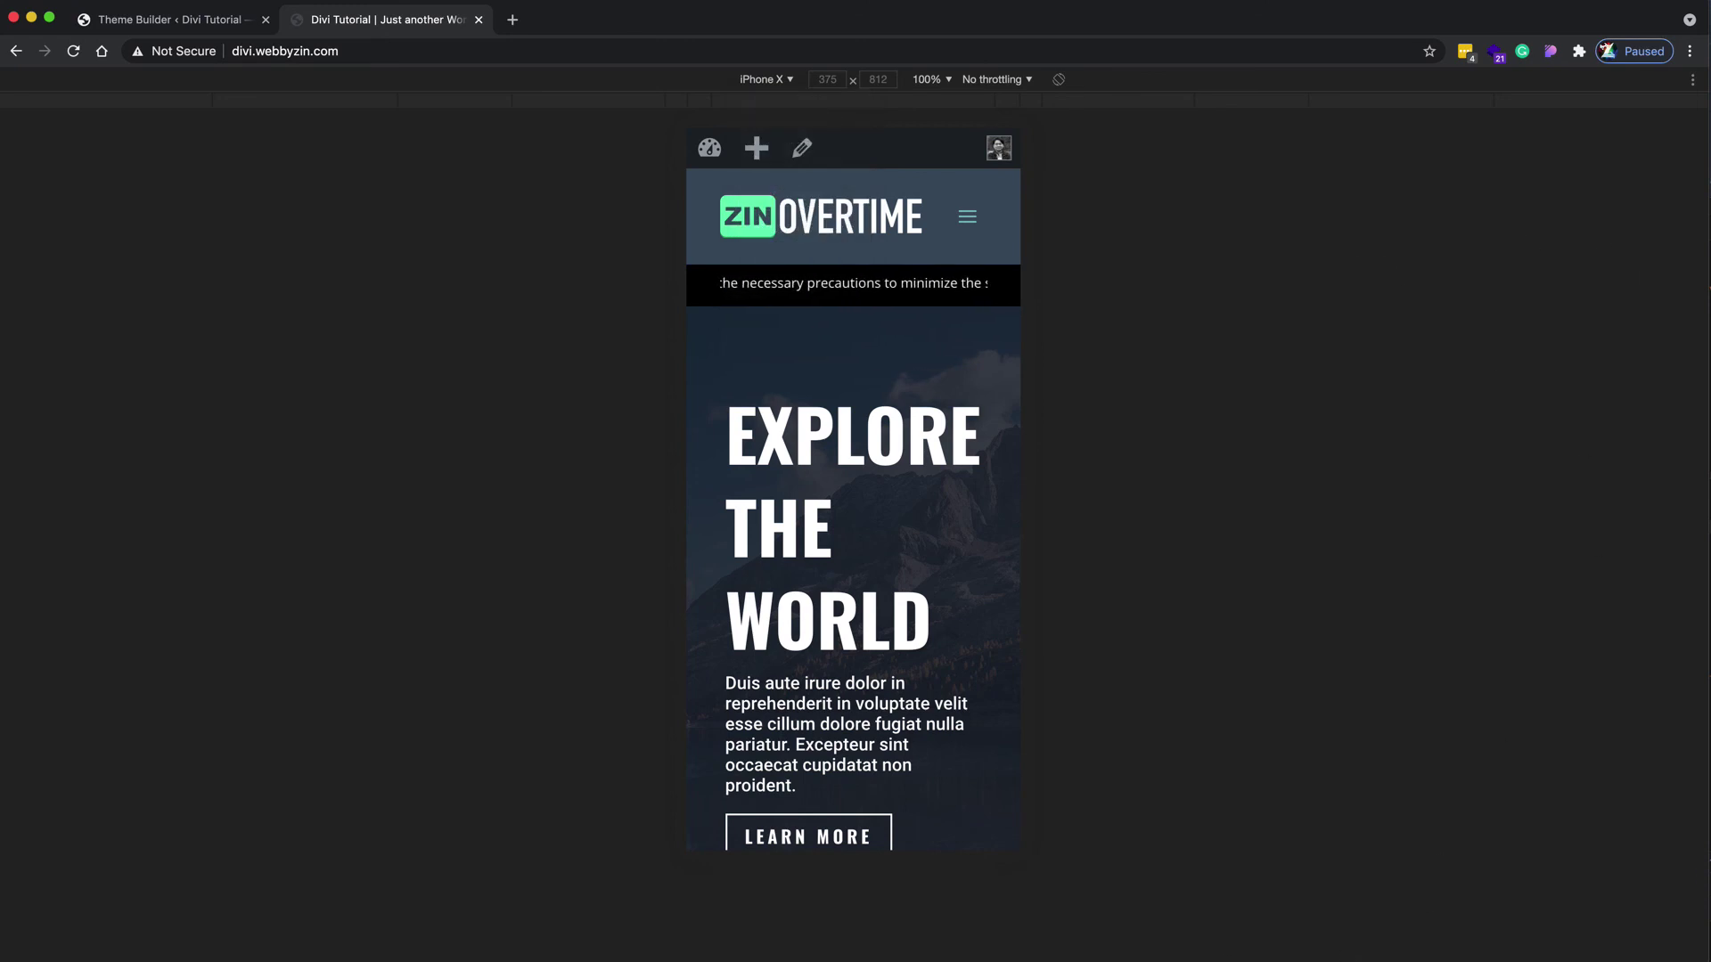
pyautogui.press('super+alt+i')
pyautogui.click(753, 210)
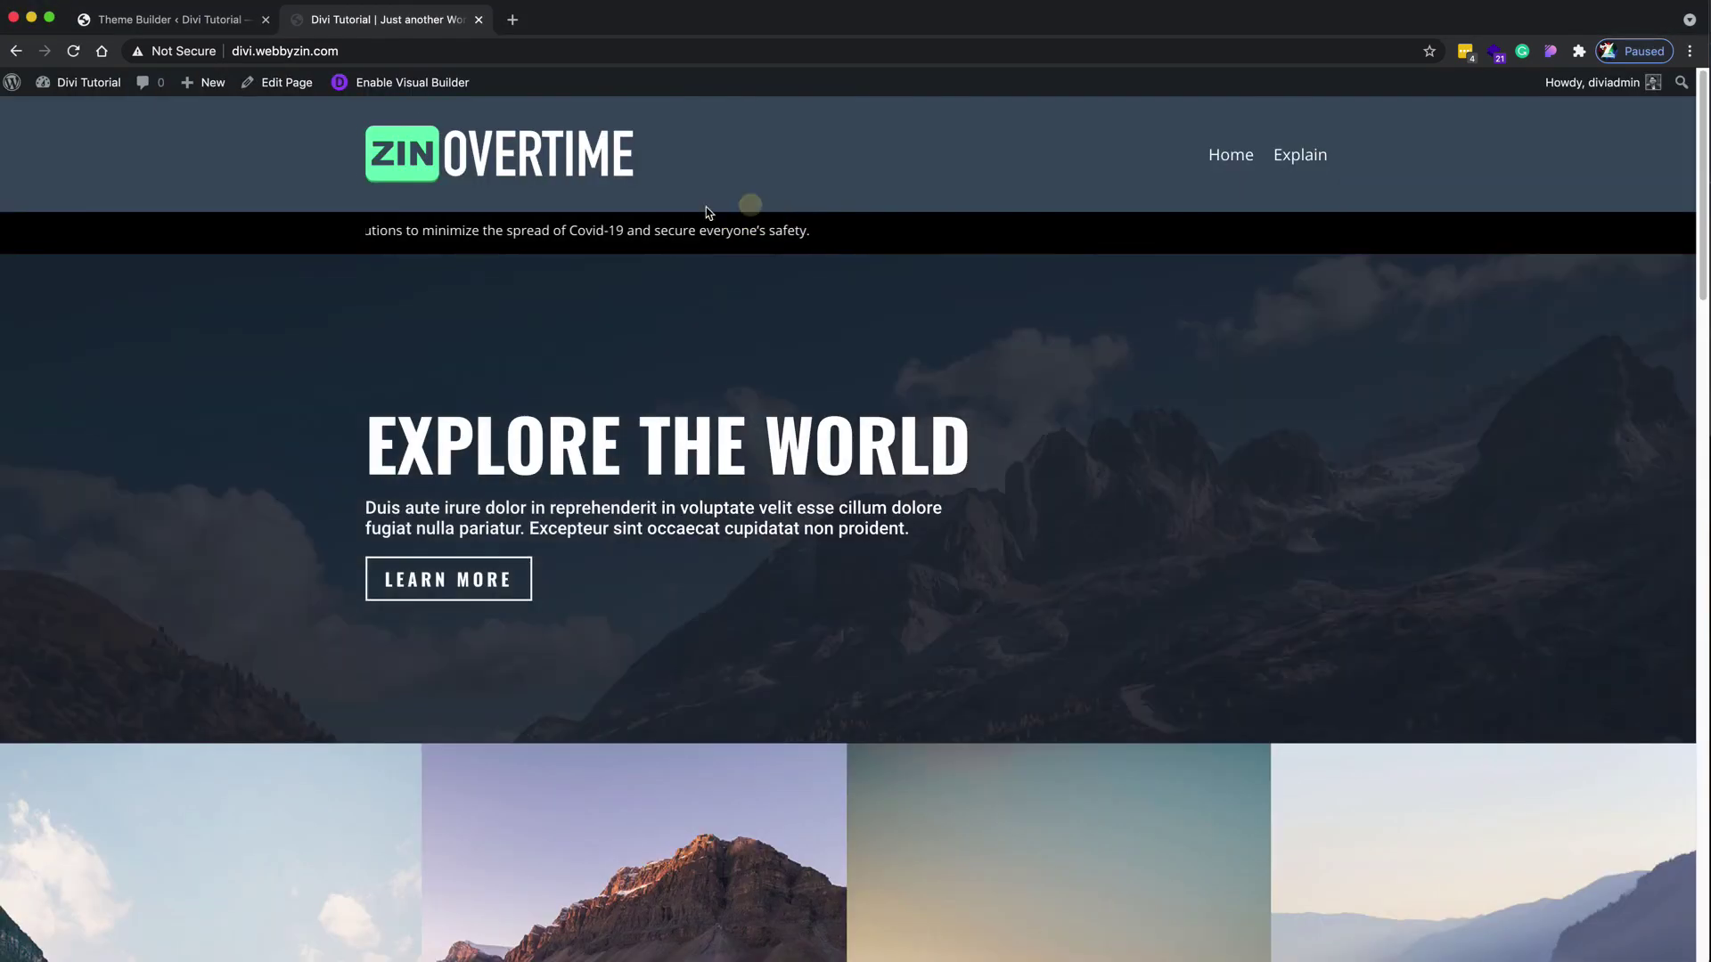
pyautogui.click(207, 20)
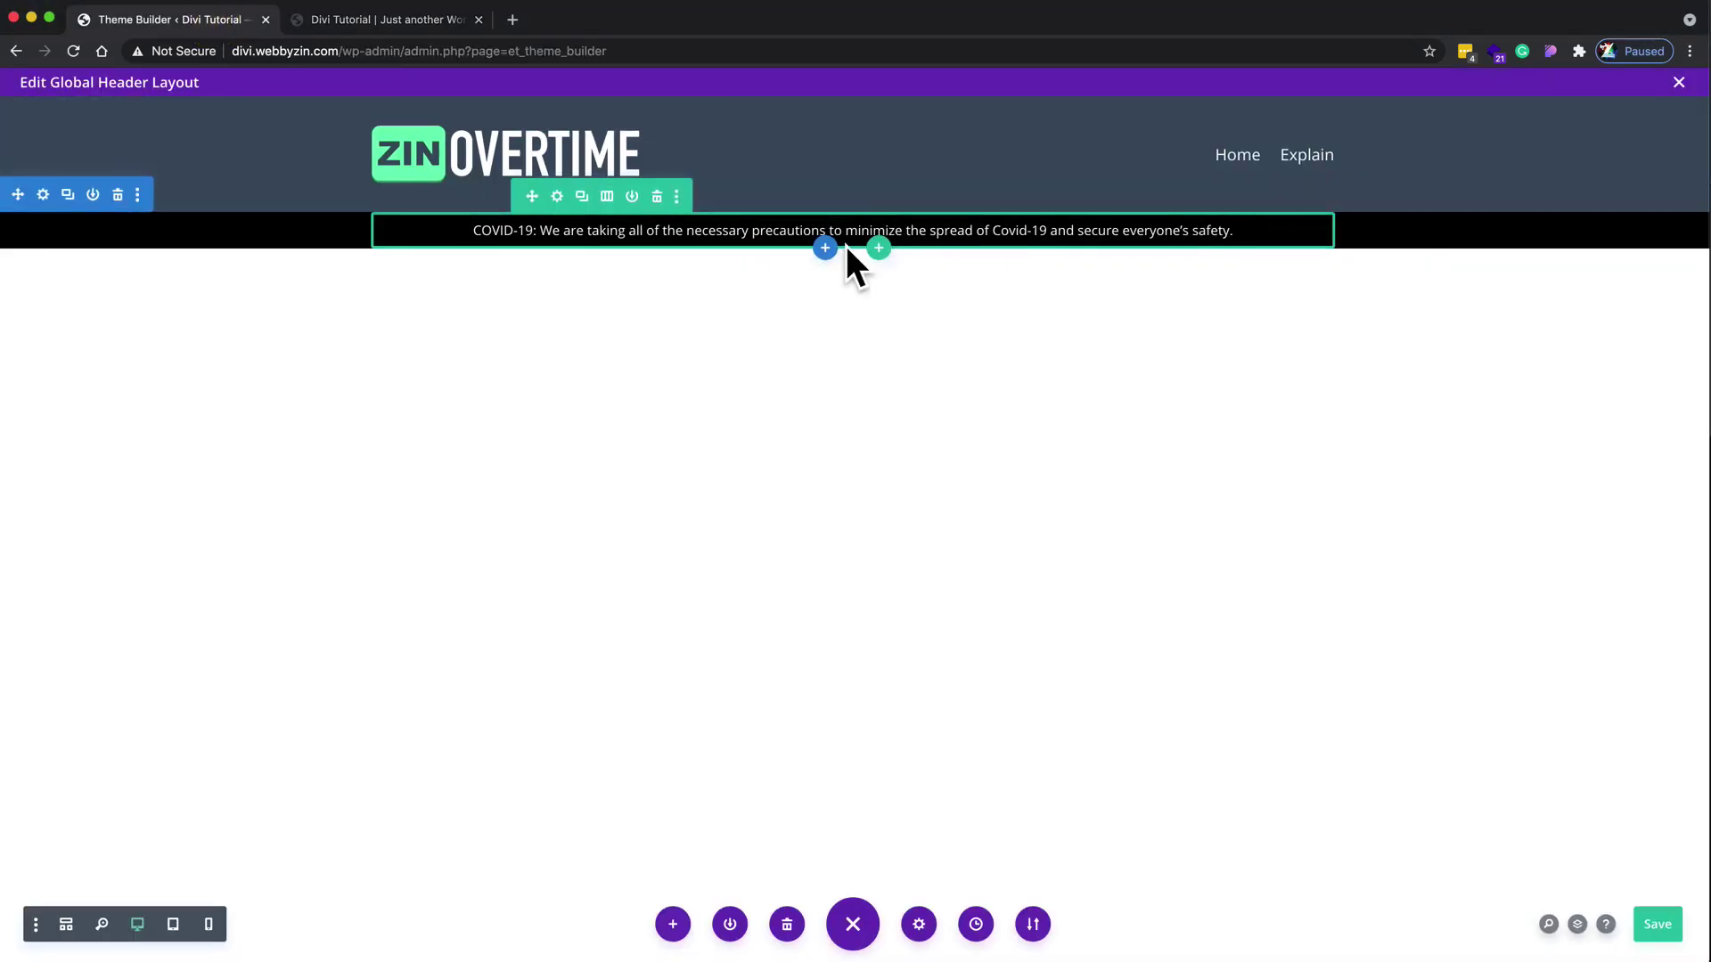
# Step: Link the COVID-19 notice's row to the Explain page with a dynamic Page Link, and save the row settings and the header layout
pyautogui.click(557, 197)
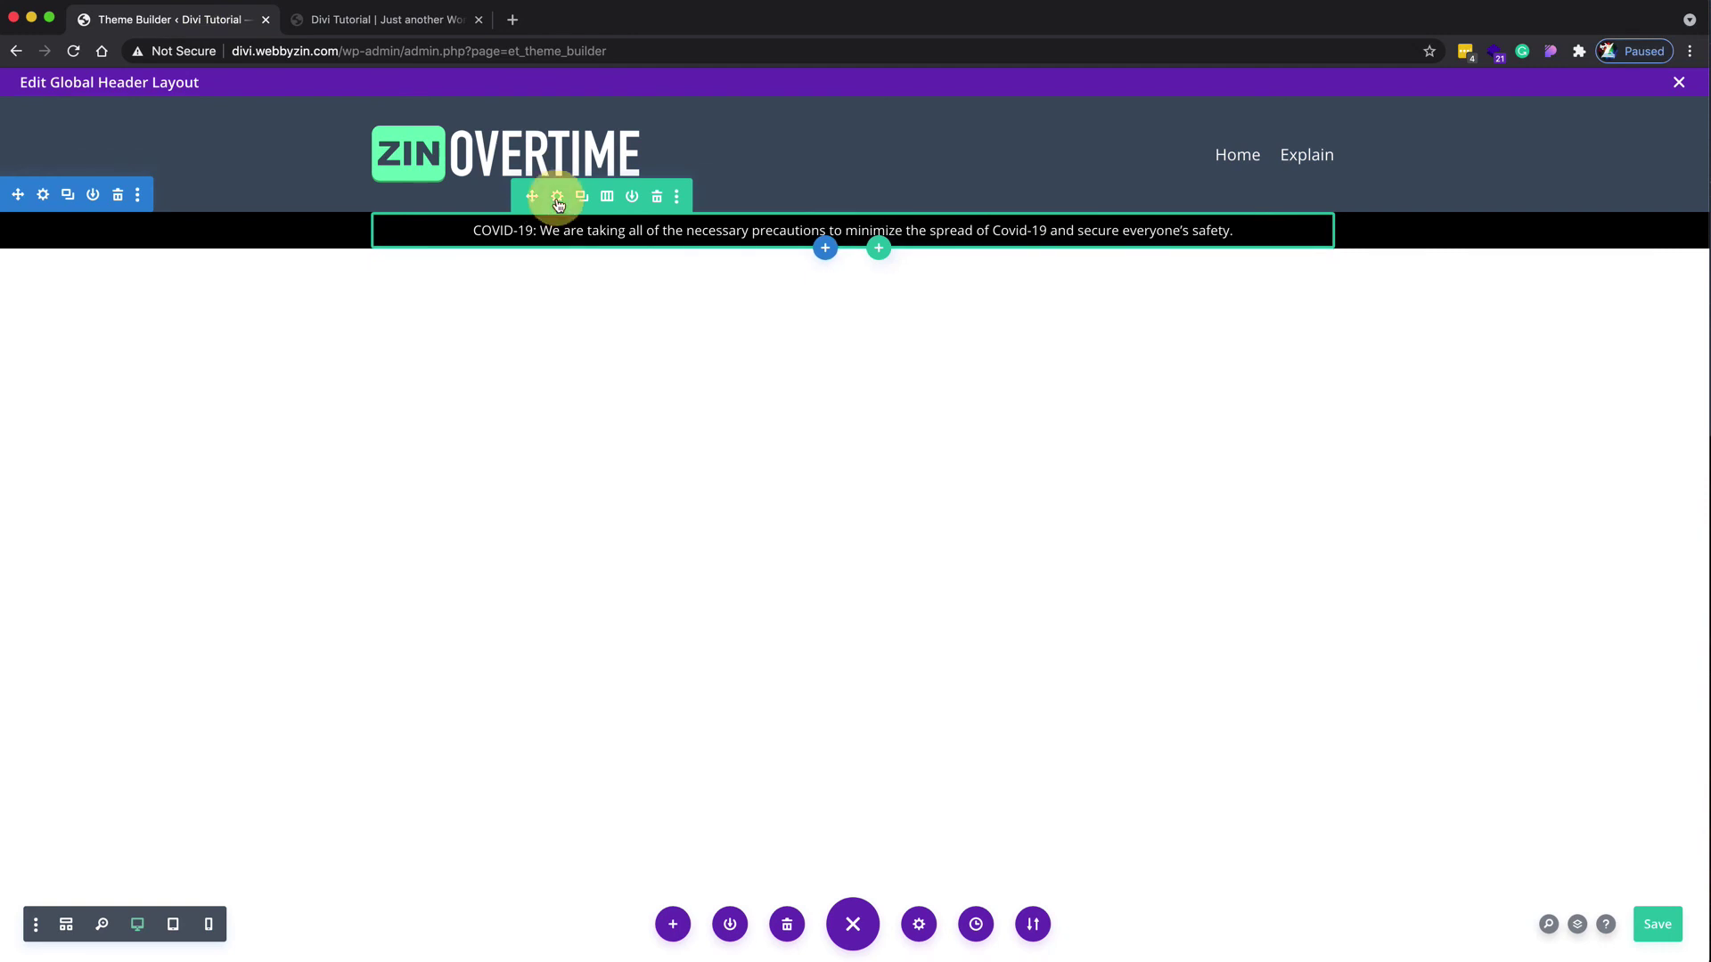
pyautogui.scroll(-3, 713, 682)
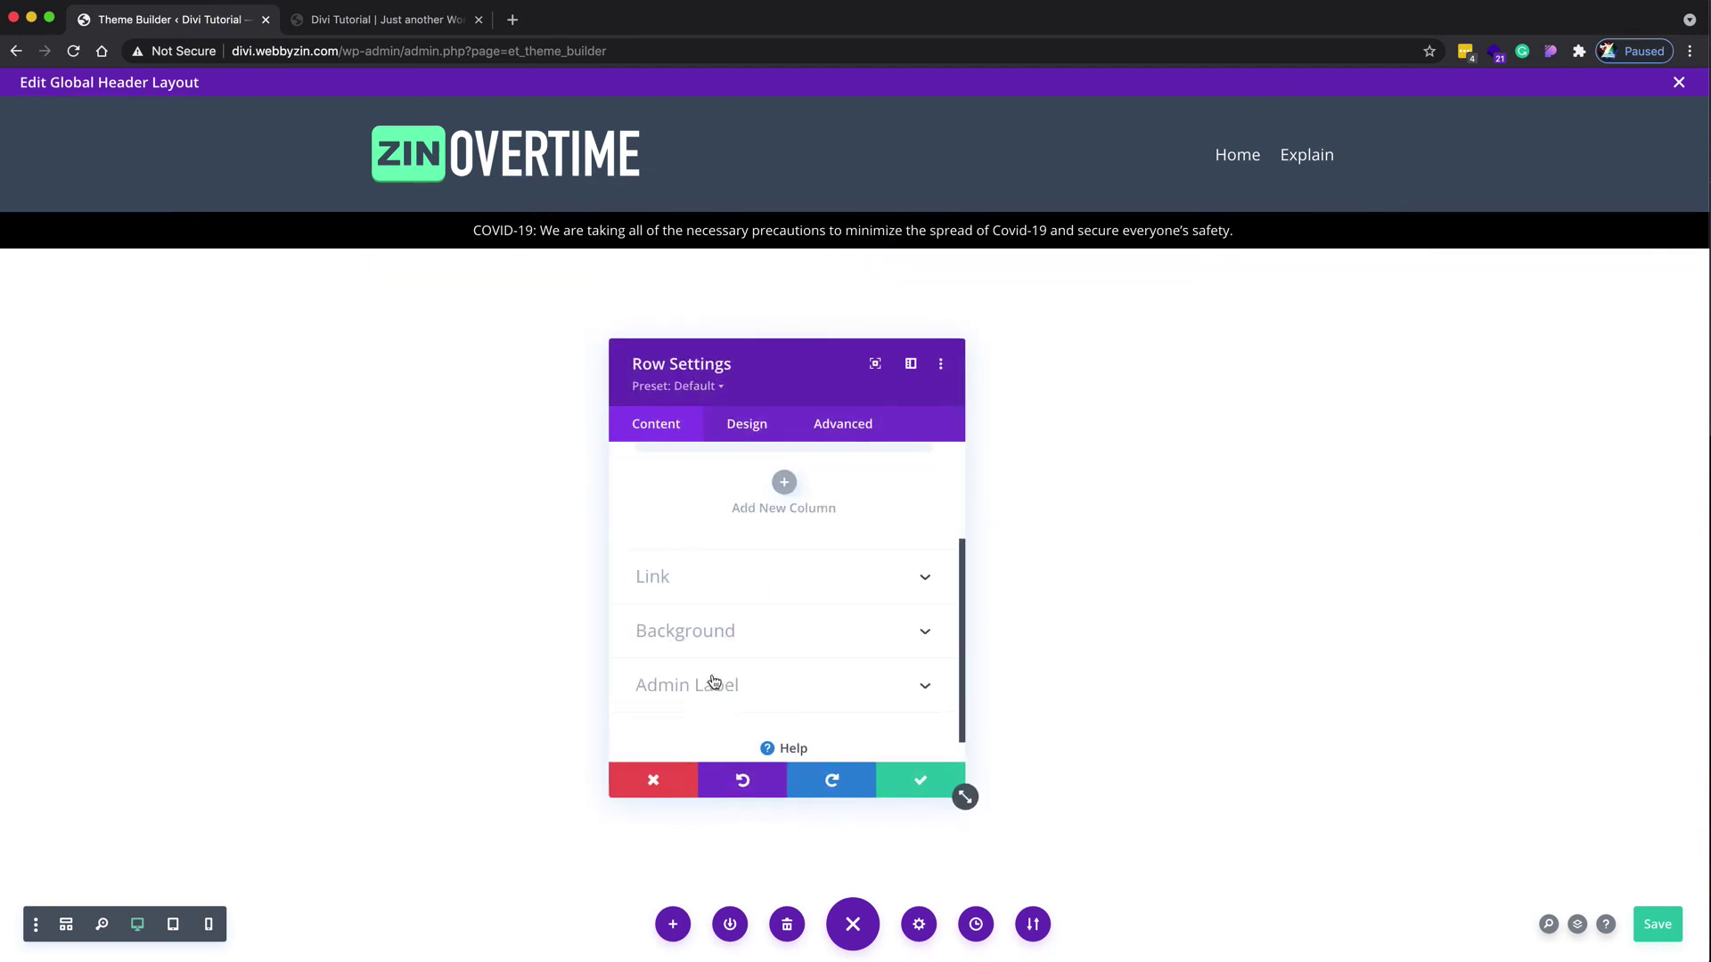
pyautogui.click(684, 571)
pyautogui.click(714, 567)
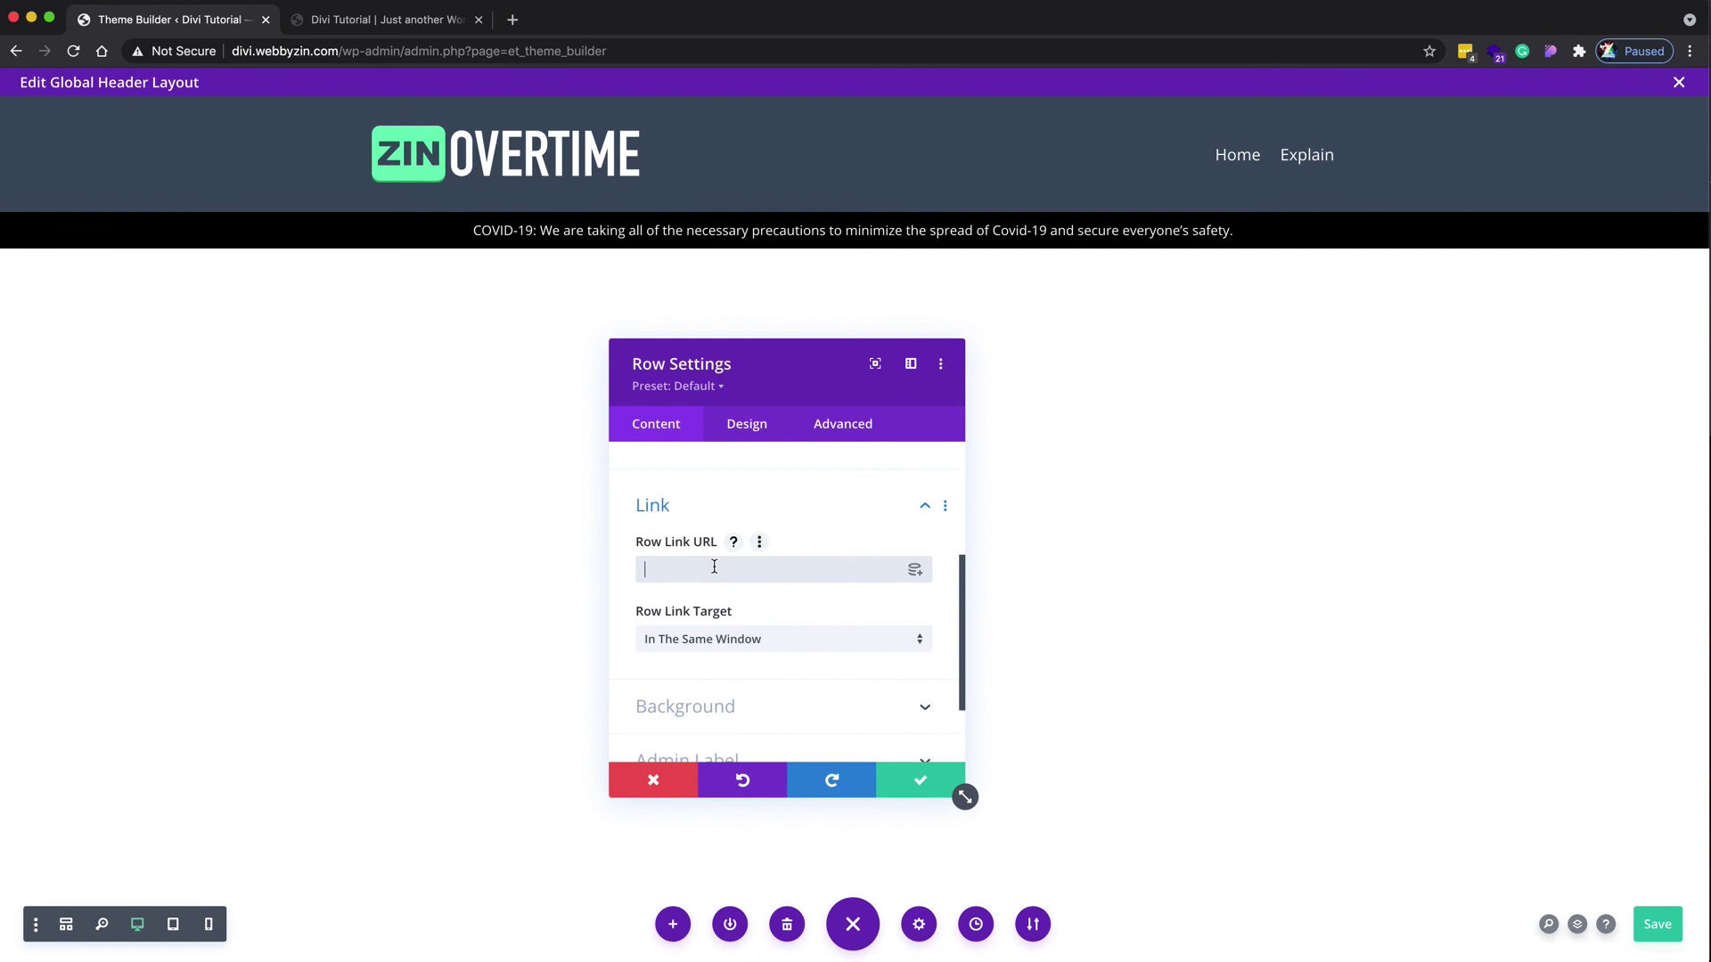
pyautogui.click(914, 571)
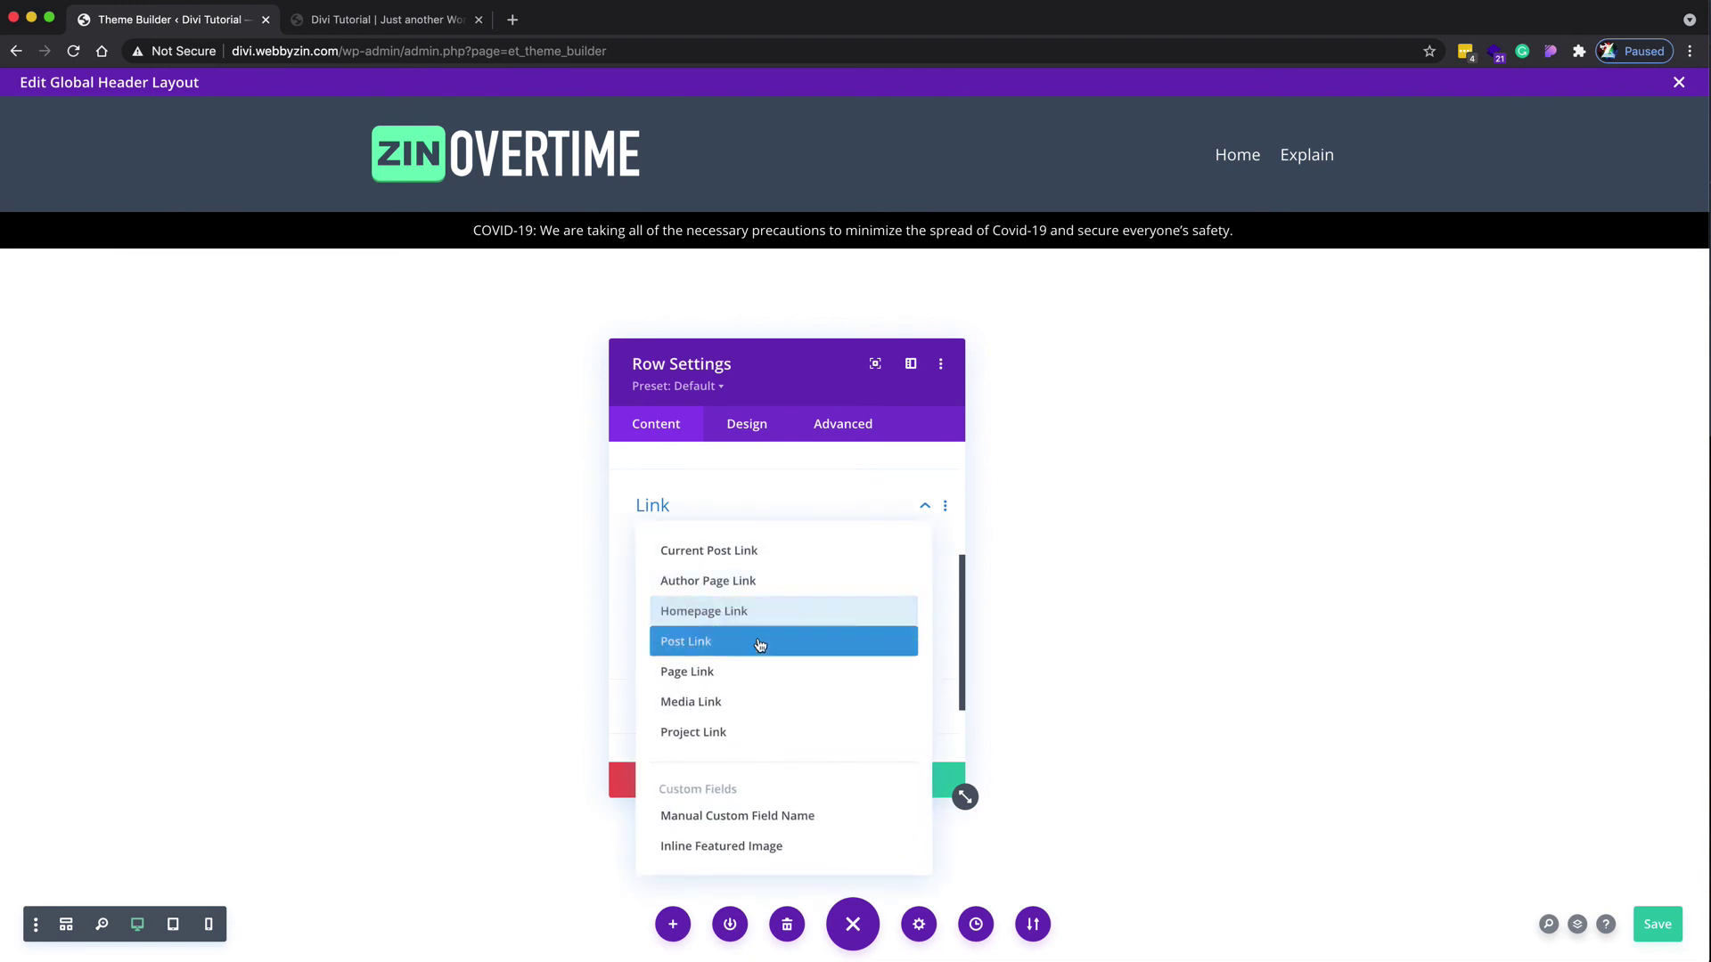
pyautogui.click(758, 671)
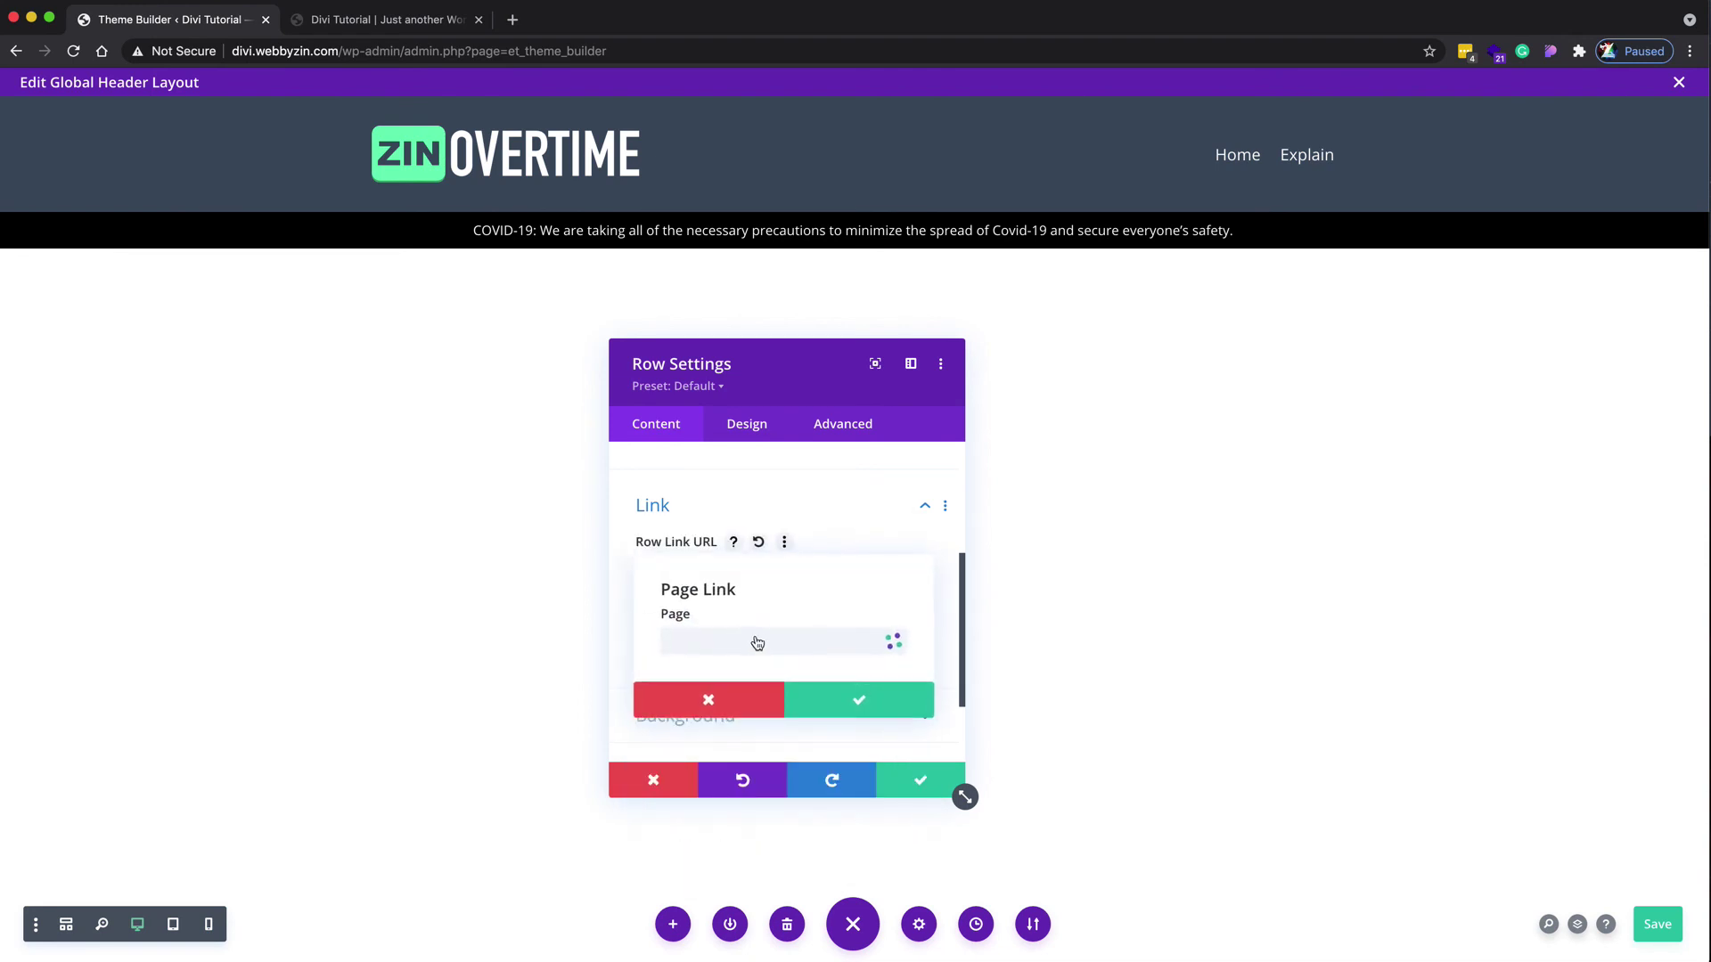
pyautogui.click(762, 647)
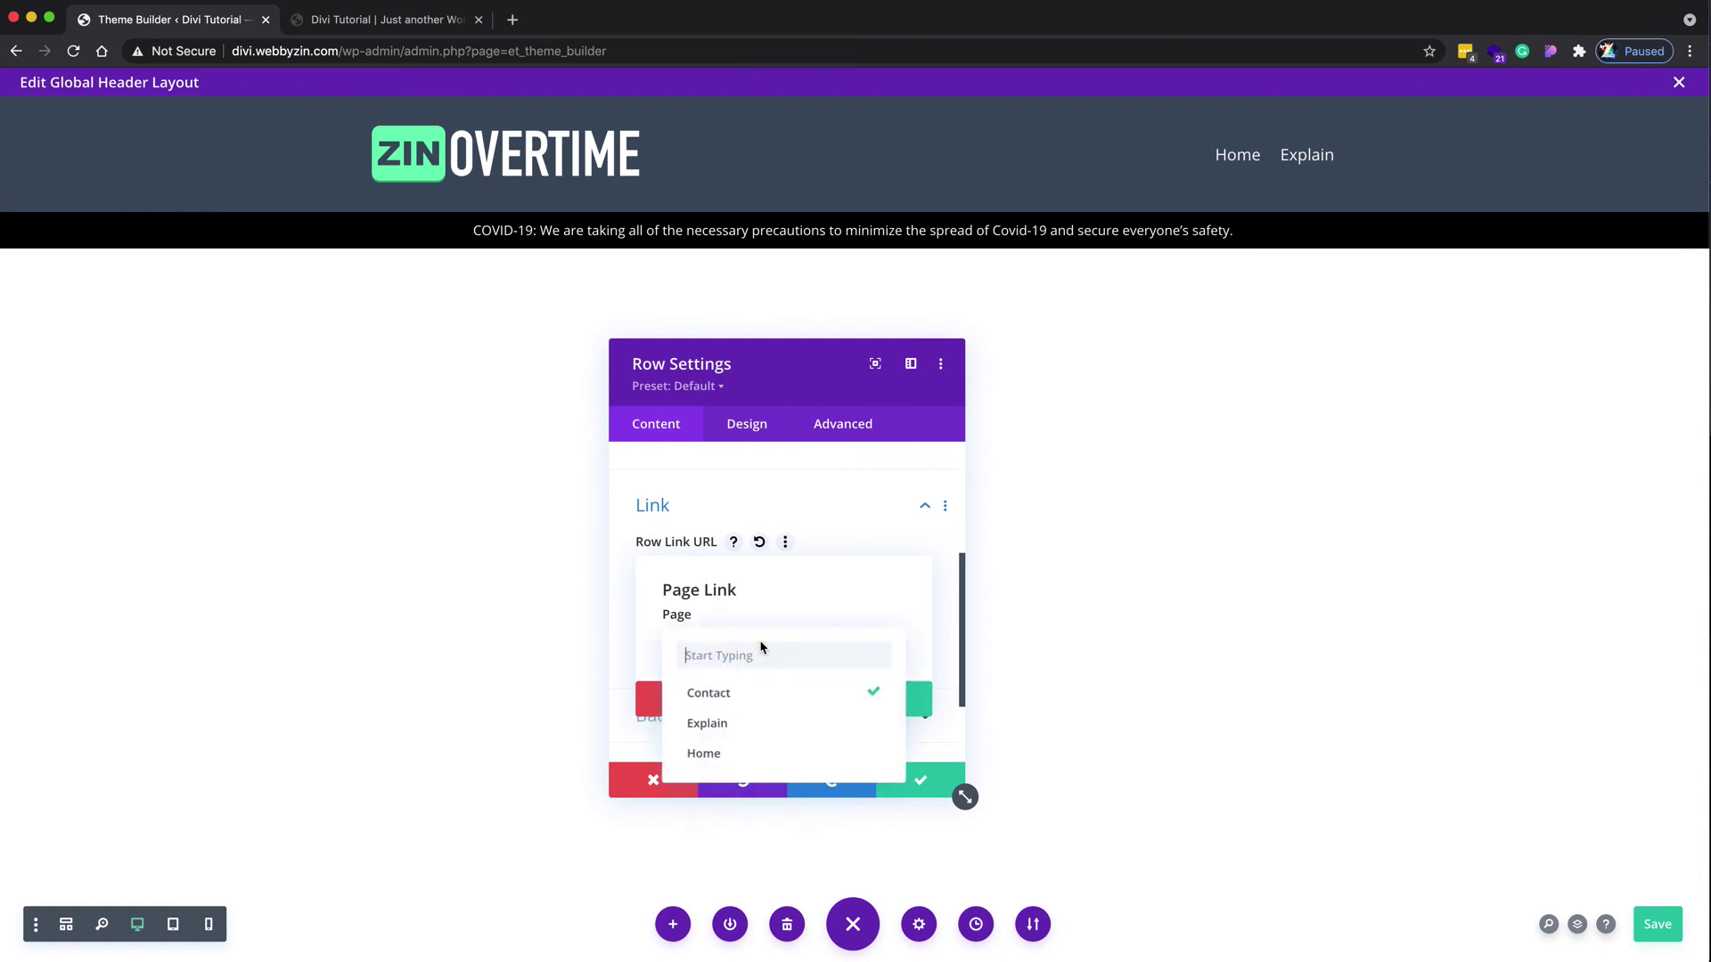
pyautogui.click(746, 730)
pyautogui.click(846, 703)
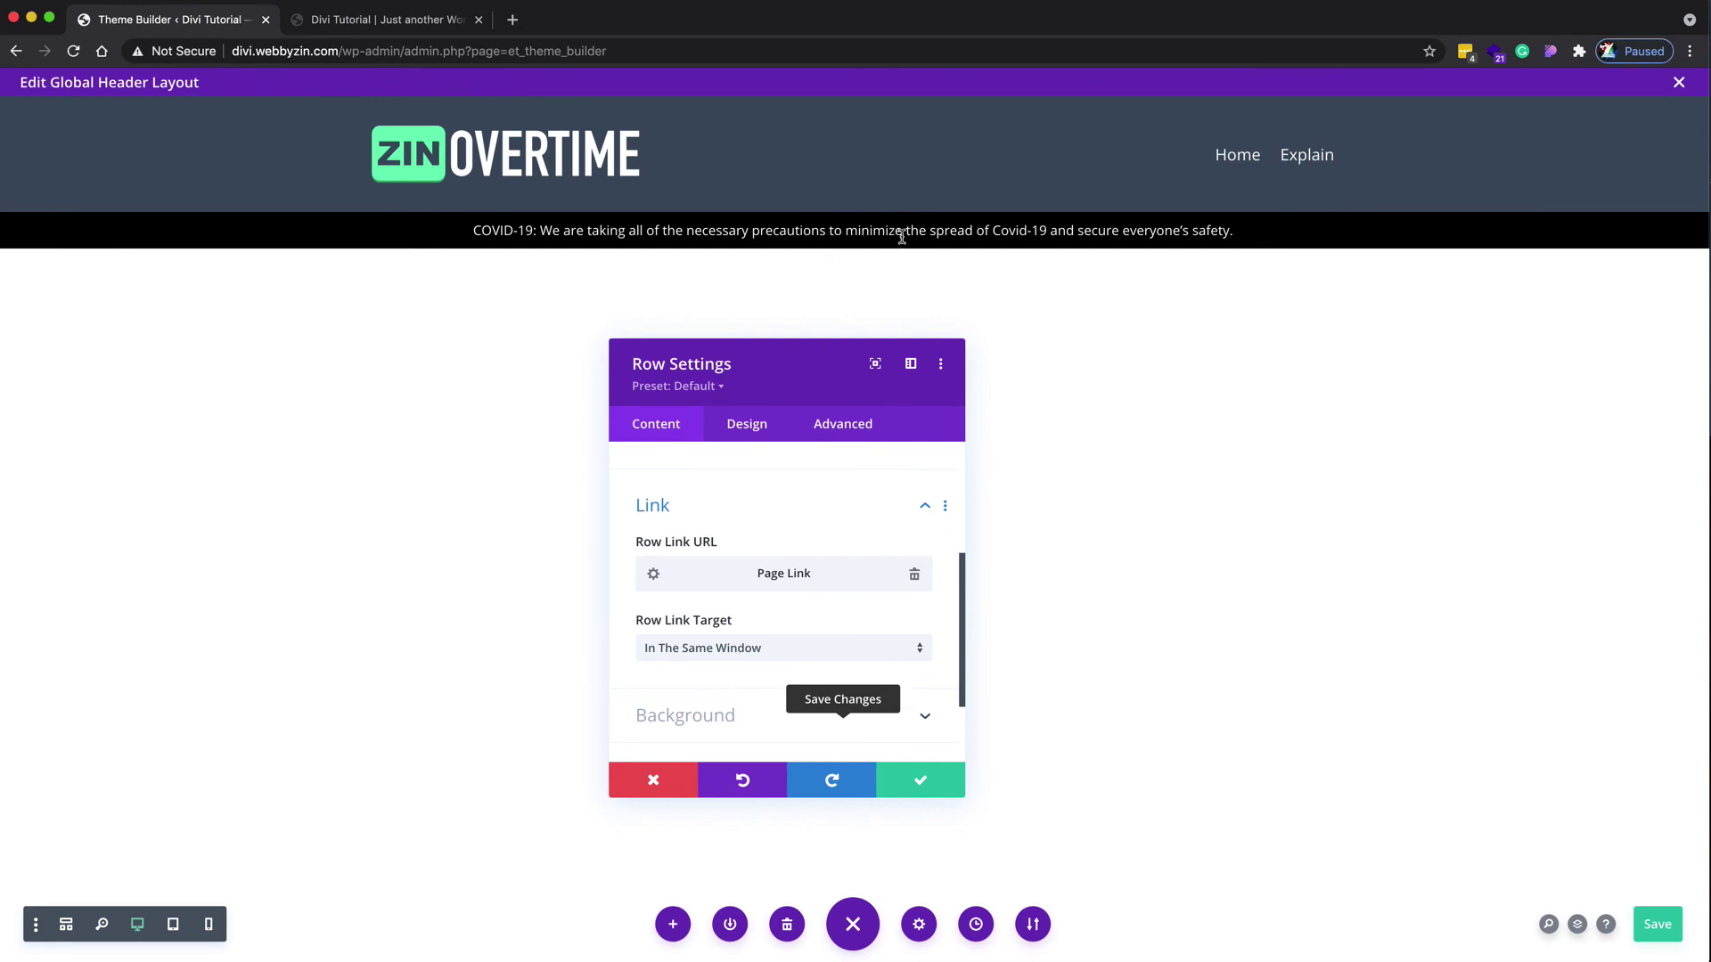
pyautogui.click(919, 781)
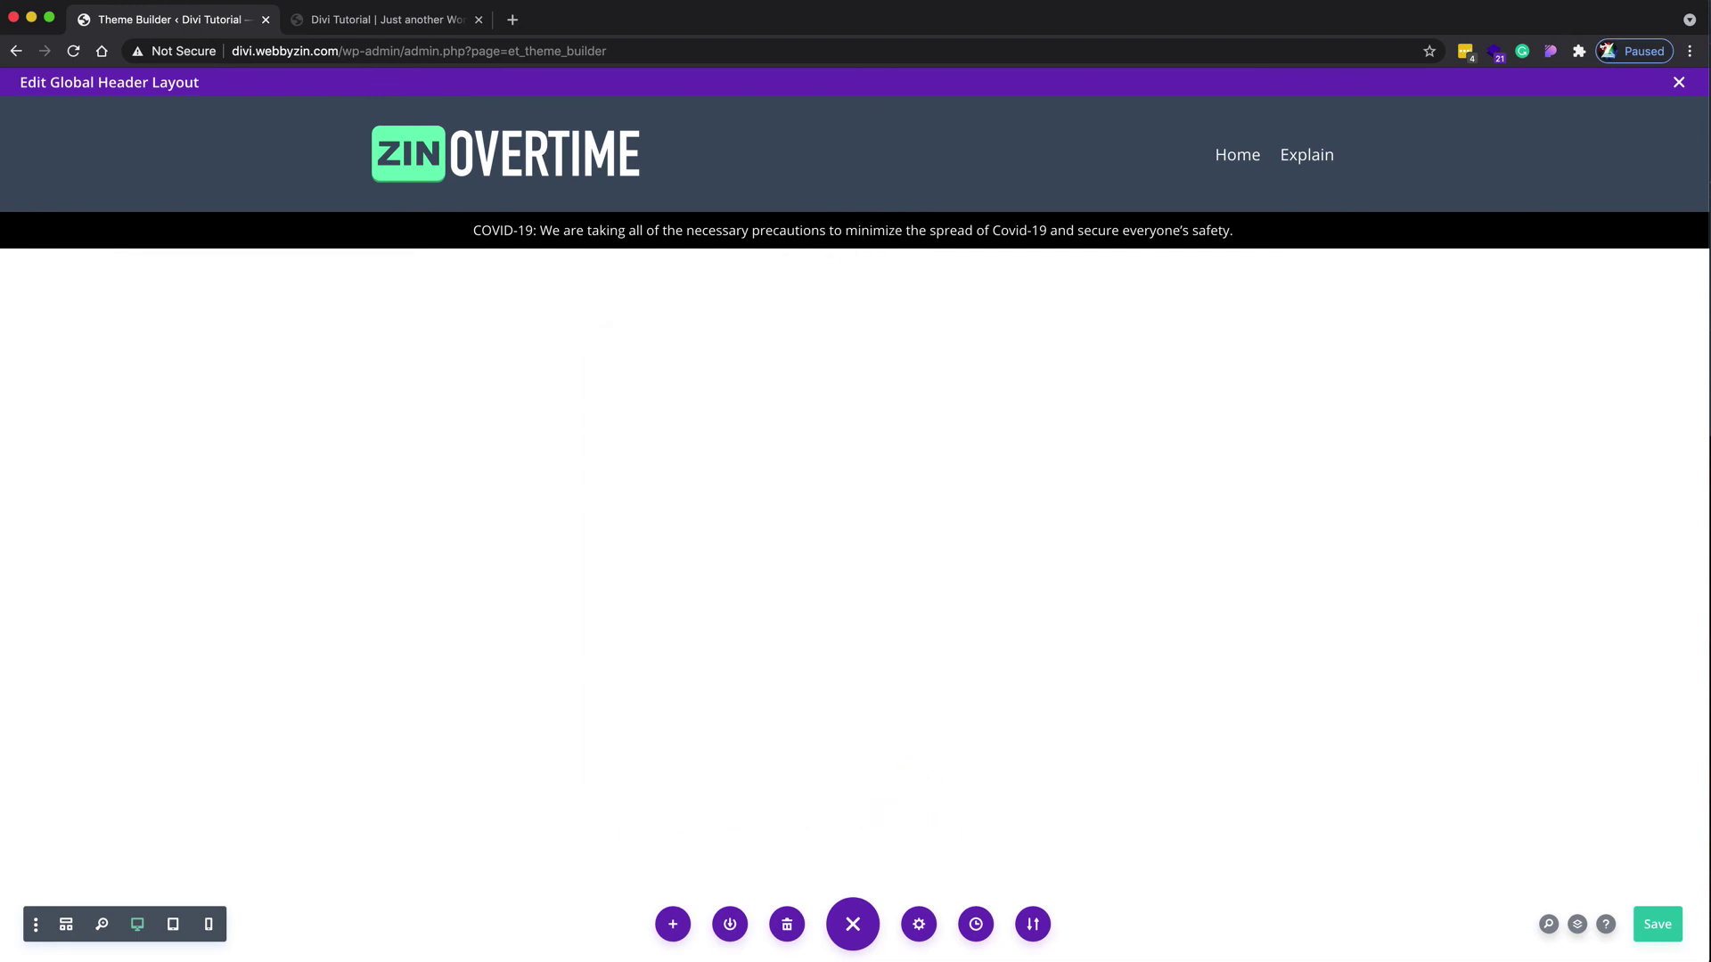
pyautogui.click(1663, 927)
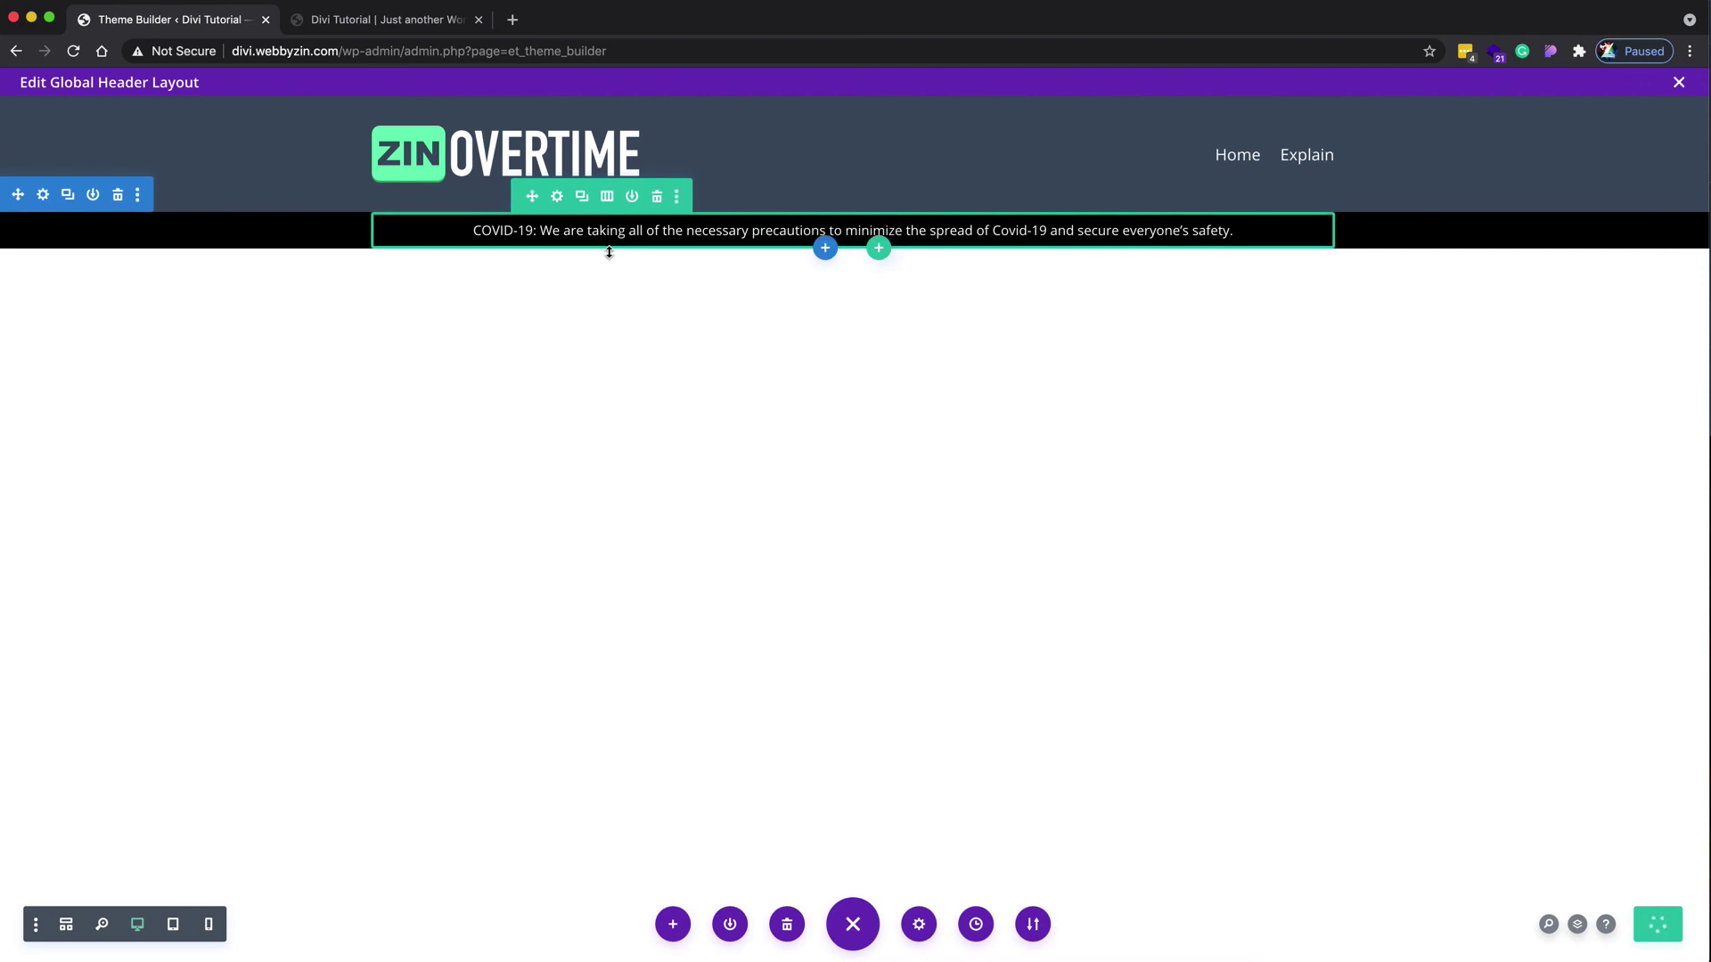
# Step: Switch to the home page in the browser and test the scrolling notice's link in iPhone X emulation
pyautogui.click(392, 20)
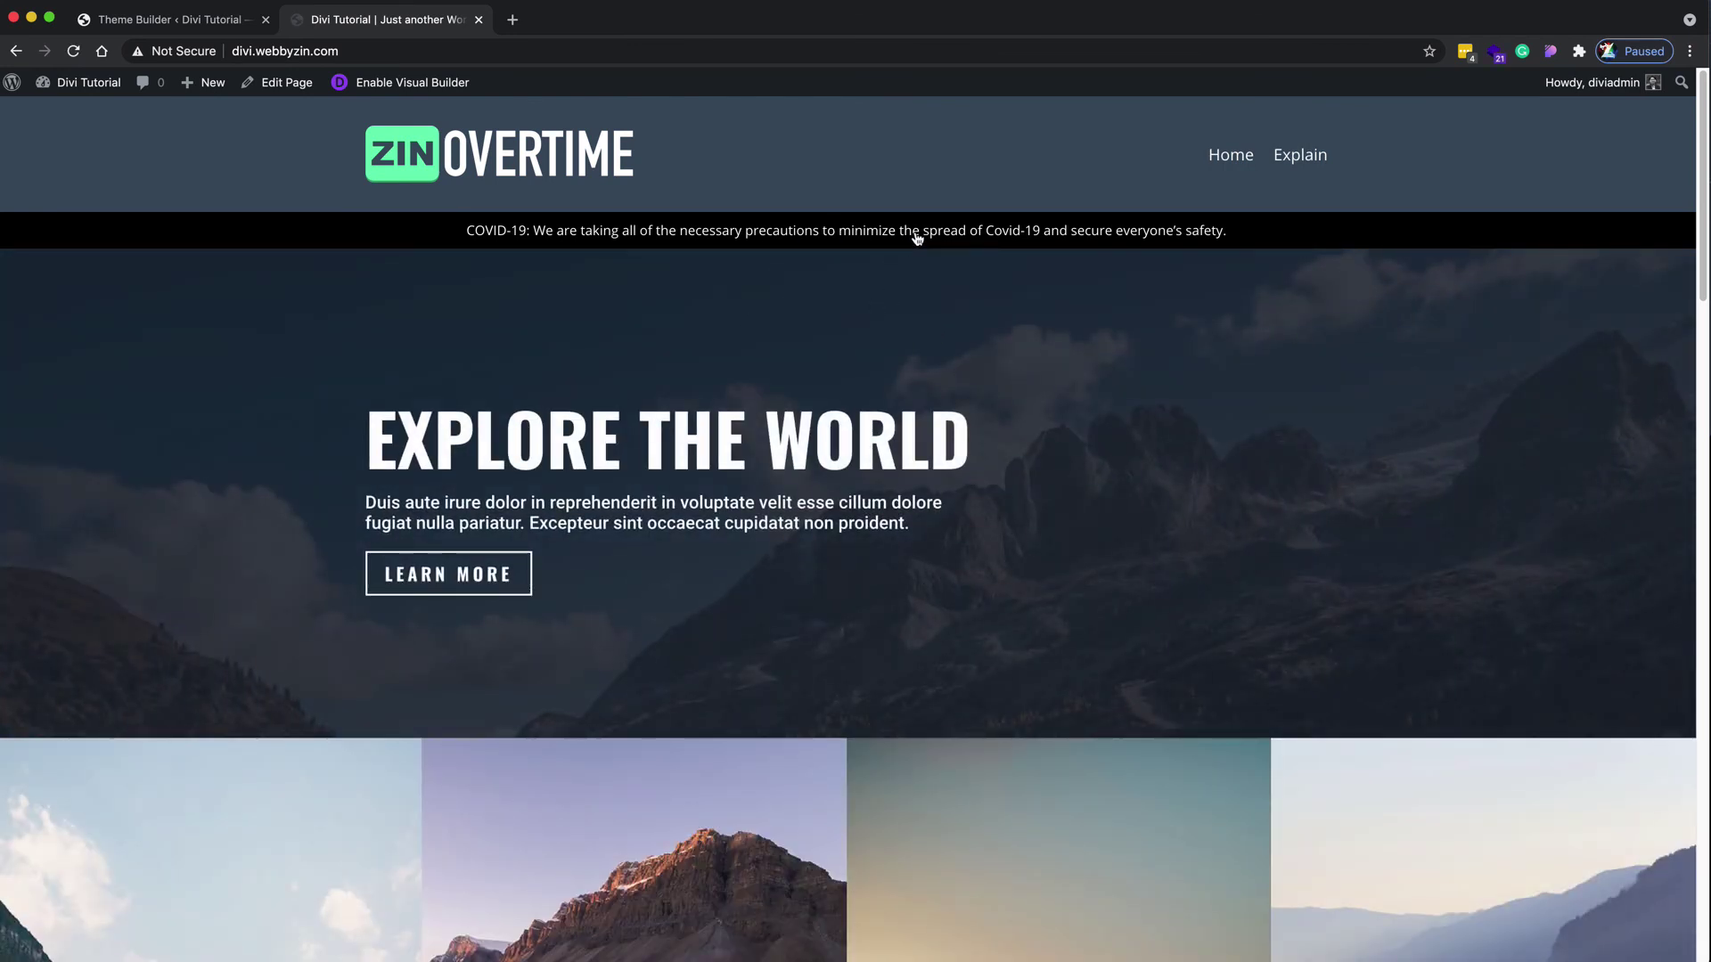
pyautogui.rightClick(913, 359)
pyautogui.click(986, 606)
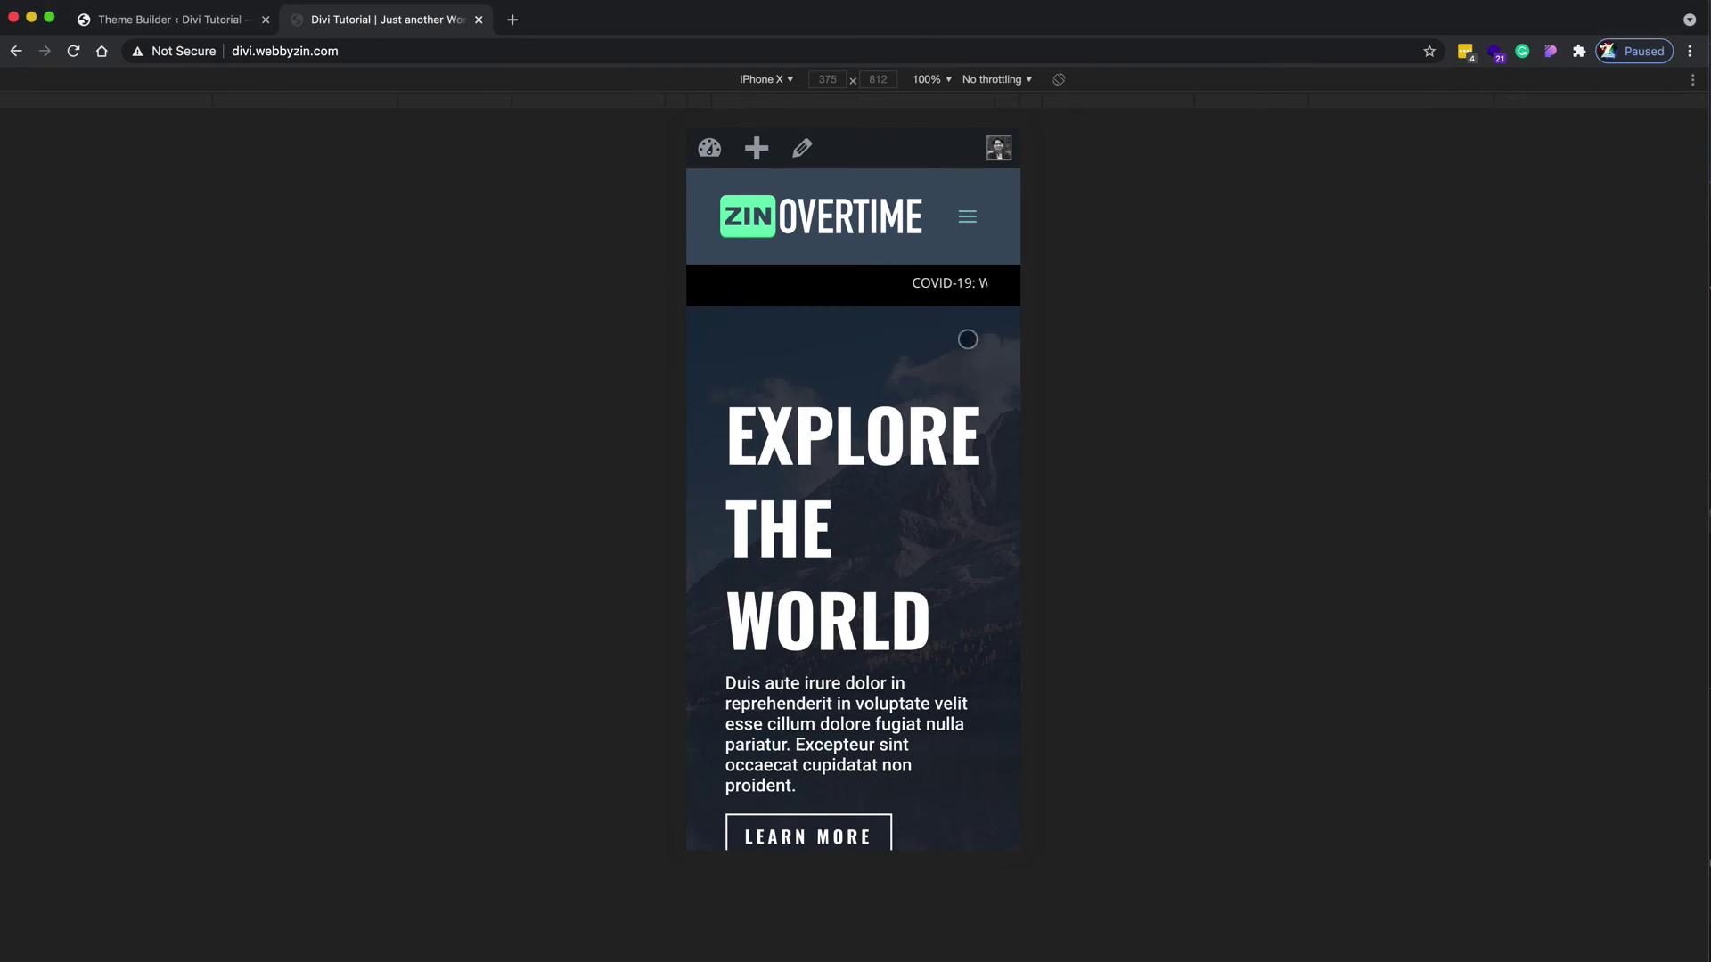
pyautogui.click(925, 283)
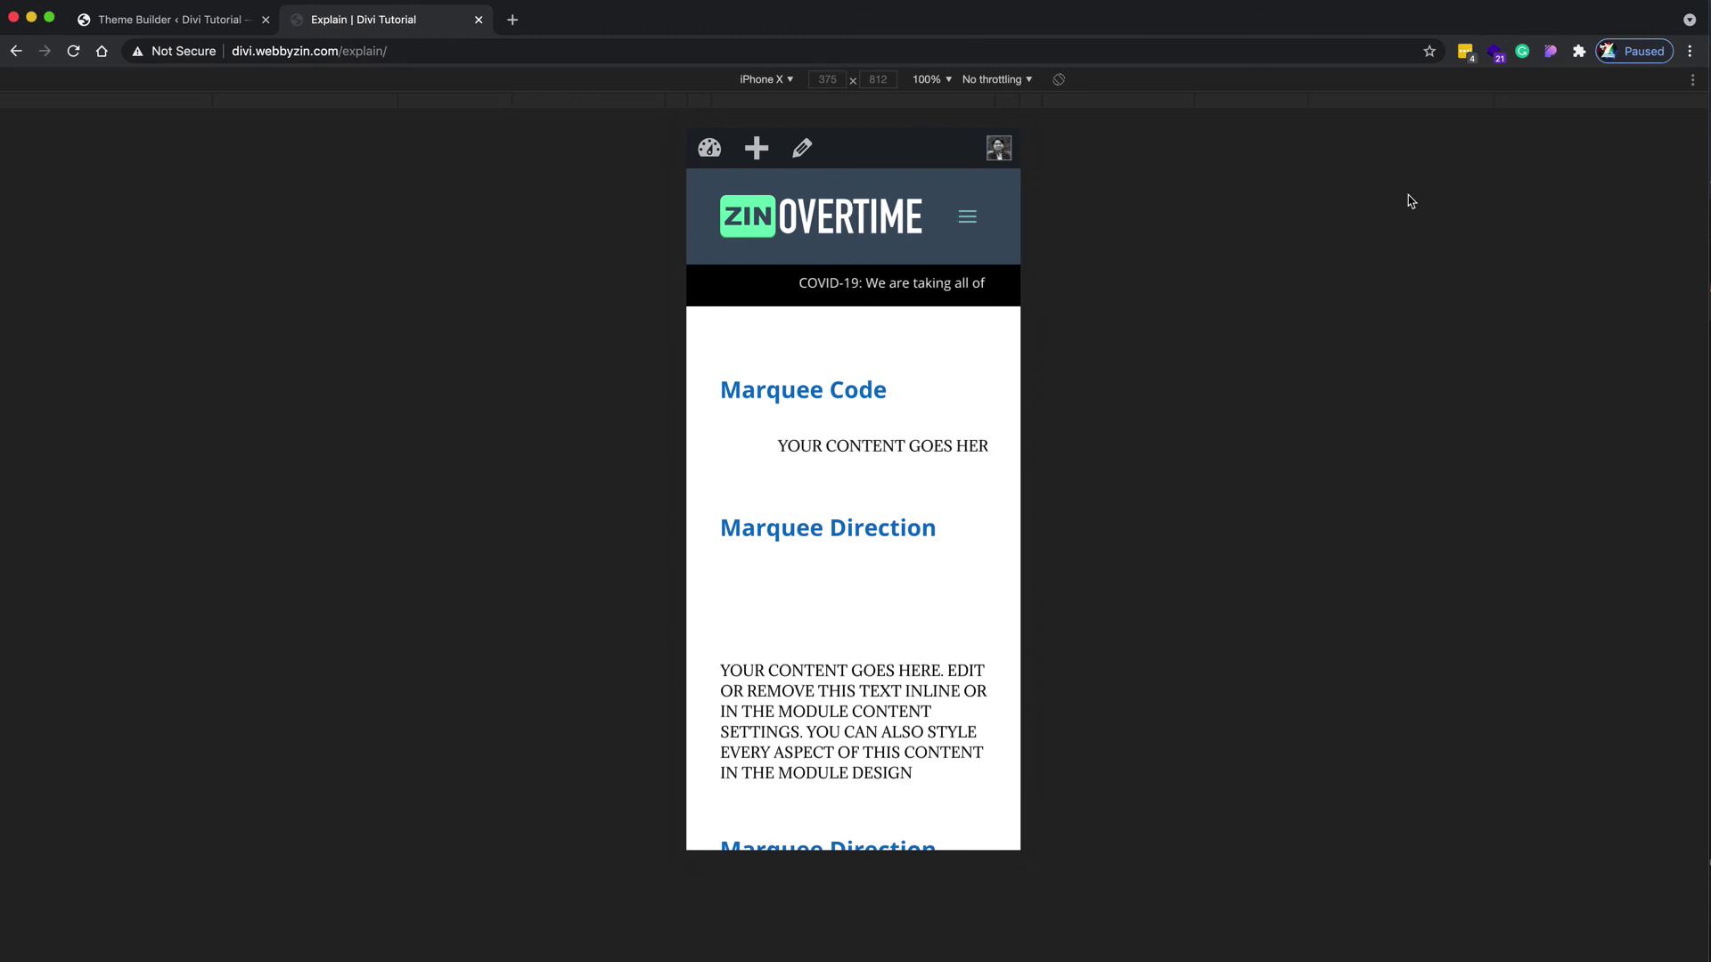
# Step: Close the developer tools and look over the marquee examples on the Explain page at desktop width
pyautogui.press('super+alt+i')
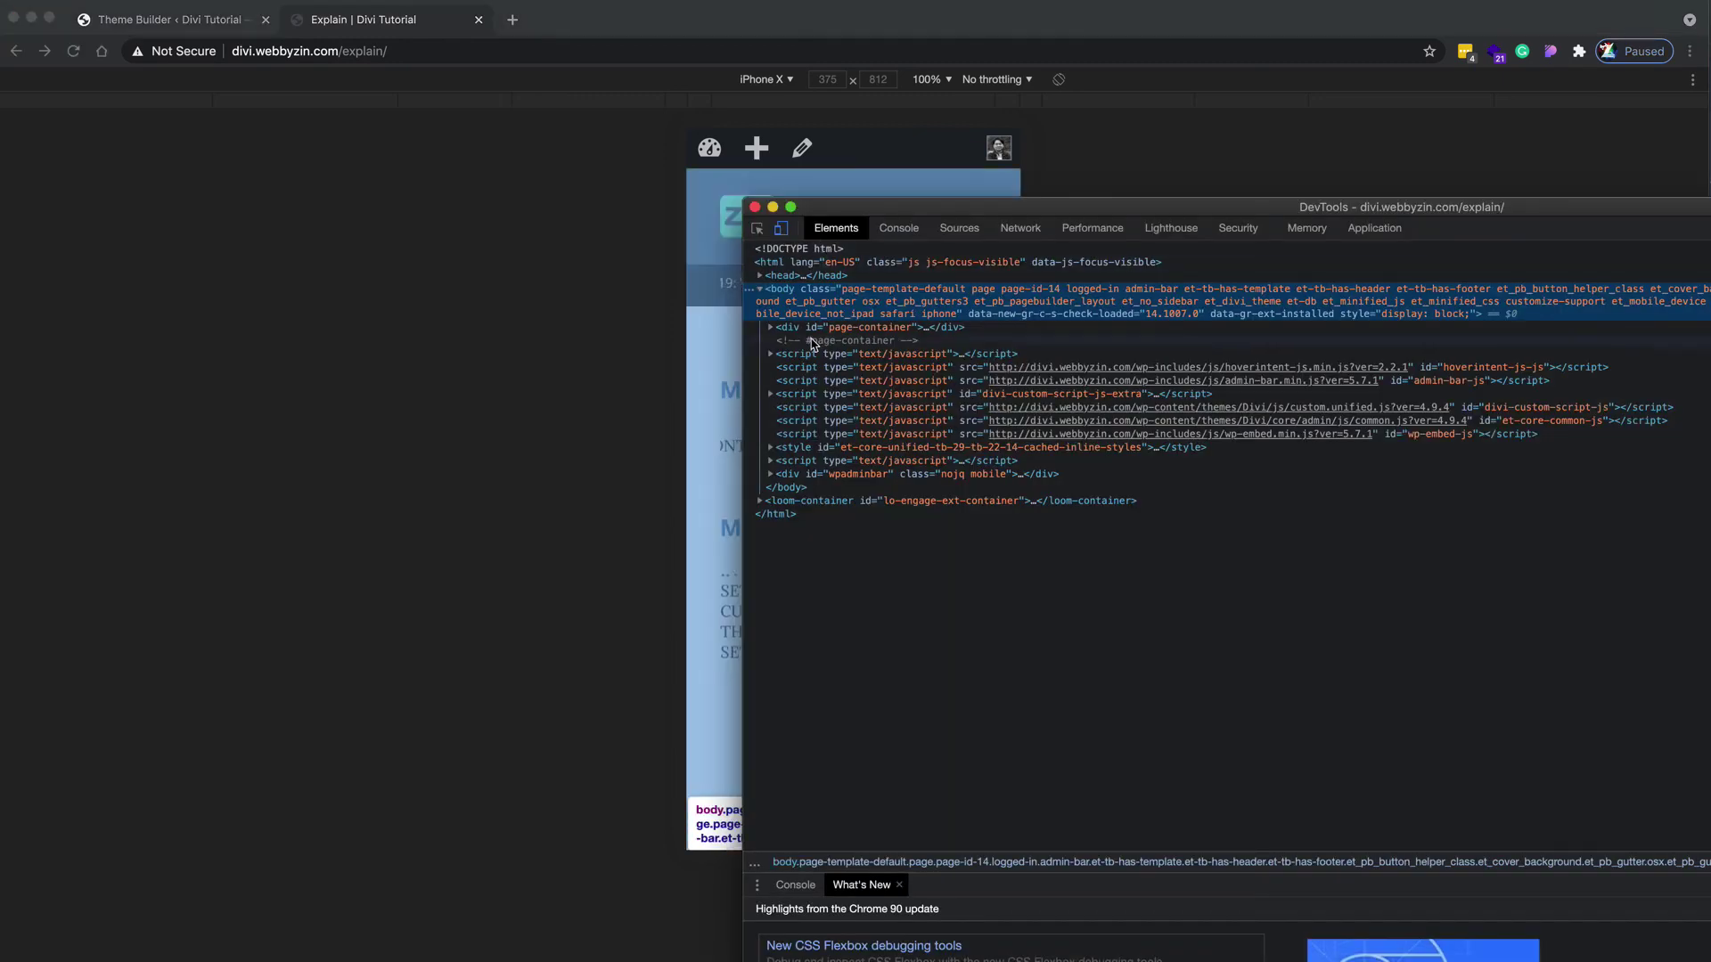
pyautogui.click(756, 207)
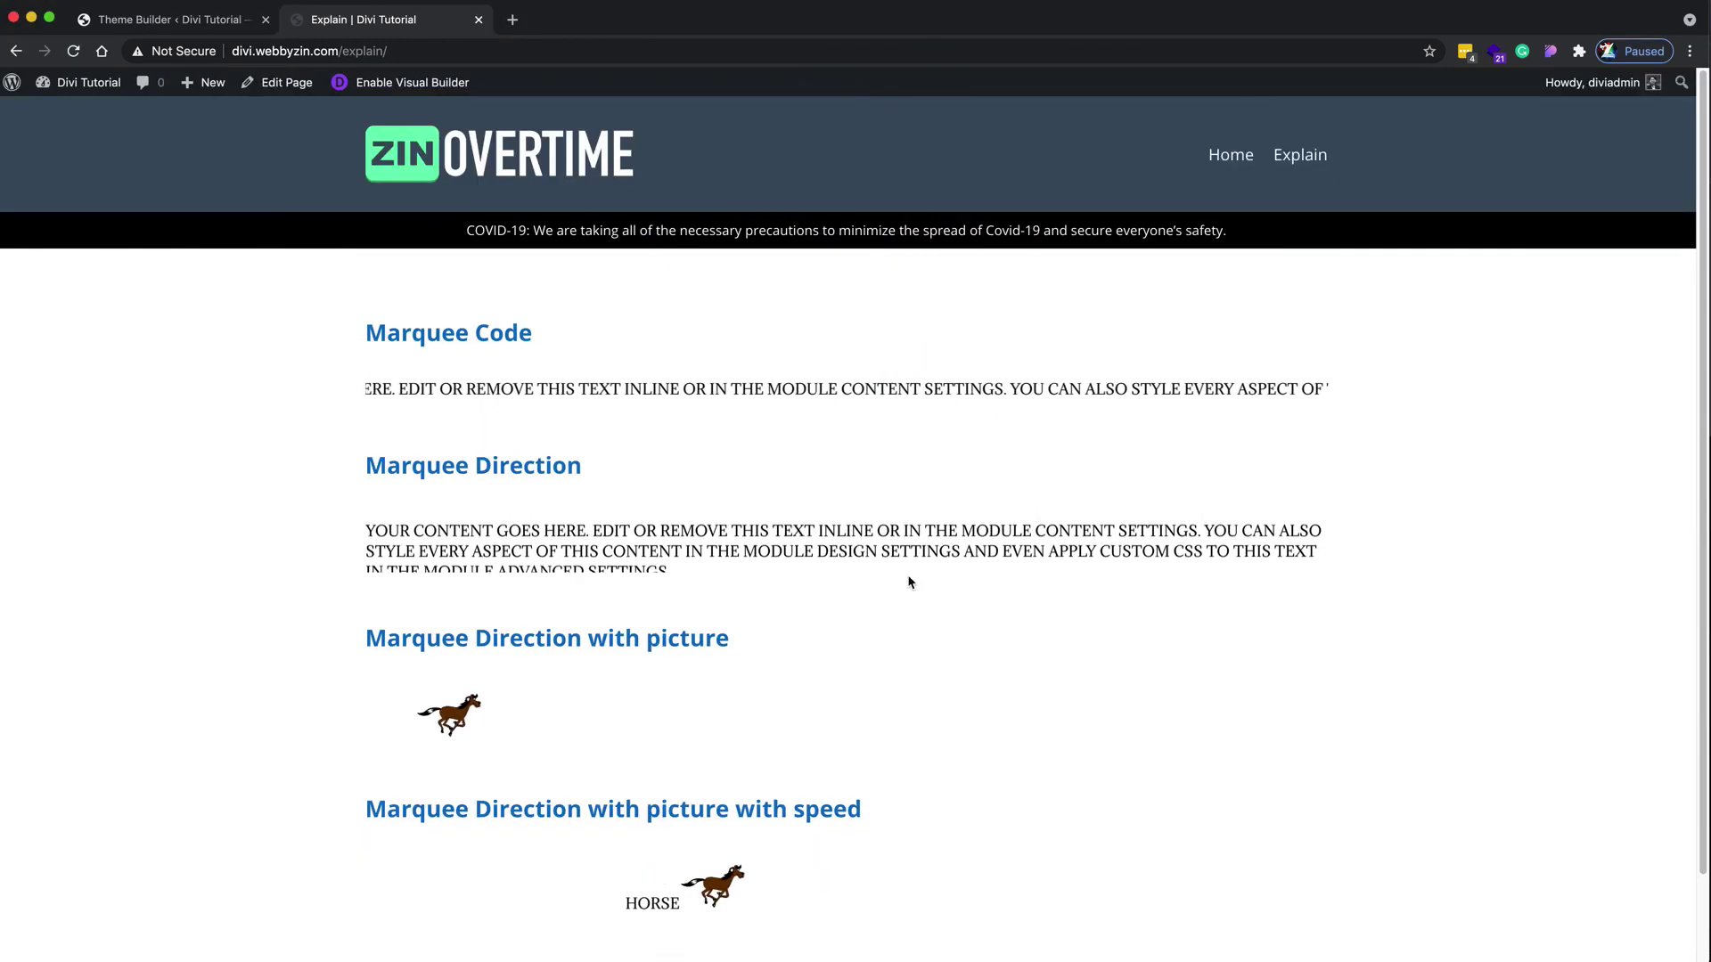
pyautogui.scroll(-3, 890, 526)
pyautogui.scroll(2, 952, 664)
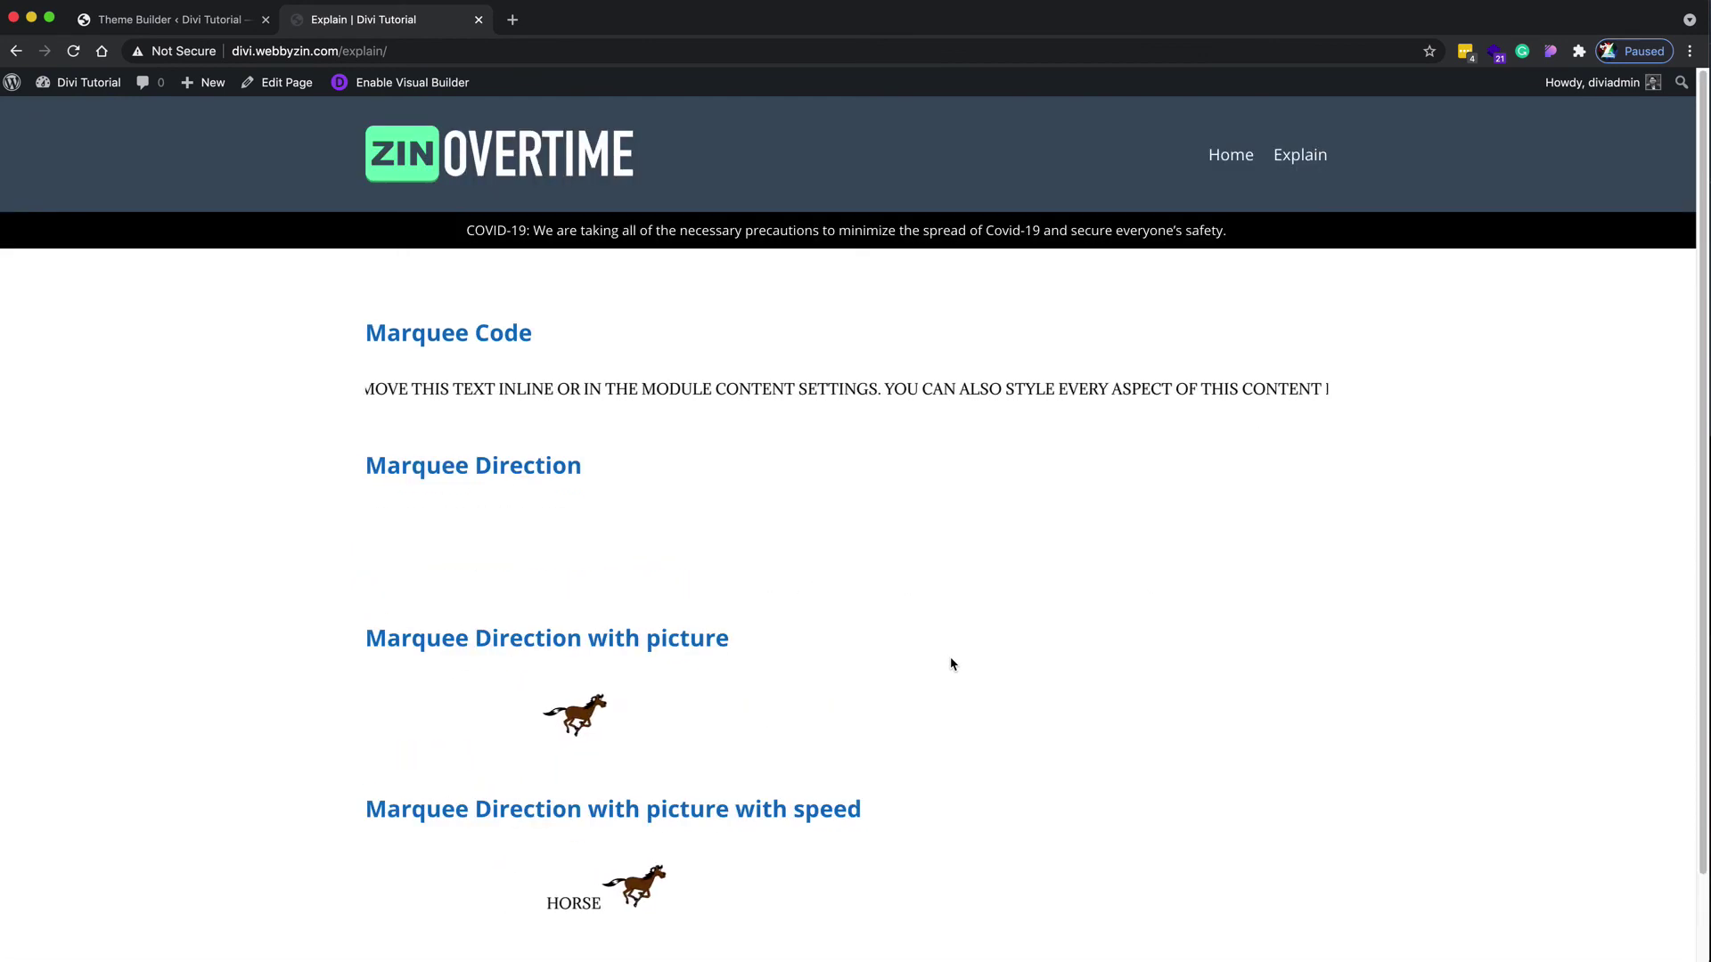